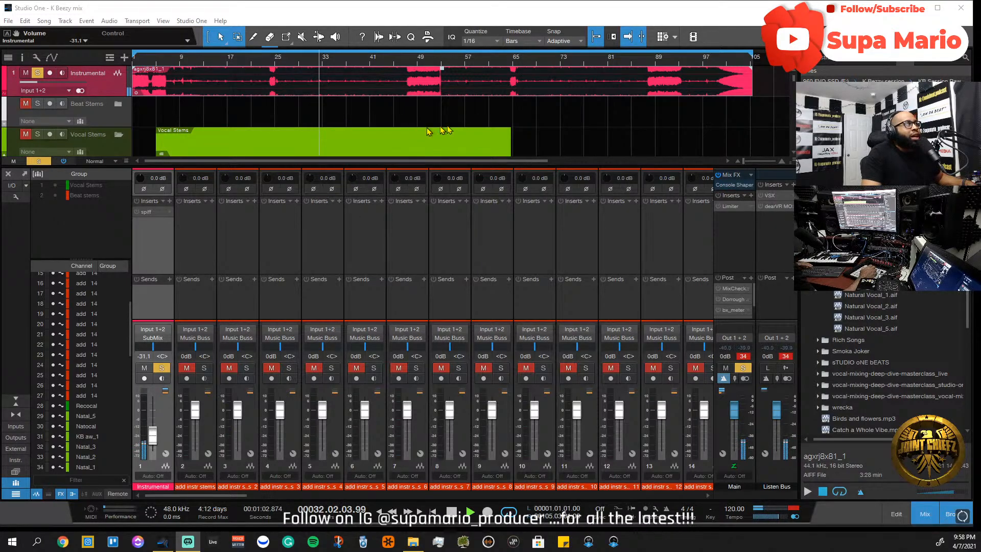
- Raise the Instrumental channel's fader to 0 dB during playback, then stop playback
key("F3")
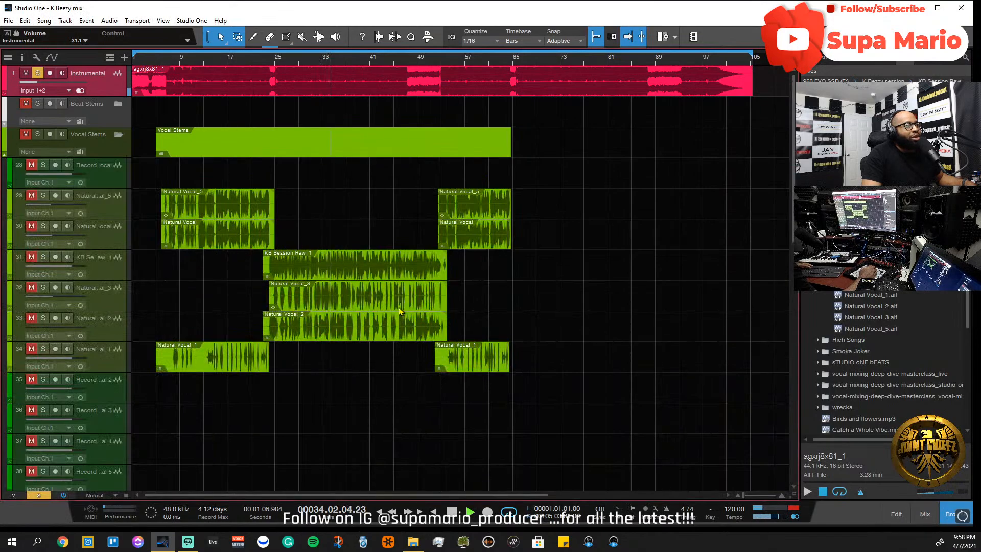
key("F3")
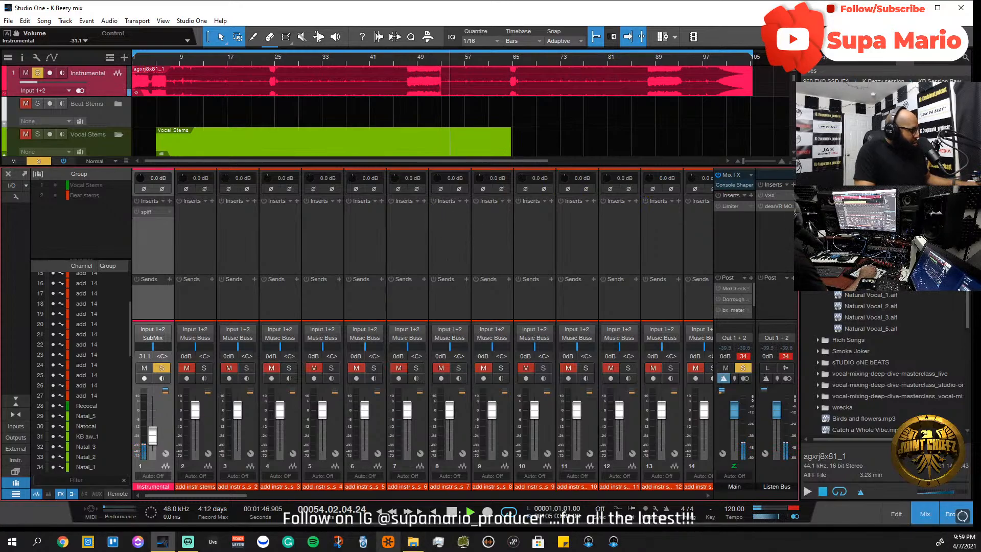
left_click_drag(153, 438, 155, 411)
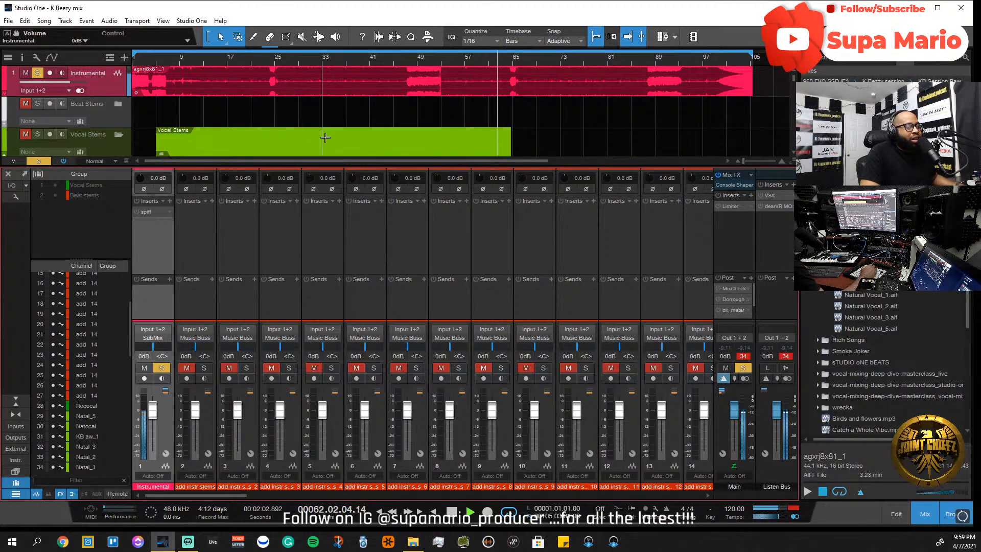
key("space")
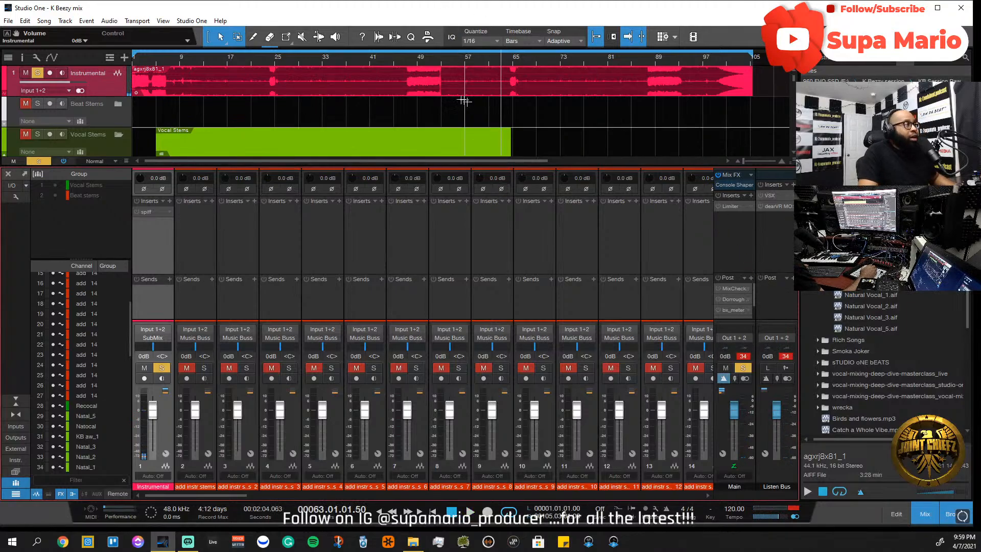
- Open the instrumental clip in the audio editor, inspect its waveform, place the playback cursor at bar 7 and return to the mixer
double_click(414, 94)
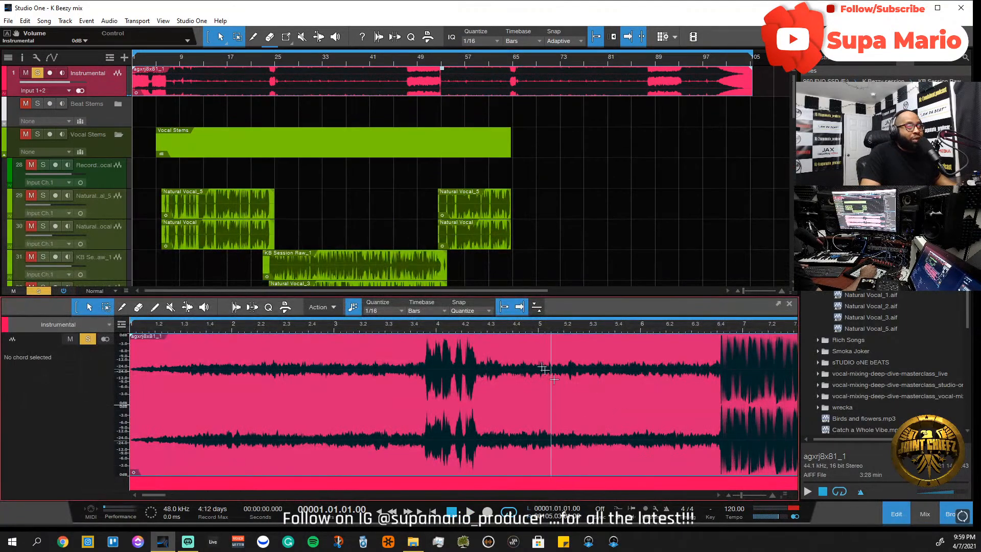
scroll(544, 368, "down", 6)
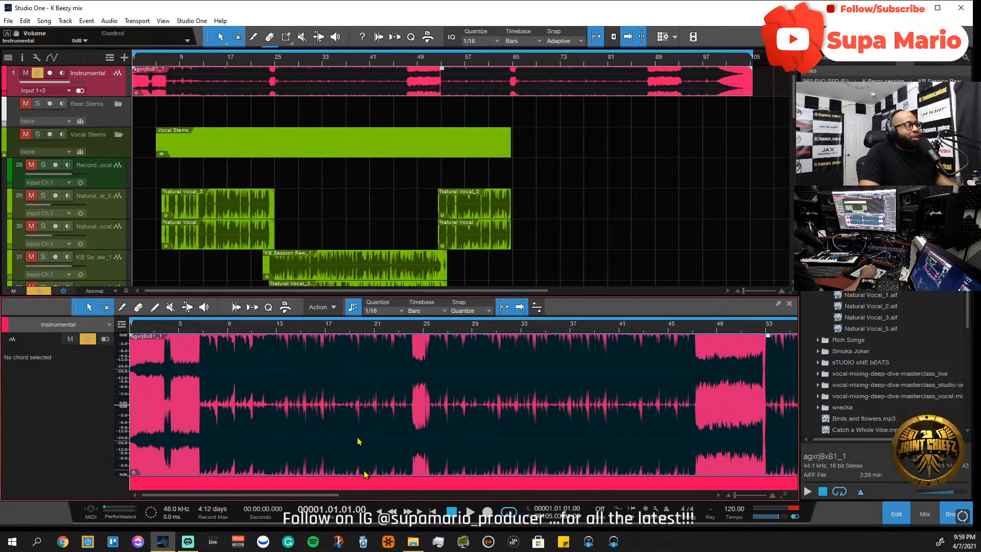
left_click(168, 56)
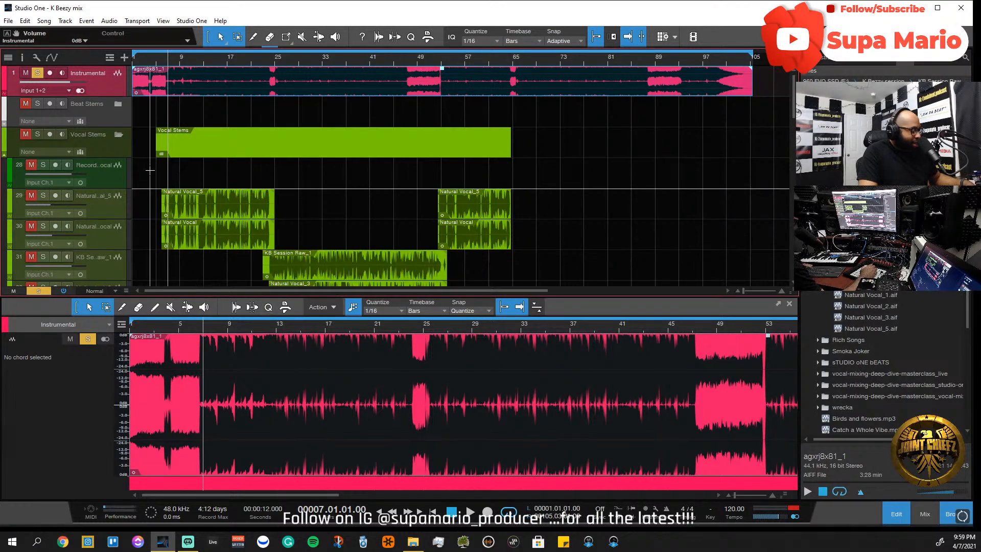
key("F3")
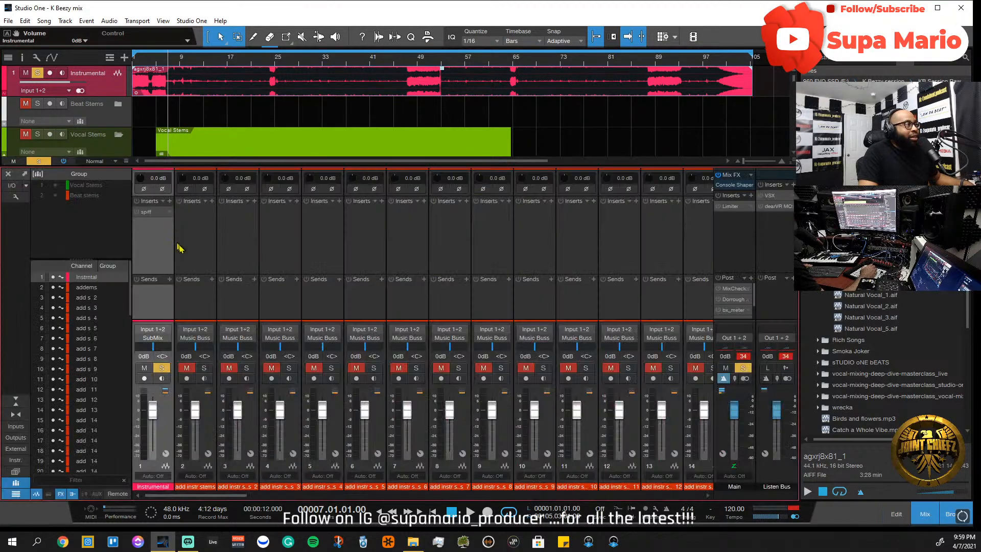
left_click(170, 211)
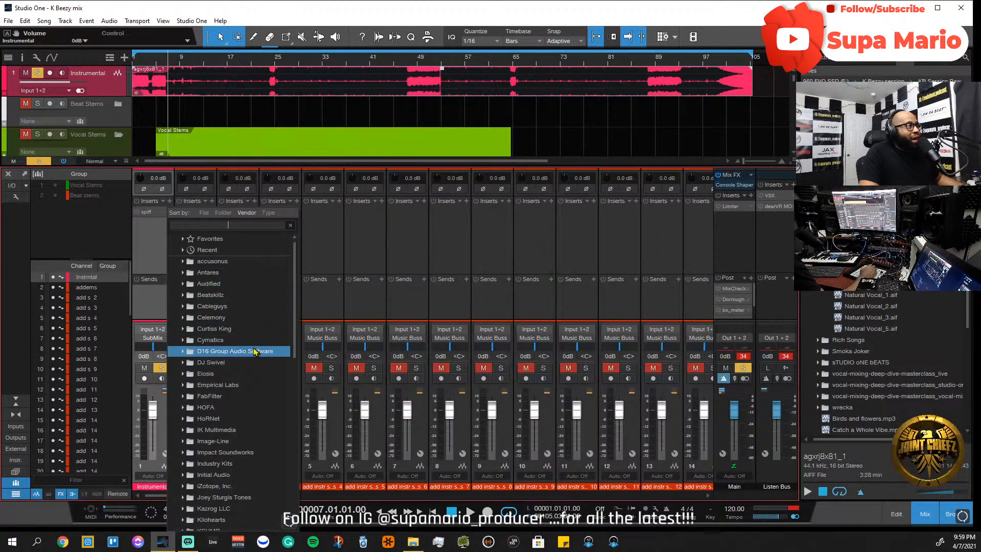
scroll(254, 347, "down", 3)
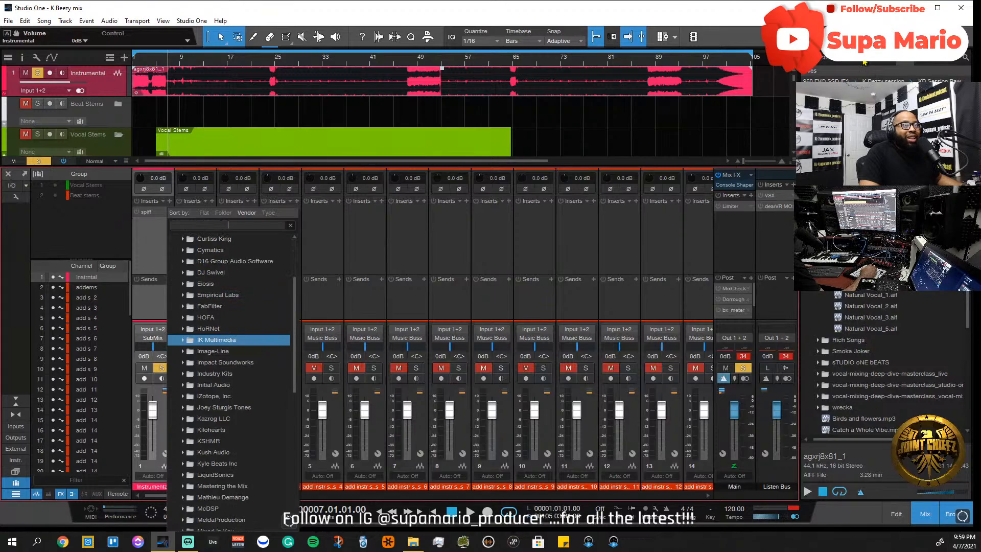
key("Escape")
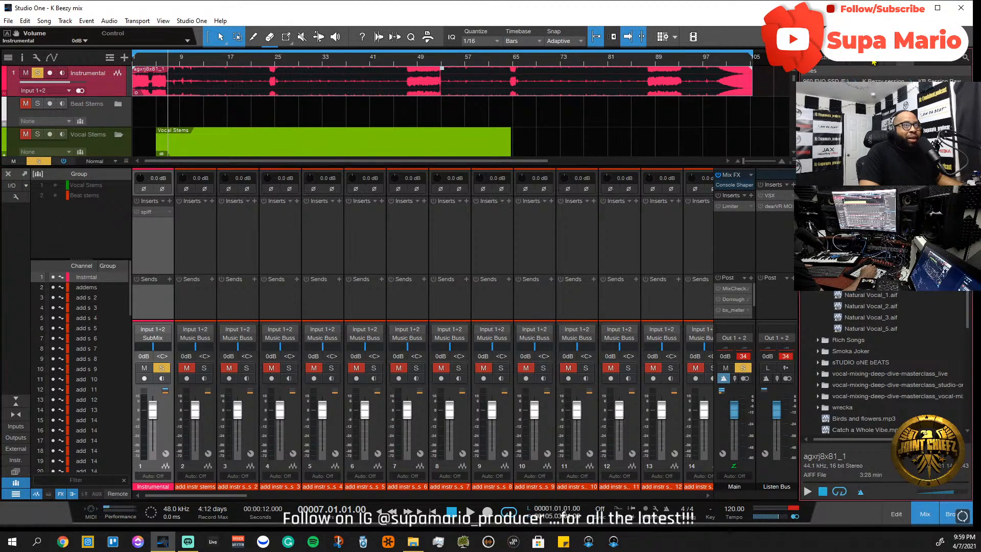
- Insert the ADPTR StreamLiner effect from the effects browser on the Instrumental channel and position its window over the mixer
left_click(846, 62)
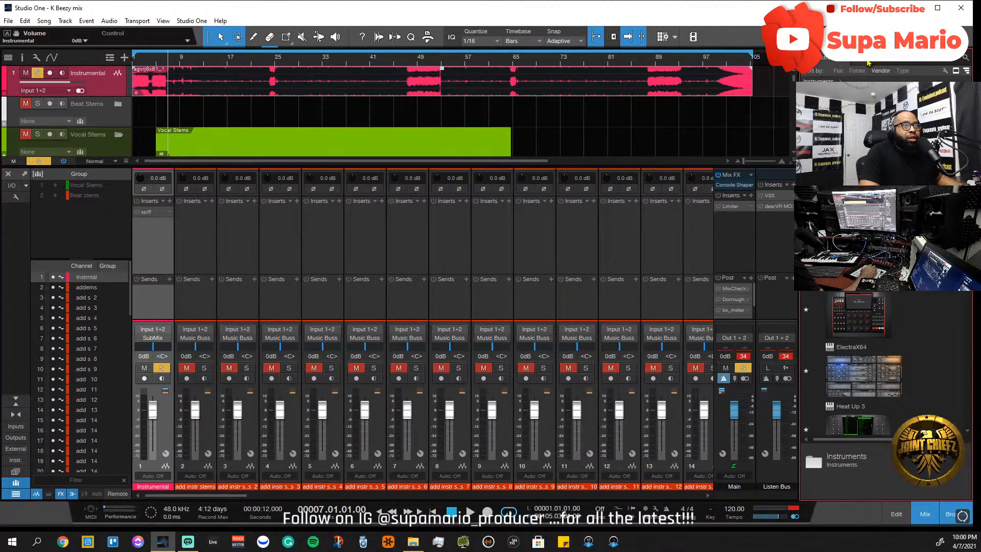
left_click(868, 62)
left_click(816, 92)
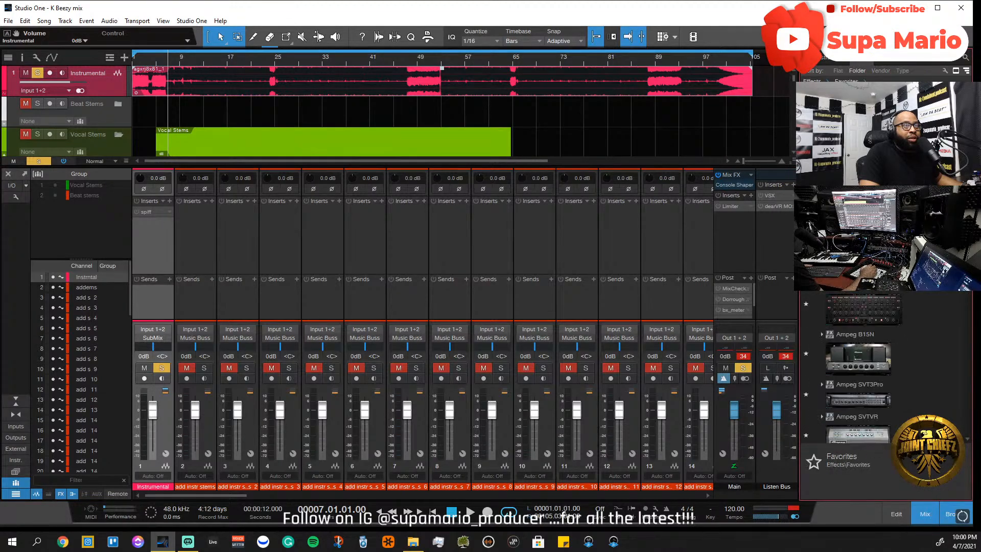
left_click_drag(858, 251, 149, 231)
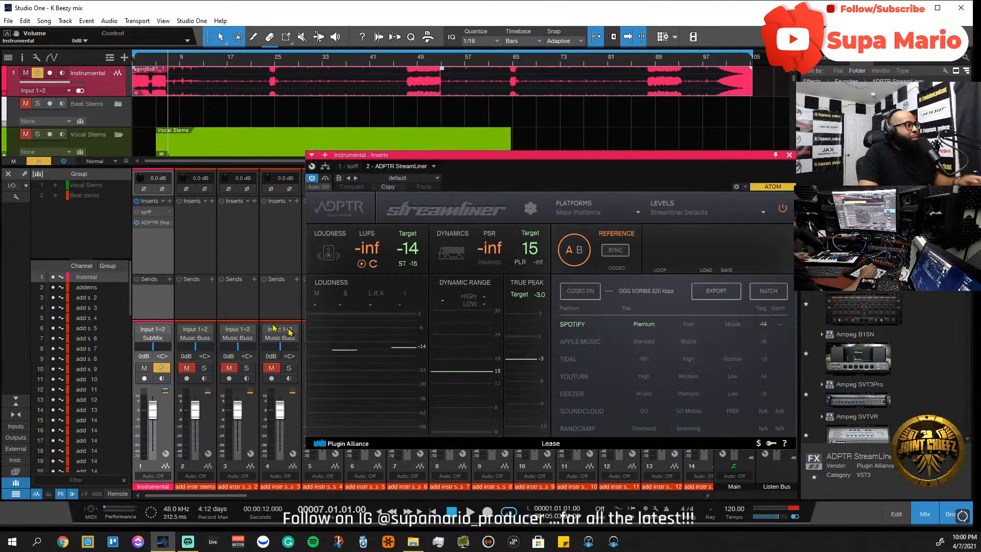
left_click_drag(507, 158, 439, 164)
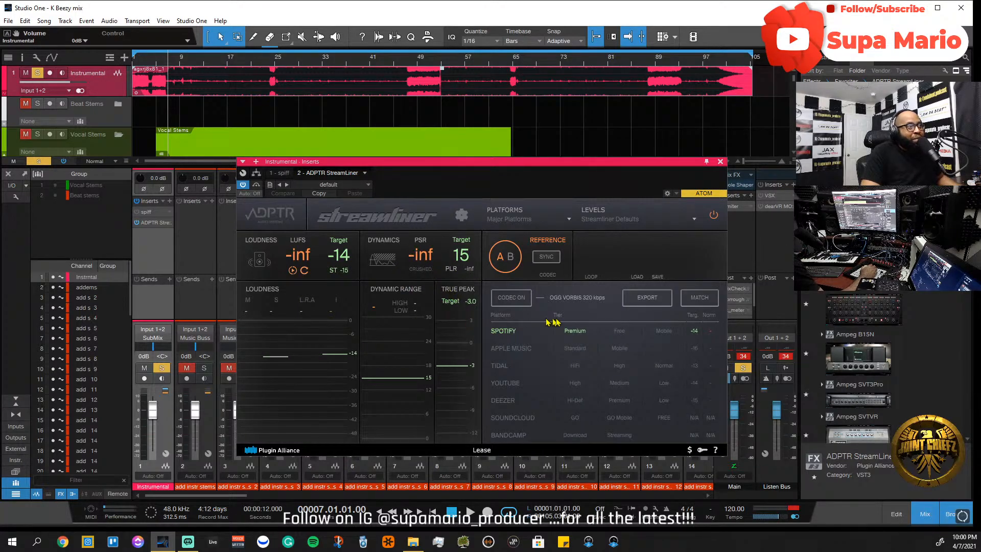
- View StreamLiner's Apple Music target, select Tidal as the platform, and set the playback cursor to bar 6, beat 4
left_click(510, 350)
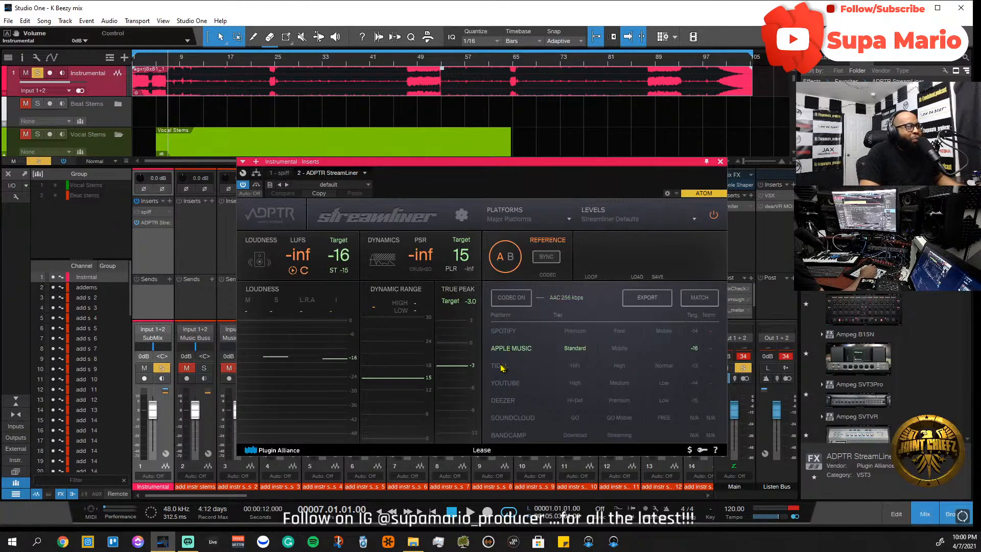
left_click(502, 366)
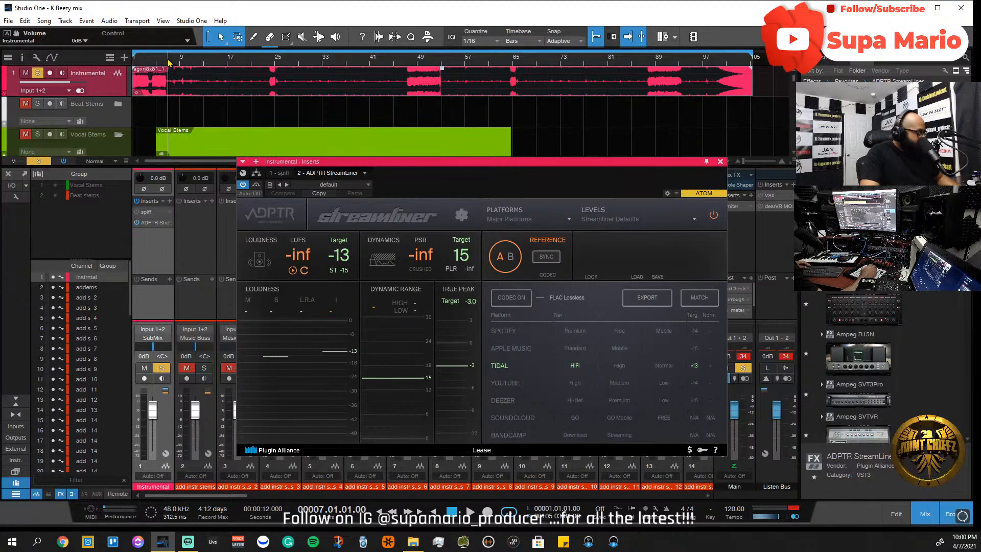
scroll(169, 62, "up", 5)
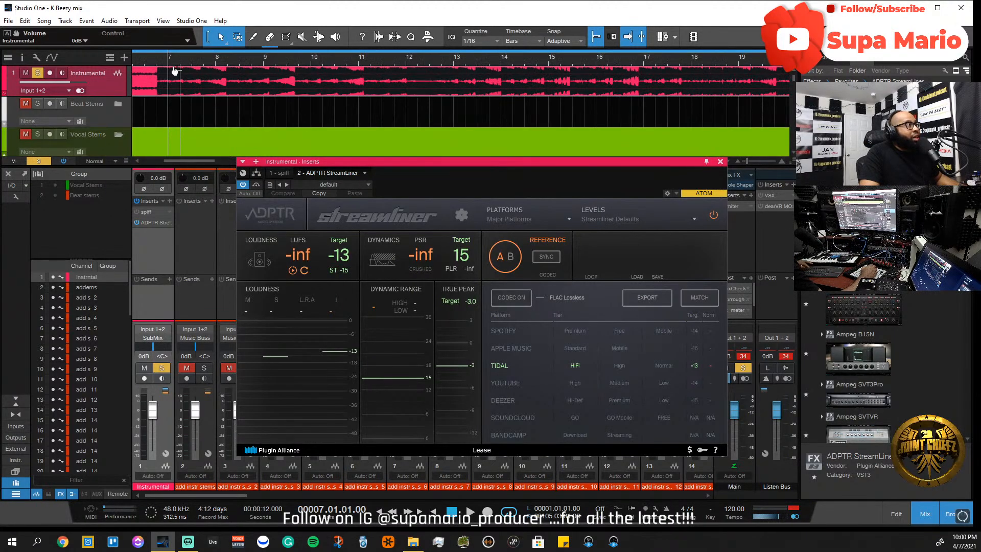
left_click(264, 64)
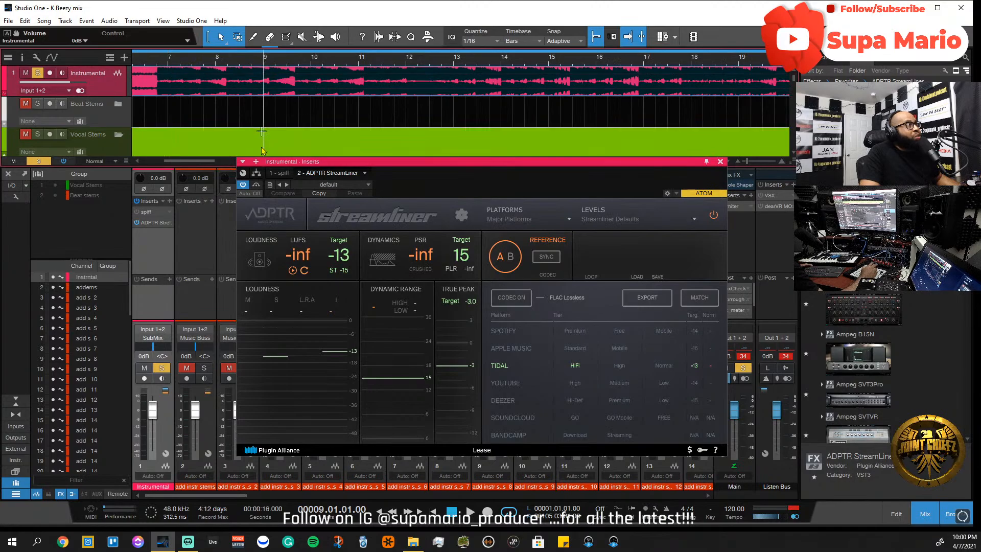
left_click(157, 64)
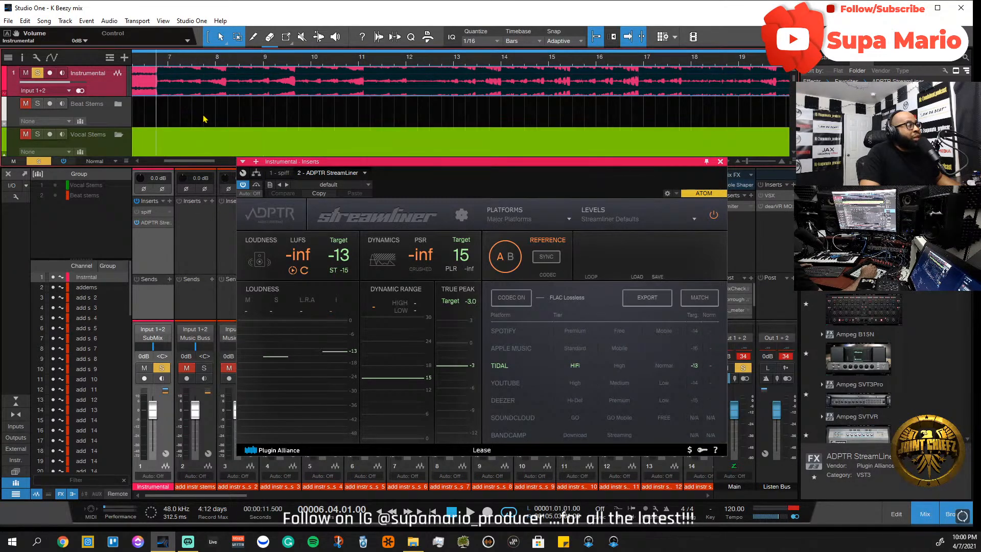
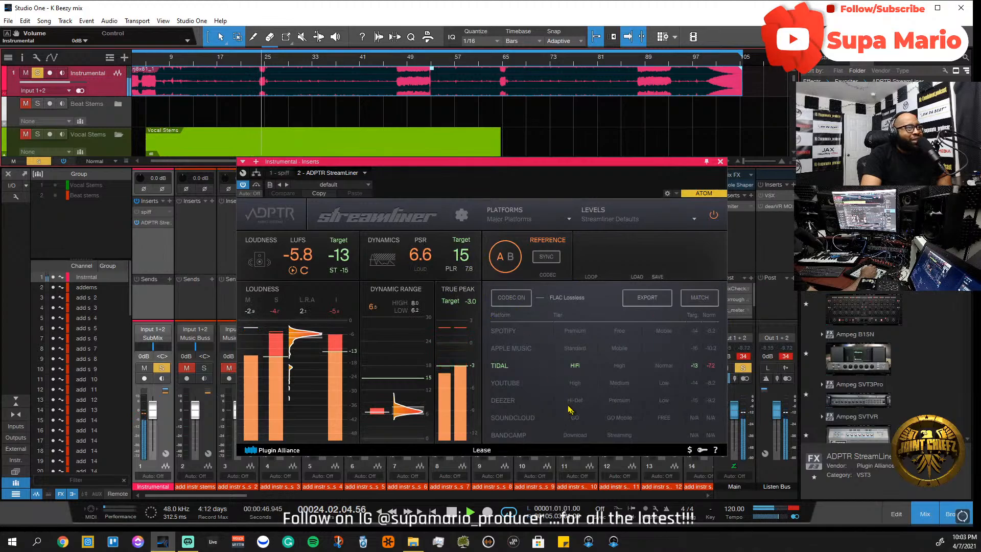
- Check the instrumental against StreamLiner's YouTube target, then stop playback and close the plug-in window
left_click(518, 385)
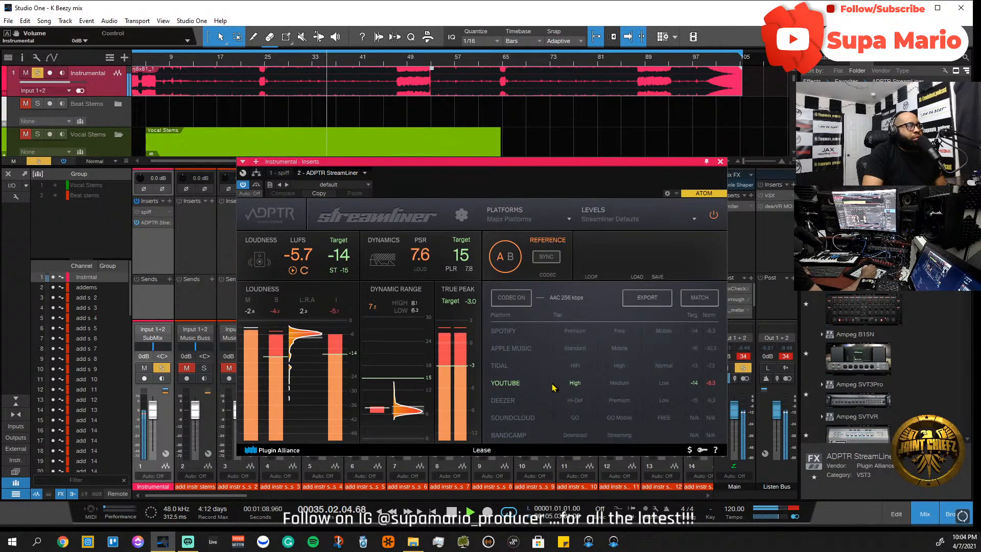
key("space")
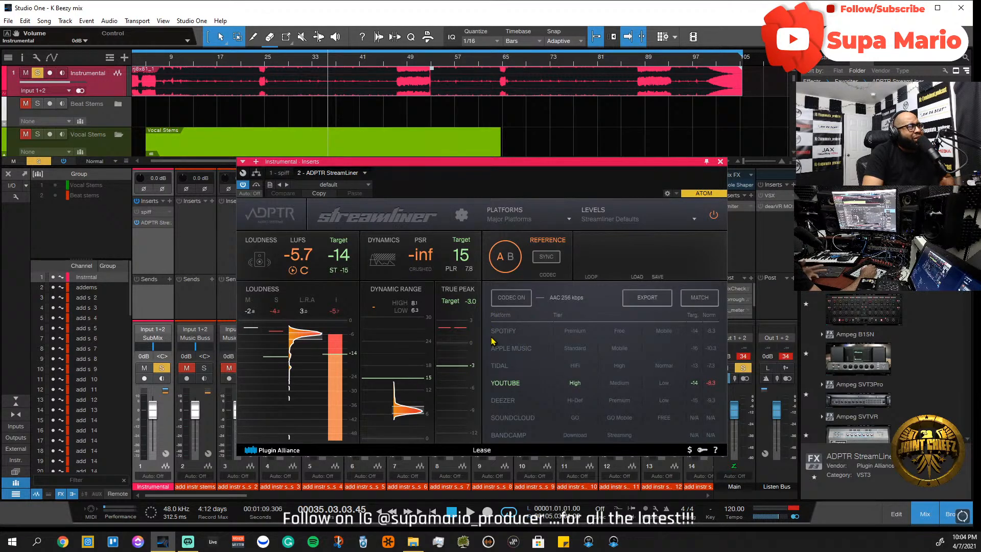
left_click(721, 162)
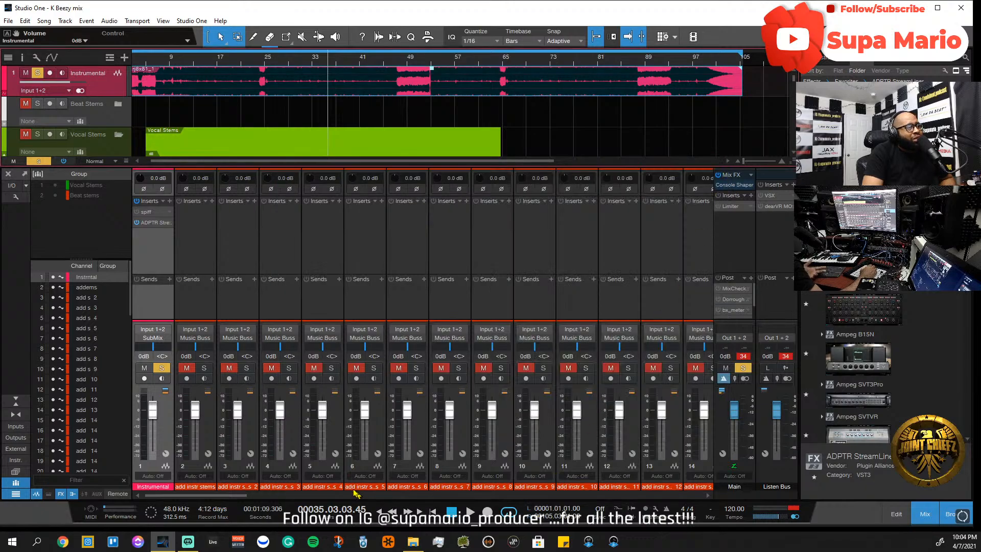
- Check the SubMix bus at the far end of the mixer, return to the Instrumental channel and briefly play the beat
left_click_drag(224, 494, 717, 484)
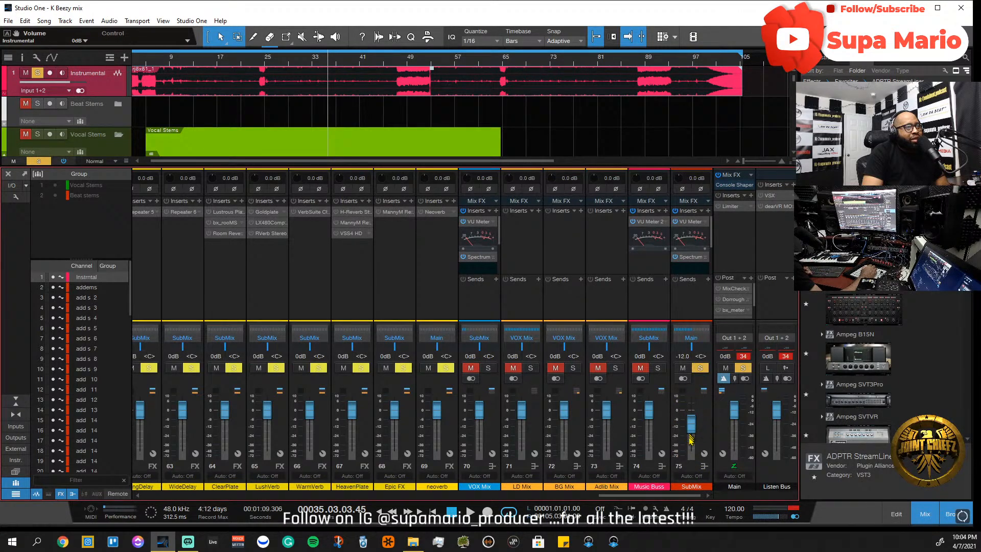
left_click_drag(664, 494, 109, 504)
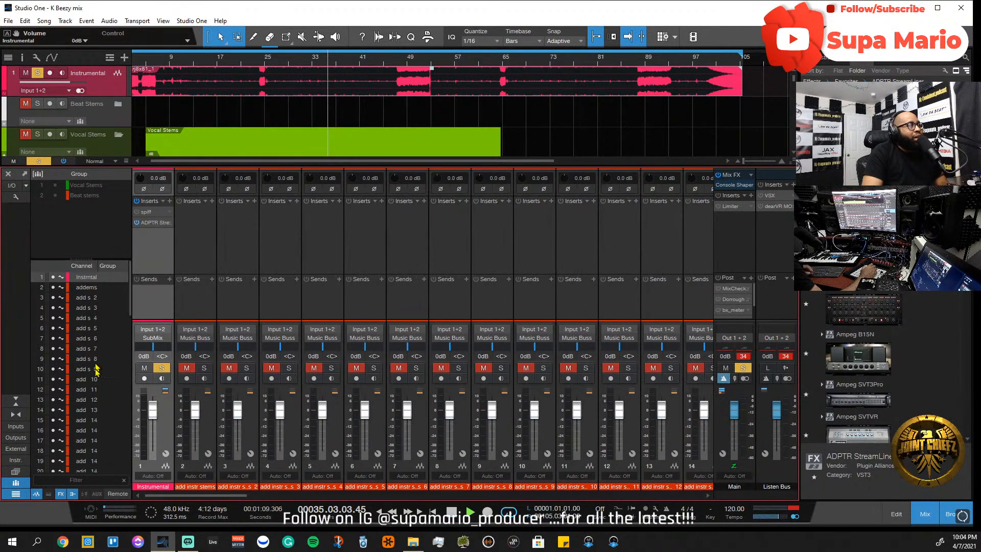
key("space")
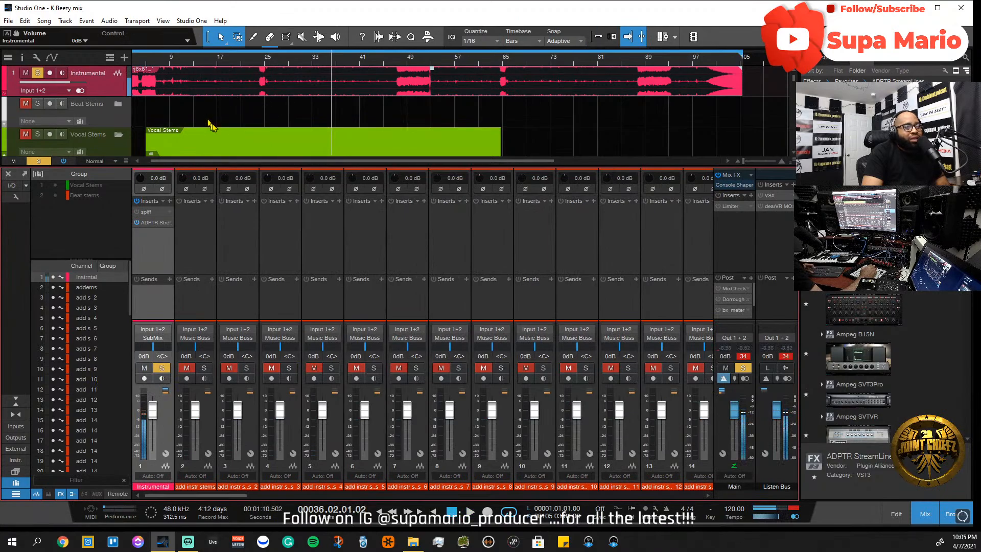
- Move the playback cursor back to bar 6 and remove ADPTR StreamLiner from the Instrumental channel's inserts
left_click(153, 61)
right_click(163, 226)
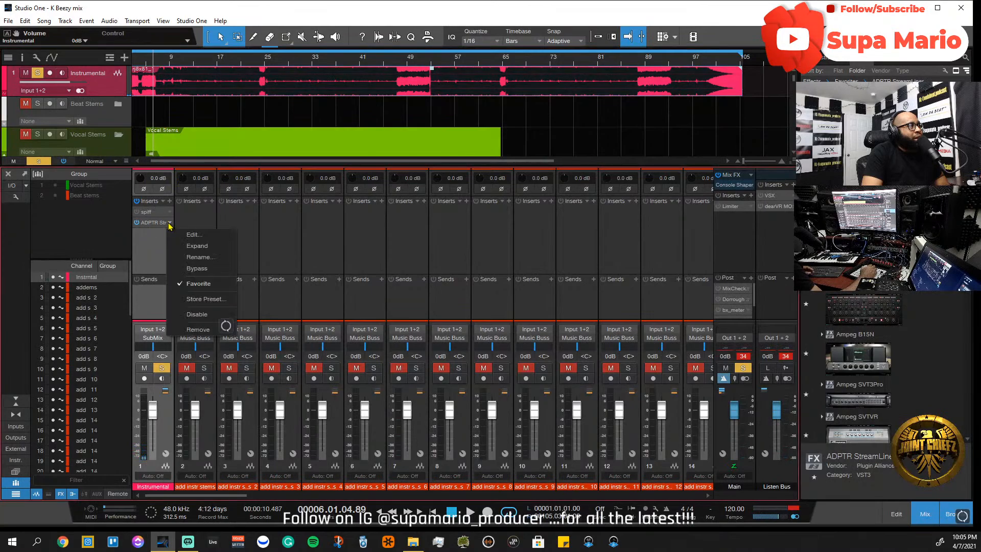
left_click(204, 323)
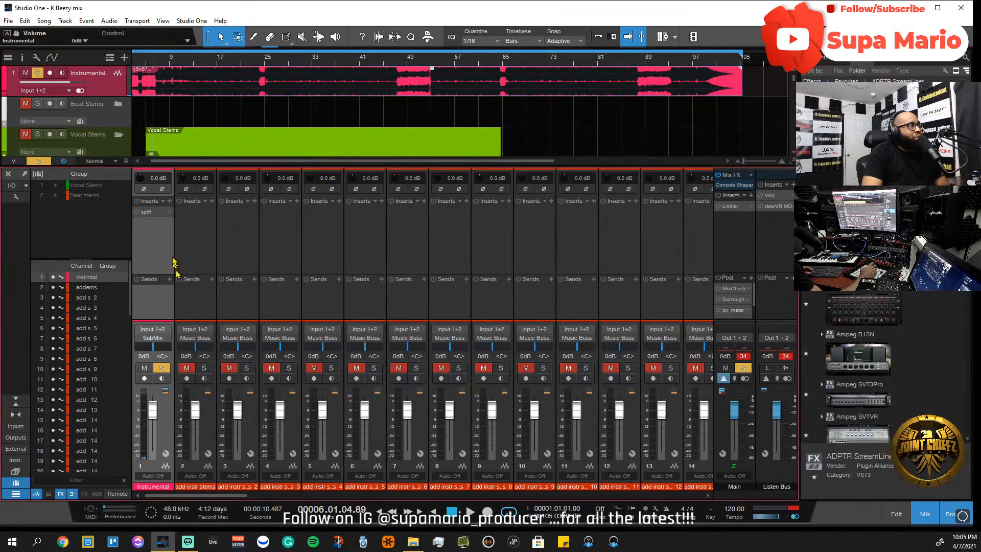
- Open the spiff insert on the Instrumental channel and examine band 1 in its frequency graph, switching the band off and back on
left_click(148, 212)
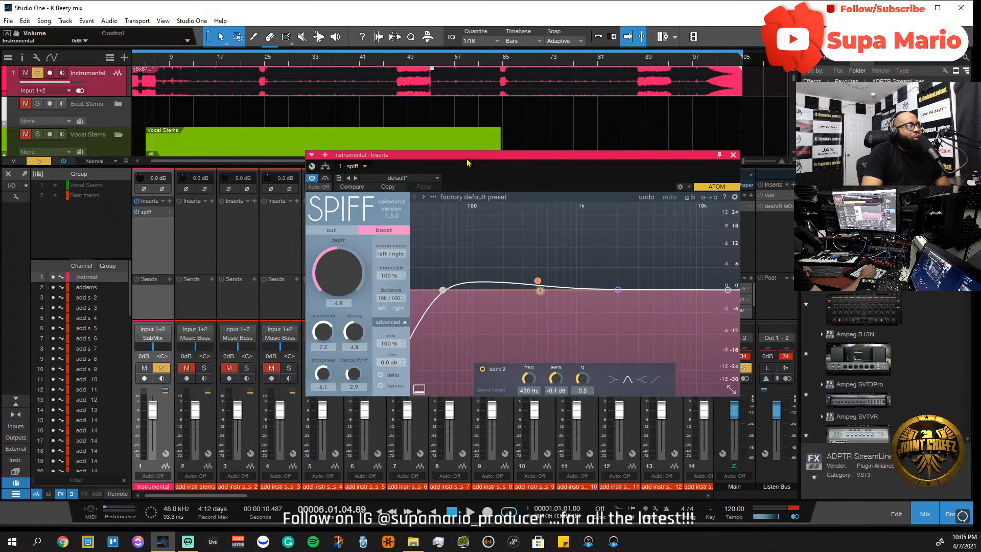
left_click_drag(467, 160, 379, 222)
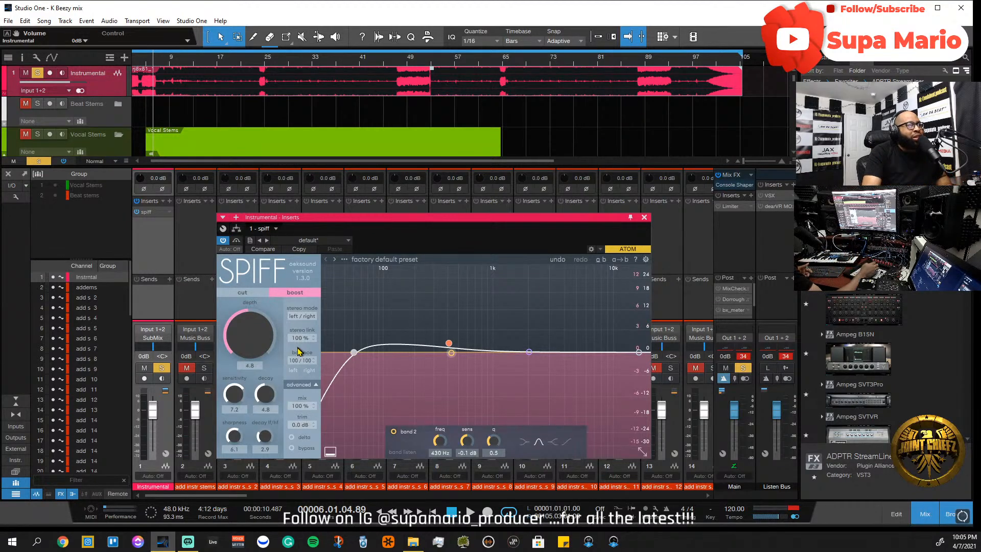
left_click_drag(370, 224, 372, 203)
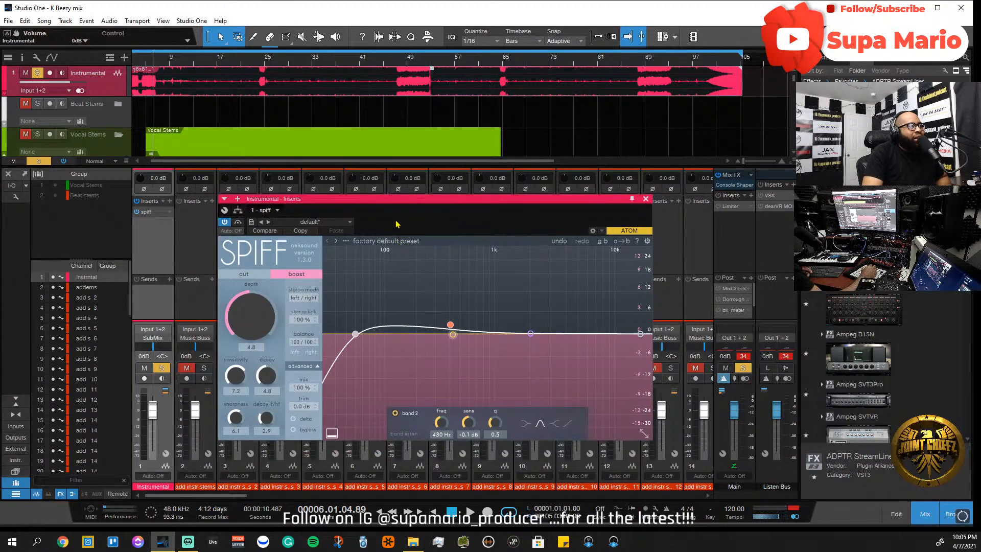
left_click_drag(402, 213, 436, 212)
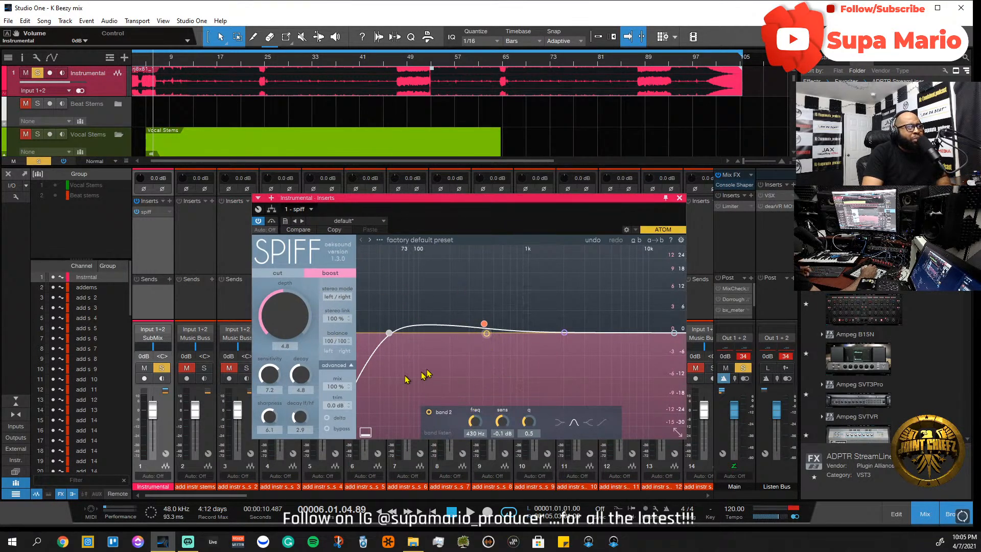
left_click(485, 325)
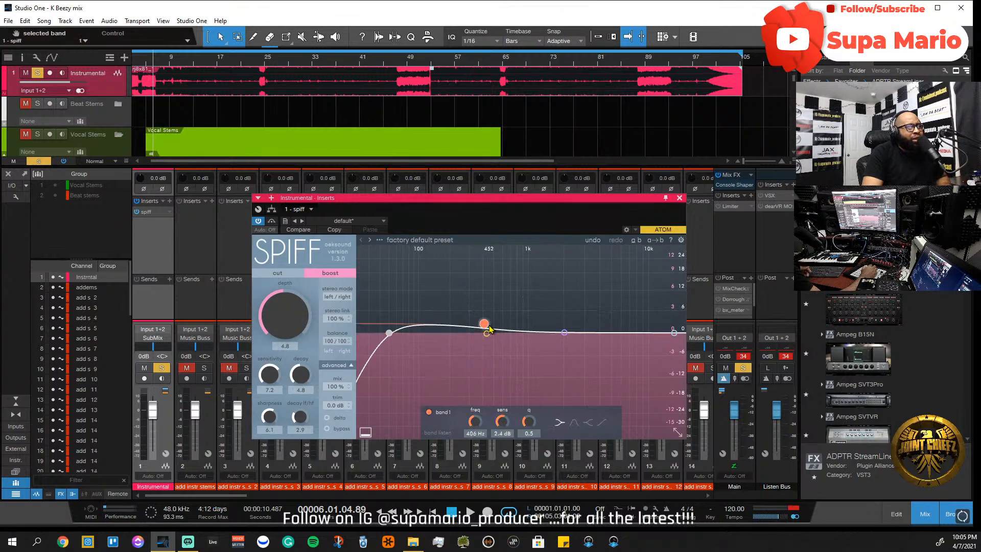
left_click(430, 413)
left_click(428, 413)
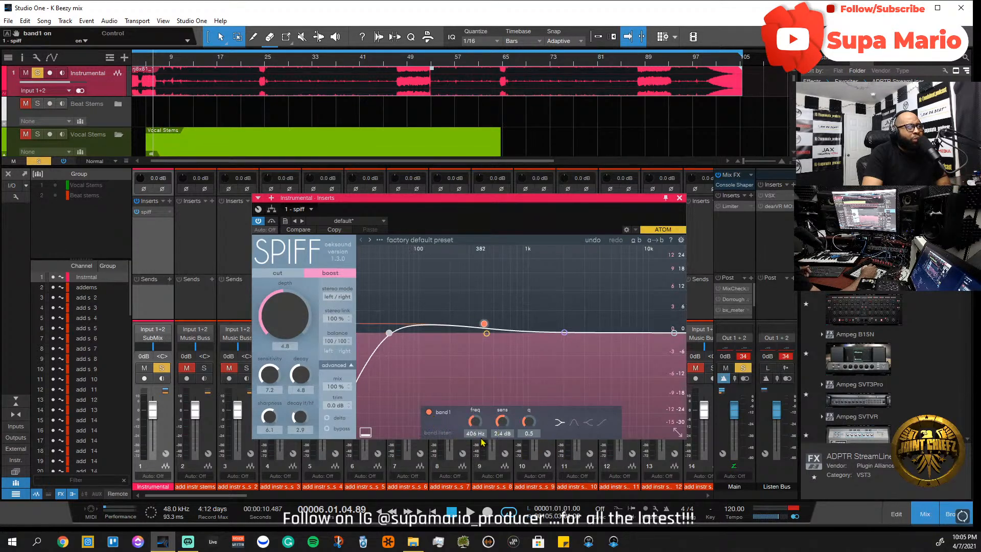
- Set band 1's sens to 0.1 dB in spiff and shift the plug-in window slightly
left_click_drag(499, 428, 505, 434)
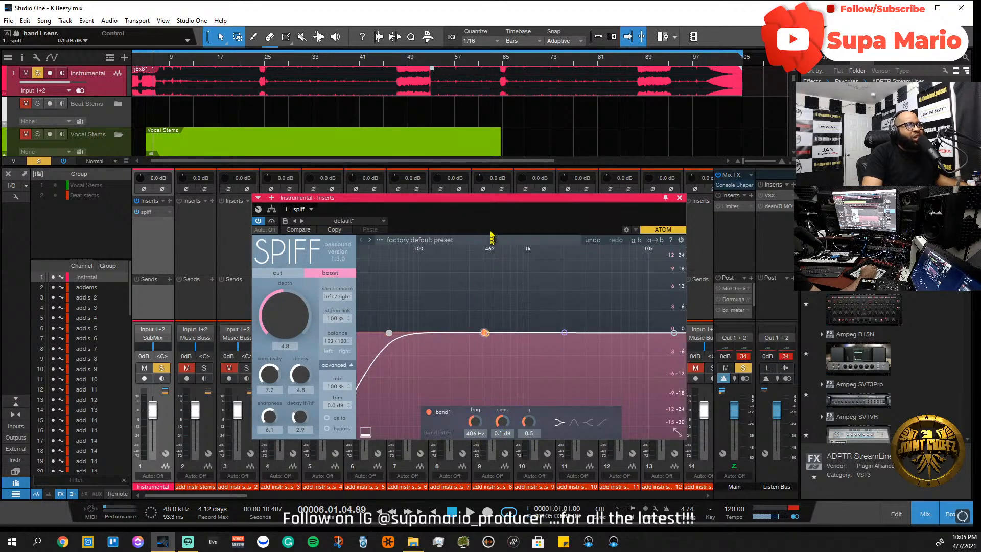
left_click_drag(479, 203, 486, 203)
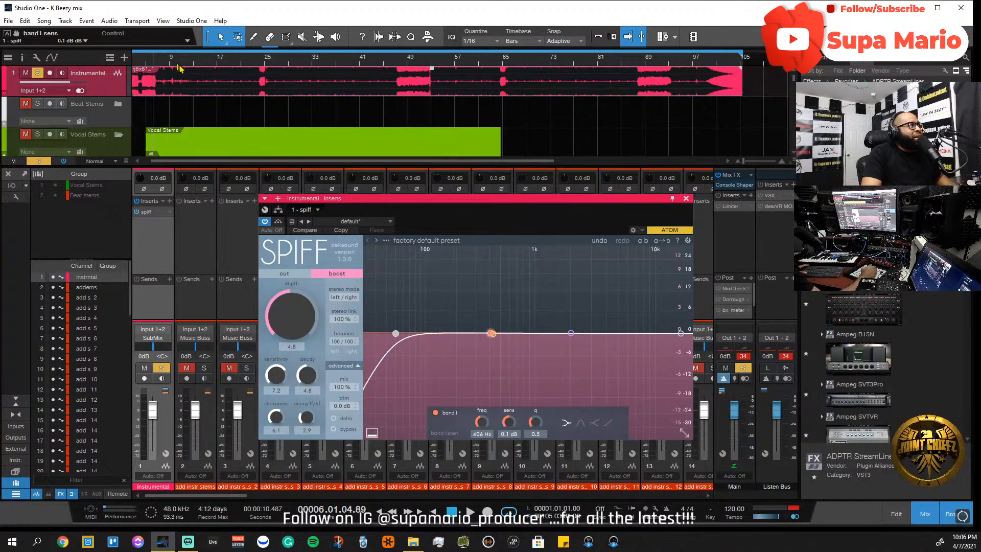
- Set the loop range from about bar 6 to bar 25 and play the instrumental from its start
left_click(268, 59)
left_click_drag(270, 47, 171, 85)
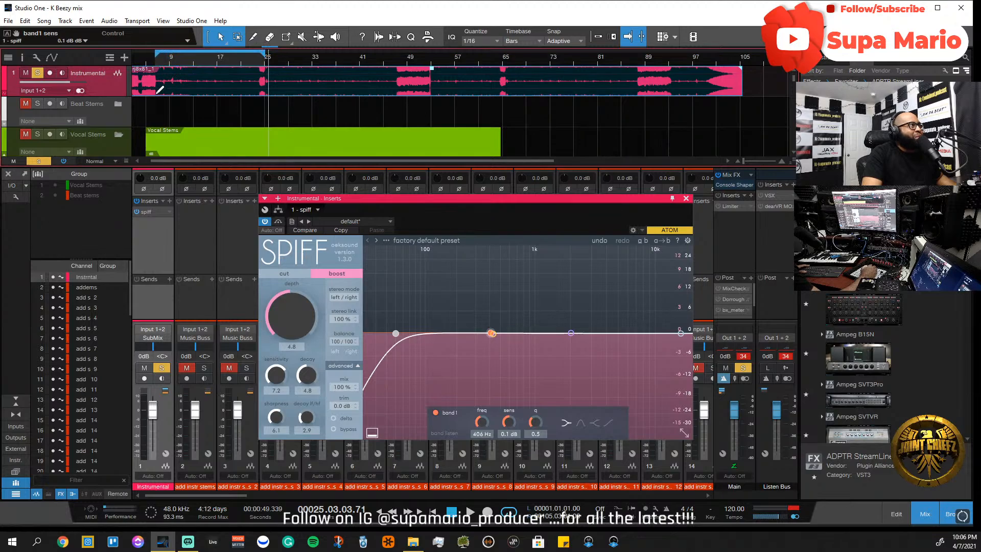
left_click_drag(156, 94, 155, 91)
left_click(161, 63)
left_click(151, 63)
key("space")
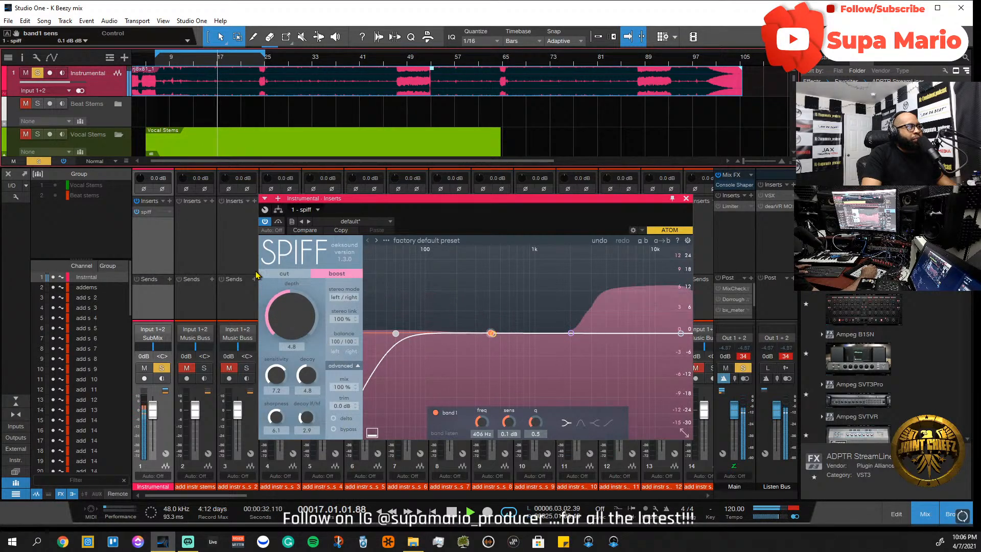
- Compare the instrumental with spiff active and bypassed, replaying it from bar 7 with the plug-in bypassed
left_click(137, 213)
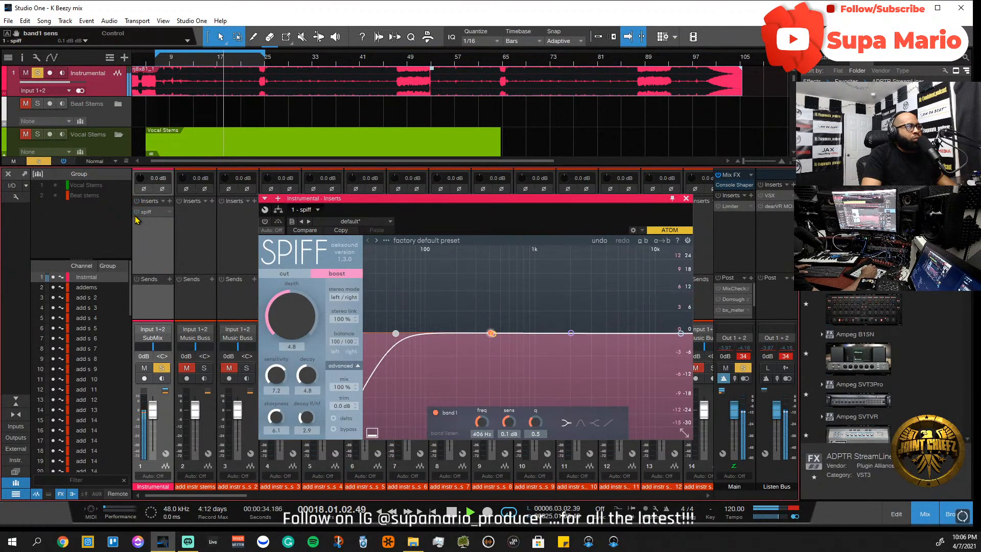
left_click(136, 212)
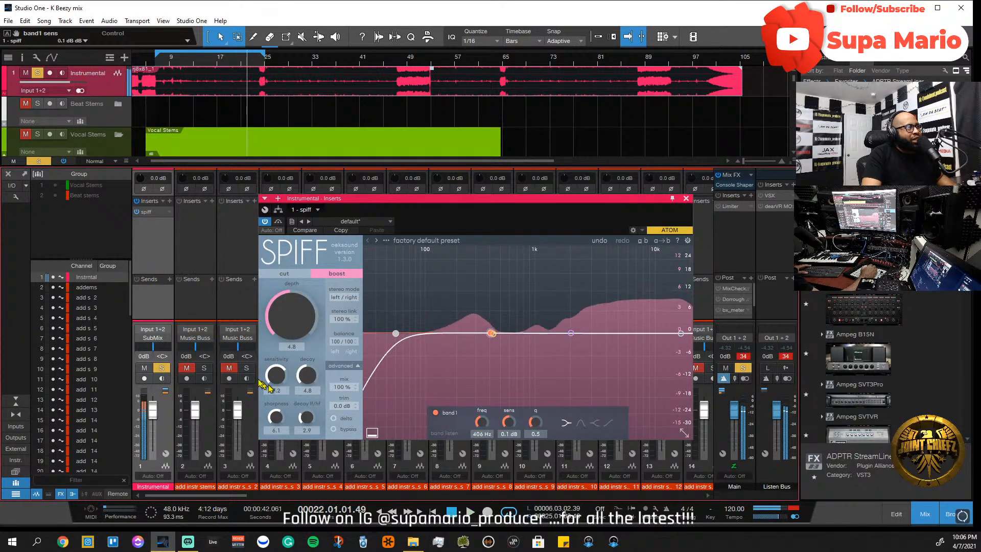
left_click(136, 211)
left_click(159, 61)
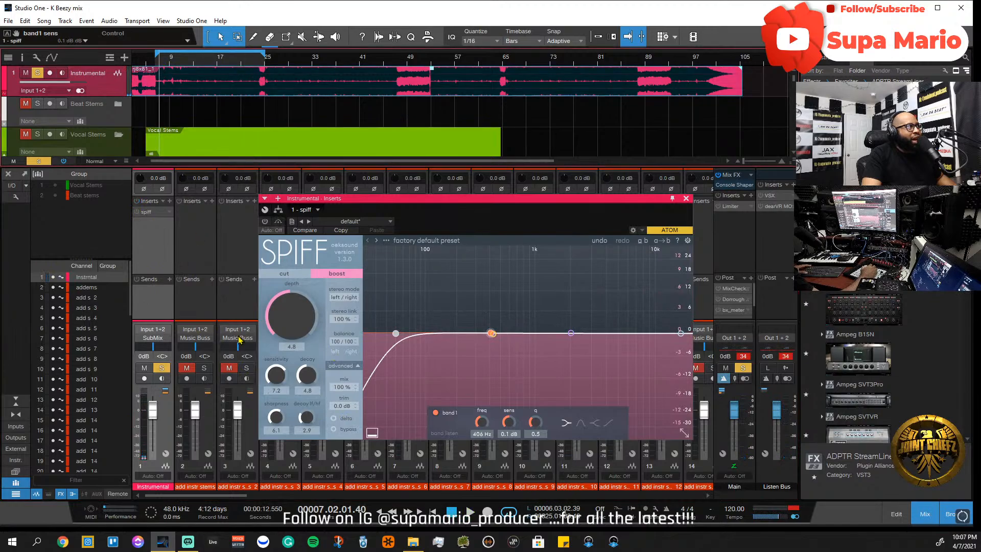
key("space")
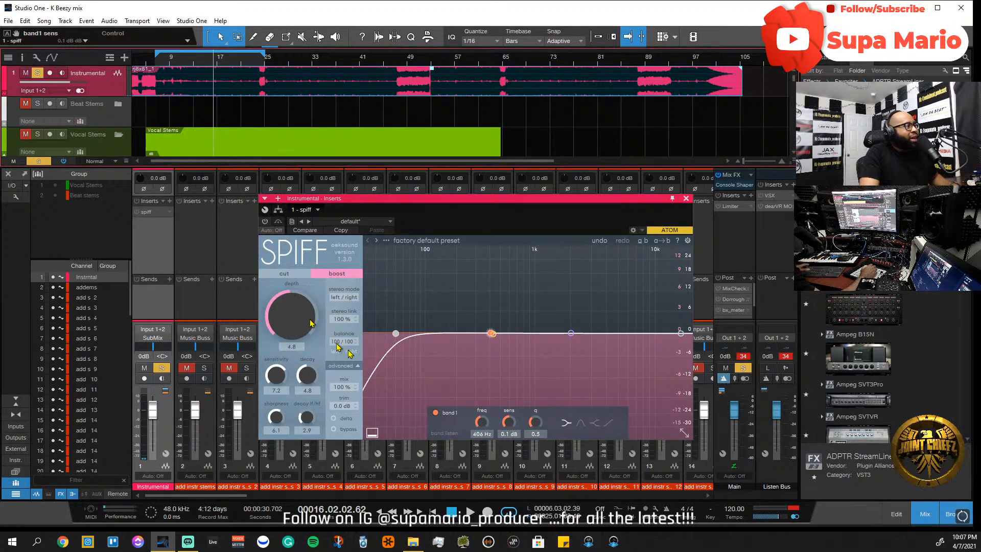
- Replay the beat from bar 6, set band 1's sens to 2.0 dB and reactivate spiff
left_click(158, 59)
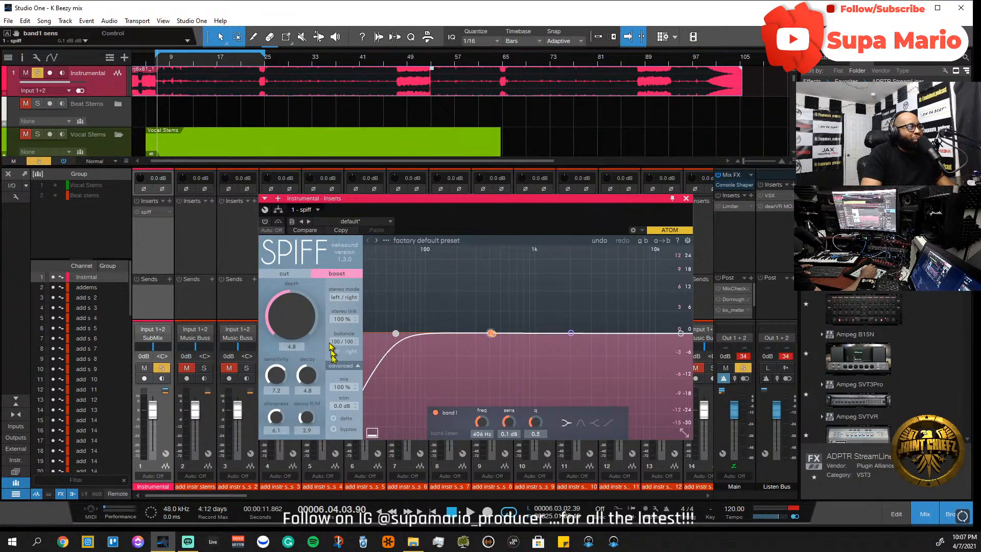
key("space")
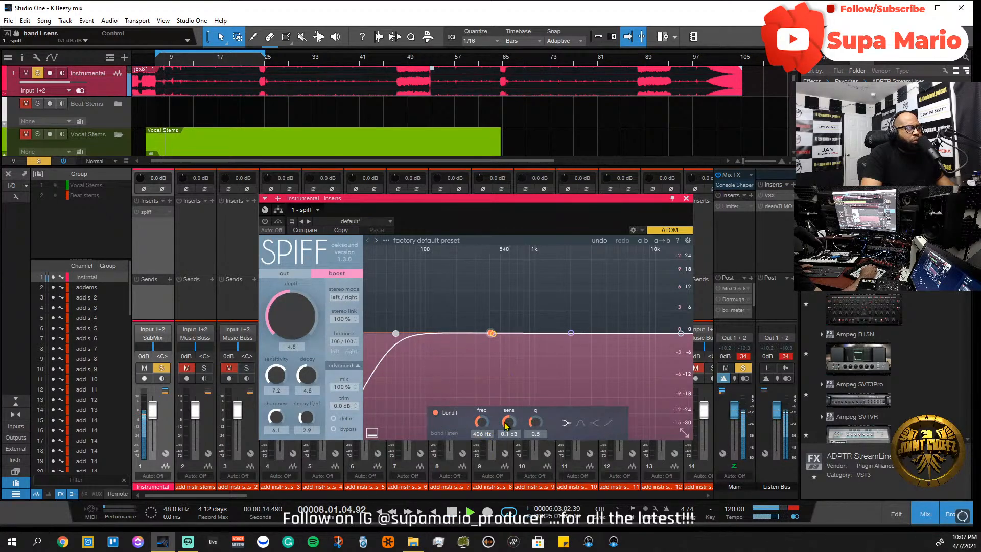
mouse_move(508, 422)
left_mouse_down()
mouse_move(510, 409)
mouse_move(510, 424)
left_mouse_up()
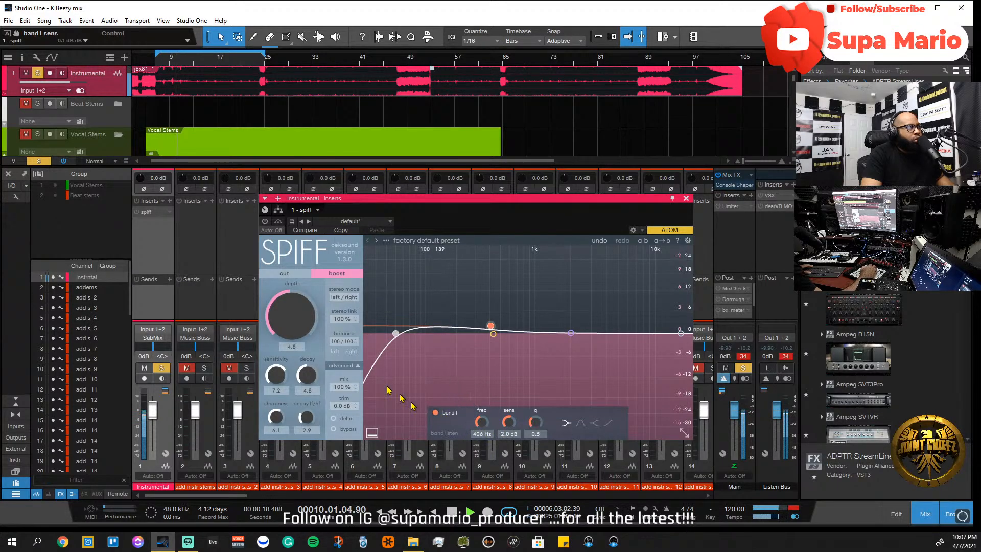
left_click(136, 213)
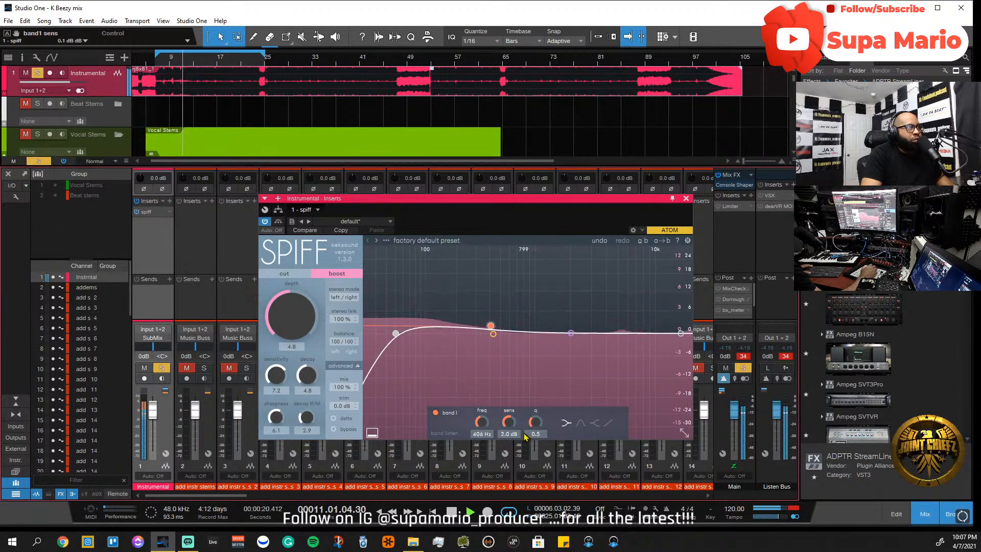
- Shape band 1 as a peaking band at 120 Hz with 14 dB sens and a Q of 0.7, then stop playback
left_click(580, 426)
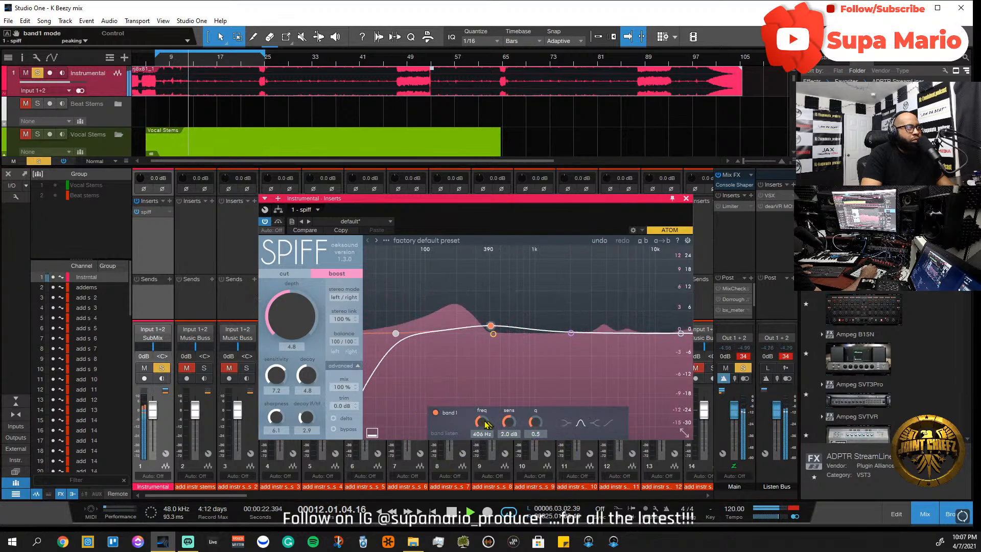
left_click_drag(510, 423, 513, 384)
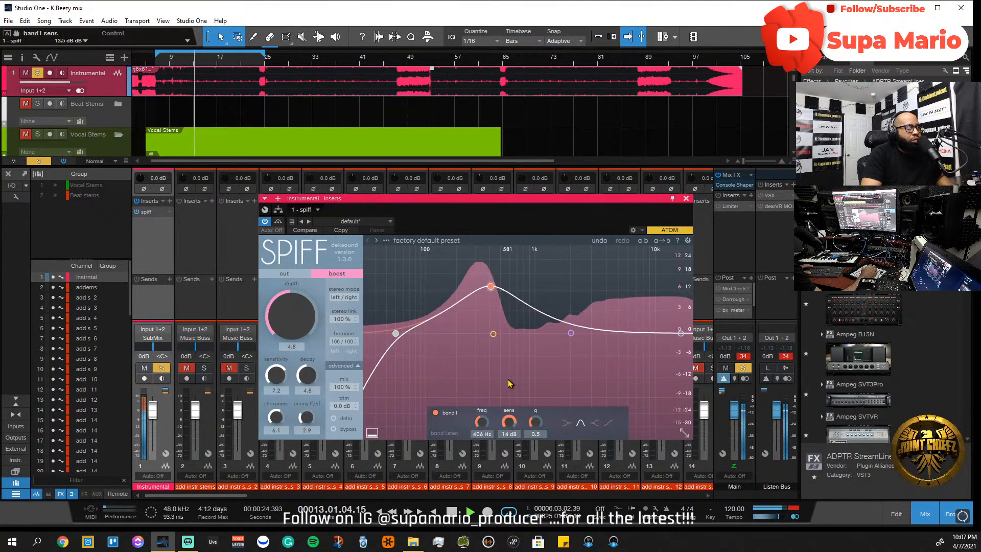
left_click_drag(482, 427, 483, 449)
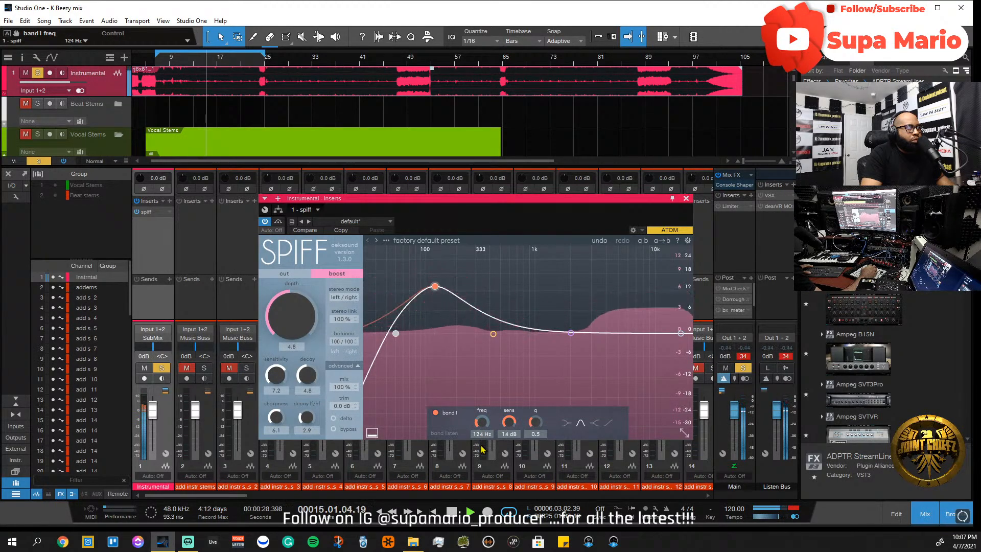
left_click_drag(482, 449, 482, 450)
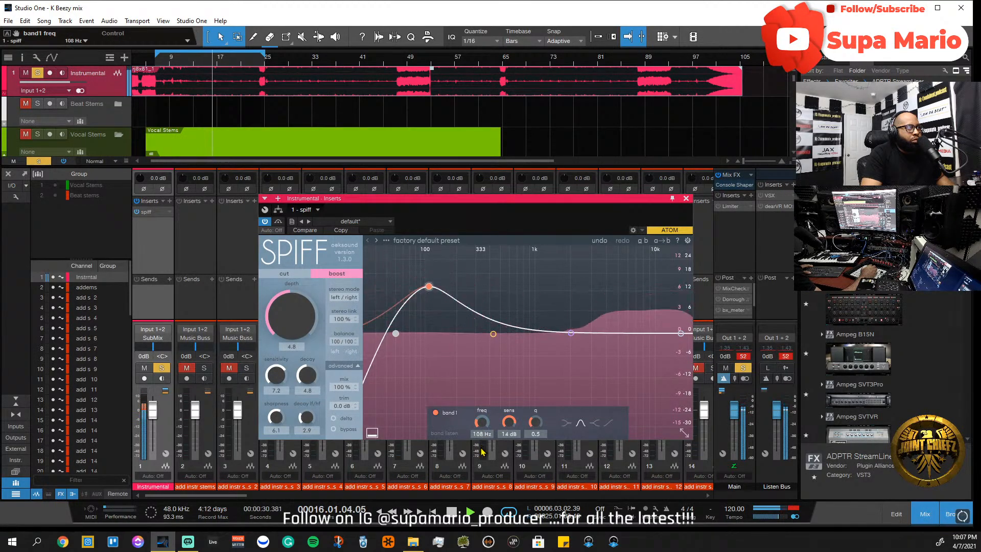
left_click_drag(536, 431, 532, 404)
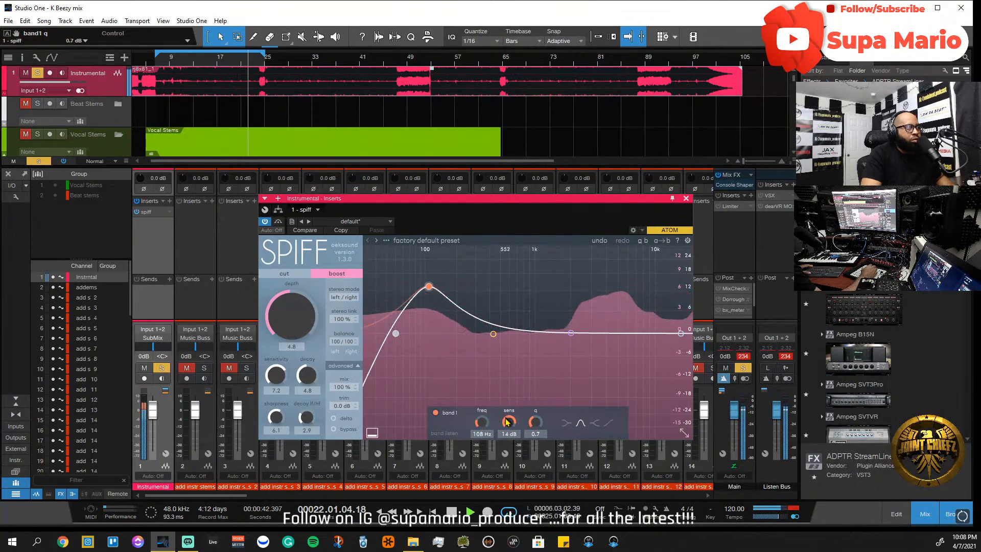
left_click_drag(486, 425, 488, 423)
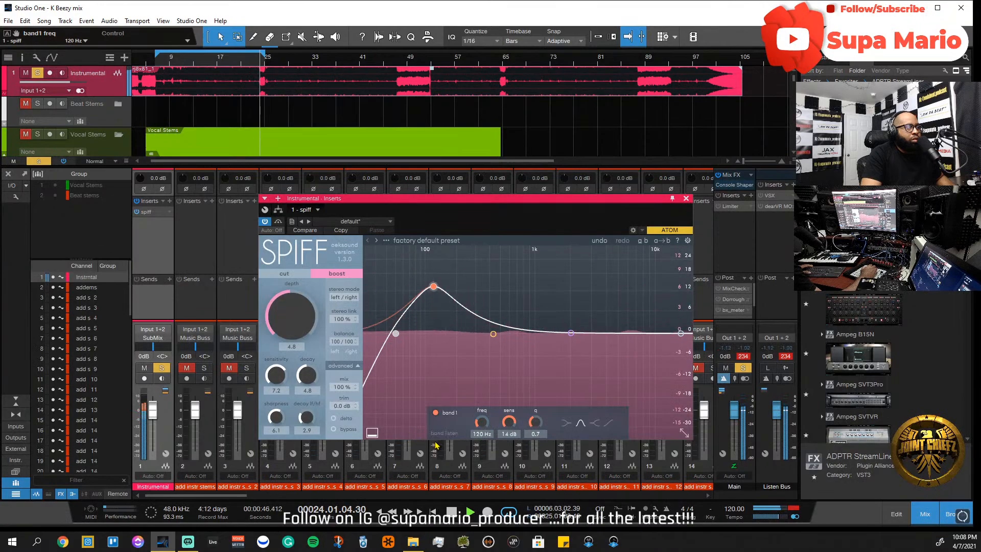
key("space")
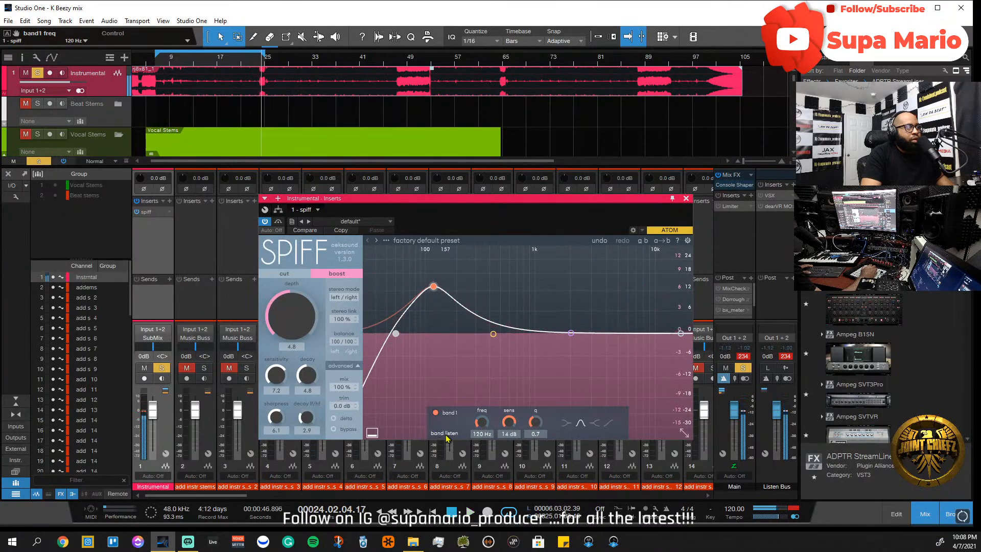
- Listen to spiff's delta signal from bar 7 and set band 1's sens to 4.9 dB
left_click(168, 66)
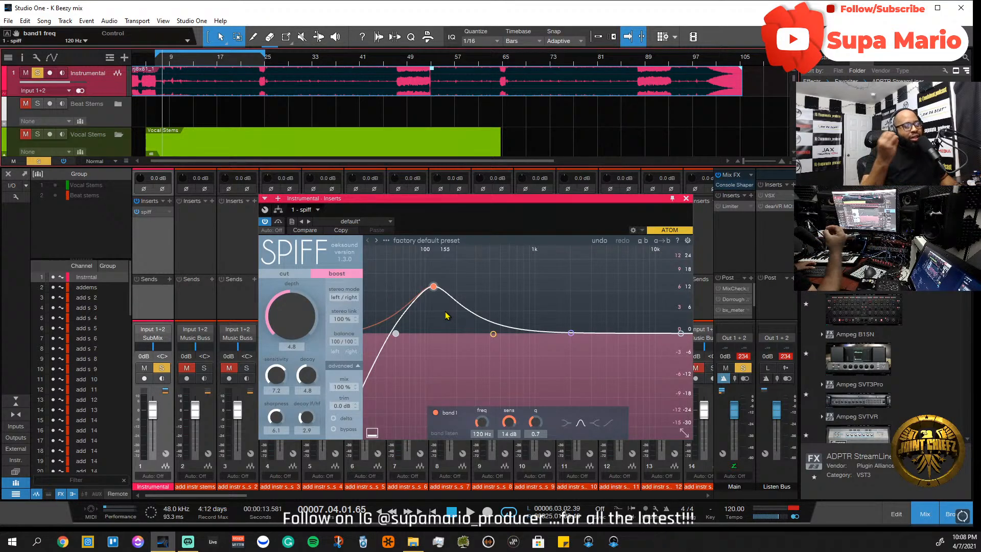
key("space")
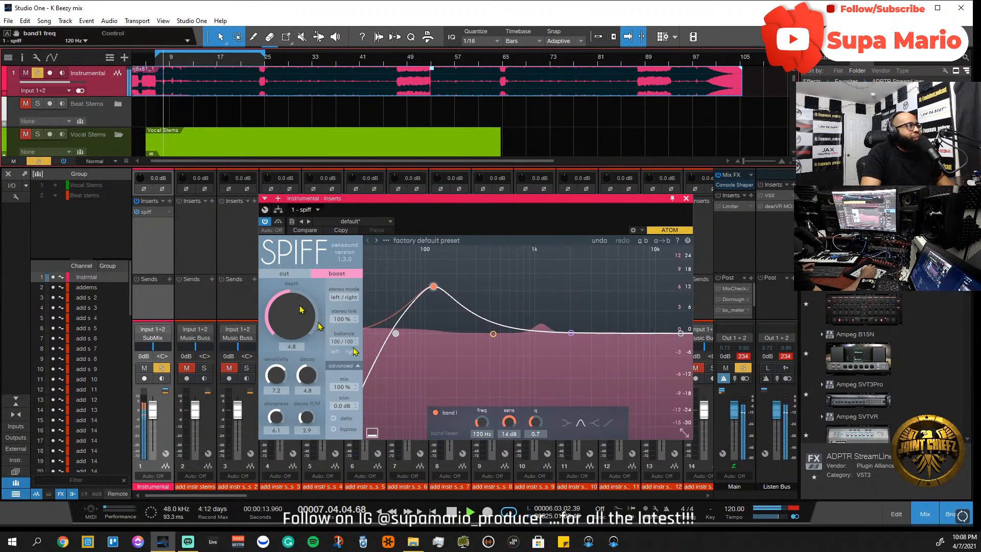
left_click(334, 418)
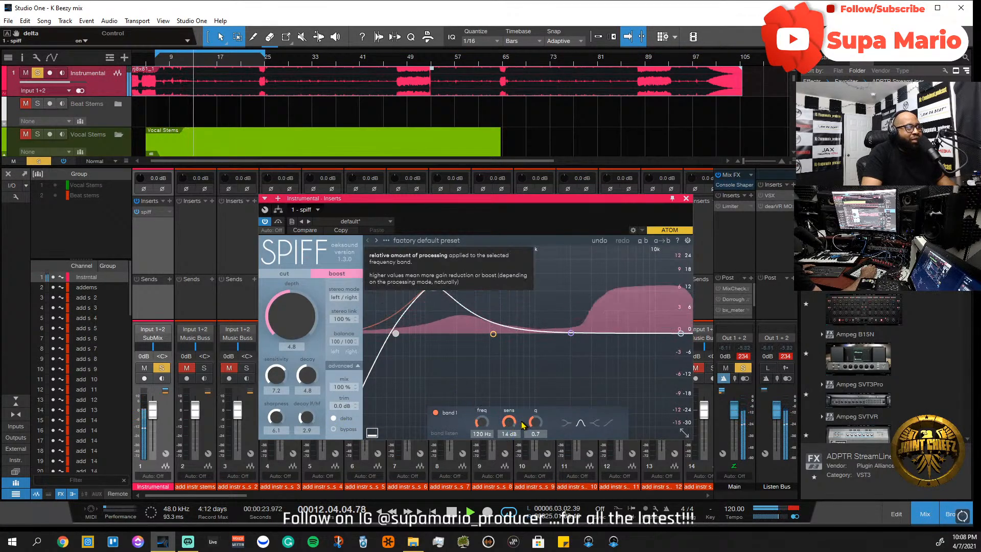
left_click_drag(535, 421, 512, 529)
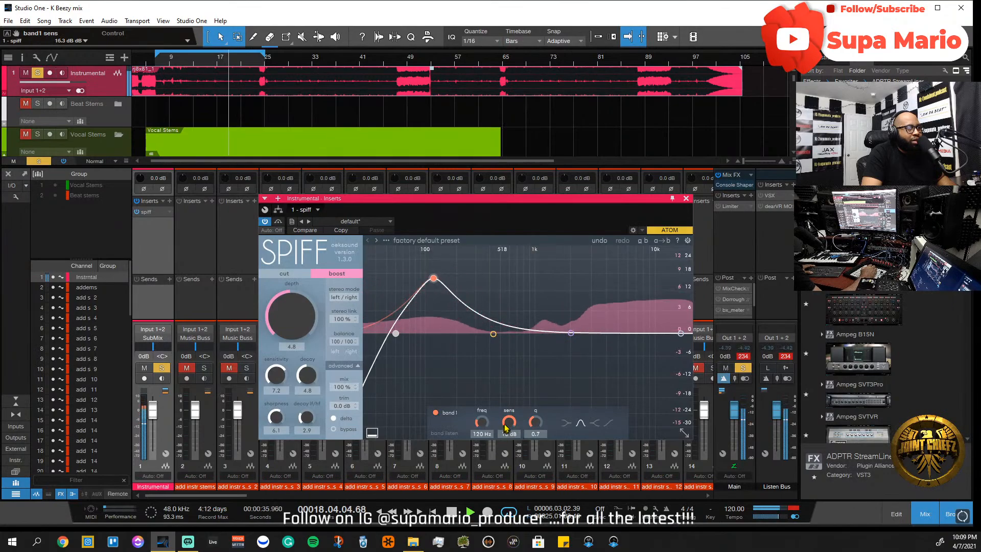
left_click_drag(510, 424, 515, 467)
key("space")
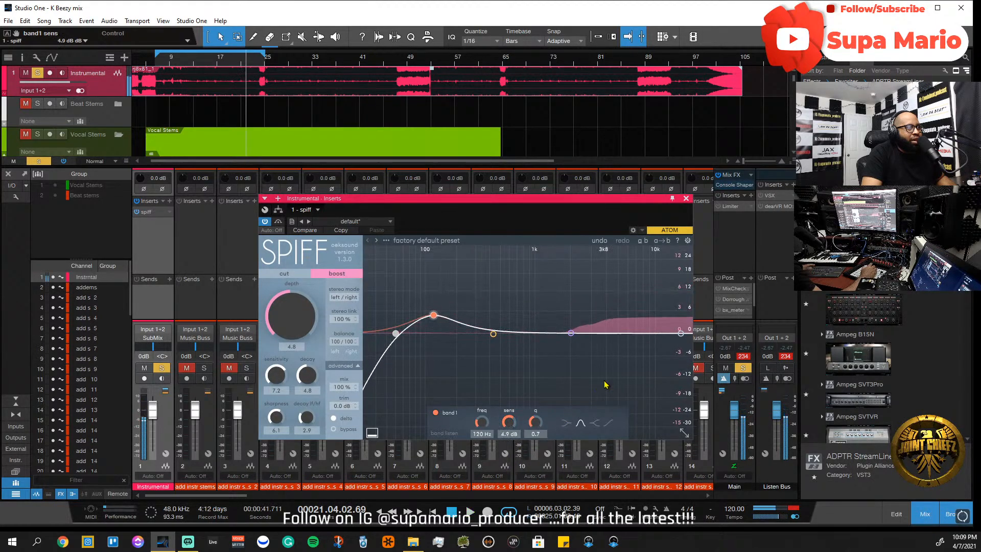
- Change band 1 to a low shelf at 275 Hz with 6.6 dB sens while listening to the delta signal
left_click(567, 428)
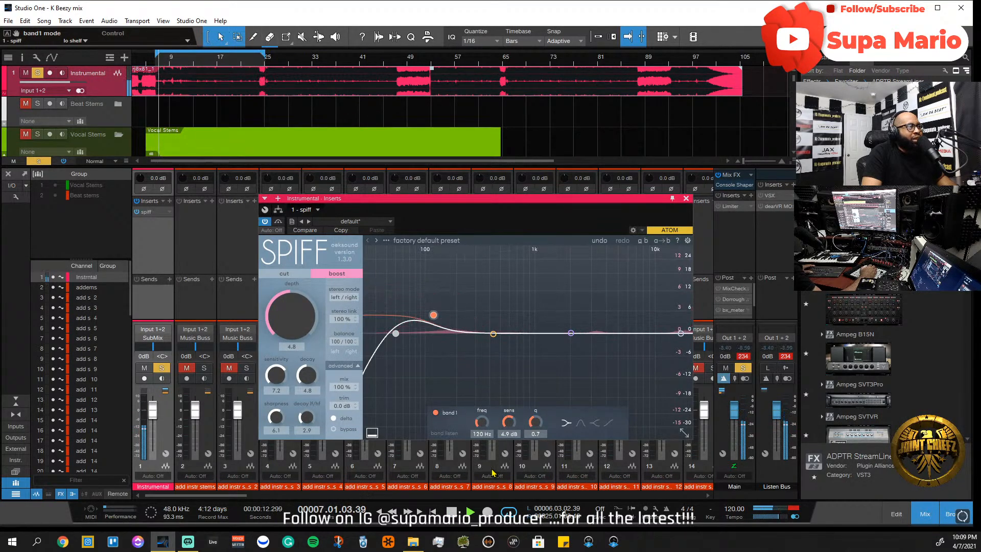
scroll(512, 434, "down", 5)
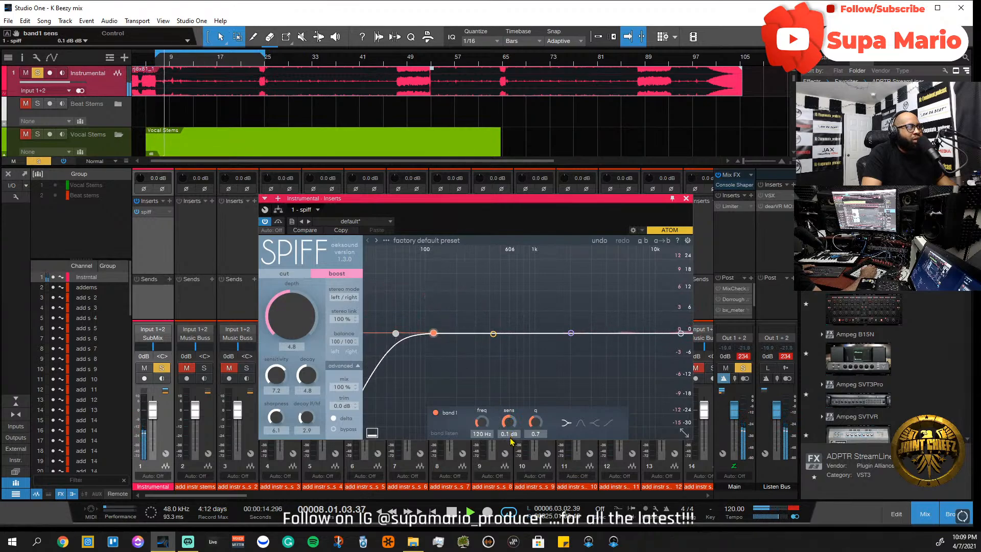
scroll(512, 434, "up", 8)
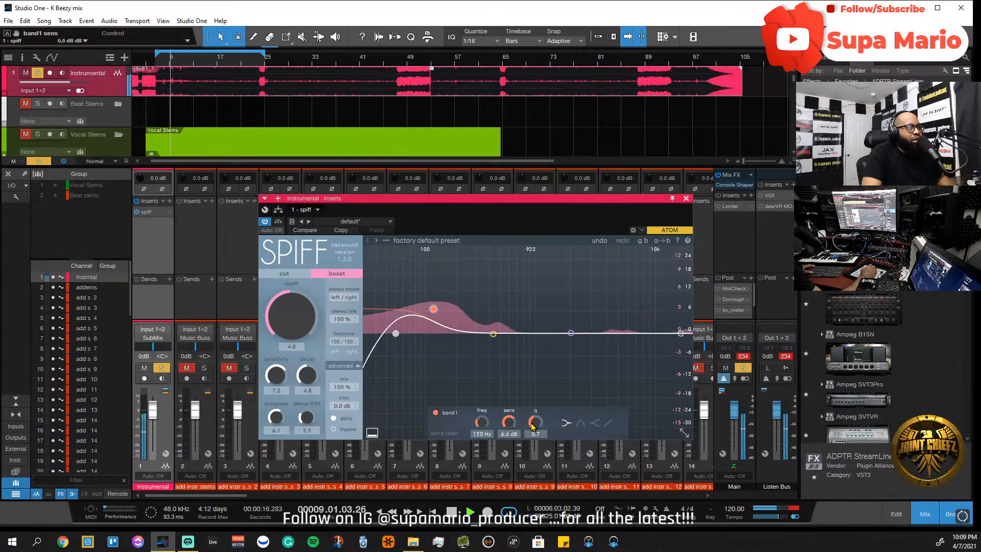
scroll(483, 422, "up", 3)
scroll(486, 419, "up", 2)
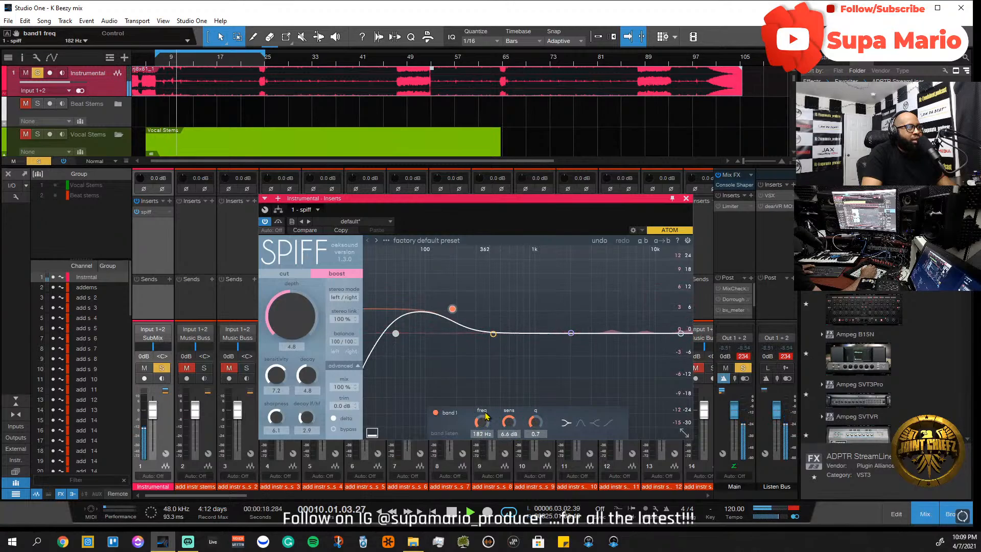
scroll(486, 417, "up", 4)
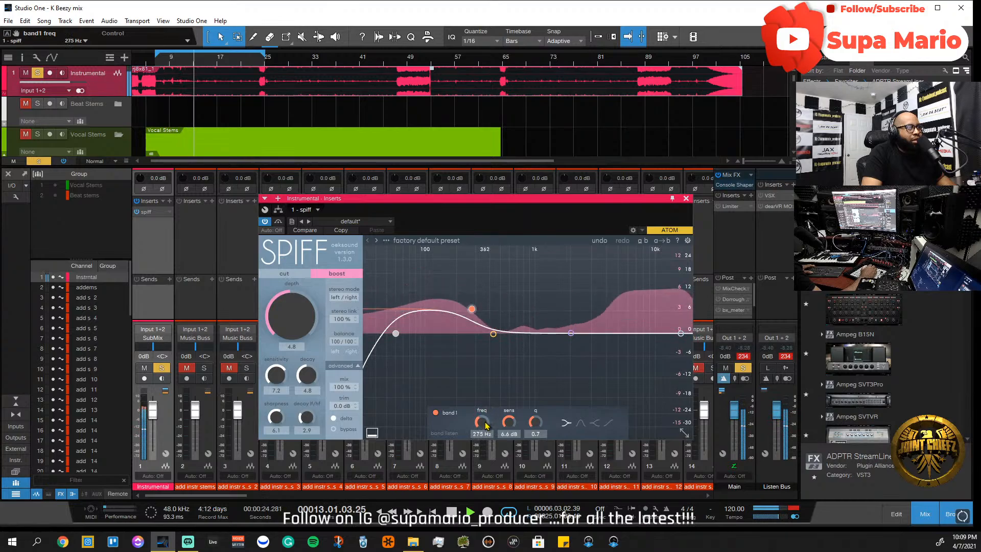
key("space")
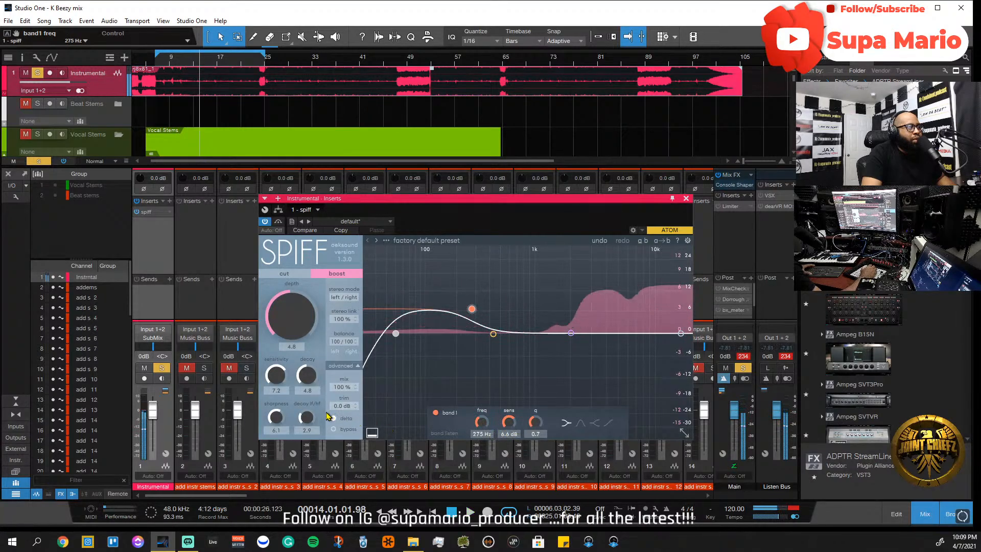
- Turn delta off, audition band 1 with band listen, and set its sens to 3.9 dB during full playback
key("space")
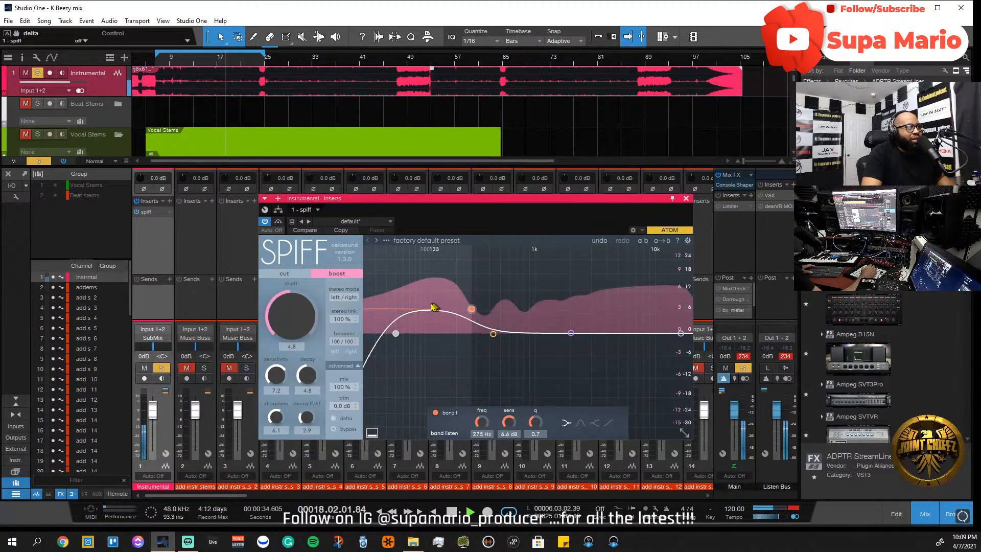
key("space")
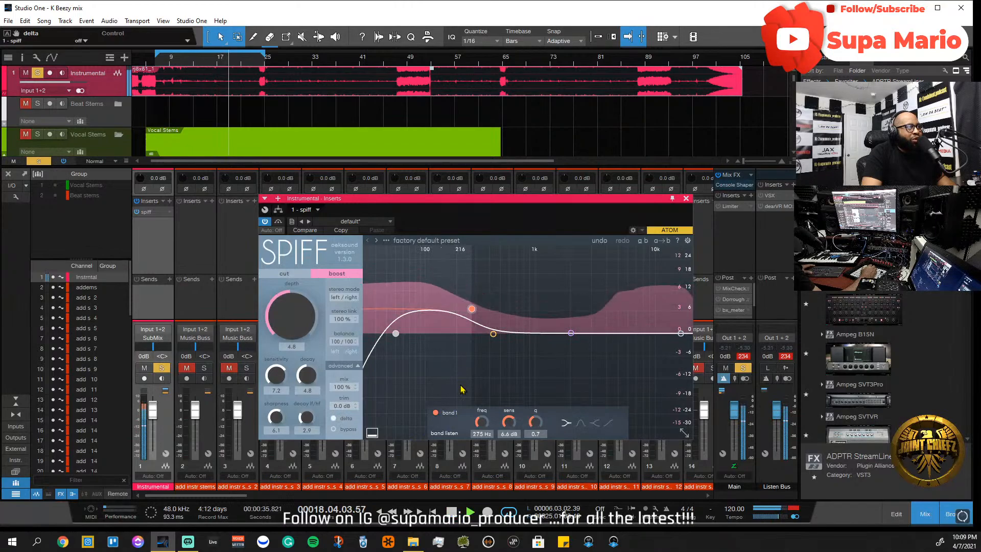
key("space")
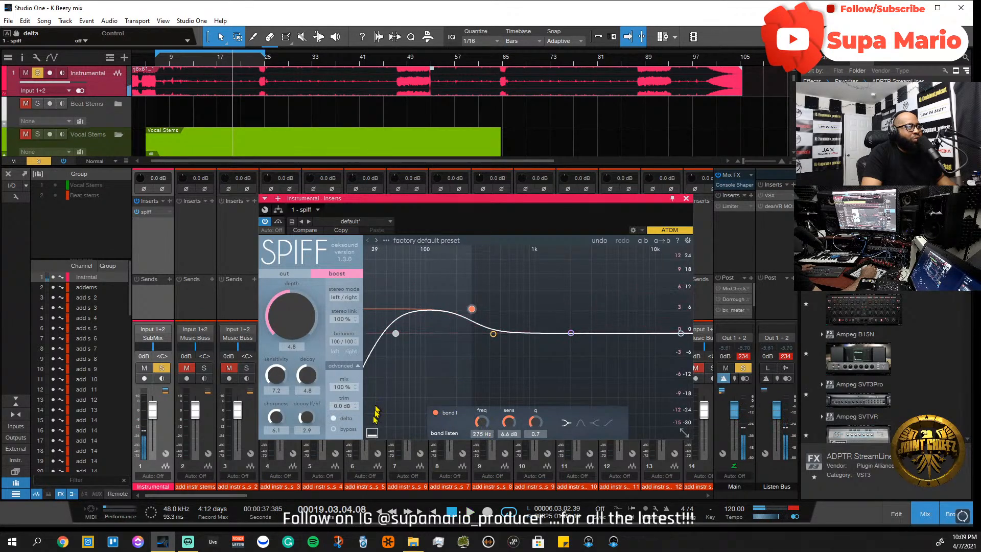
key("space")
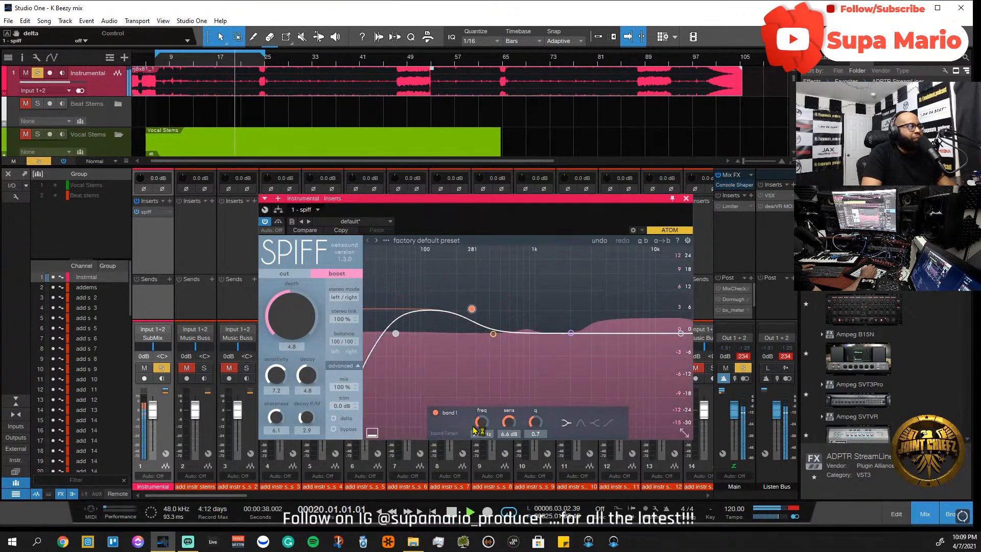
mouse_move(509, 423)
left_mouse_down()
mouse_move(506, 448)
mouse_move(506, 432)
left_mouse_up()
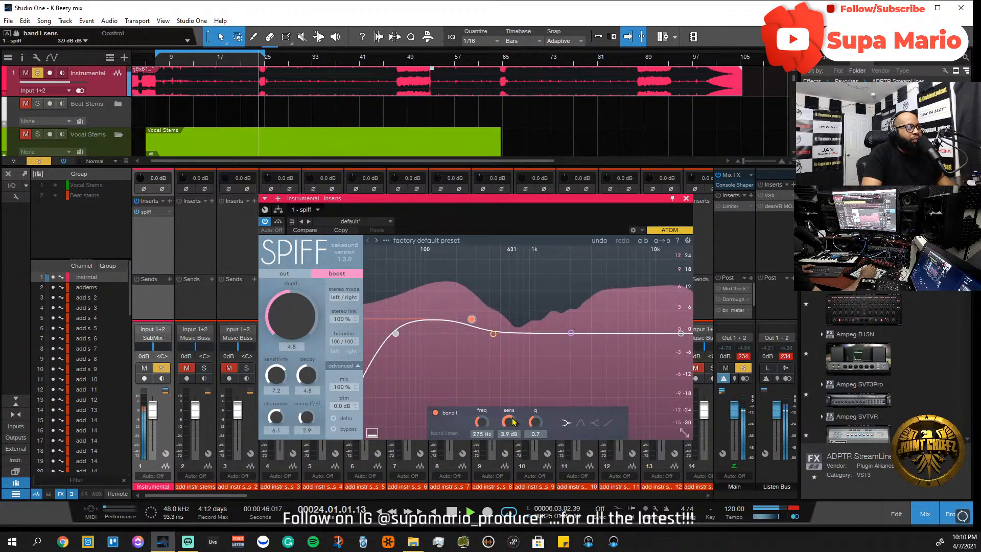
- Replay the instrumental from about bar 7 to audition band 1's low shelf in the full signal
key("space")
left_click(162, 62)
key("space")
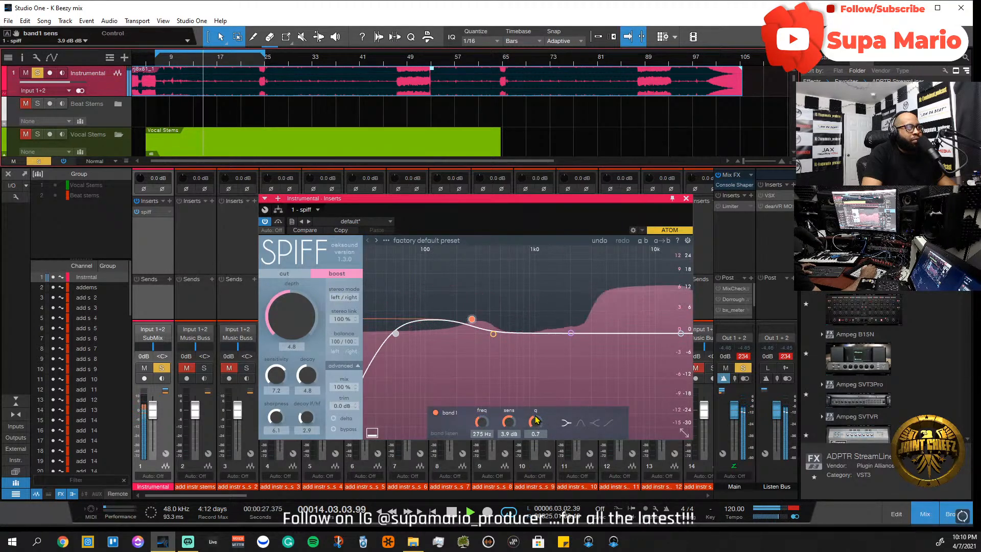
key("space")
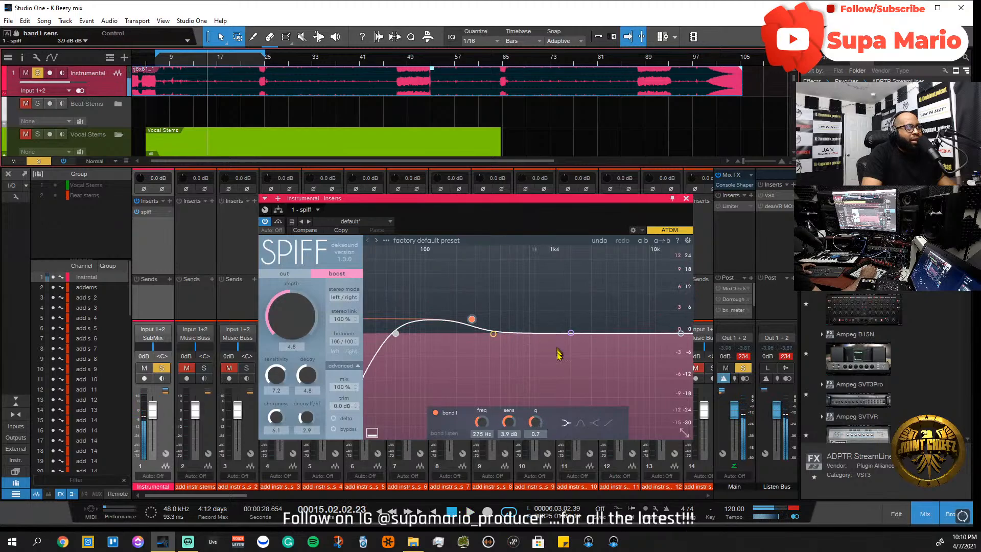
key("space")
- Switch on band 3 and set it to 1.4 kHz with a Q of 1.0 while listening to the delta signal
left_click(571, 333)
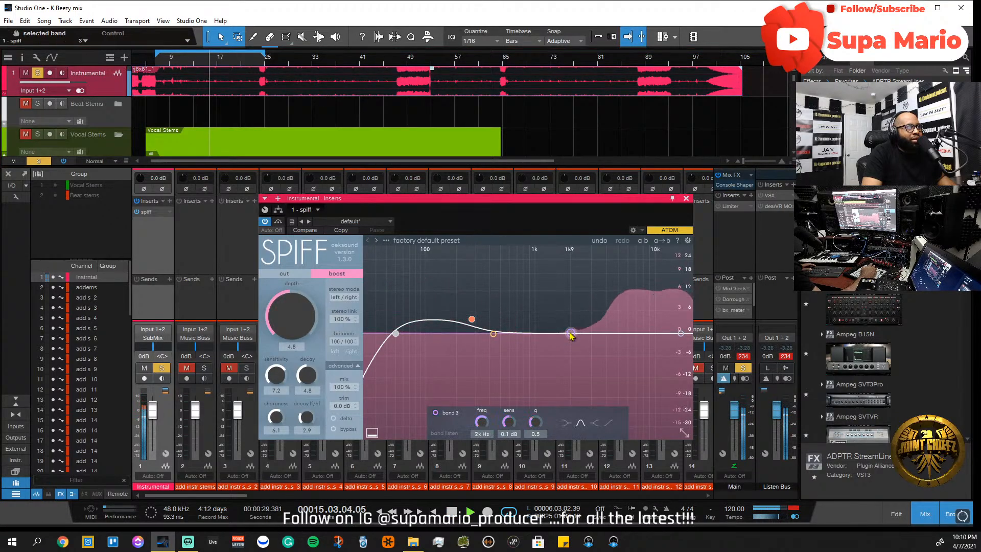
left_click(436, 412)
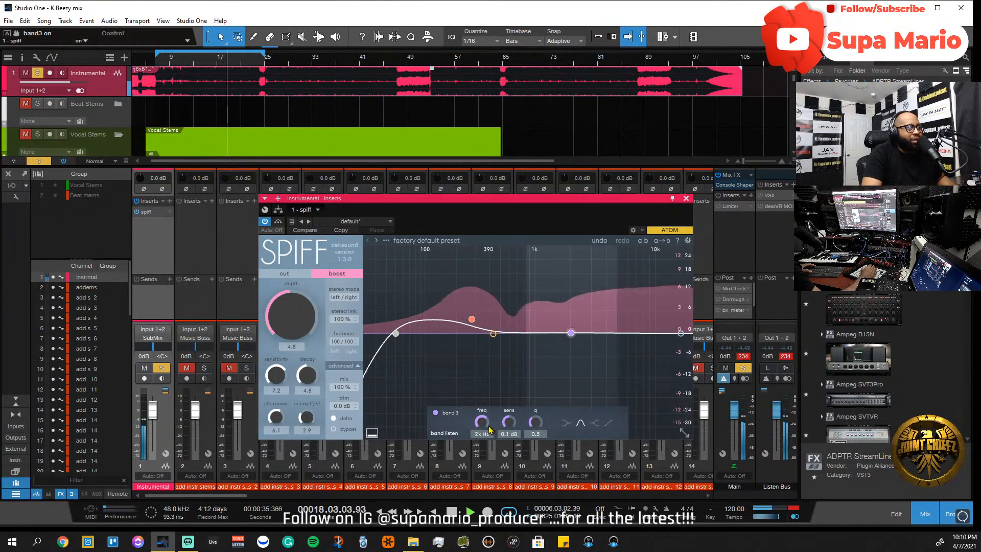
left_click_drag(532, 428, 487, 431)
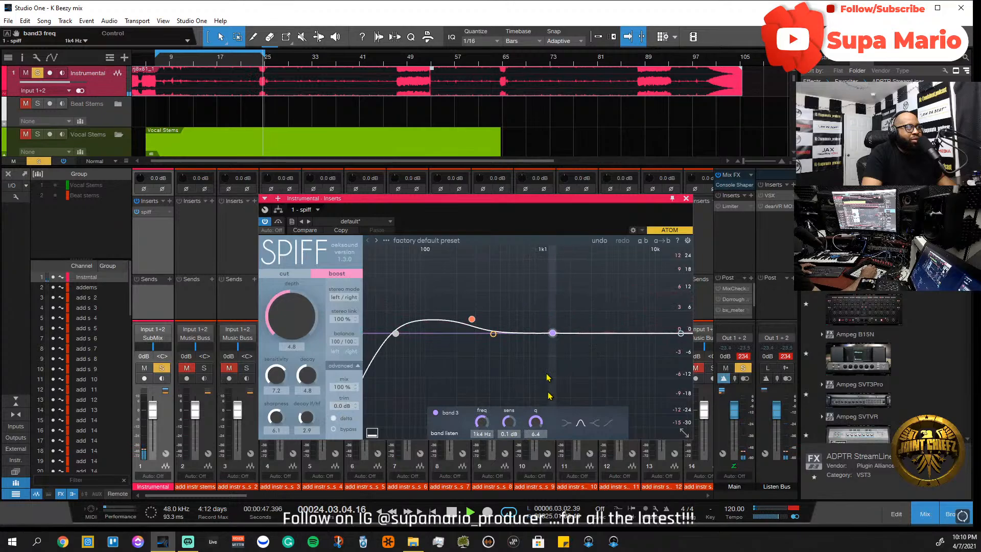
left_click_drag(541, 432, 539, 475)
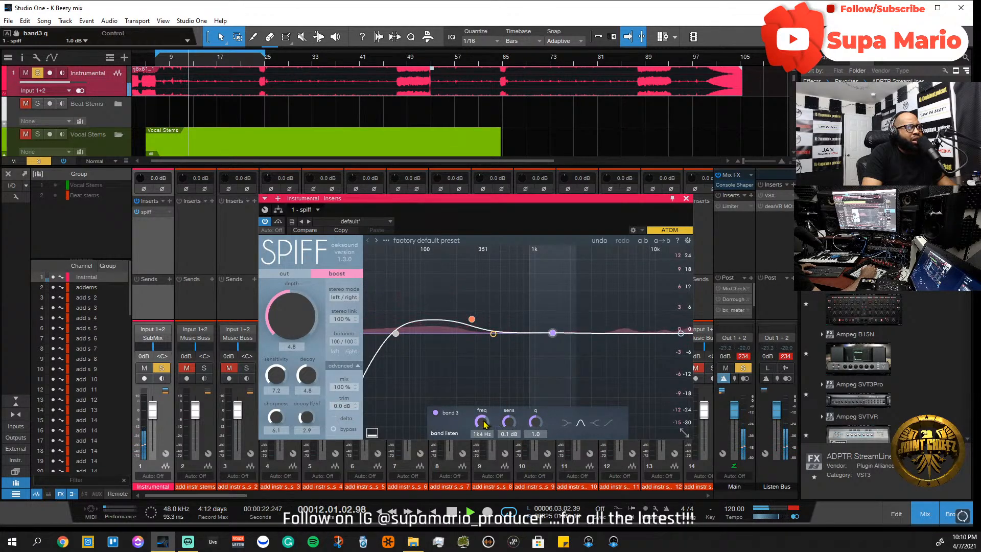
- Set band 3 to 1.3 kHz with 1.6 dB sens, and audition it in the full signal with delta off
left_click_drag(484, 424, 485, 427)
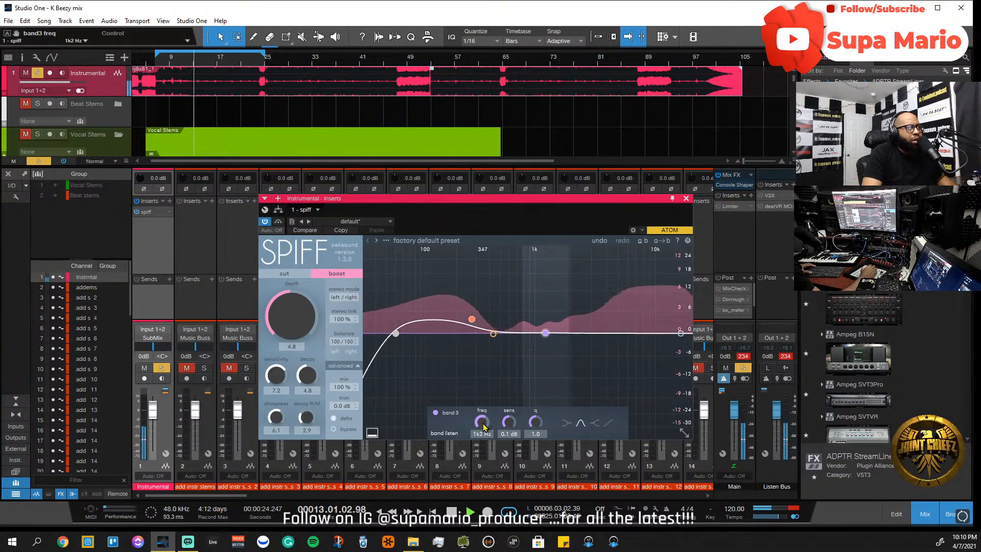
left_click_drag(485, 428, 507, 418)
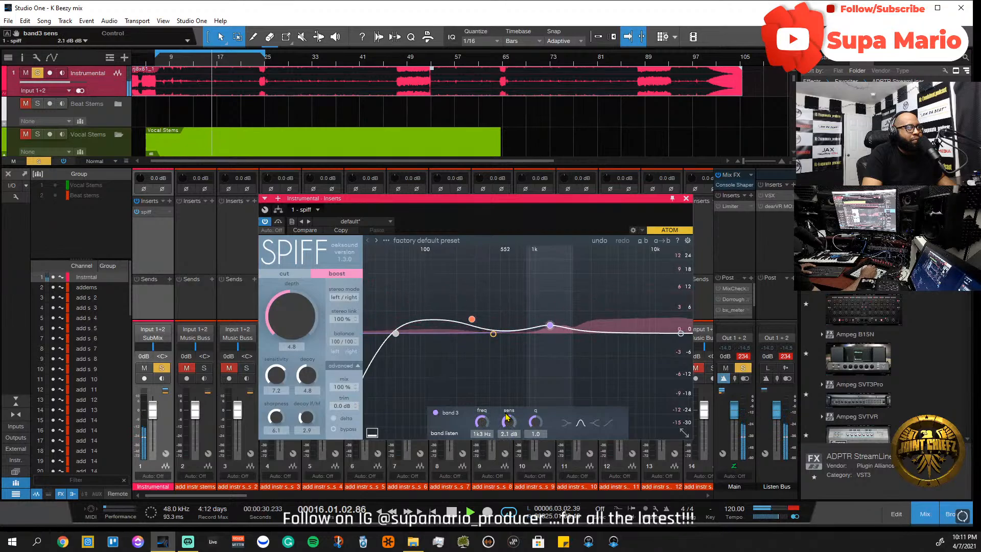
key("space")
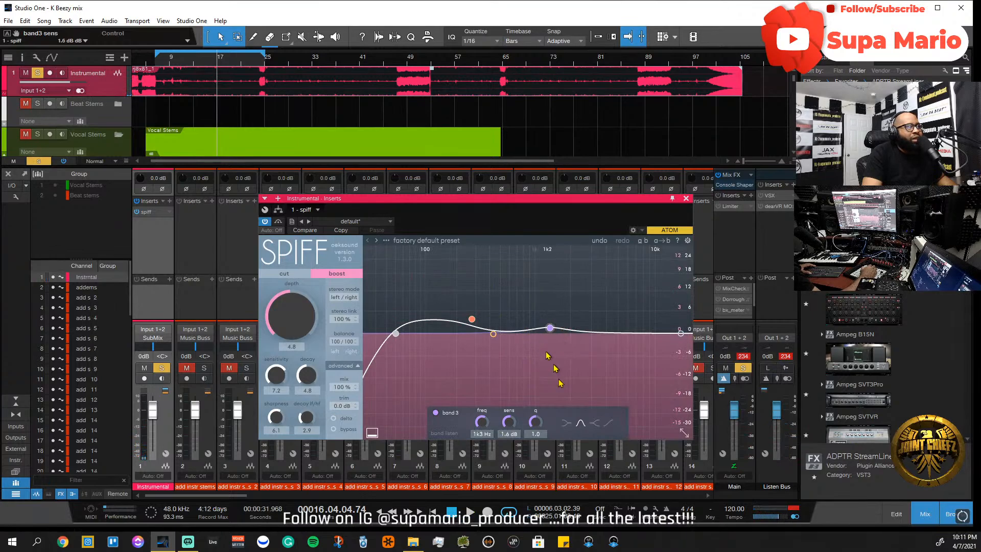
key("space")
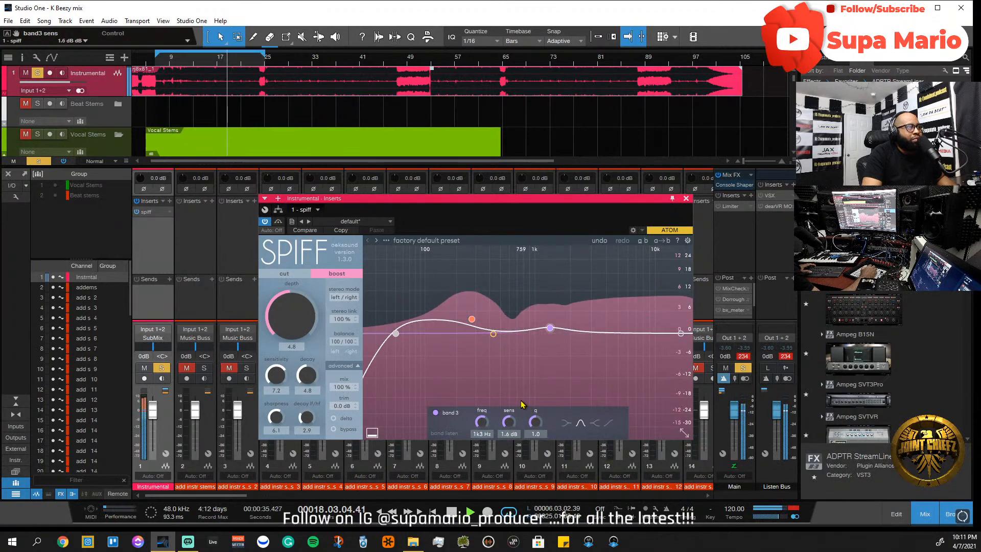
- Switch off spiff's lo cut at 50 Hz during playback, then stop playback
left_click(396, 334)
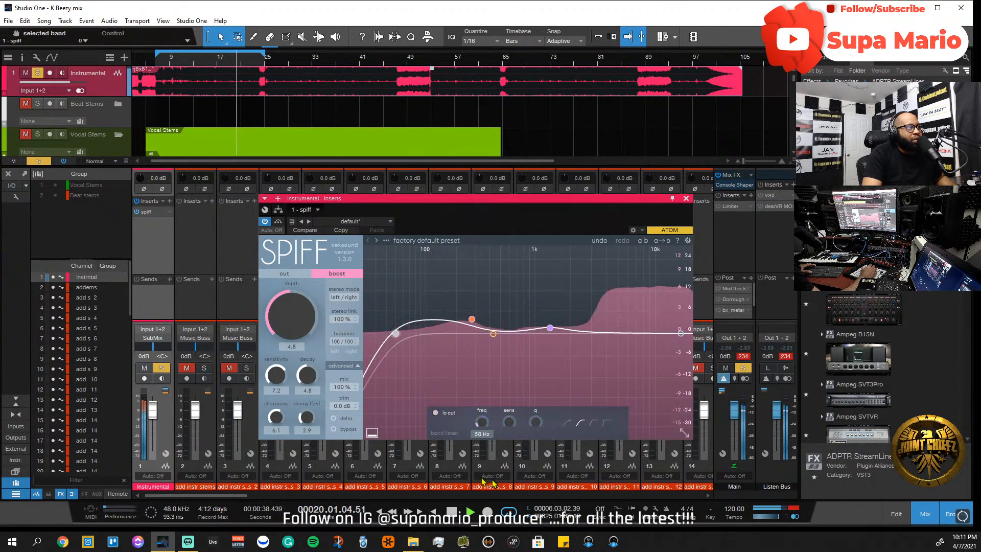
left_click(436, 413)
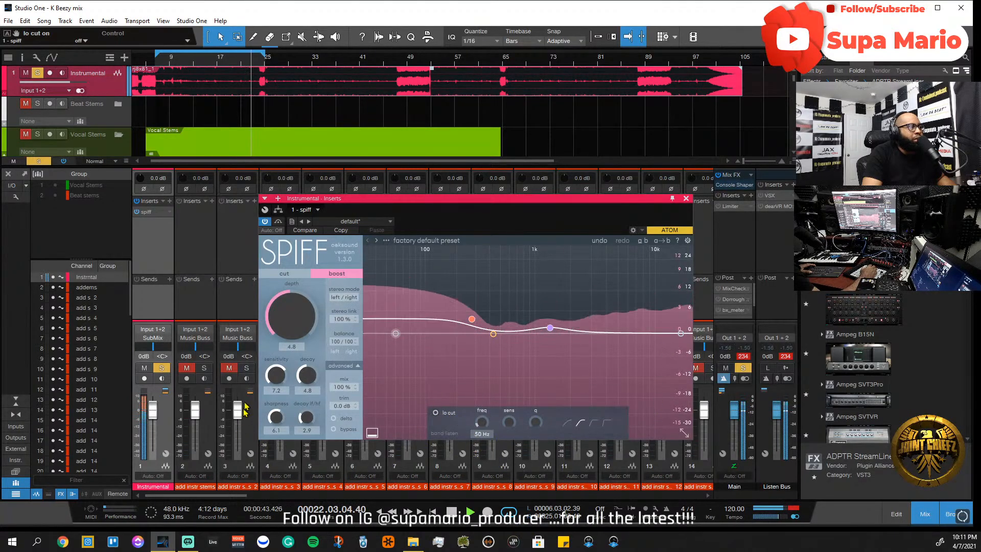
key("space")
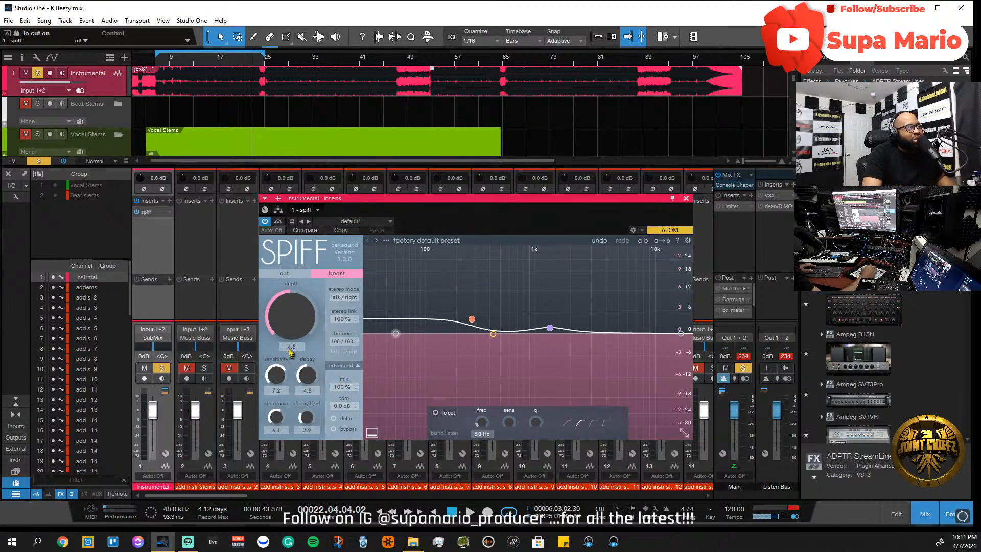
- Reduce spiff's depth to 0.0 and play the instrumental from about bar 11 to hear it without the boost
left_click_drag(290, 351, 290, 438)
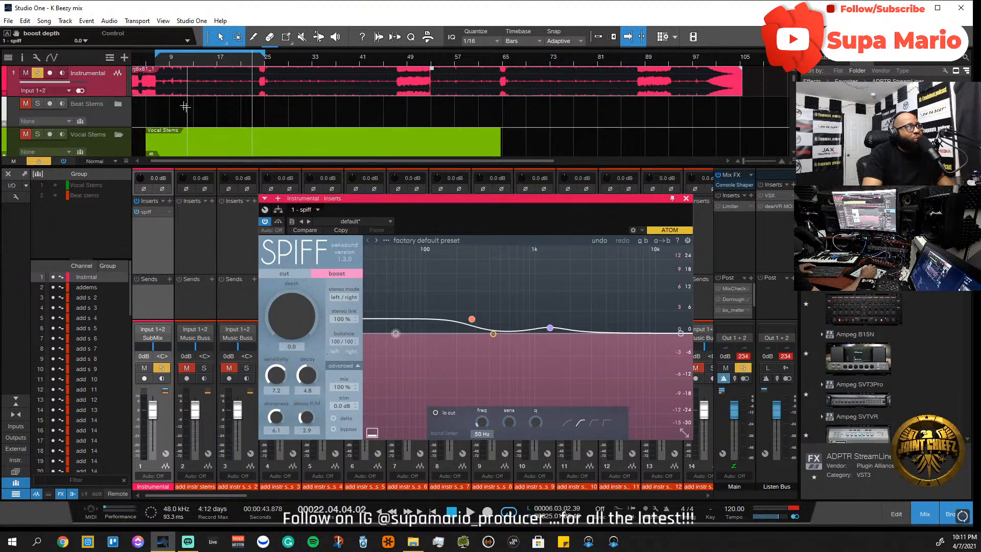
left_click(162, 64)
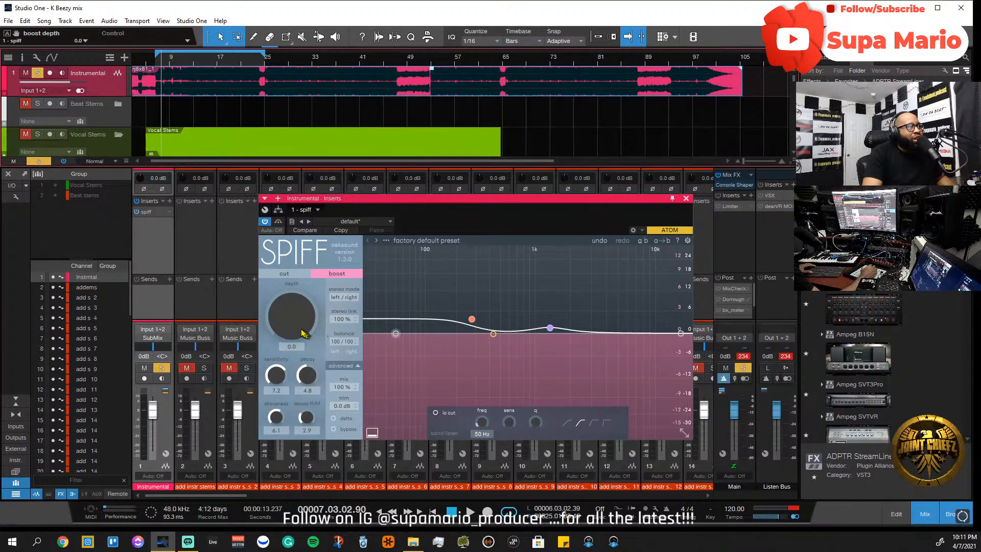
left_click_drag(305, 334, 295, 267)
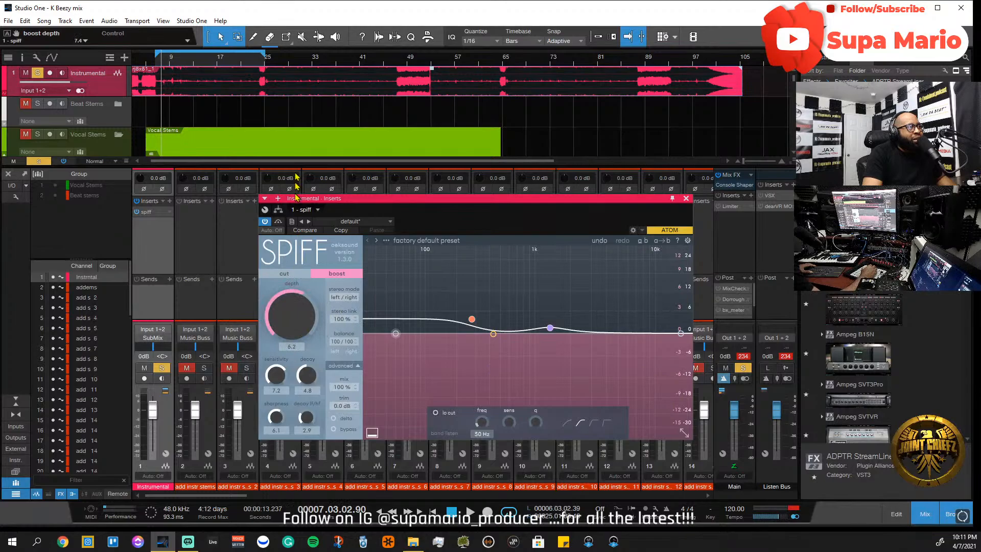
left_click_drag(296, 197, 333, 298)
left_click_drag(298, 331, 298, 314)
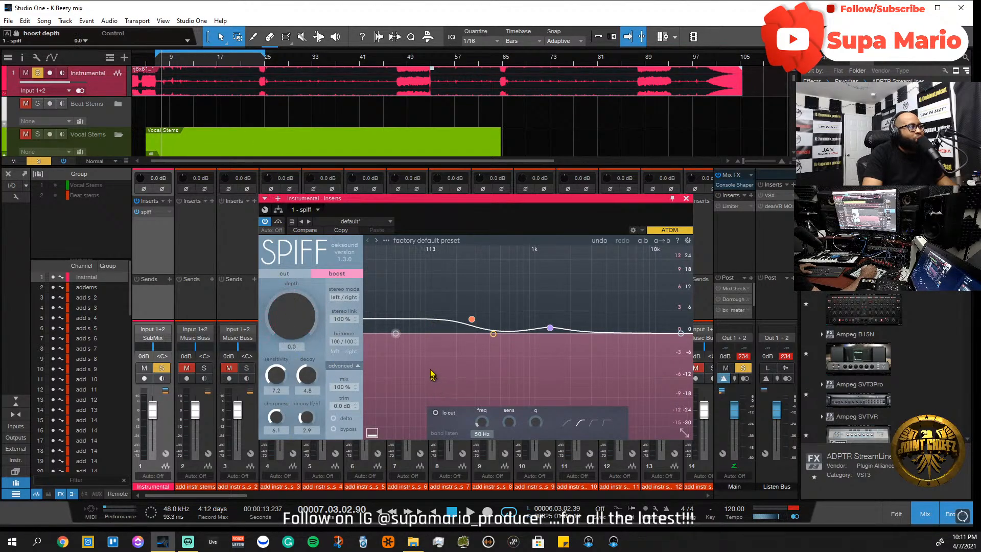
left_click(182, 59)
key("space")
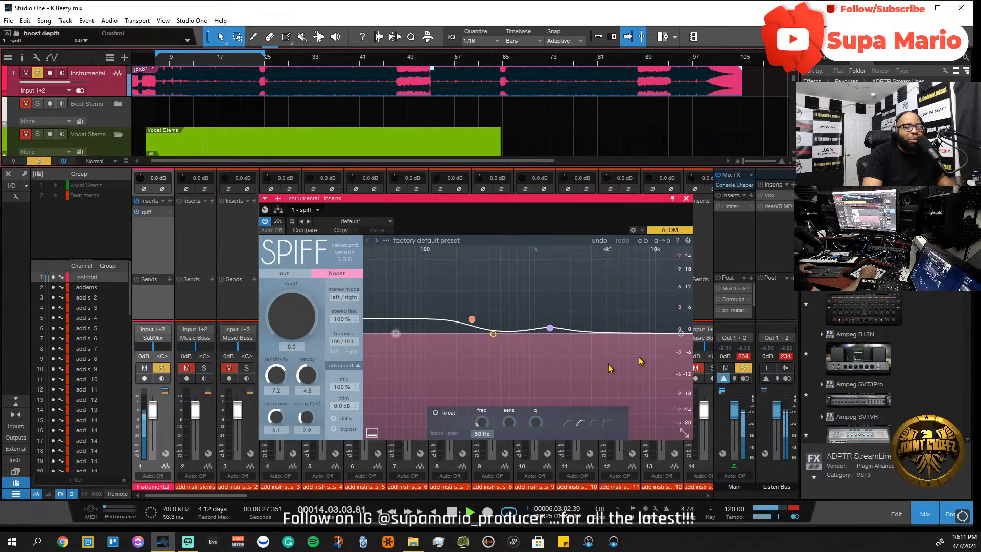
- Raise the boost depth to 8.2 by ear and replay the instrumental to hear the stronger effect
left_click_drag(283, 326, 276, 274)
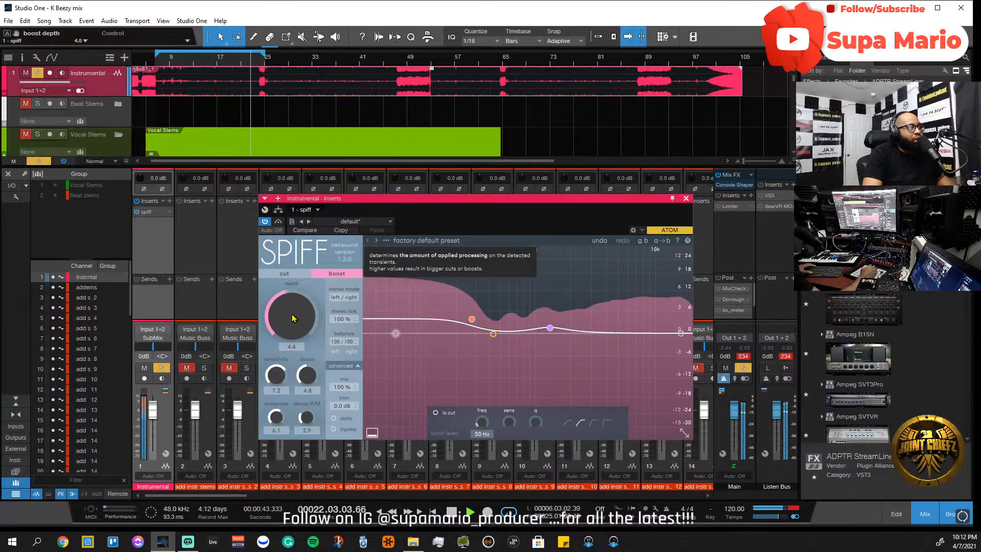
left_click_drag(293, 318, 297, 271)
key("space")
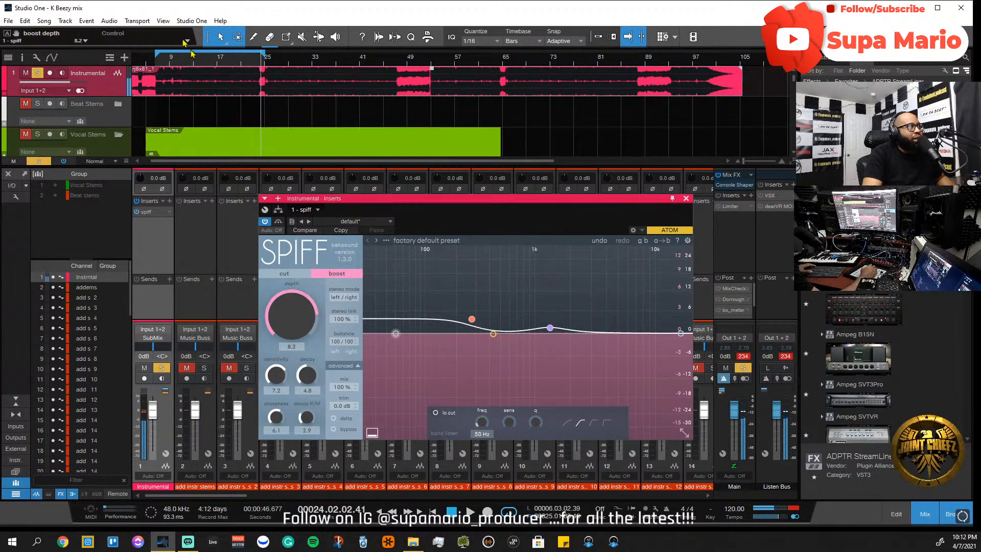
left_click(207, 61)
key("space")
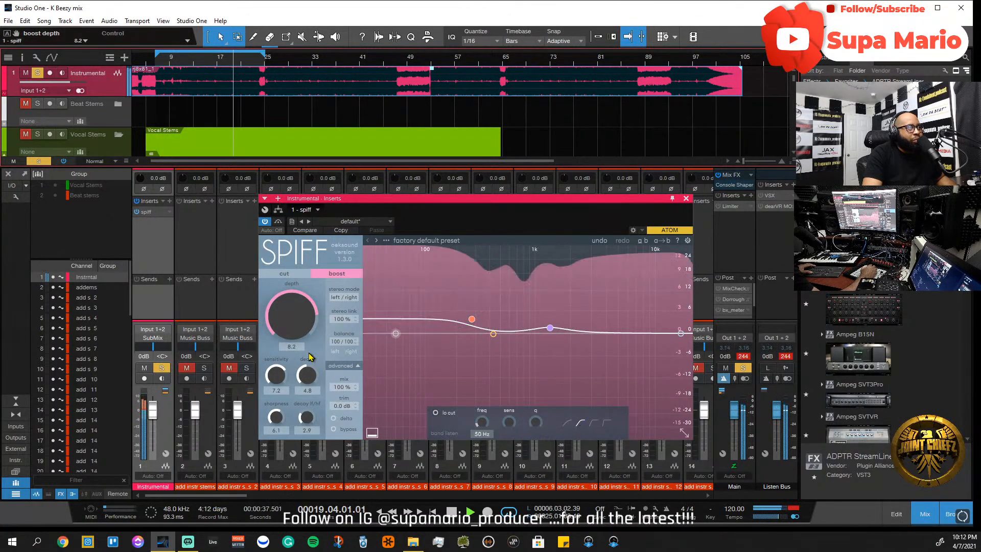
- Drop the depth to 0.0 for comparison, then bring it back up and settle it at 4.4 during playback
left_click_drag(292, 317, 298, 404)
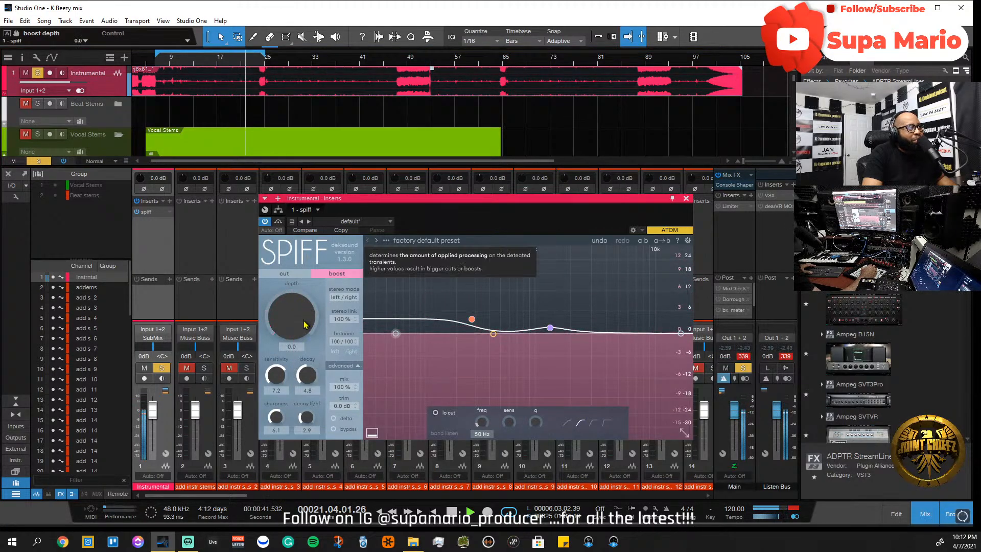
left_click_drag(304, 308, 300, 271)
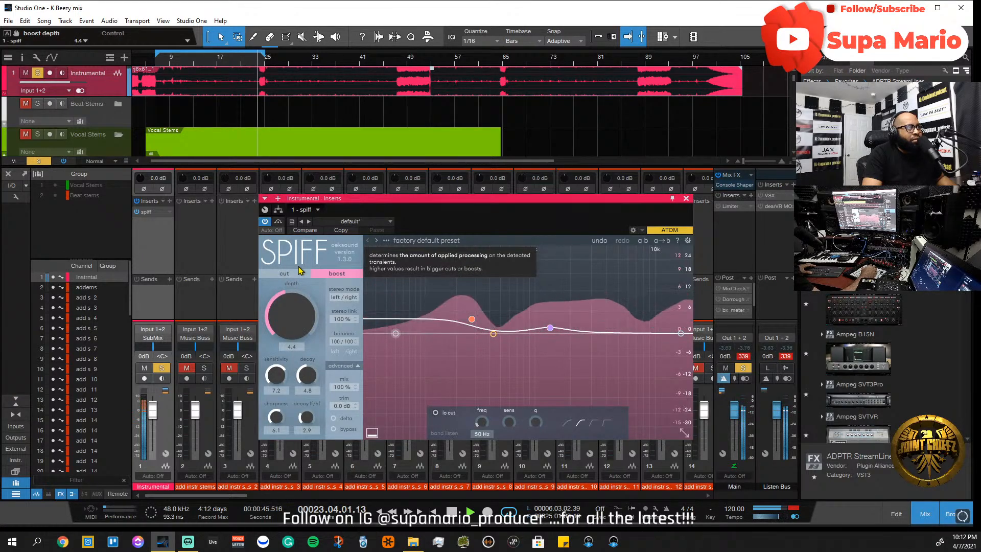
left_click(197, 60)
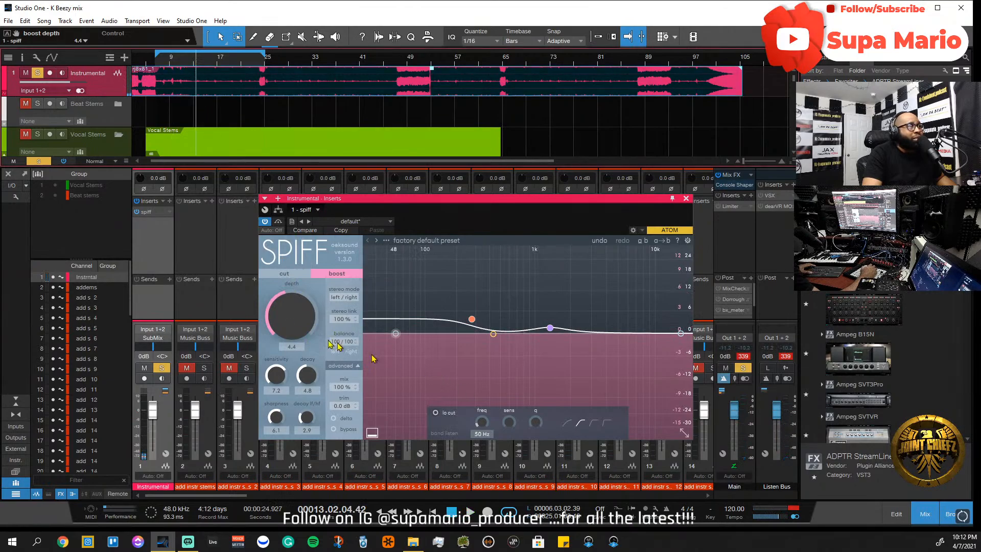
scroll(282, 333, "up", 1)
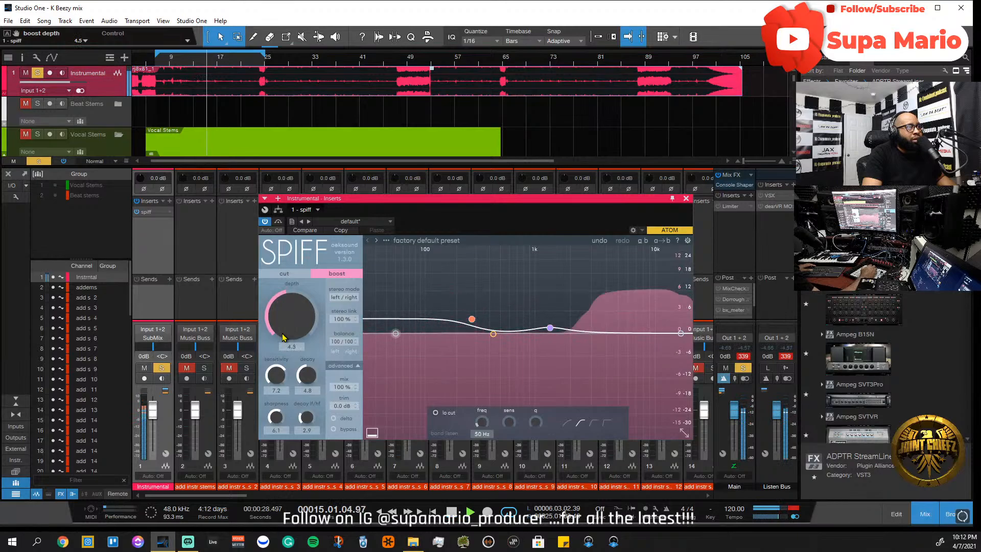
scroll(282, 334, "down", 1)
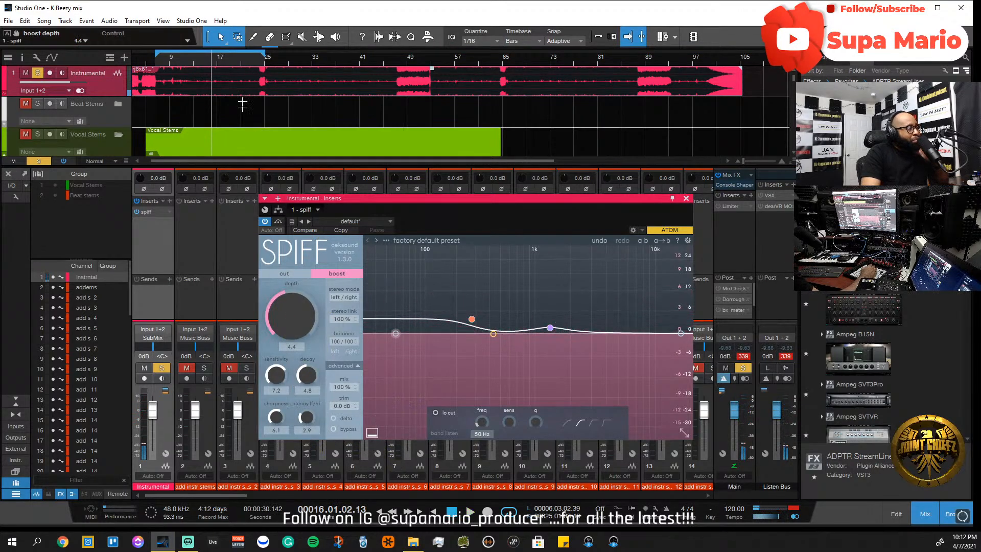
- Play the instrumental from bar 11 and try spiff's sensitivity at 7.9
left_click(160, 64)
left_click(179, 64)
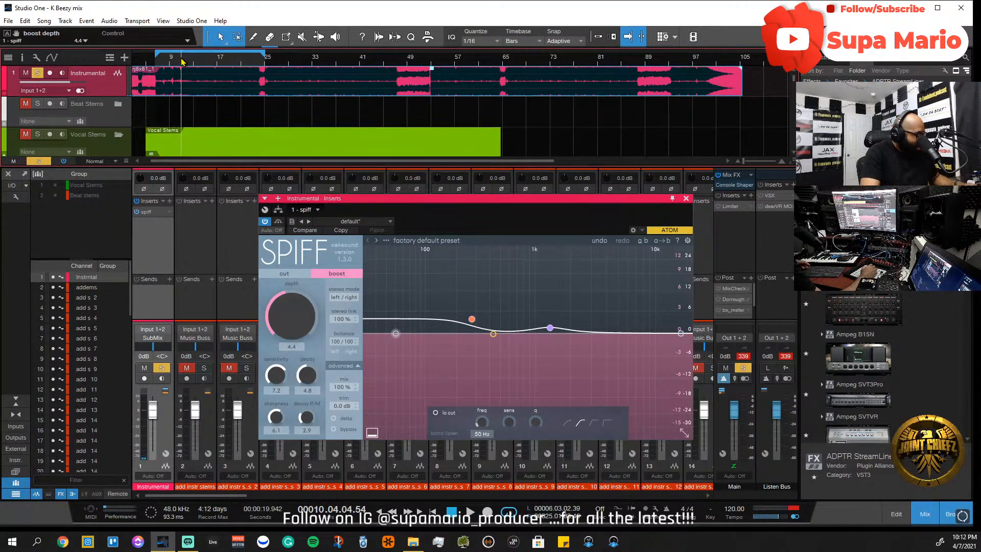
scroll(181, 61, "up", 5)
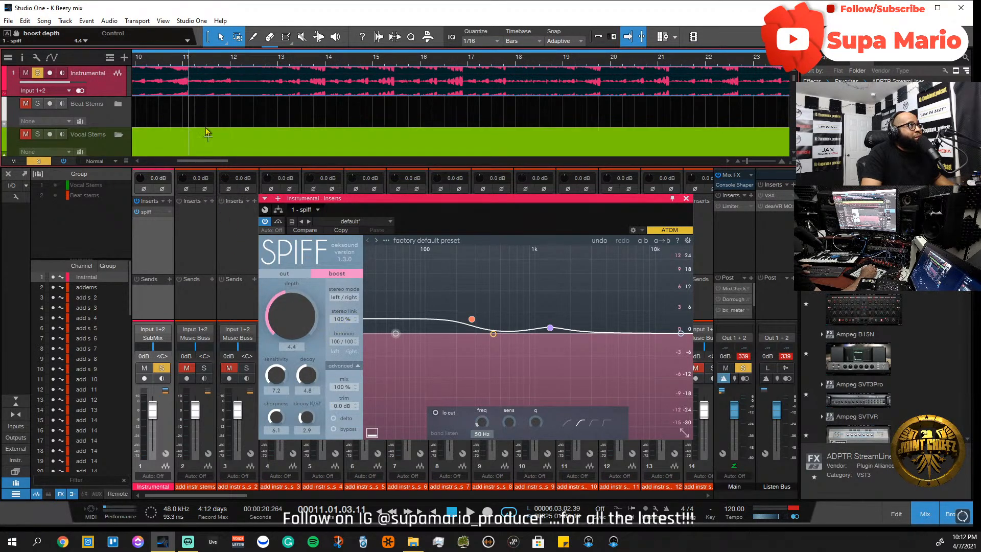
left_click(188, 59)
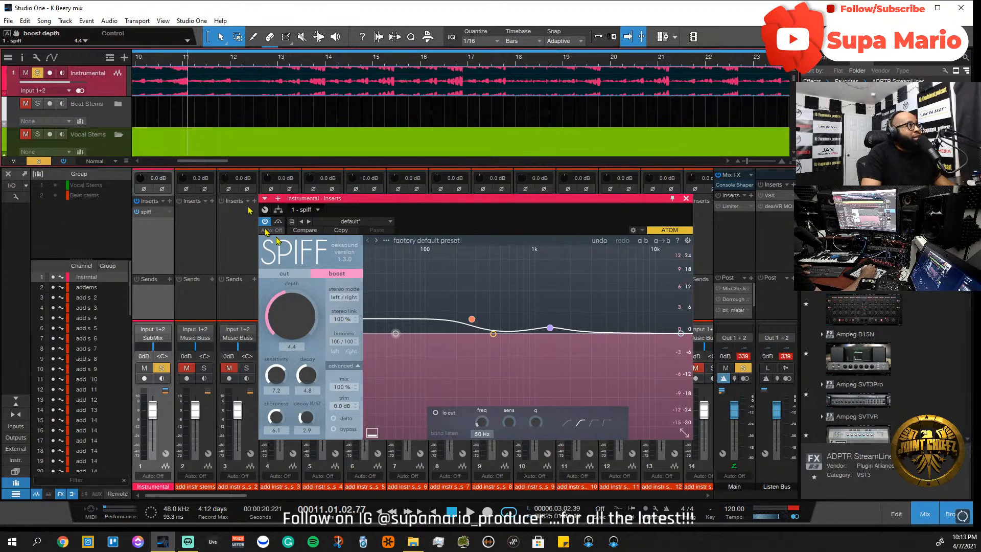
key("space")
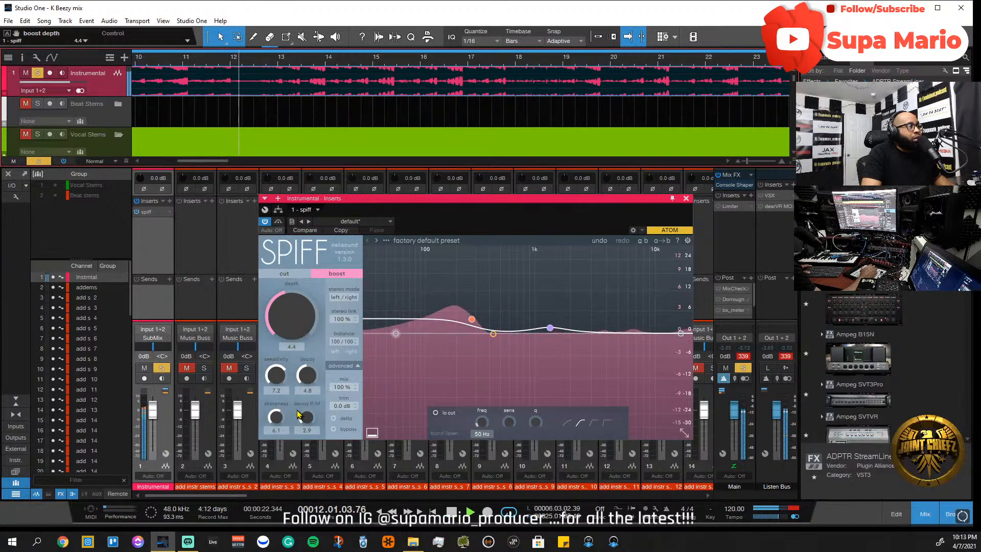
left_click_drag(281, 382, 274, 284)
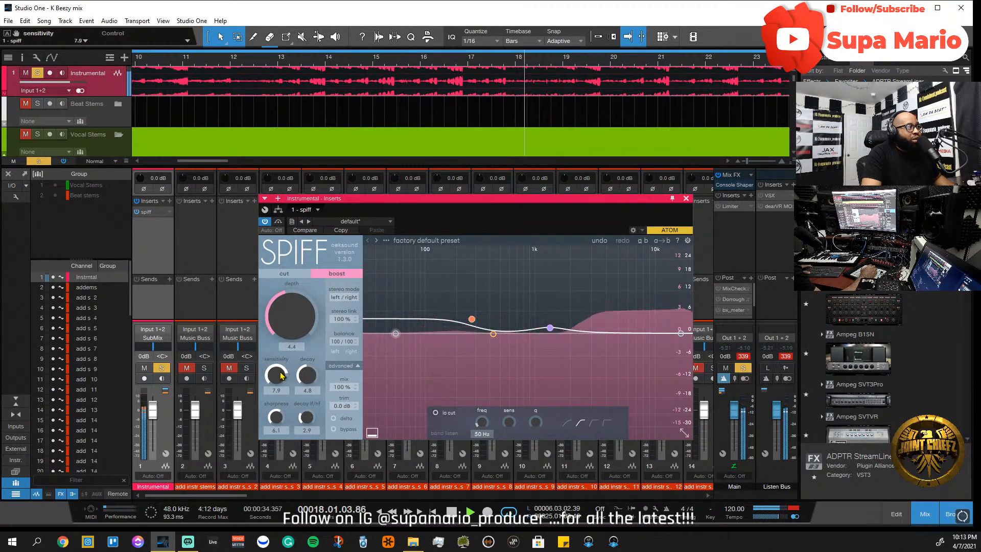
scroll(277, 382, "up", 1)
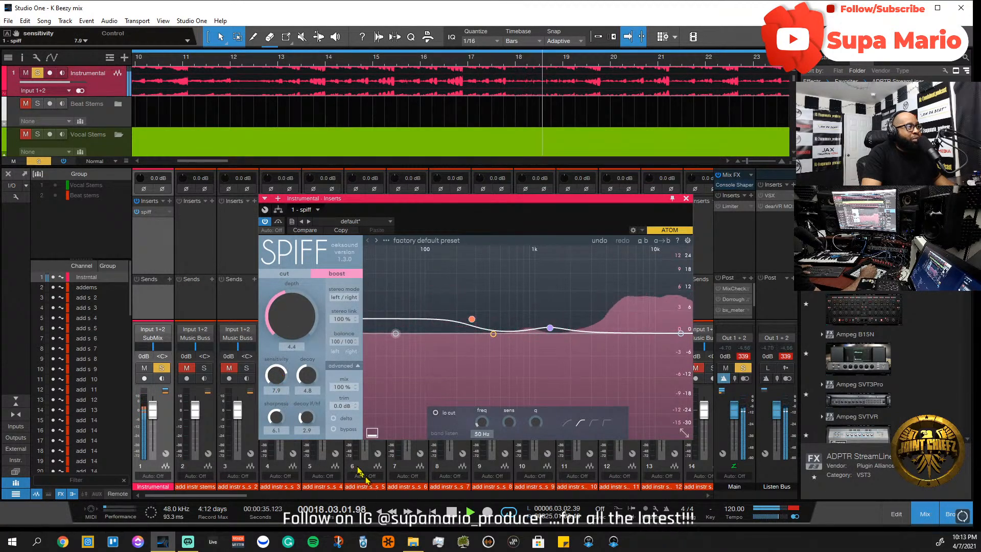
- Turn on delta, bring the sensitivity down to 0.0 and up to 2.4, then replay from about bar 7
left_click(333, 418)
left_click_drag(282, 383, 279, 419)
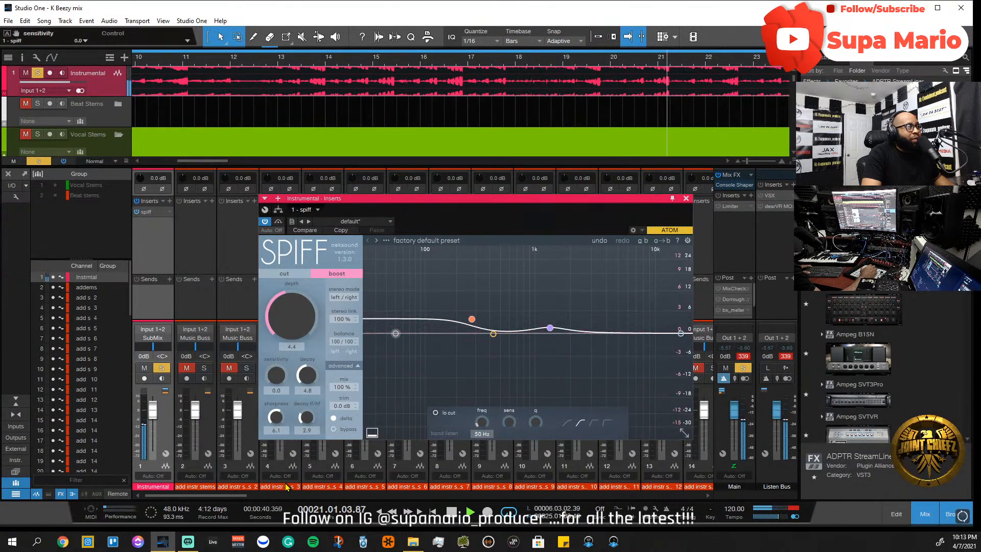
left_click_drag(272, 385, 281, 405)
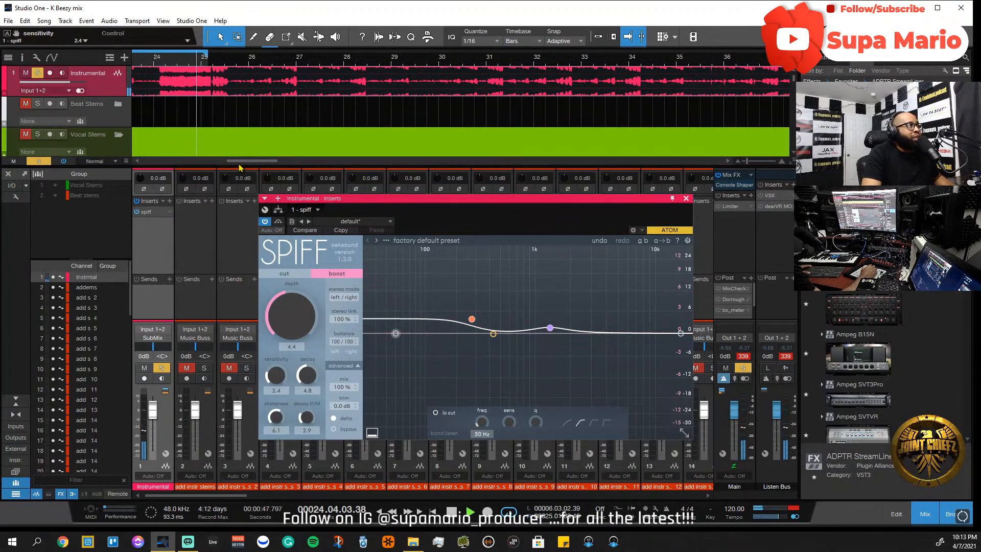
key("w")
key("w")
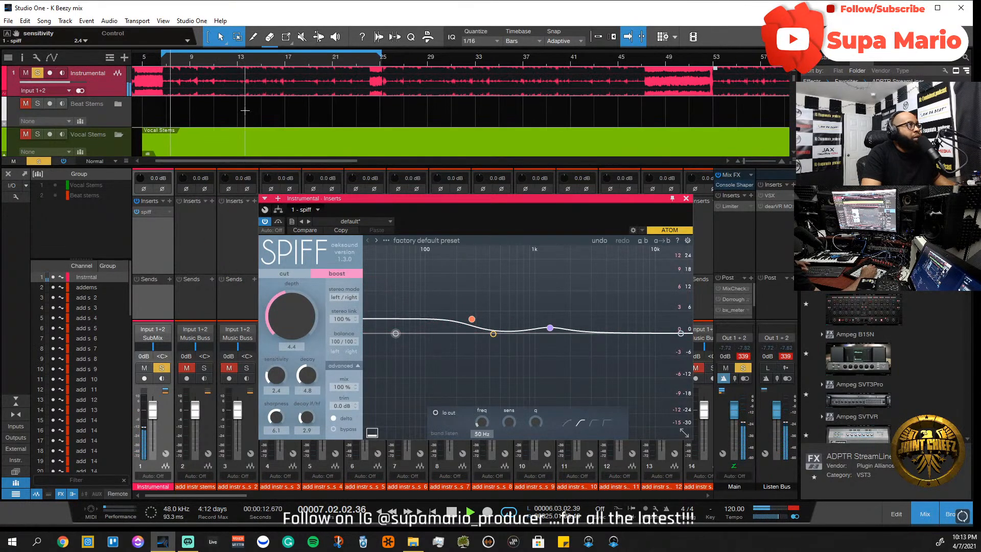
- Move the loop start to just before bar 13 while playing the instrumental from that area
left_click_drag(161, 56, 211, 89)
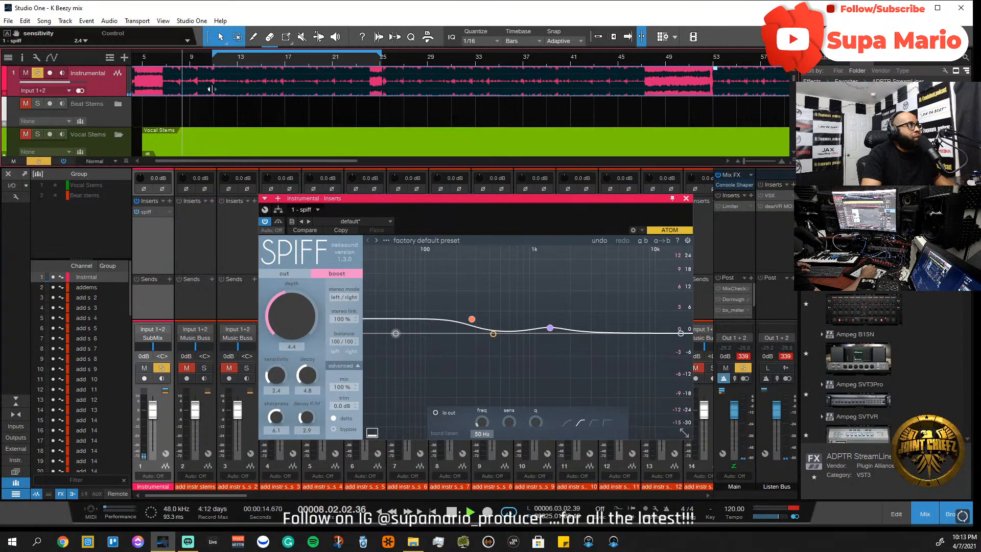
left_click(213, 89)
left_click(216, 63)
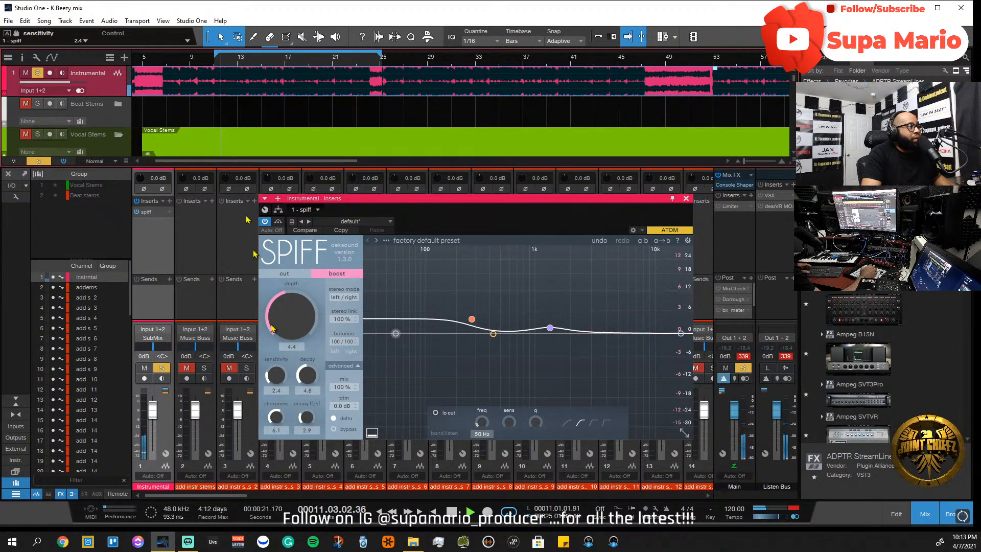
left_click_drag(214, 56, 235, 69)
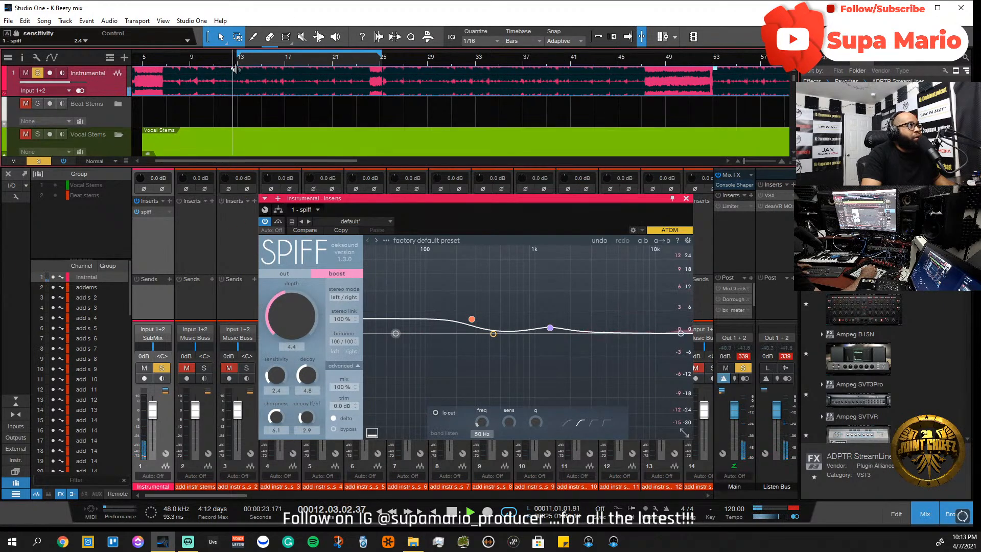
- Raise spiff's sensitivity by ear during playback and settle it at 5.2
mouse_move(276, 376)
left_mouse_down()
mouse_move(278, 412)
mouse_move(286, 373)
left_mouse_up()
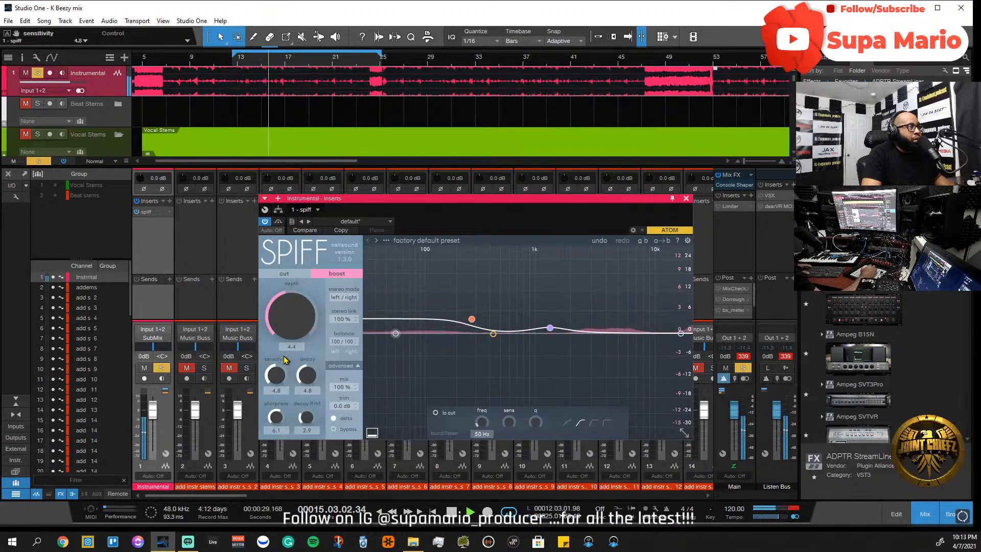
left_click_drag(283, 356, 282, 377)
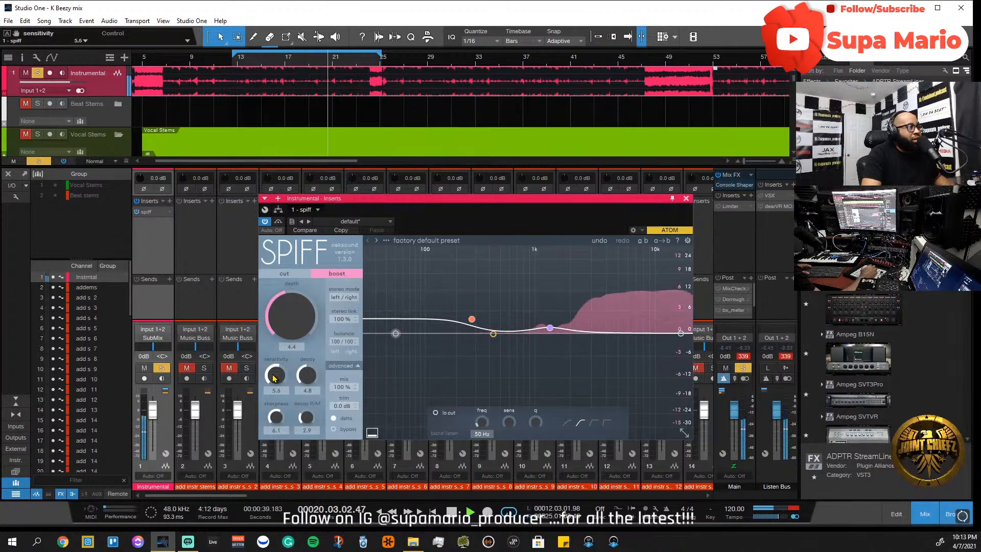
scroll(274, 378, "down", 2)
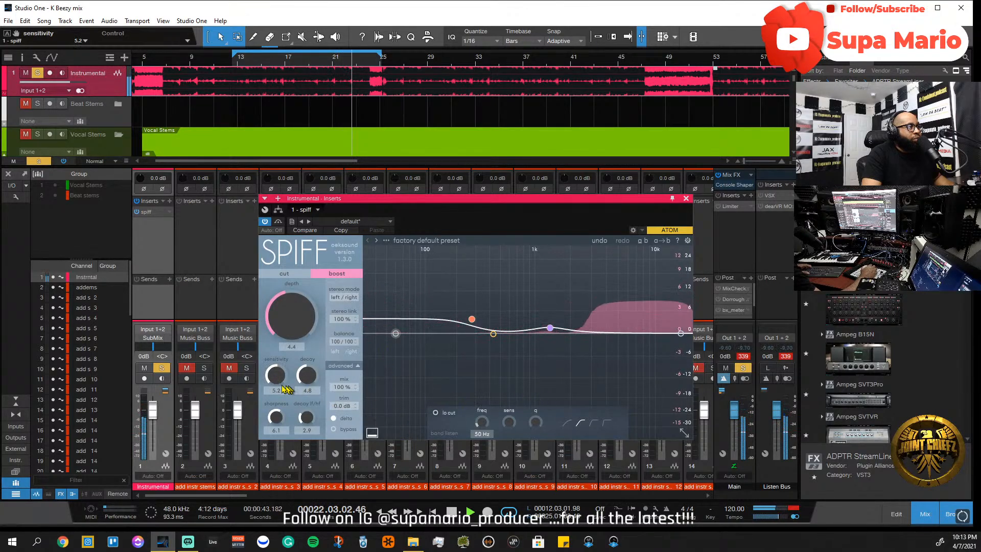
key("space")
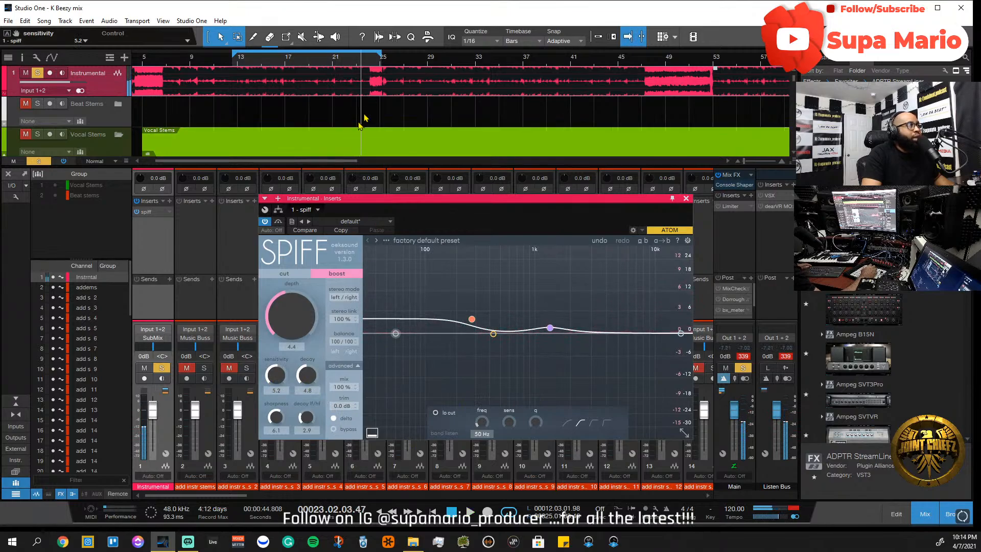
- Replay the instrumental from about bar 16, try spiff's decay at 6.0 and settle it at 4.5
left_click(280, 57)
key("space")
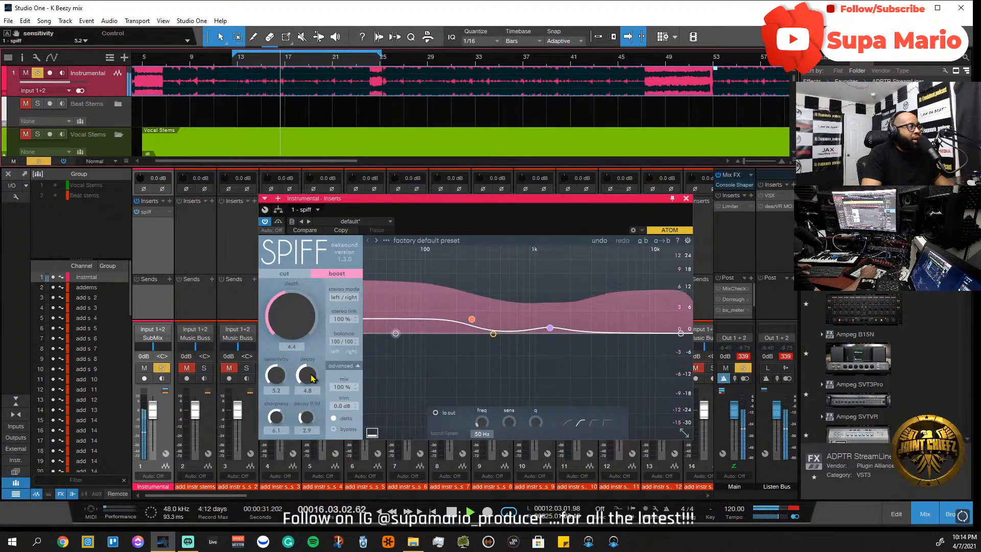
left_click_drag(307, 376, 313, 362)
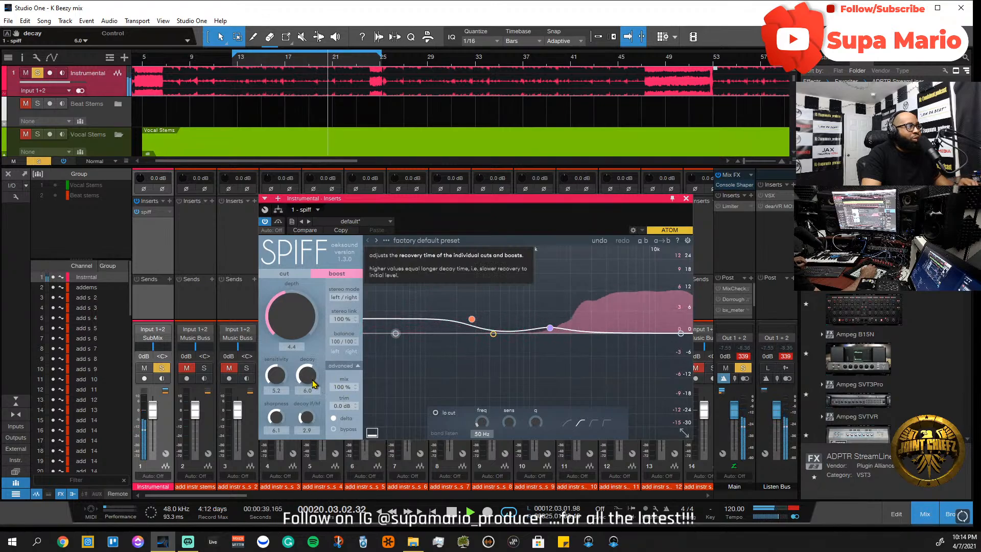
left_click_drag(312, 383, 323, 438)
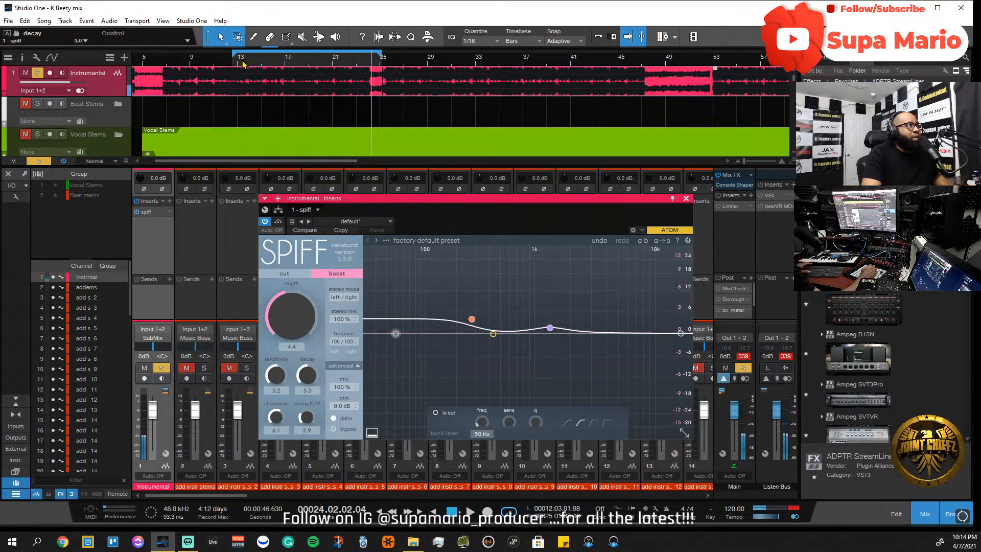
left_click(269, 63)
key("space")
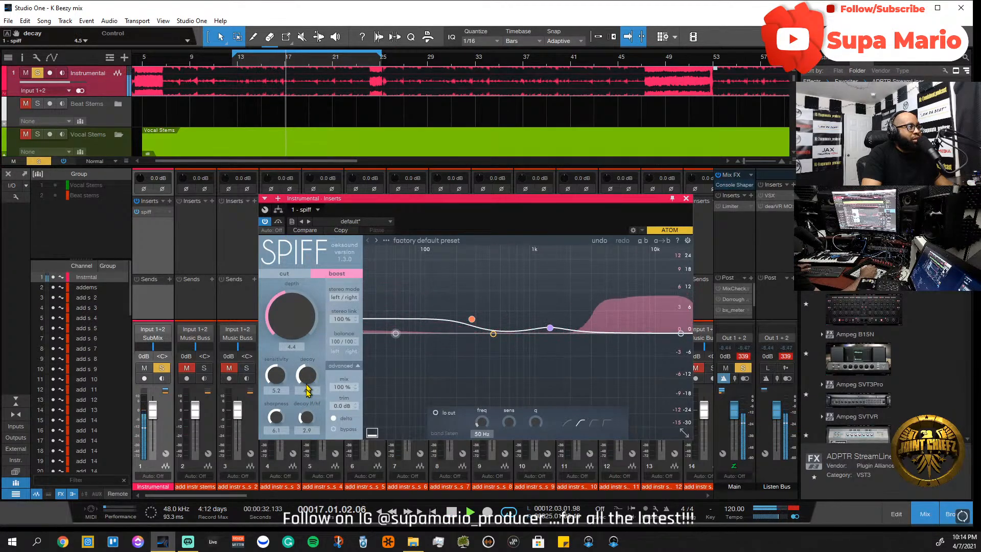
- Try spiff's sharpness at 7.7 and 5.7 during playback, then settle it at 6.0
left_click_drag(276, 417, 287, 400)
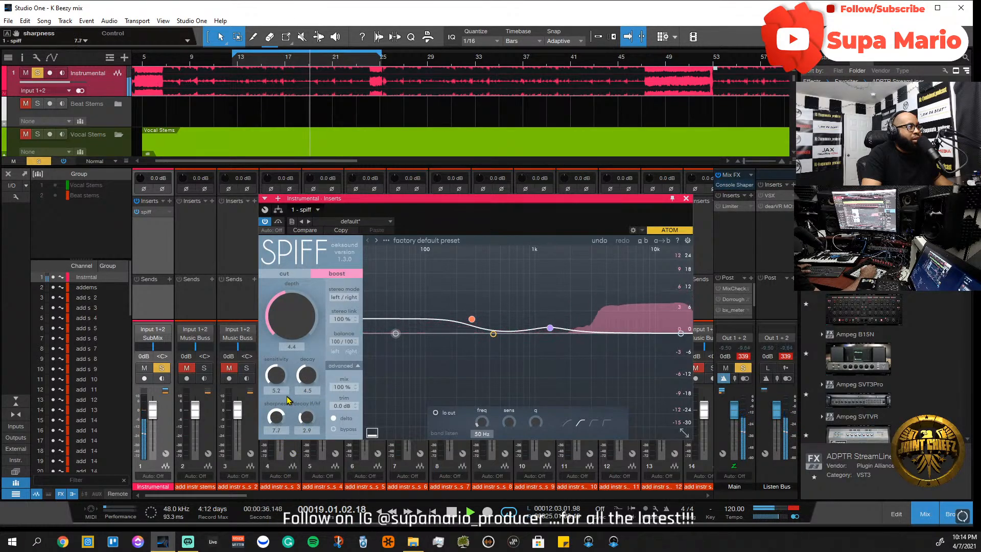
mouse_move(289, 453)
left_mouse_down()
mouse_move(299, 475)
mouse_move(297, 448)
left_mouse_up()
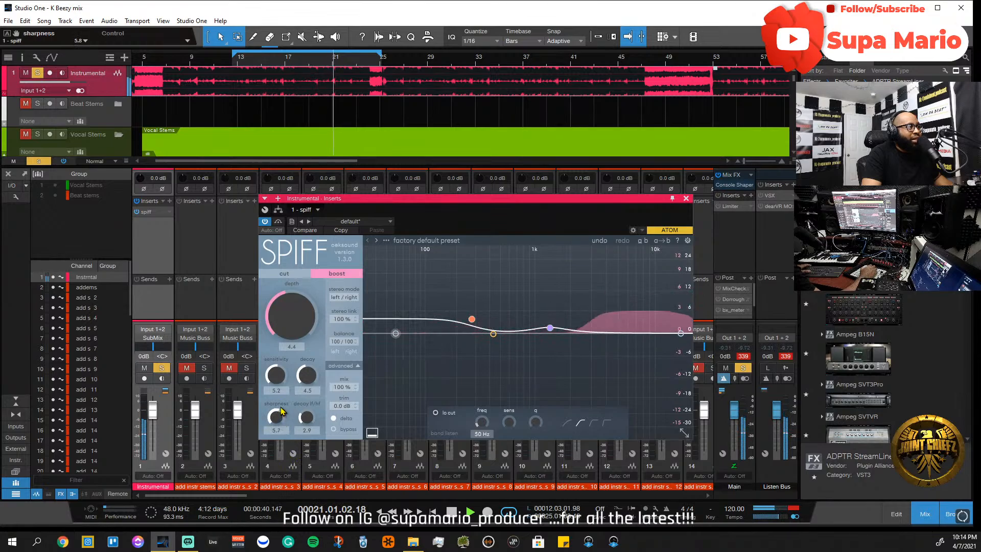
left_click_drag(281, 411, 279, 421)
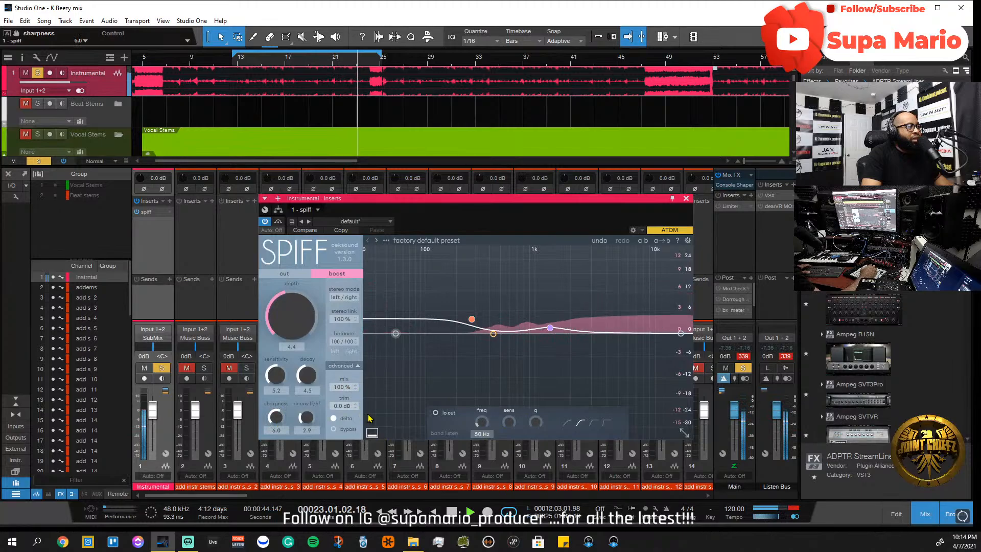
key("space")
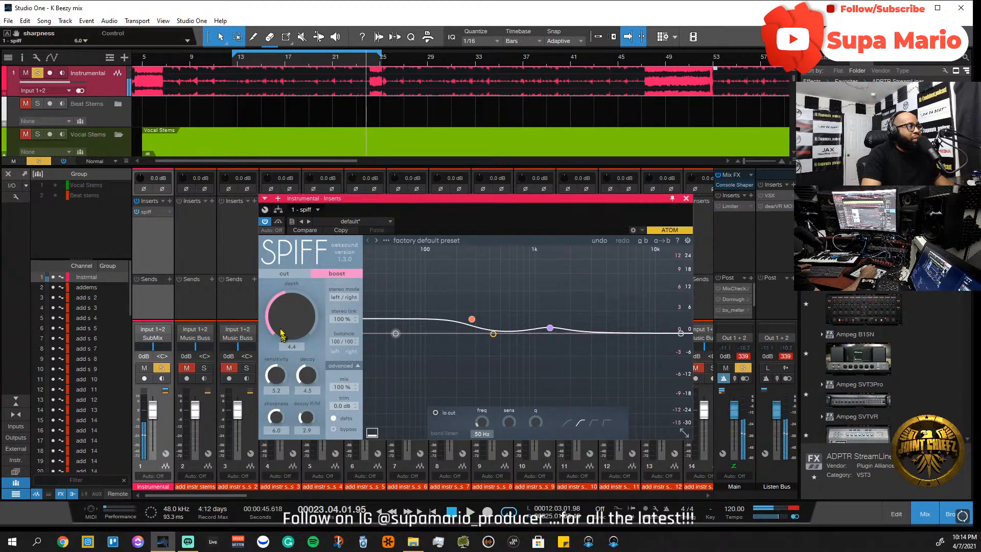
- Turn delta off and replay from about bar 17, bypassing and re-enabling spiff to compare the sound
left_click(351, 420)
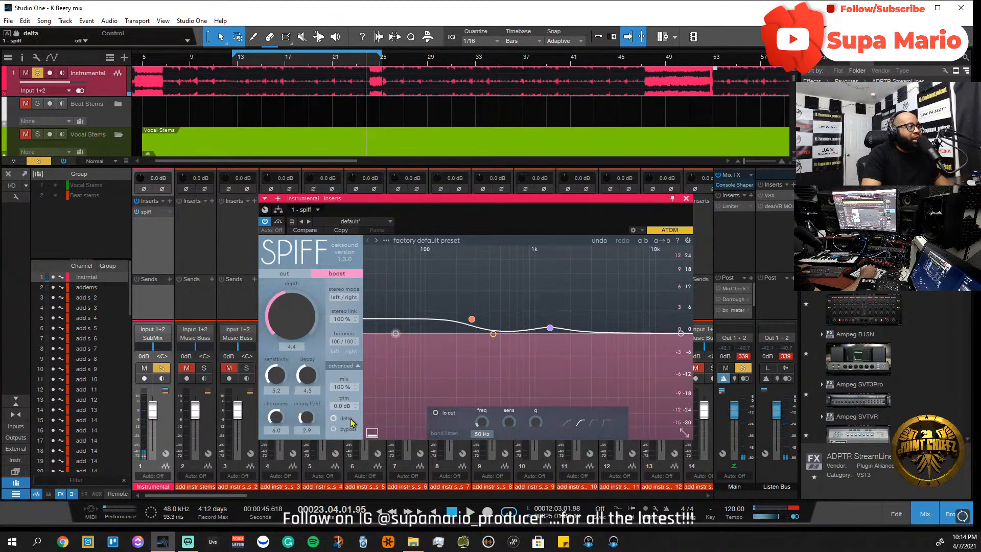
left_click(284, 61)
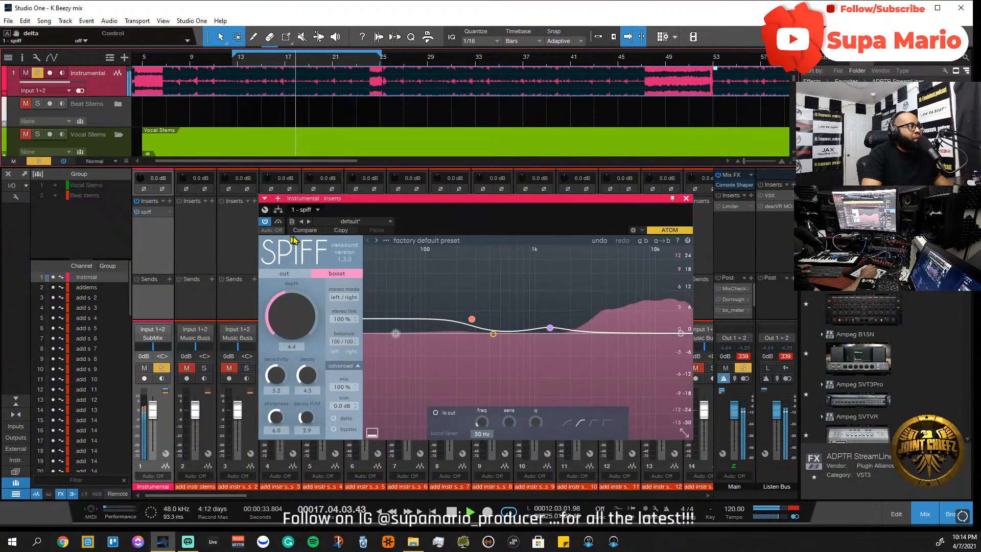
left_click(278, 221)
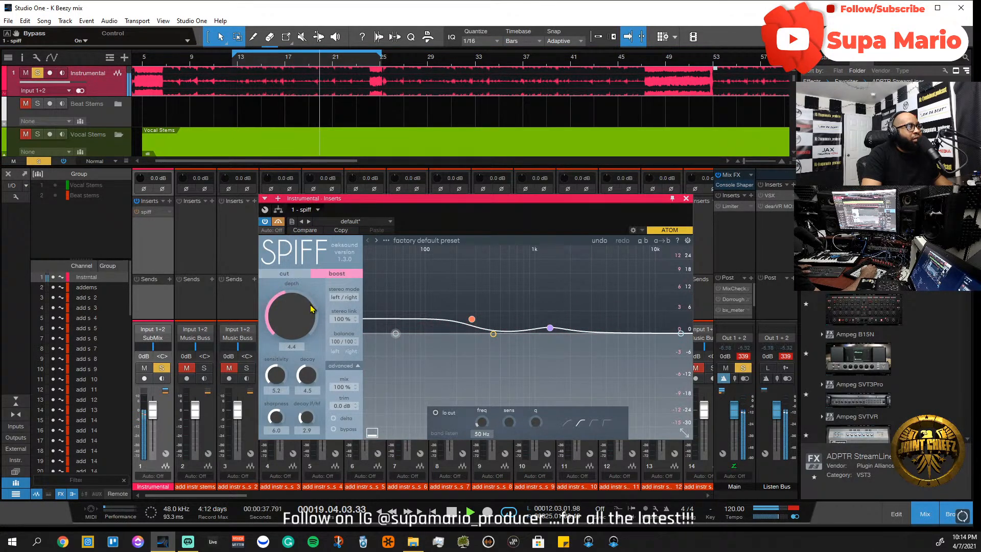
left_click(278, 223)
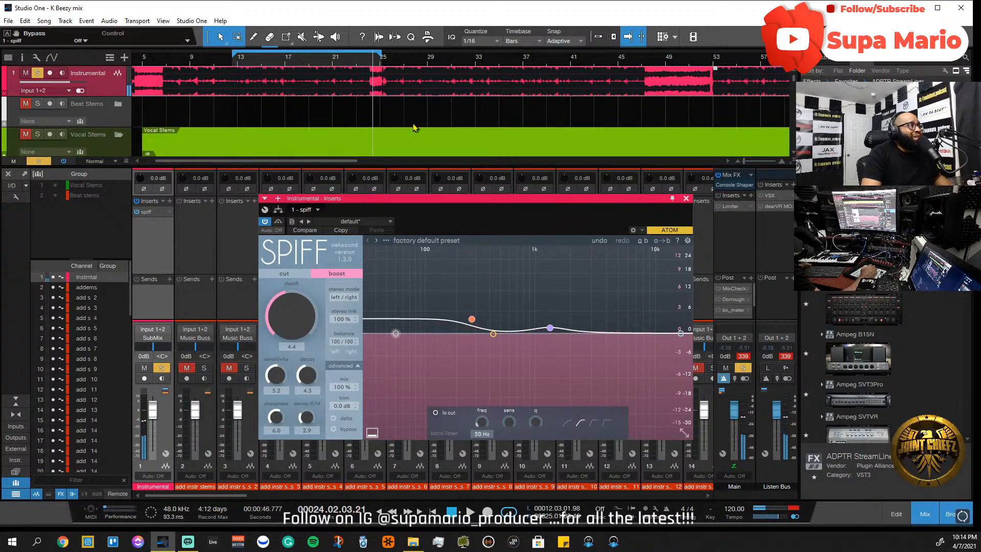
- Replay from bar 17 and set the q of spiff's band 1 to 1.1
left_click(293, 58)
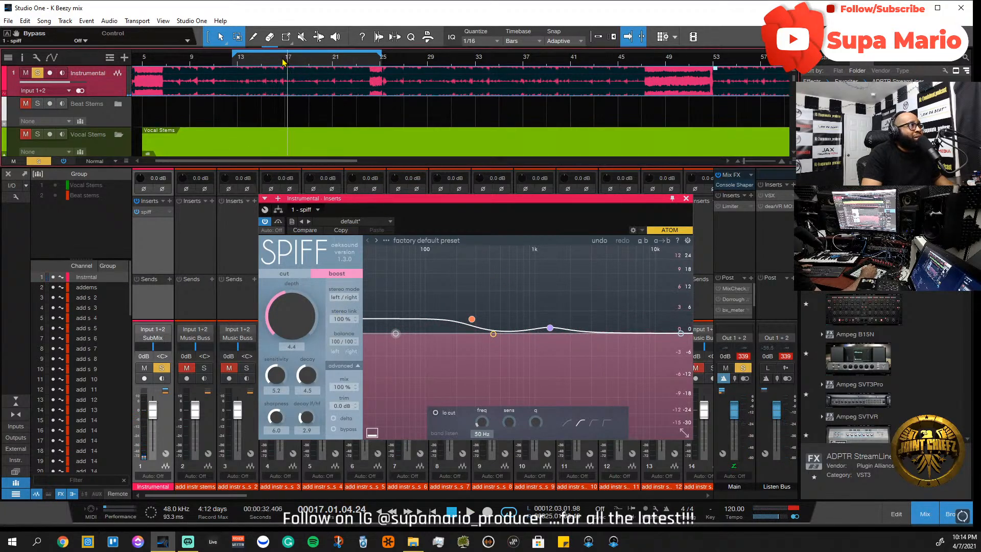
key("space")
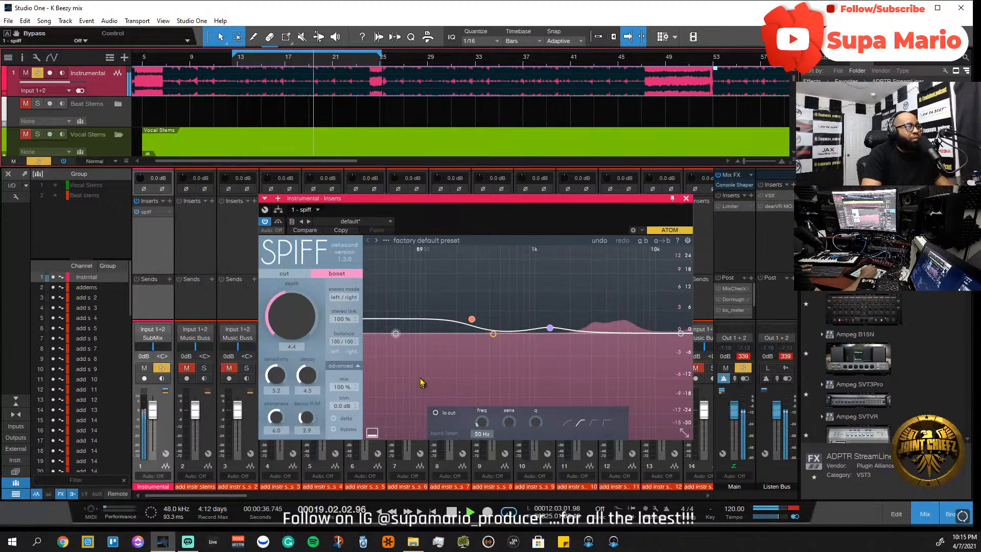
left_click(471, 320)
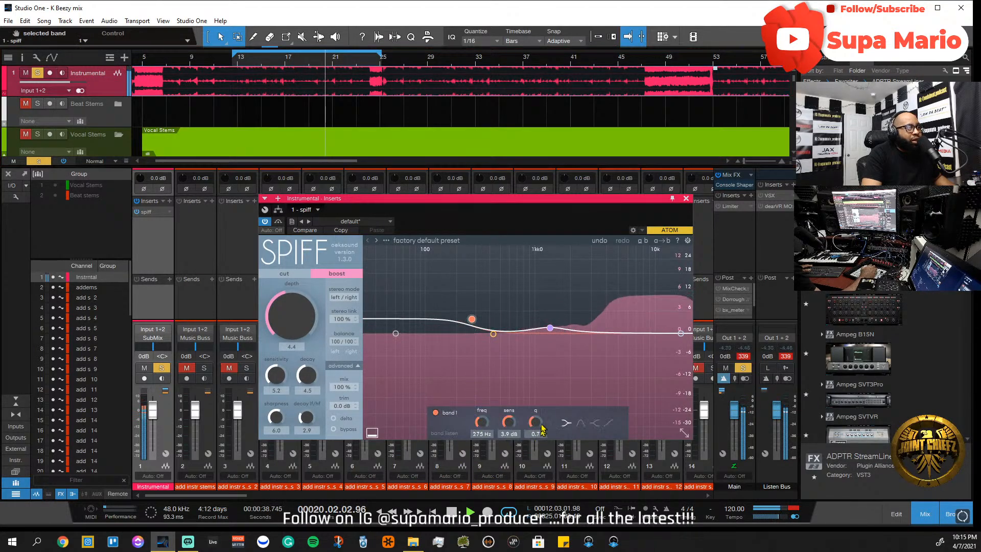
scroll(542, 409, "up", 1)
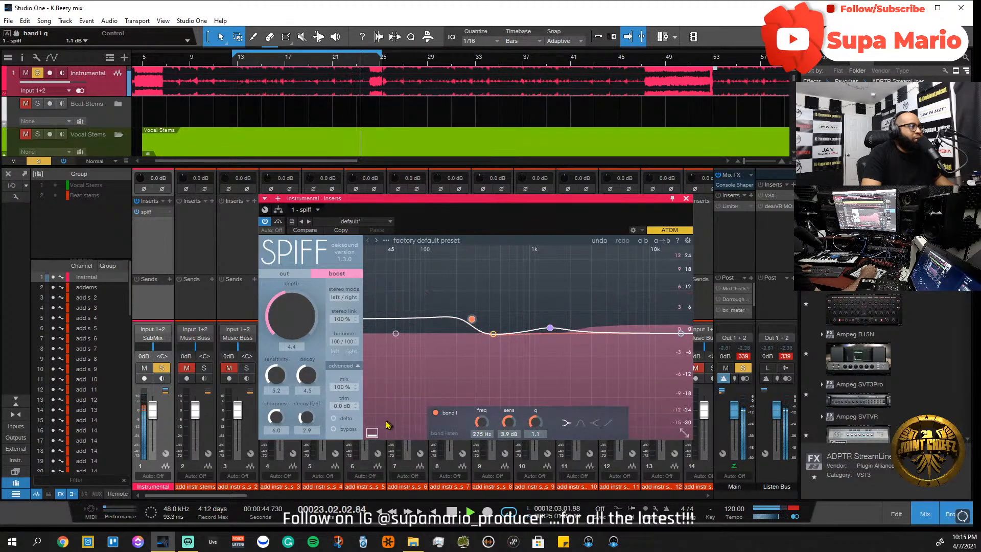
- Replay from about bar 17 with band listen on and lower band 1's frequency to 221 Hz
key("space")
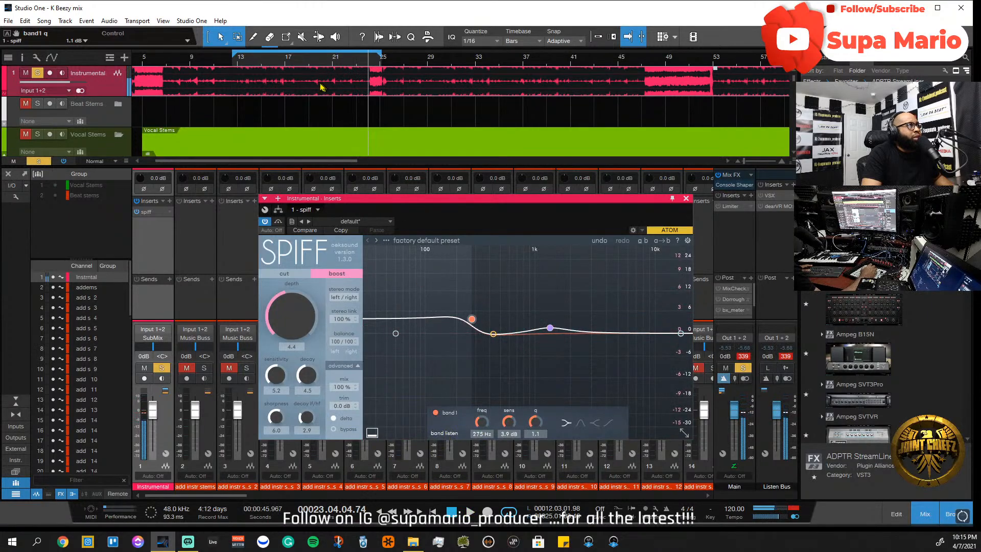
left_click(287, 63)
key("space")
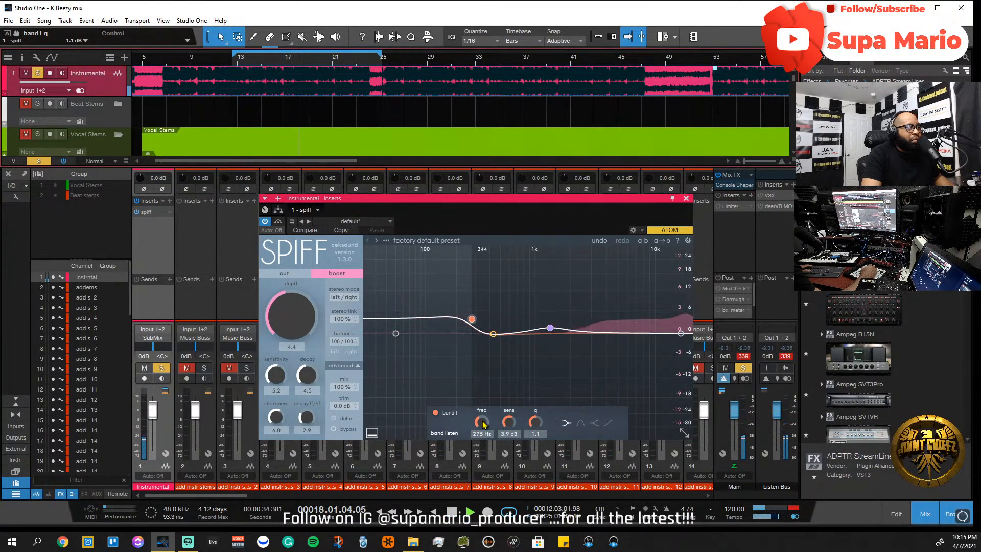
mouse_move(484, 423)
left_mouse_down()
mouse_move(482, 438)
mouse_move(481, 428)
left_mouse_up()
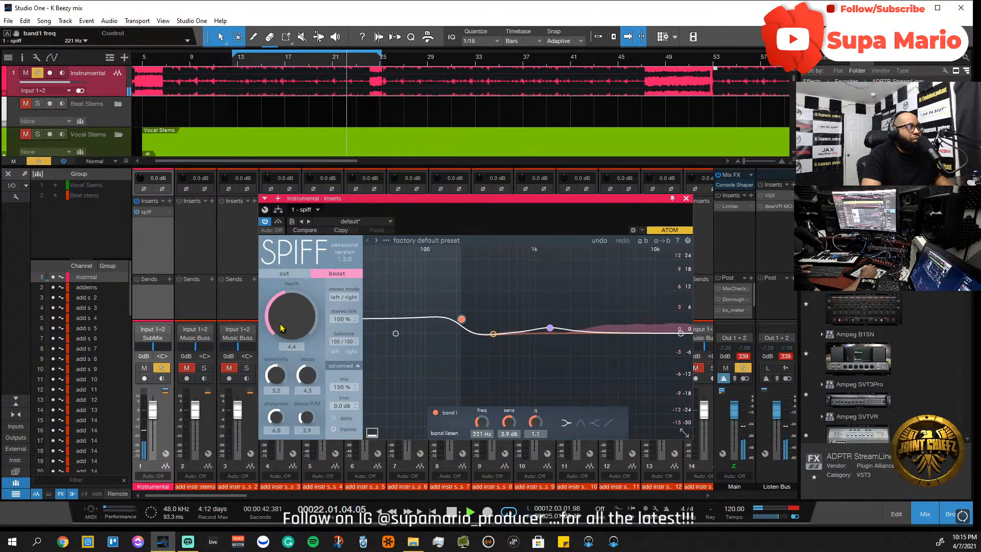
- Raise the boost depth to 4.9 and check the added transients with delta before switching it off
left_click_drag(288, 329, 289, 323)
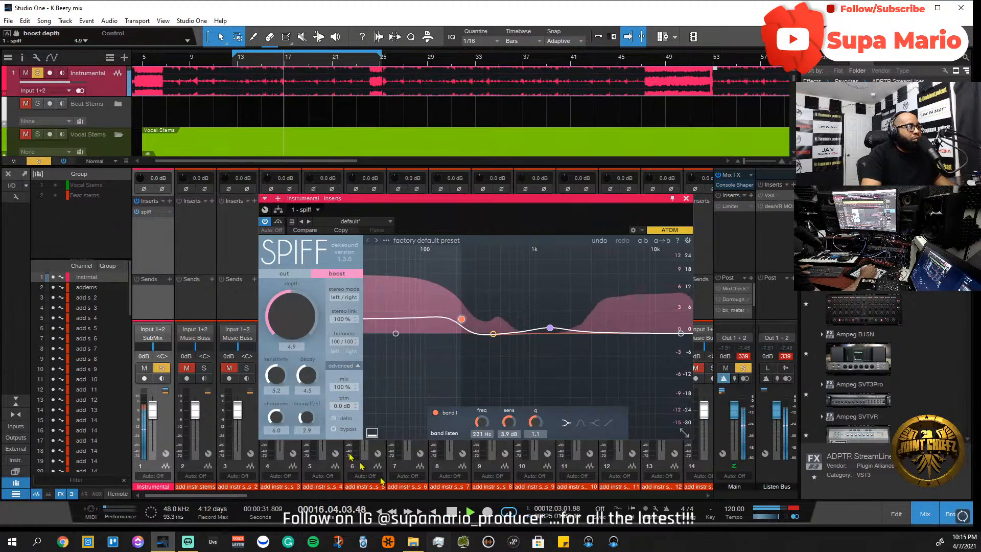
left_click(333, 419)
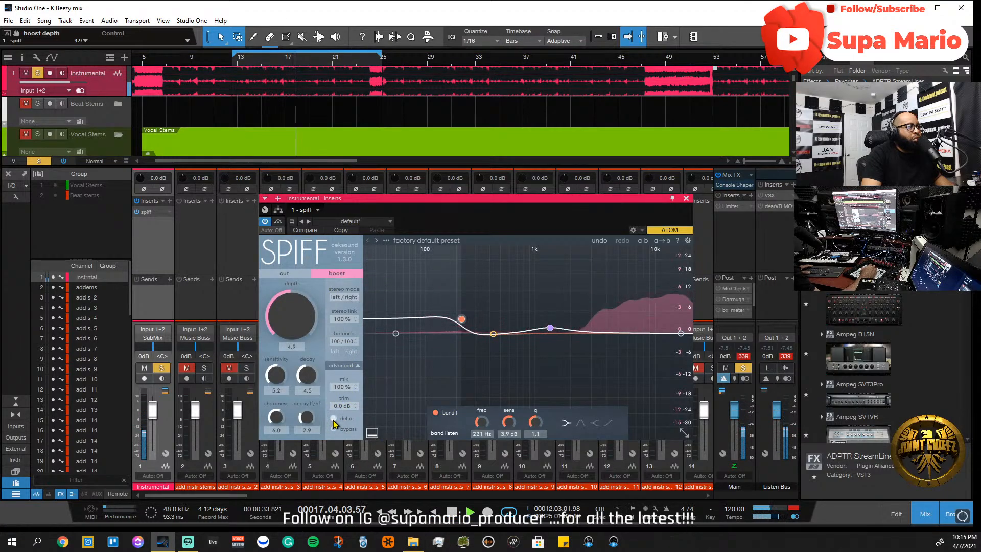
left_click(334, 419)
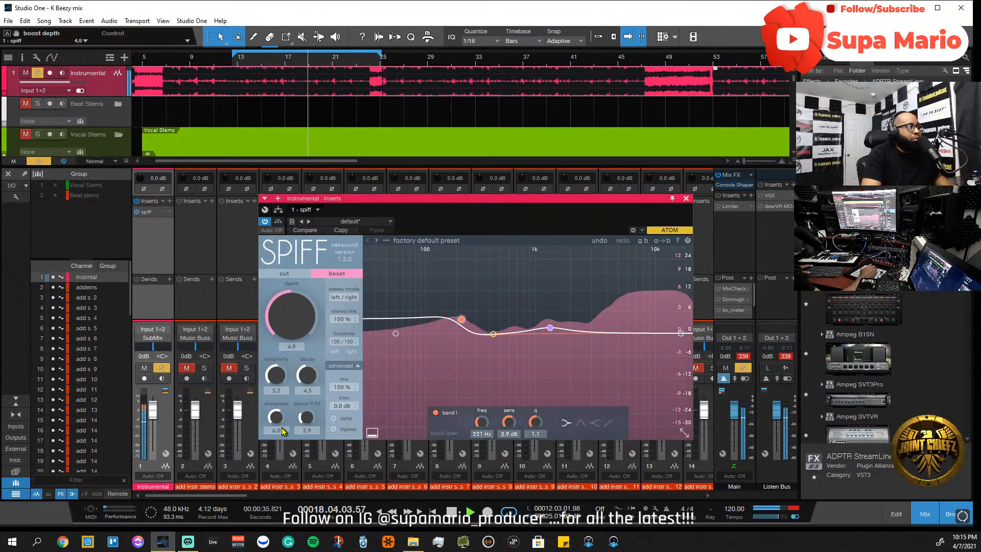
- Unsolo the instrumental to hear it with the rest, then solo it and replay from about bar 13
left_click(162, 374)
key("space")
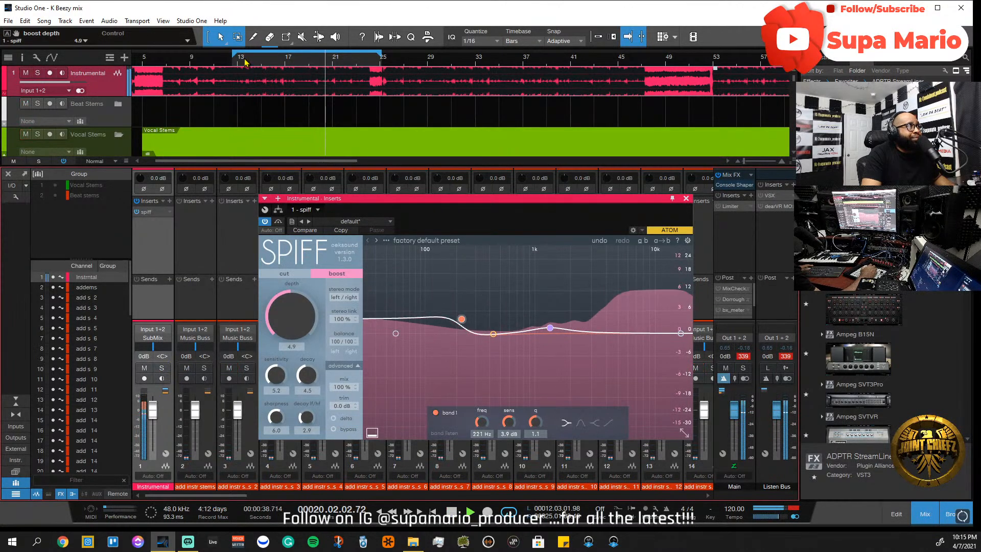
left_click(244, 60)
left_click(161, 369)
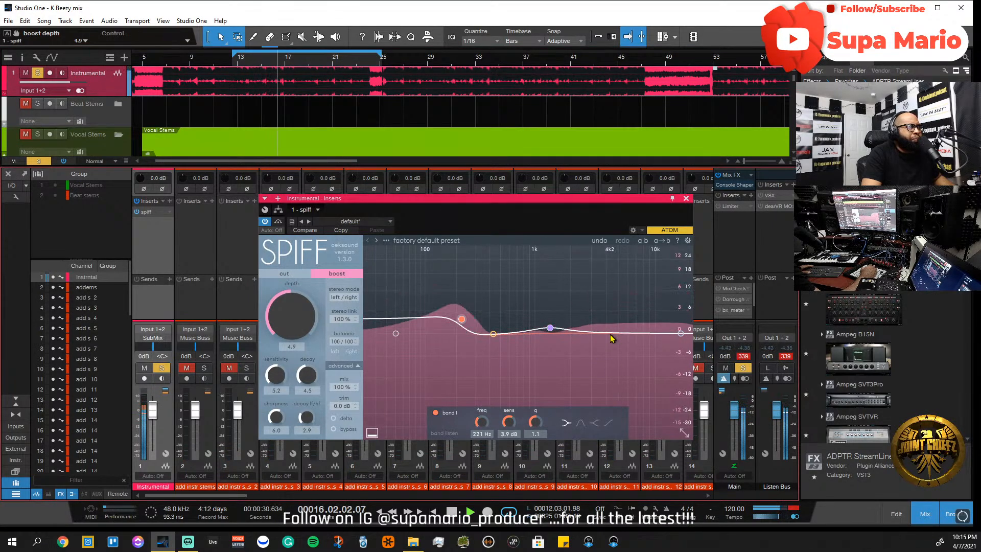
key("space")
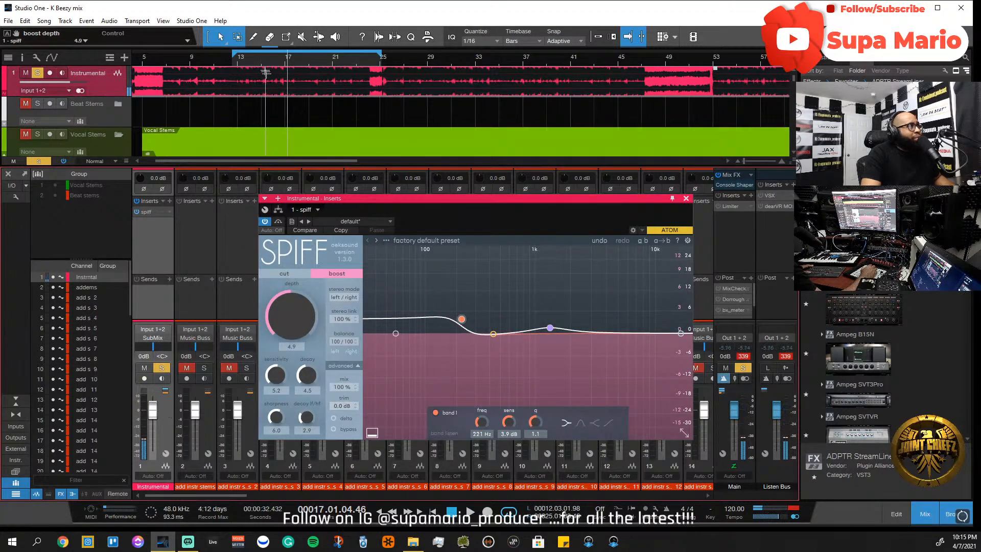
- Close spiff's window and replay the soloed instrumental from late in bar 16
left_click(686, 199)
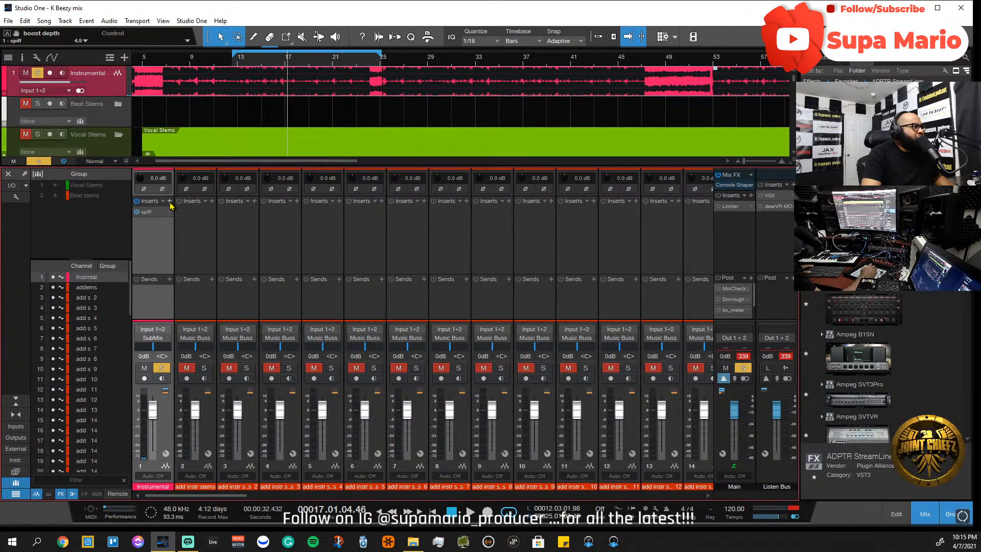
left_click(287, 101)
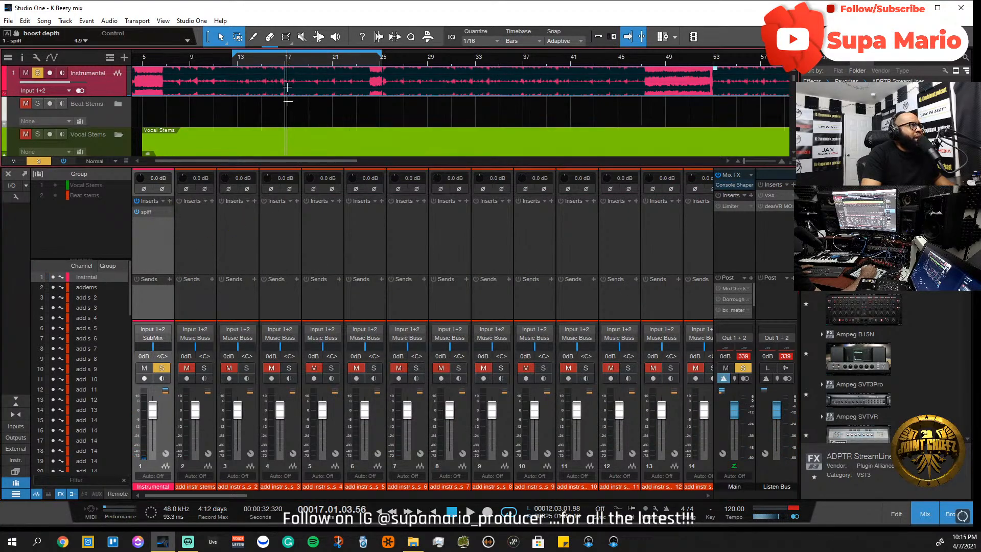
left_click(169, 201)
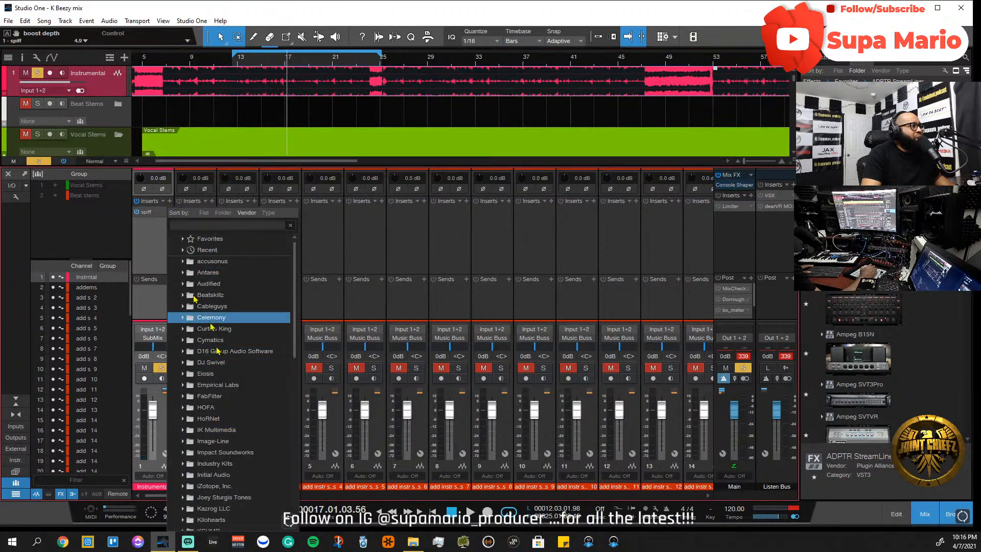
left_click(148, 218)
left_click(276, 61)
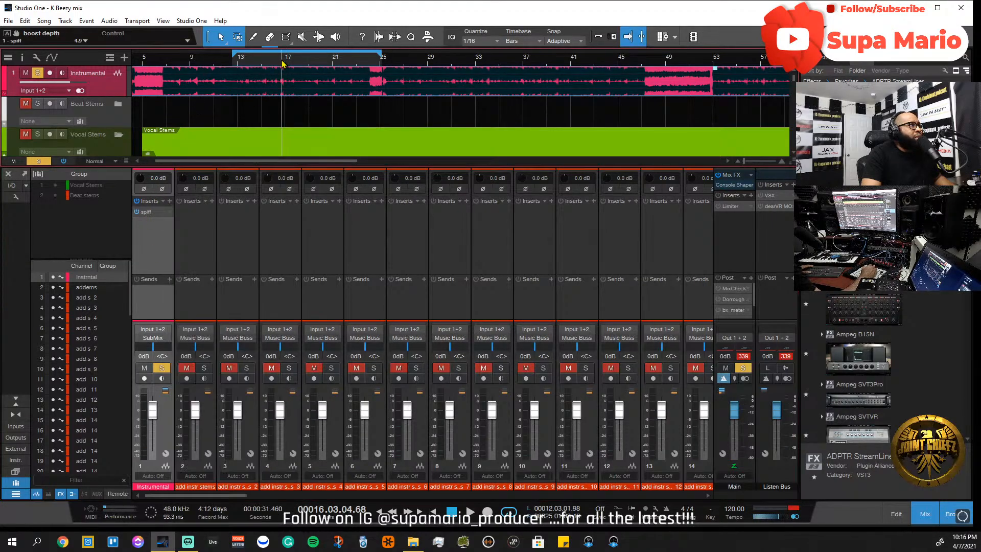
key("space")
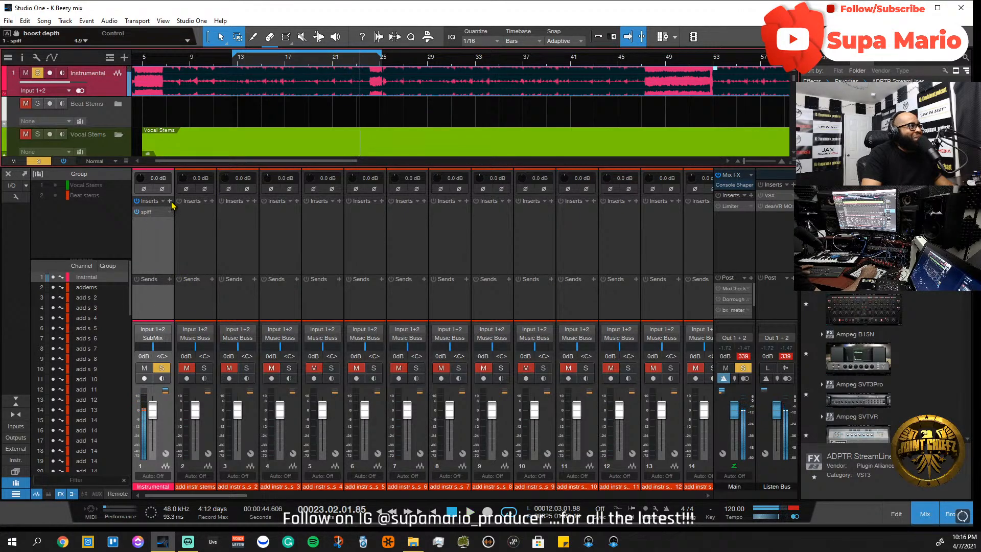
- Insert Vitamin Stereo after spiff on the Instrumental channel
left_click(212, 201)
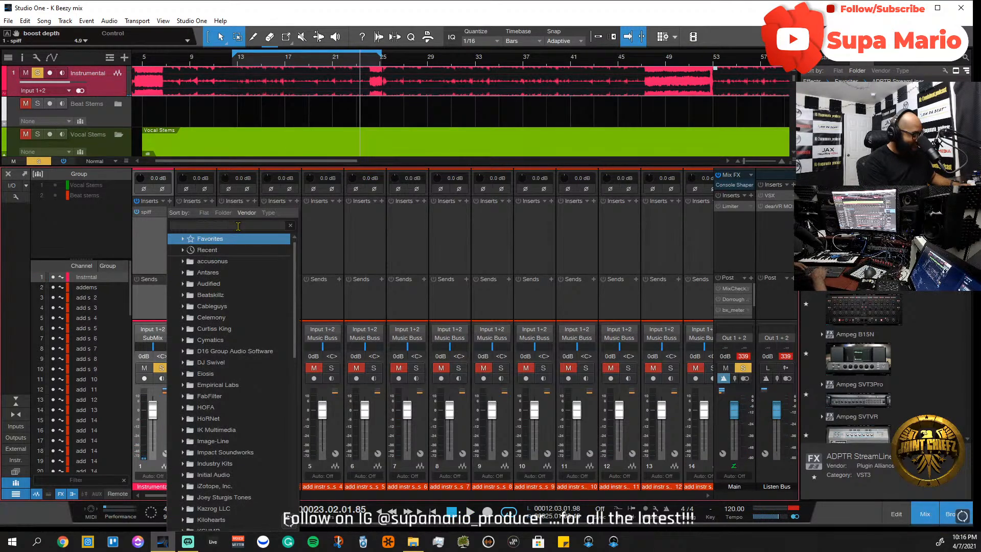
type("vitam")
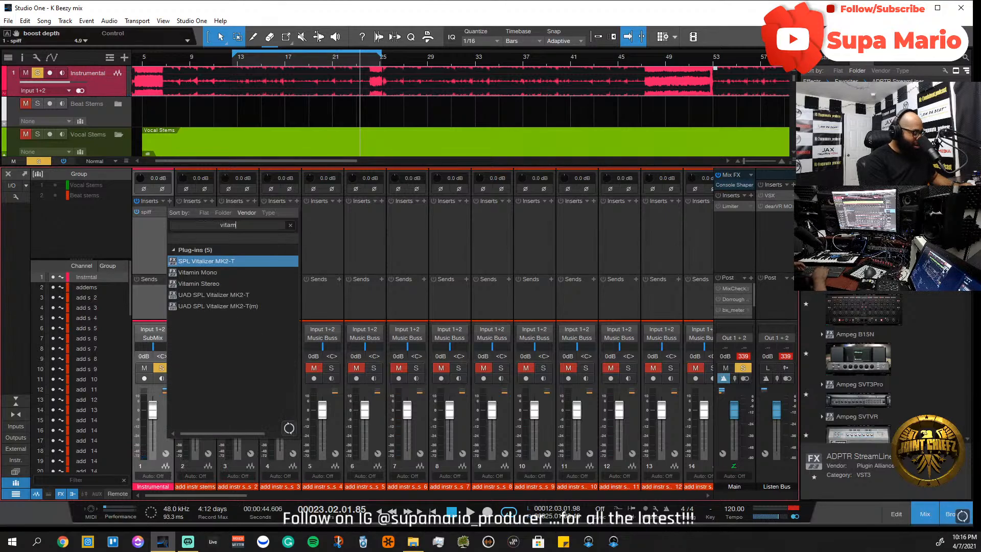
type("in")
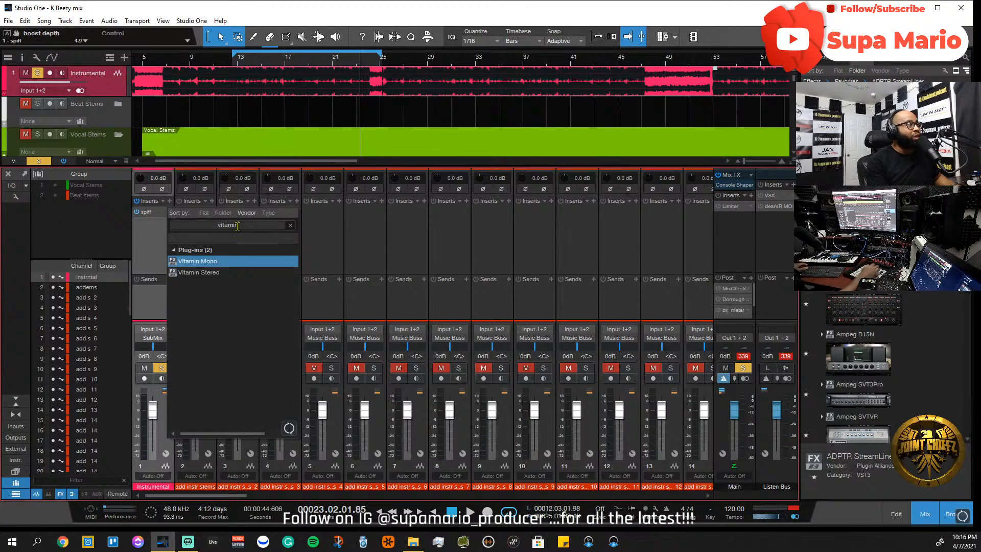
double_click(190, 273)
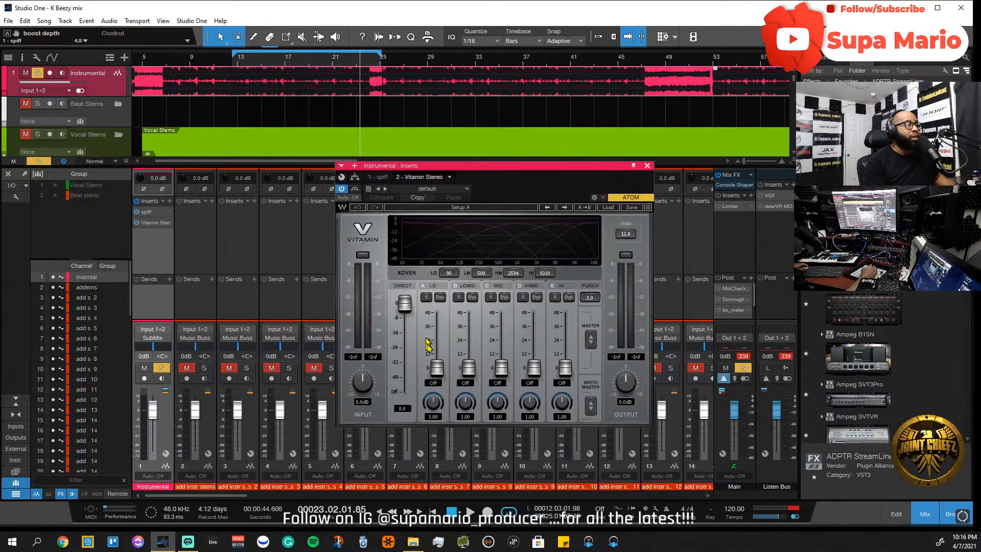
- Solo Vitamin's Lo band while playing from bar 17 and set its crossover to 102 Hz, width to 0.00 and gain to 7.4
left_click(426, 297)
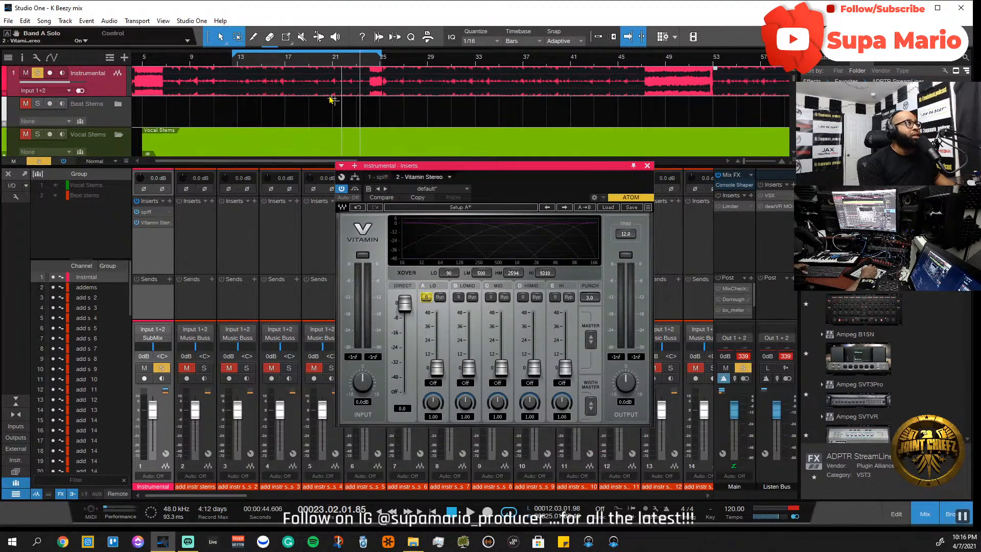
left_click(290, 67)
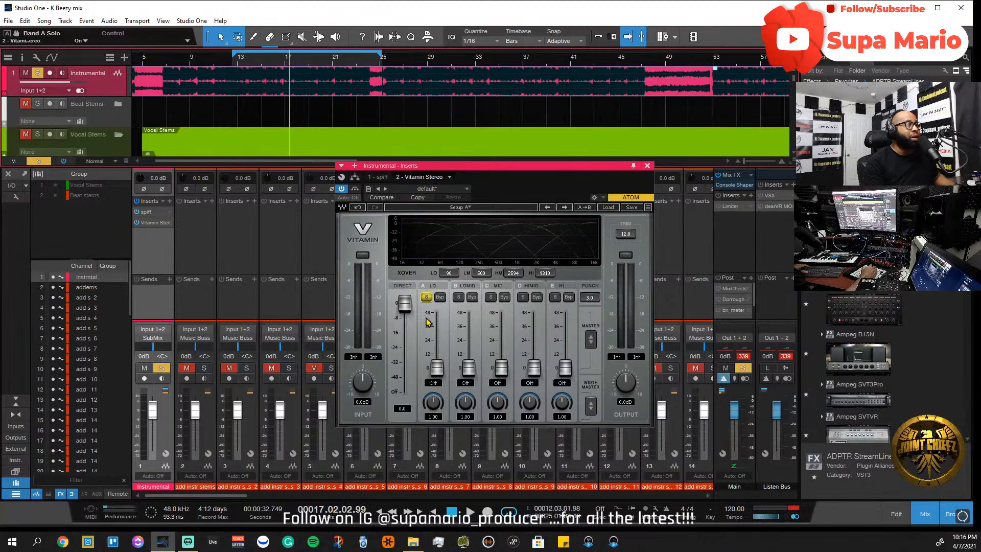
key("space")
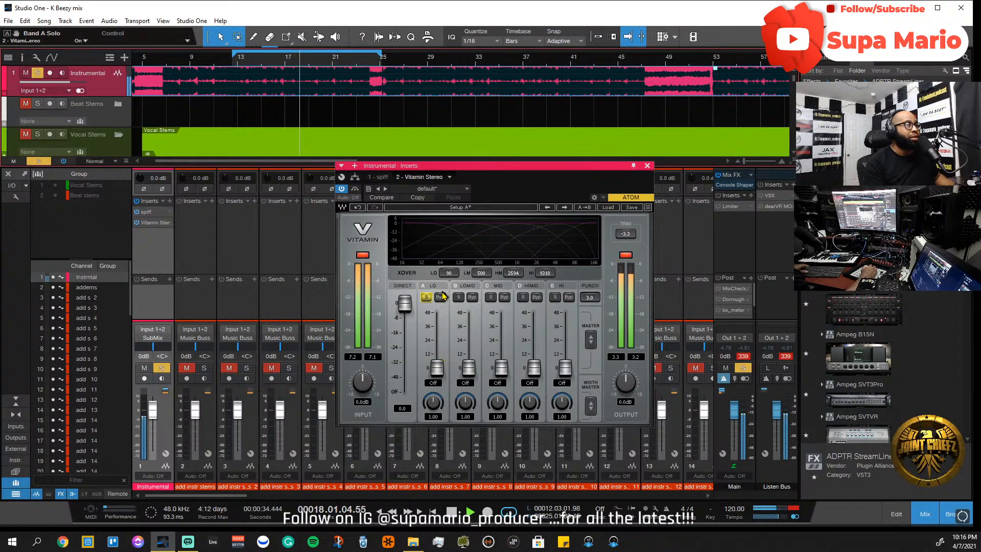
left_click_drag(449, 273, 449, 260)
left_click_drag(435, 406, 435, 415)
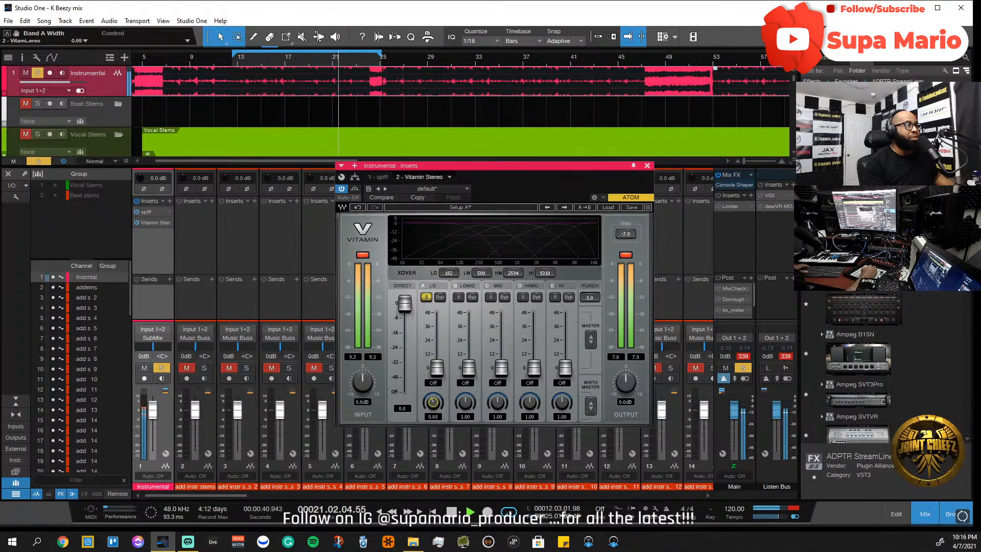
left_click(437, 368)
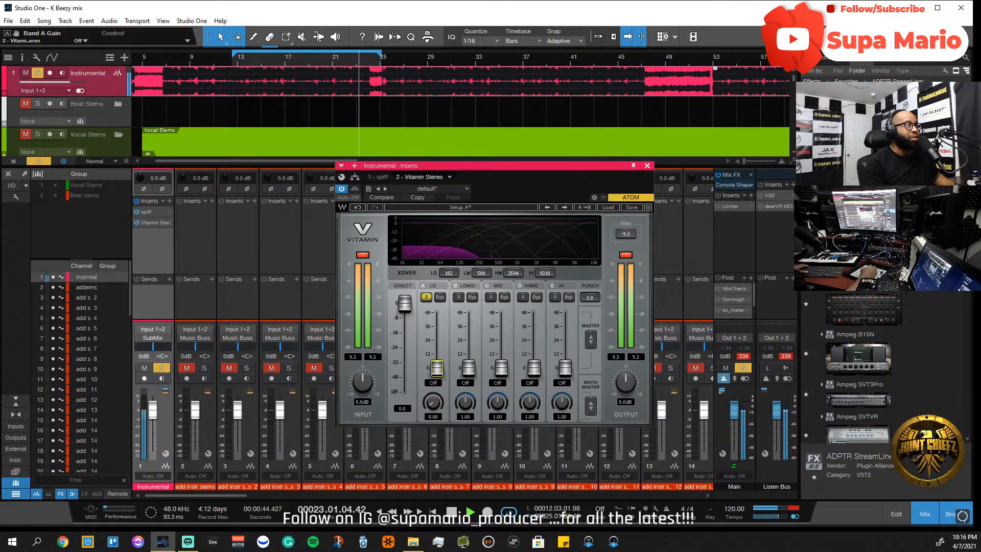
left_click_drag(437, 368, 437, 361)
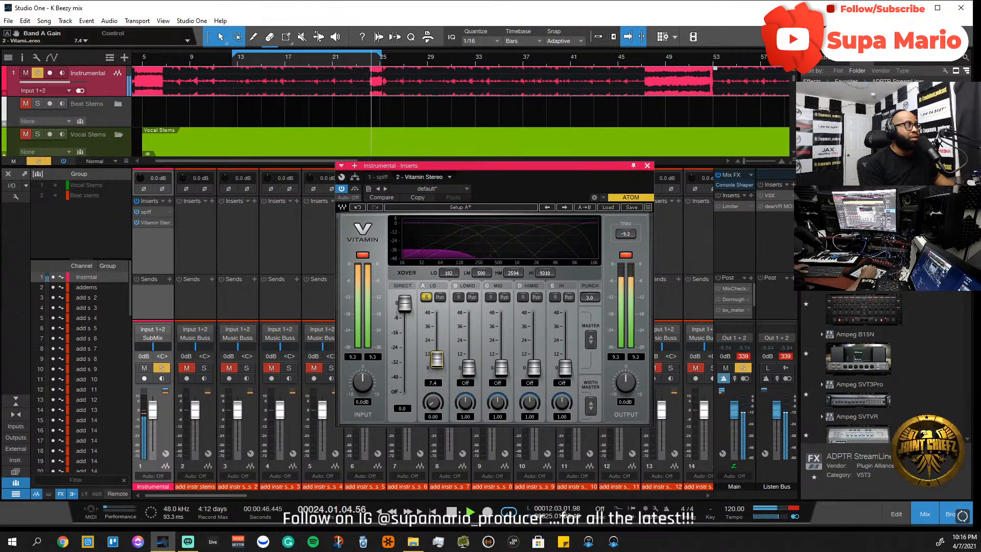
- Unsolo the instrumental, replay from about bar 13 to hear it with the rest, and solo it again
key("space")
left_click(162, 368)
left_click(249, 60)
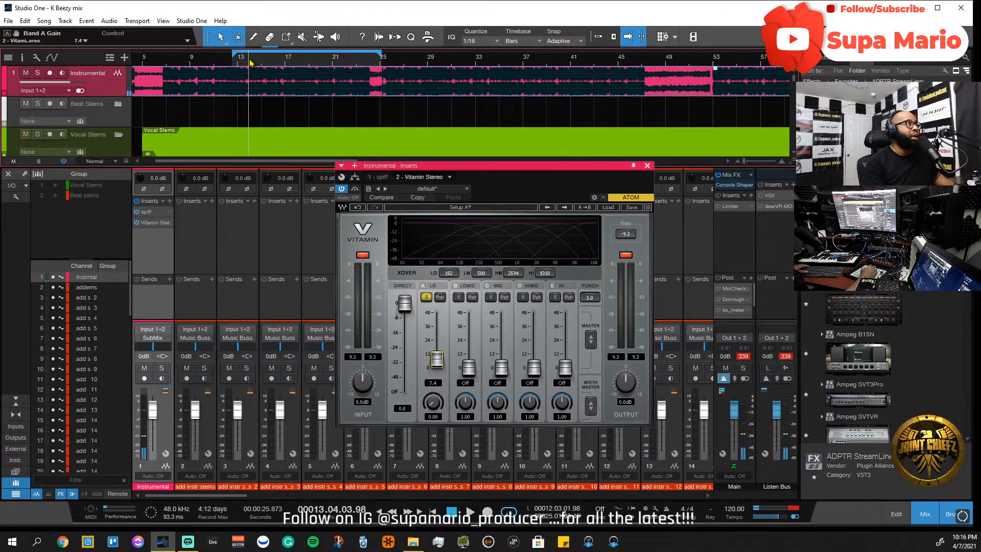
key("space")
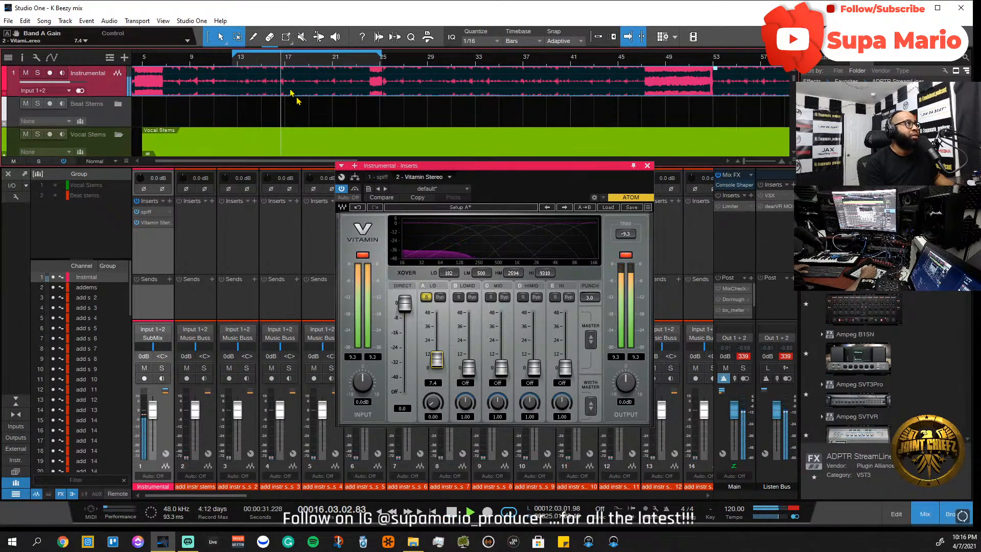
key("s")
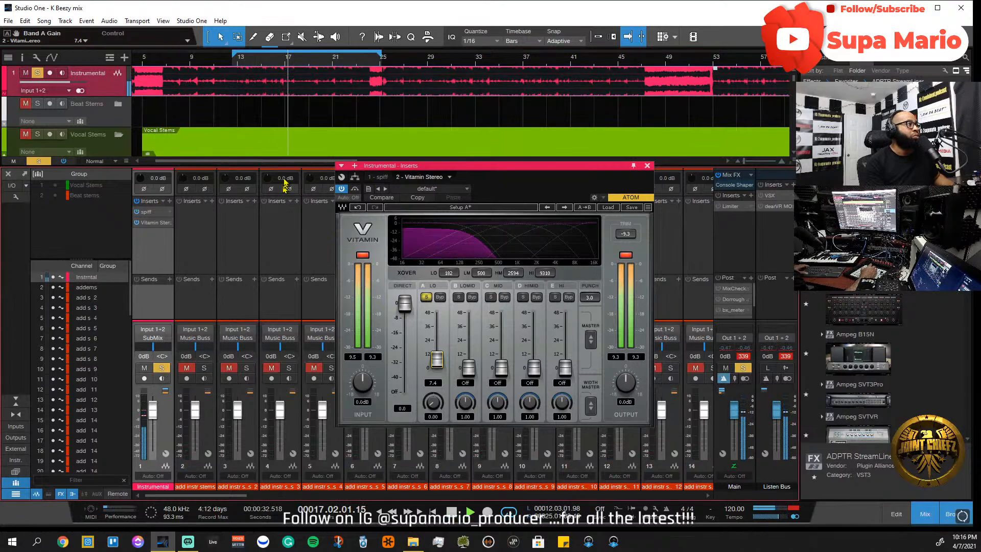
- Move Vitamin's solo from the Lo band to the Mid band and bypass the LoMid and HiMid bands
left_click(426, 297)
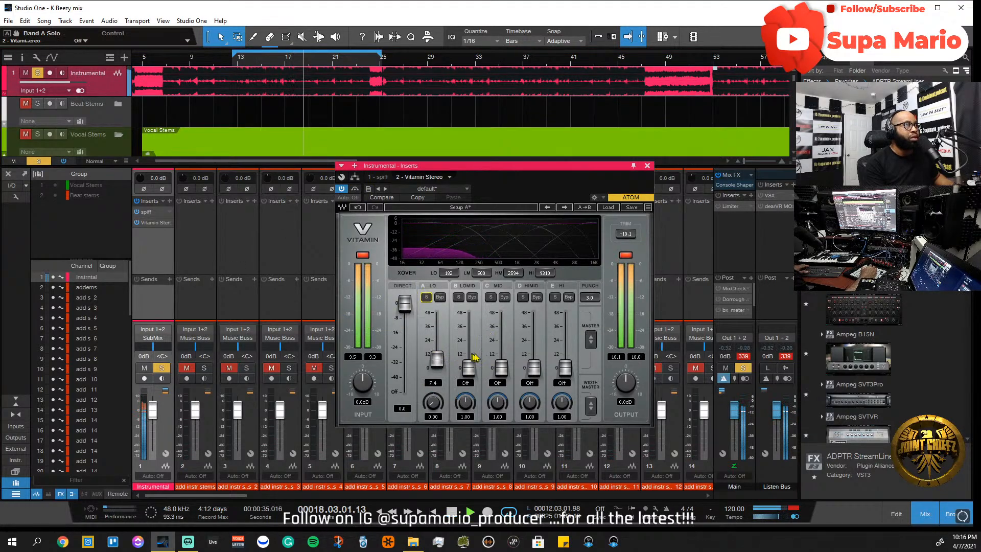
left_click(492, 297)
left_click(471, 297)
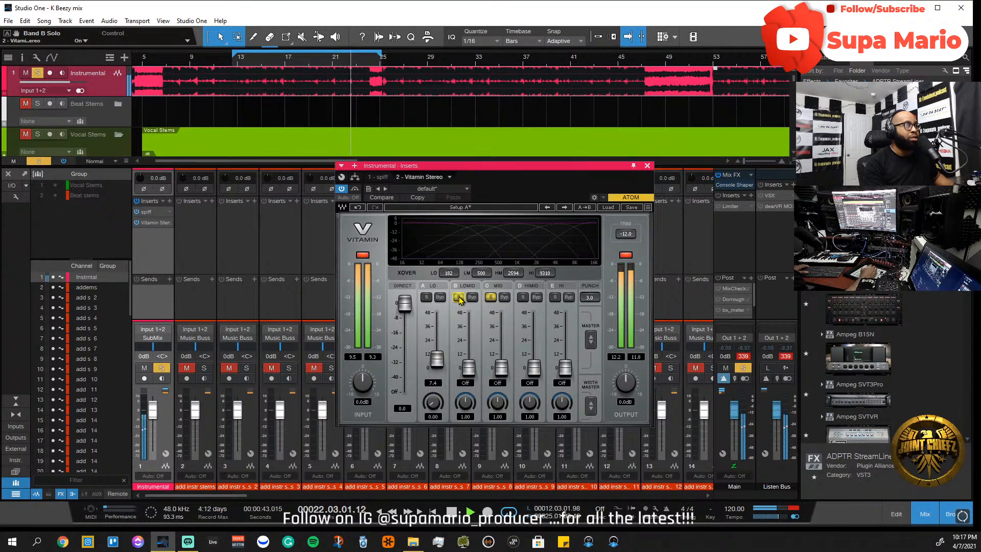
left_click(472, 299)
left_click(537, 297)
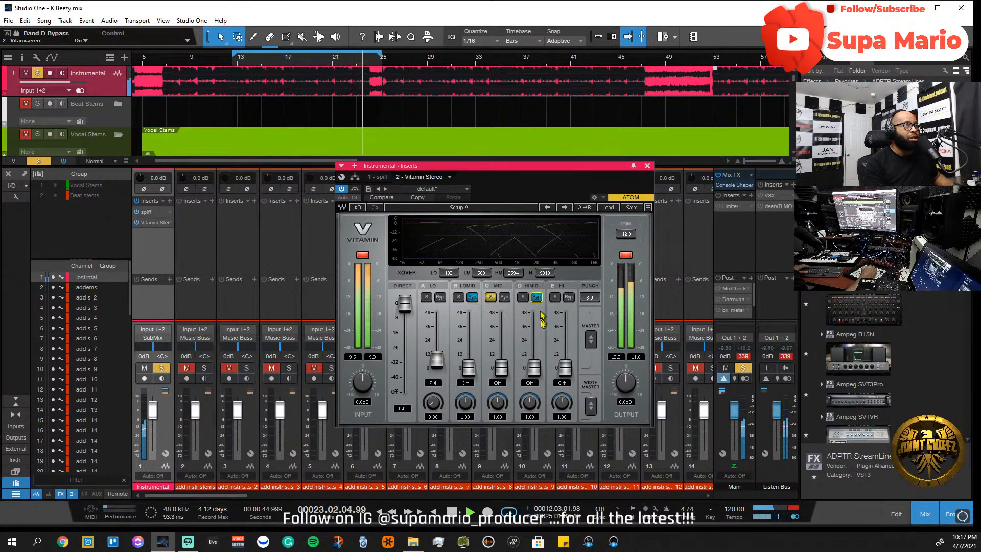
- Replay from about bar 17 and set the Mid band's gain to 8.5, LoMid crossover to 419 Hz and HiMid crossover to 2932 Hz
key("space")
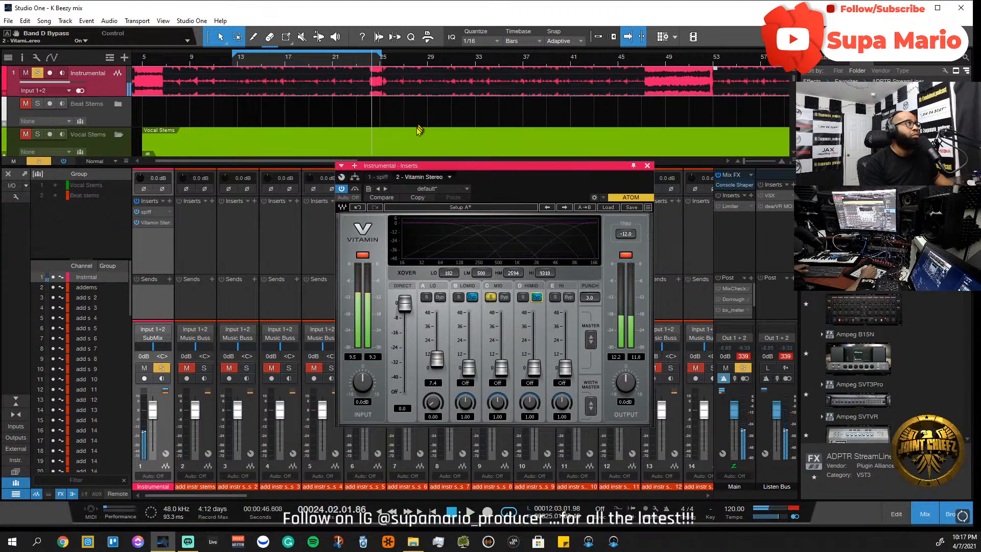
left_click(289, 61)
key("space")
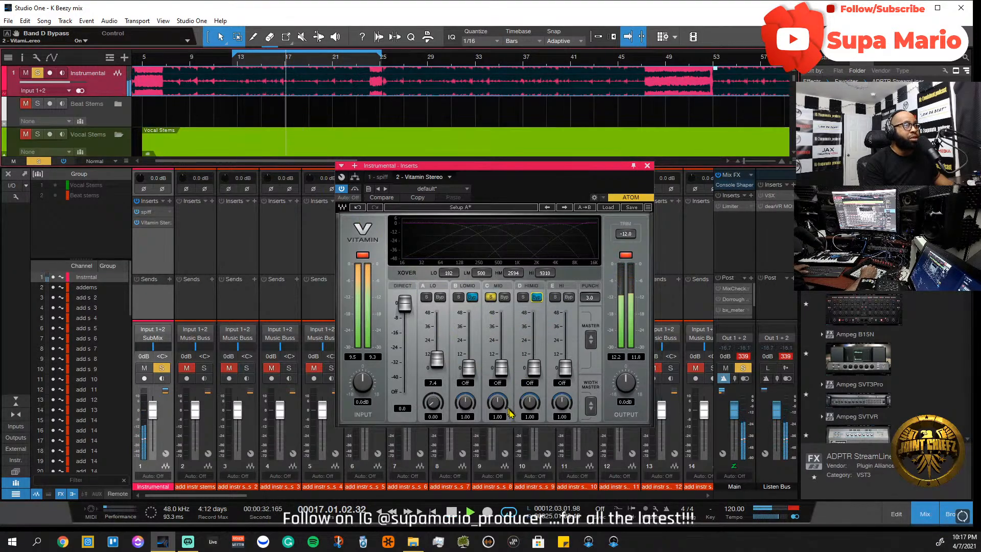
left_click_drag(501, 368, 498, 359)
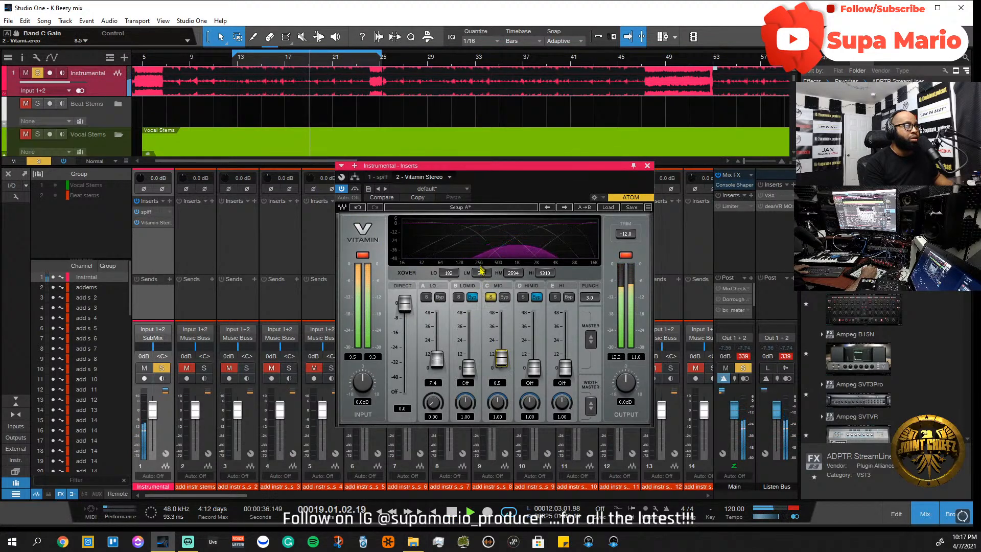
left_click_drag(481, 270, 481, 276)
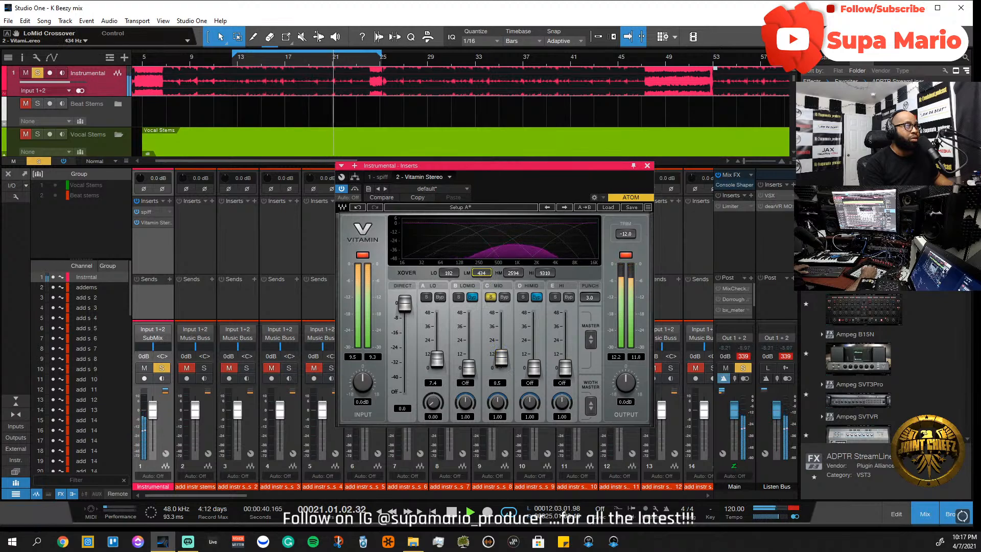
left_click_drag(481, 272, 513, 269)
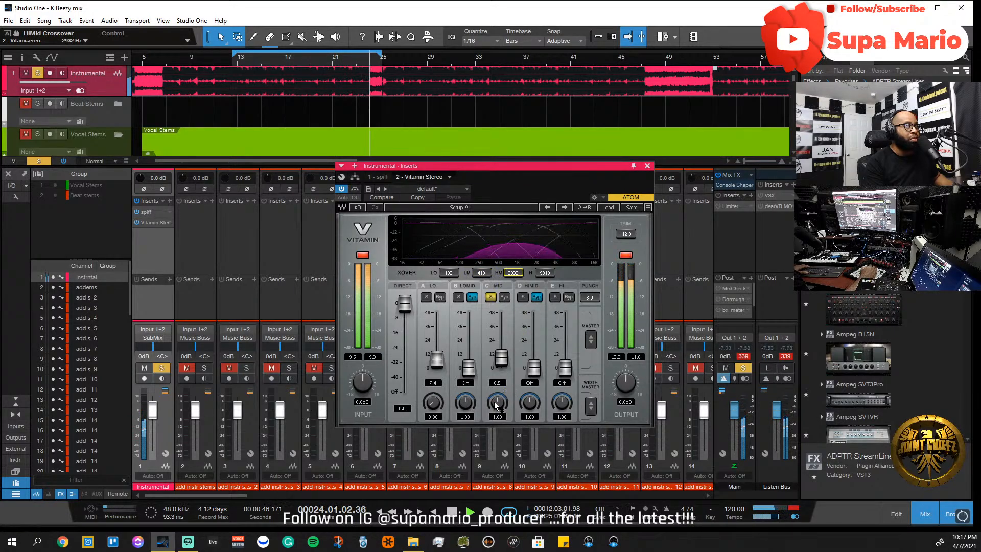
- Replay from about bar 16, widen the Mid band to 1.23 and switch off its solo
left_click(277, 61)
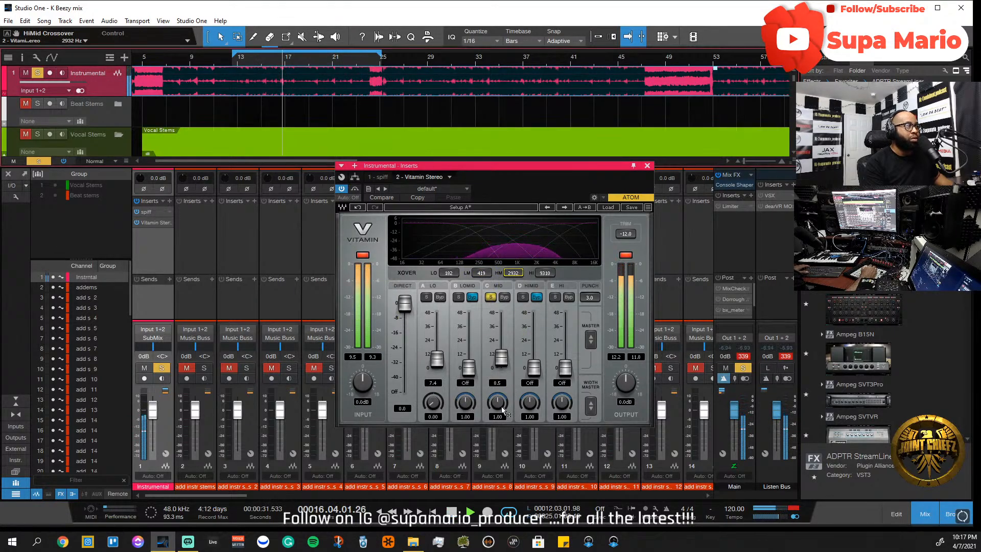
left_click_drag(504, 410, 504, 410)
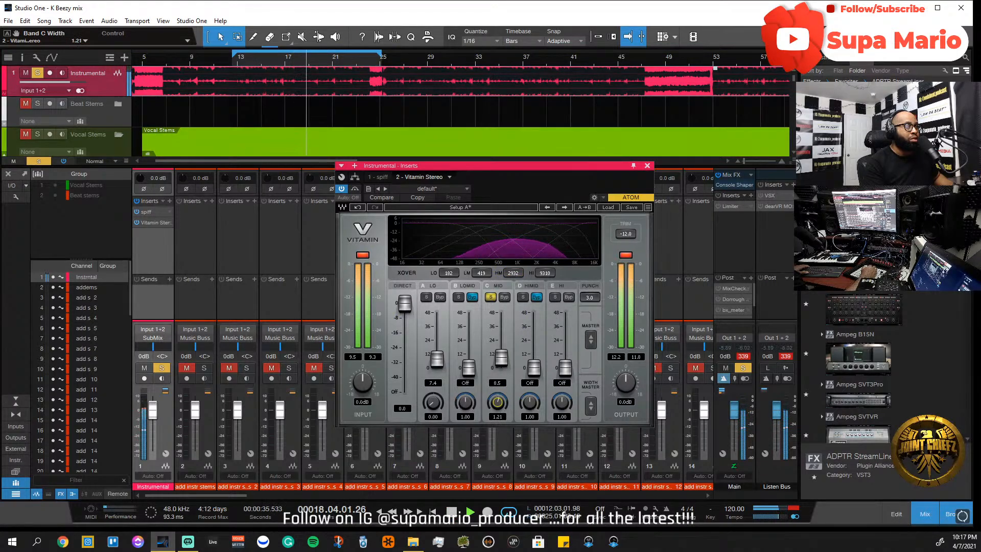
left_click(493, 298)
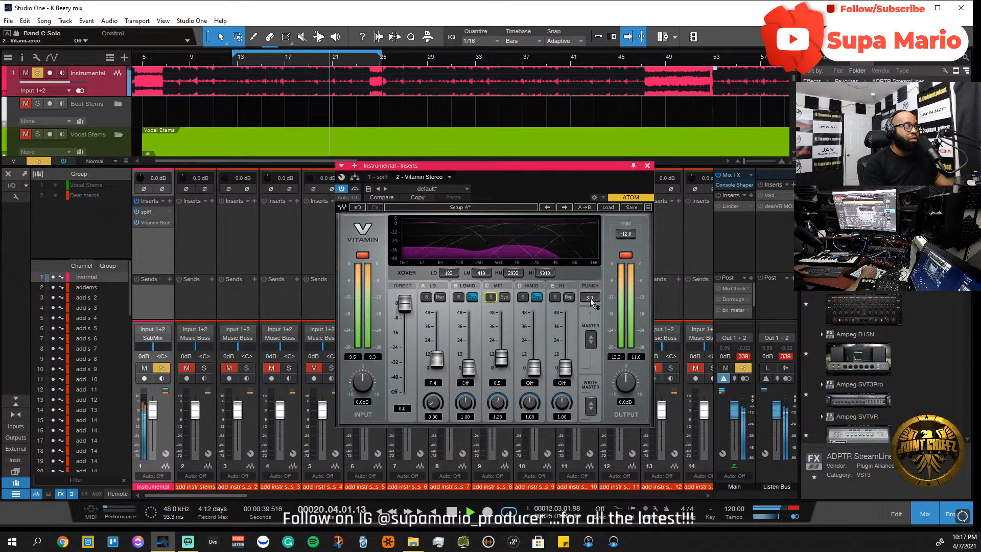
- Lower Vitamin's punch to 1.5 and compare the instrumental with the plug-in bypassed and active
mouse_move(591, 300)
left_mouse_down()
mouse_move(591, 322)
mouse_move(591, 313)
left_mouse_up()
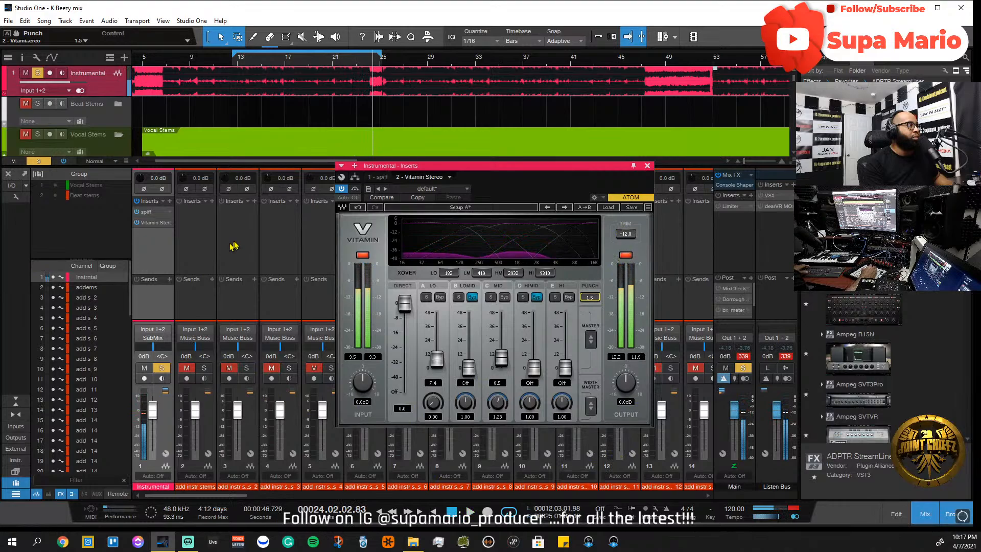
left_click(137, 223)
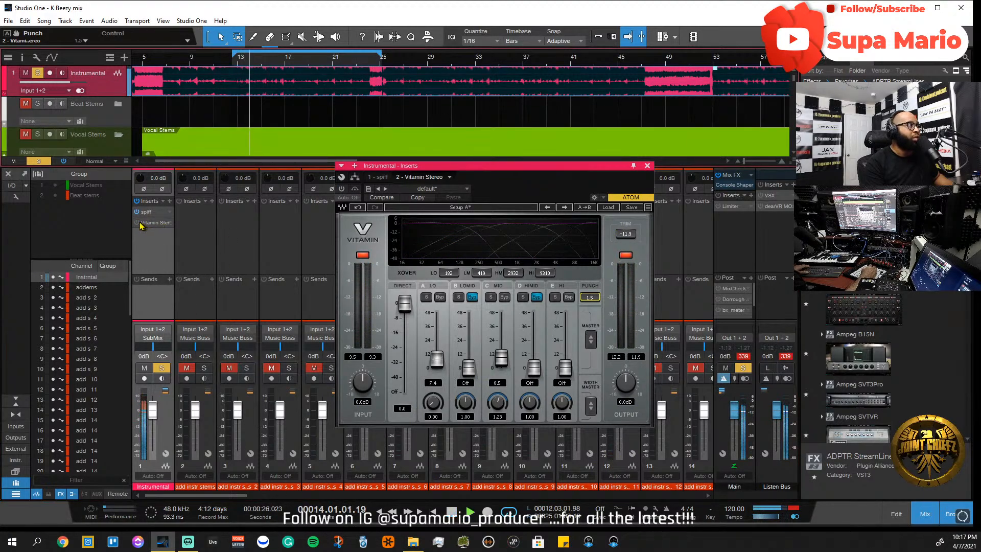
left_click(137, 223)
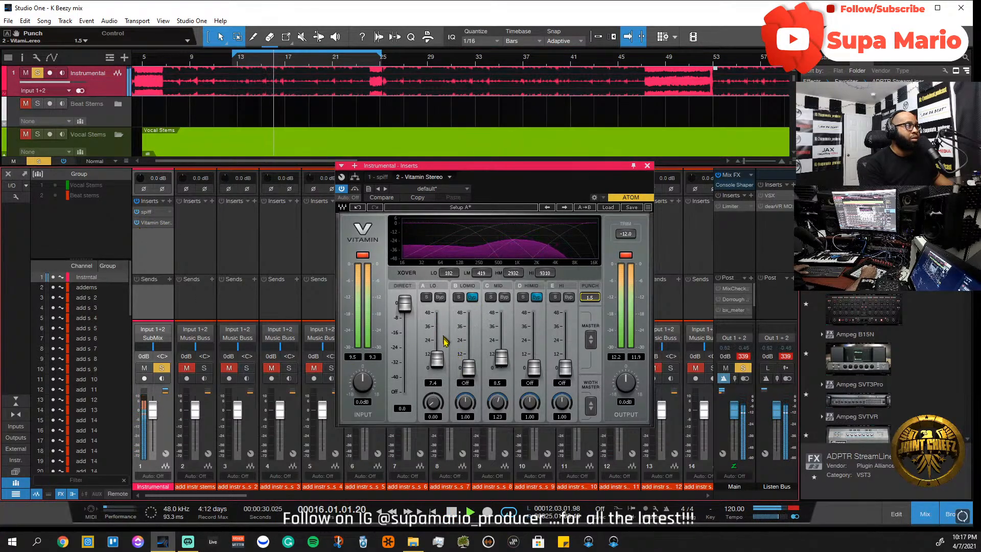
- Lower the Lo band's gain to 5.4 and Vitamin's output to about -0.6 dB, closing the plug-in window
left_click(438, 408)
left_click_drag(437, 360, 437, 361)
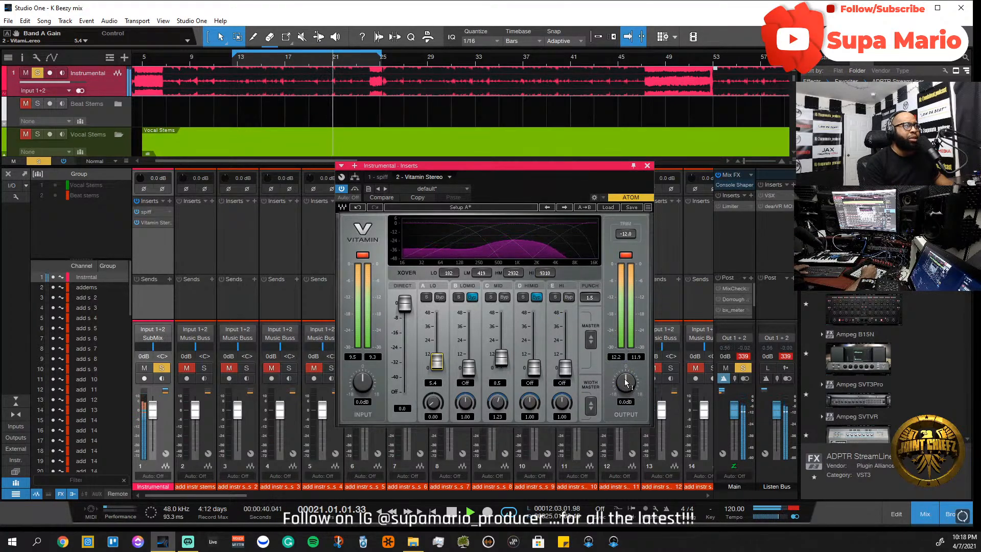
left_click_drag(628, 385, 628, 387)
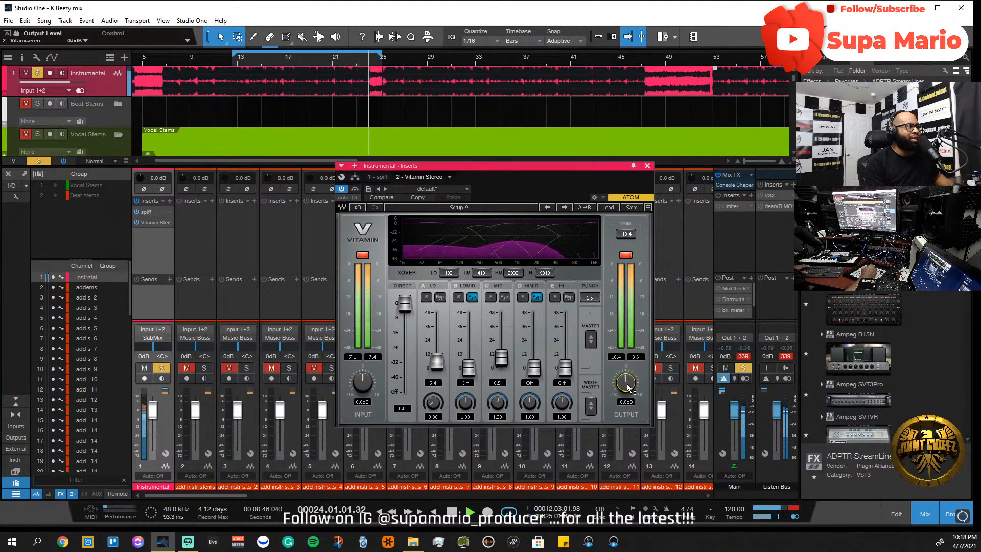
left_click(648, 166)
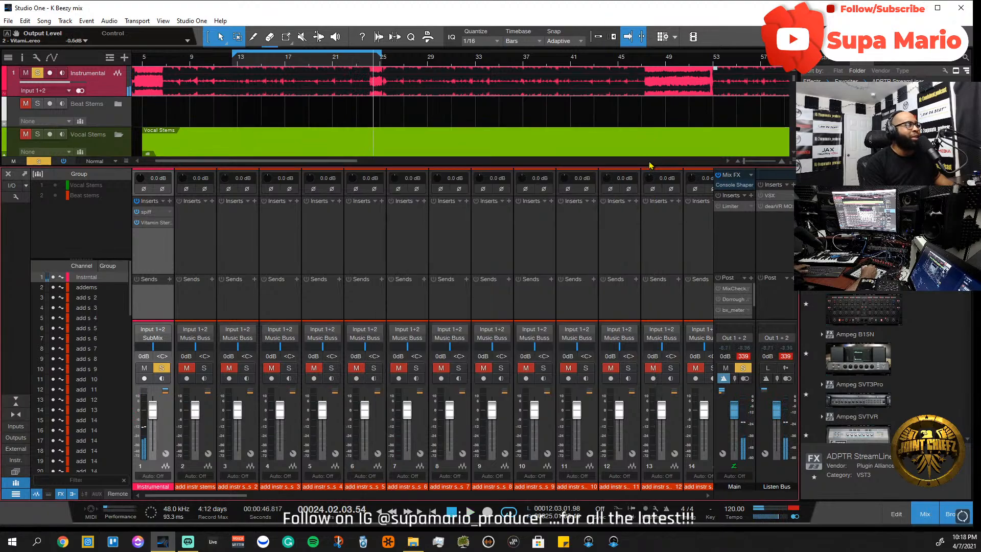
- Turn off the Instrumental's solo and show the vocal stem tracks in the full-height arrangement
left_click(161, 368)
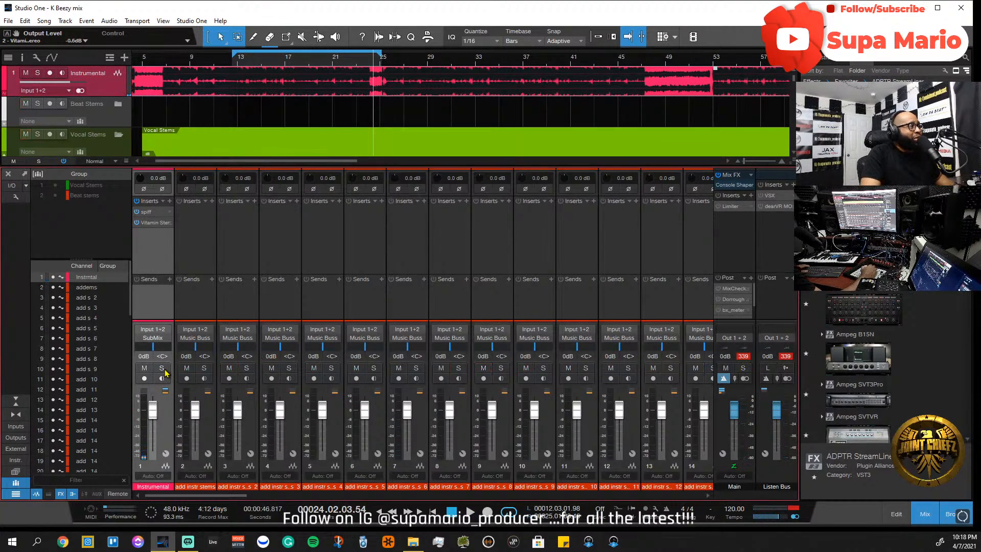
scroll(402, 108, "down", 15)
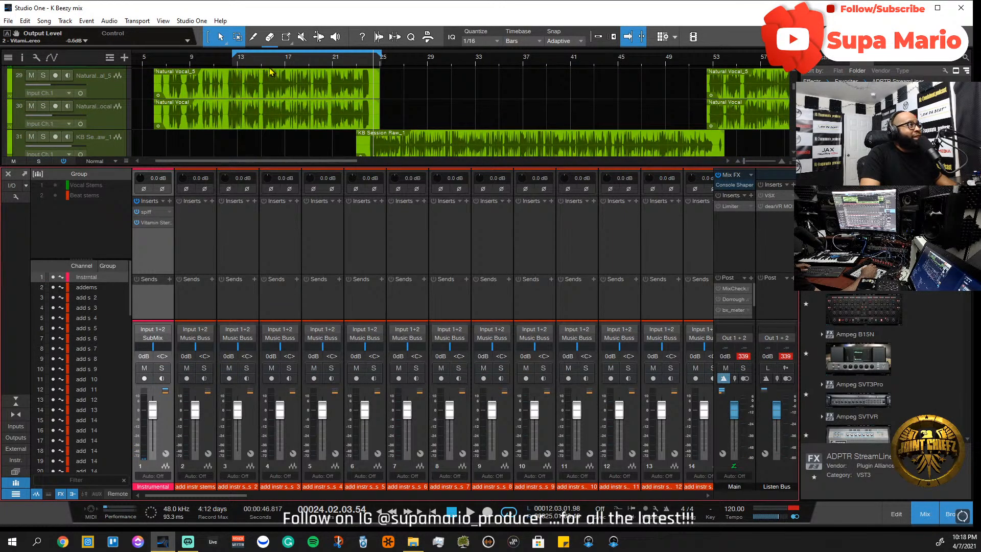
scroll(437, 115, "down", 3)
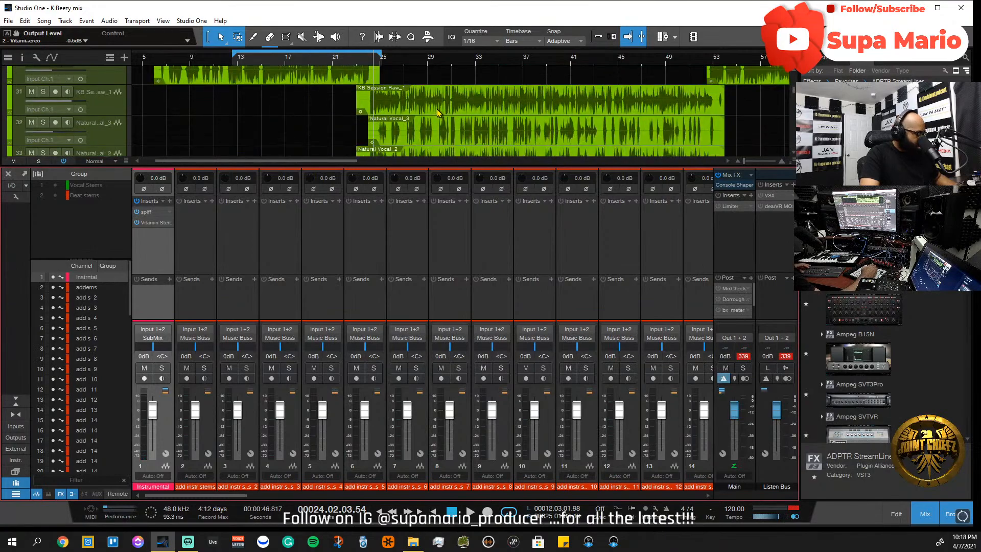
key("F3")
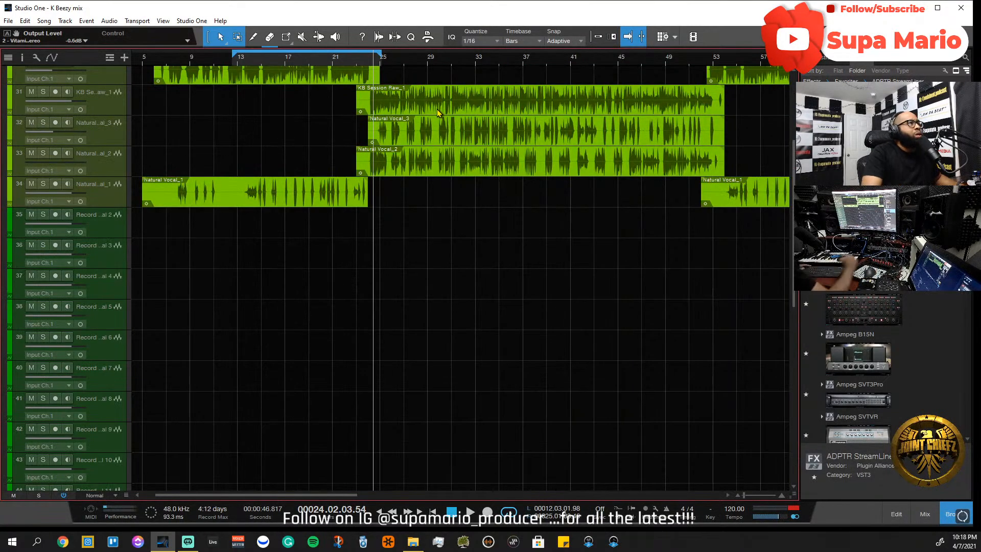
scroll(400, 351, "up", 5)
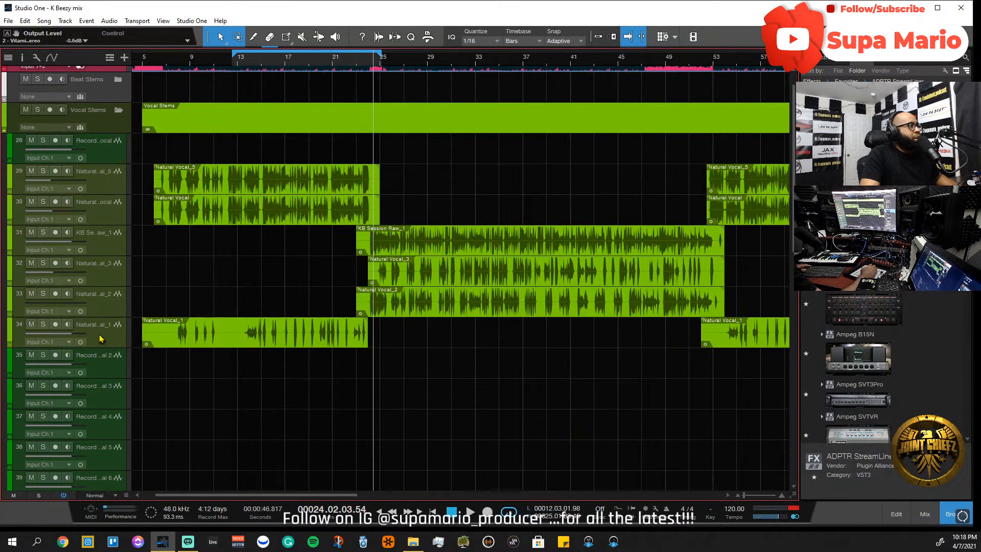
- Move the Natural Vocal_1 track directly below Natural Vocal and trim its first clip's start to line up with the clips above
left_click_drag(101, 338, 89, 240)
scroll(431, 396, "up", 1)
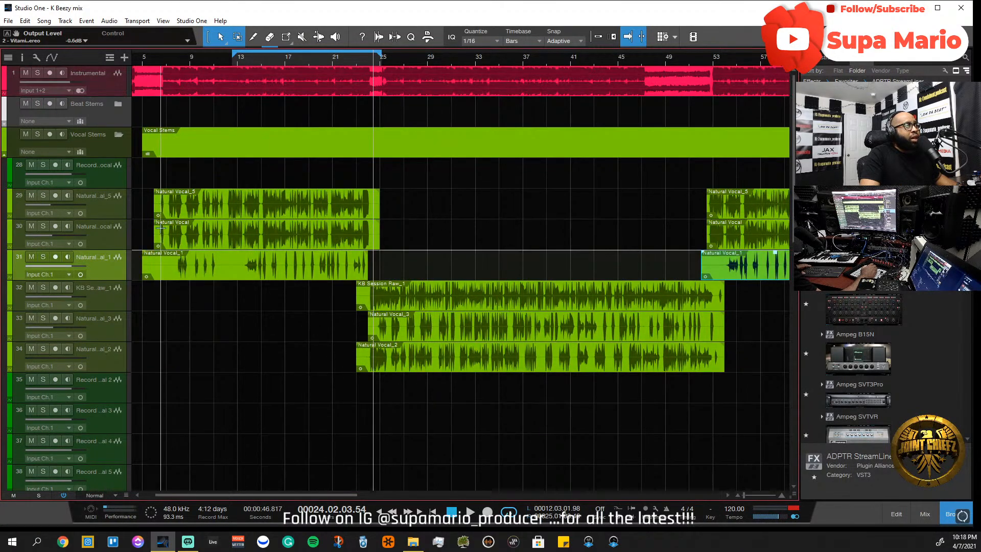
left_click_drag(143, 268, 155, 271)
- Solo Natural Vocal_5 and Natural Vocal, play them from about bar 6 and review their mixer channels
left_click(177, 60)
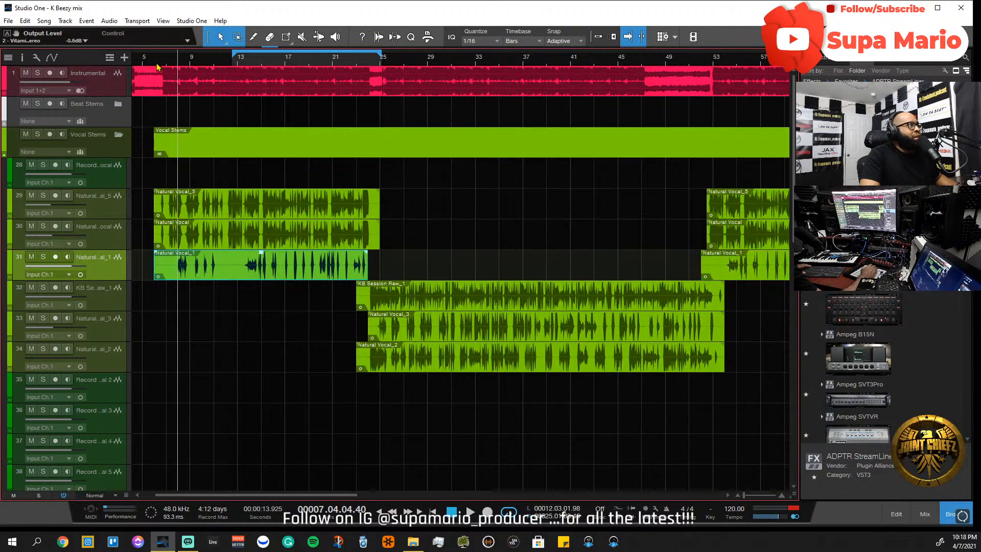
left_click(158, 64)
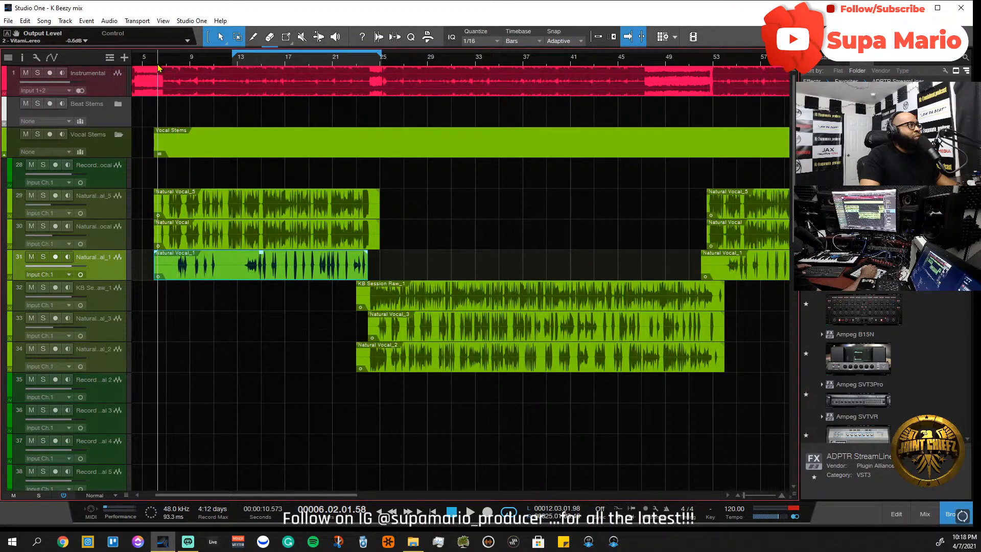
left_click(43, 196)
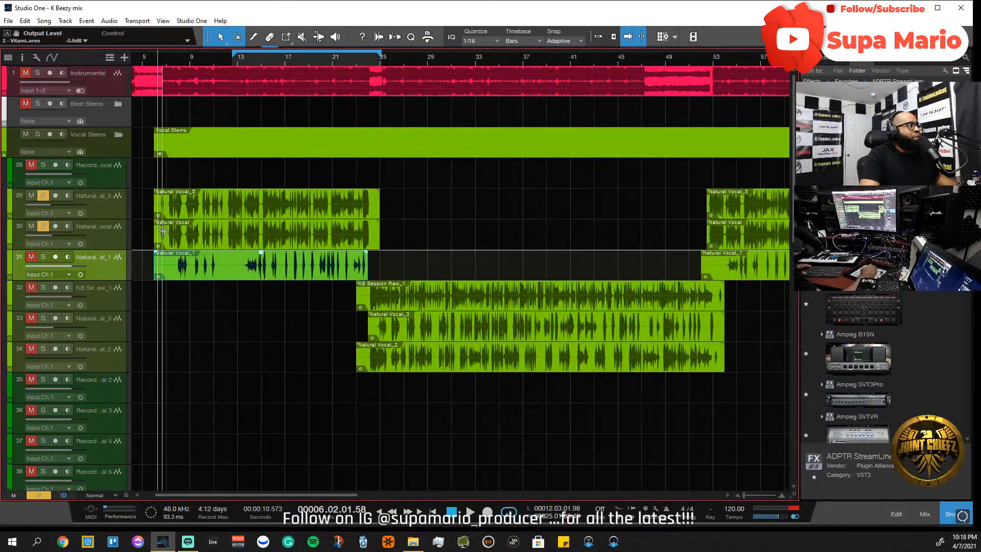
key("space")
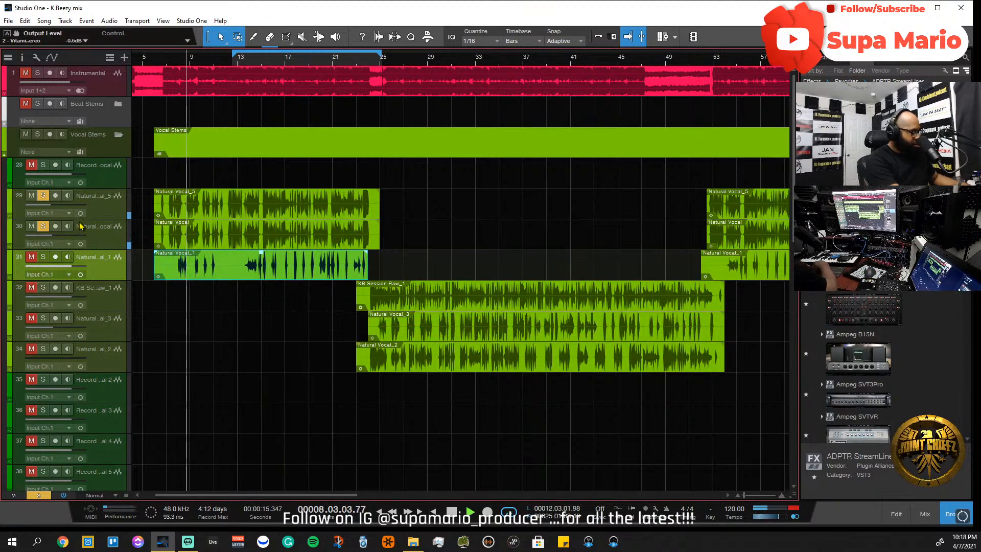
key("F3")
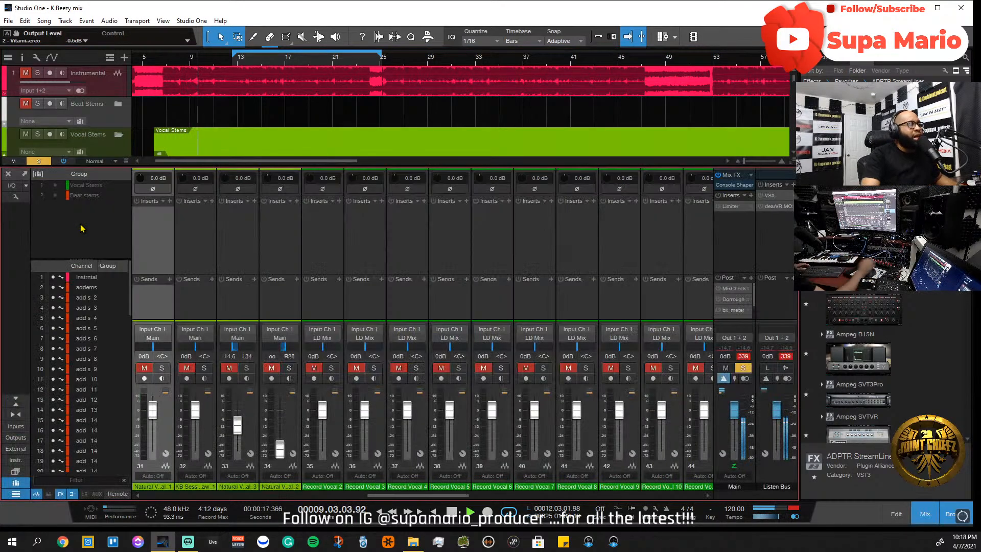
left_click_drag(431, 494, 403, 510)
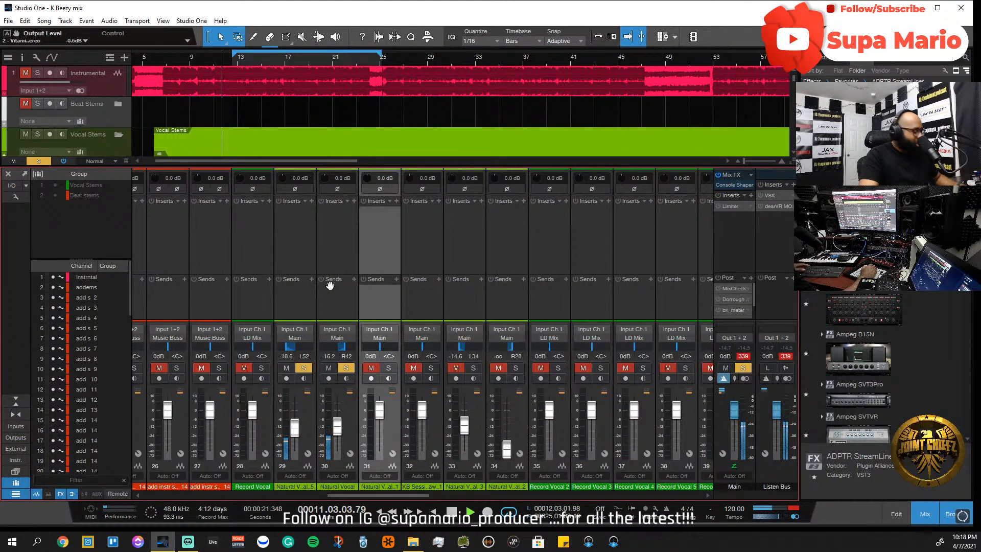
key("F3")
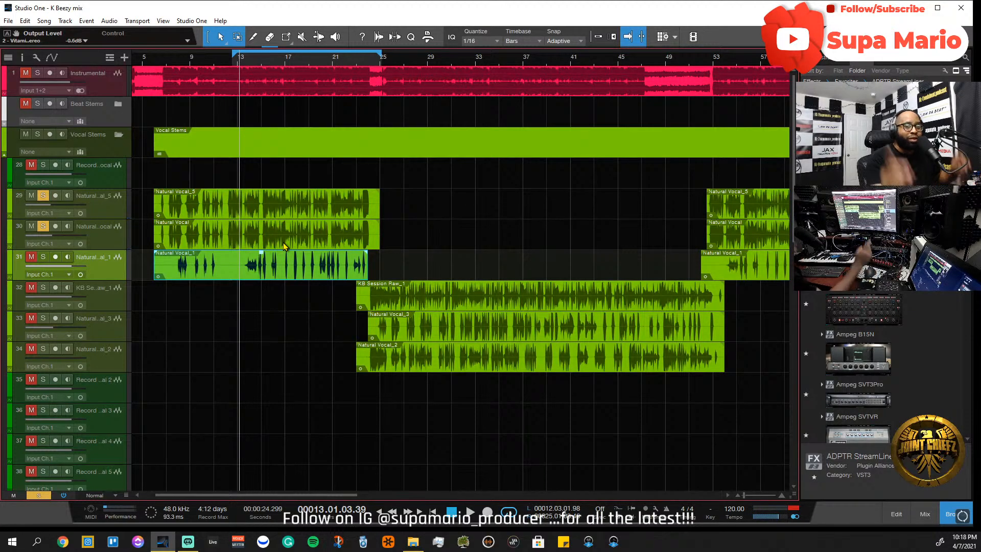
- Pan Natural Vocal hard right and Natural Vocal_5 hard left while replaying from about bar 13
key("F3")
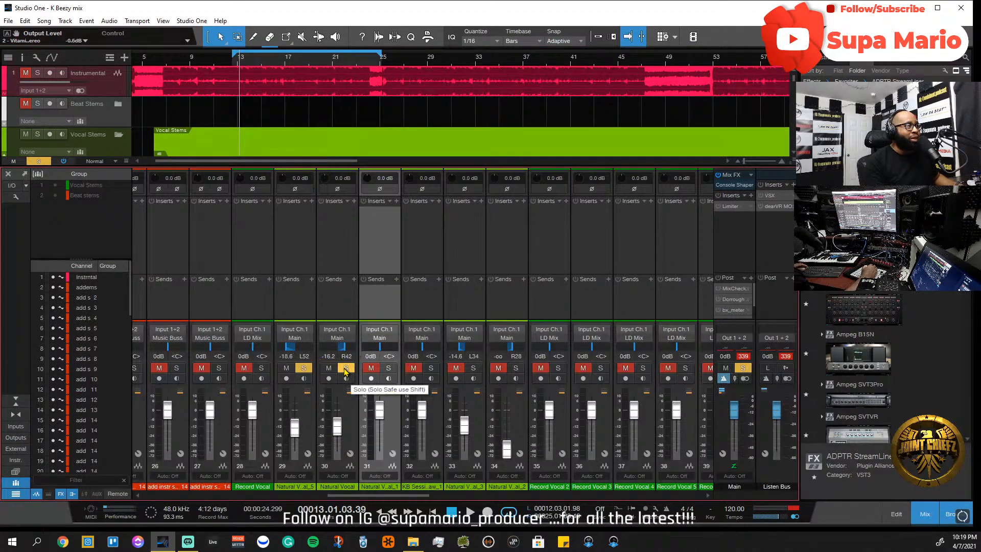
left_click(235, 68)
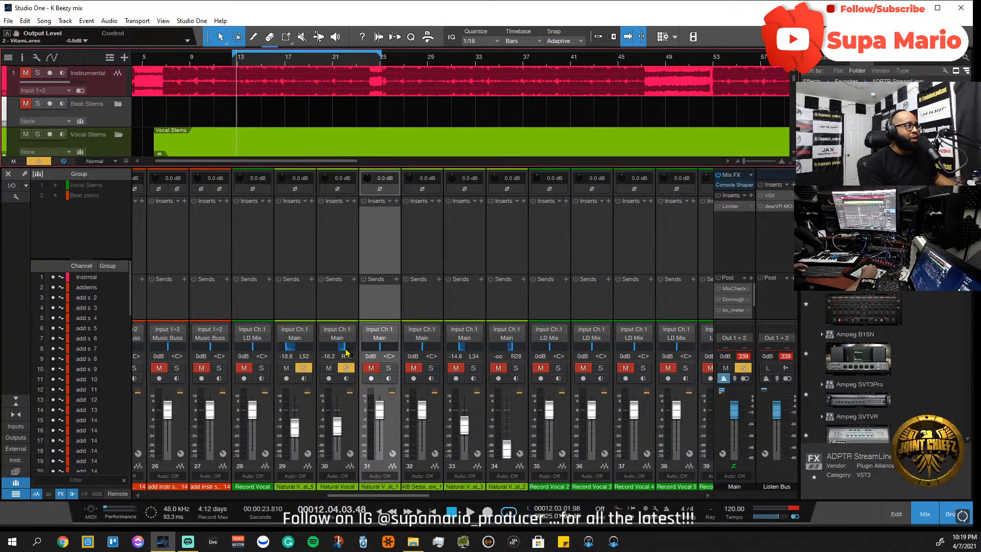
left_click_drag(346, 351, 532, 362)
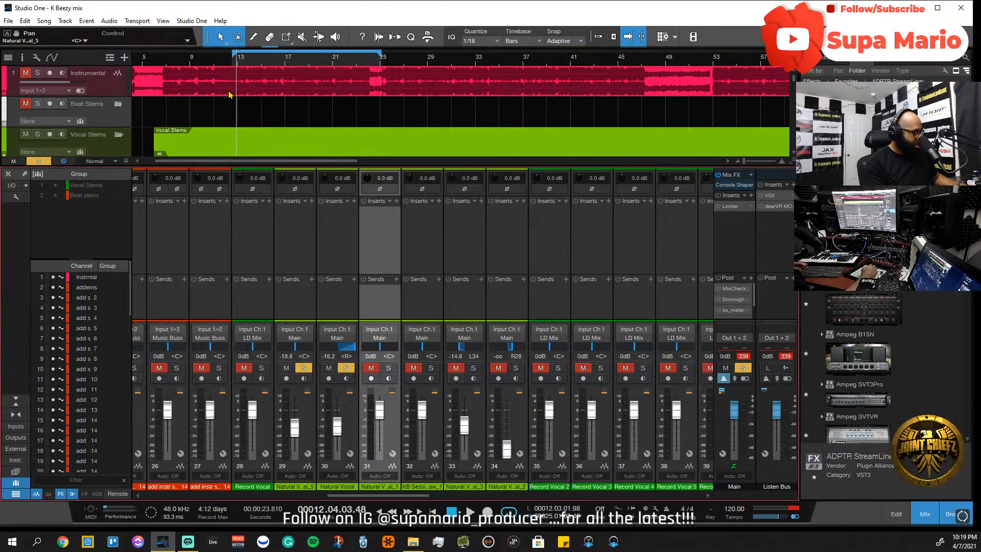
key("F3")
key("space")
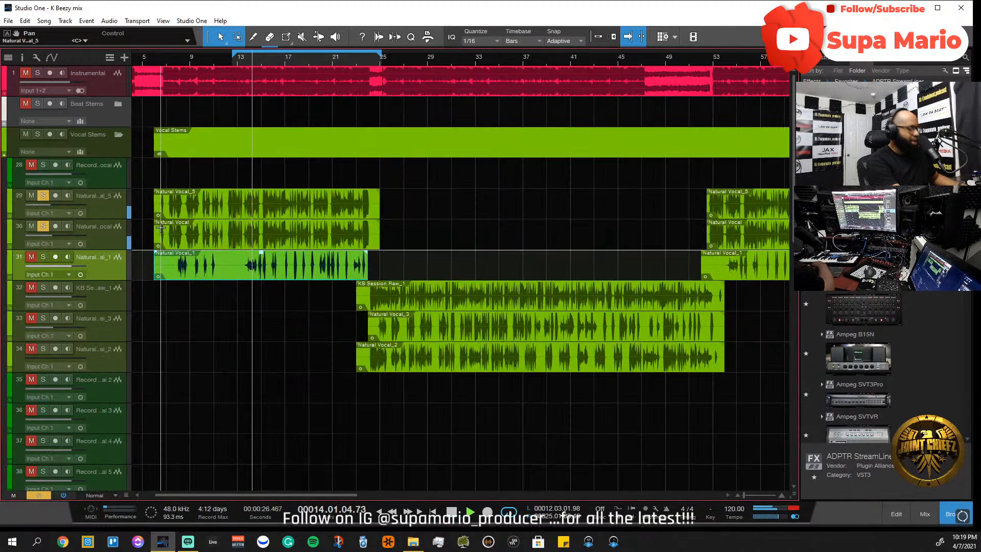
key("F3")
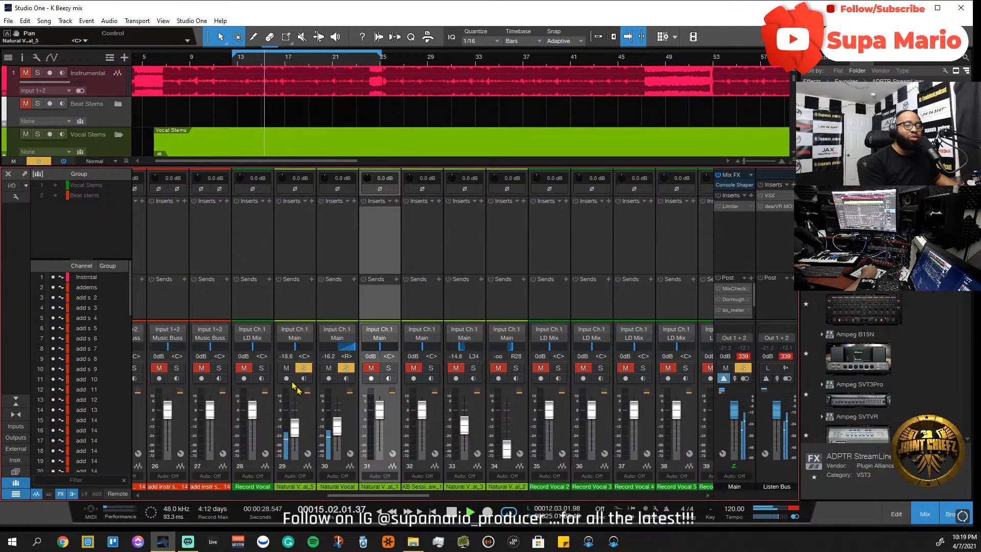
left_click_drag(296, 352, 279, 353)
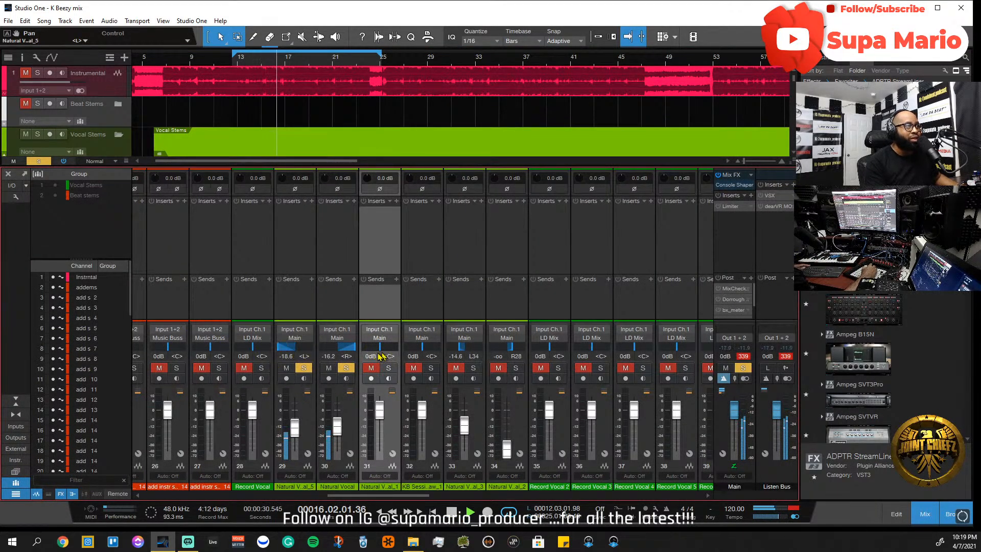
- Swing Natural Vocal's pan hard left and back hard right to compare, and replay the two vocals from about bar 13
left_click_drag(348, 353, 306, 377)
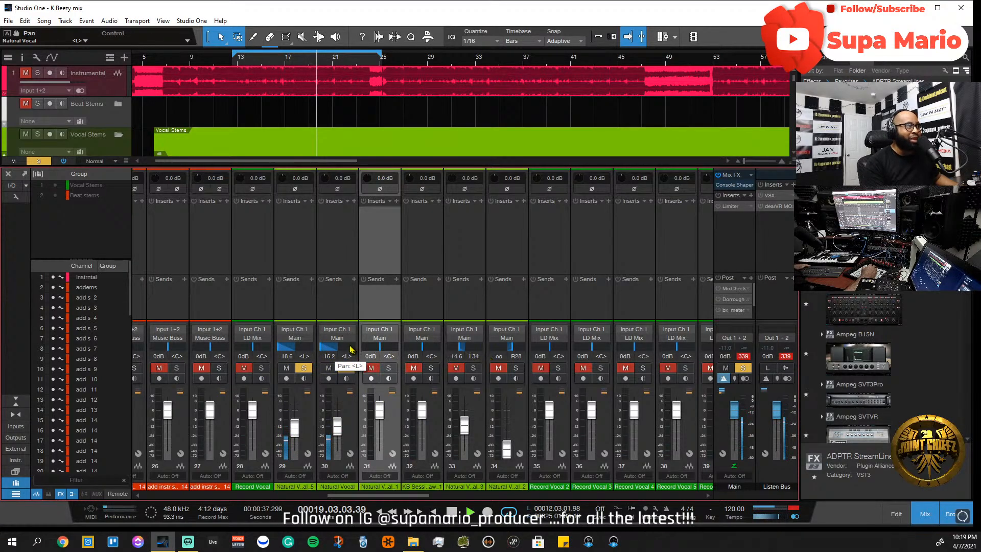
left_click_drag(328, 352, 352, 353)
left_click(346, 368)
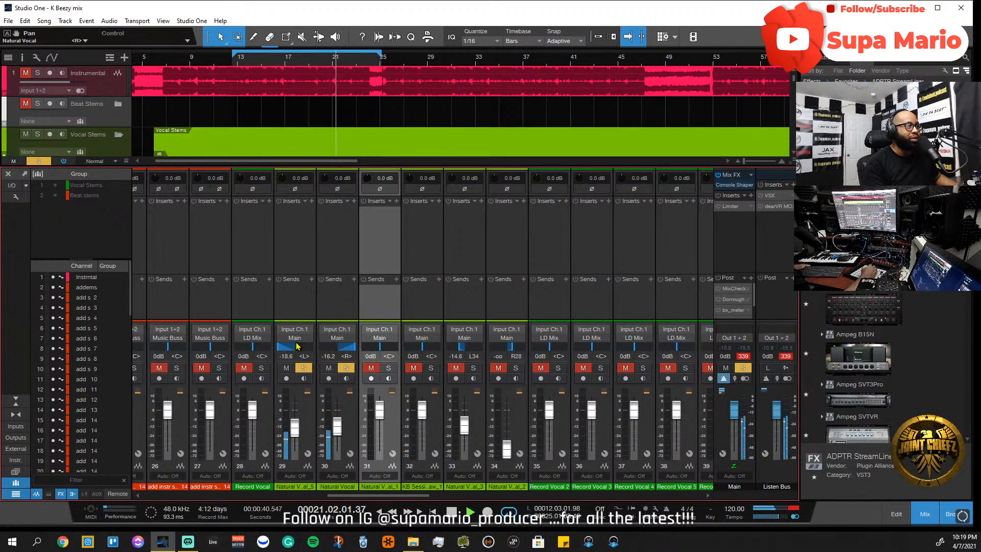
left_click_drag(286, 351, 230, 360)
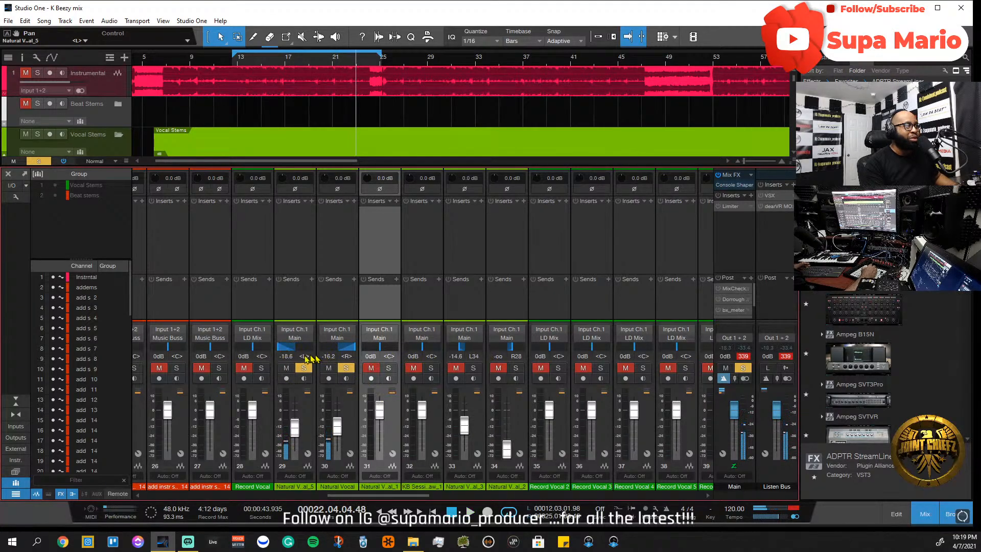
left_click(243, 66)
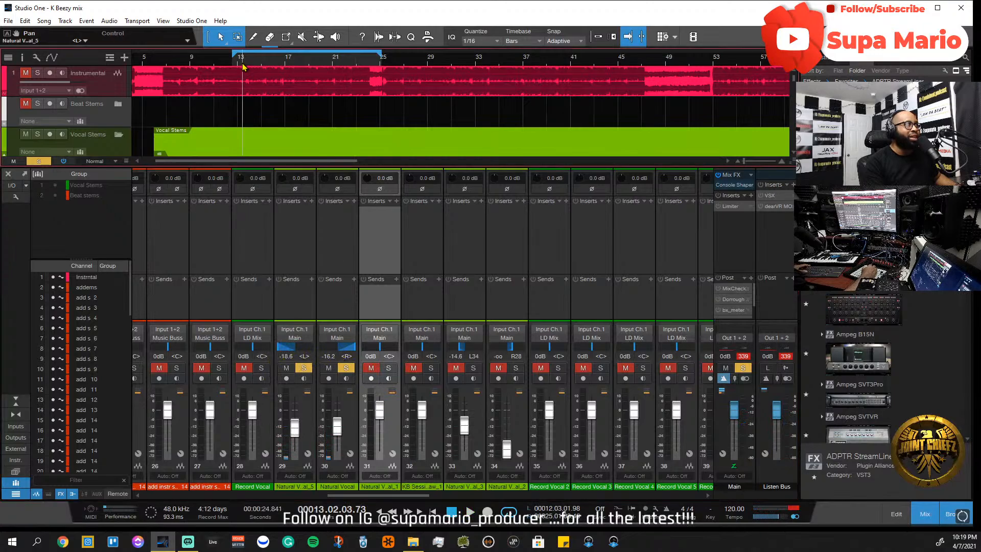
key("space")
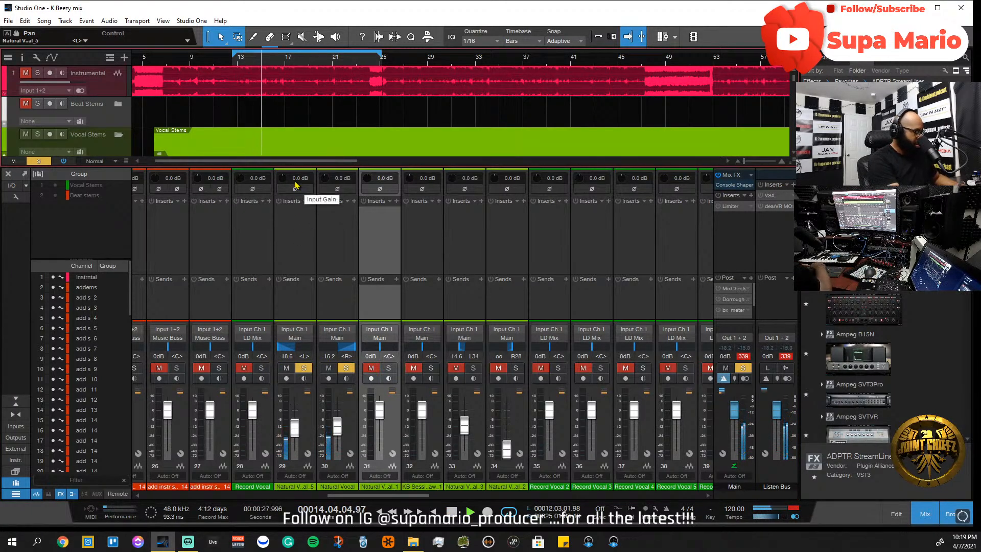
key("F3")
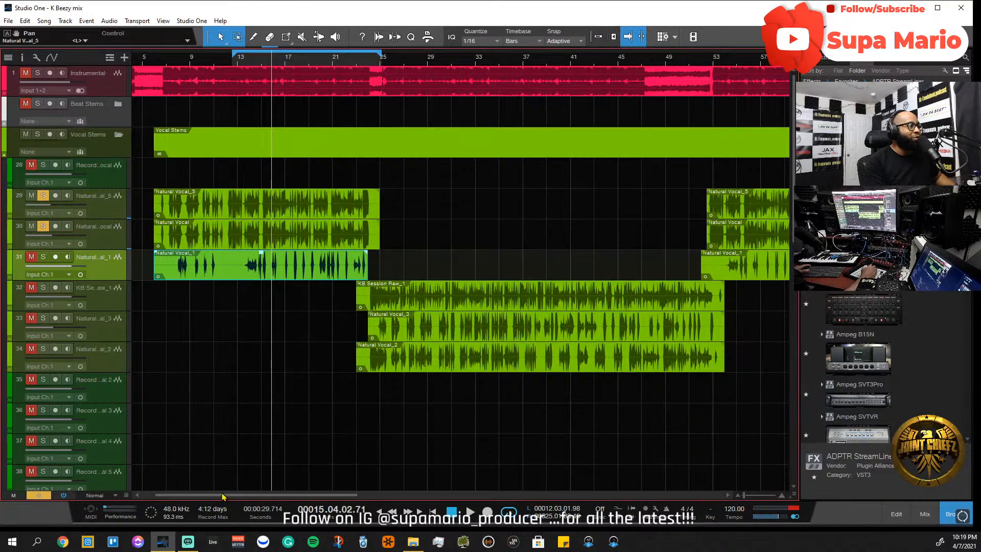
- Play the second set of vocal clips from about bar 53 and pan Natural Vocal_5 to L45 and Natural Vocal to R50
left_click_drag(226, 496, 329, 499)
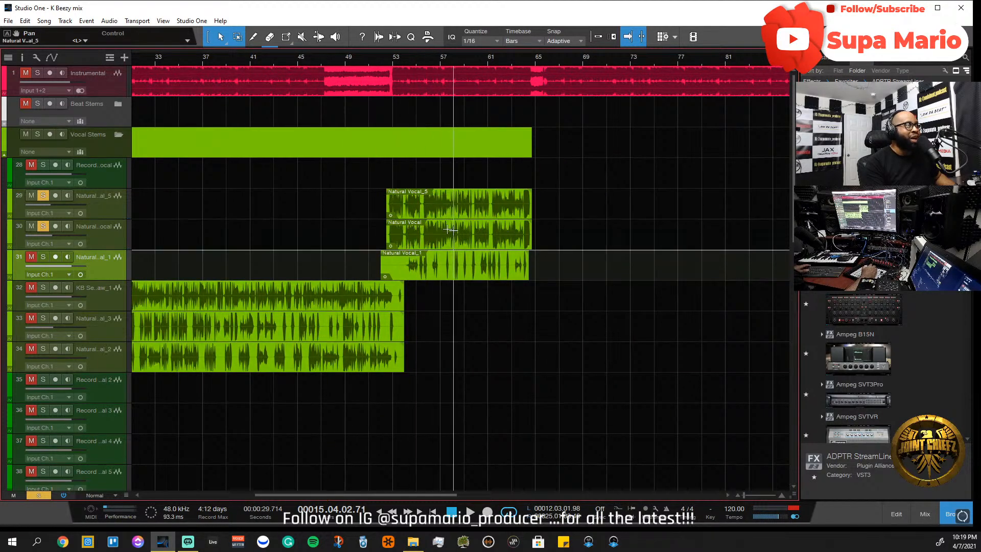
left_click(394, 58)
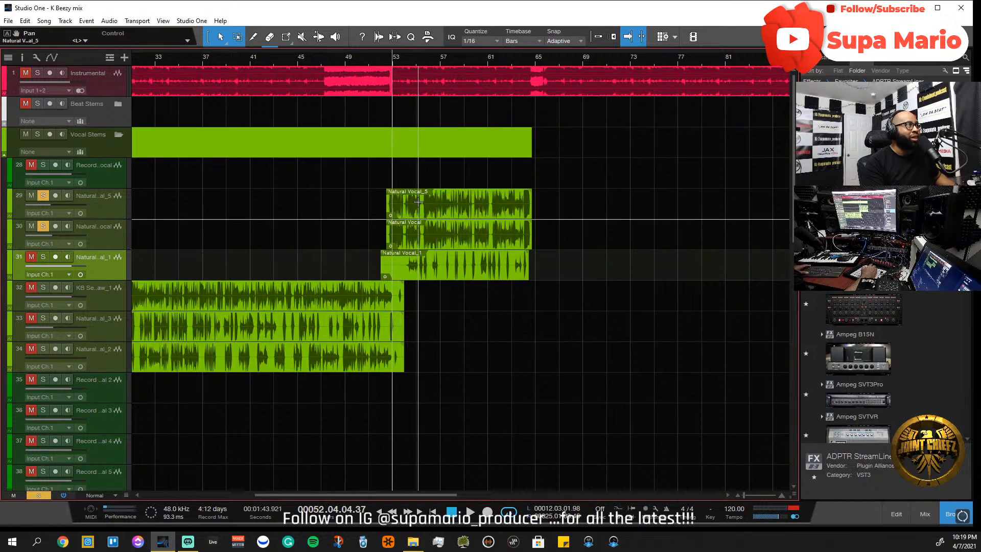
key("space")
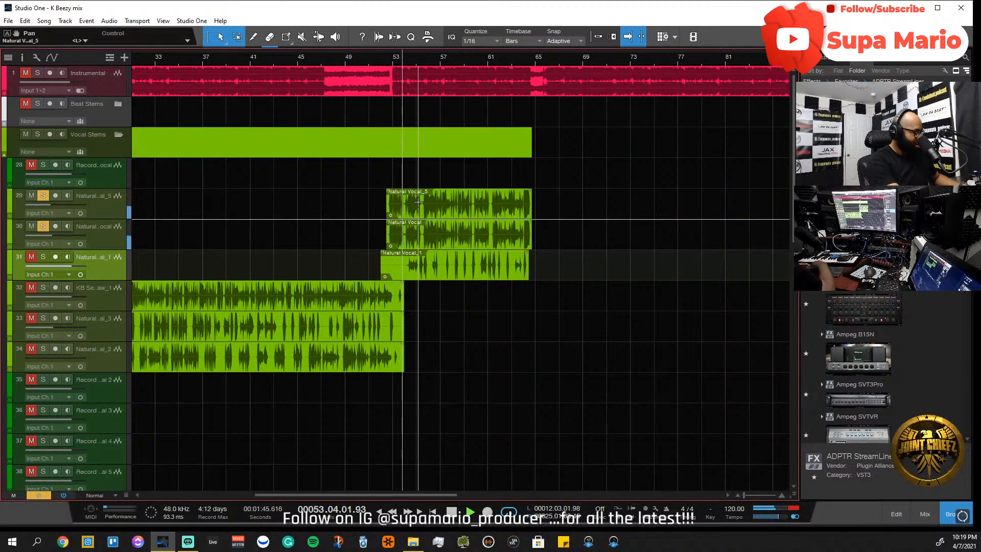
key("F3")
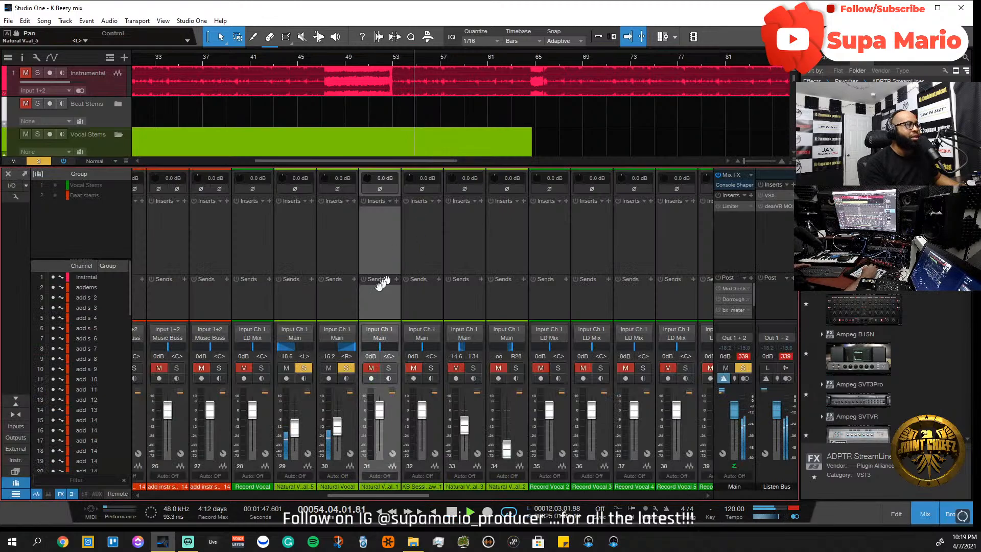
mouse_move(288, 347)
left_mouse_down()
mouse_move(291, 358)
mouse_move(343, 352)
mouse_move(290, 354)
left_mouse_up()
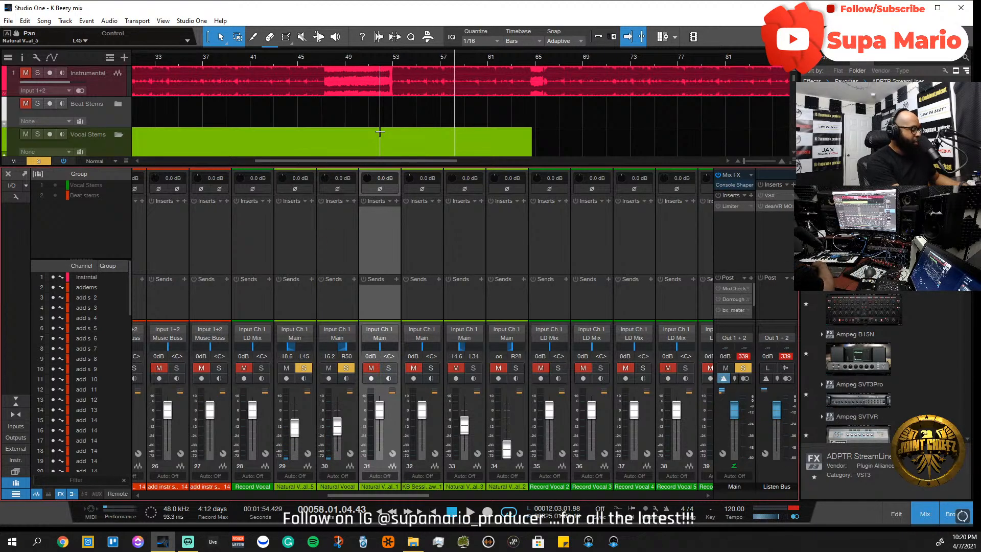
- Replay the two soloed vocals from about bar 55 in the full arrangement, with the scratch pad closed
key("F3")
left_click(425, 65)
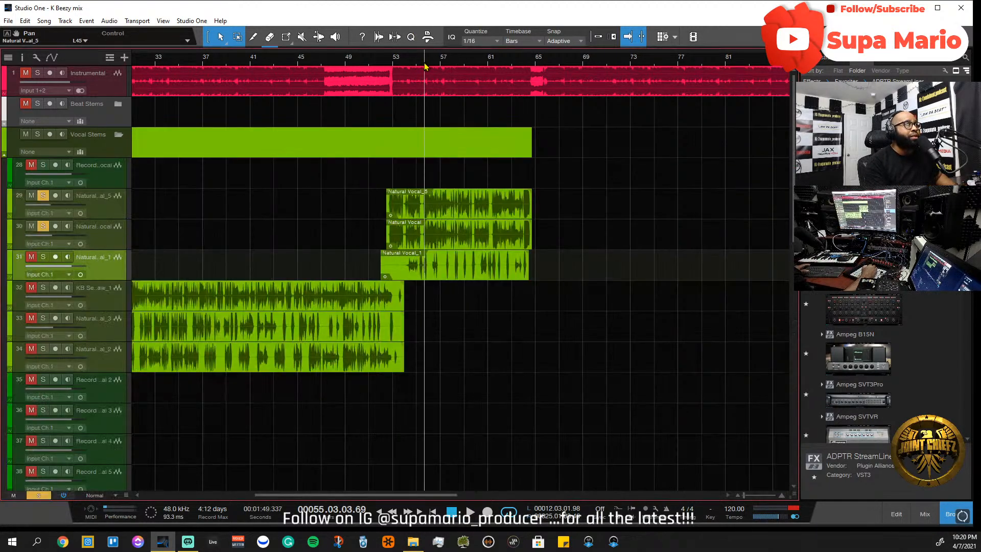
key("space")
key("shift+p")
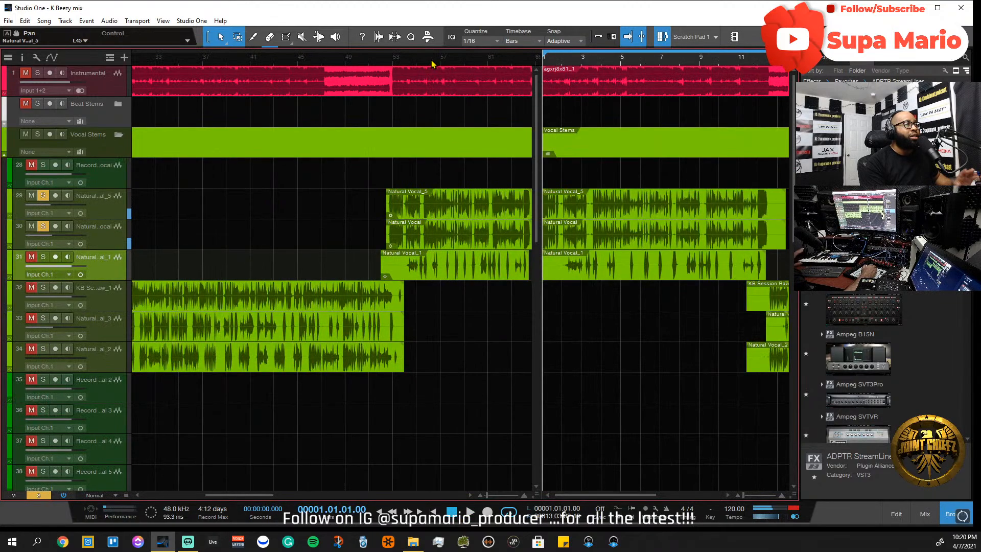
left_click(664, 38)
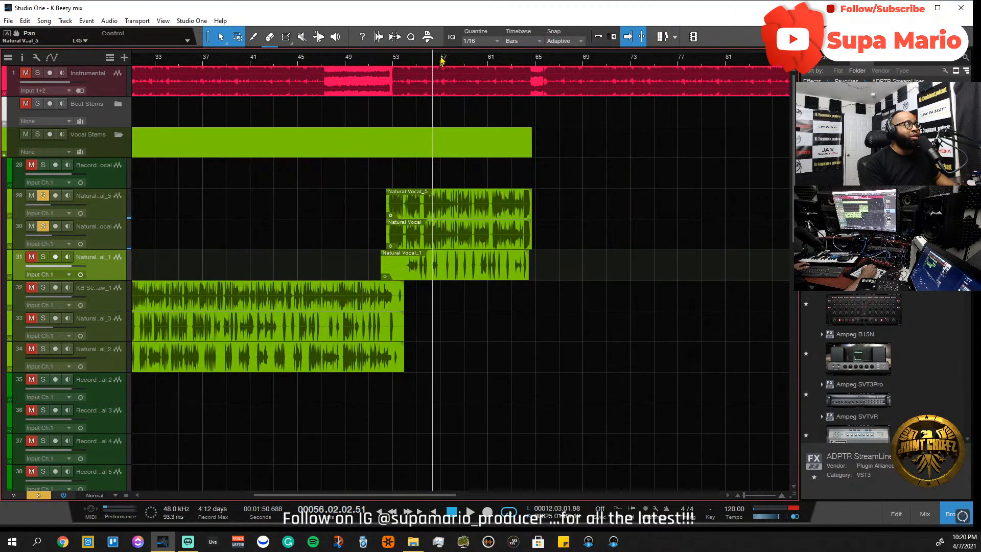
- Zoom in on the two vocal waveforms around bar 56 and place the playhead where the phrase starts after bar 55.3
scroll(442, 61, "up", 8)
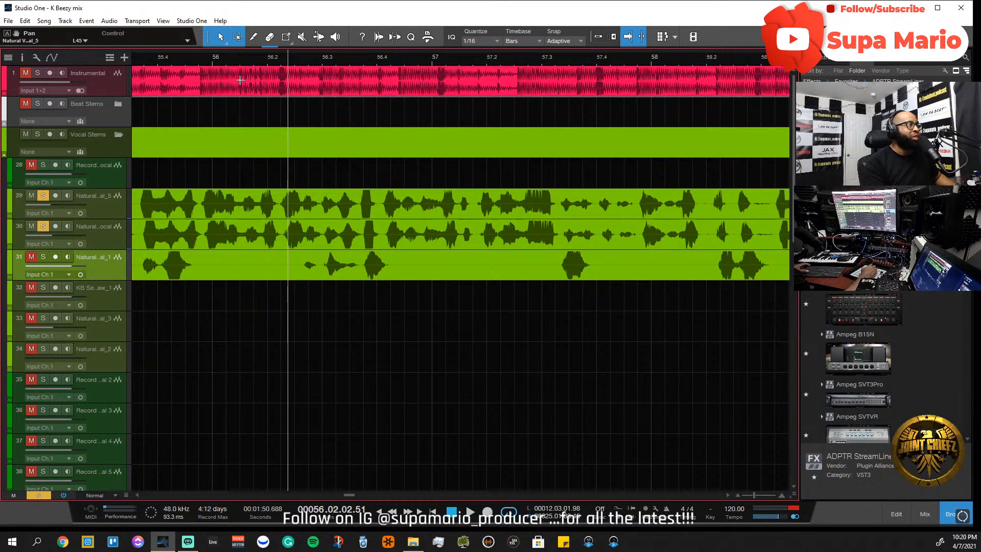
left_click(136, 495)
left_click(136, 495)
left_click(292, 64)
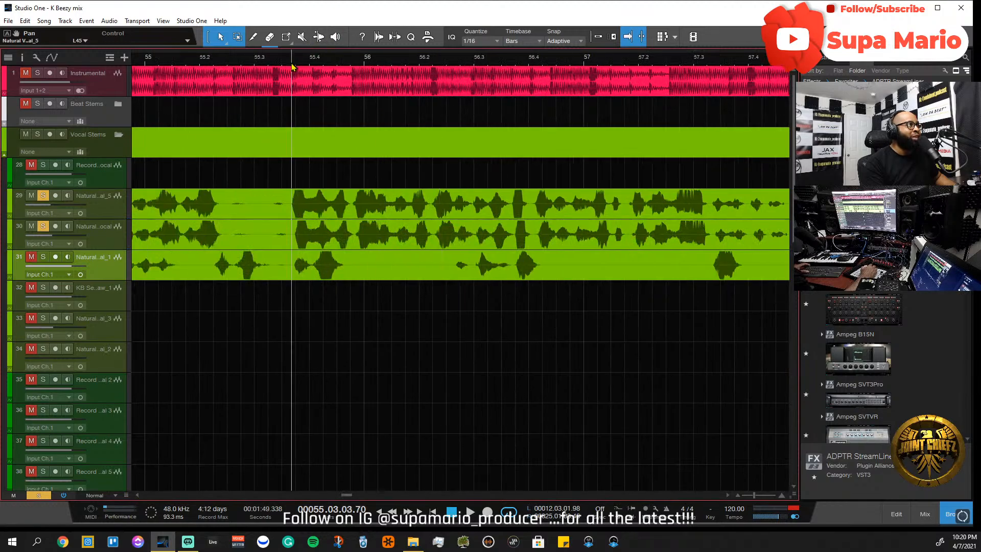
- Play the two soloed vocals from the phrase start after bar 55.3 and stop shortly past bar 56
key("space")
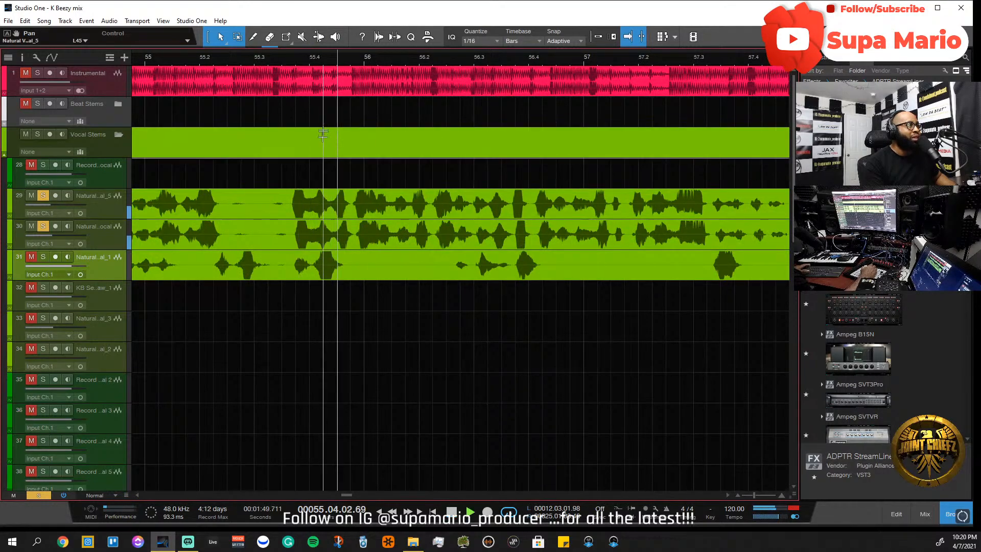
scroll(326, 60, "down", 3)
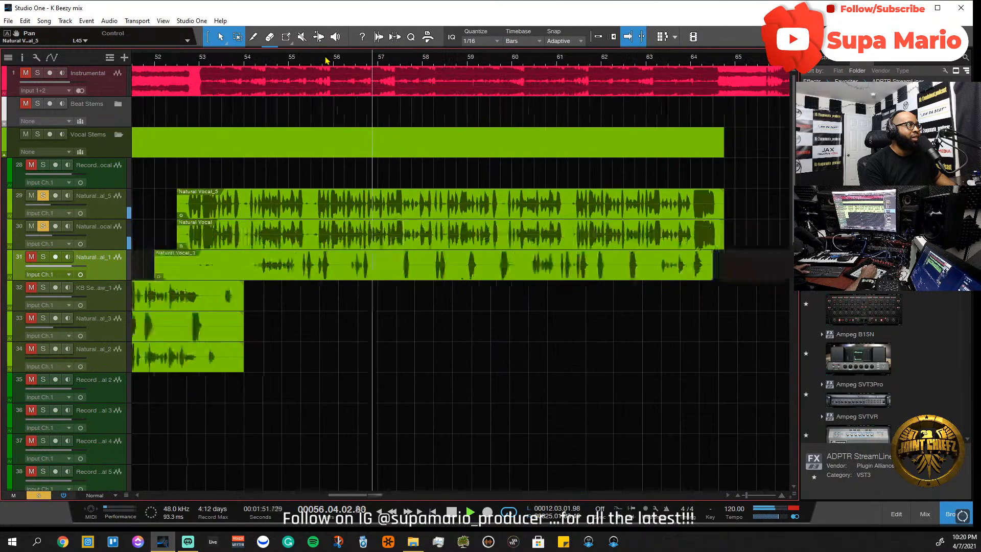
key("space")
- Zoom in on the second set of vocal clips around bar 53 and place the playhead near the phrase start at 53.01.02.18
left_click(186, 62)
scroll(186, 61, "up", 8)
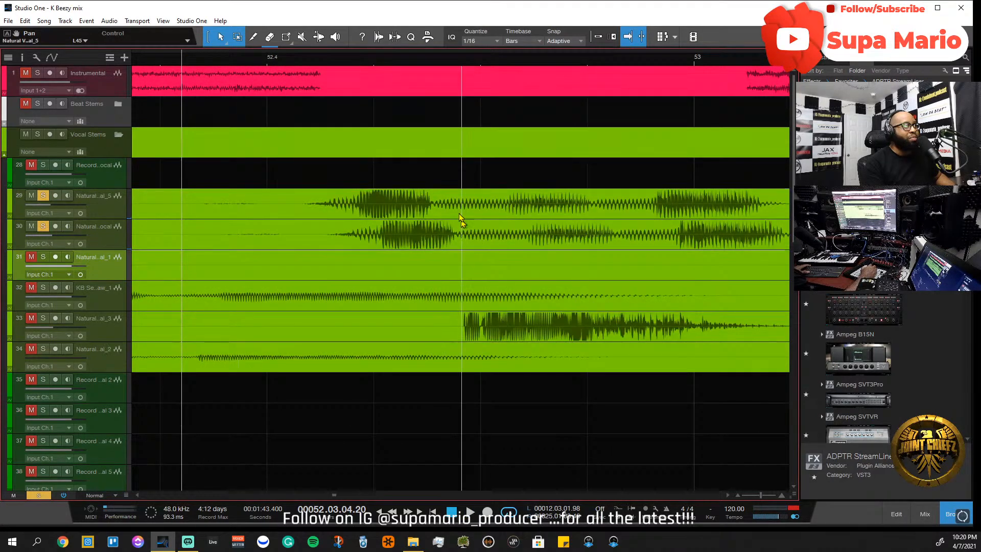
scroll(412, 67, "down", 2)
scroll(411, 65, "down", 4)
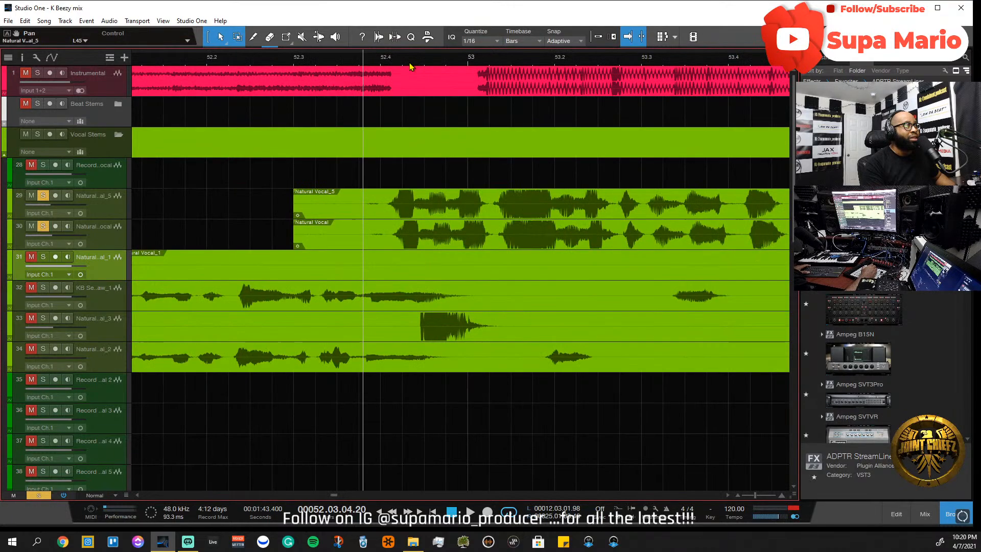
scroll(504, 63, "up", 4)
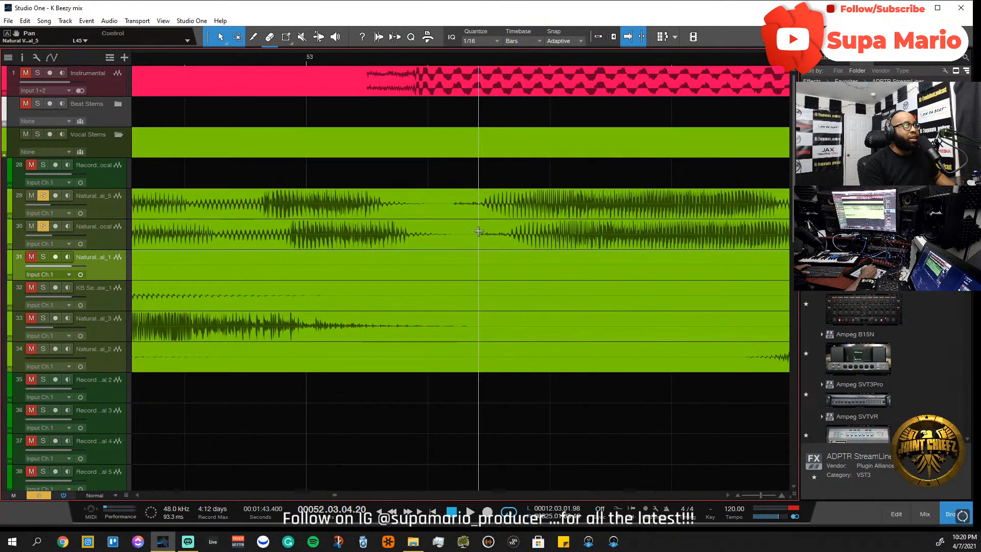
left_click(455, 212)
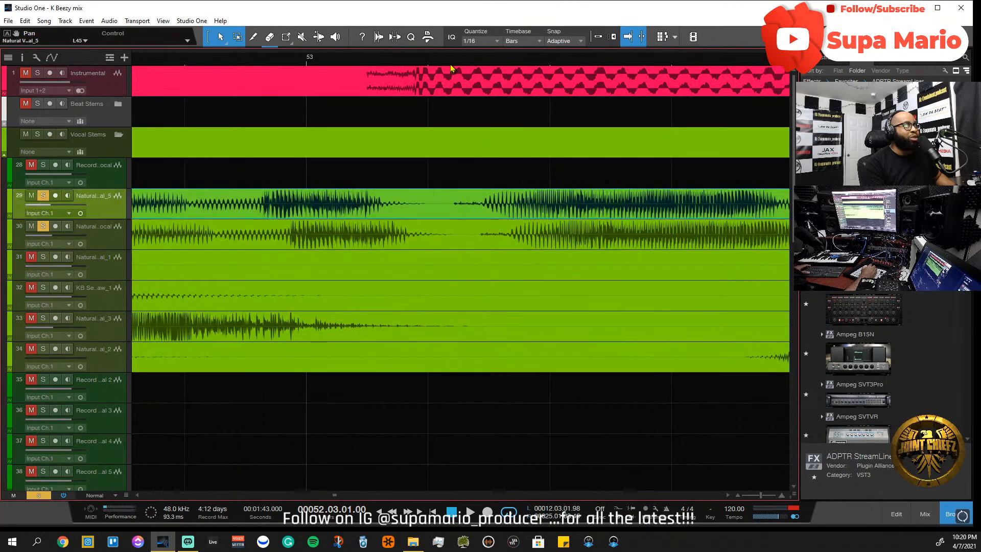
key("Return")
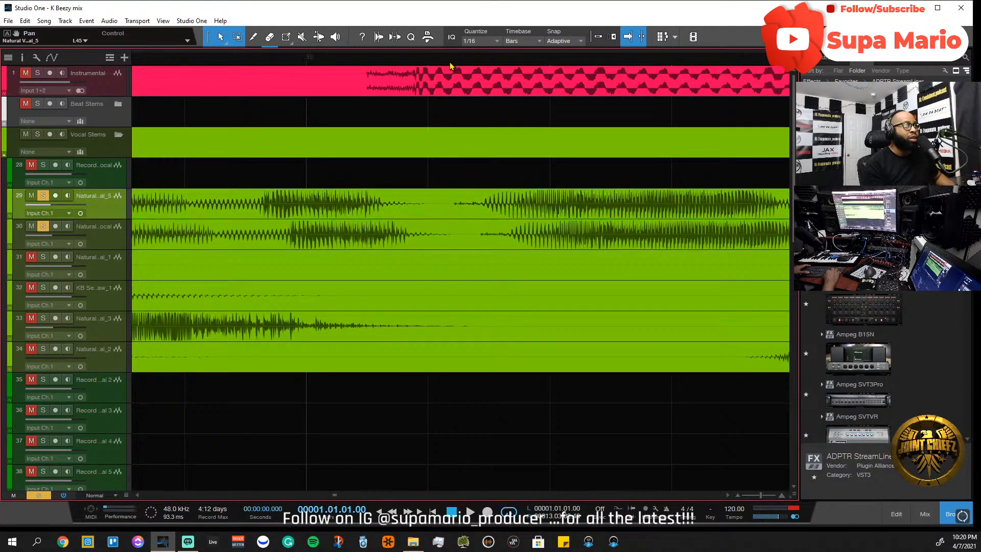
left_click(450, 63)
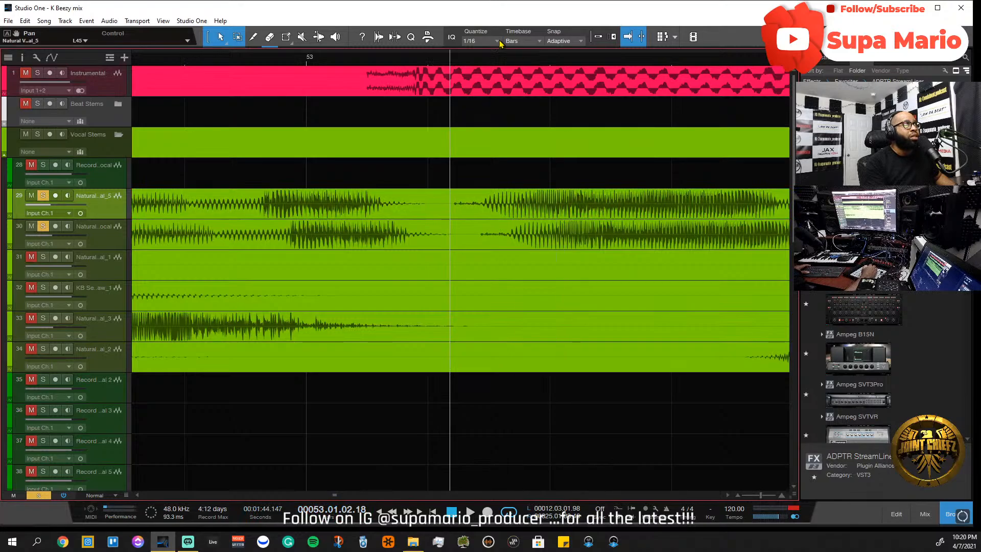
- Turn on snapping and set the quantize value to 1/64
left_click(597, 37)
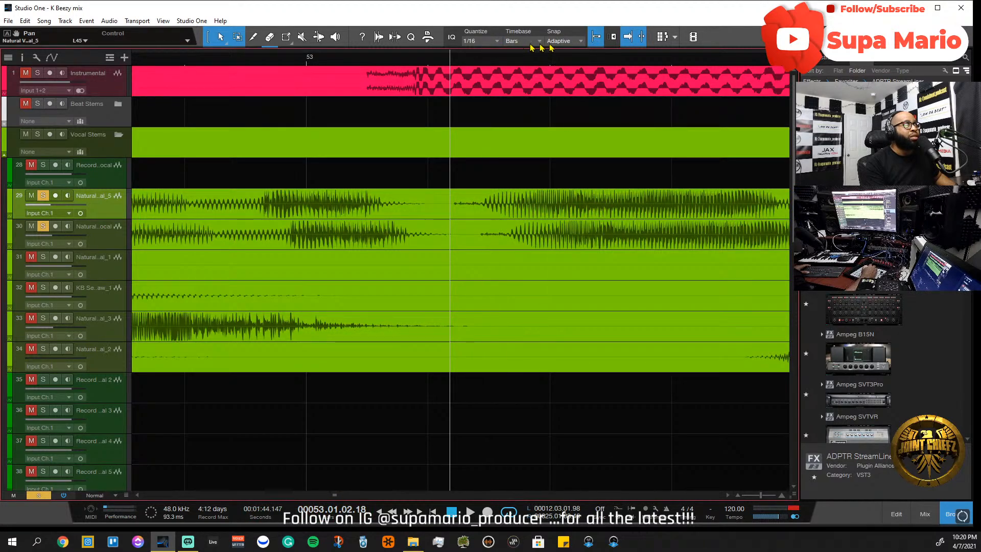
left_click(494, 43)
left_click(628, 60)
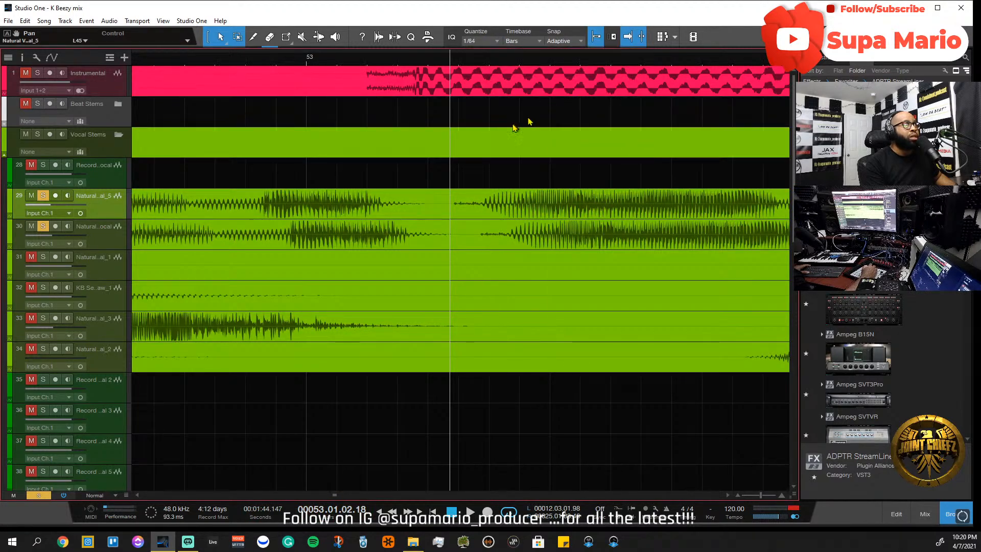
- Compare the phrase starts of the two soloed vocals after bar 53 by placing the playhead at 53.01.02.75 and 53.01.02.25
left_click(460, 62)
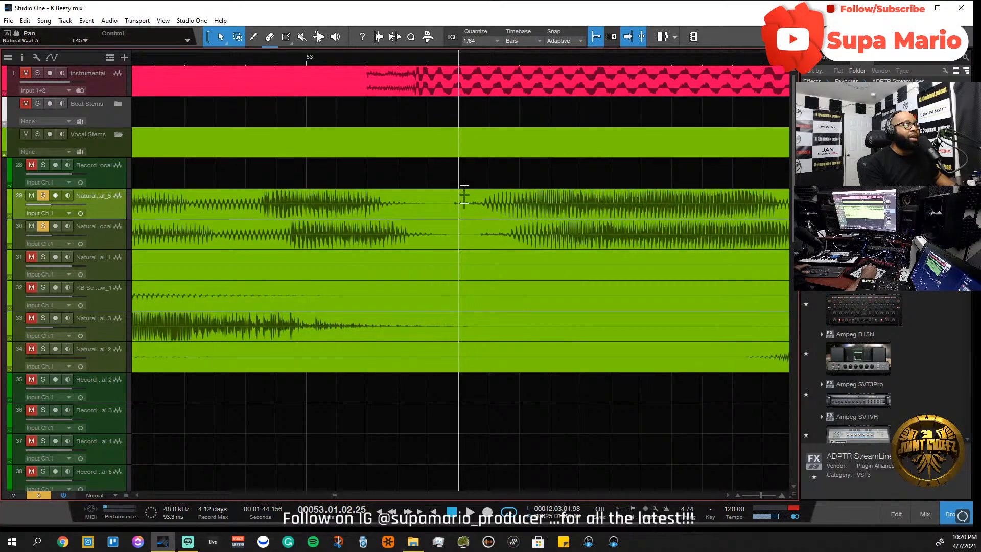
left_click(489, 60)
left_click(519, 64)
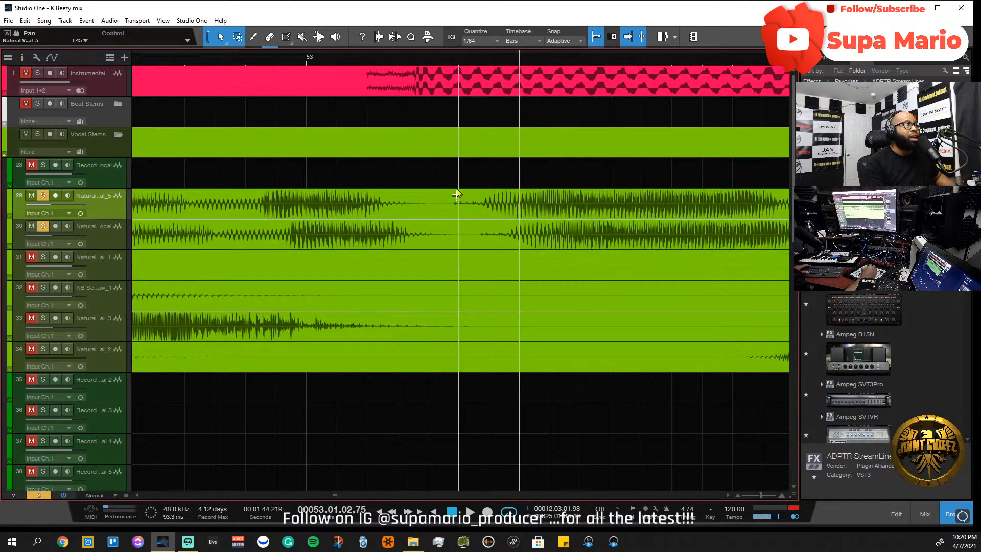
left_click(460, 70)
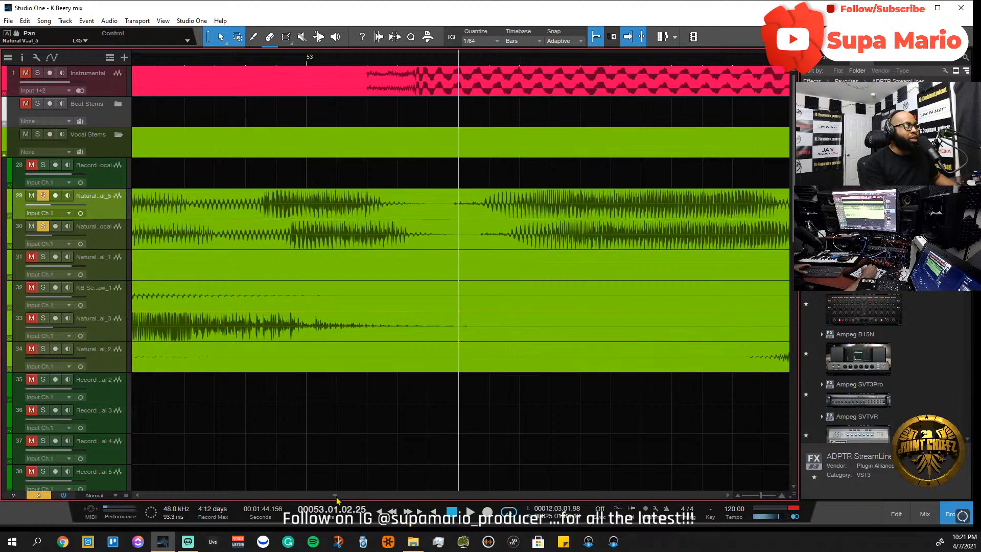
- Inspect how closely the first Natural Vocal_5 and Natural Vocal clips line up around bar 8, with the playhead at 8.01.01.00
scroll(338, 498, "left", 2)
key("w")
key("w")
key("w")
key("w")
key("w")
key("w")
key("w")
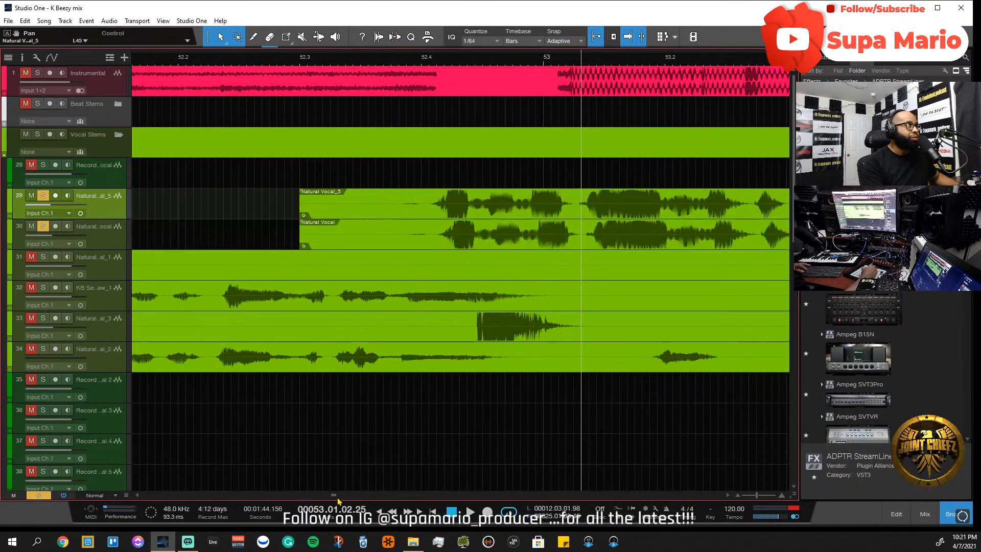
key("w")
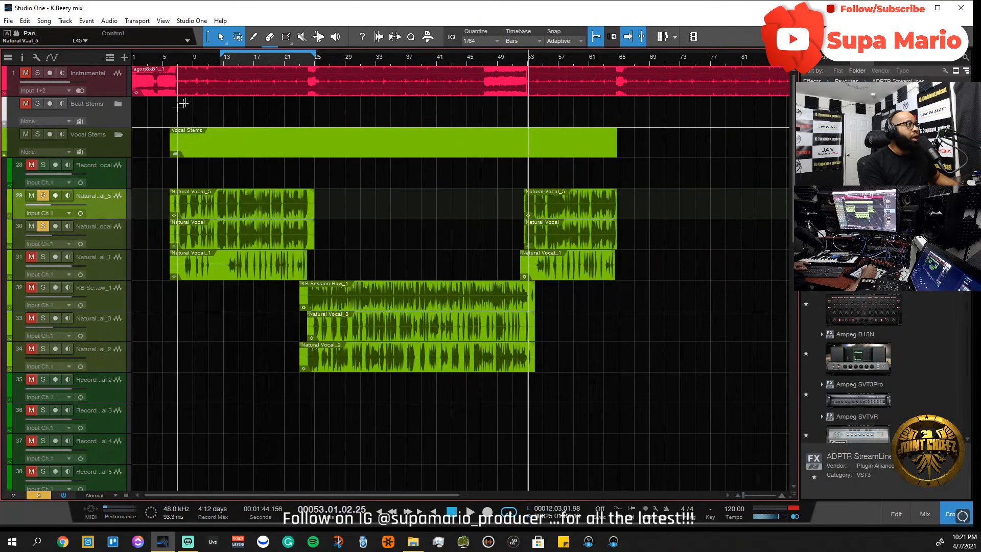
left_click(187, 65)
key("e")
key("e")
key("e")
key("e")
key("e")
key("e")
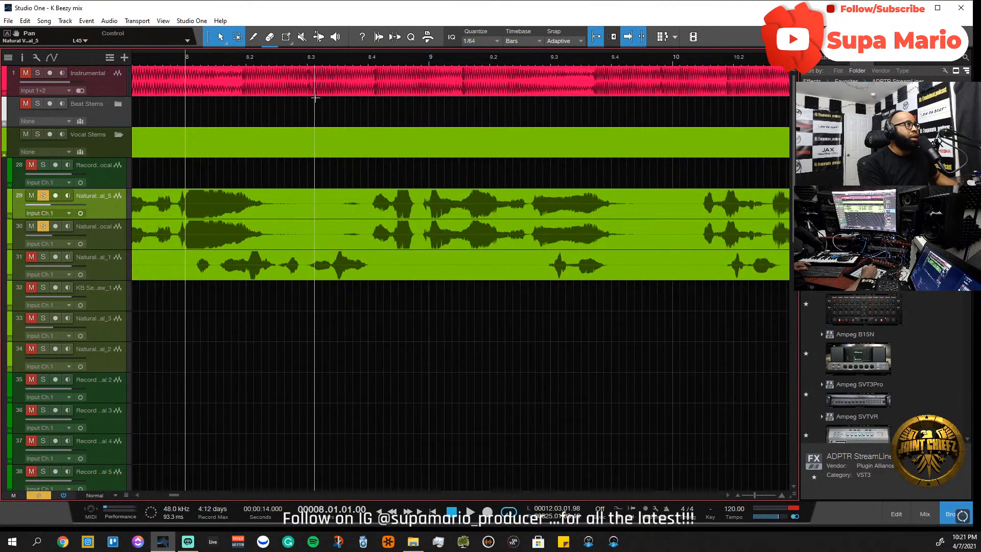
key("e")
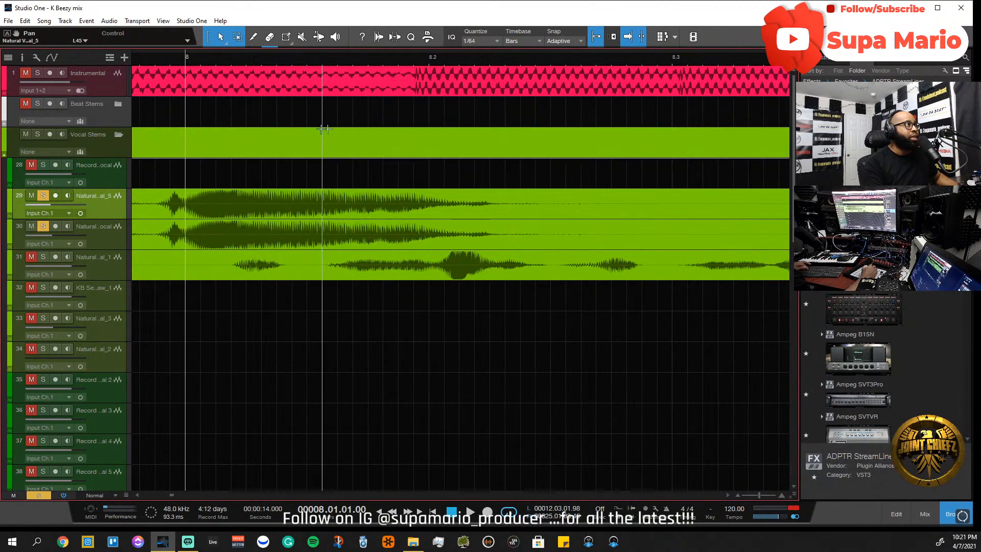
left_click(137, 495)
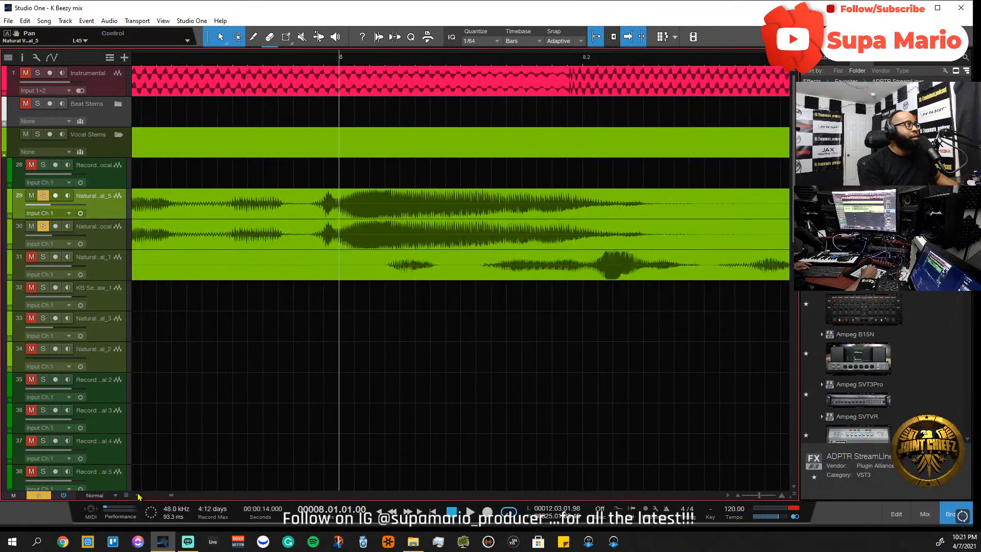
- Inspect the vocal onset after bar 12.2 at close zoom and place the playhead at 12.02.01.65, where the phrase begins
key("w")
key("w")
key("w")
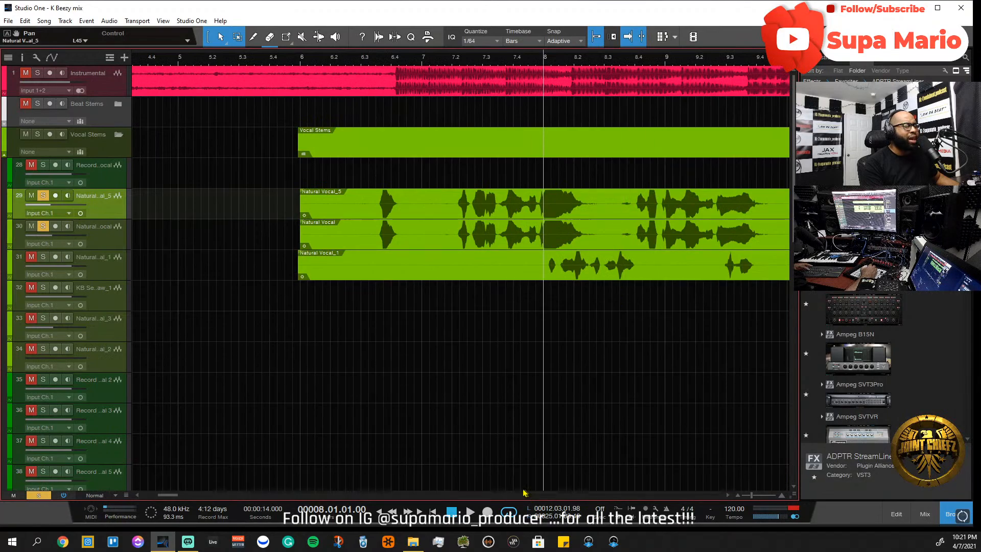
left_click_drag(166, 495, 179, 498)
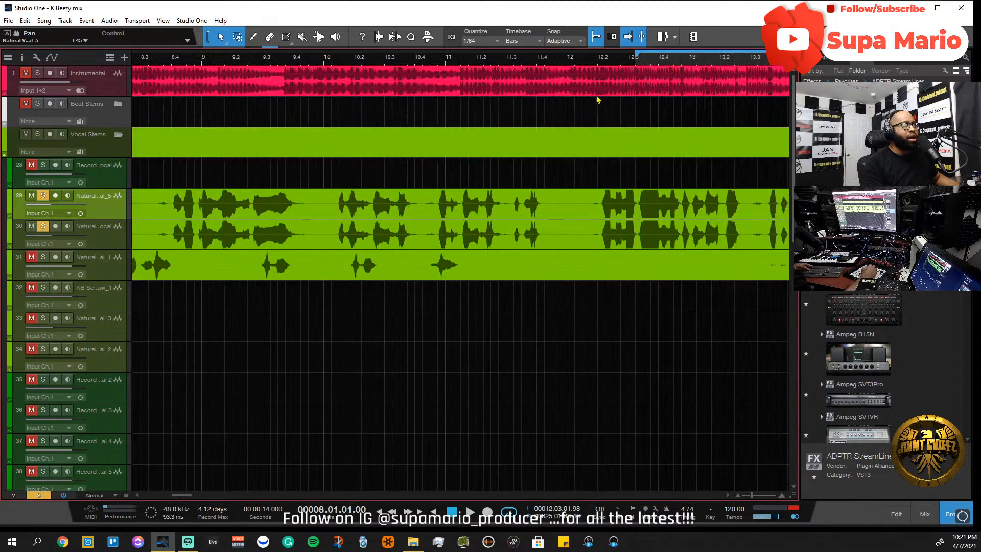
key("e")
key("e")
key("e")
key("e")
key("e")
key("e")
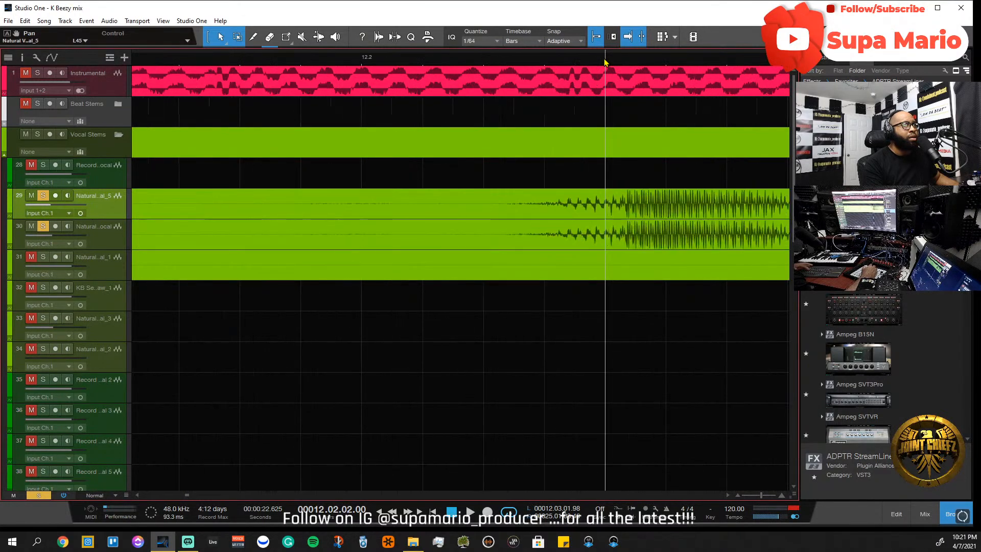
left_click(421, 66)
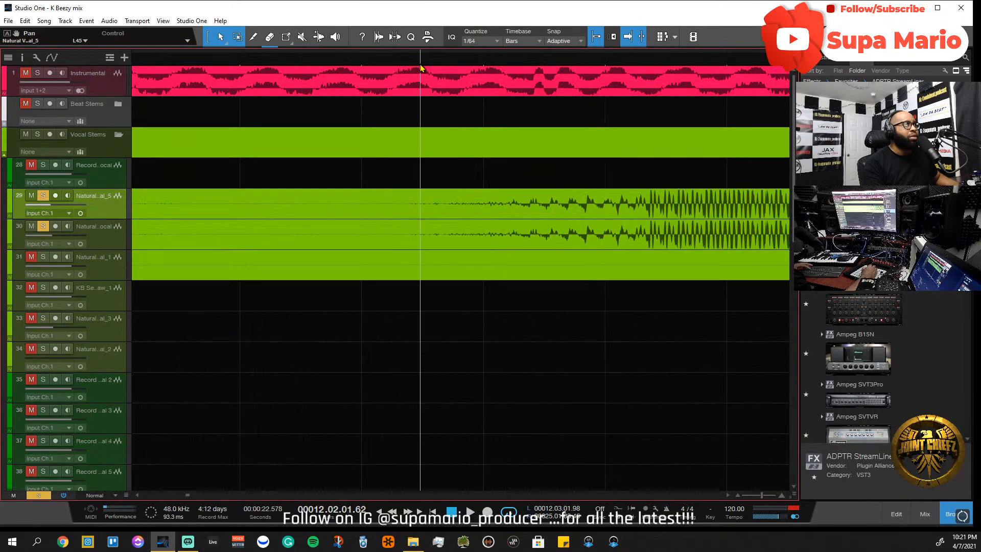
left_click(434, 67)
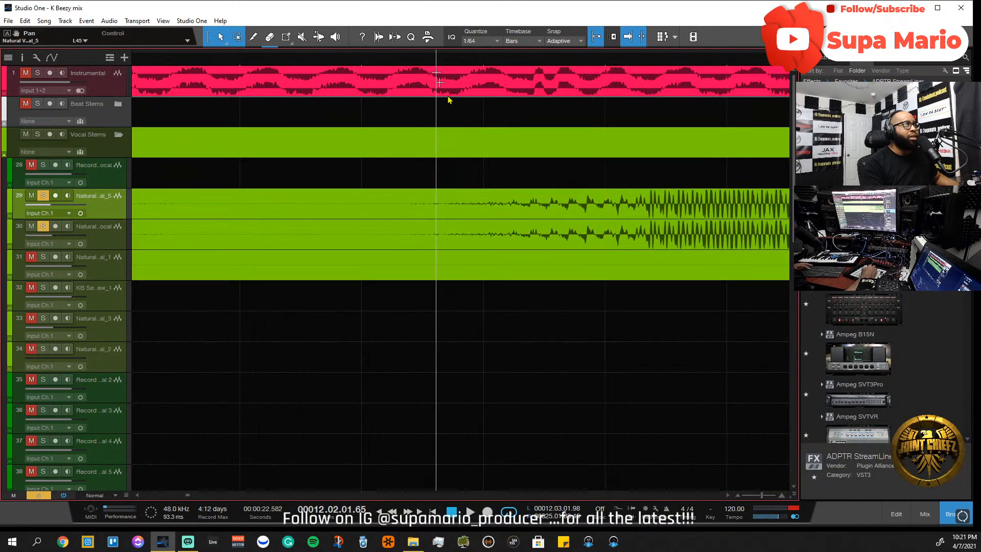
- Shift the first Natural Vocal clip slightly later so that it starts at 6.01.01.04
left_click(517, 245)
left_click_drag(522, 247, 546, 246)
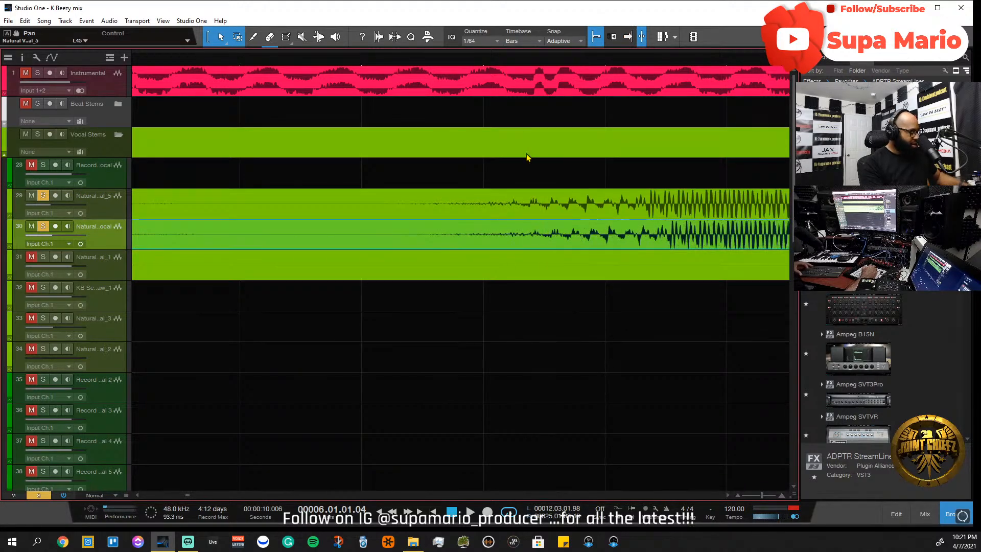
key("w")
key("w")
key("w")
key("w")
key("w")
key("w")
key("w")
key("w")
key("w")
key("w")
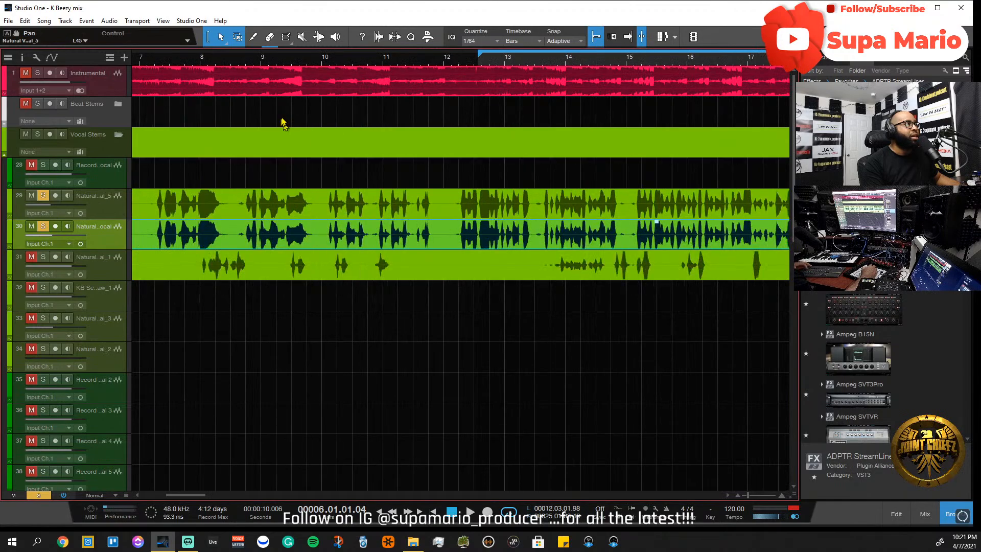
- Play the soloed vocals from just before bar 9 and shift the first Natural Vocal clip a little further behind Natural Vocal_5
left_click(244, 59)
key("space")
key("f")
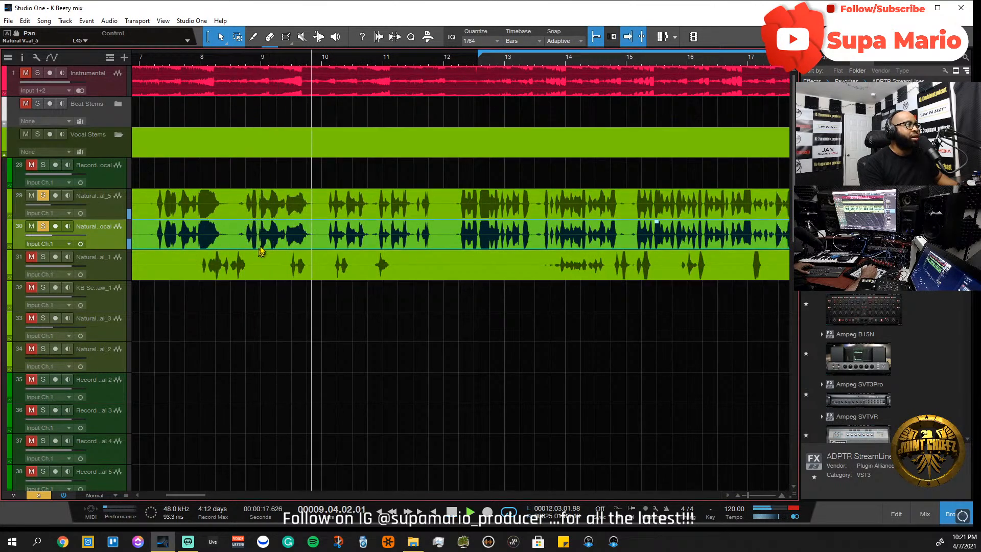
key("e")
key("e")
key("e")
key("e")
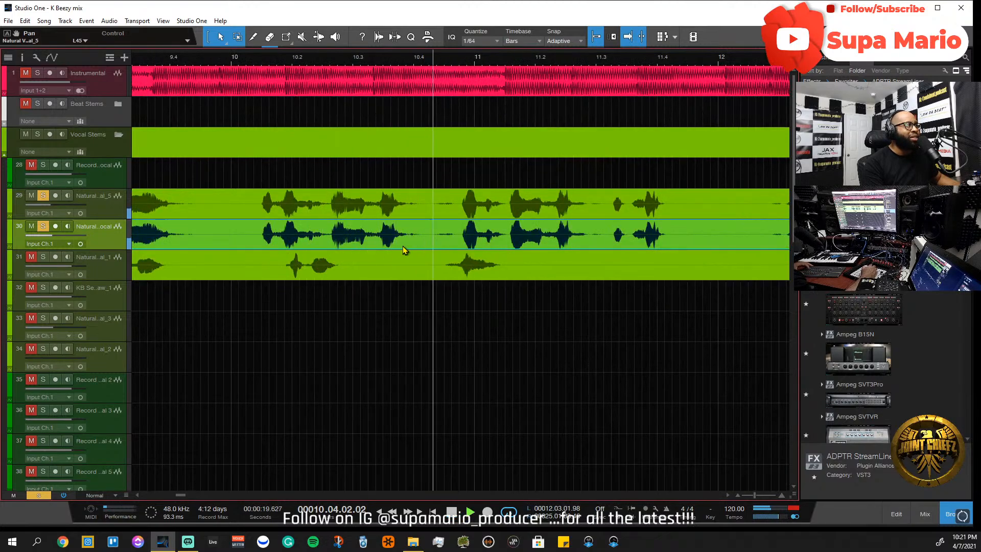
left_click_drag(405, 242, 413, 242)
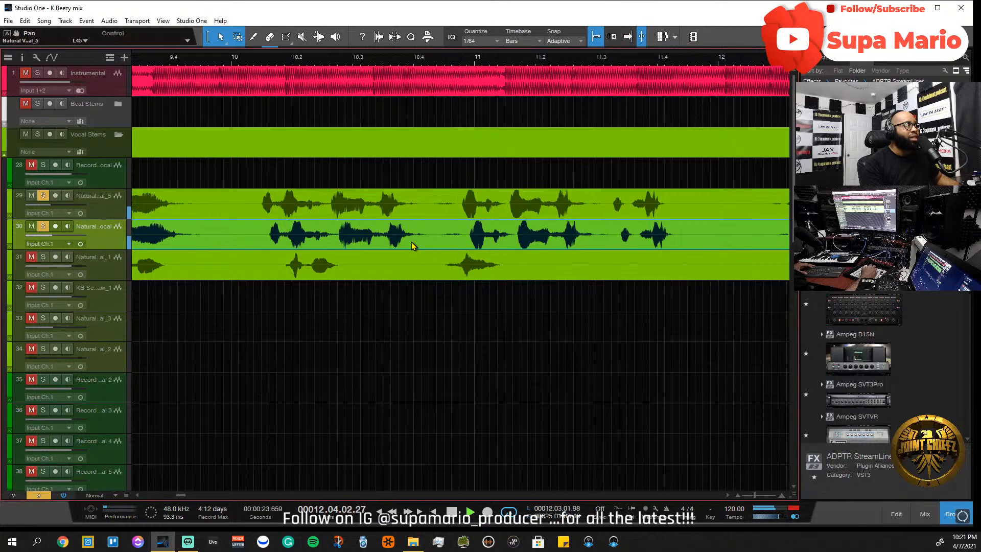
- Replay the two soloed vocals from 12.02.02.50 to check the offset between the doubles
key("w")
key("w")
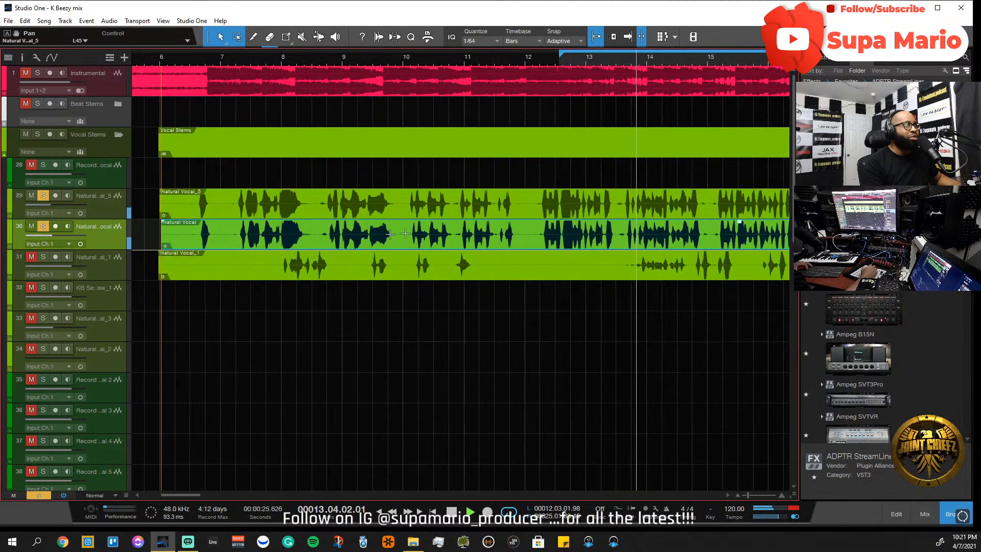
key("space")
left_click(547, 59)
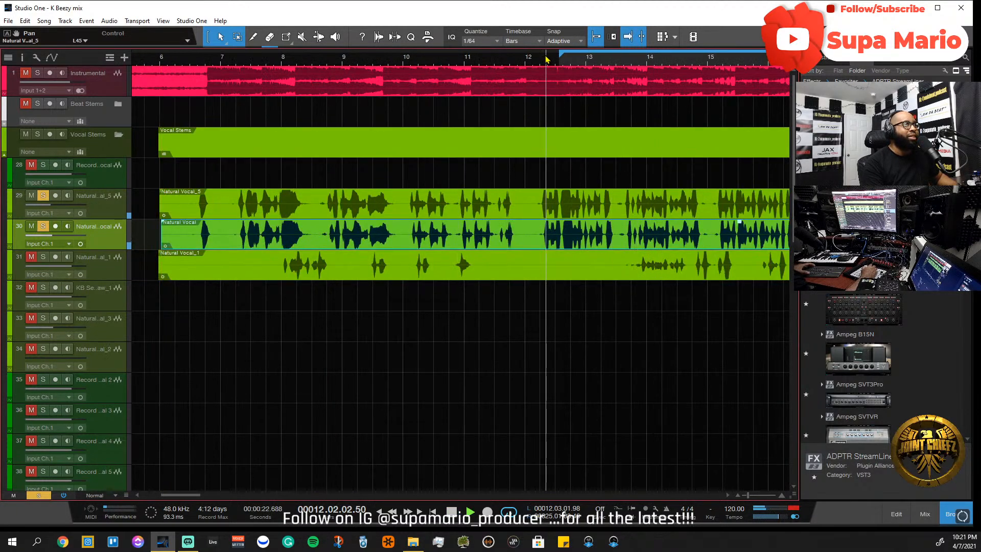
key("space")
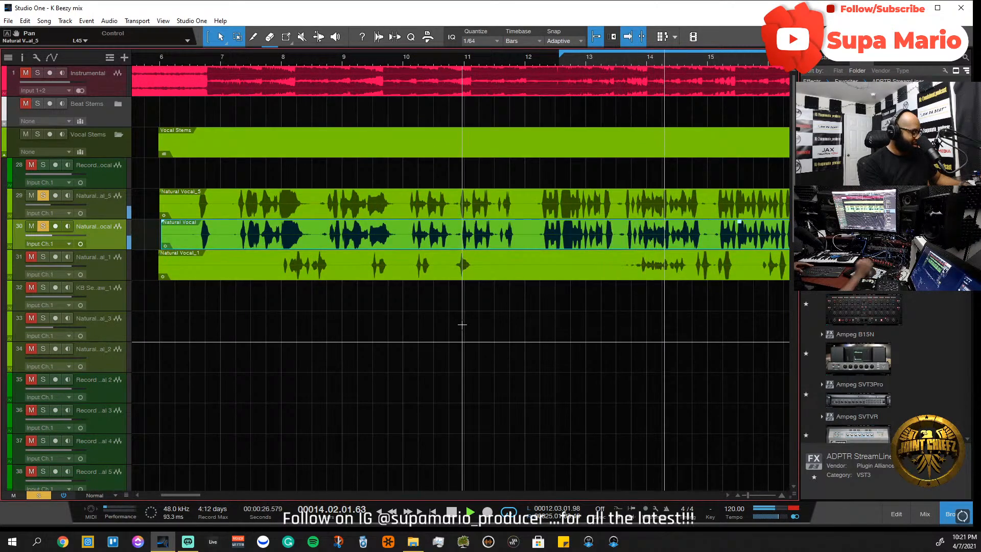
- Play the second set of vocal clips from bar 54, zoomed in on the two soloed waveforms
key("w")
key("w")
key("w")
key("w")
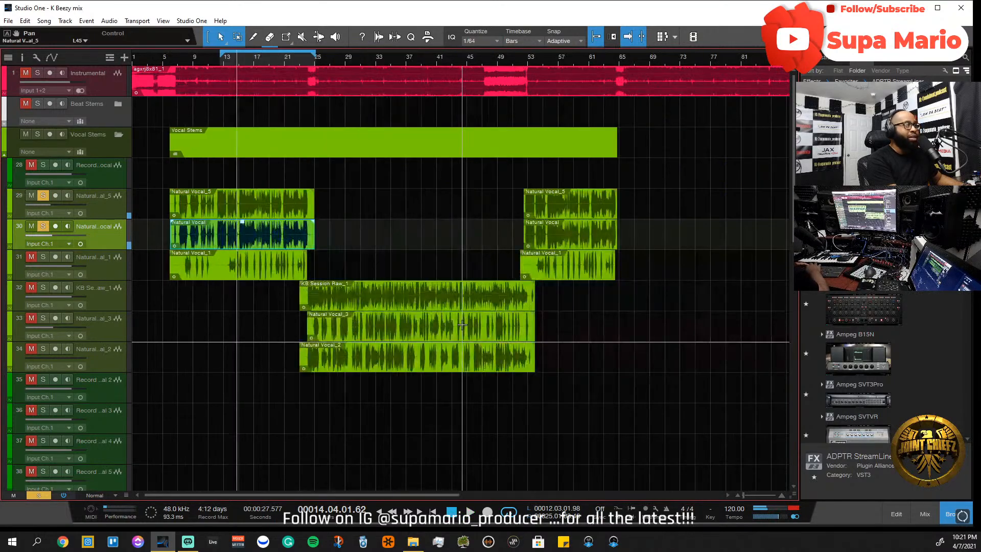
left_click(352, 64)
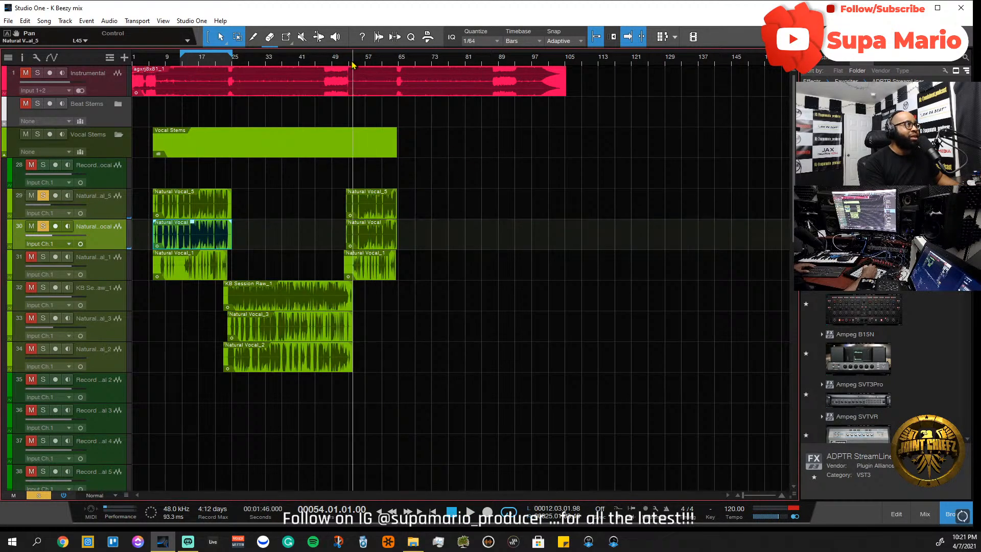
key("e")
key("e")
key("e")
key("e")
key("e")
key("e")
key("e")
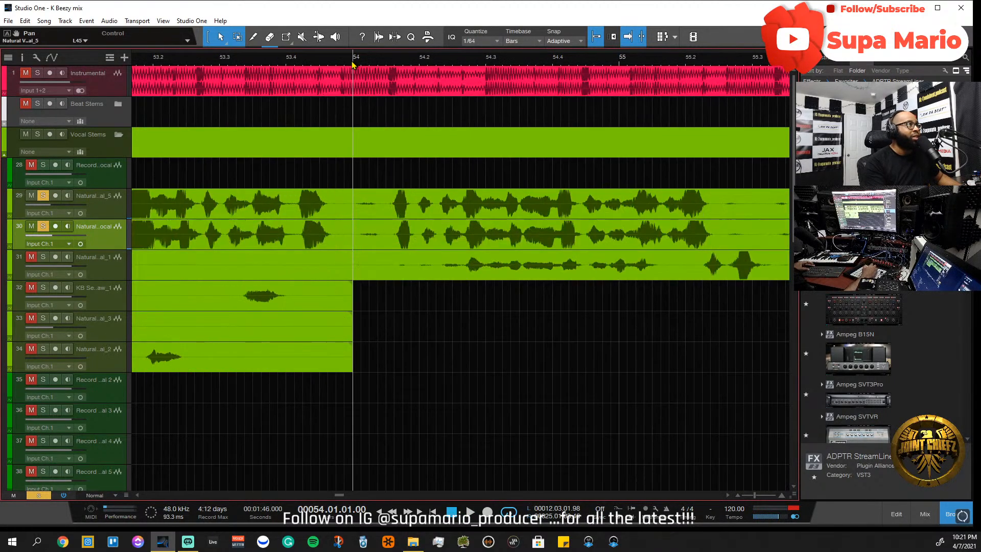
key("space")
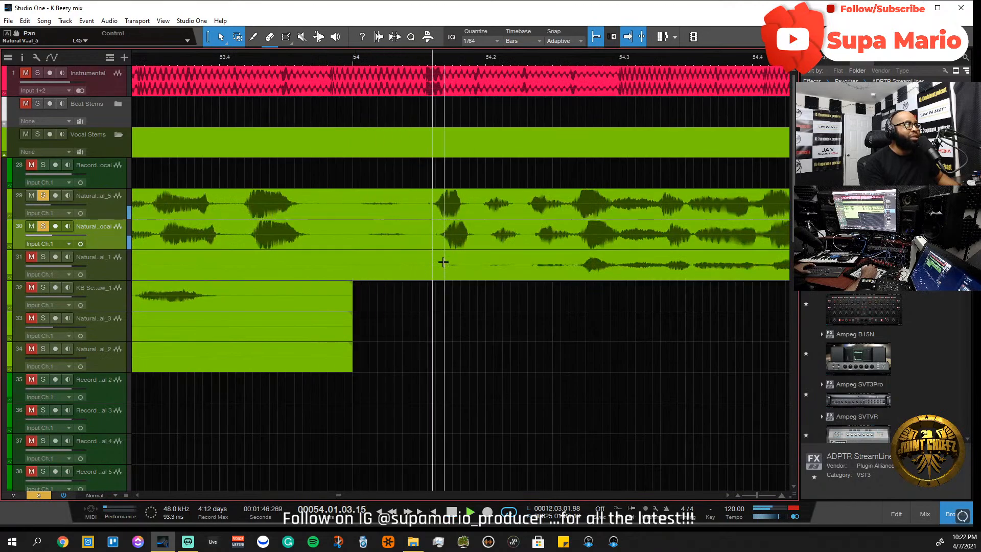
- Turn off snapping and move the second Natural Vocal clip earlier to line up with Natural Vocal_5 just after bar 54
left_click(437, 64)
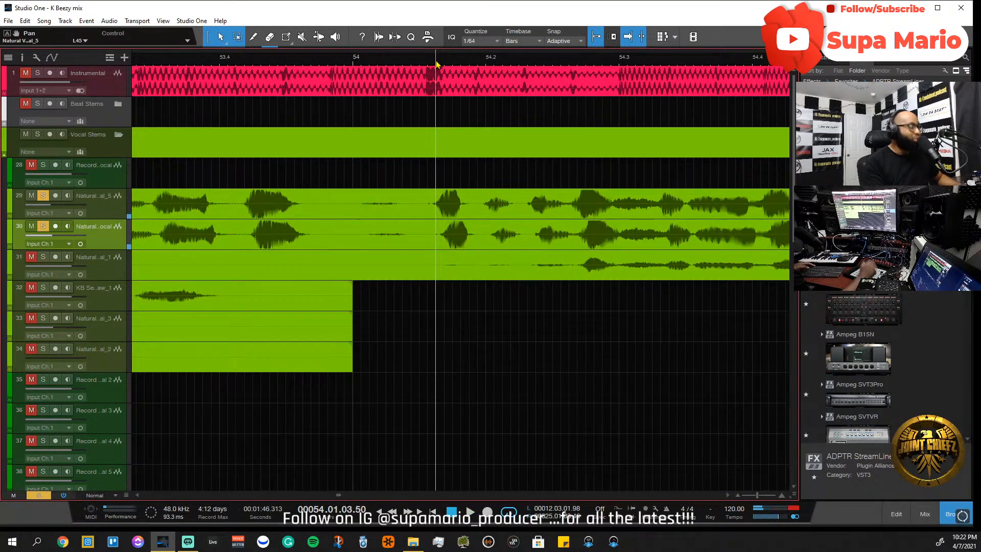
key("e")
key("e")
key("e")
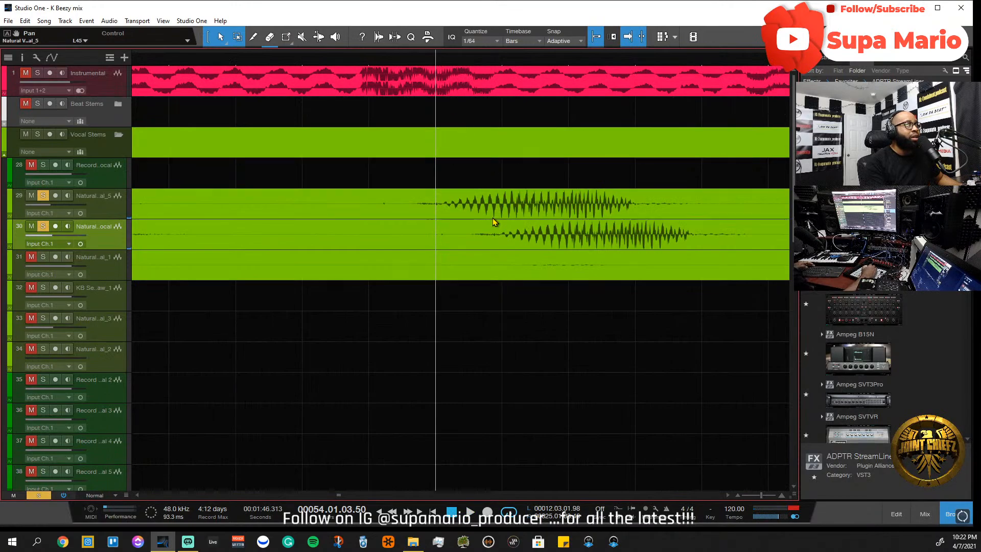
left_click_drag(494, 237, 442, 243)
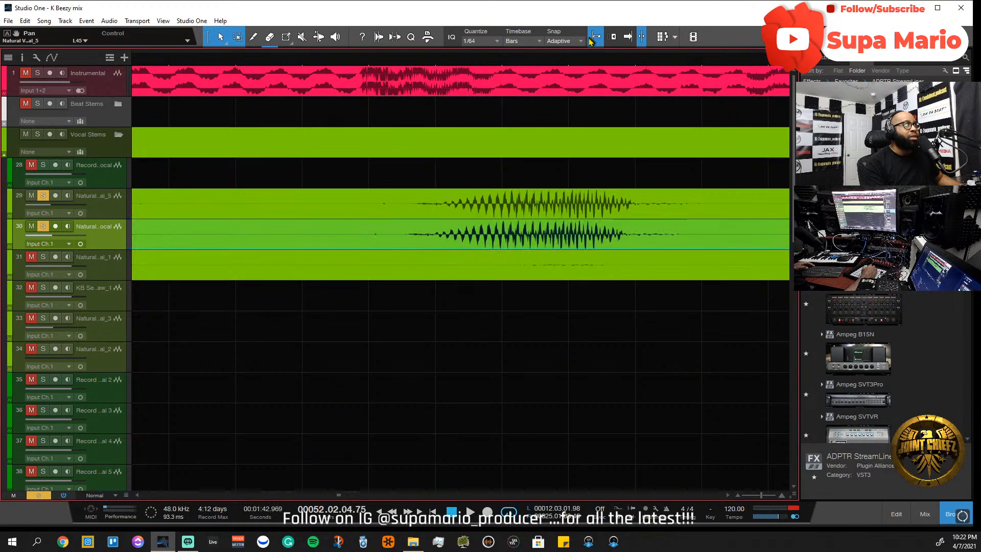
left_click_drag(402, 243, 409, 242)
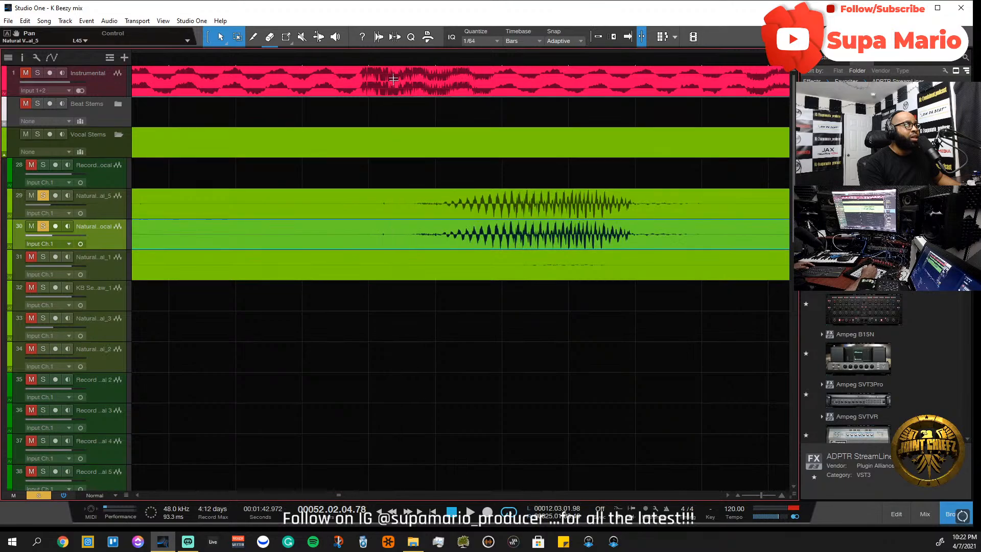
- Fine-tune the second Natural Vocal clip against Natural Vocal_5 at close zoom, with its start at 52.02.04.78
scroll(389, 60, "up", 5)
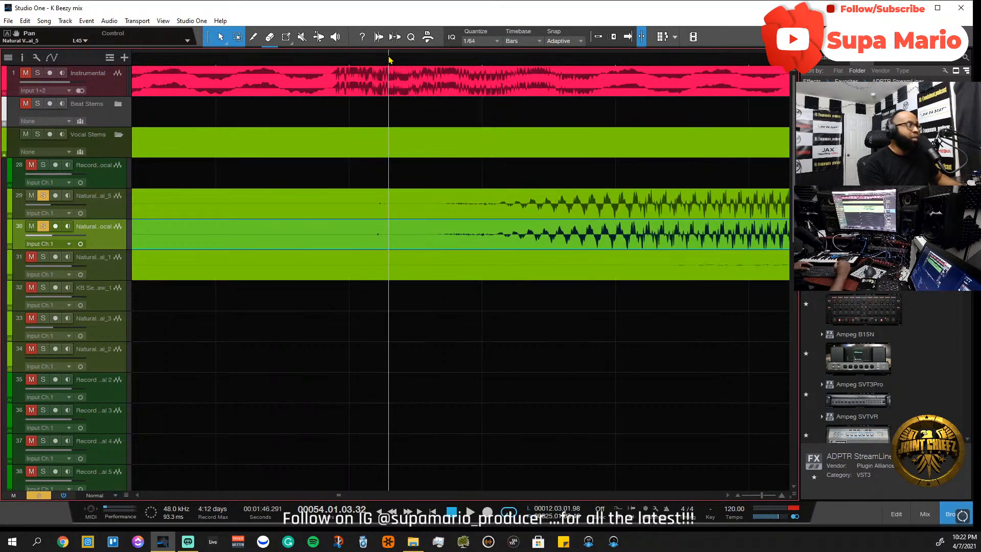
left_click_drag(327, 247, 339, 242)
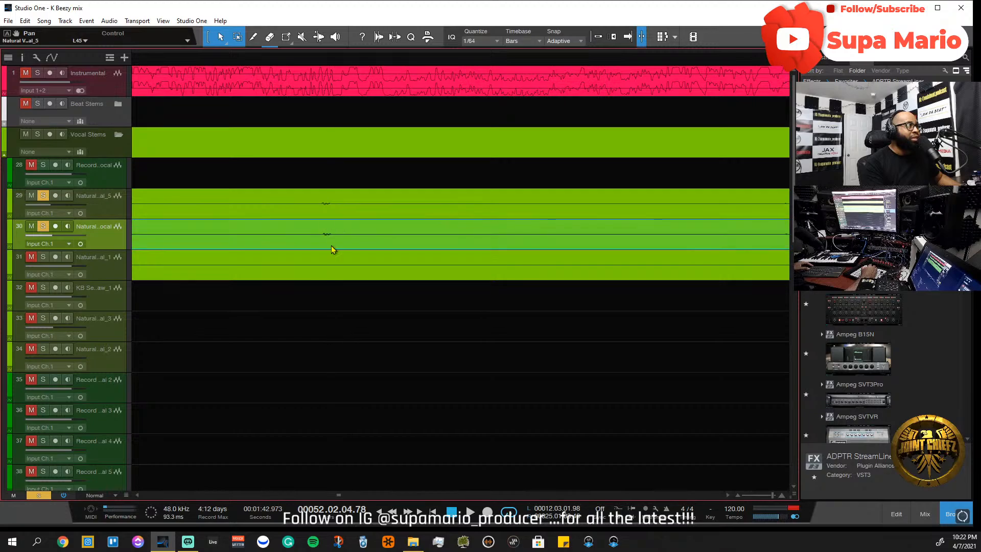
scroll(375, 242, "down", 10)
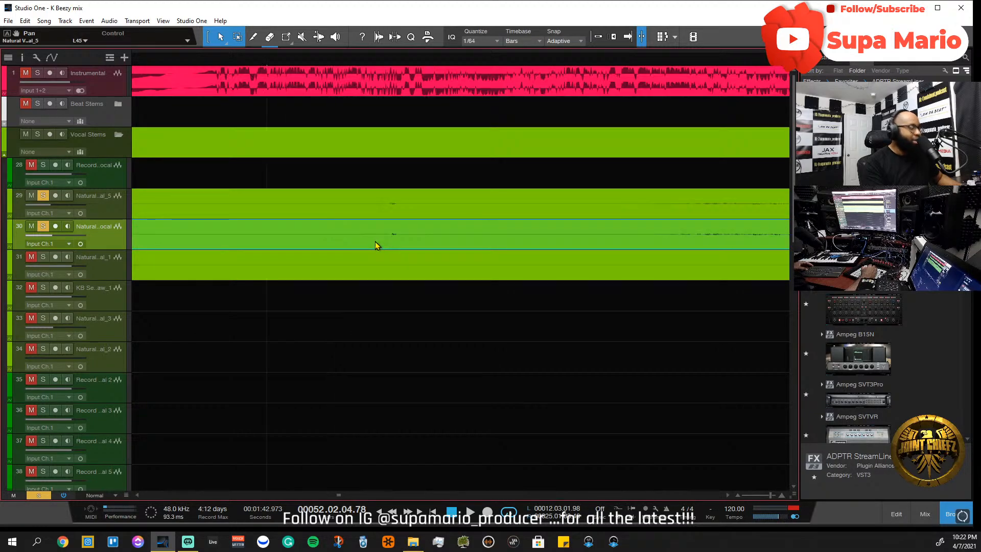
scroll(581, 242, "down", 2)
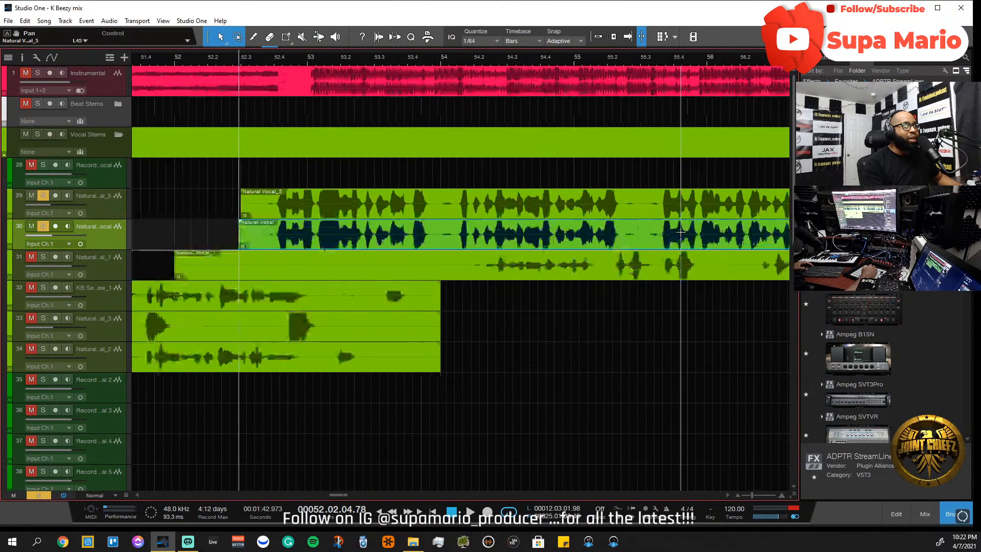
- Play the two soloed vocals from the clip start, nudge the second Natural Vocal clip slightly later and resume playback
key("space")
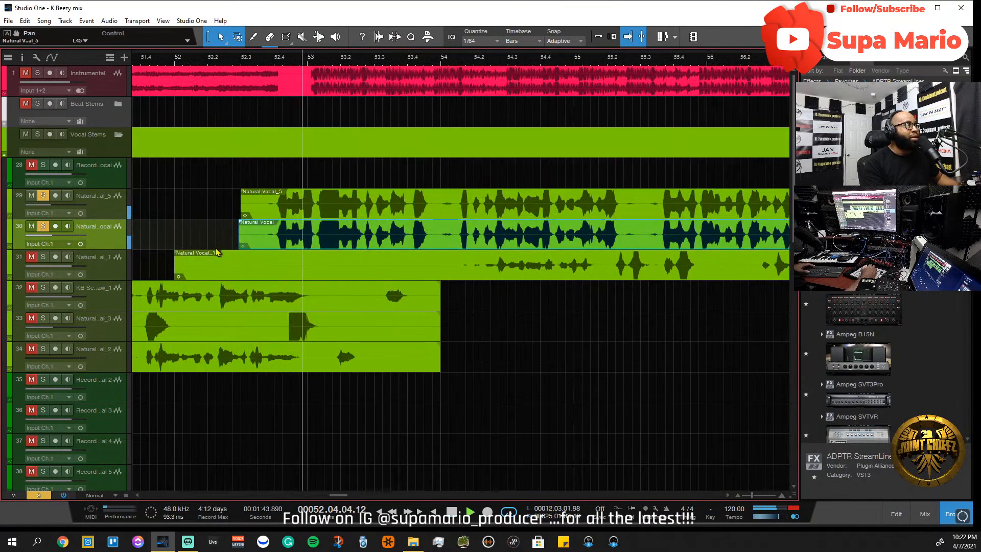
key("space")
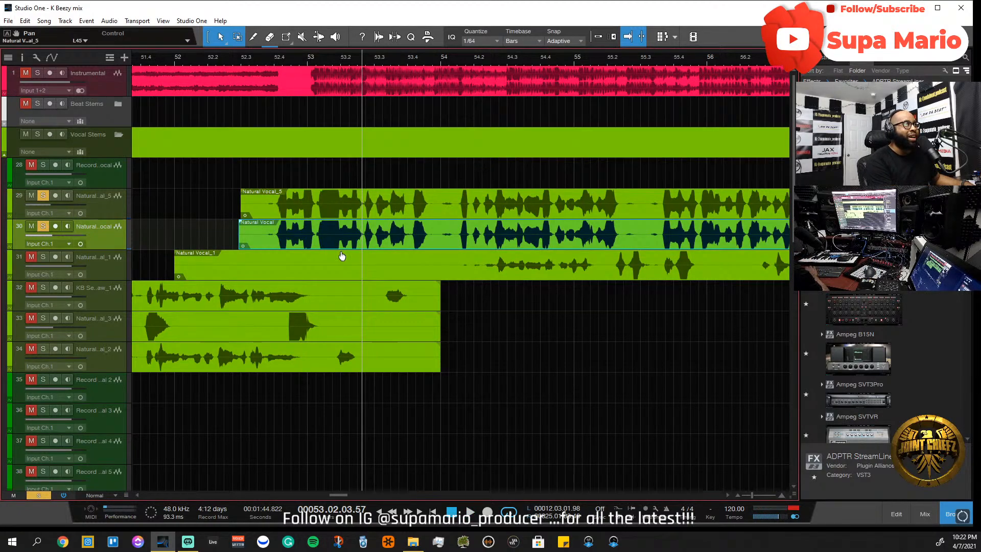
key("alt+Right")
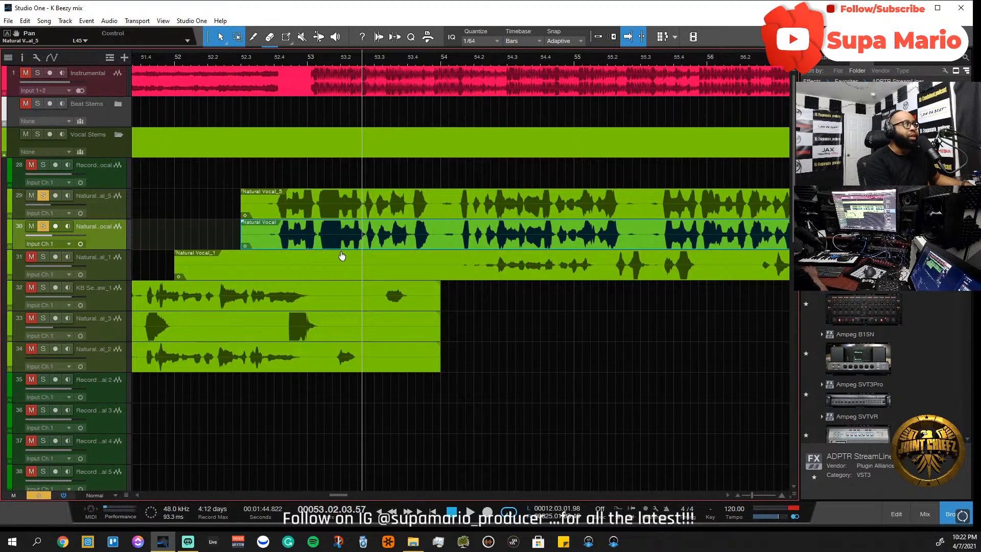
scroll(419, 133, "left", 3)
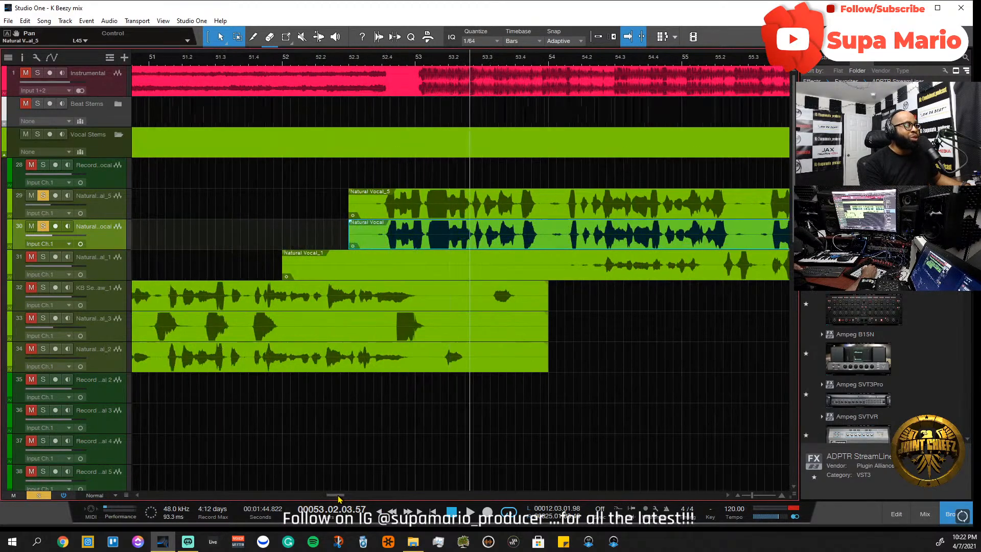
key("space")
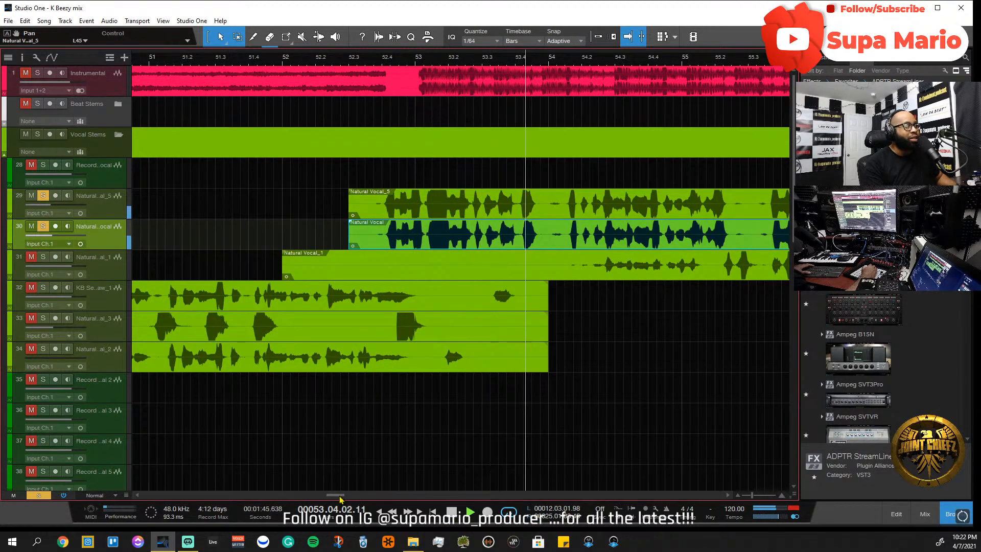
- Play the first set of soloed vocal doubles from shortly before bar 7 for comparison
left_click_drag(335, 495, 165, 509)
key("space")
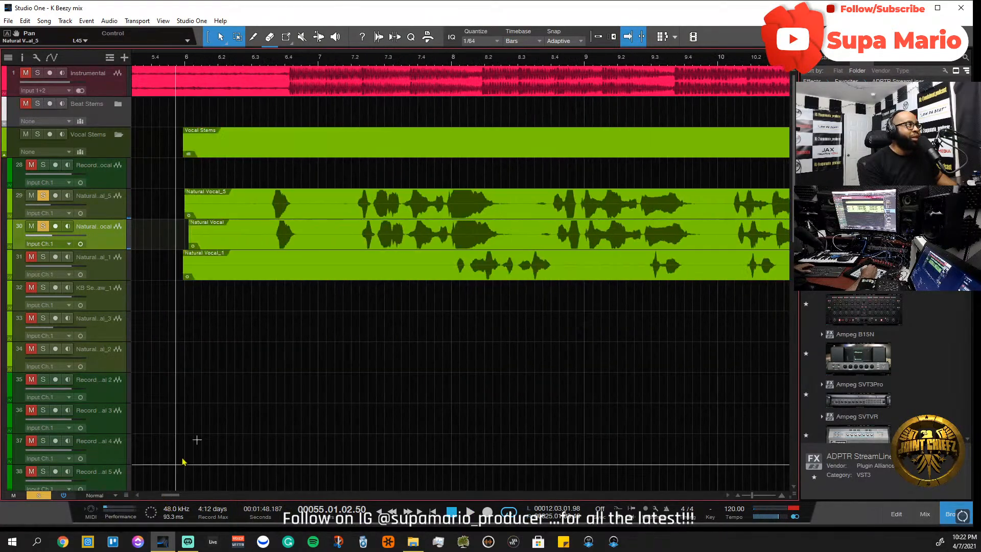
left_click(276, 61)
key("space")
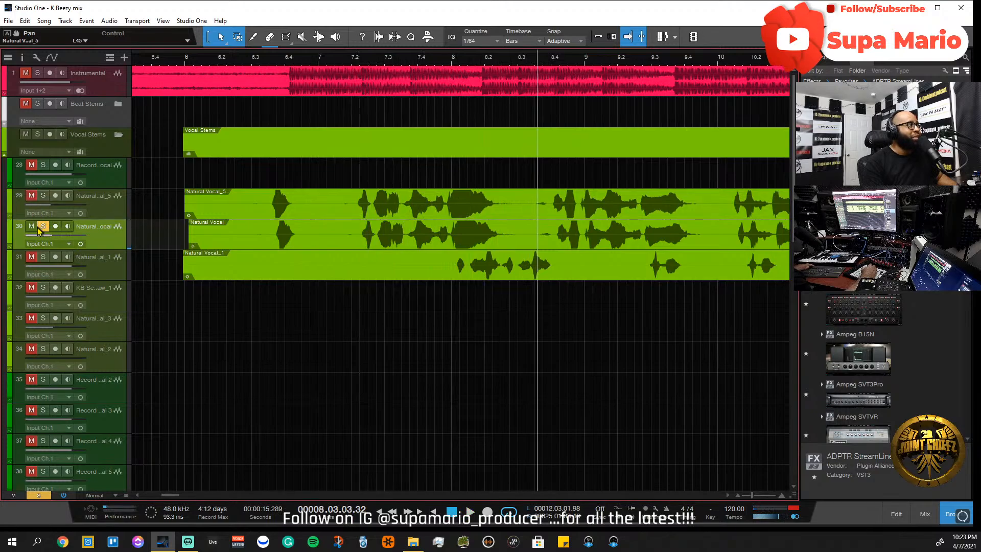
- Turn off solo on both doubled vocals and recolor Natural Vocal track 30 purple
left_click(114, 206)
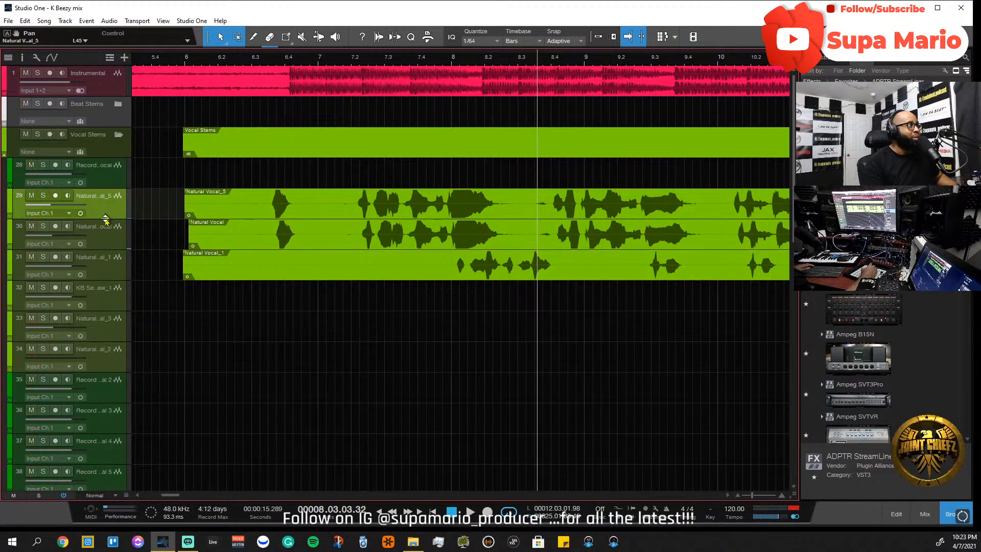
left_click(107, 228)
right_click(107, 228)
left_click(10, 234)
left_click(10, 234)
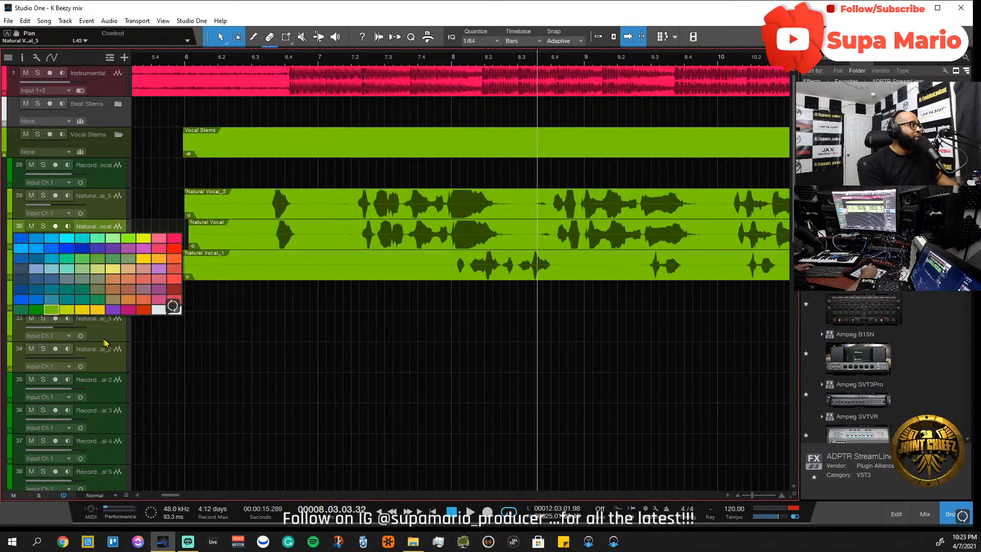
left_click(113, 309)
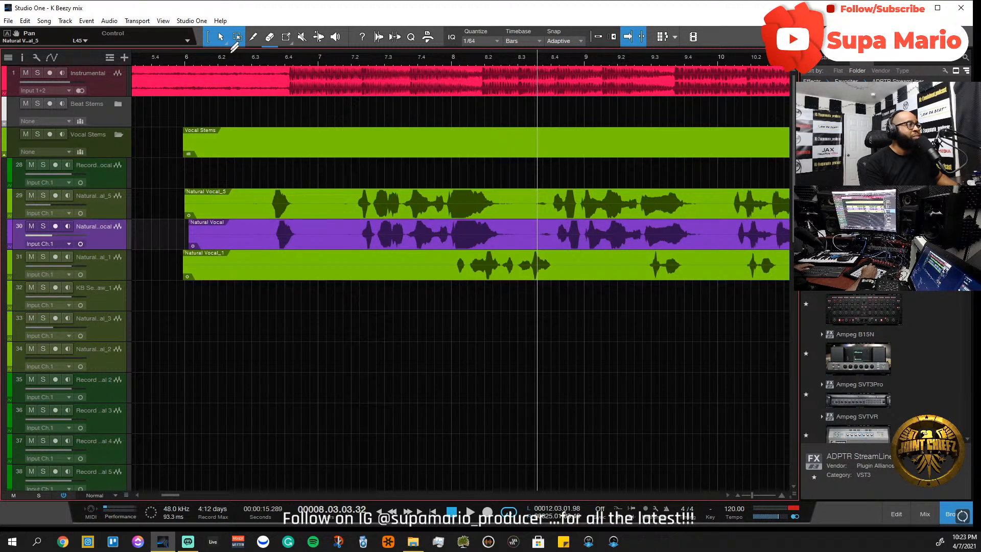
- Play the vocals with the instrumental from bar 7 and mute the Natural Vocal_1 track
left_click(326, 60)
key("w")
key("w")
key("w")
key("w")
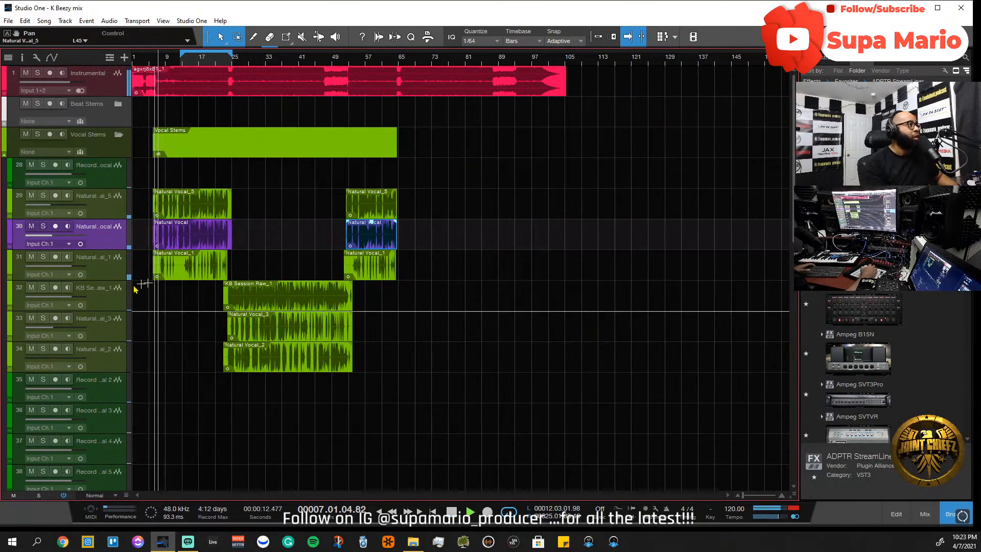
left_click(34, 257)
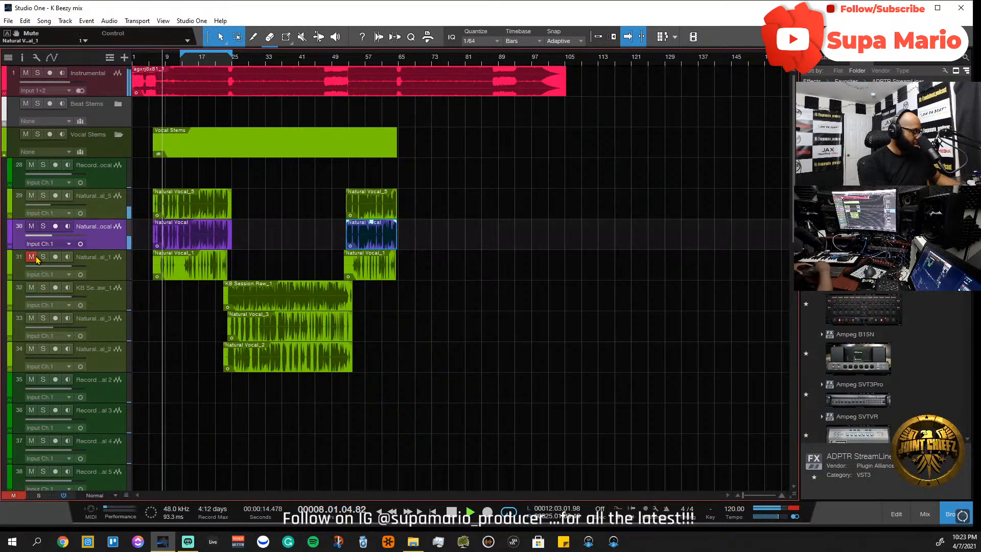
key("e")
key("e")
key("e")
key("e")
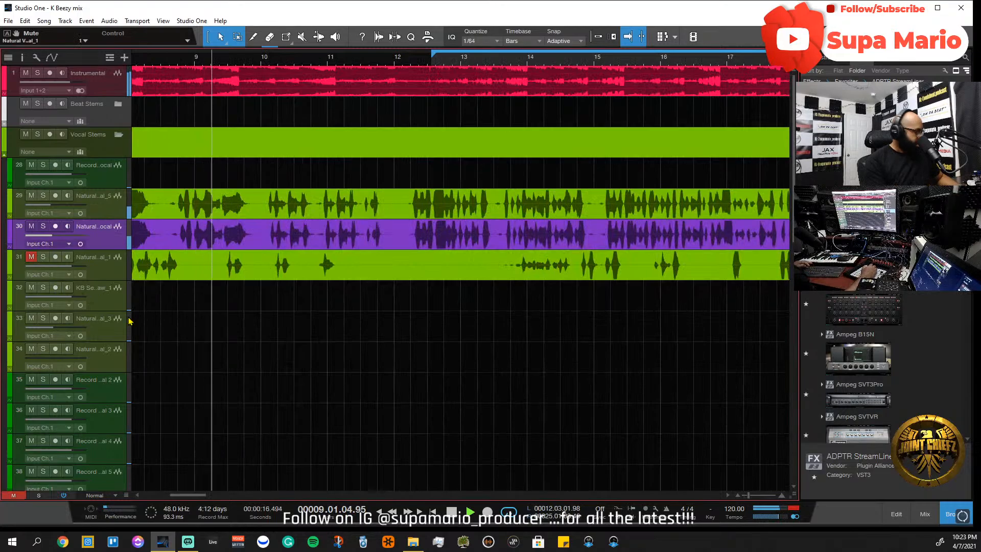
- Show the mixer and center the pan of the Natural Vocal_5 and Natural Vocal channels, briefly soloing Natural Vocal_5
key("F3")
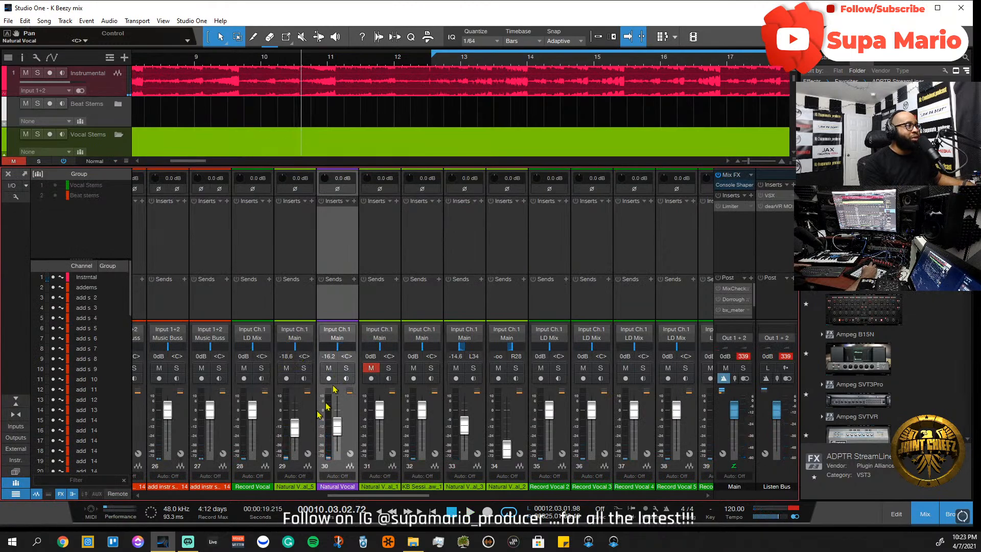
left_click(304, 369)
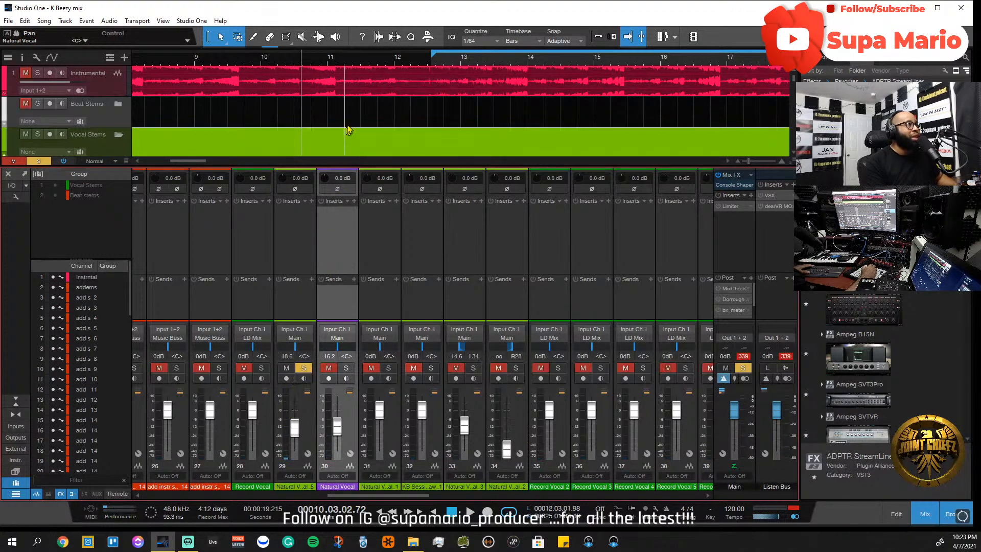
scroll(351, 124, "down", 10)
scroll(351, 124, "down", 1)
left_click(305, 369)
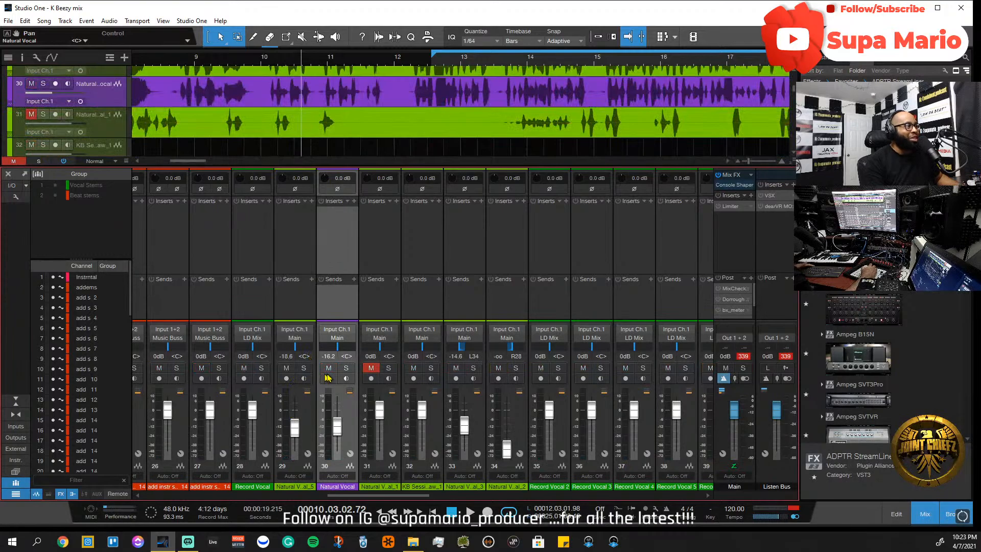
- Play the mix with the Natural Vocal channel muted and raise the Natural Vocal_5 fader to -2.8 dB
key("space")
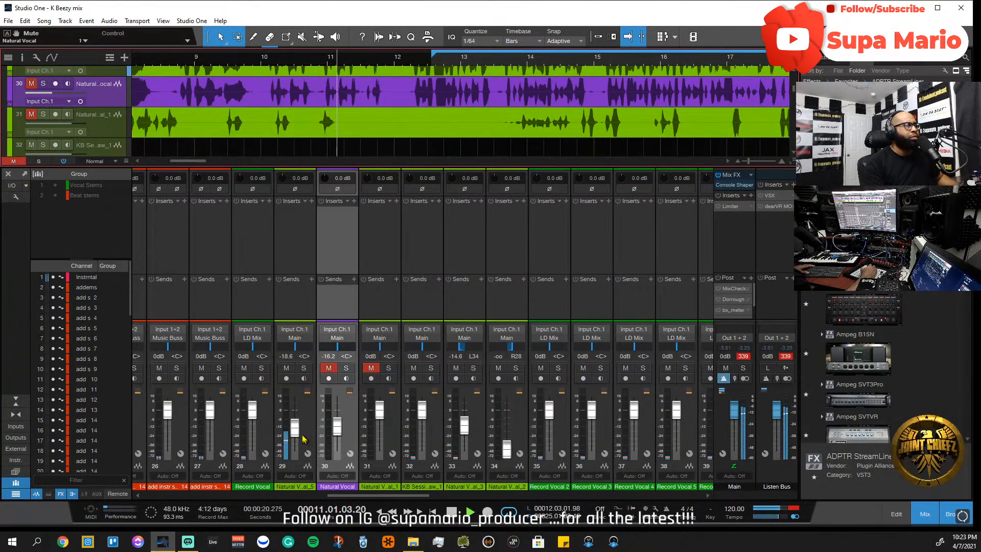
left_click_drag(296, 431, 299, 418)
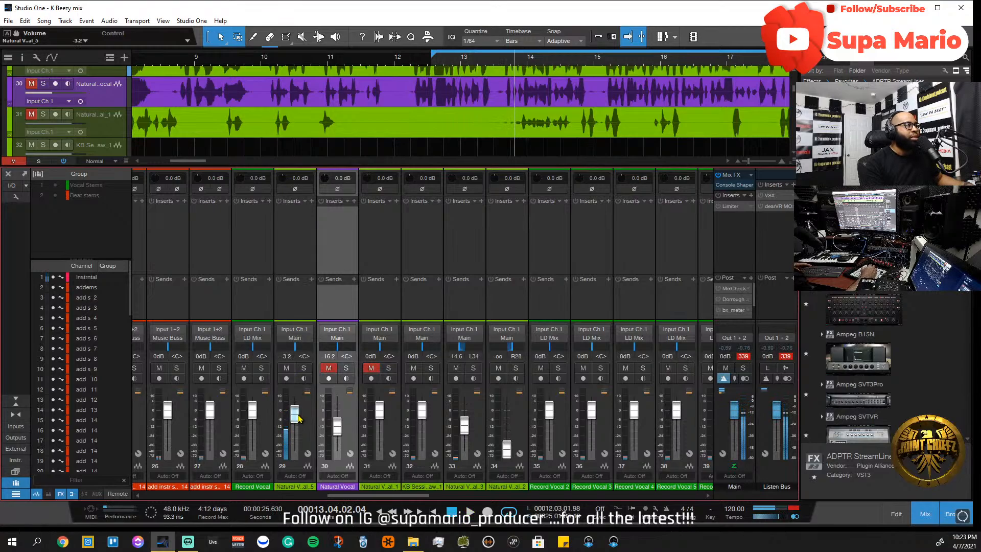
- Inspect the loud Natural Vocal_5 passage around bar 12.4 and open its clip in the audio editor
scroll(451, 70, "up", 2)
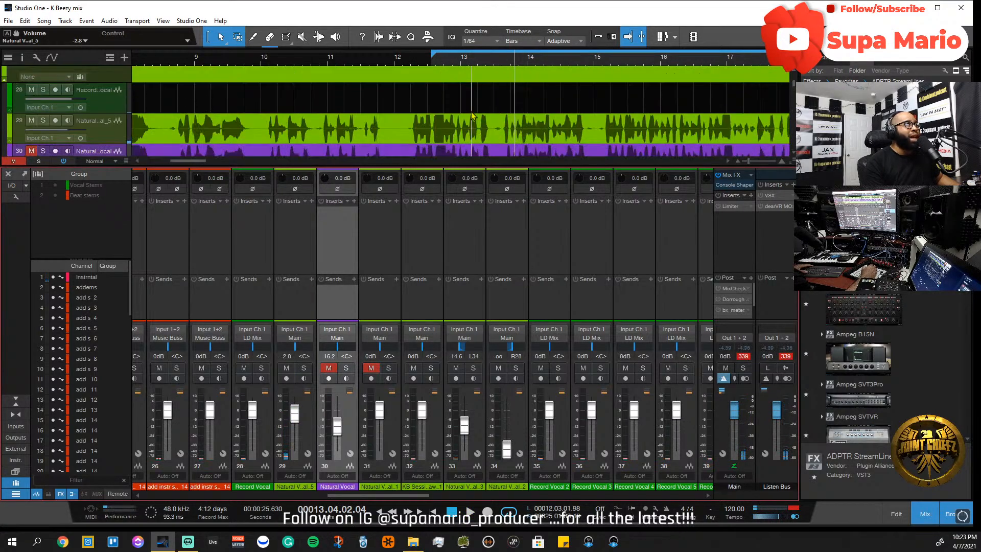
scroll(445, 61, "up", 4)
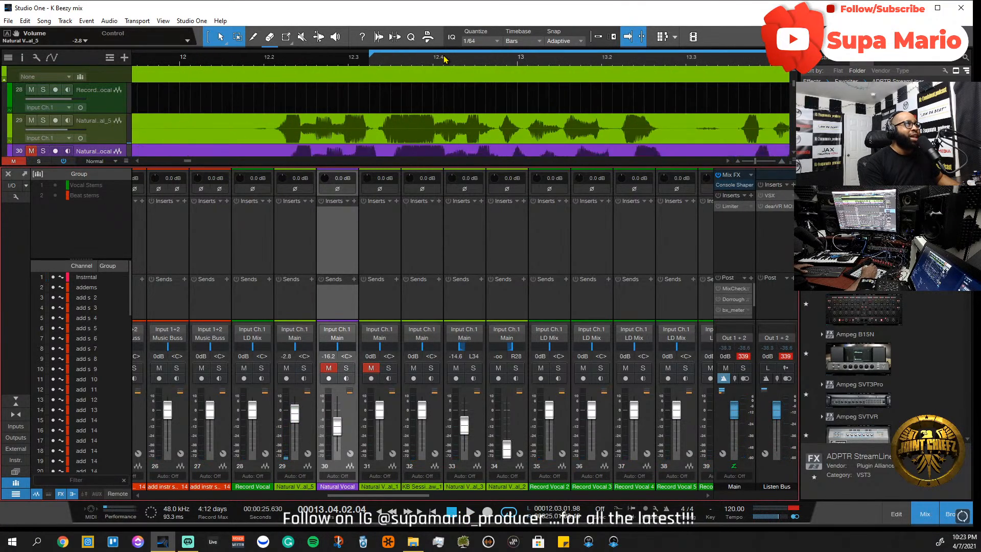
key("e")
key("e")
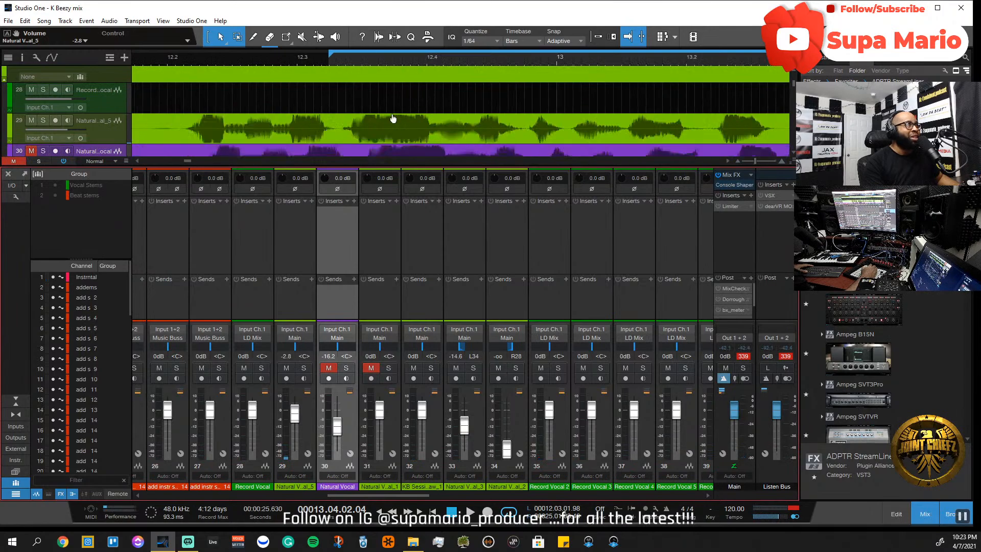
scroll(333, 67, "down", 2)
scroll(332, 67, "down", 2)
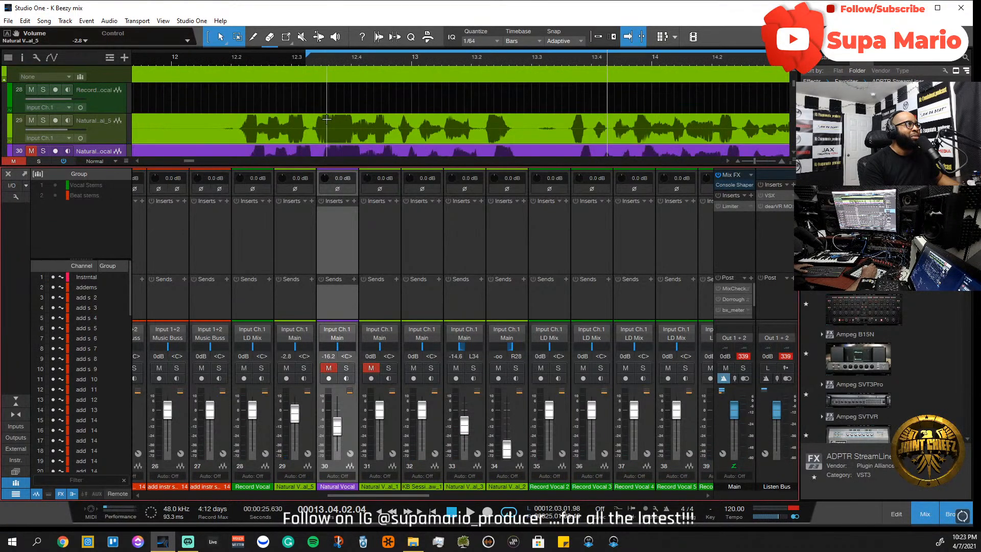
double_click(352, 130)
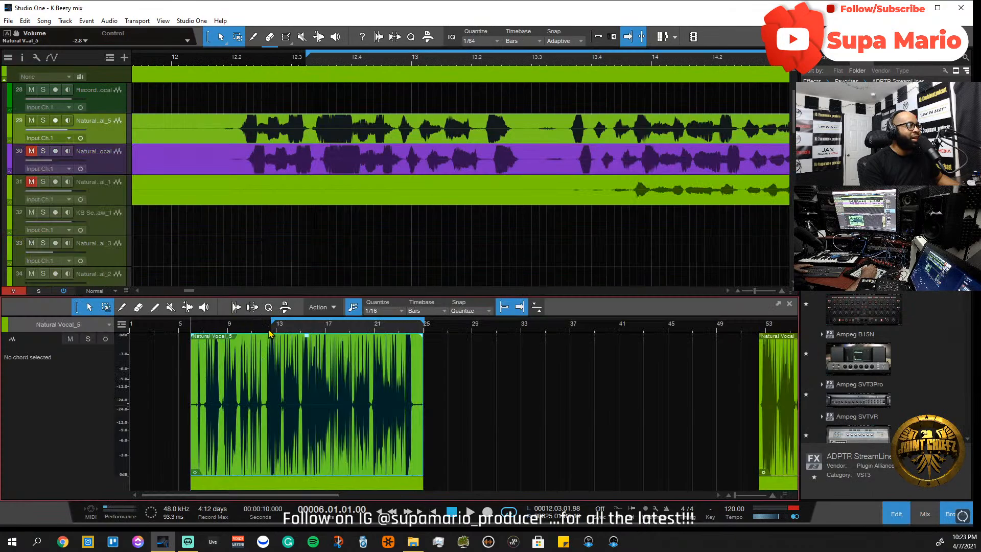
- Examine the peaks in the Natural Vocal_5 waveform near 12.4 and 23.3, placing the playback cursor at 23.03.03.00
scroll(272, 328, "up", 7)
scroll(339, 338, "down", 4)
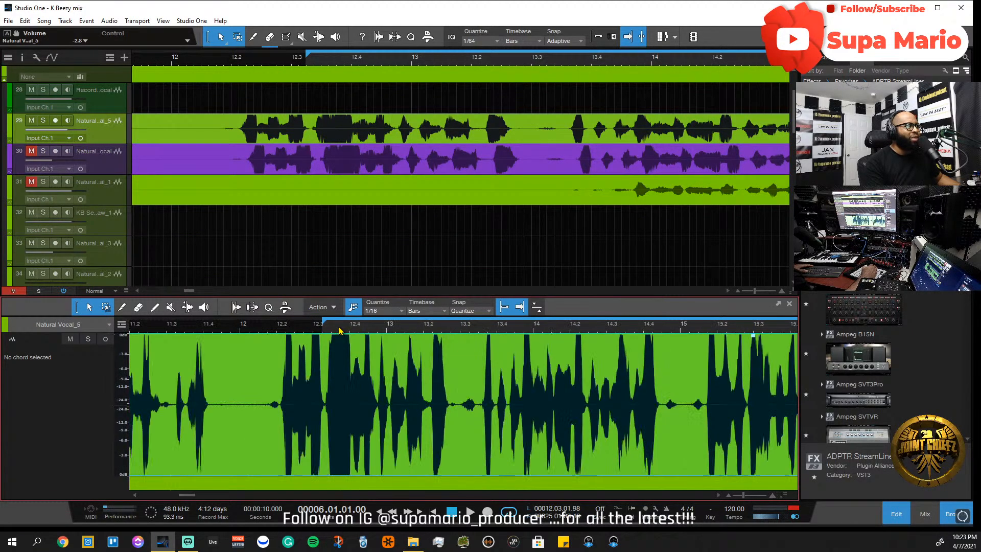
scroll(342, 340, "down", 3)
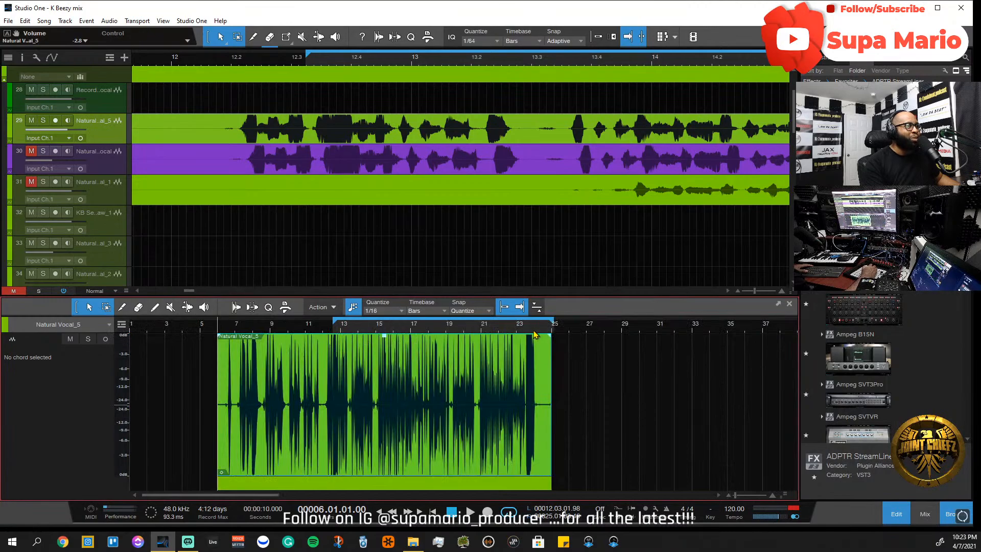
scroll(531, 332, "up", 7)
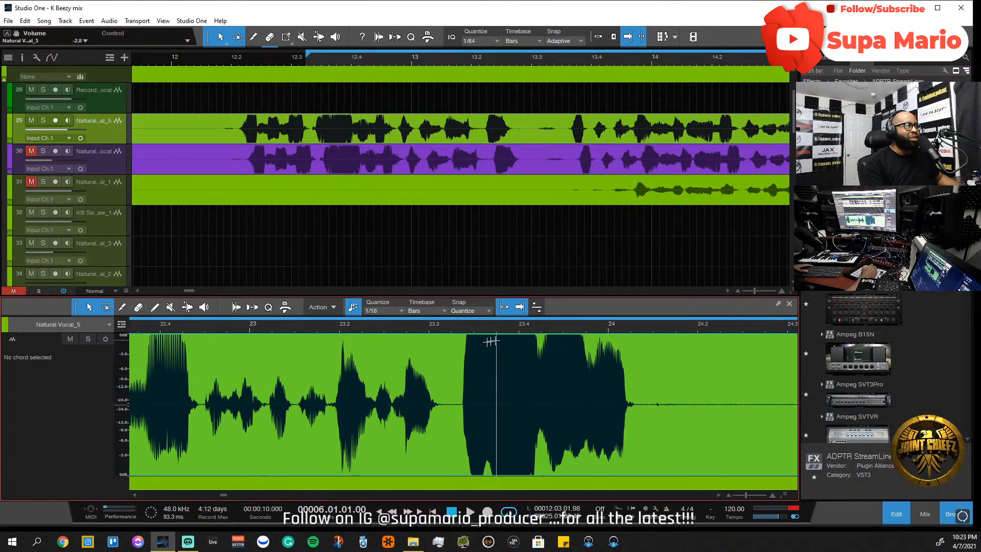
left_click(466, 331)
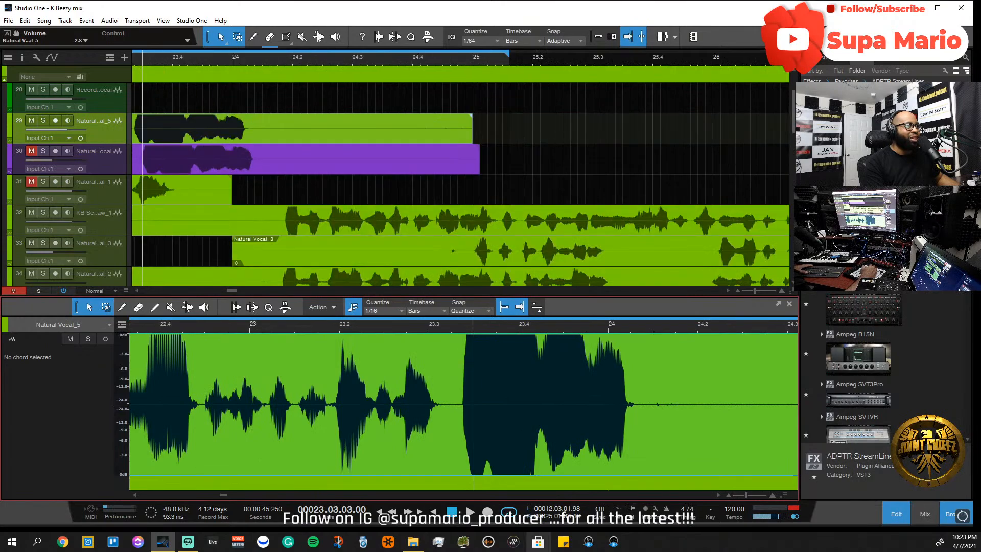
- Play the loud Natural Vocal_5 passage around 23.4 in the mix and again with the track soloed
left_click(316, 333)
key("space")
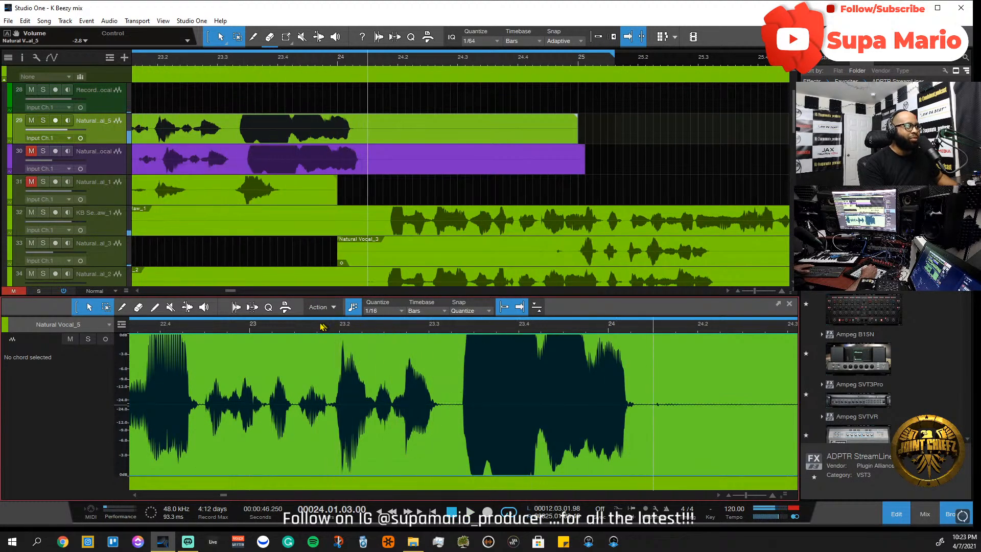
key("space")
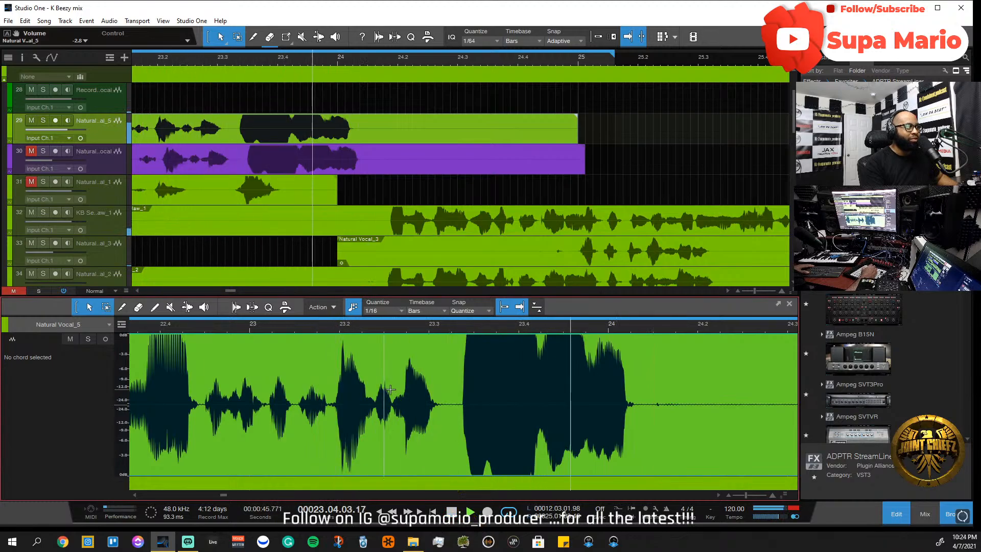
left_click(42, 120)
key("space")
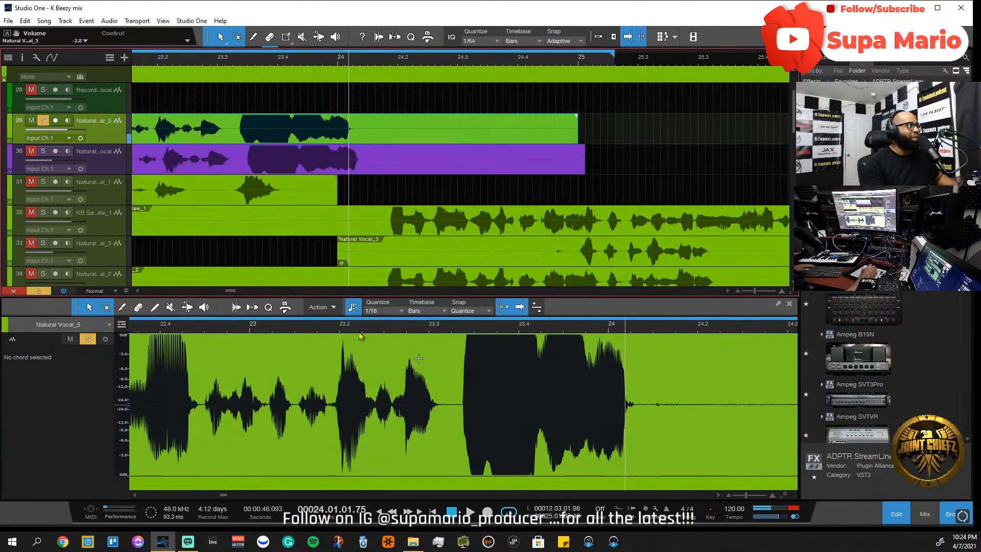
left_click(438, 326)
key("space")
key("space")
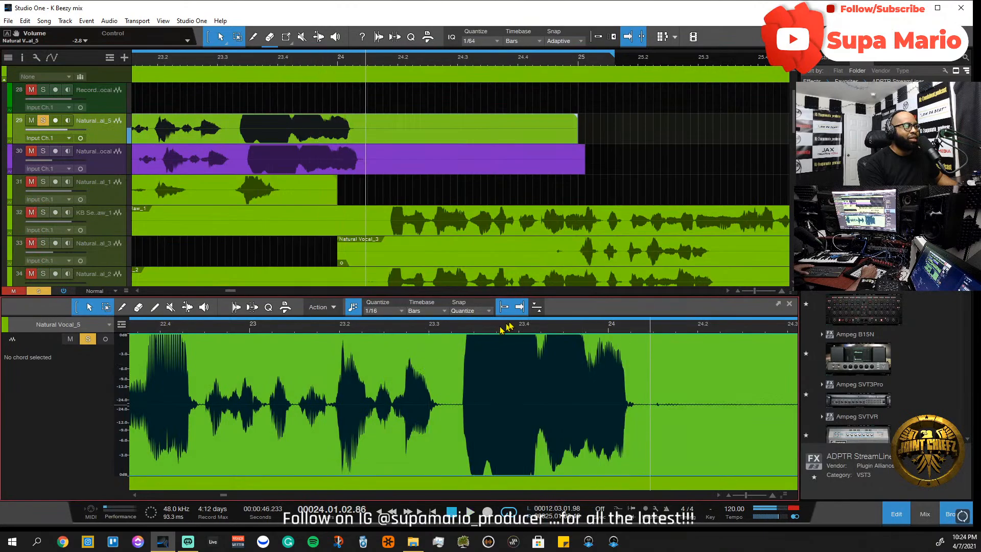
- Go to the Natural Vocal_5 passage around bar 12 in the audio editor and place the playback cursor at 12.02.01.00
left_click_drag(505, 328, 504, 328)
left_click_drag(256, 331, 257, 336)
left_click_drag(215, 495, 195, 495)
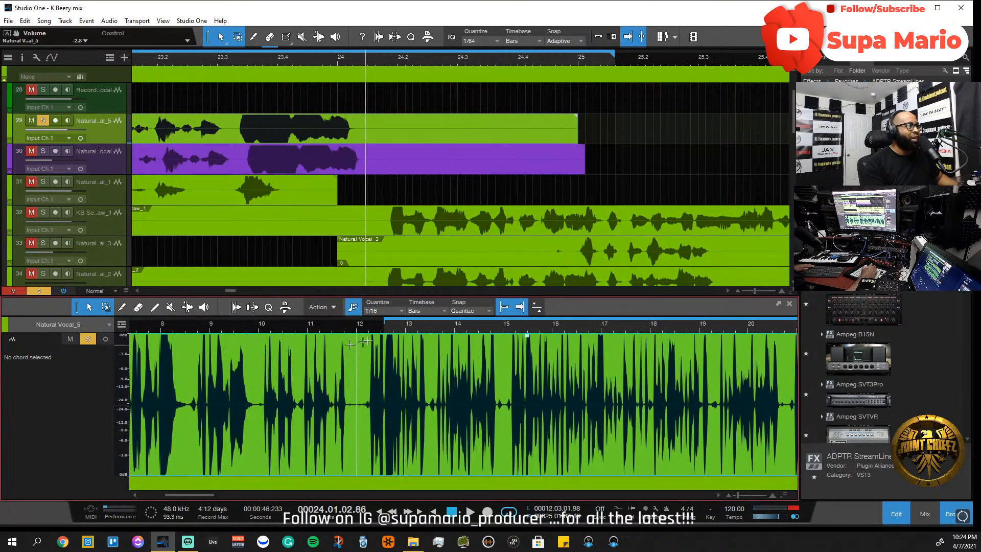
scroll(399, 331, "up", 6)
left_click(276, 330)
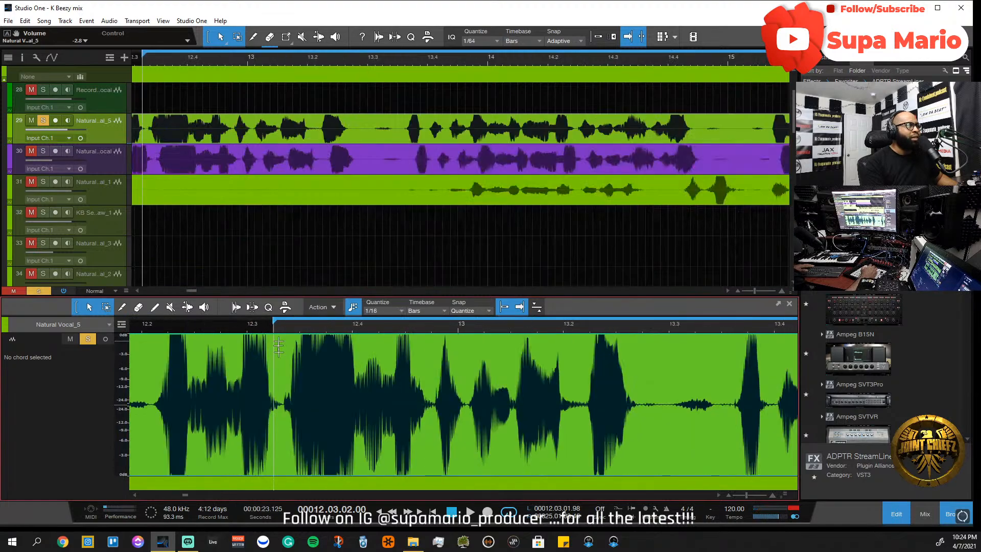
left_click(149, 331)
- Examine the flat-topped peaks of the Natural Vocal_5 waveform between 12.2 and 13, comparing close-up and overall views
scroll(177, 330, "down", 3)
scroll(177, 331, "up", 5)
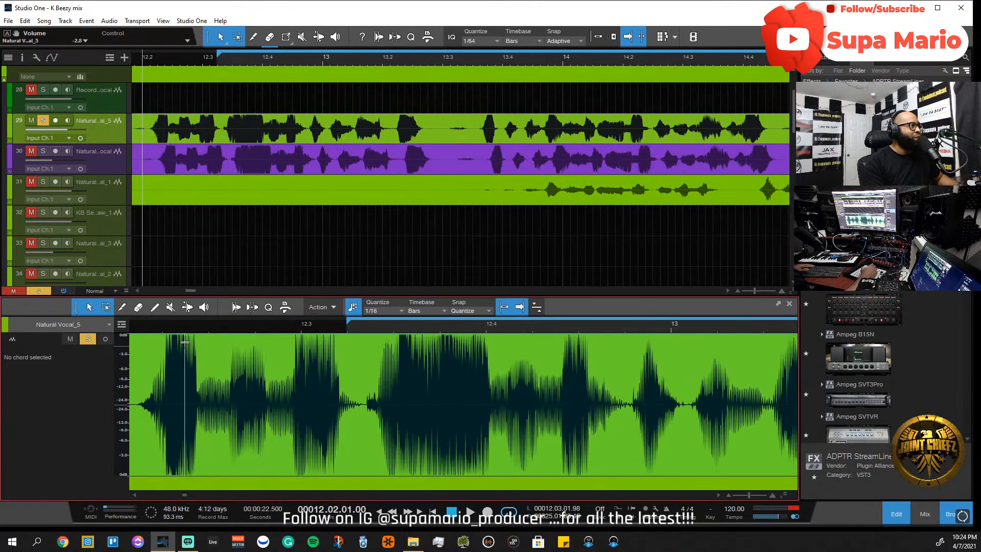
left_click(135, 496)
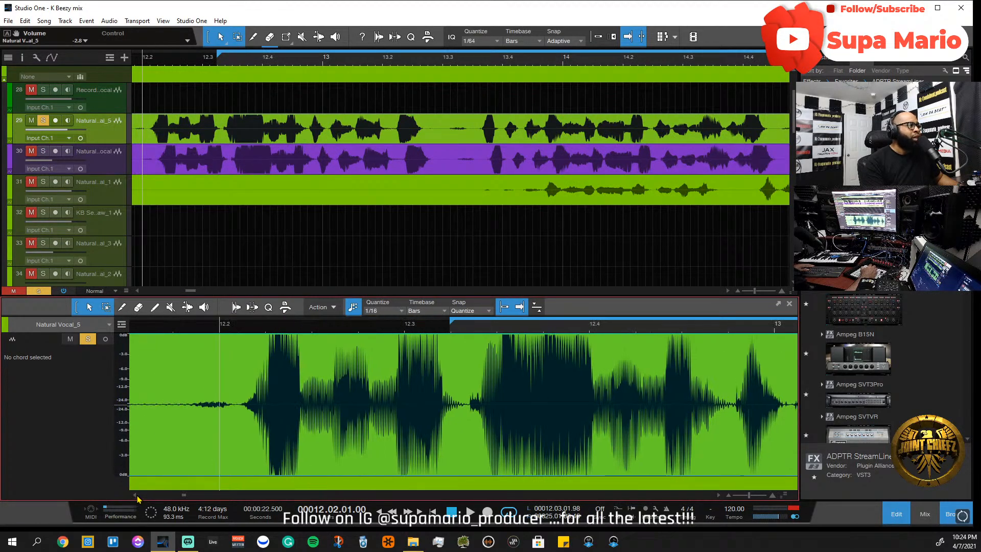
scroll(276, 332, "up", 5)
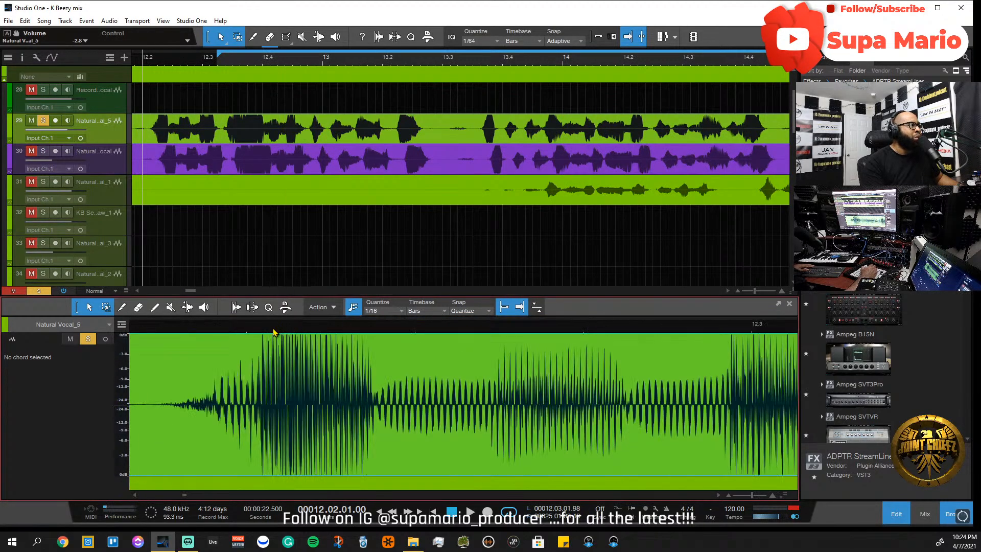
scroll(276, 334, "down", 4)
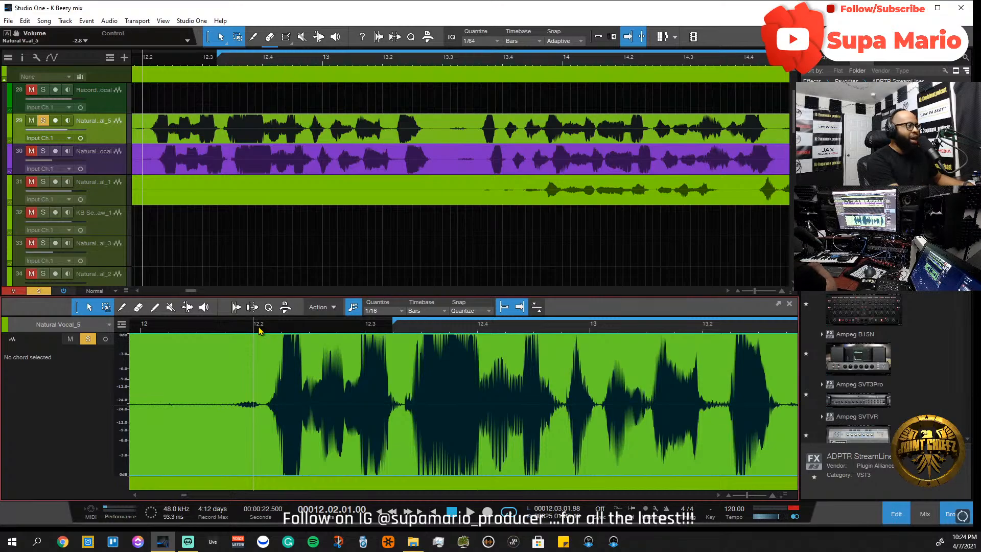
scroll(259, 330, "down", 3)
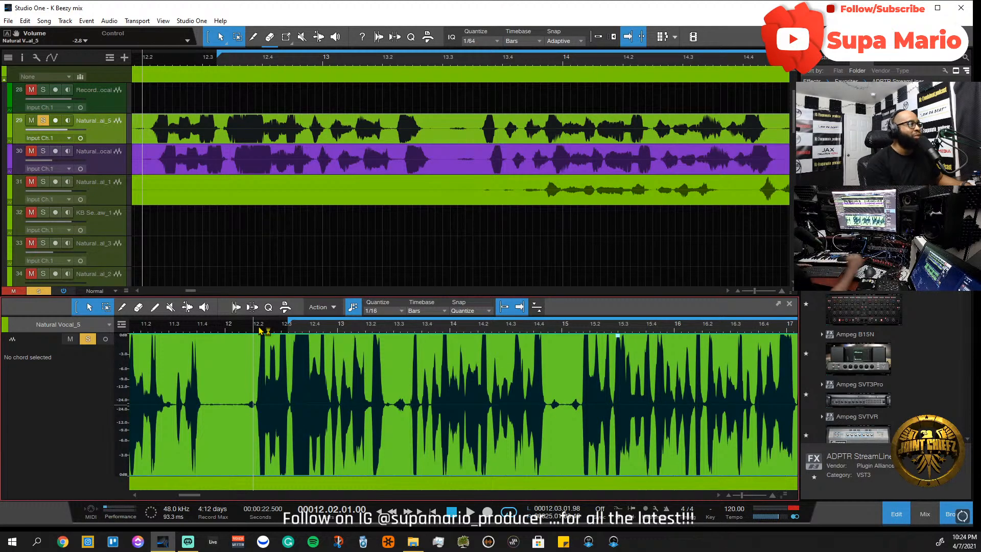
scroll(259, 330, "up", 5)
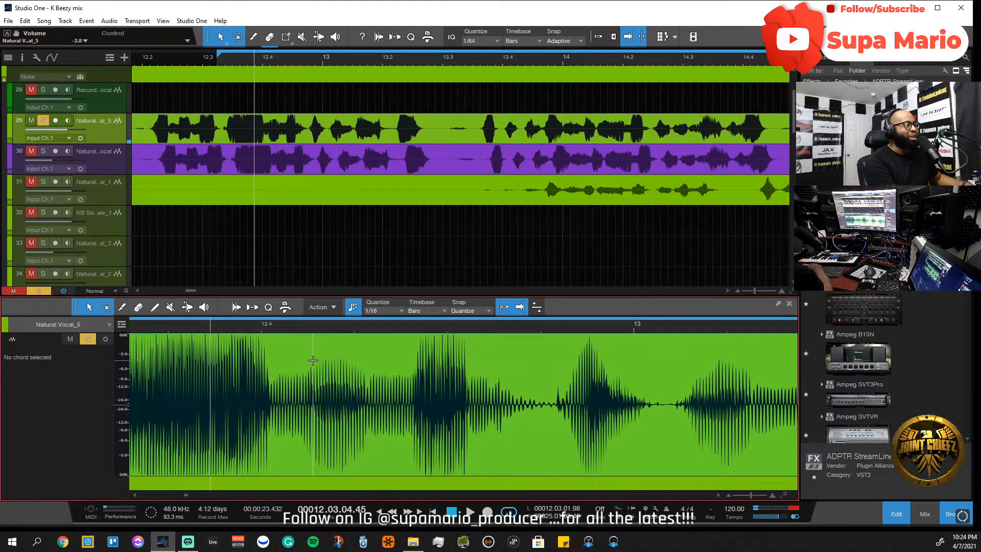
scroll(313, 361, "down", 8)
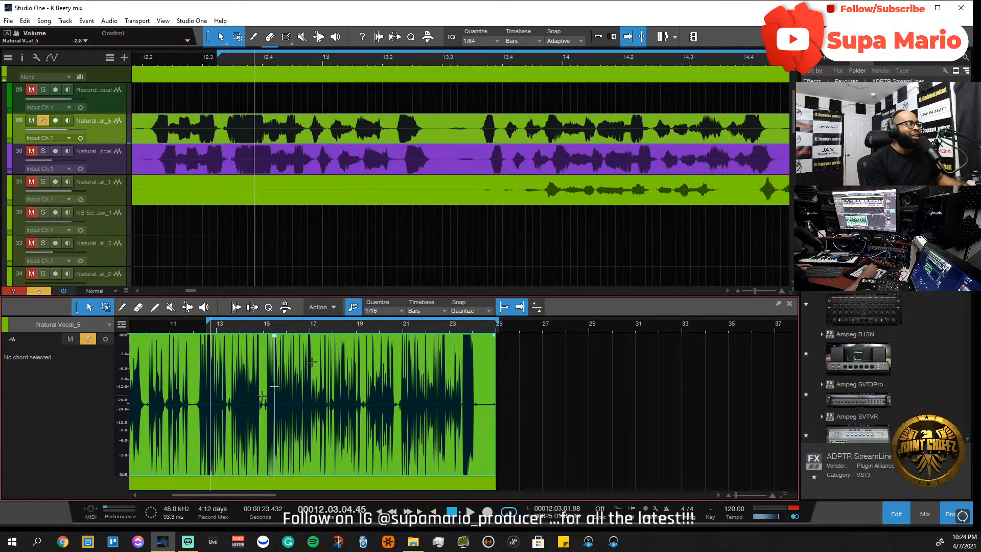
- Unsolo Natural Vocal_5 and place the playback cursor at 12.02.01.50 in the arrangement
left_click(41, 122)
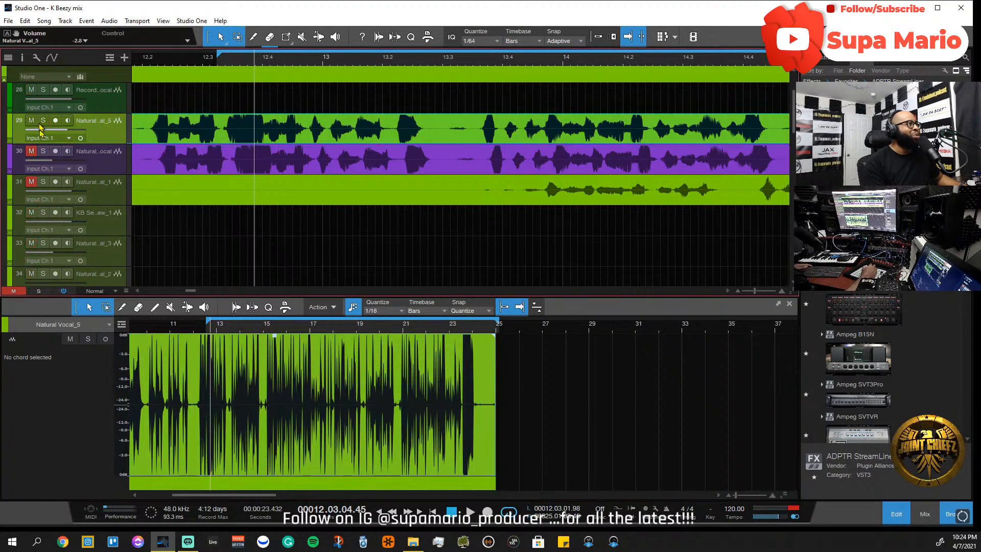
scroll(161, 64, "up", 2)
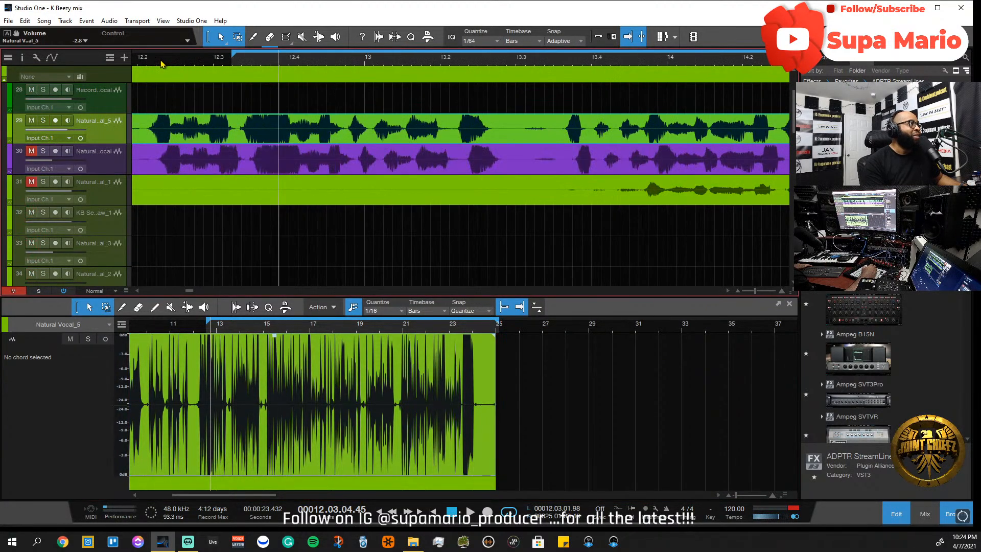
left_click(147, 61)
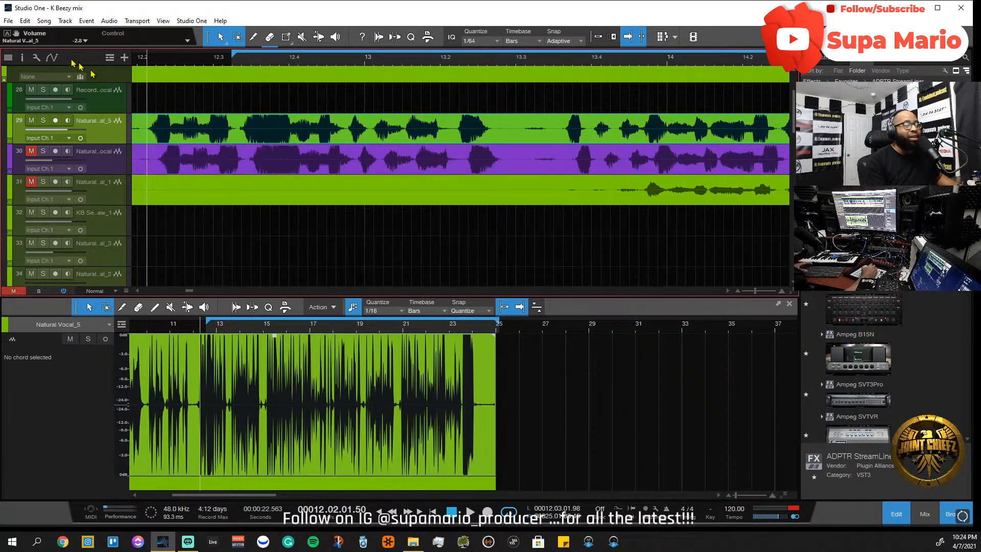
- Hide the audio editor and show the mixer with the Natural Vocal_5 channel
scroll(146, 148, "down", 3)
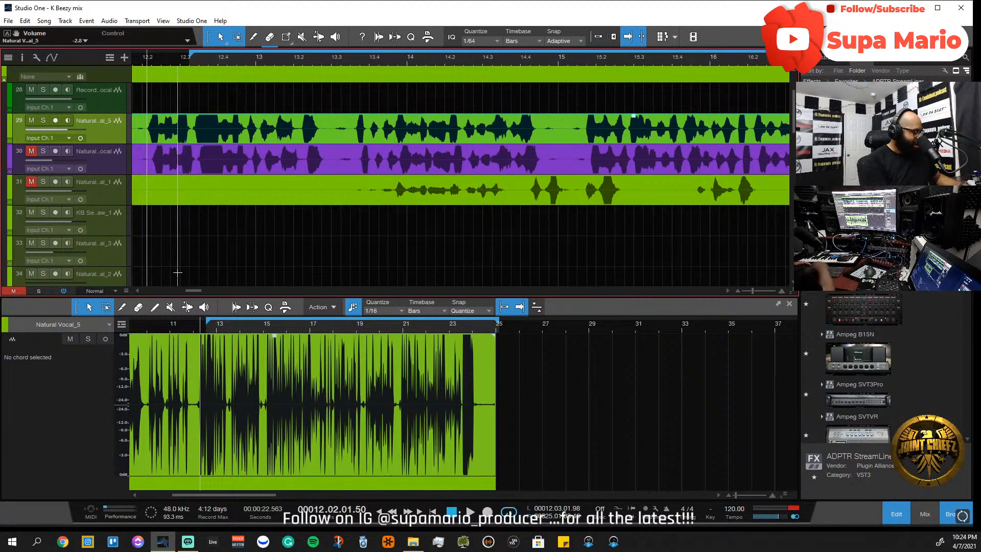
key("F3")
key("F3")
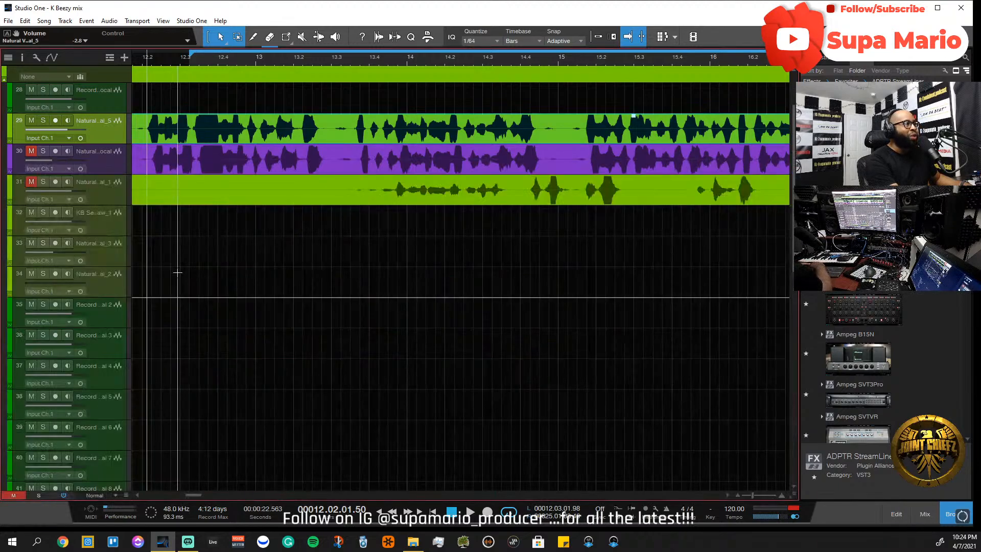
key("F3")
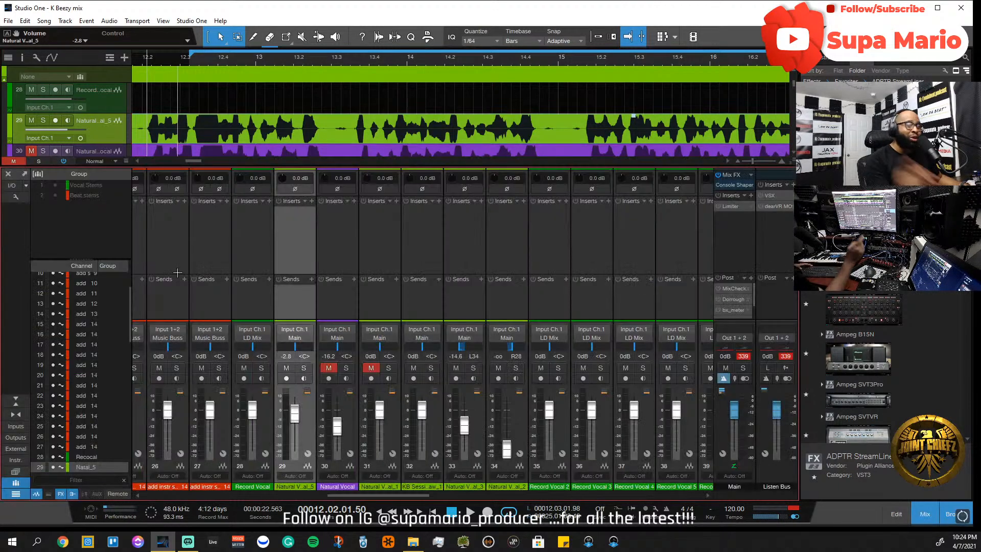
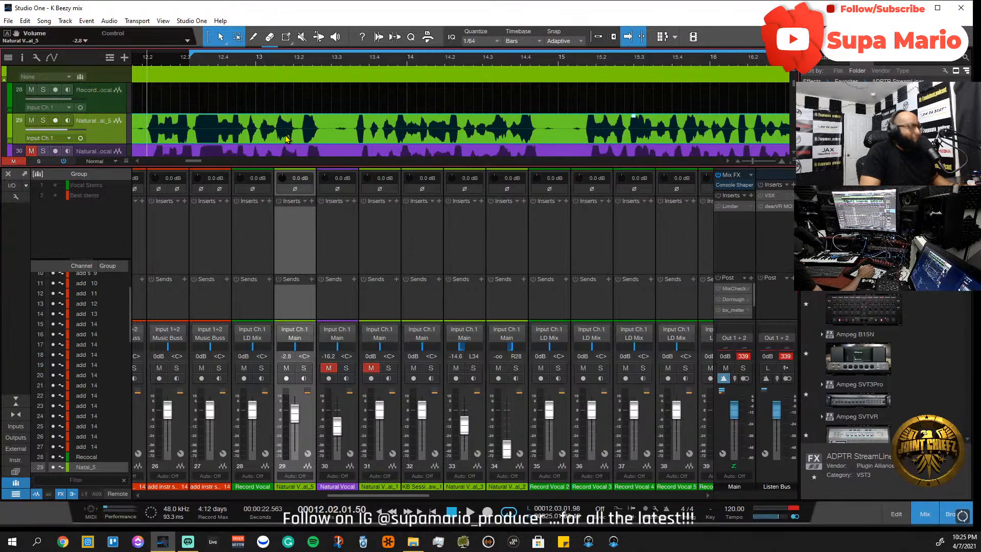
- Place the playback cursor at 12.03.03.99 on the loud Natural Vocal_5 passage and show the clip in the audio editor
key("e")
key("e")
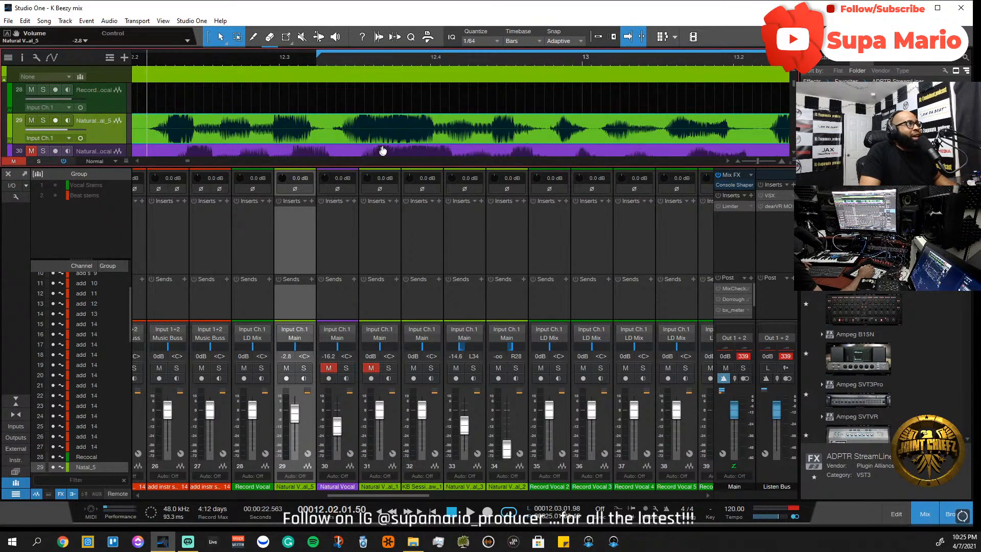
left_click(393, 60)
key("e")
key("e")
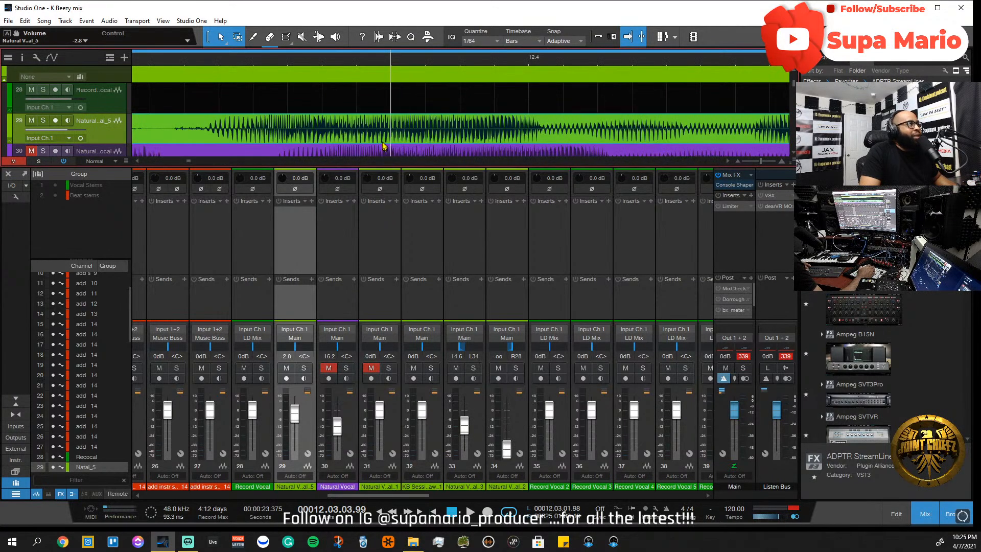
key("F2")
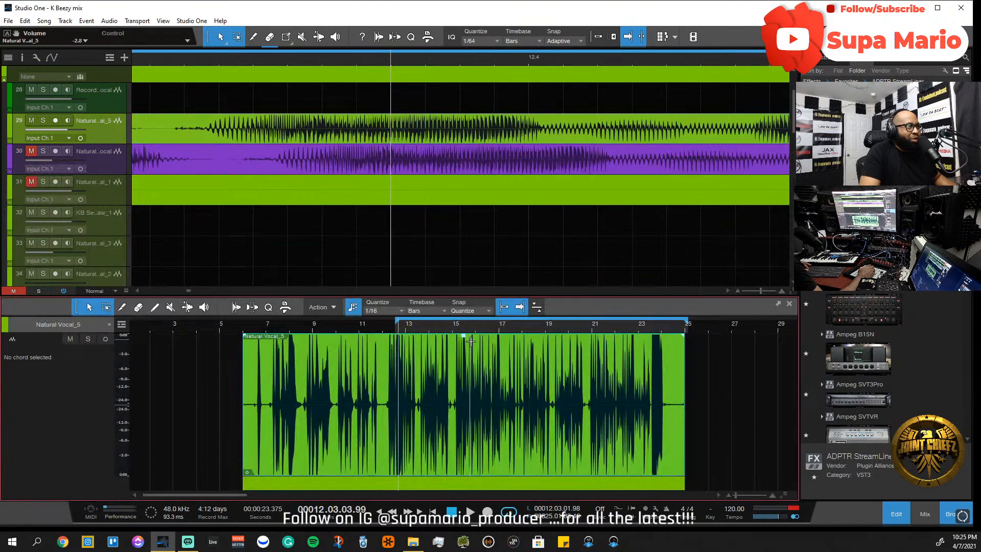
- Examine the squared-off Natural Vocal_5 peaks just before 12.4 up close, placing the playback cursor at 12.03.03.00
key("e")
key("e")
key("e")
key("e")
key("e")
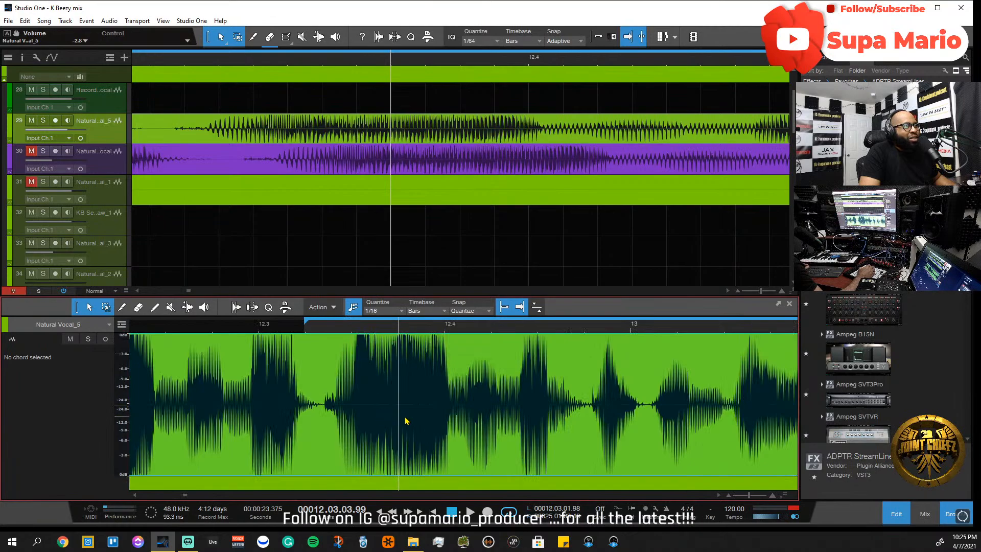
key("w")
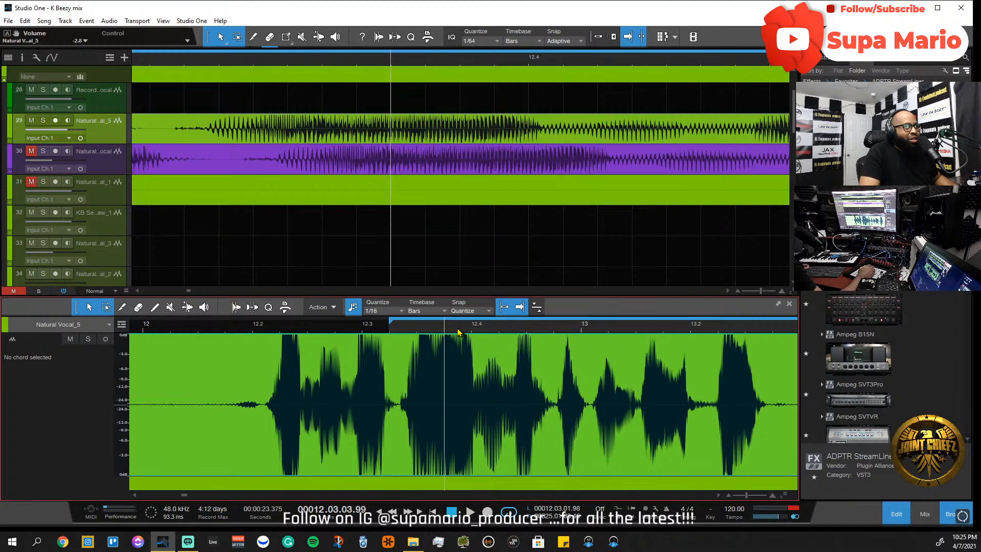
left_click(422, 331)
key("w")
key("w")
key("w")
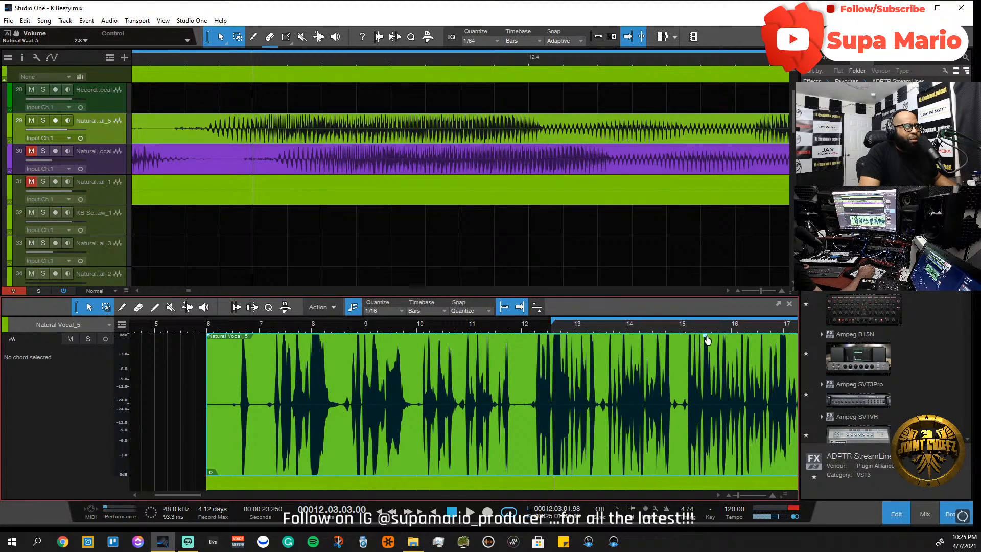
- Lower the Natural Vocal_5 clip gain and inspect the shape of the reduced peaks around 12.4
left_click_drag(707, 340, 706, 356)
scroll(559, 332, "up", 5)
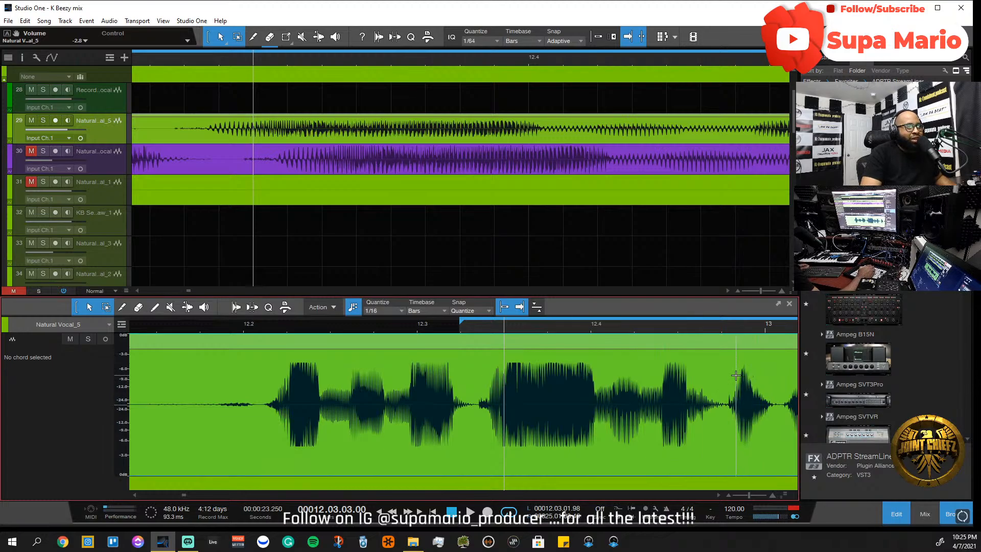
left_click(719, 496)
left_click(719, 496)
left_click(718, 495)
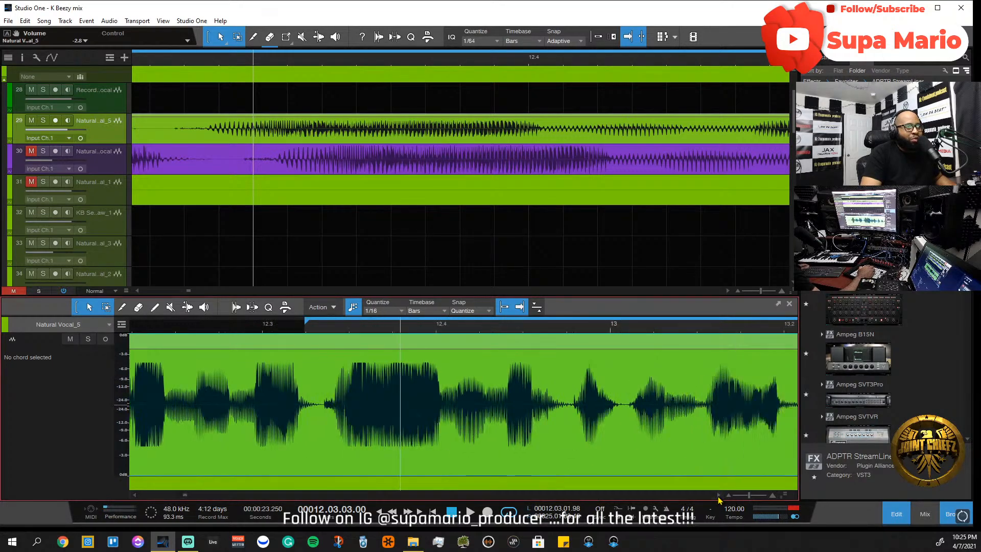
left_click(719, 496)
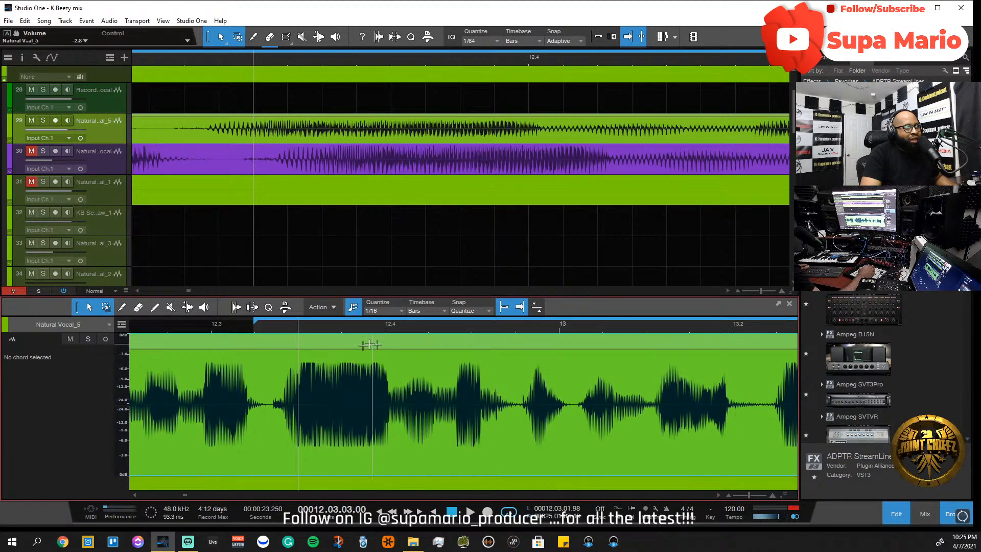
- Lower the Natural Vocal_5 clip gain further, and raise it back to its original level
scroll(610, 333, "down", 5)
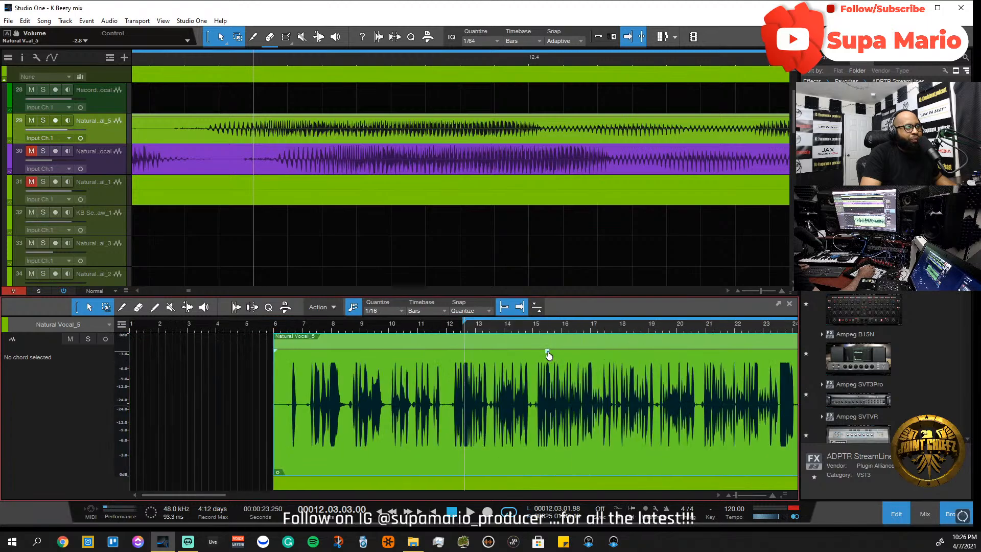
left_click_drag(549, 355, 551, 377)
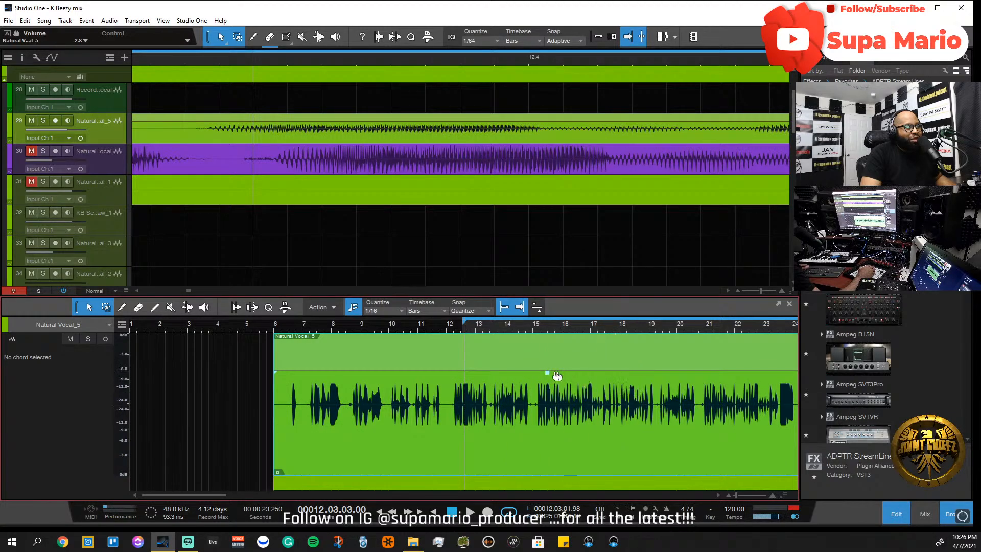
left_click_drag(549, 376, 547, 341)
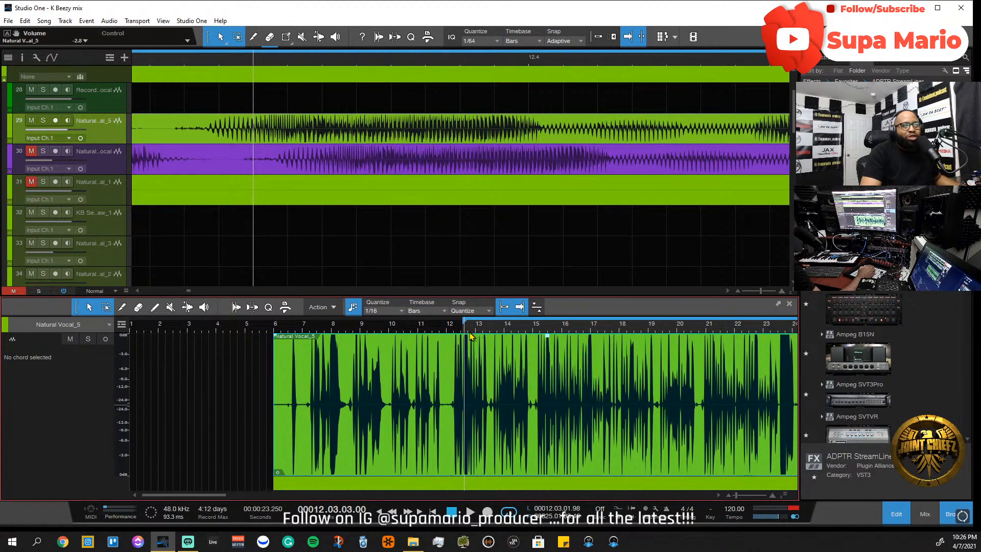
- Place the playback cursor at 12.01.03.53 in the arrangement, just ahead of the loud vocal phrase
key("w")
key("e")
key("e")
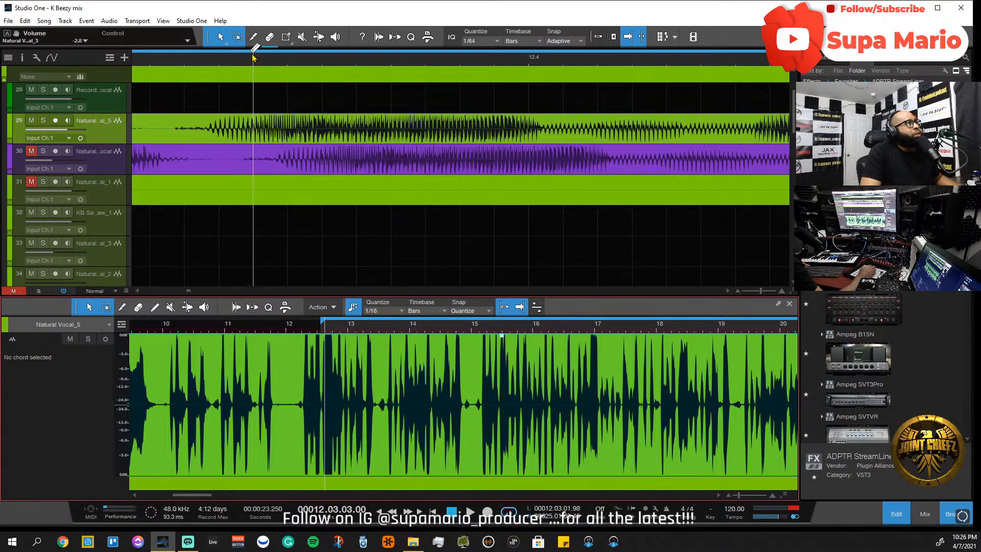
scroll(254, 56, "down", 15)
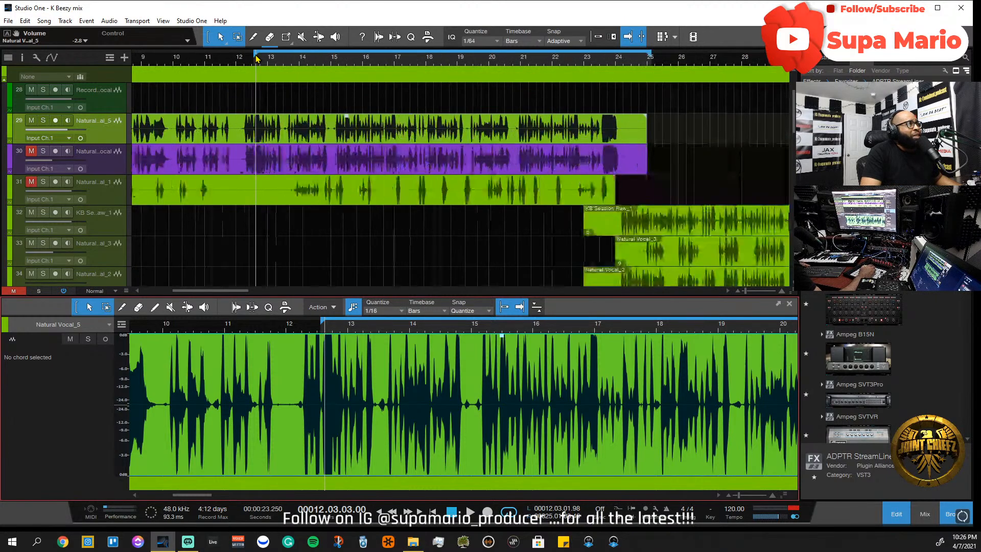
scroll(257, 58, "down", 5)
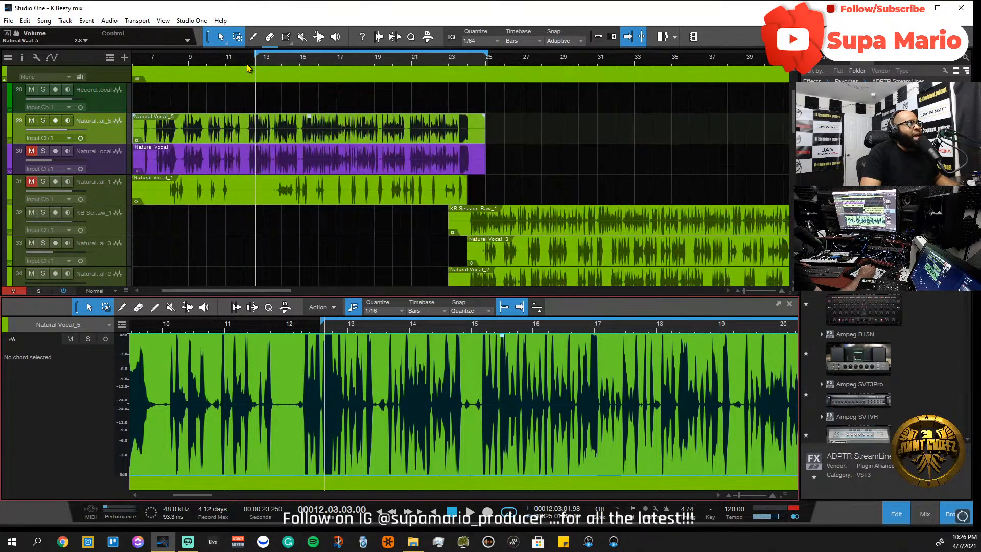
left_click(247, 65)
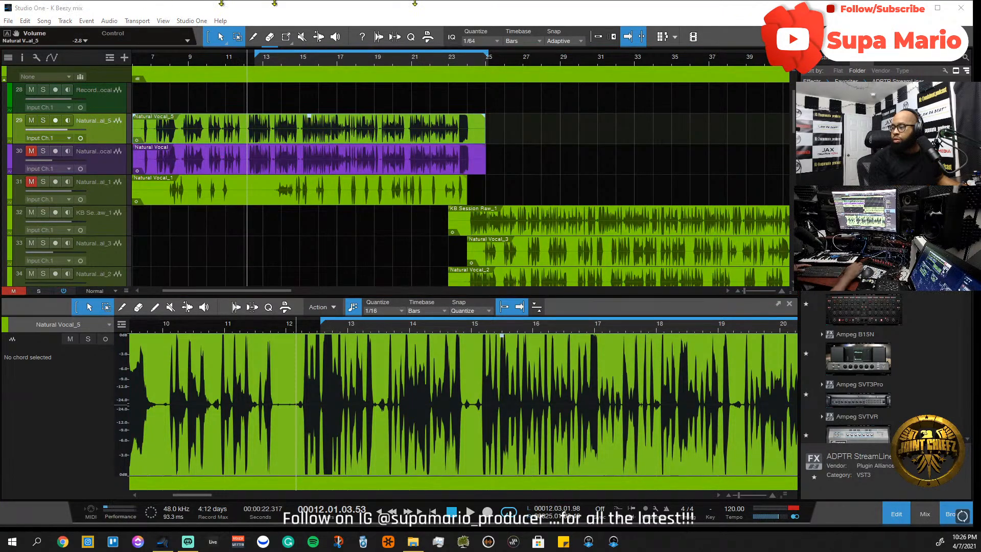
key("alt+Tab")
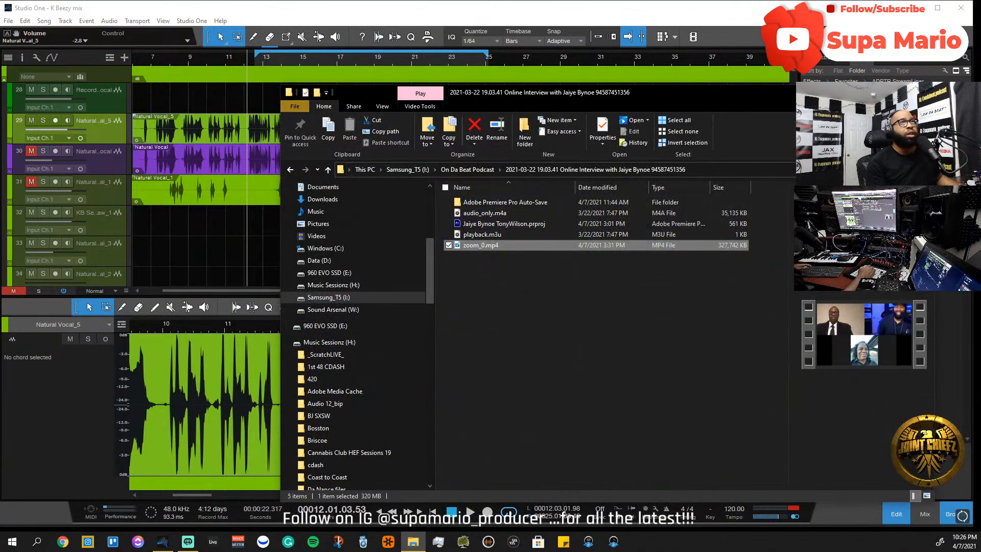
key("alt+Tab")
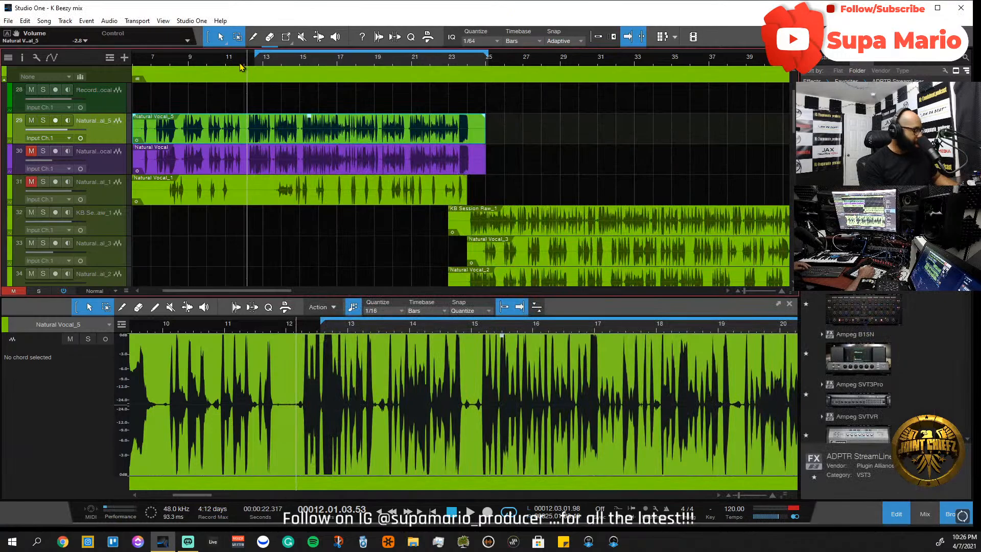
- Play the mix from 12.01.03.53 with the Natural Vocal_5 phrase in close view
key("e")
key("e")
key("e")
key("e")
key("space")
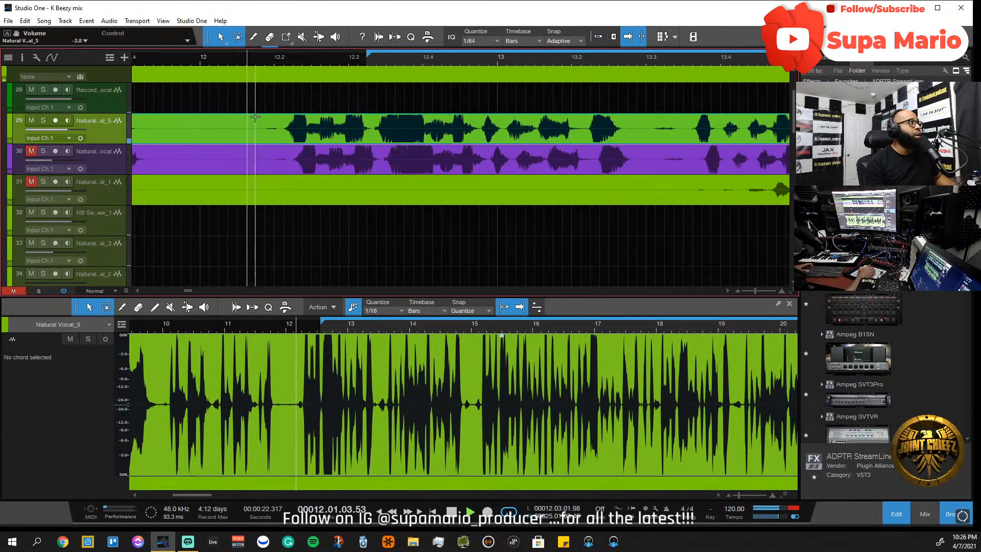
- Show the inspector with the channel and inserts of the Natural Vocal_5 track
left_click(22, 57)
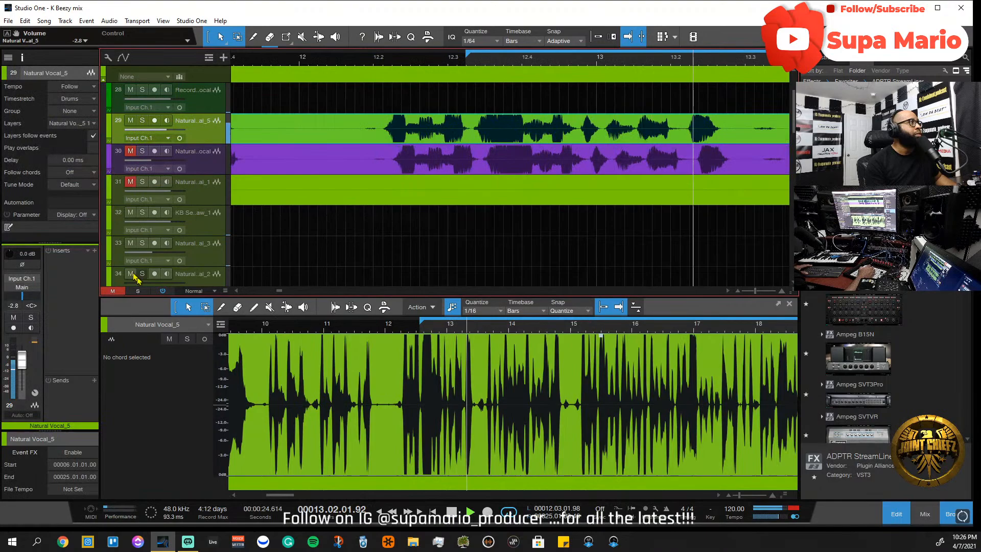
left_click(95, 251)
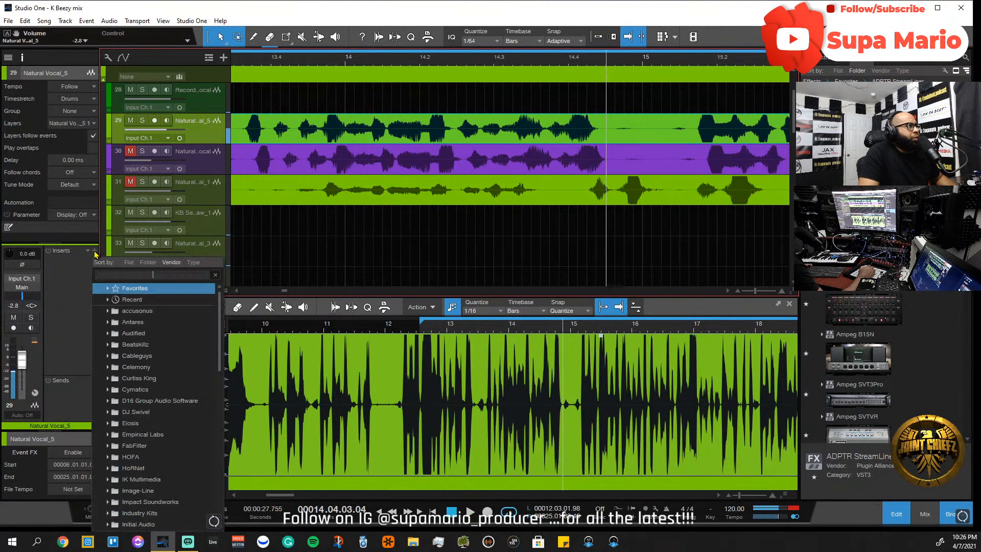
scroll(153, 409, "down", 2)
scroll(167, 444, "down", 2)
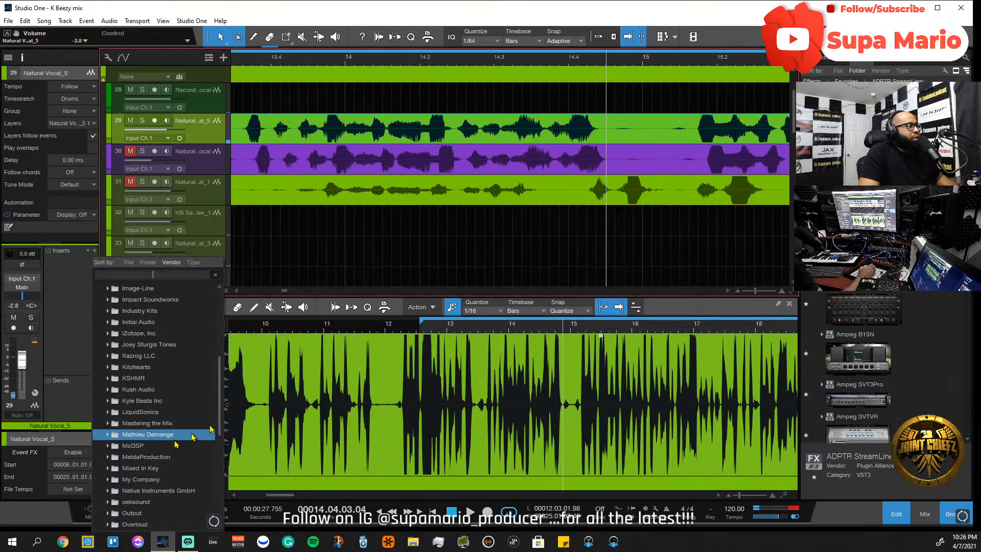
key("Escape")
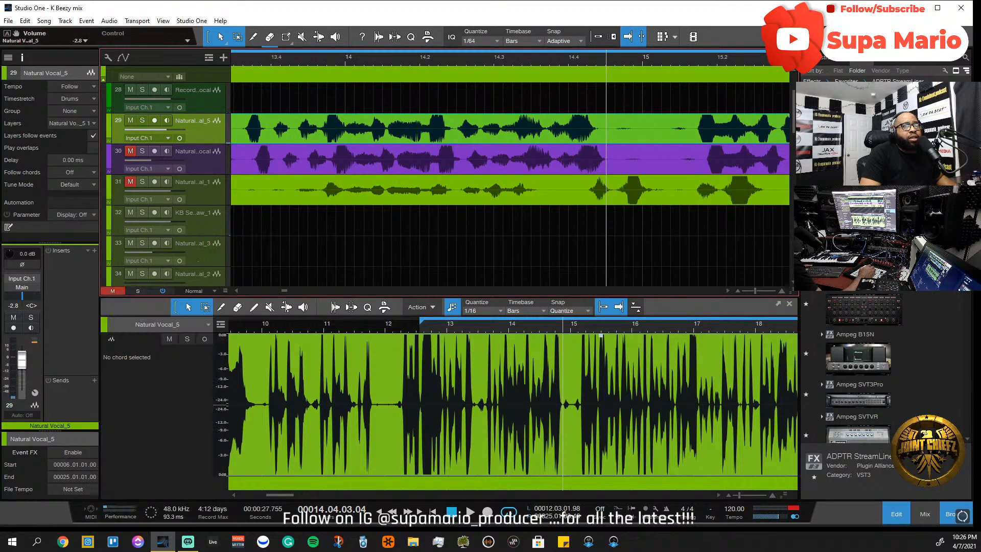
- Find the bx_console SSL 9000 J plug-in and add it to the Natural Vocal_5 track's inserts
scroll(864, 368, "down", 5)
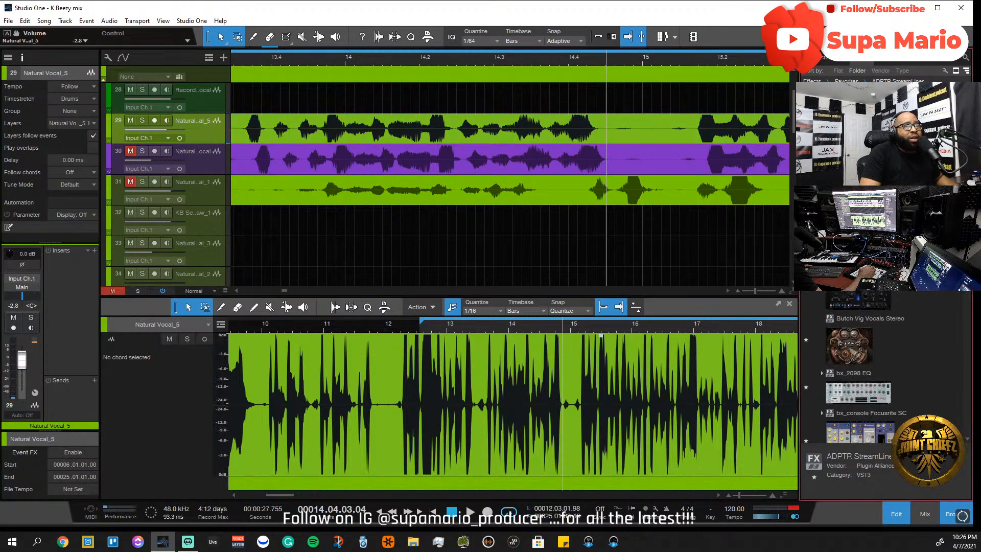
scroll(864, 368, "down", 2)
scroll(881, 354, "down", 1)
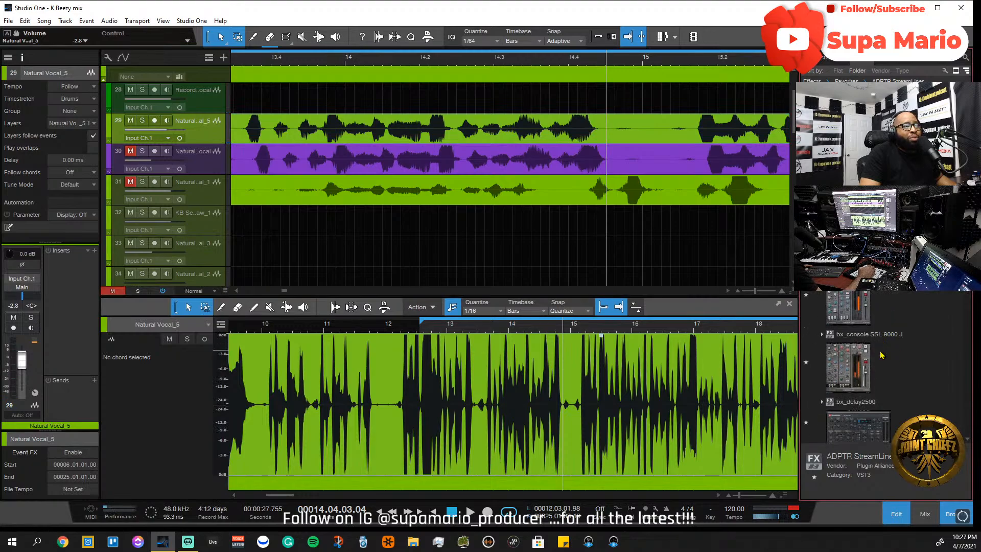
left_click_drag(872, 359, 62, 303)
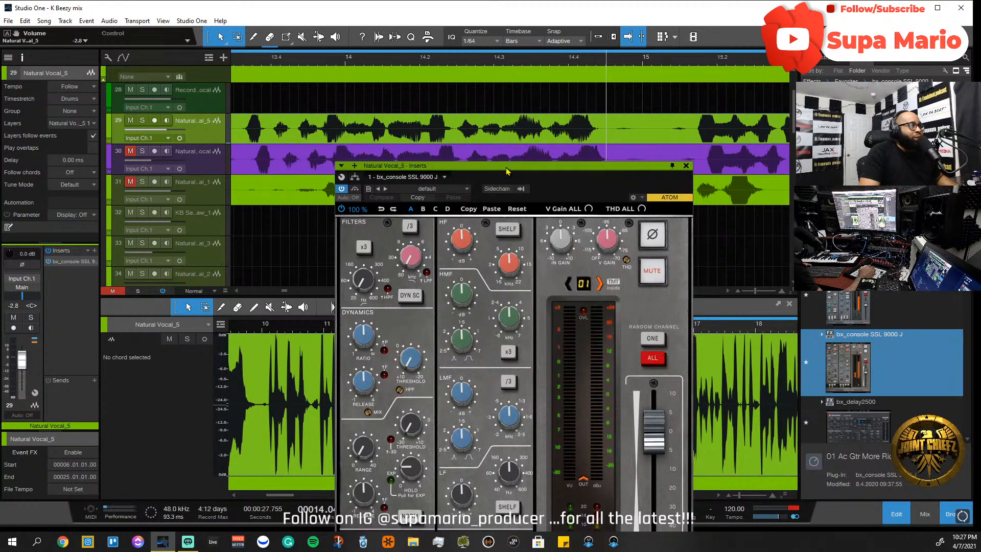
left_click_drag(507, 171, 500, 75)
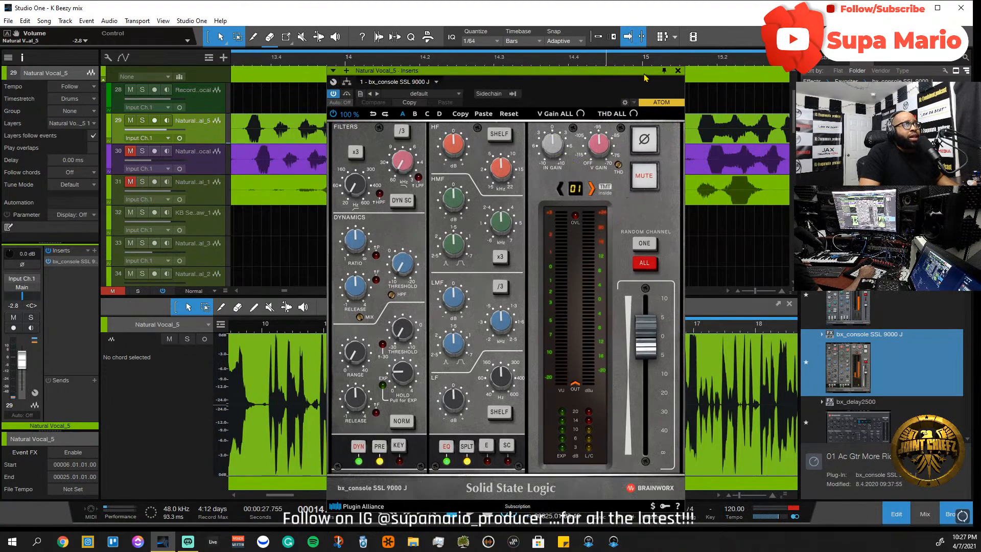
left_click_drag(645, 76, 651, 97)
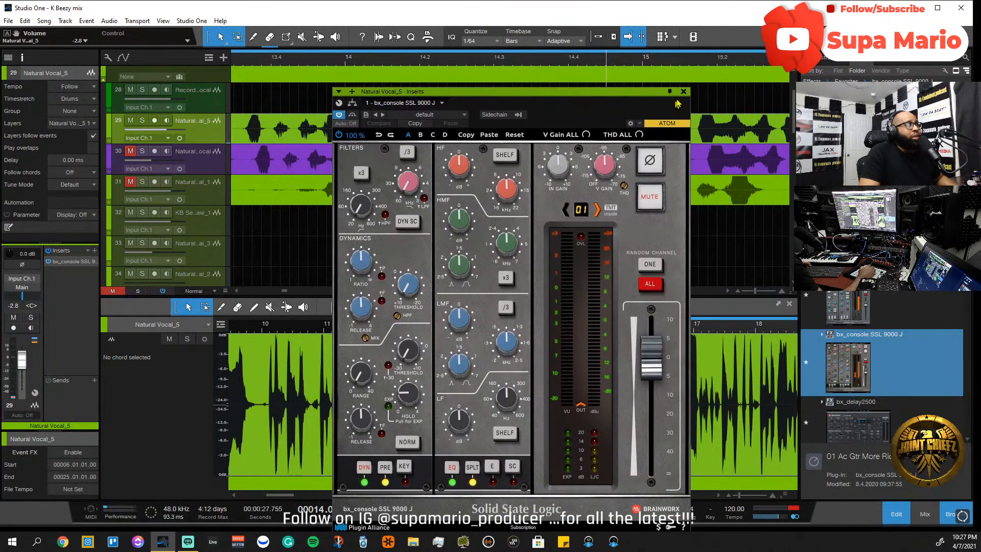
left_click(683, 92)
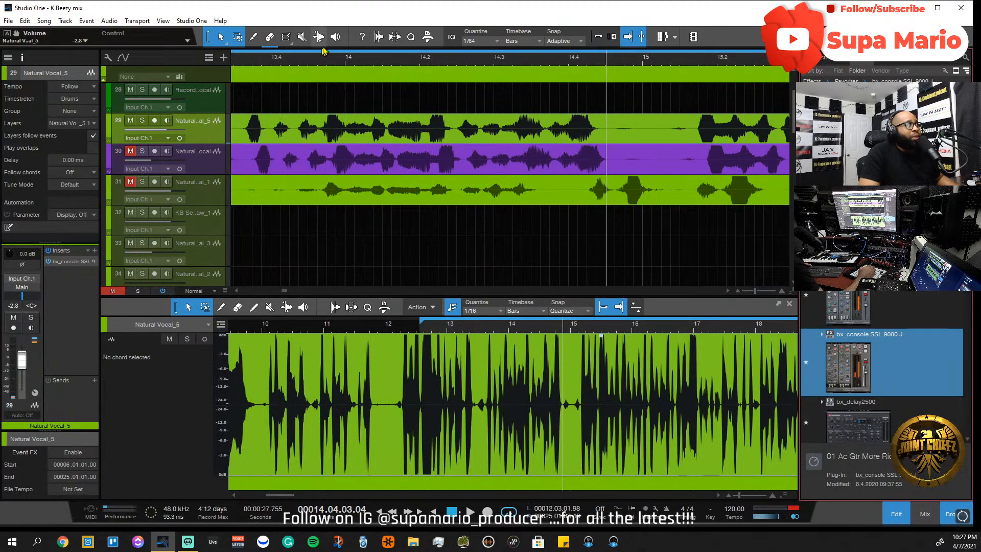
- Reopen the bx_console SSL 9000 J insert and play the song from just after bar 7
scroll(331, 59, "down", 7)
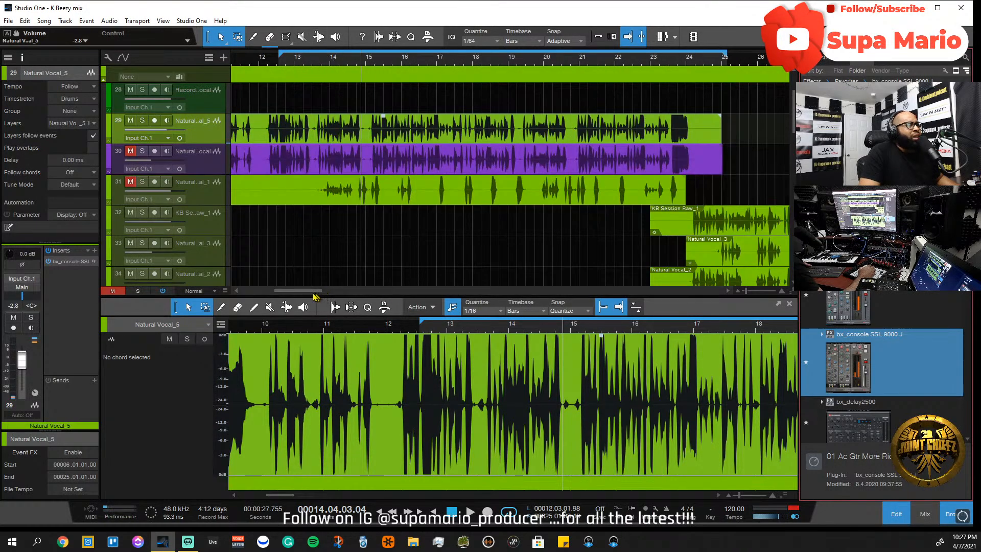
left_click_drag(314, 293, 298, 293)
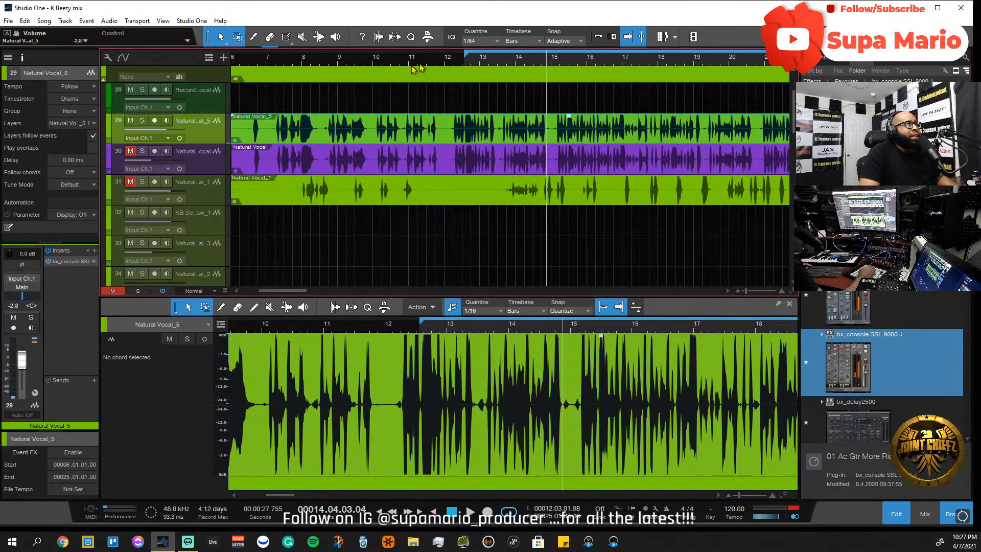
left_click(456, 64)
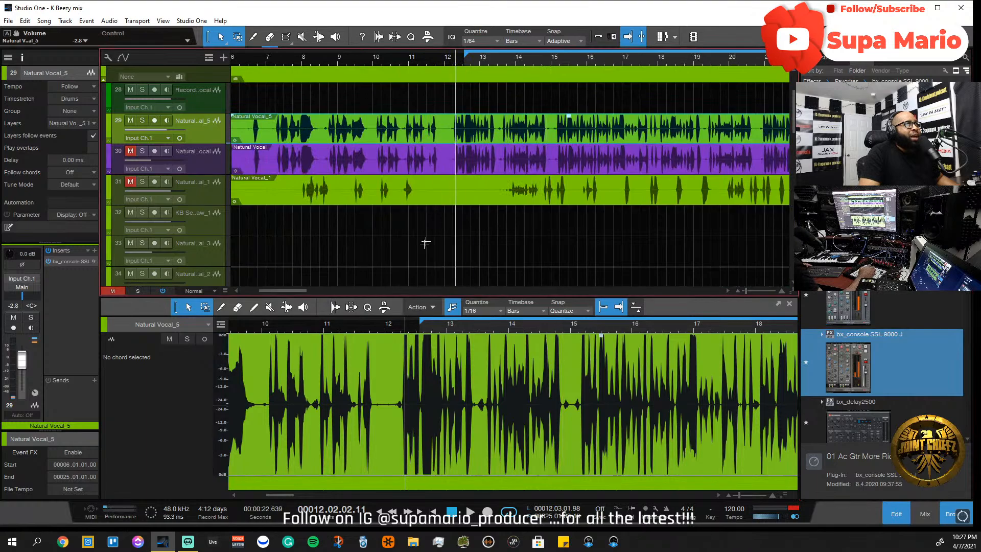
left_click(76, 261)
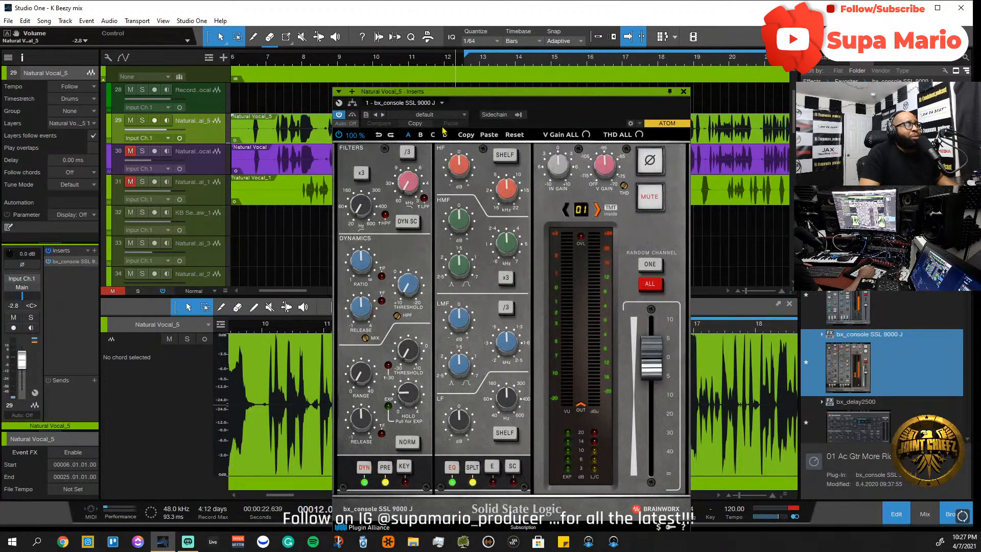
mouse_move(465, 95)
left_mouse_down()
mouse_move(453, 100)
mouse_move(451, 87)
left_mouse_up()
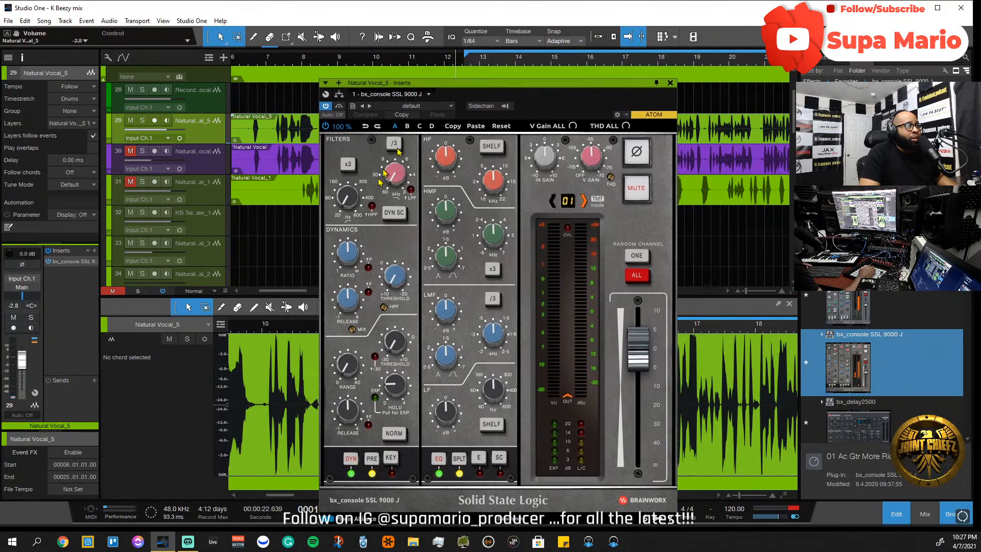
left_click(282, 65)
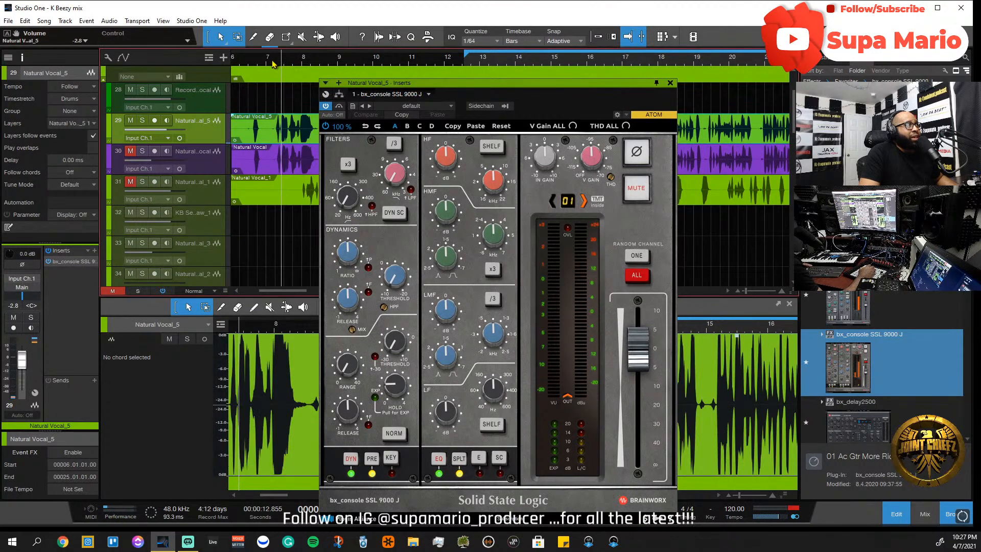
left_click(273, 63)
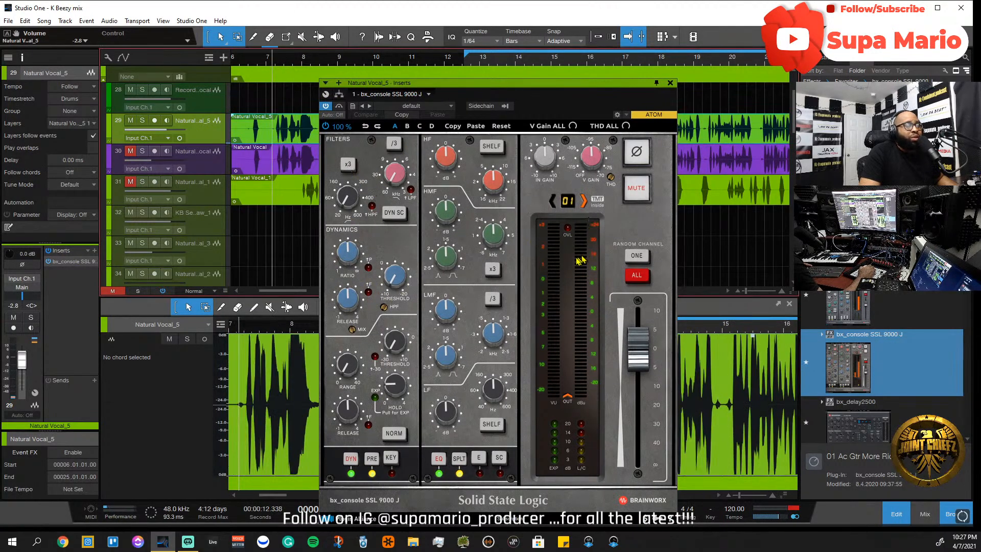
key("space")
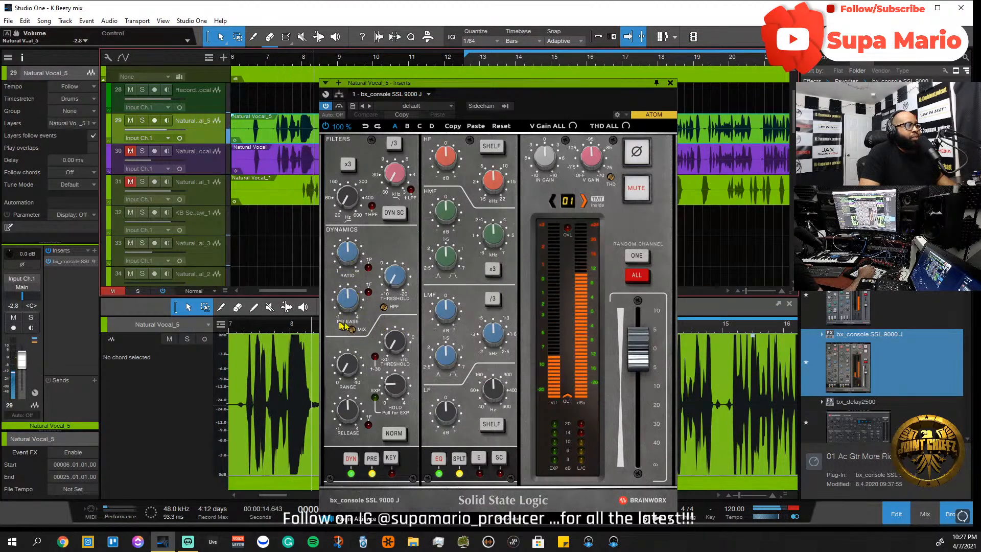
- Raise the compressor ratio, set the release to 0.10 s, turn on fast attack, and set the threshold to -1.0 dB
left_click_drag(353, 253, 353, 248)
left_click_drag(353, 305, 335, 308)
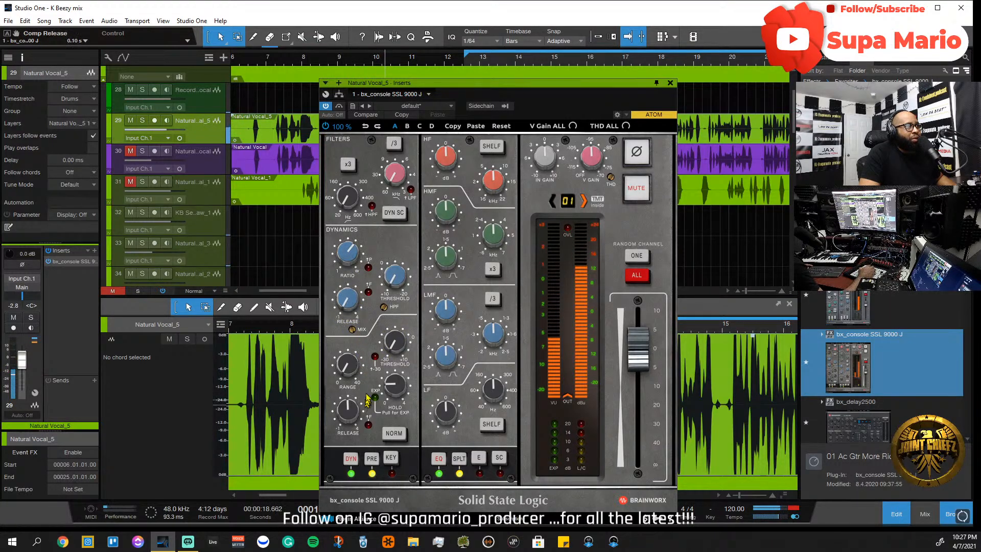
left_click(368, 292)
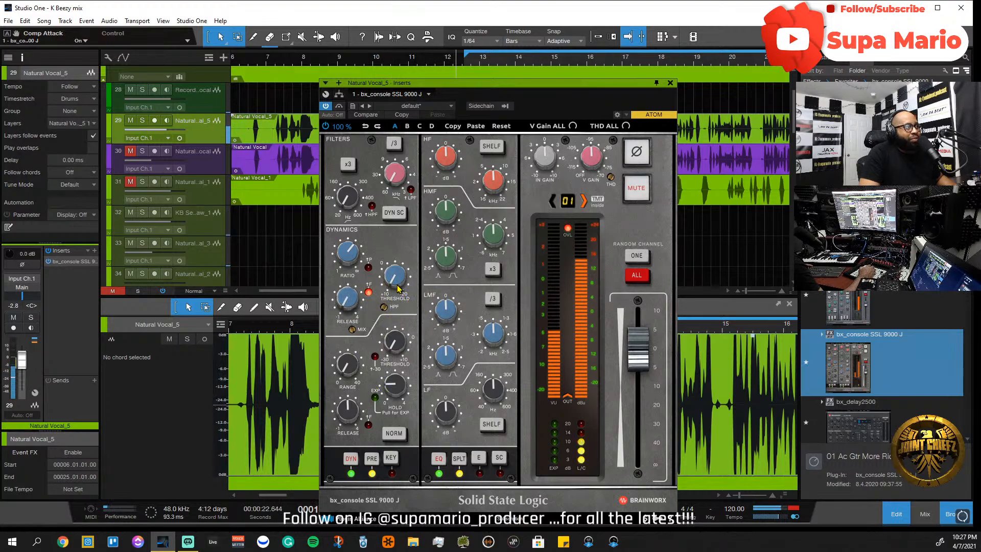
mouse_move(398, 288)
left_mouse_down()
mouse_move(402, 252)
mouse_move(394, 289)
mouse_move(402, 278)
left_mouse_up()
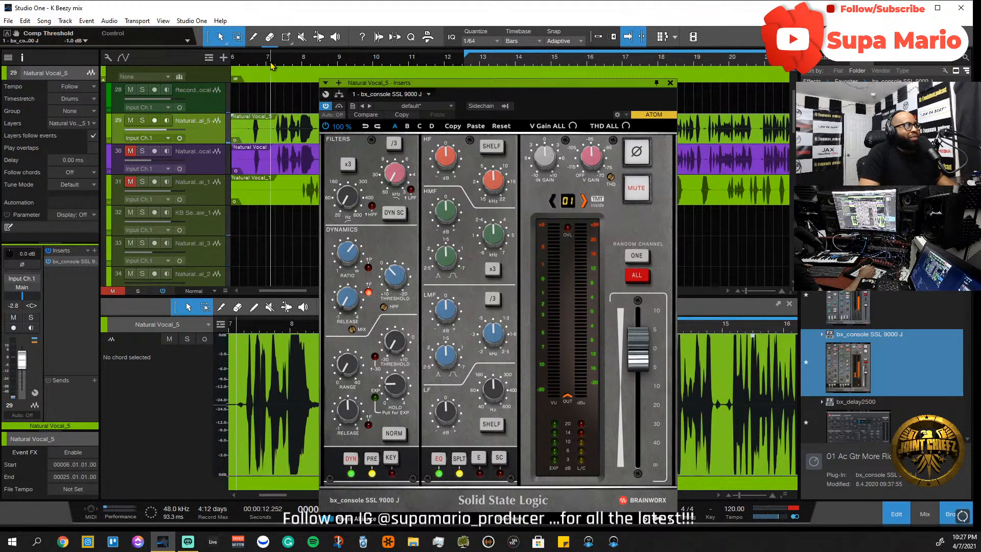
- Set the compressor threshold to -0.3 dB and solo the Natural Vocal_5 track during playback
mouse_move(402, 280)
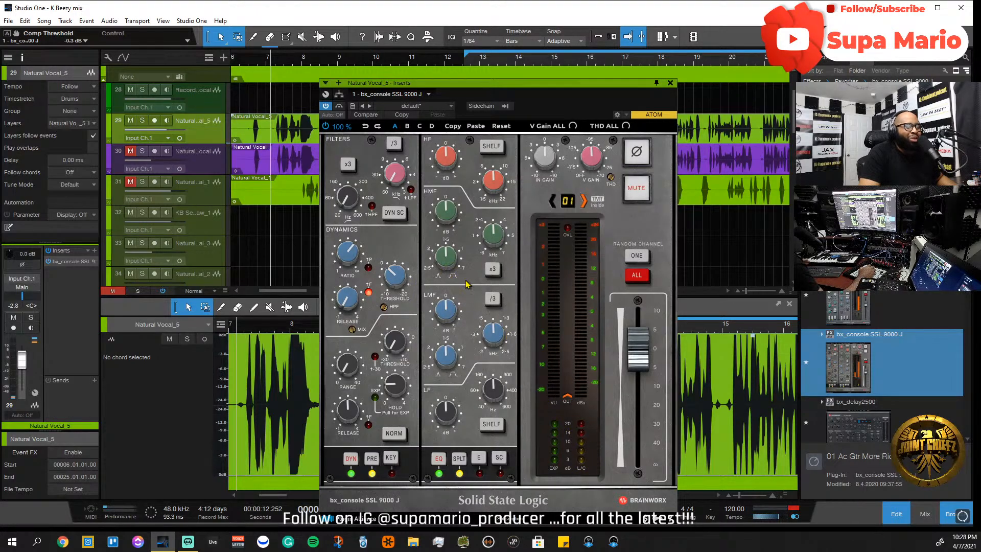
key("space")
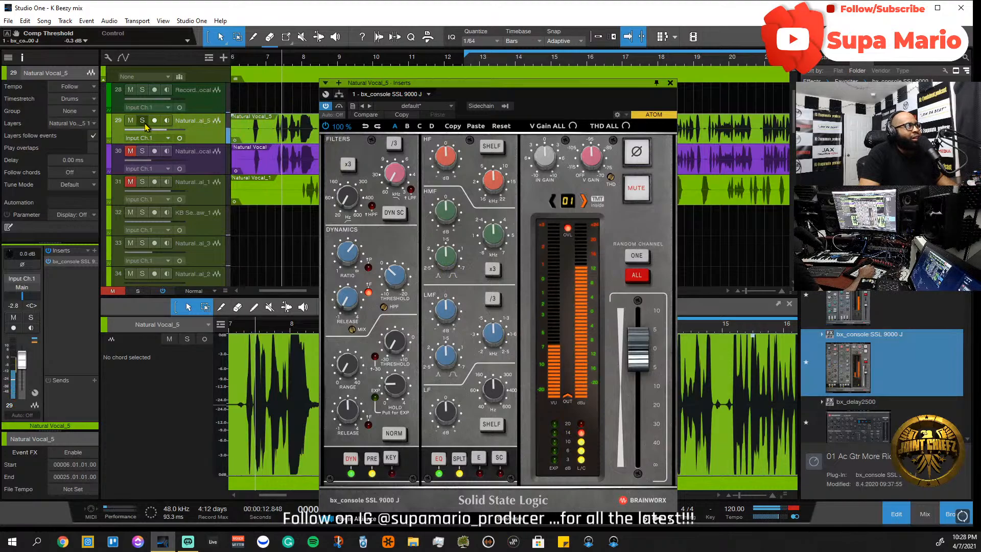
key("s")
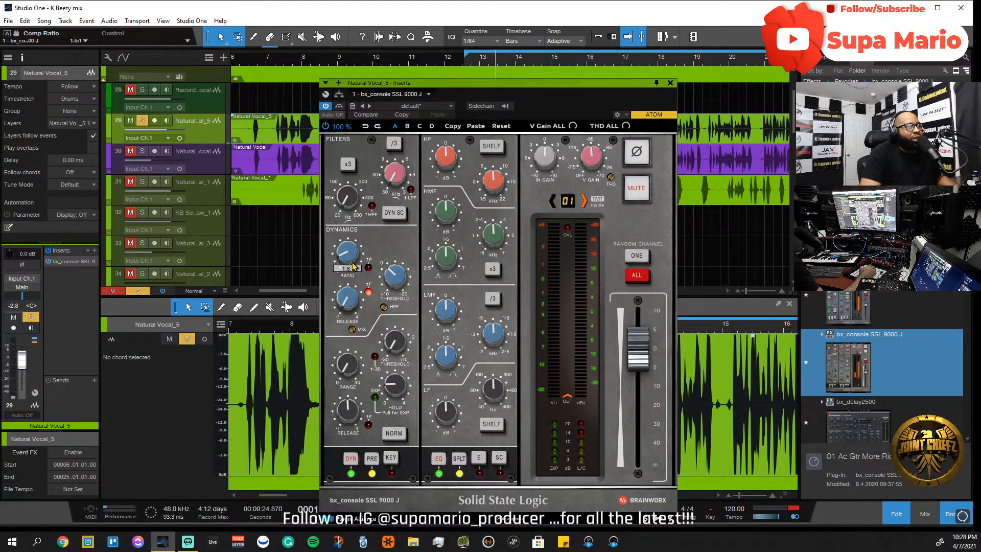
- Turn off fast attack and replay the soloed vocal from just after bar 7 with a +10.0 dB threshold and 1.5:1 ratio
left_click(369, 292)
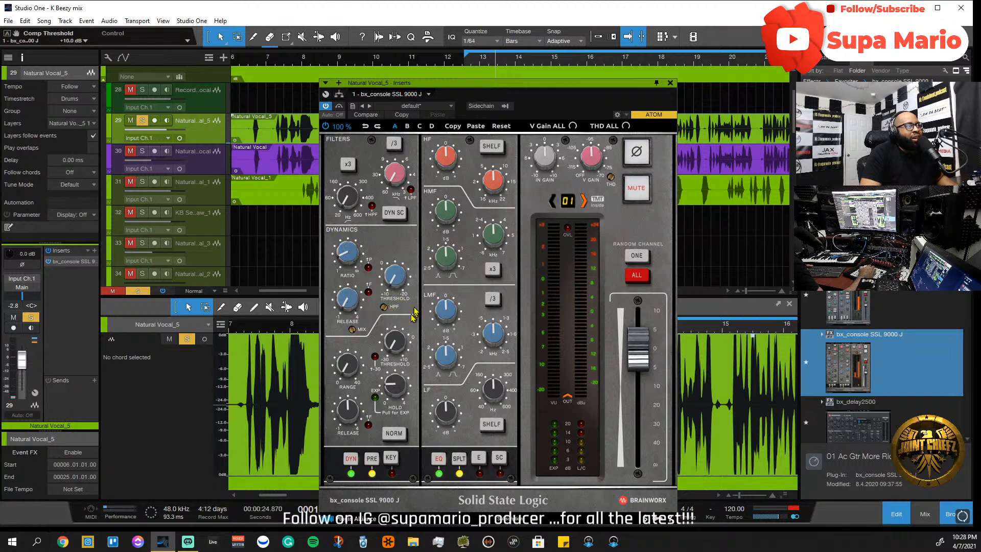
left_click(275, 67)
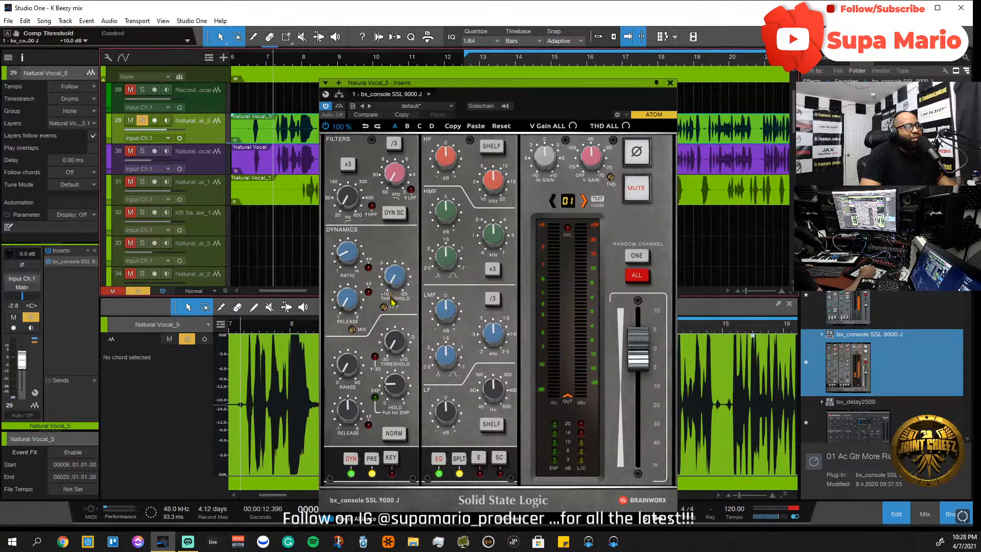
key("space")
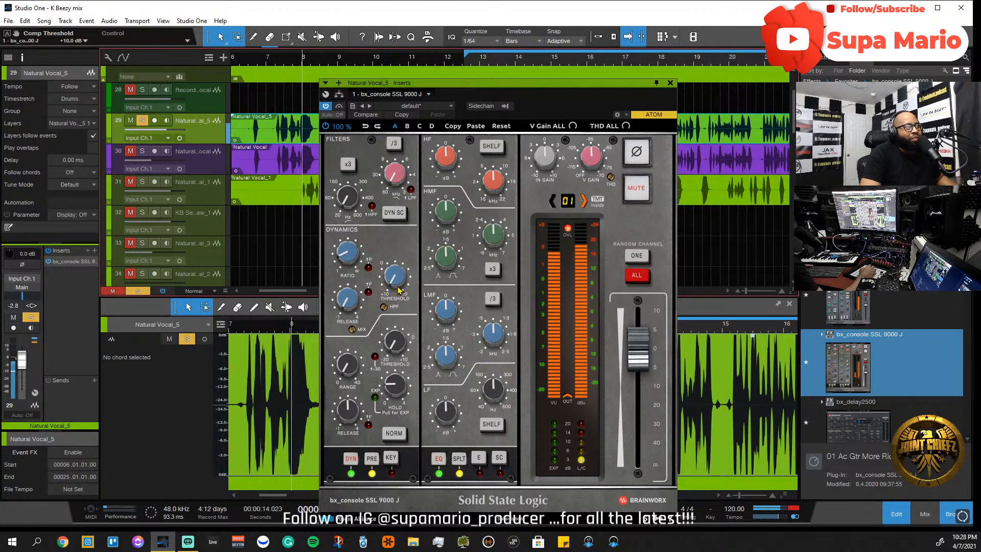
key("space")
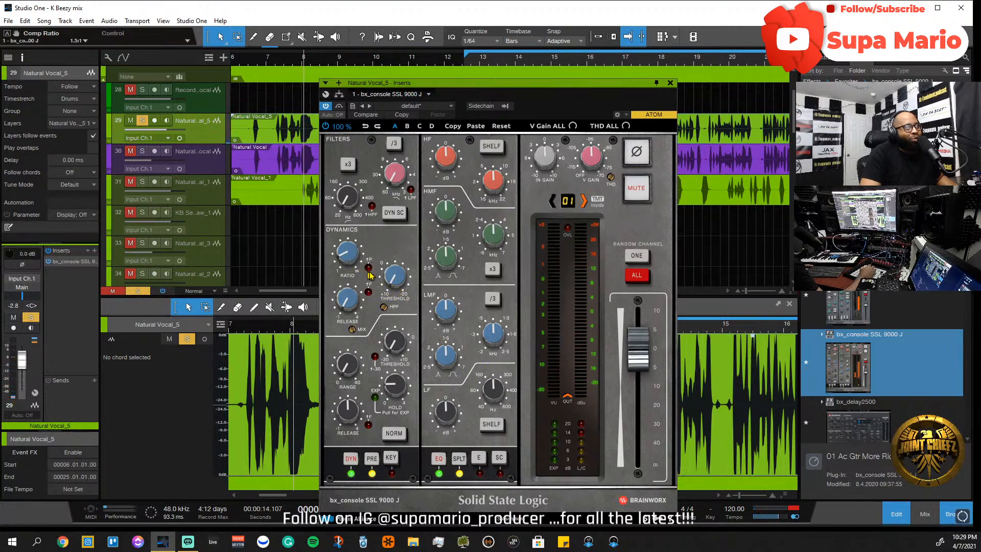
mouse_move(398, 282)
key("space")
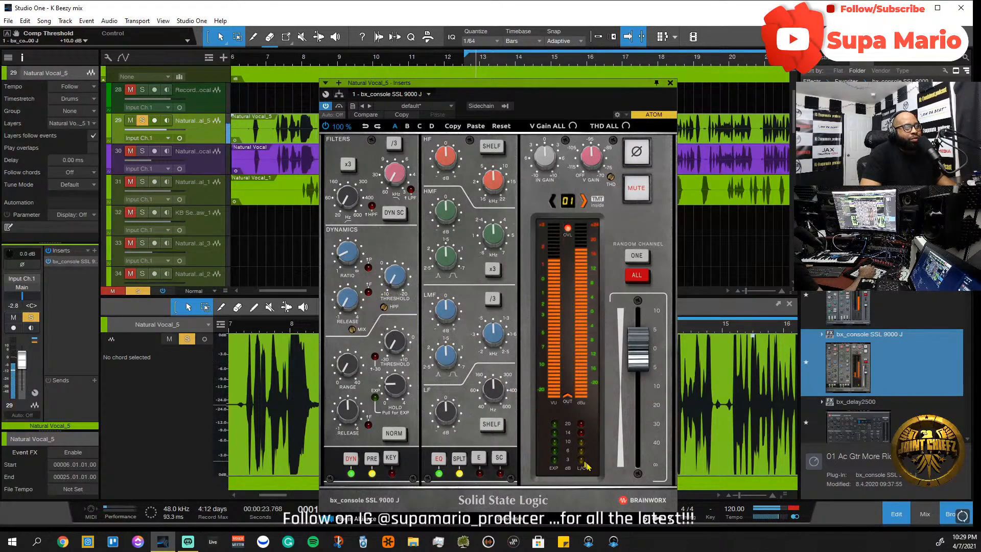
- Try lowering the compressor threshold to +3.3 dB and +1.7 dB during playback, and reset it to +10.0 dB
left_click_drag(400, 283, 400, 263)
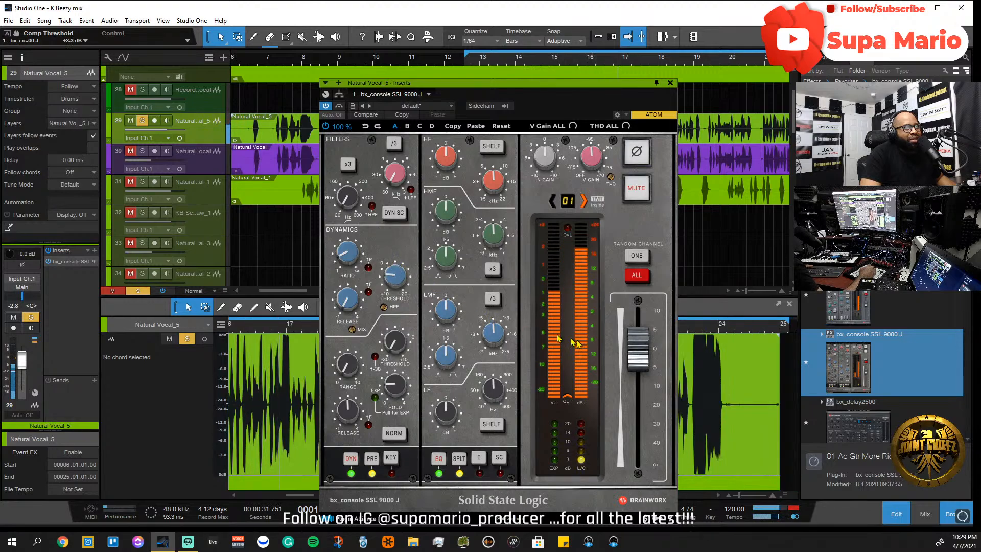
left_click_drag(410, 279, 410, 278)
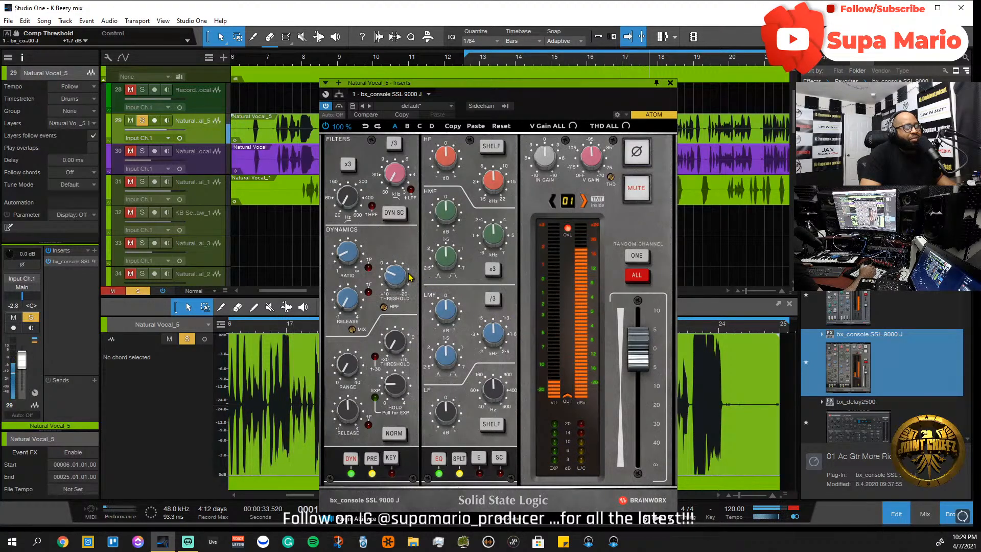
double_click(409, 278)
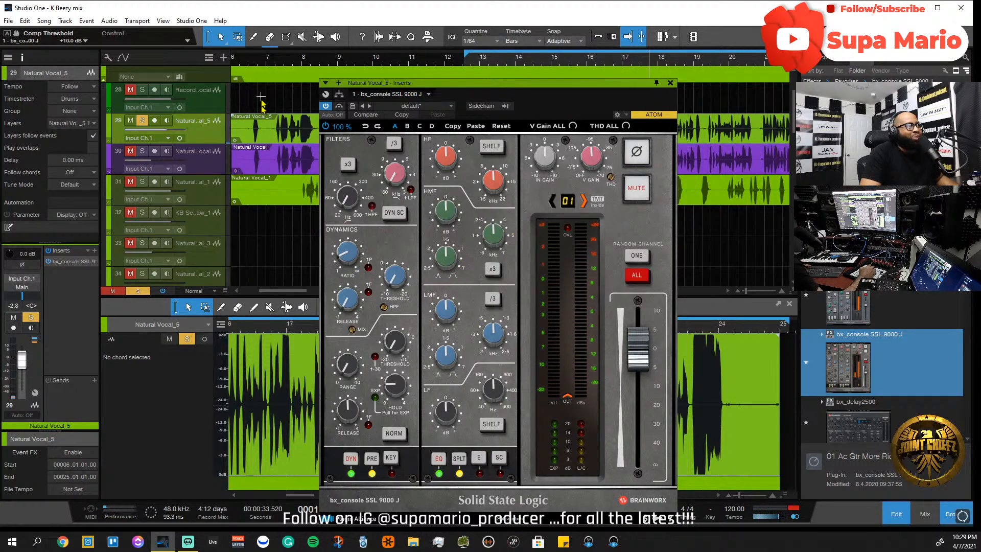
- Return the playhead to just after bar 7 to audition the soloed vocal, and close the plug-in window
left_click(276, 60)
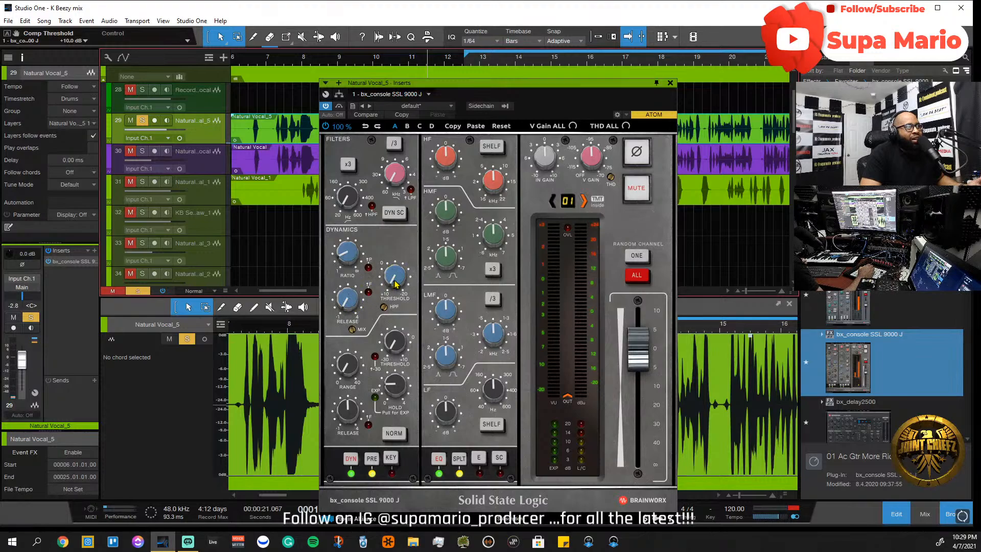
mouse_move(344, 257)
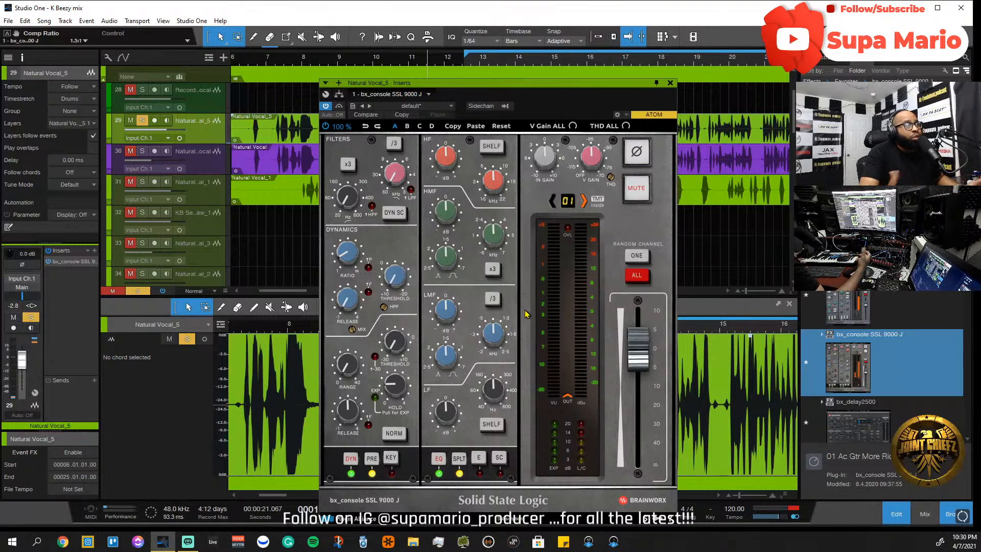
left_click(670, 83)
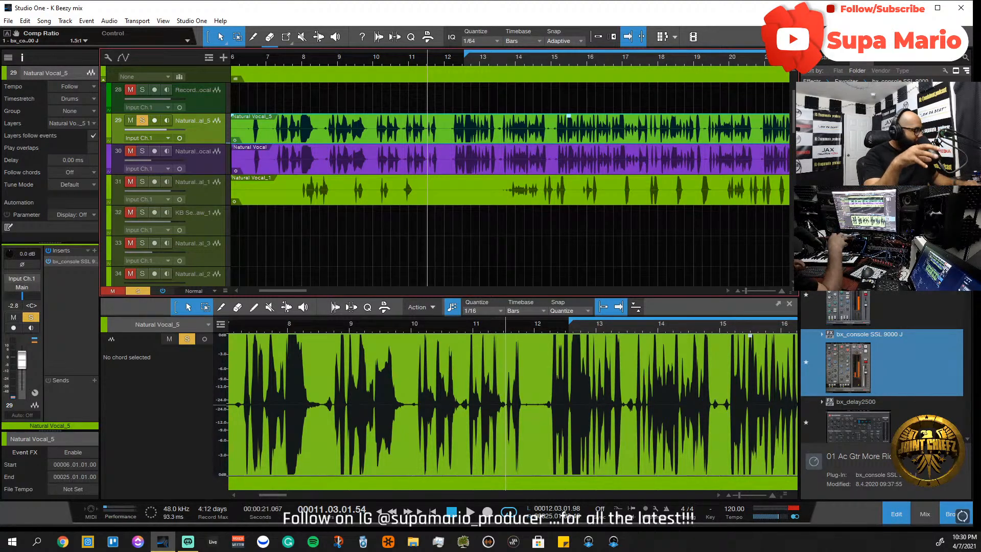
- Remove the bx_console SSL 9000 J insert from the Natural Vocal_5 track
key("w")
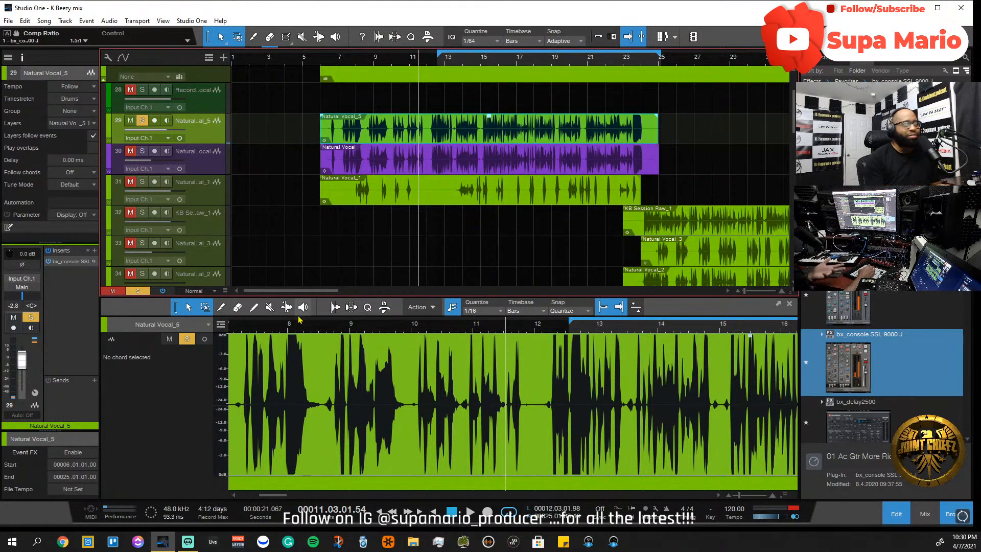
left_click(94, 262)
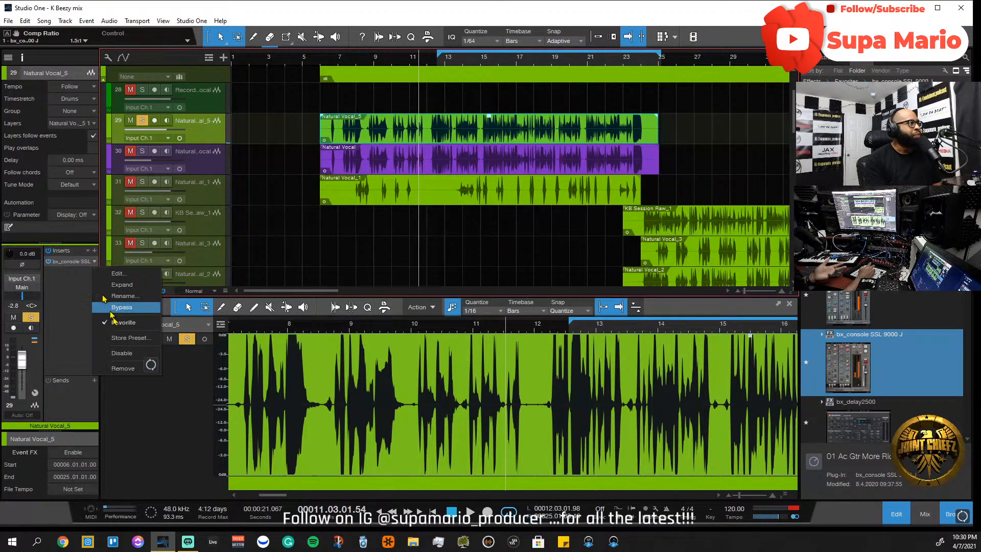
left_click(135, 371)
- Find MixBox by searching the insert plug-ins for "mixb" and add it to the Natural Vocal_5 track
left_click(95, 251)
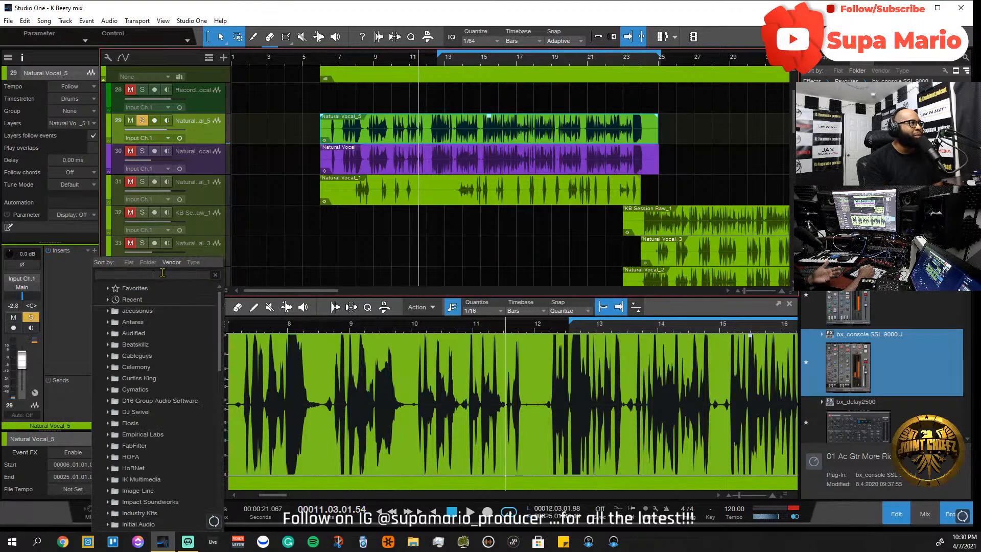
type("mixo")
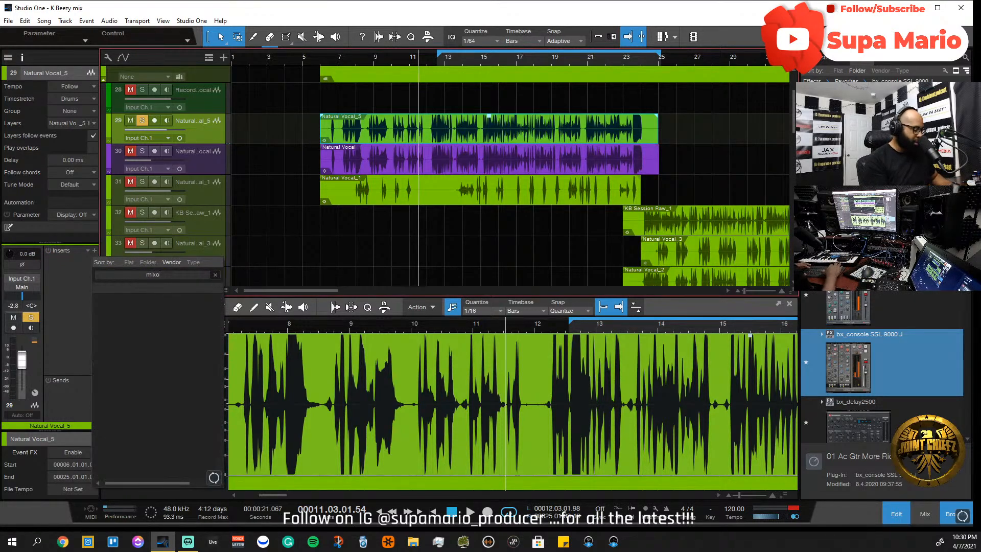
key("BackSpace")
key("BackSpace")
key("BackSpace")
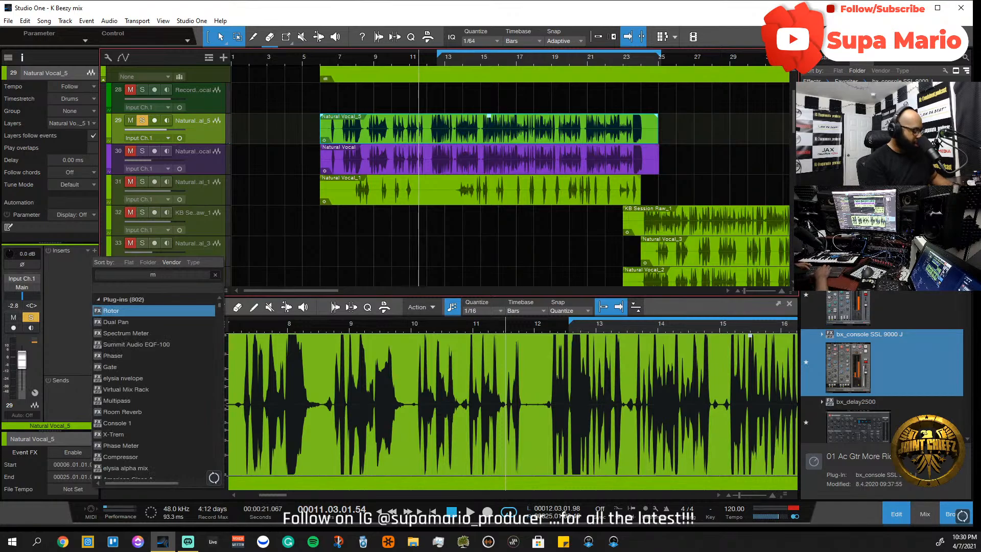
type("ix")
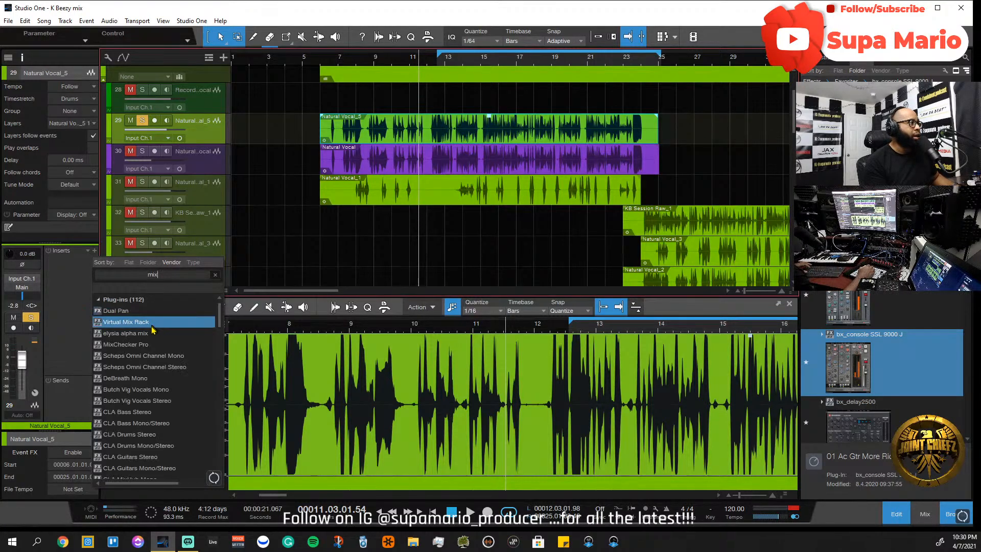
left_click(148, 356)
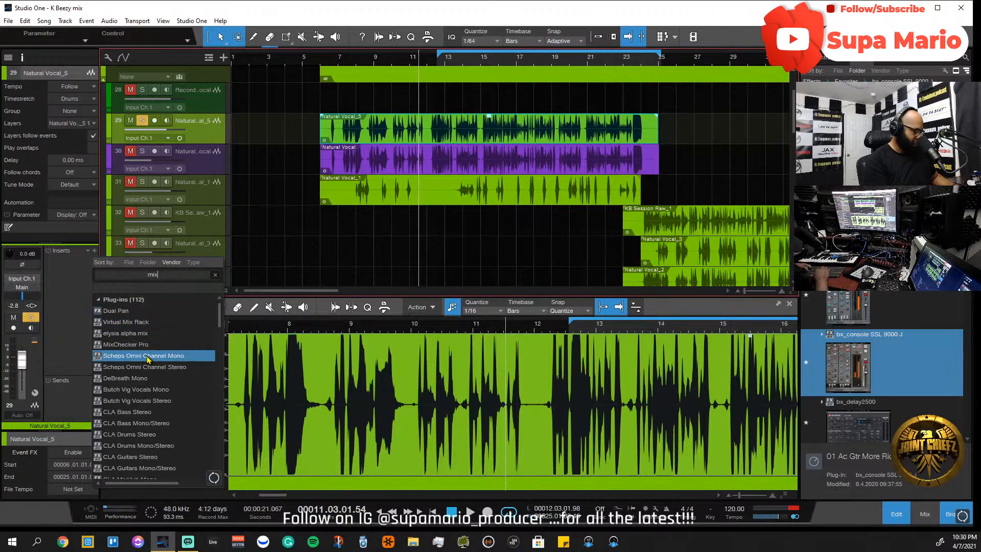
type("b")
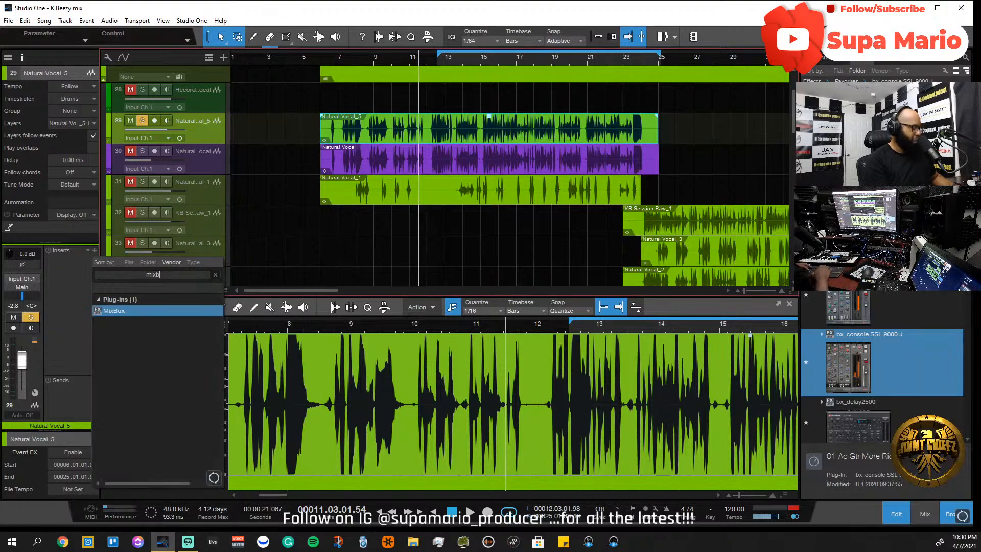
double_click(108, 313)
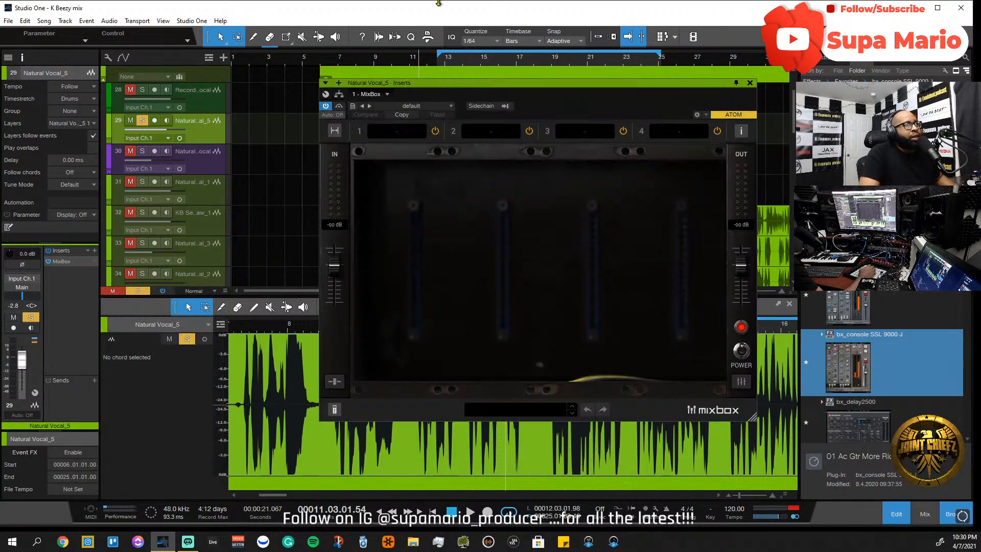
left_click_drag(496, 85, 376, 149)
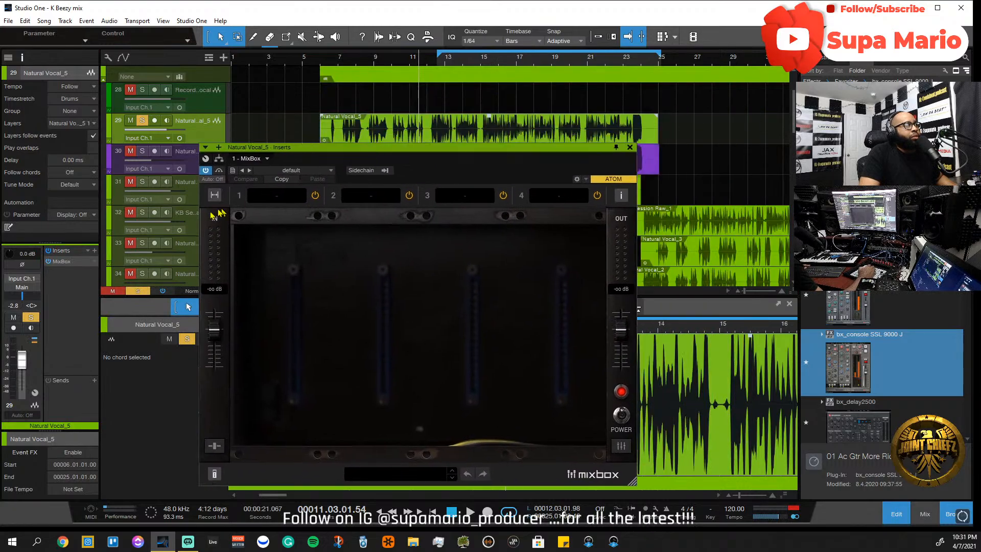
- Load the British EQ module into MixBox's first slot and move the plug-in window clear of the vocal tracks
left_click(214, 197)
left_click(213, 198)
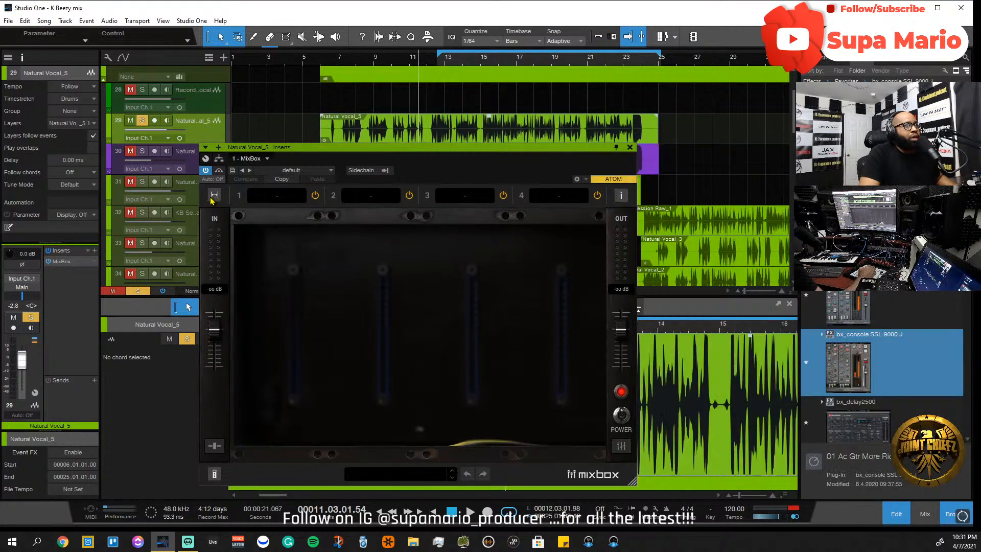
left_click(280, 200)
mouse_move(270, 287)
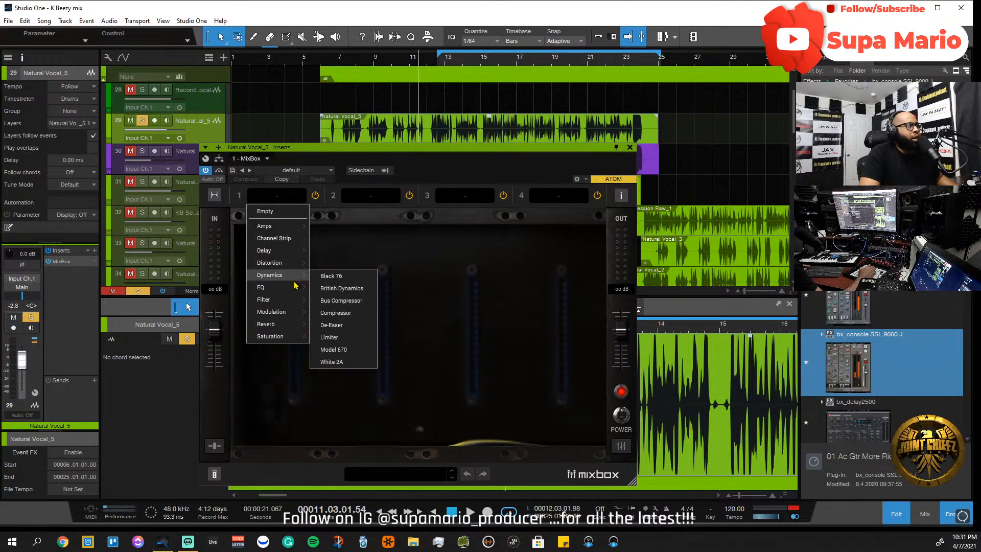
left_click(335, 254)
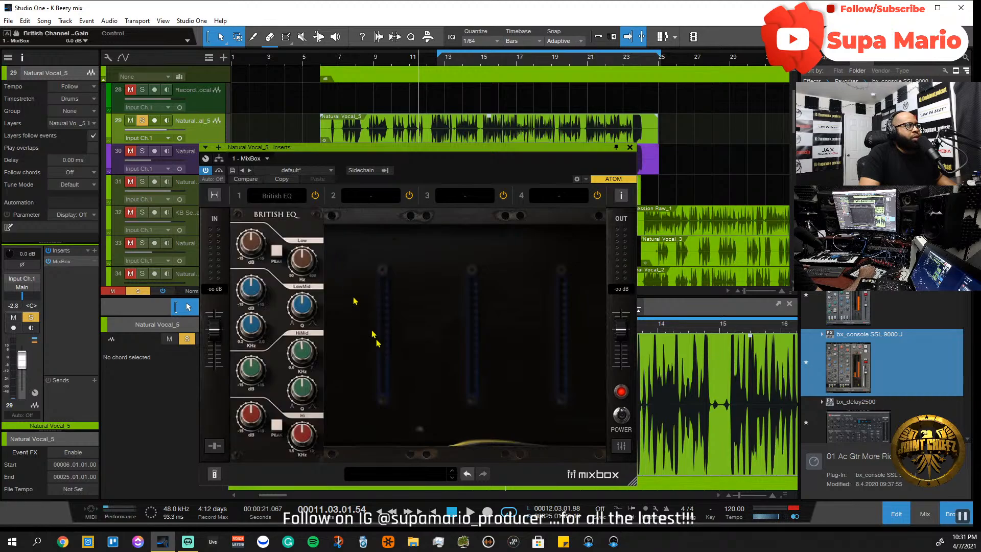
left_click_drag(342, 156, 403, 195)
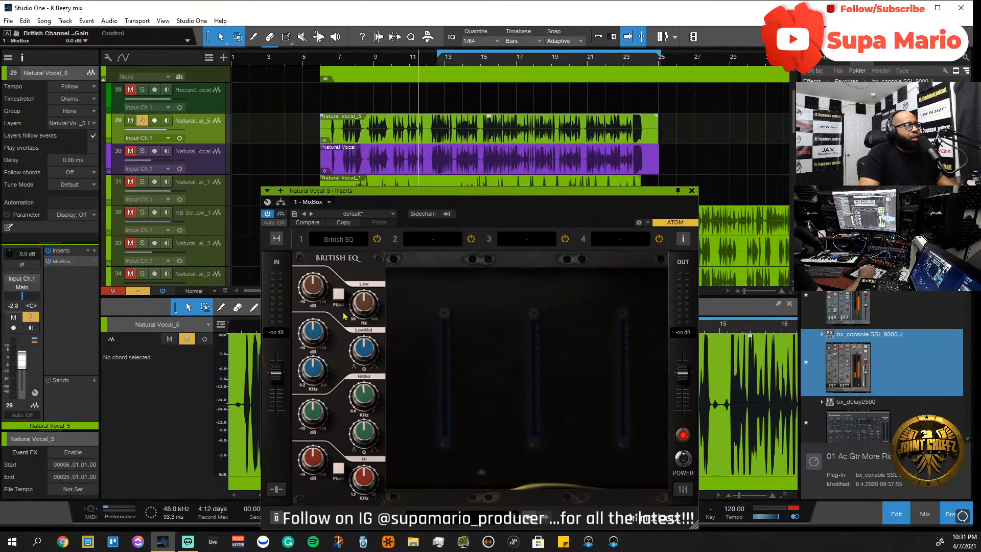
- Audition the soloed vocal from bar 7 and clear the active solos from the Main channel in the mixer
left_click(343, 60)
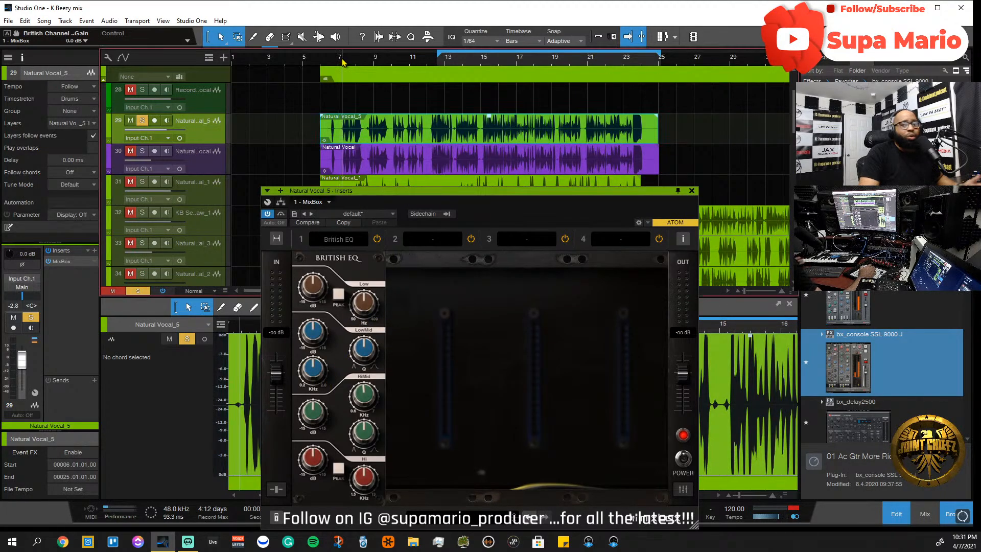
key("space")
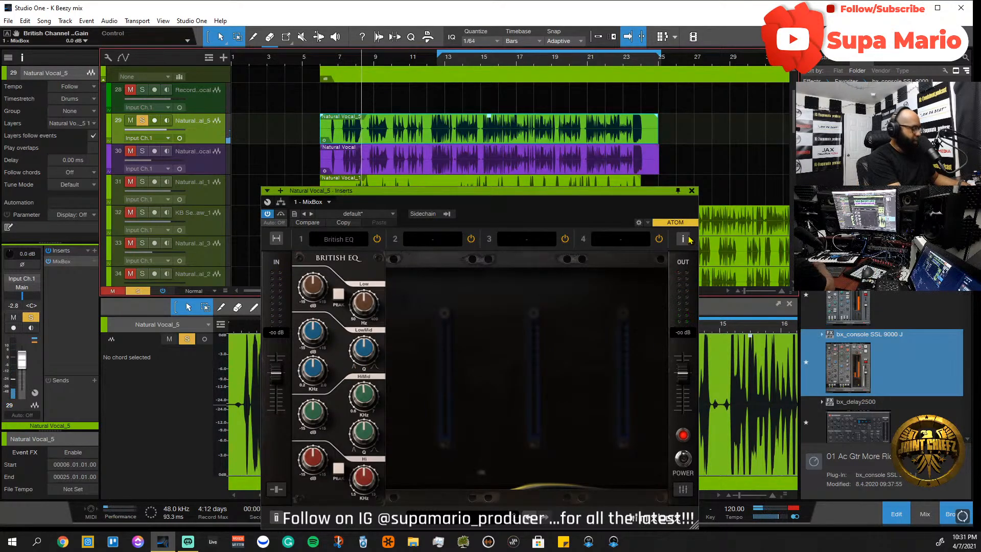
key("F3")
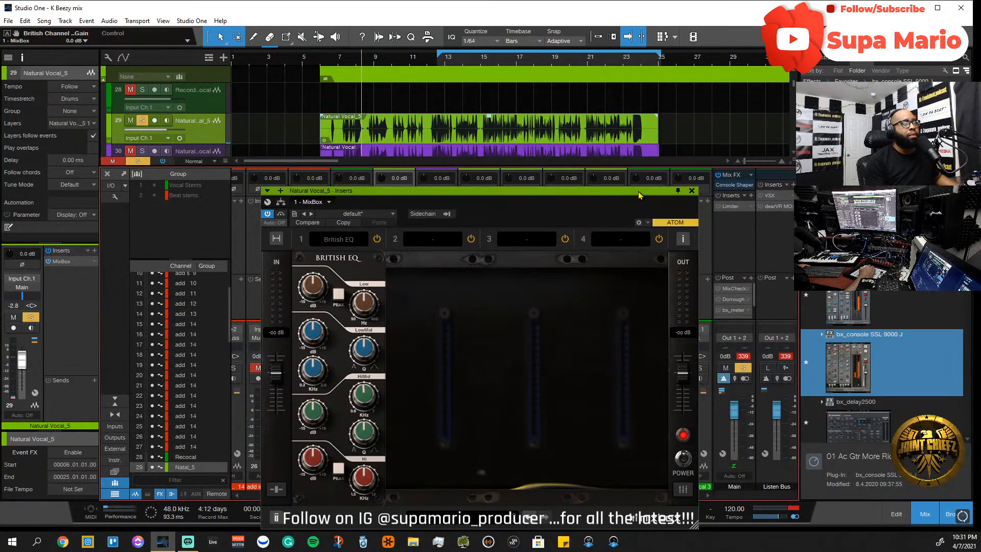
left_click_drag(639, 191, 428, 163)
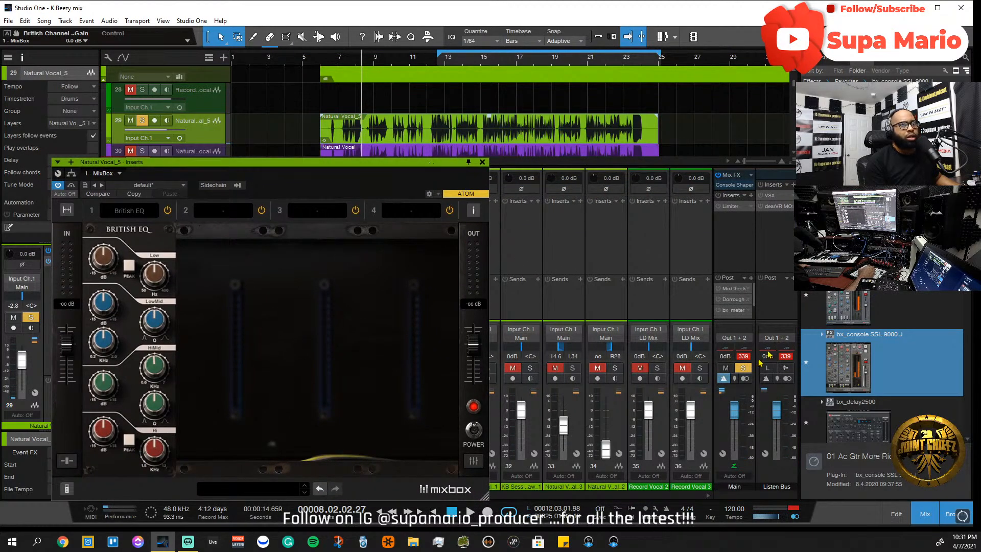
left_click(743, 368)
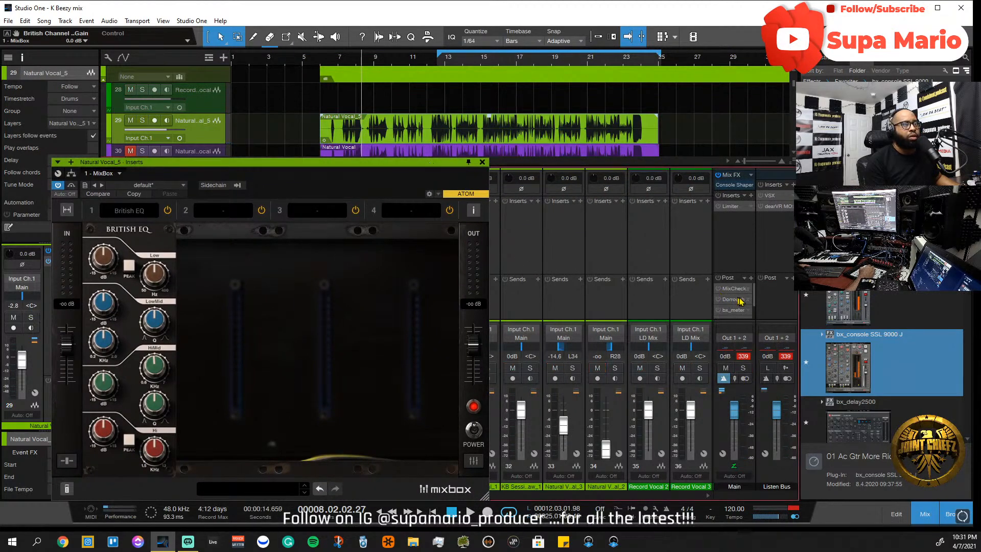
- Examine the Main channel's post inserts and the VOX Mix bus's spectrum display in the mixer
scroll(748, 309, "down", 2)
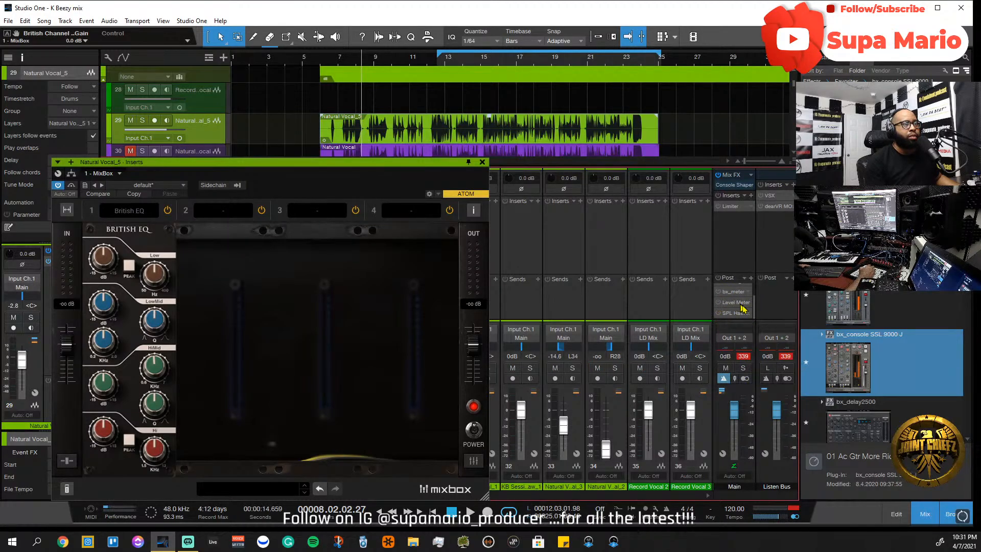
scroll(755, 312, "up", 1)
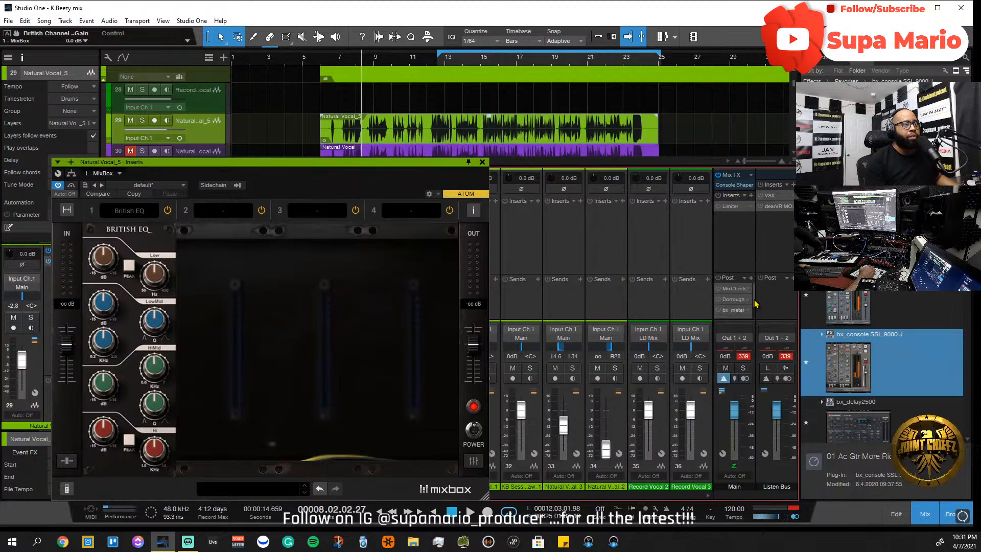
scroll(756, 315, "down", 2)
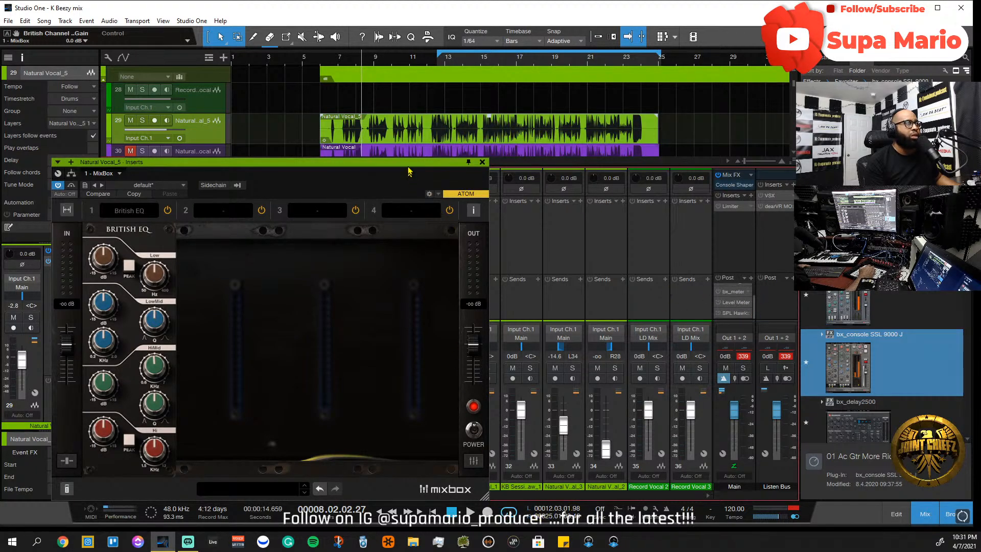
left_click_drag(408, 163, 402, 145)
left_click_drag(468, 495, 649, 501)
scroll(585, 238, "down", 2)
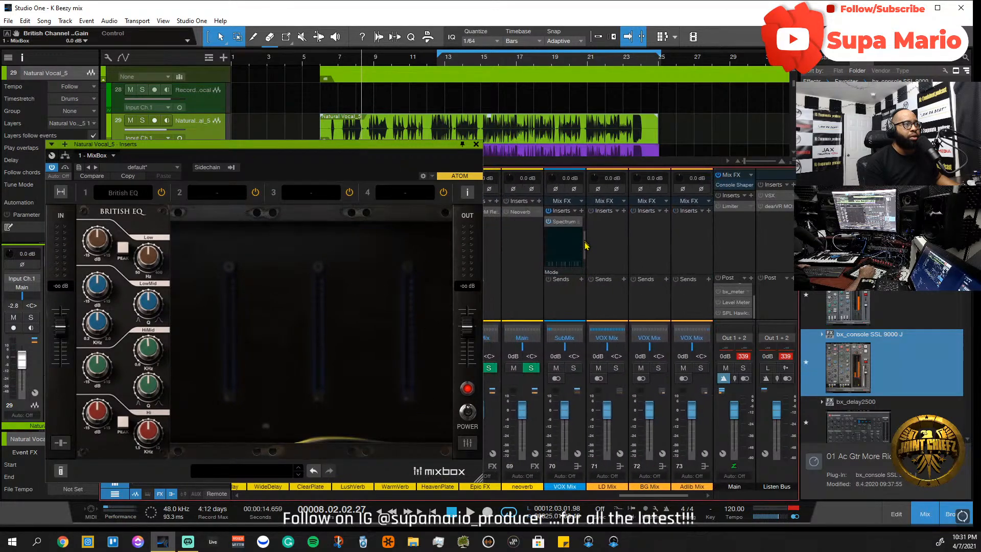
- Play the song to check the vocal signal on the buses, closing the MixBox window before stopping playback
key("space")
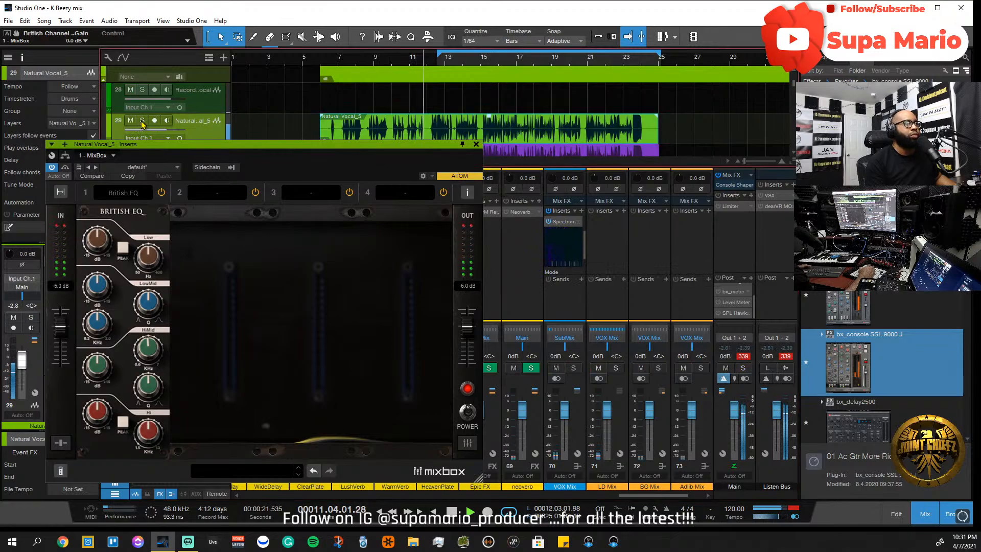
left_click(476, 144)
right_click(478, 287)
left_click(505, 266)
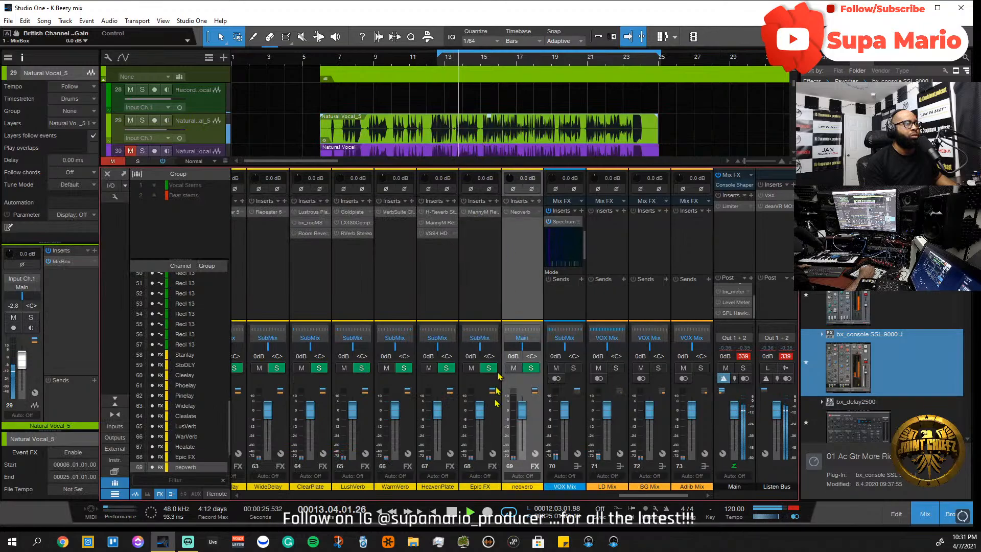
key("space")
- Select the Natural Vocal_5, Natural Vocal and Natural Vocal_1 channels together and route their output to BG Mix
left_click_drag(648, 496, 411, 535)
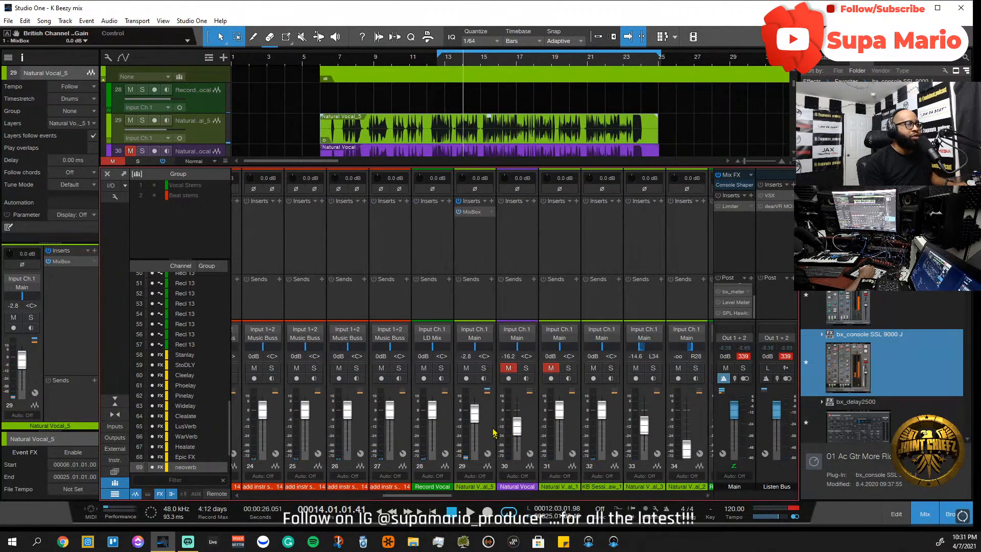
left_click(486, 455)
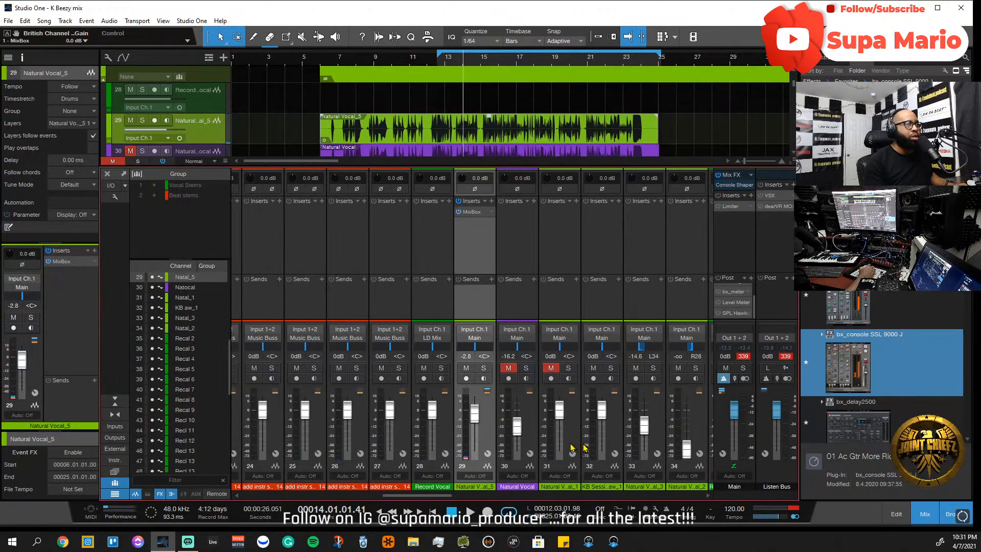
left_click(535, 415)
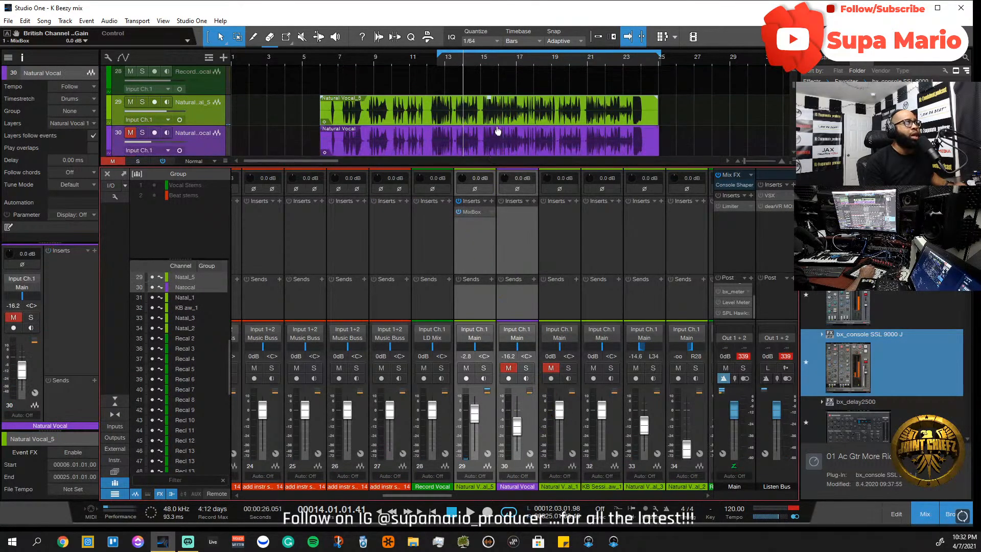
scroll(498, 131, "down", 1)
left_click(575, 432)
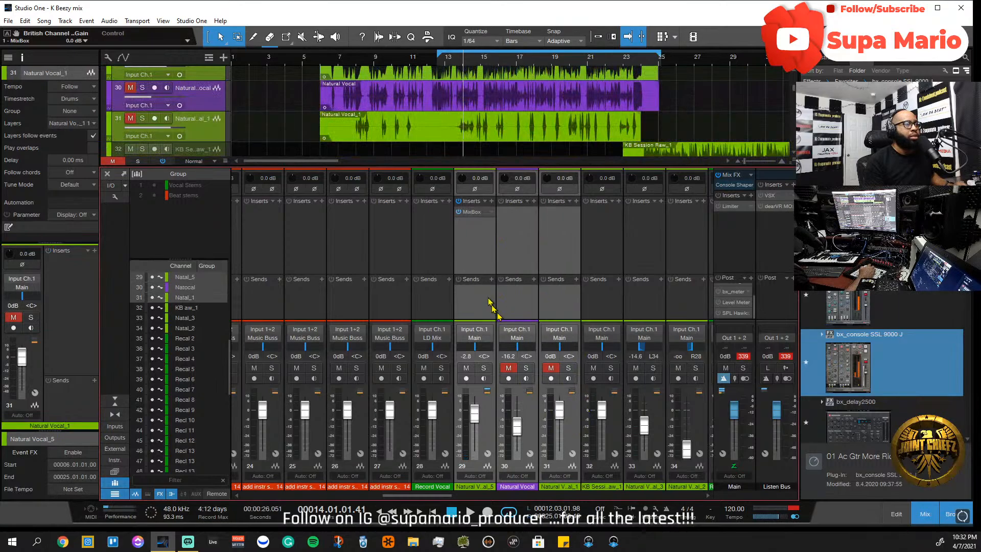
left_click(480, 339)
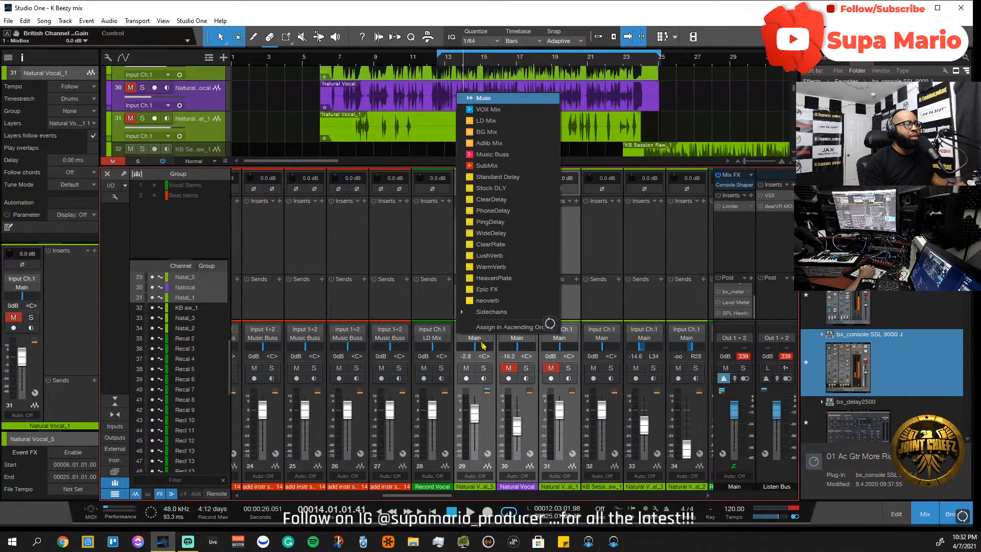
left_click(487, 132)
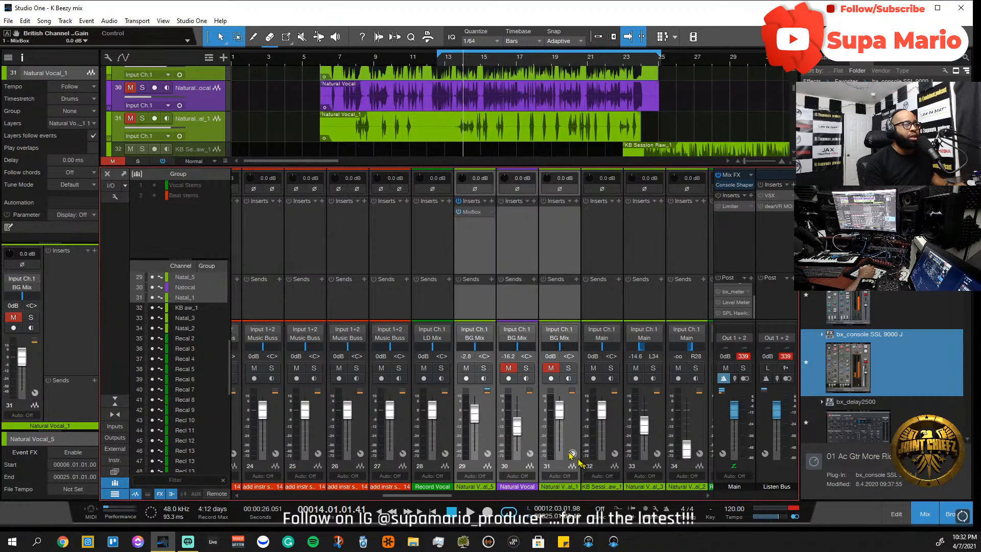
- Select the KB Session Raw_1, Natural Vocal_3 and Natural Vocal_2 tracks together and route their output to LD Mix
scroll(587, 116, "down", 3)
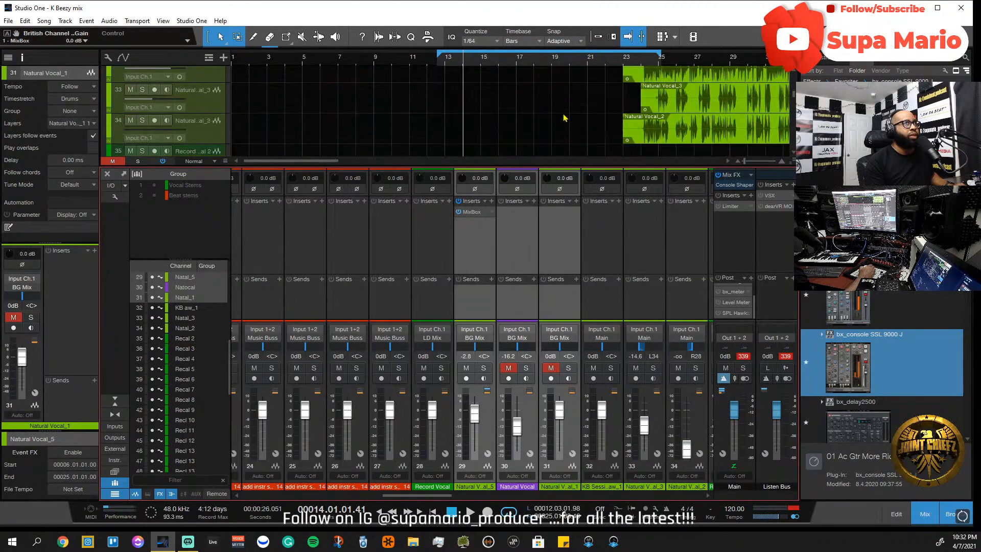
left_click(219, 100)
left_click(207, 147, "shift")
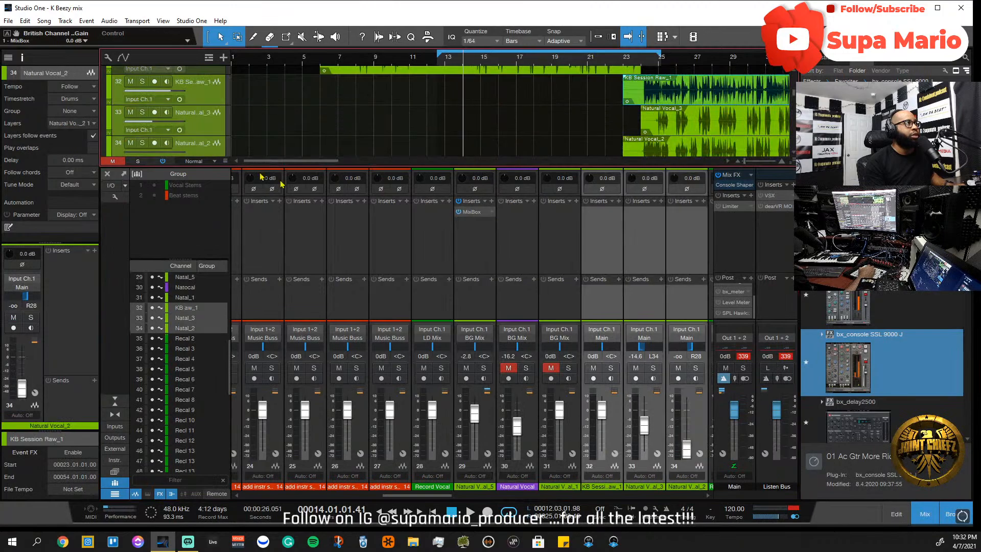
left_click(610, 343)
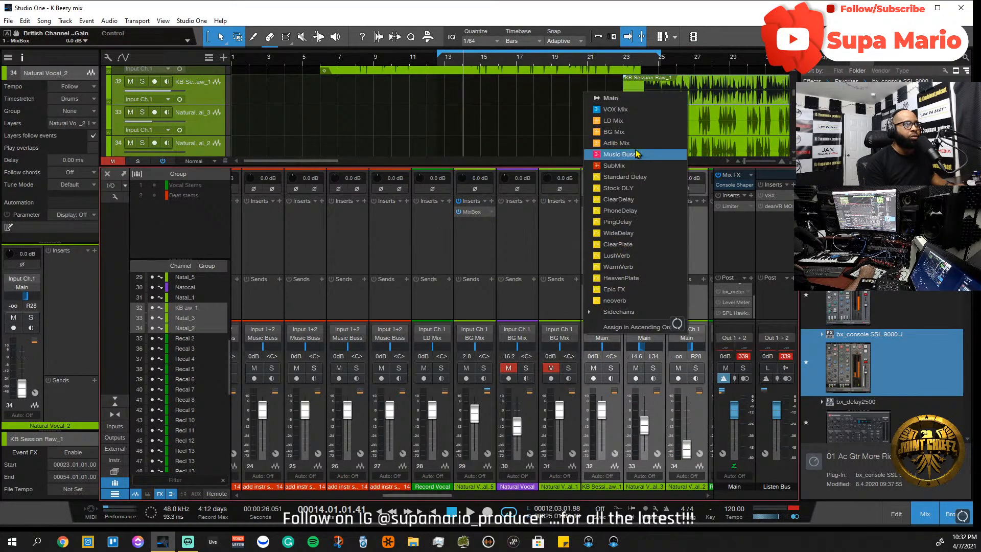
left_click(617, 121)
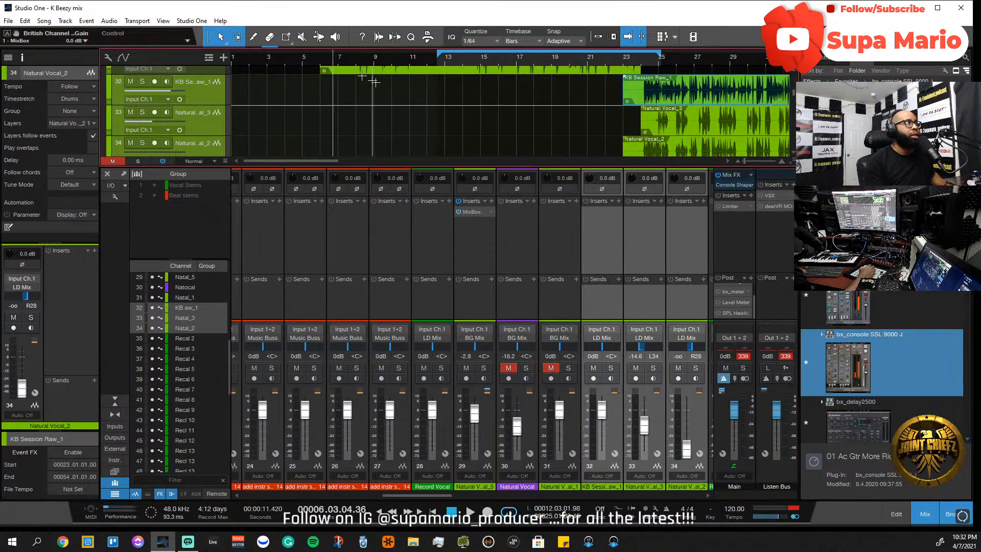
- Play the song and examine the spectrum display and meters of the VOX Mix, LD Mix and BG Mix buses
key("space")
scroll(484, 121, "up", 3)
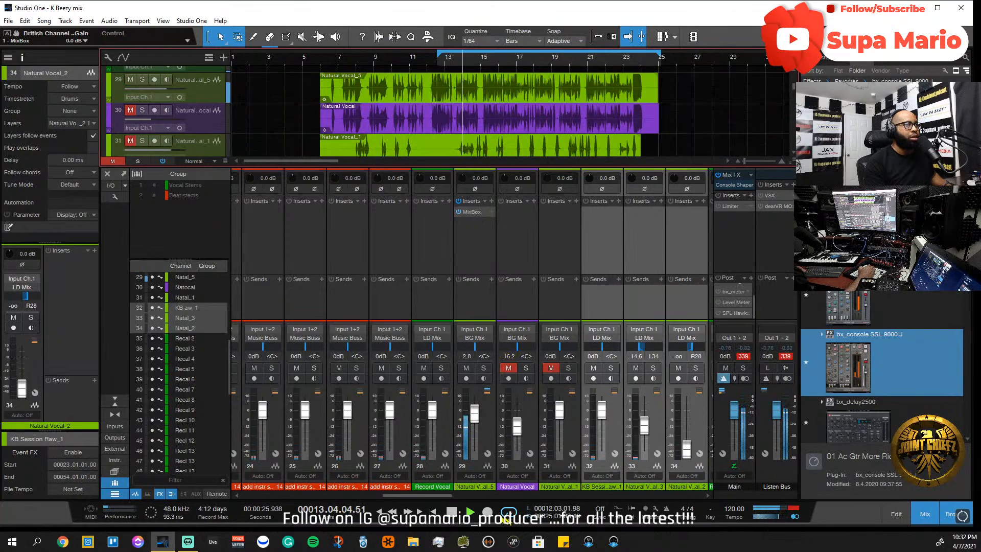
left_click_drag(440, 496, 671, 489)
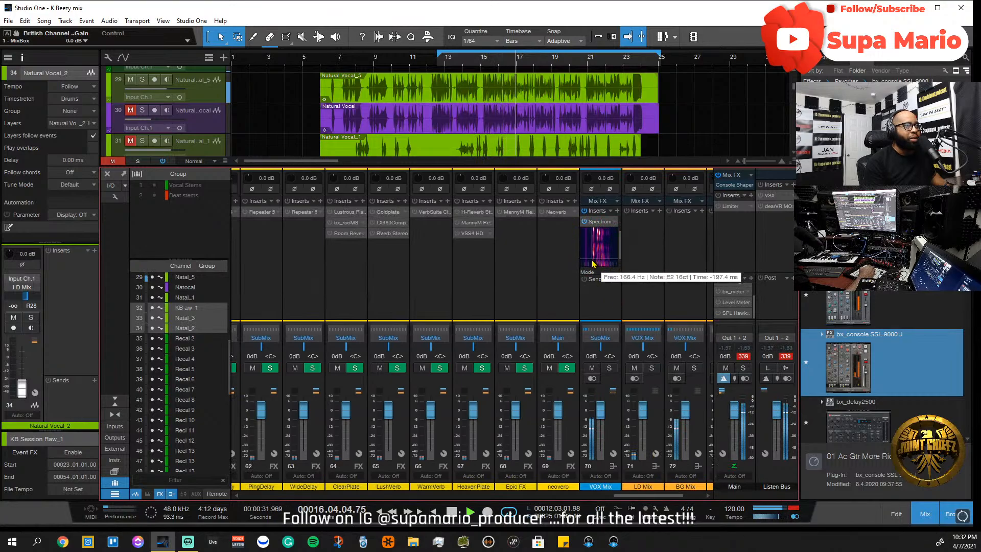
scroll(585, 488, "right", 1)
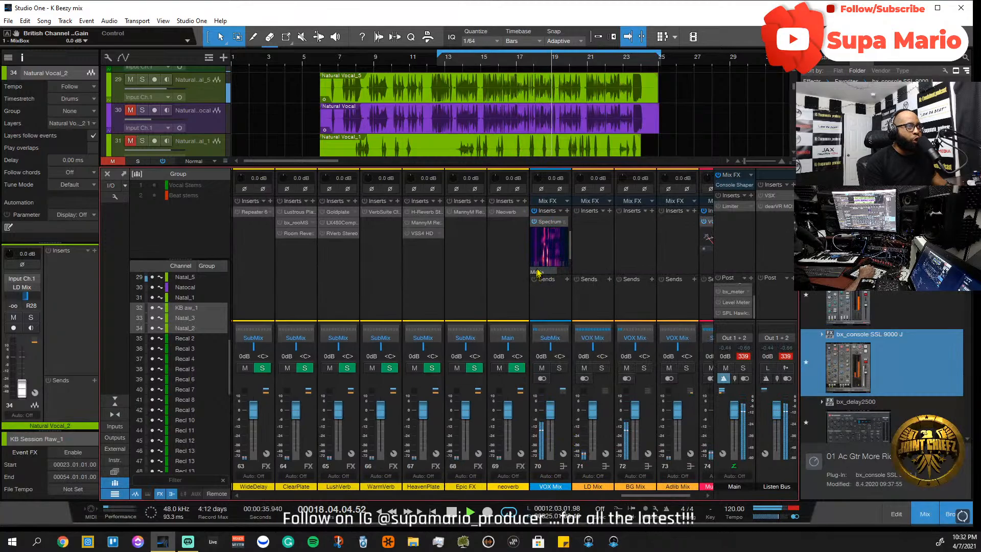
mouse_move(544, 267)
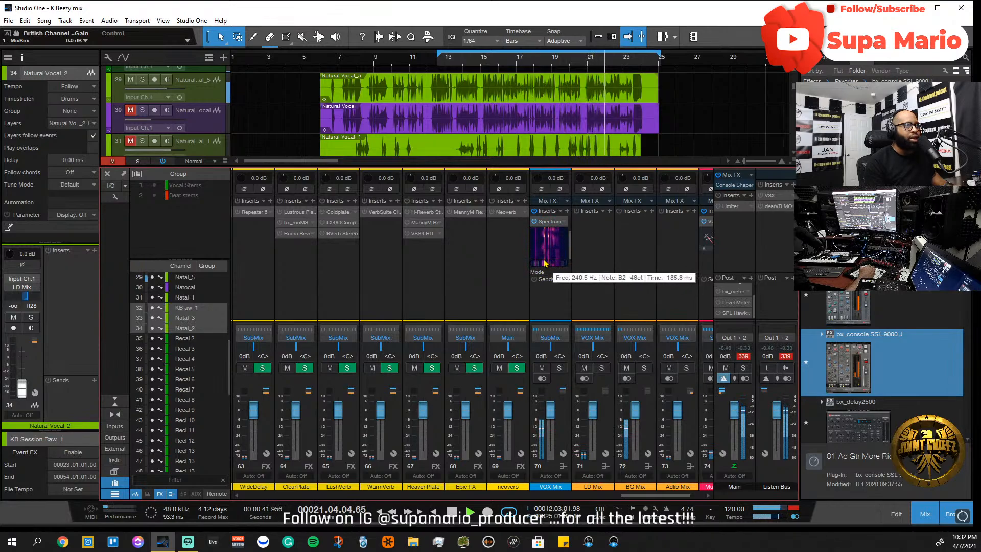
- Open Natural Vocal_5's MixBox and, during playback, boost the British EQ low-mid band to +15.0 dB with Q 1.5, sweeping to 0.3 kHz
left_click_drag(634, 496, 432, 495)
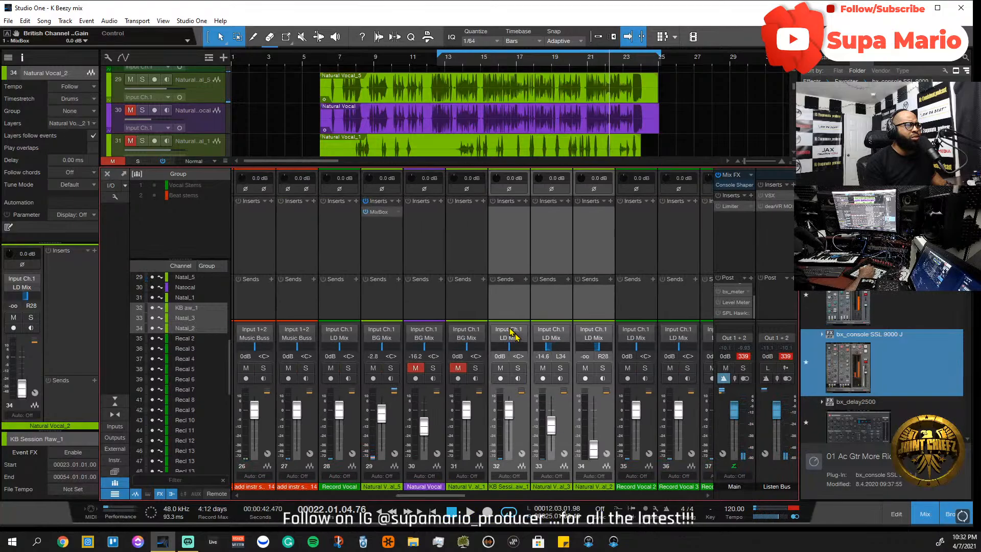
left_click(386, 215)
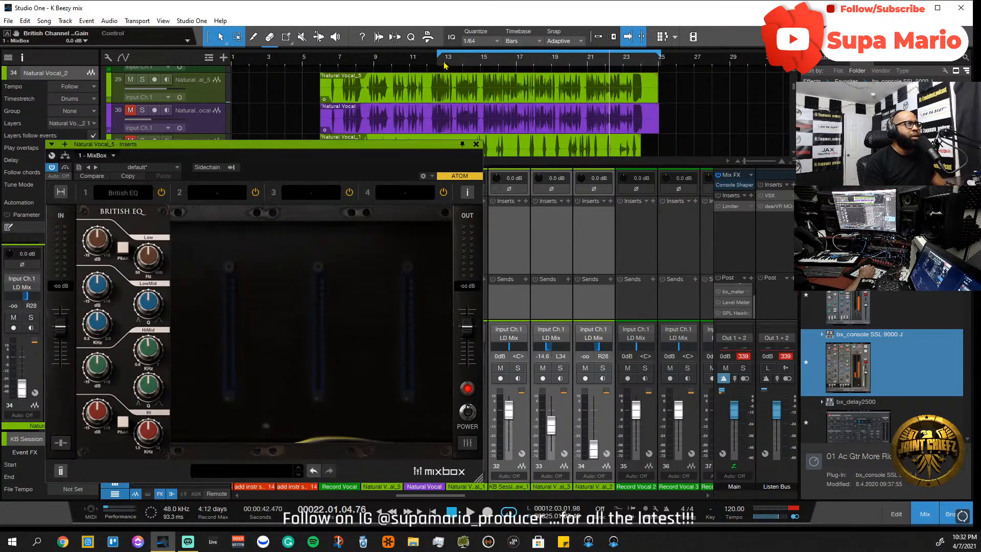
left_click(444, 64)
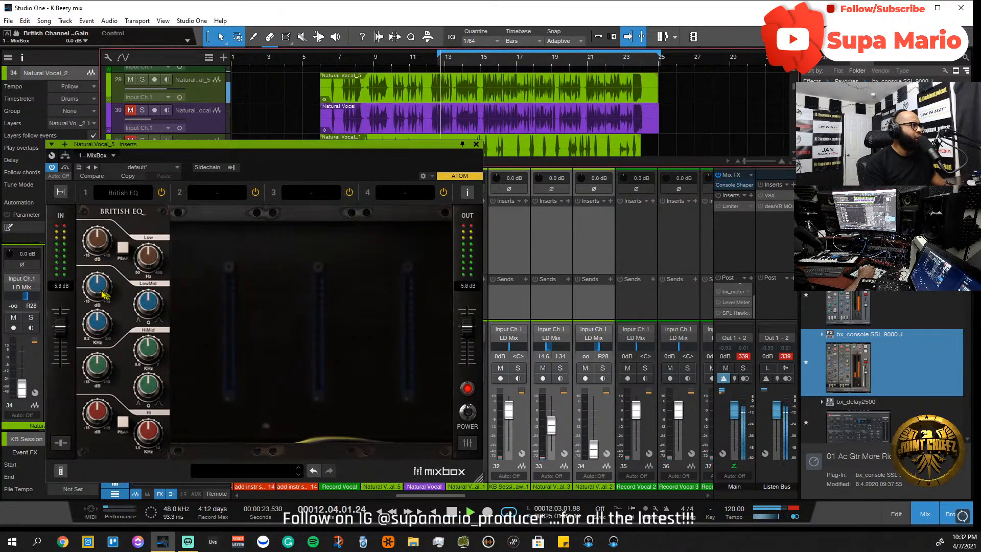
left_click_drag(153, 307, 158, 391)
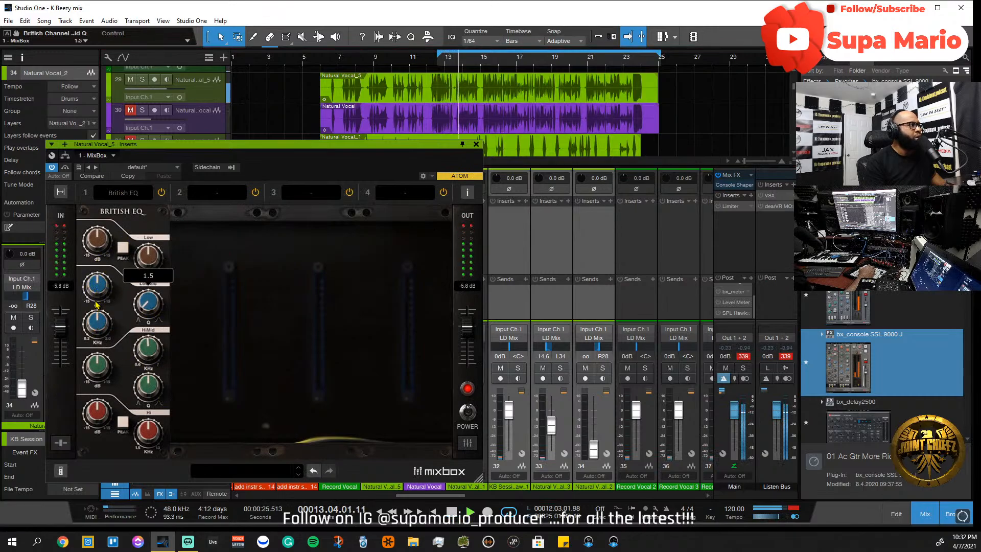
left_click_drag(100, 287, 100, 287)
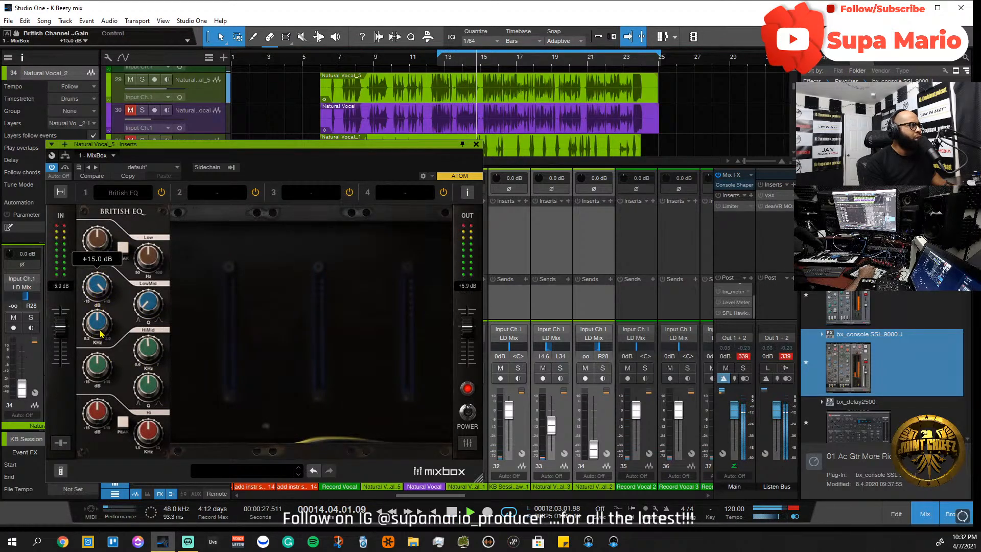
left_click_drag(101, 331, 103, 350)
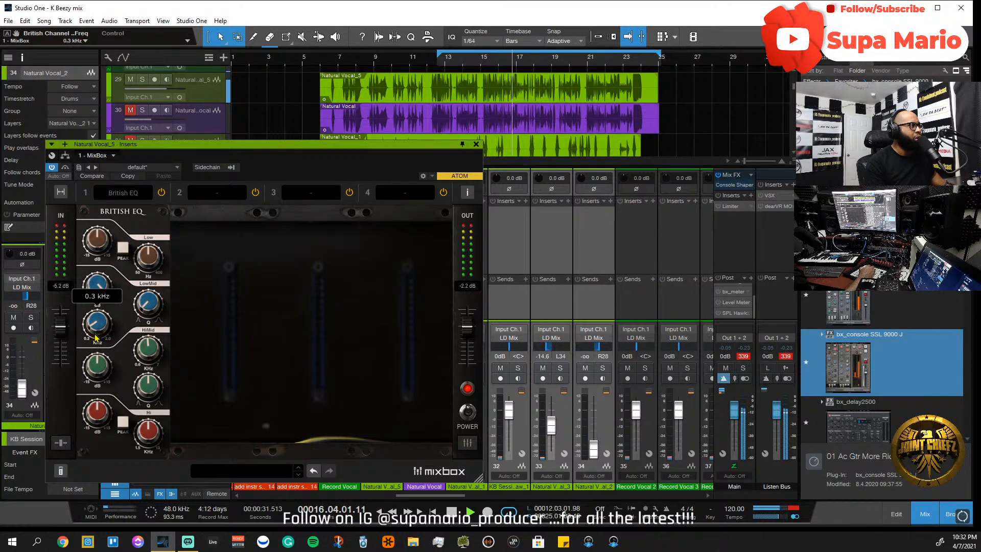
- Refine the British EQ low-mid band to 0.2 kHz, Q 0.9 and +4.9 dB gain
left_click_drag(101, 302, 101, 335)
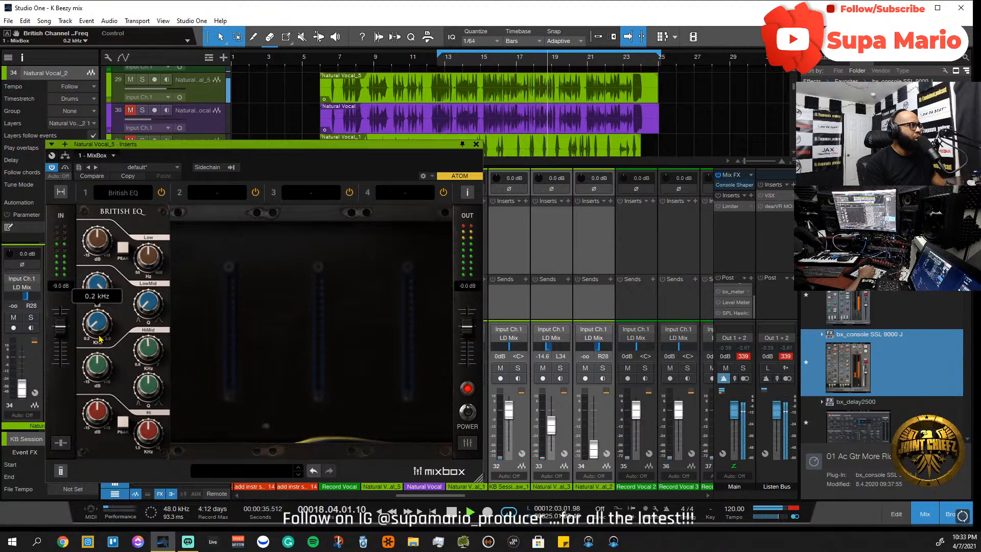
left_click_drag(147, 307, 159, 325)
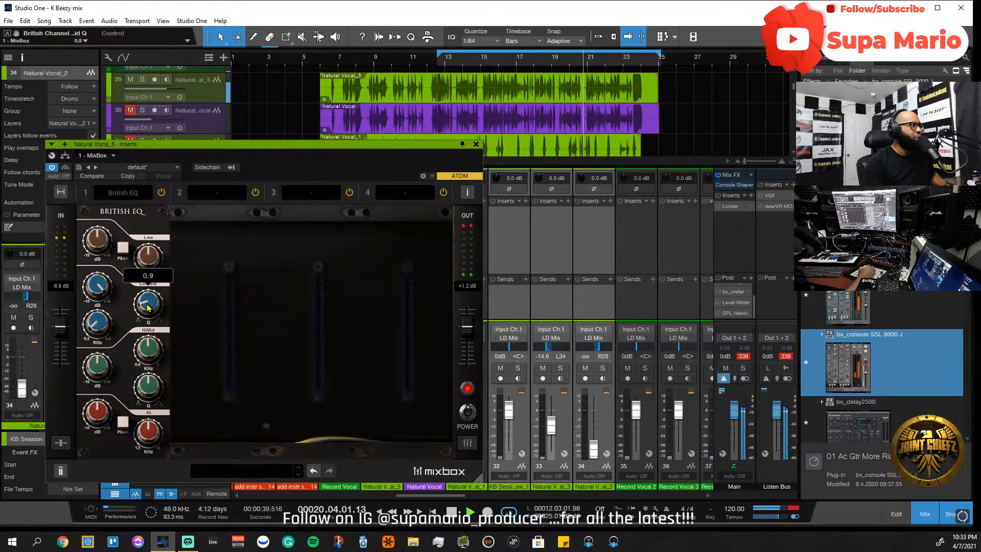
left_click_drag(111, 292, 102, 270)
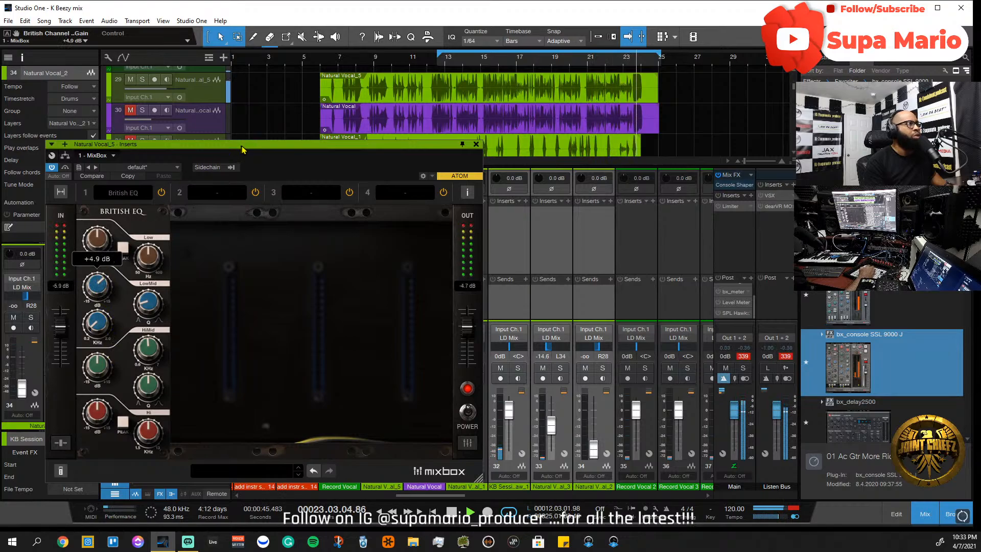
- Move the MixBox window off the channels and audition Natural Vocal_5 in solo with low-mid gain at +4.7 dB, ending with solo off
left_click_drag(212, 144, 585, 137)
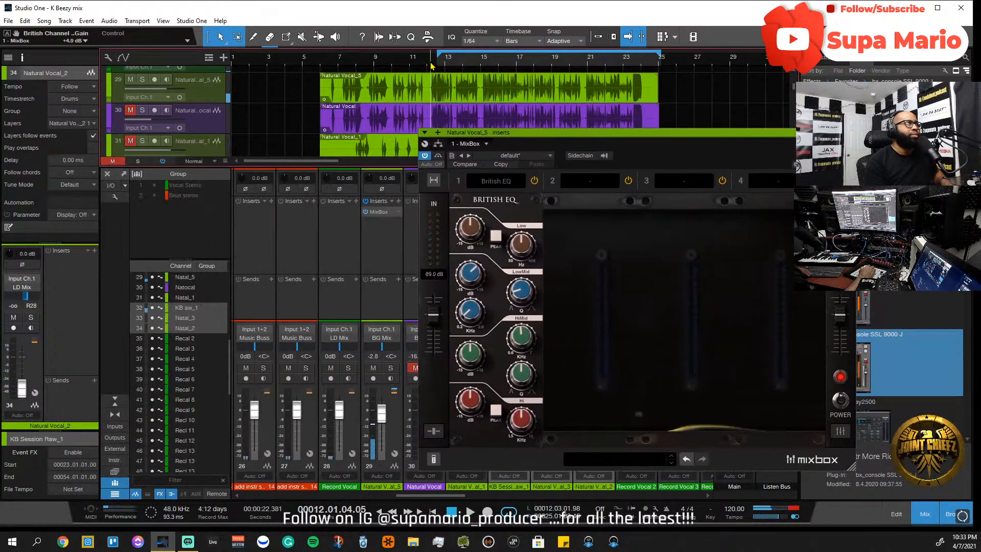
left_click(391, 368)
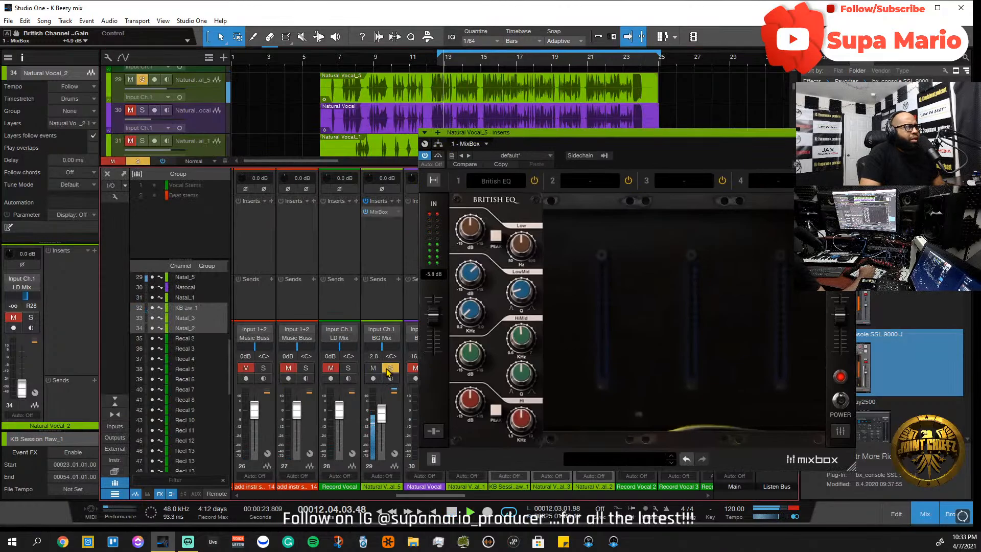
mouse_move(466, 280)
left_mouse_down()
mouse_move(473, 307)
mouse_move(473, 288)
left_mouse_up()
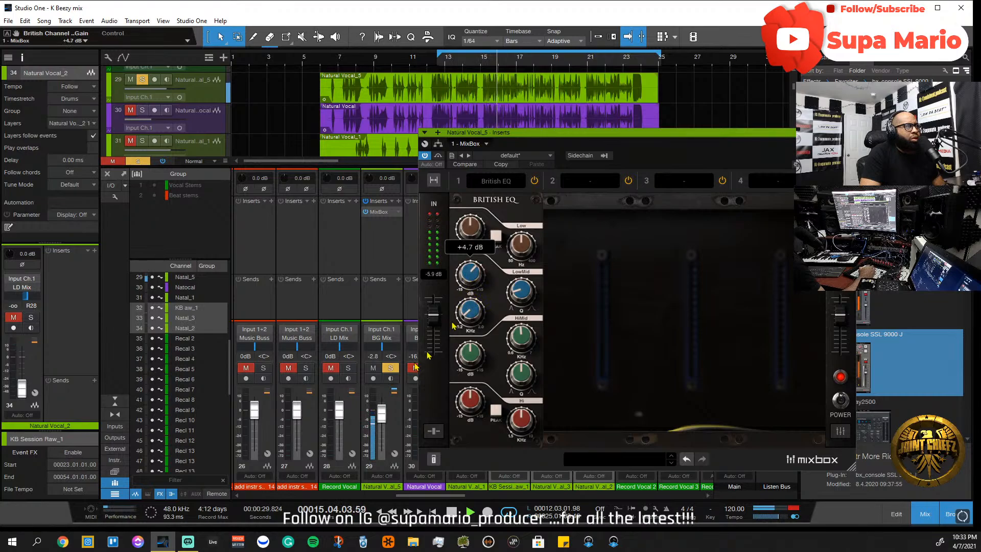
left_click(390, 368)
- Cut the British EQ low-mid gain to -4.8 dB, comparing Natural Vocal_5 in solo and in the mix and keeping Q at 0.9
left_click_drag(471, 280, 478, 318)
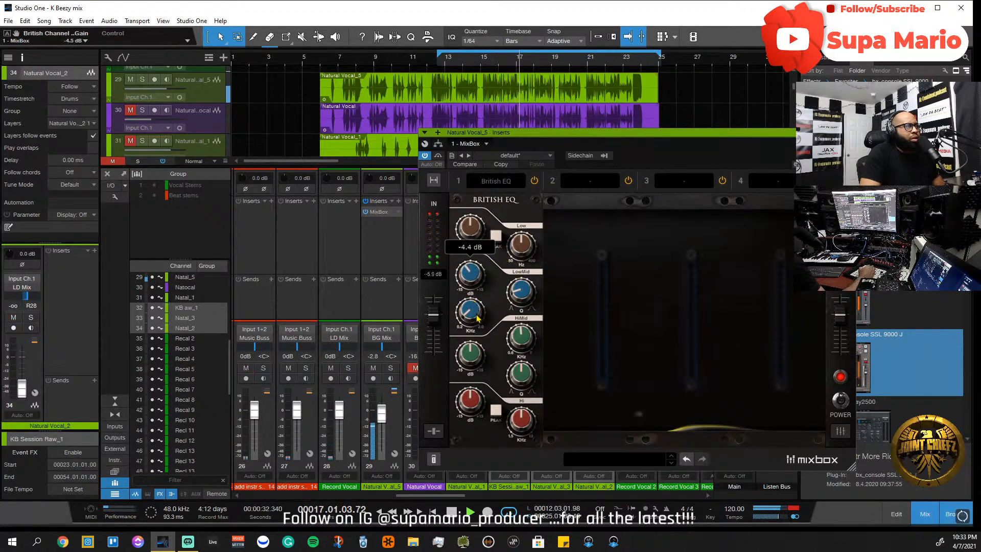
left_click(391, 369)
left_click(390, 369)
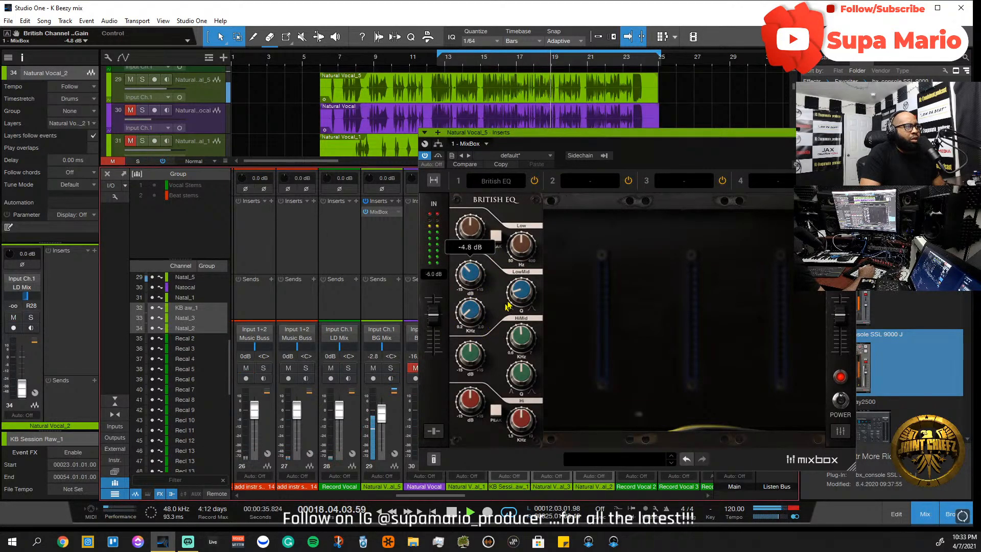
left_click(522, 302)
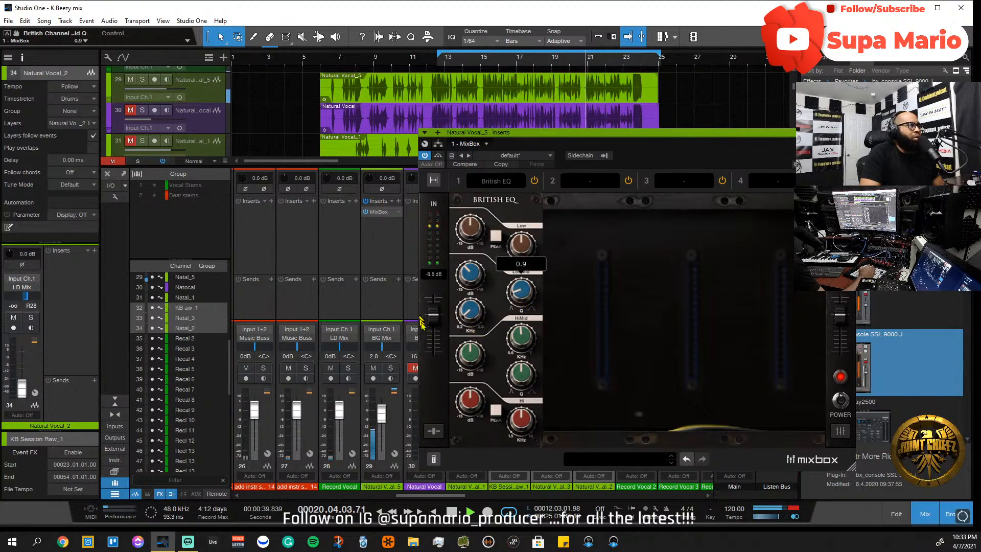
- Set Natural Vocal_5's channel volume to -1.6 dB, stop playback and close the MixBox window
left_click_drag(380, 417, 379, 413)
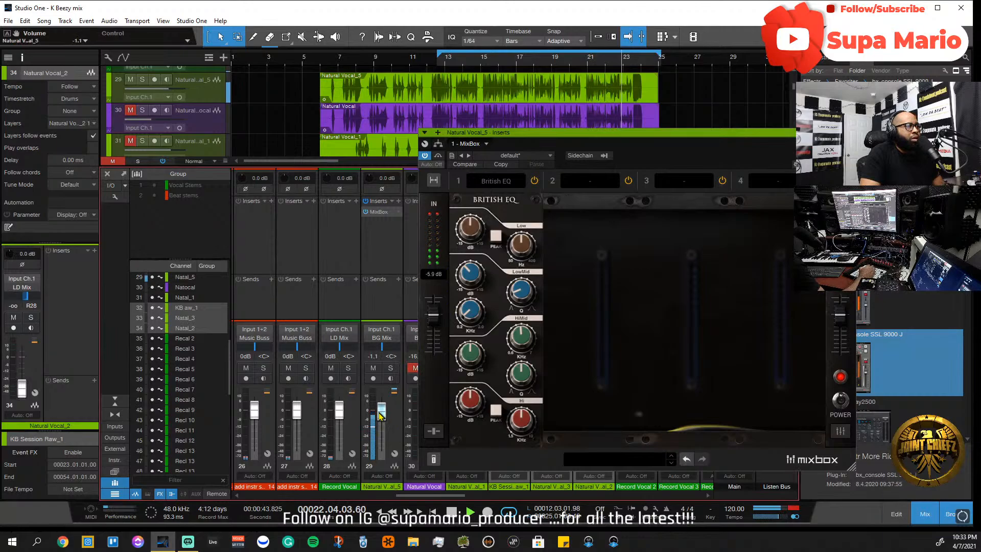
key("space")
left_click_drag(413, 496, 494, 495)
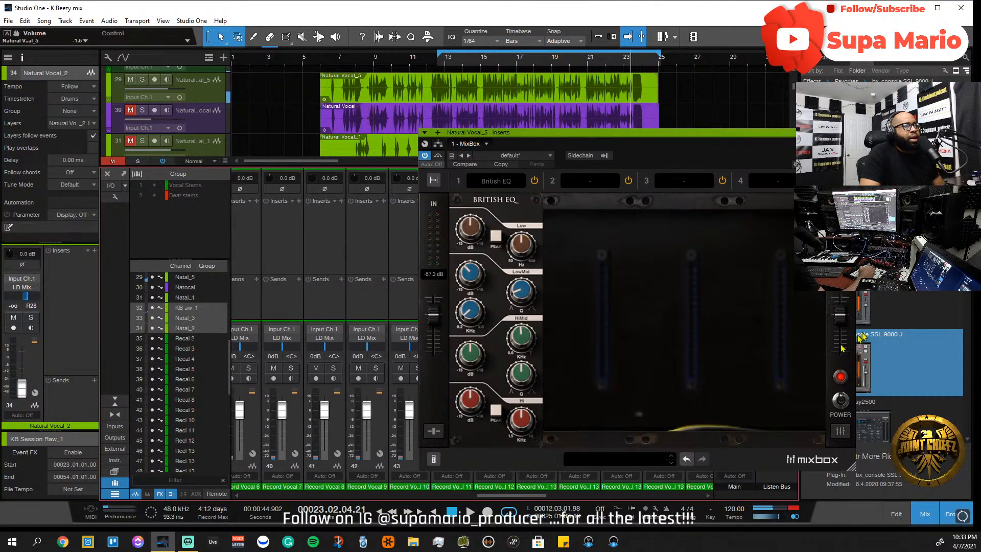
left_click(851, 132)
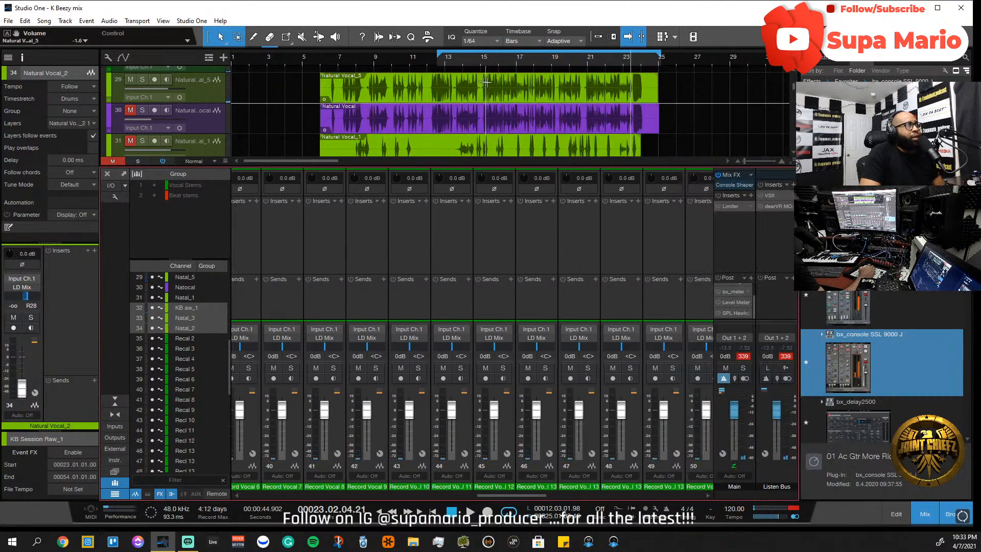
- Play the song again from around bar 11 and check the levels on the vocal and music buses
left_click_drag(503, 496, 659, 495)
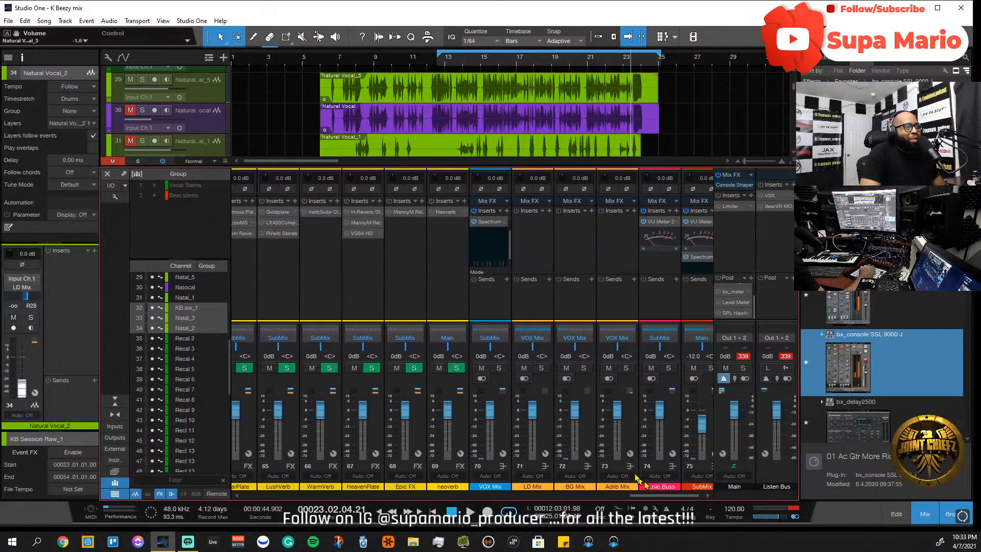
key("space")
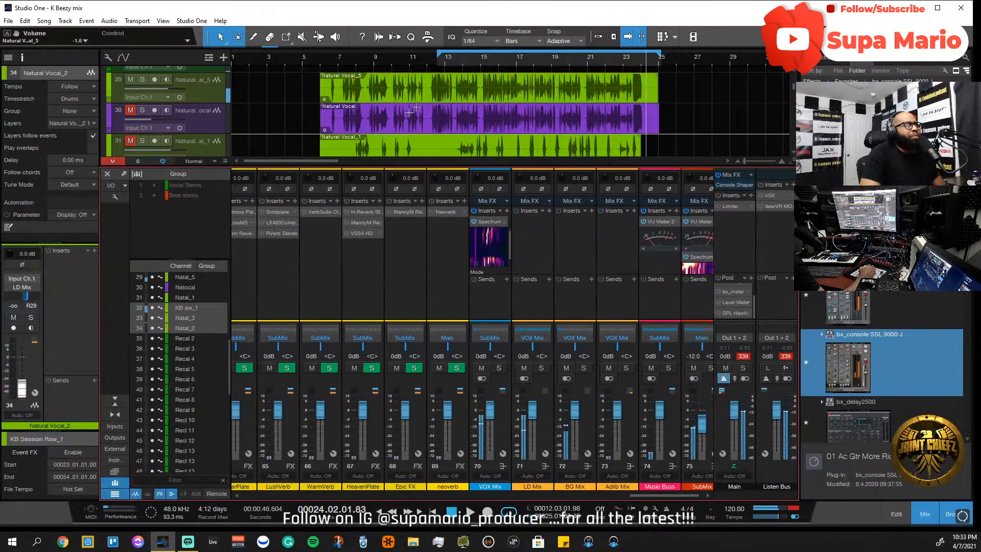
left_click(394, 59)
key("space")
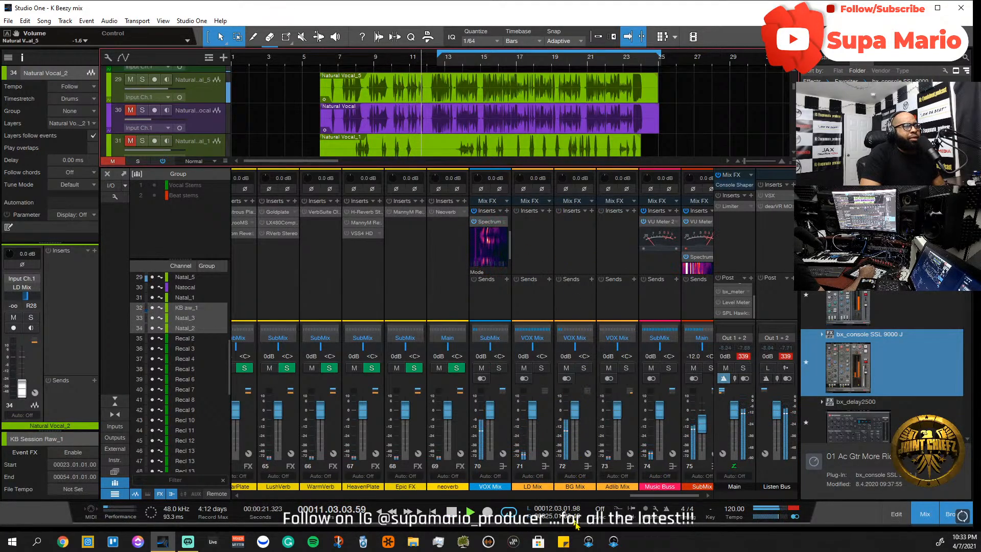
- Select the Instrumental channel and lower its volume to -6.5 dB during playback
left_click_drag(649, 495, 275, 530)
left_click_drag(248, 415, 252, 419)
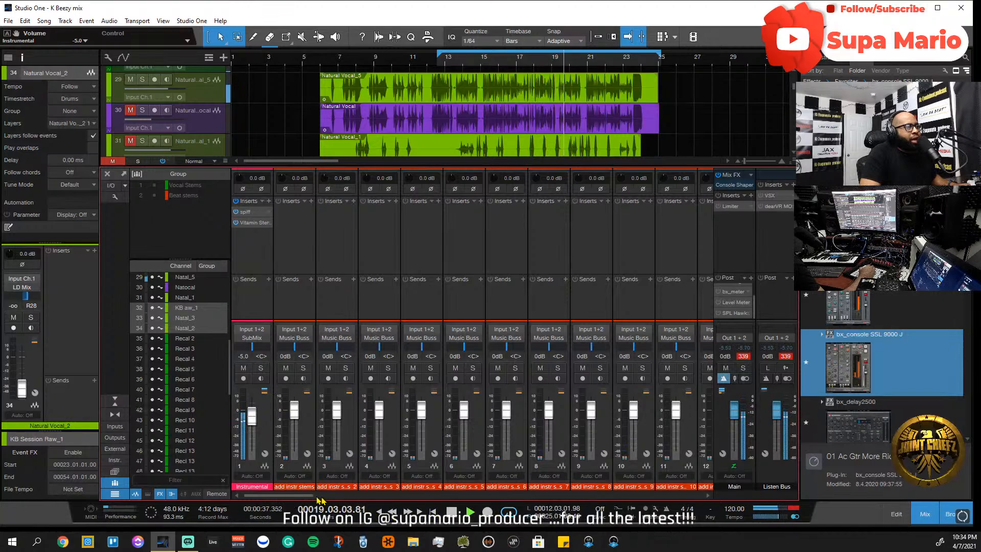
left_click_drag(305, 496, 257, 496)
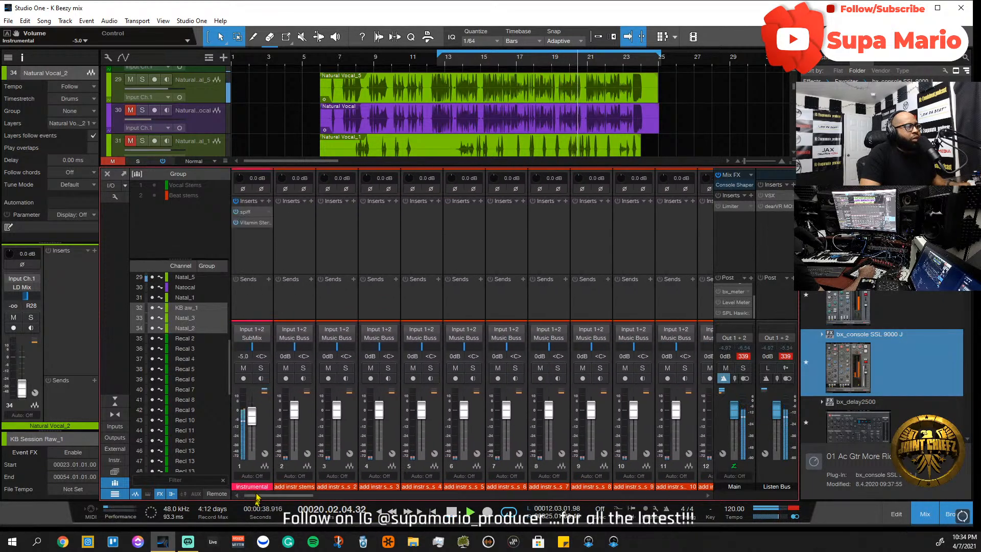
left_click(259, 427)
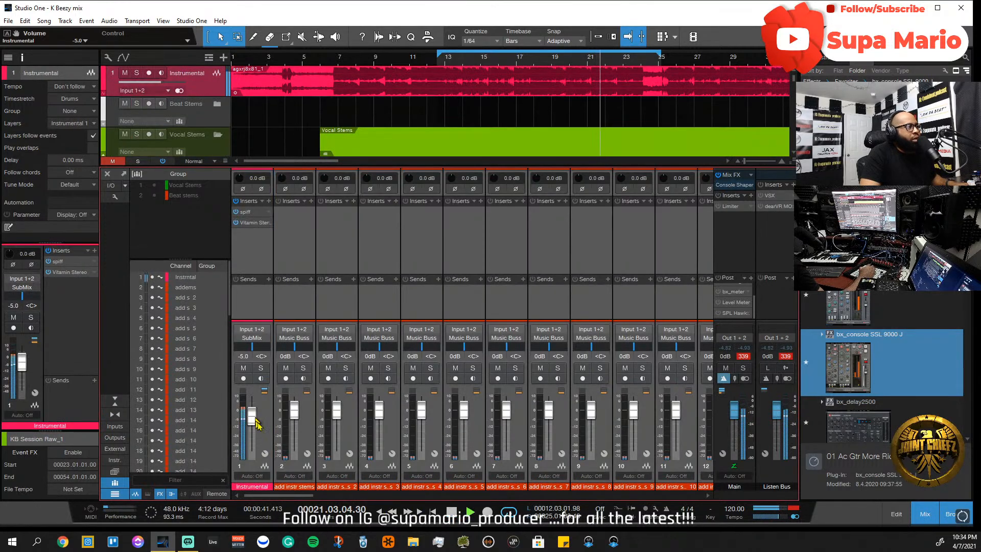
left_click_drag(254, 425, 254, 447)
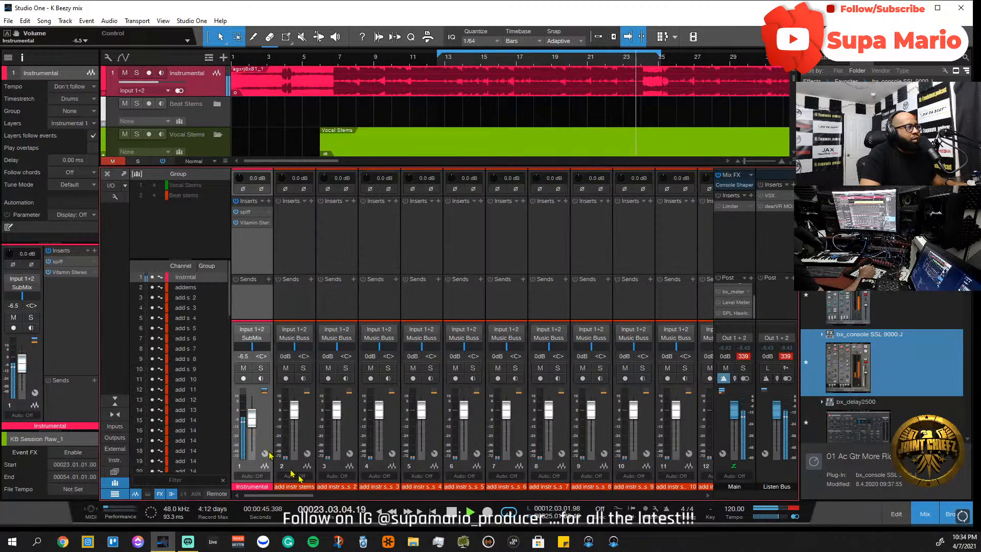
- Check the Main channel's level against the beat and set the Instrumental channel's volume to -6.2 dB
left_click_drag(301, 496, 586, 497)
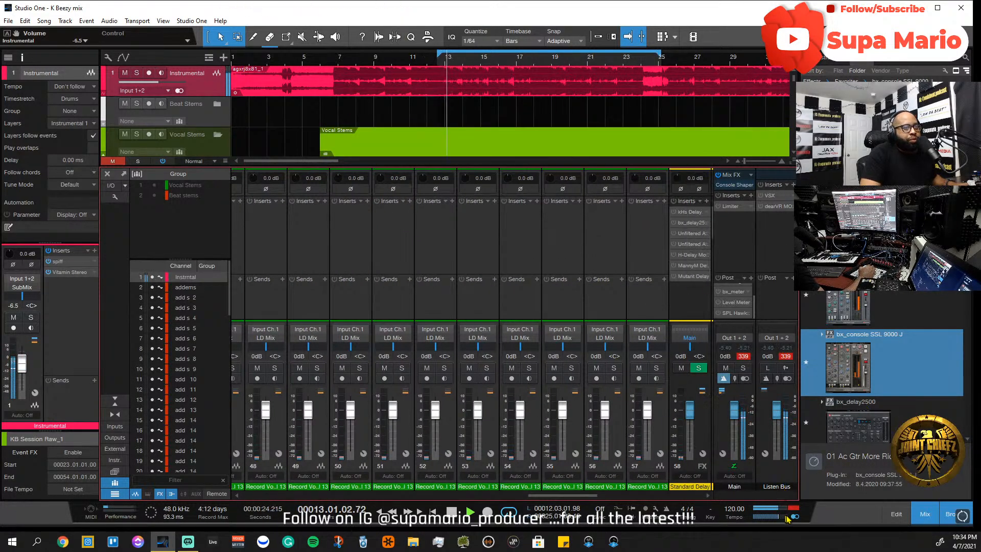
left_click_drag(567, 504, 270, 506)
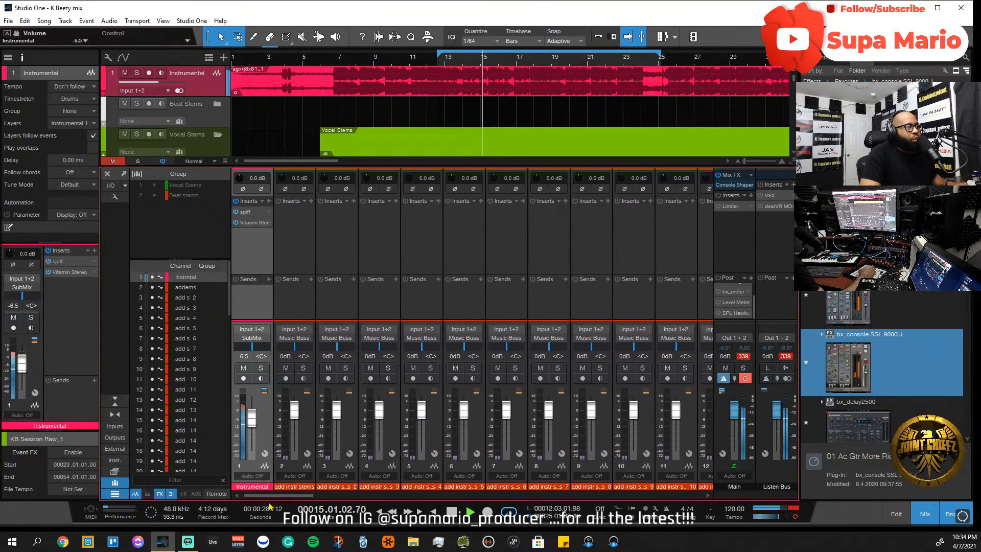
left_click_drag(256, 423, 255, 416)
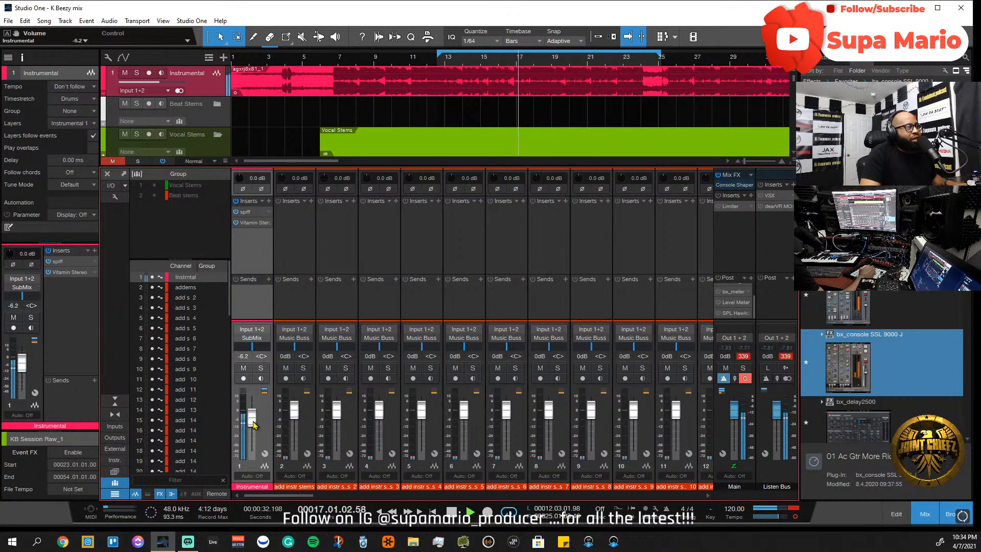
- Raise Natural Vocal_5's volume to -0.3 dB, return to the Instrumental channel and replay from around bar 13
left_click_drag(300, 497, 432, 497)
left_click_drag(523, 404, 518, 414)
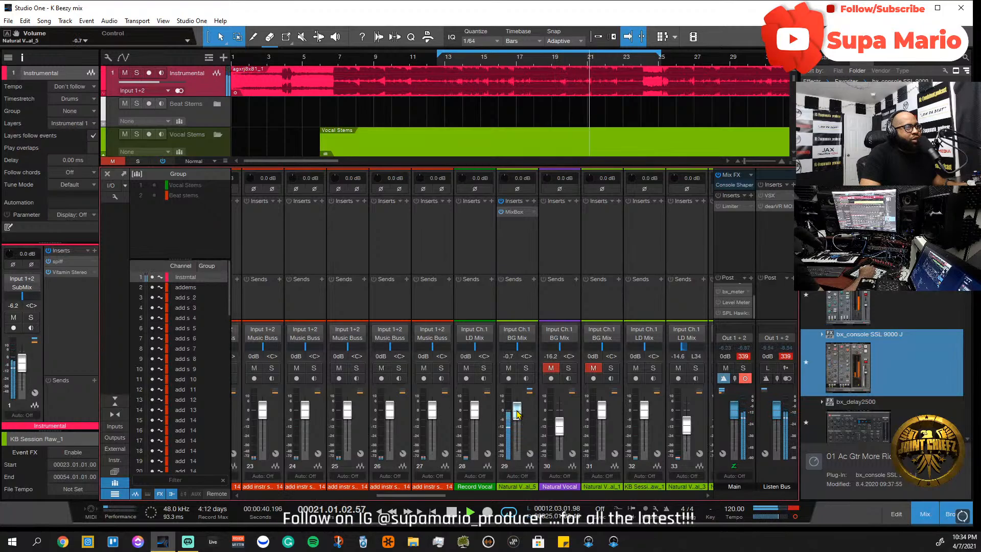
left_click_drag(409, 497, 274, 496)
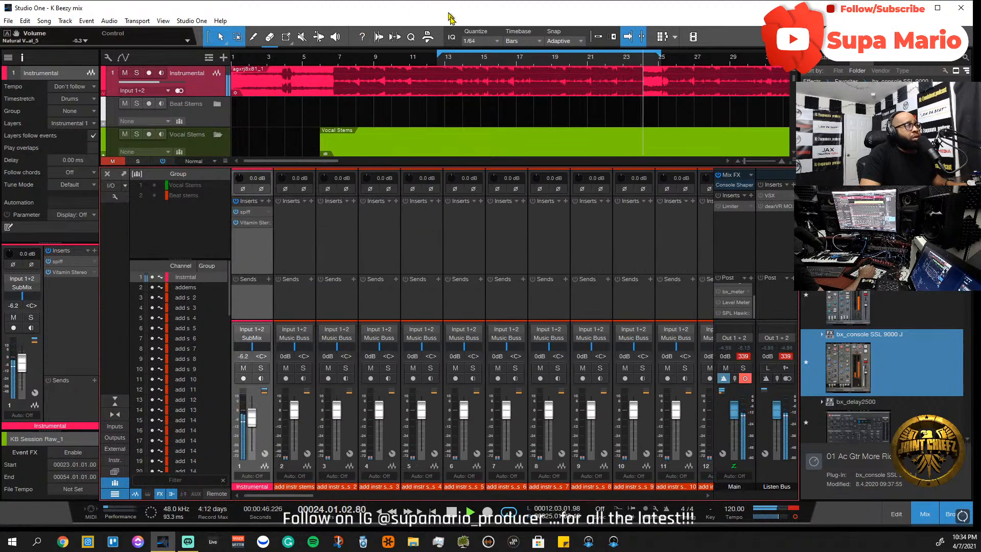
left_click(439, 56)
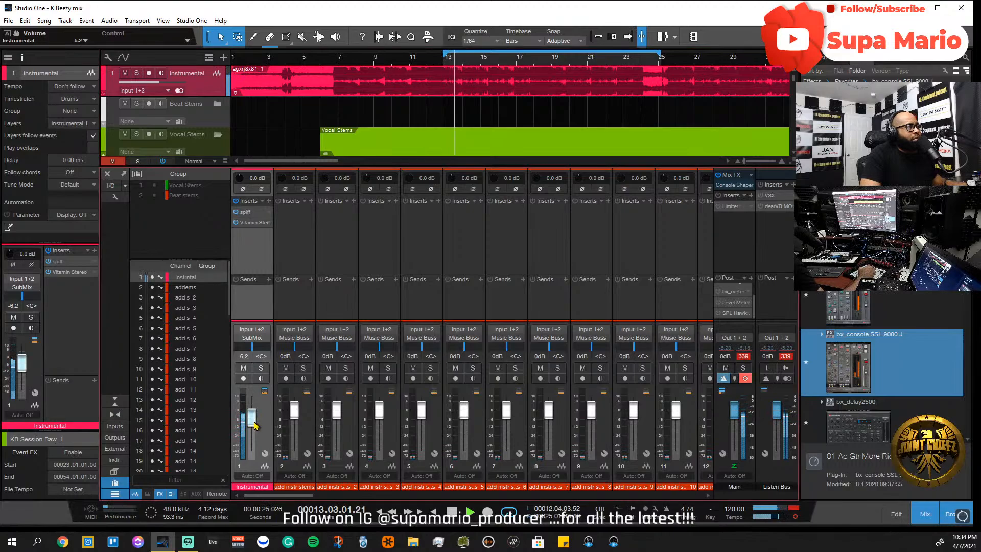
- Set the Instrumental channel's volume to -5.7 dB during playback, keeping the arrangement without a scratch pad
left_click_drag(254, 420, 255, 415)
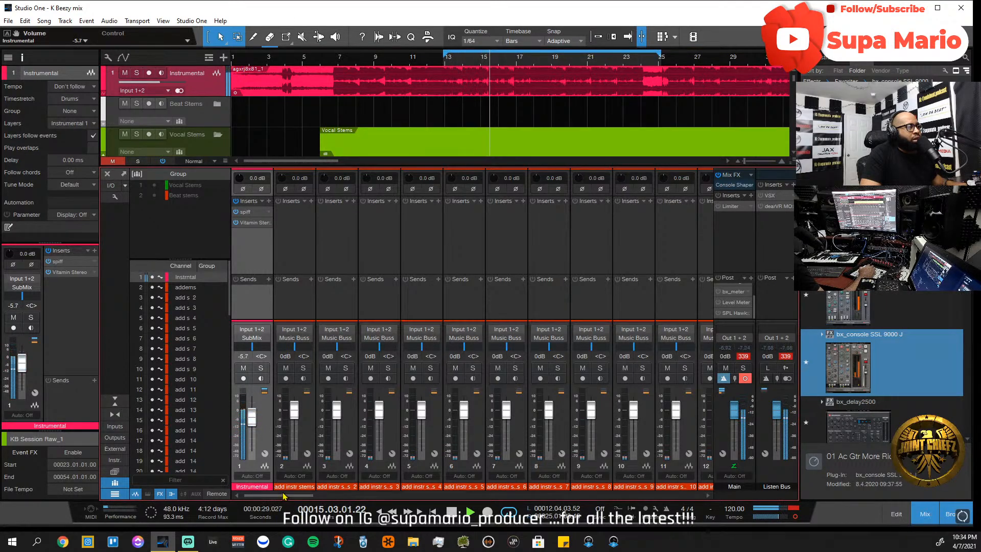
key("shift+s")
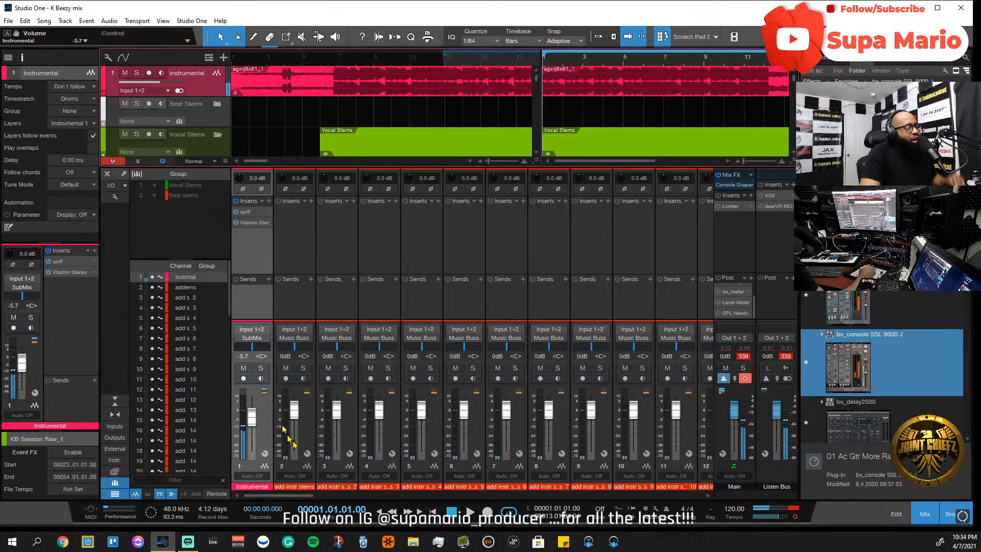
left_click(663, 38)
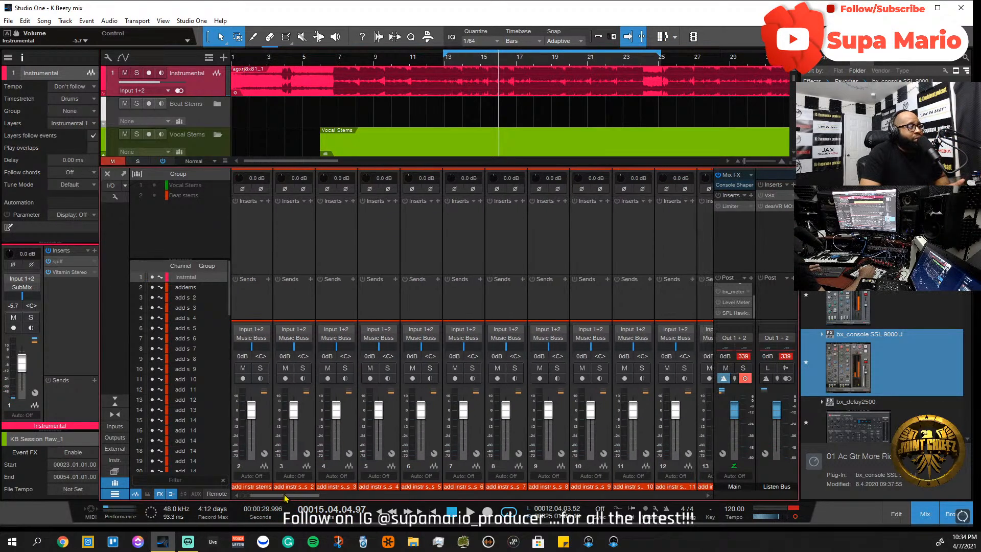
- Resume playback, open MixBox on Natural Vocal_5 with its British EQ slot switched on, and solo the vocal channel
mouse_move(262, 496)
left_mouse_down()
mouse_move(302, 503)
mouse_move(249, 504)
mouse_move(258, 504)
left_mouse_up()
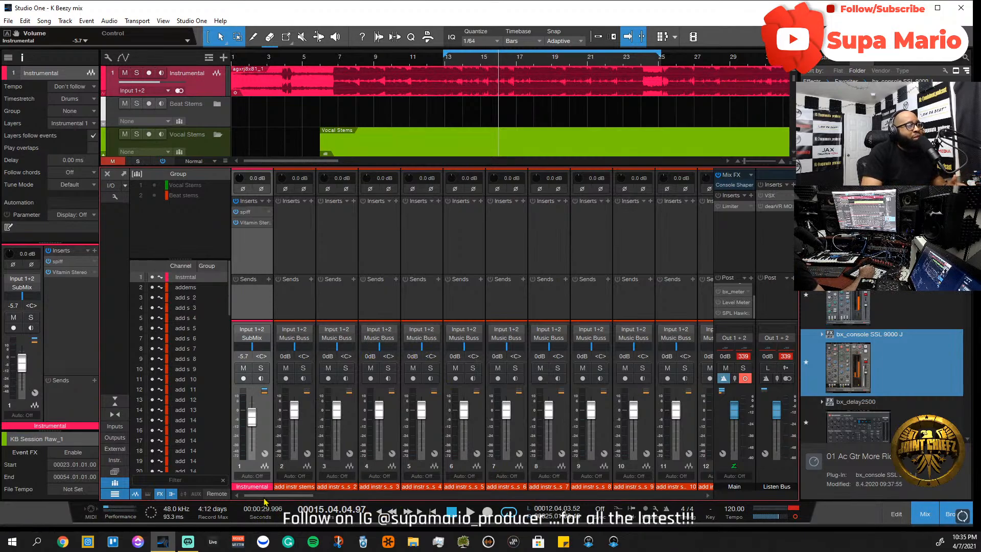
left_click_drag(265, 496, 475, 468)
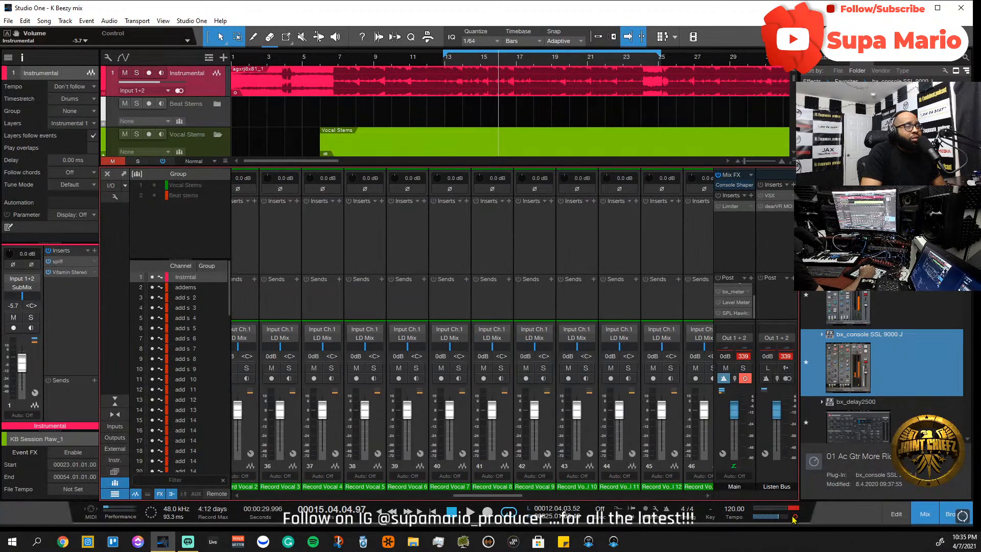
left_click_drag(513, 496, 450, 497)
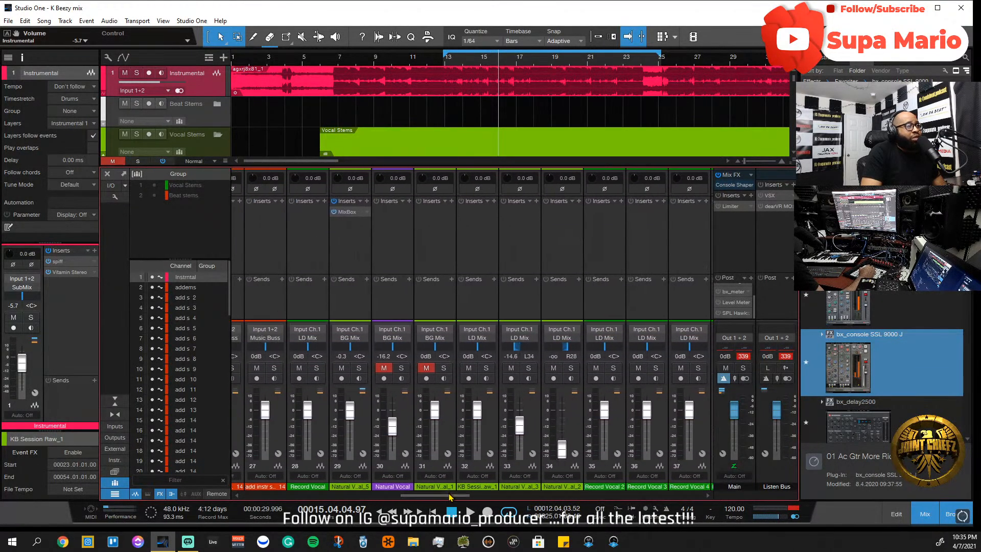
key("space")
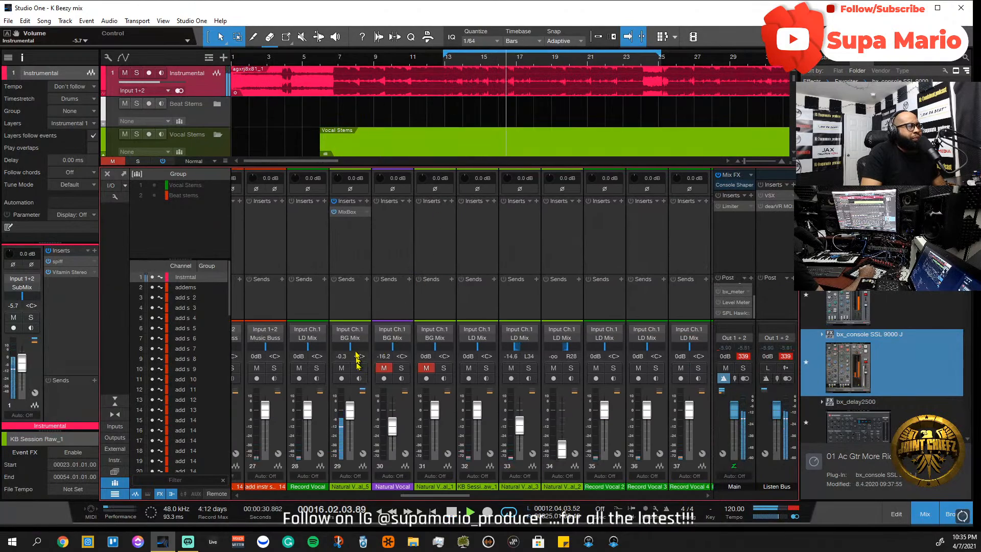
left_click(345, 213)
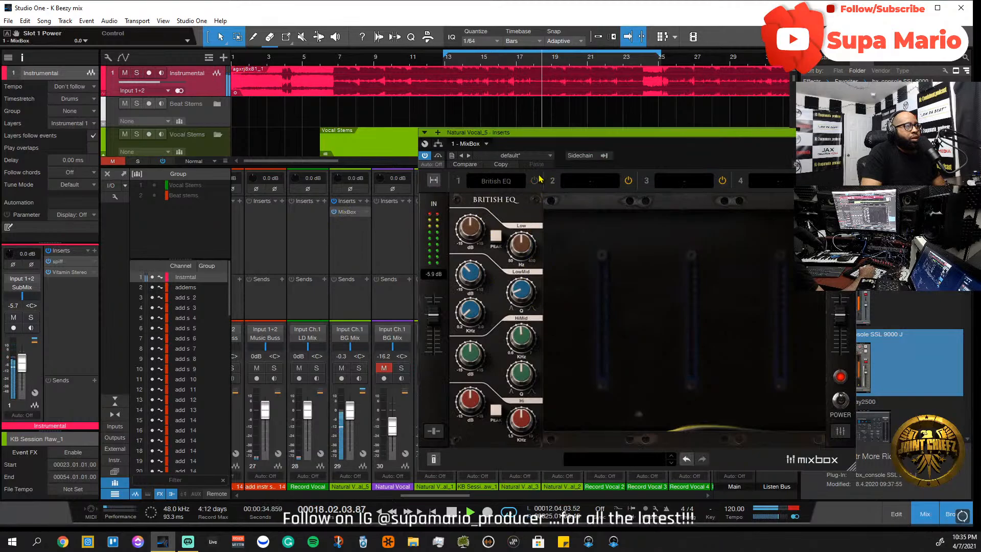
key("s")
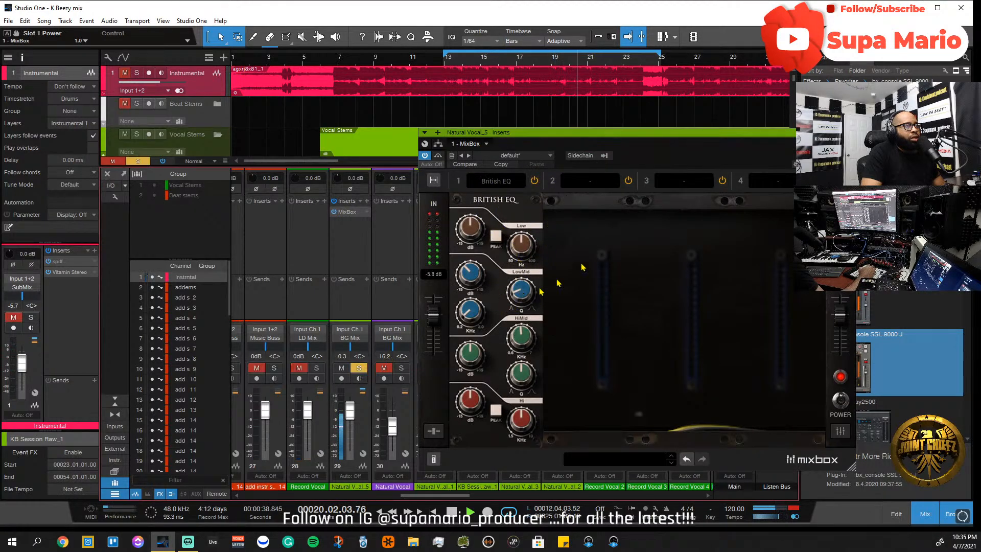
- Open the Spectrum Meter on the VOX Mix bus, set its window aside and hide the browser for a wider mixer
left_click_drag(683, 129, 349, 142)
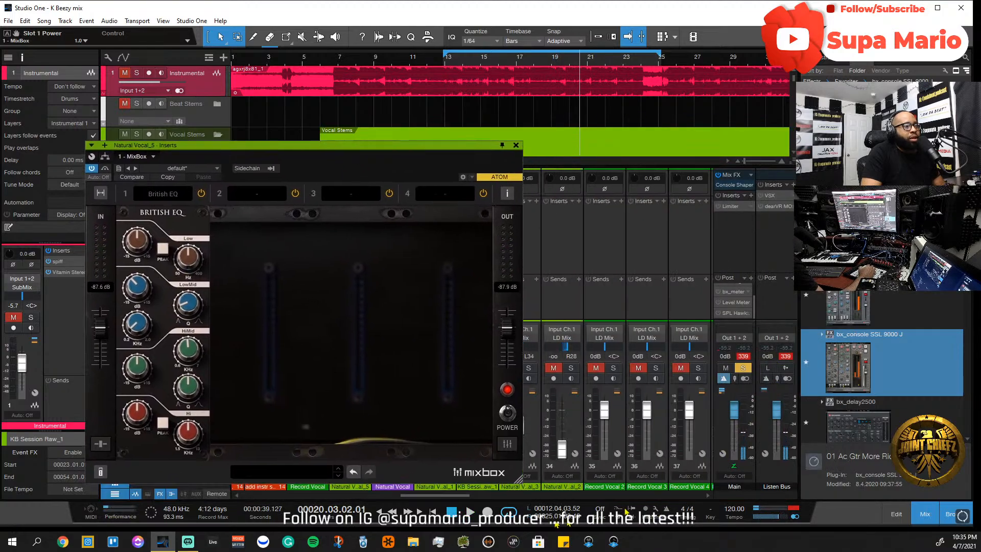
left_click_drag(455, 498, 661, 487)
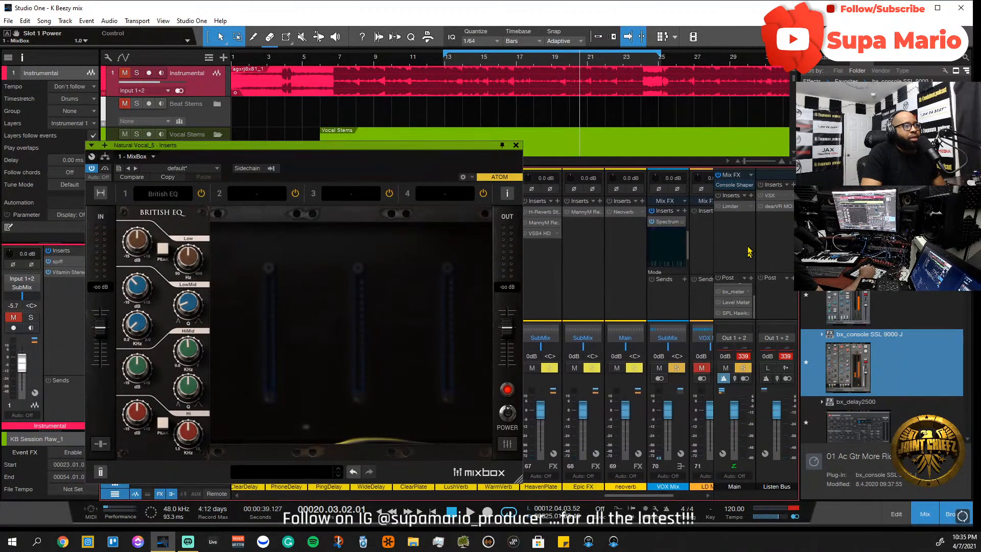
left_click(670, 222)
left_click_drag(344, 138, 835, 167)
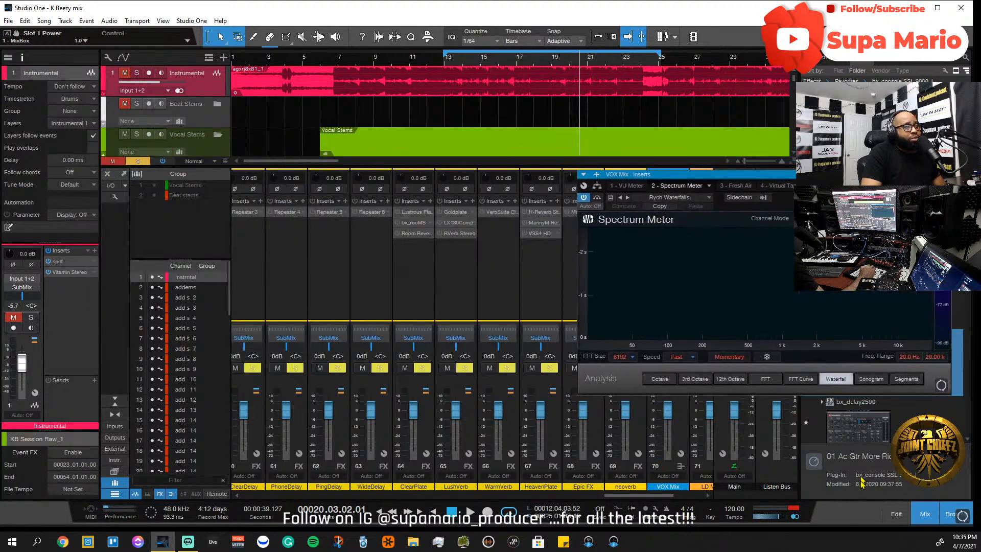
left_click(947, 518)
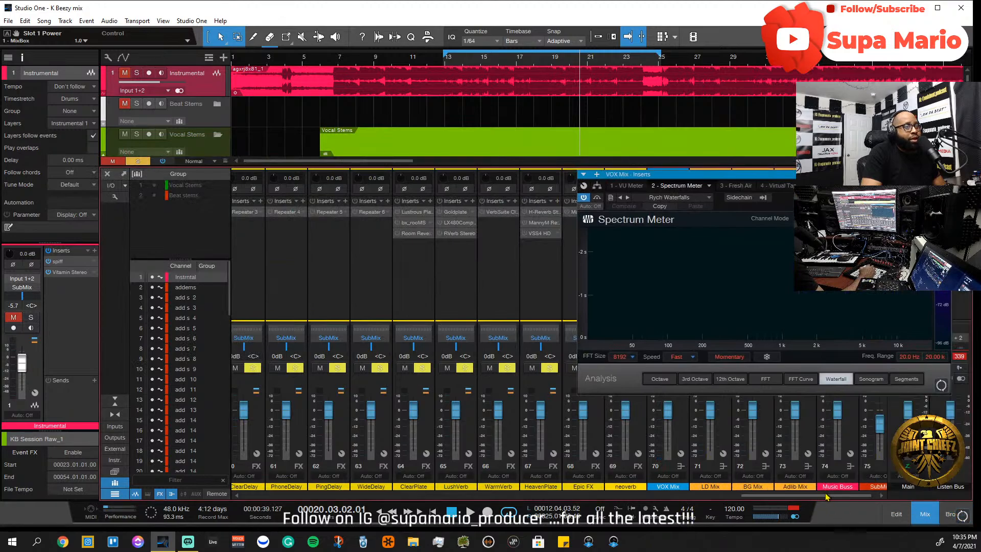
- Return to MixBox on Natural Vocal_5 and play the soloed vocal from around bar 13, moving the plug-in window aside
left_click_drag(649, 489, 532, 494)
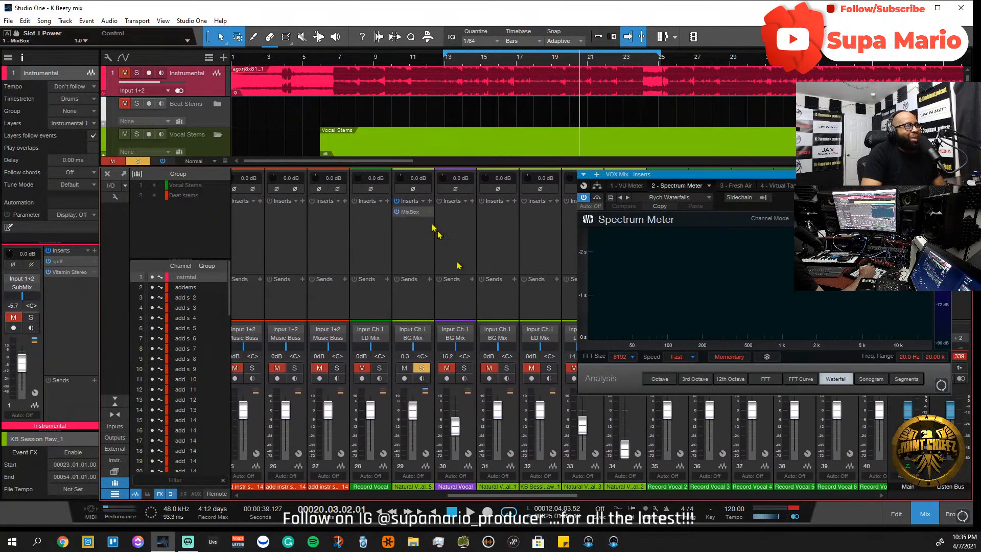
left_click(416, 214)
key("space")
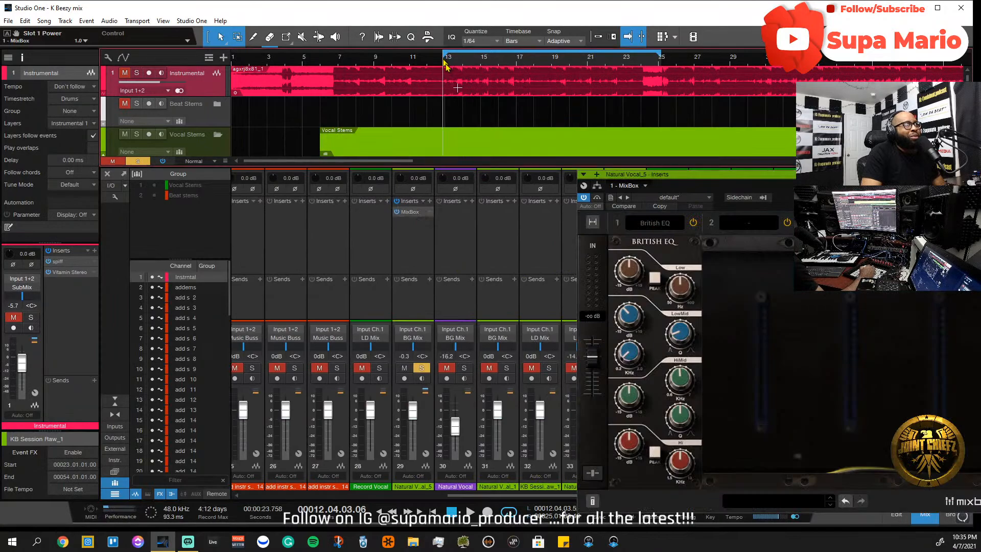
left_click_drag(706, 174, 135, 149)
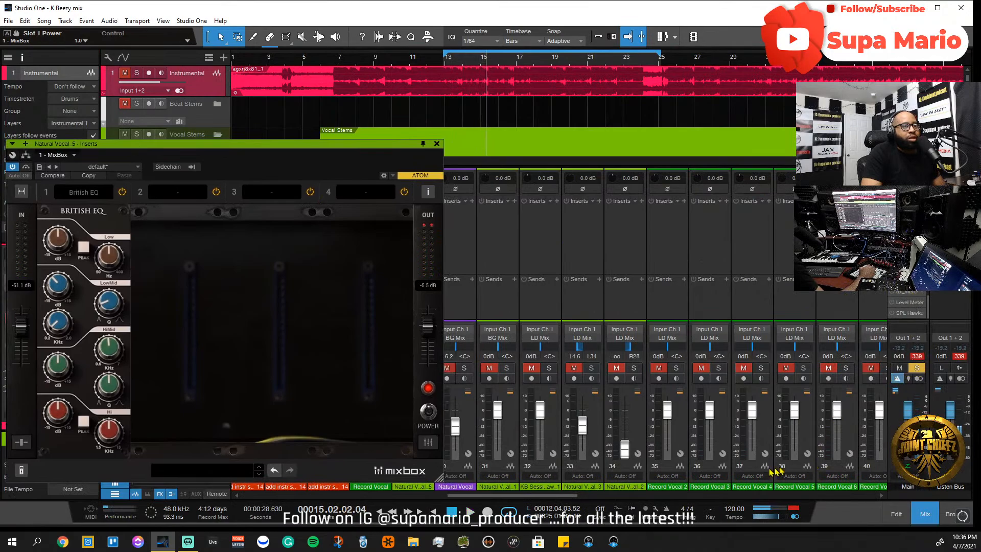
- Show the VOX Mix bus's Spectrum Meter and Natural Vocal_5's MixBox side by side in separate windows
scroll(771, 495, "right", 8)
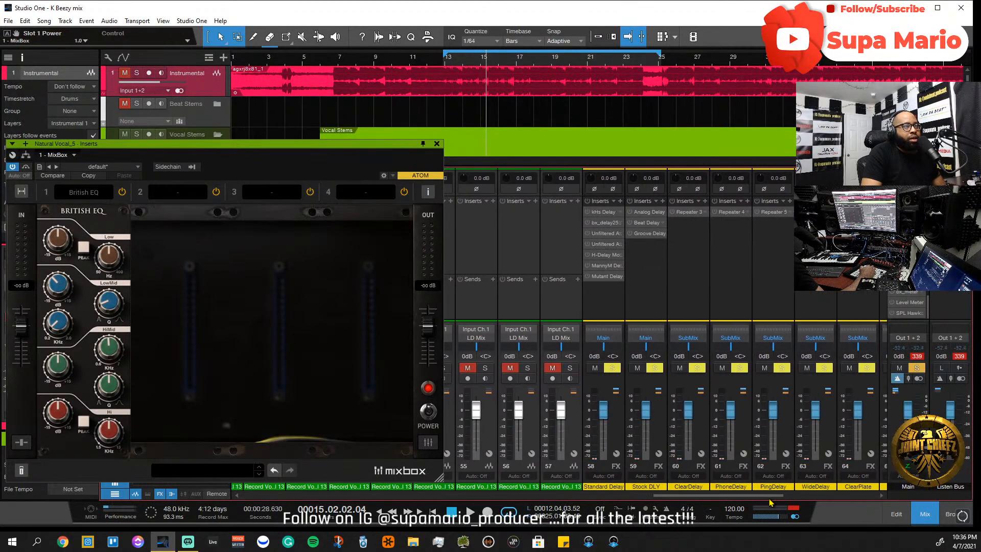
scroll(771, 495, "right", 2)
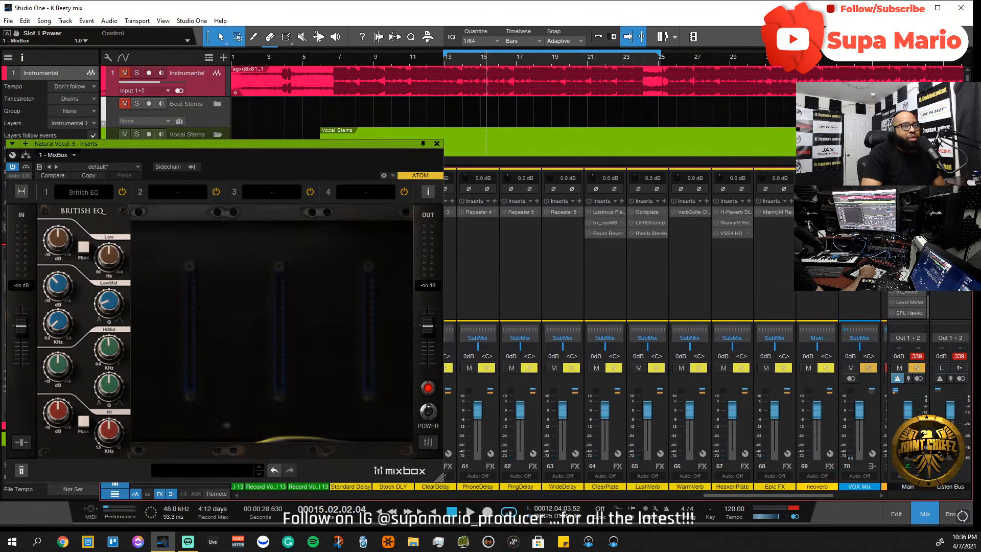
left_click(864, 222)
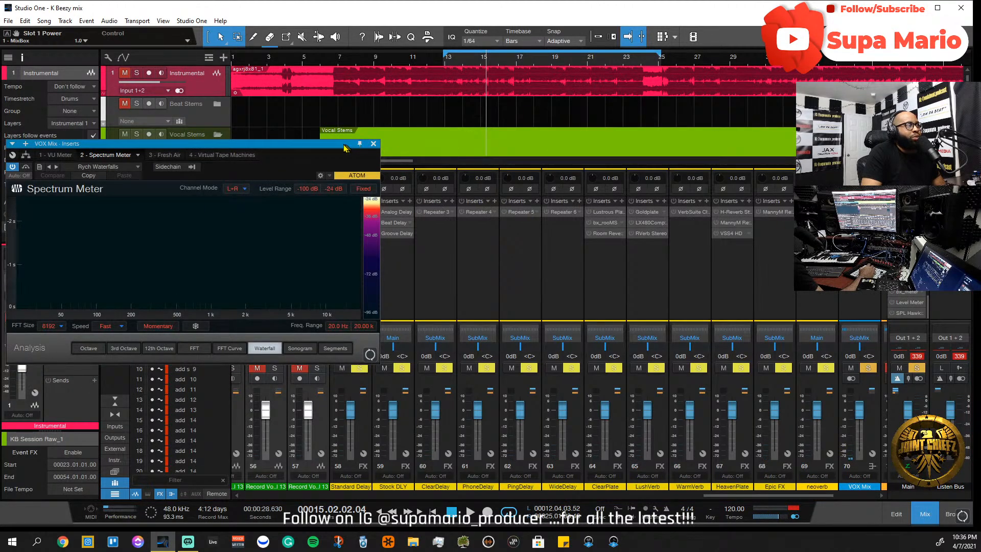
left_click_drag(345, 147, 874, 136)
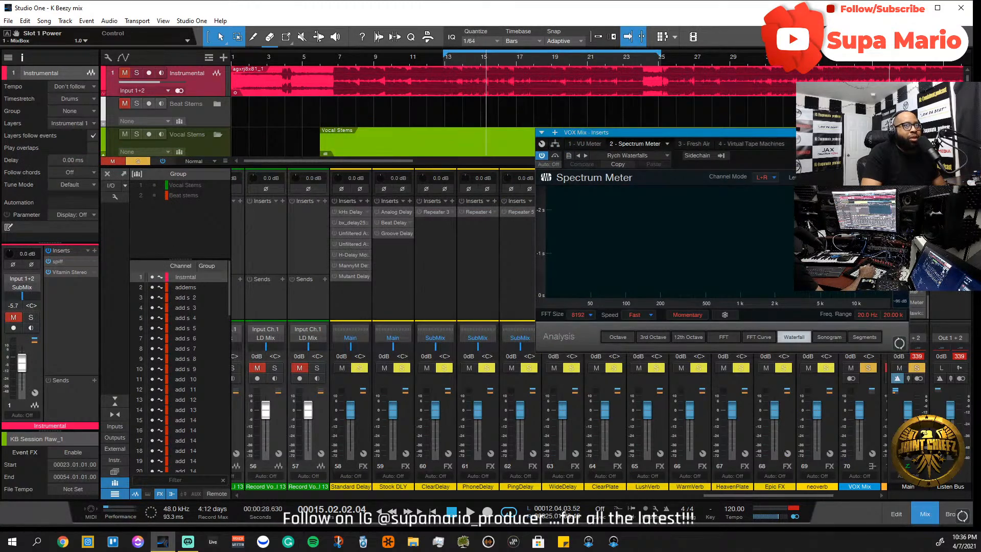
left_click_drag(859, 132, 886, 96)
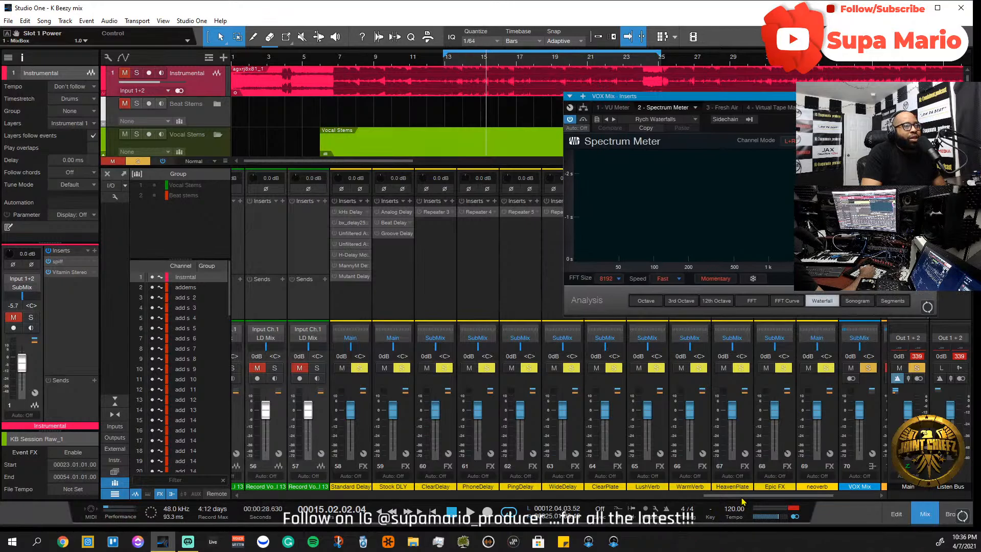
left_click_drag(744, 495, 480, 503)
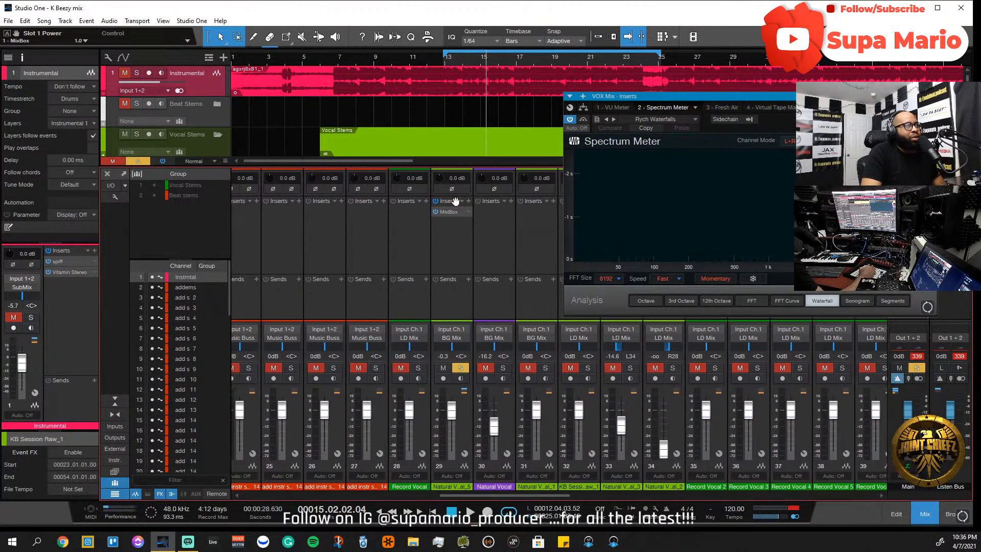
left_click(448, 212)
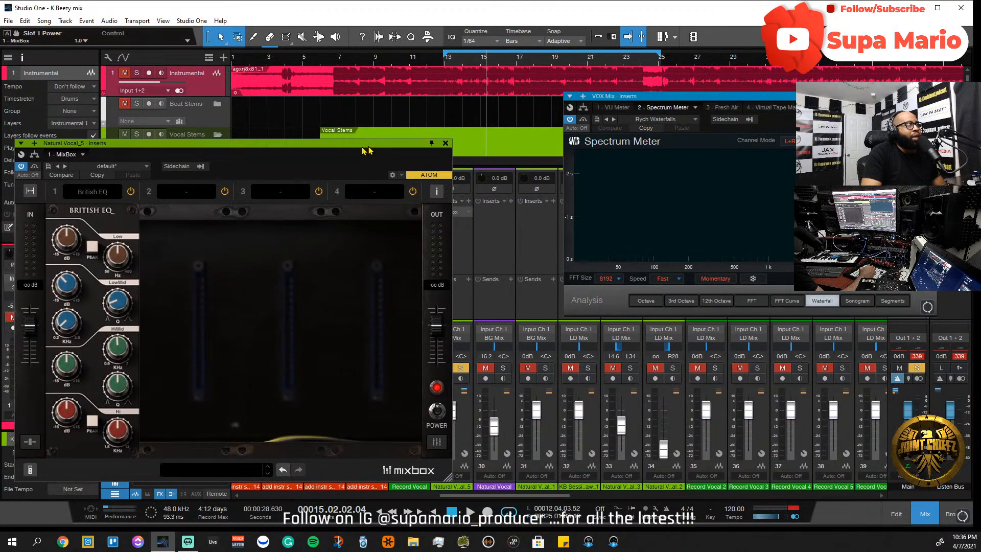
- Play the soloed vocal from around bar 13 with the Spectrum Meter running, and place the MixBox window next to it
left_click(444, 64)
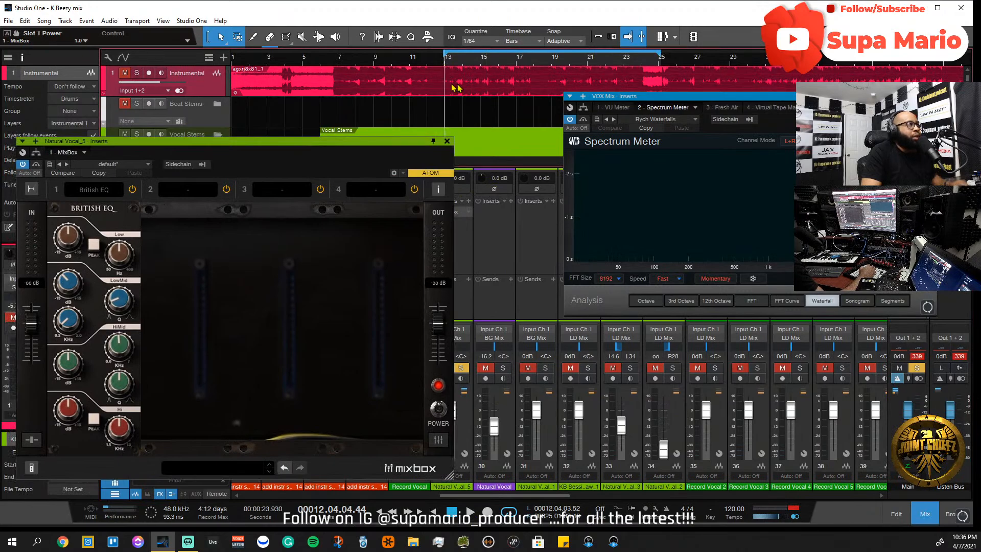
key("space")
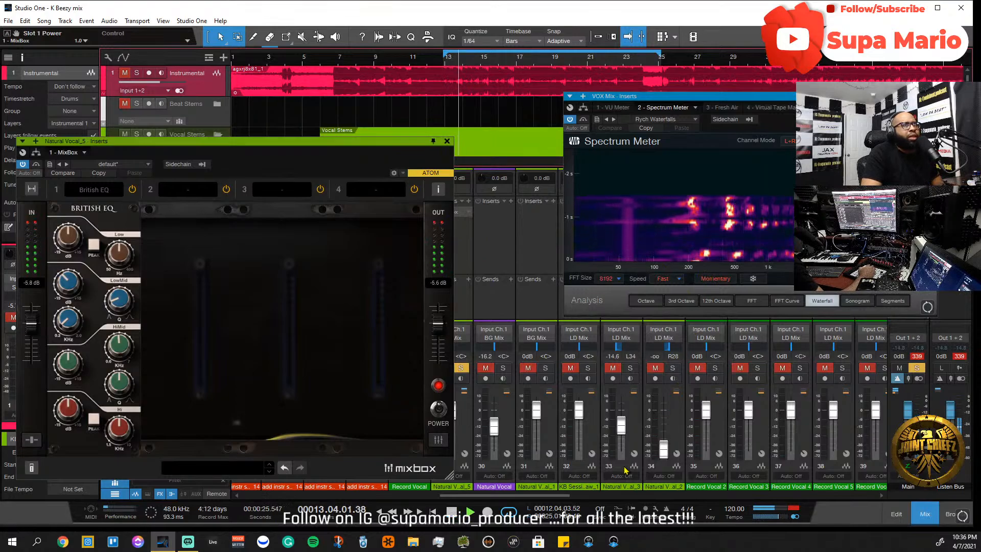
left_click_drag(200, 144, 309, 119)
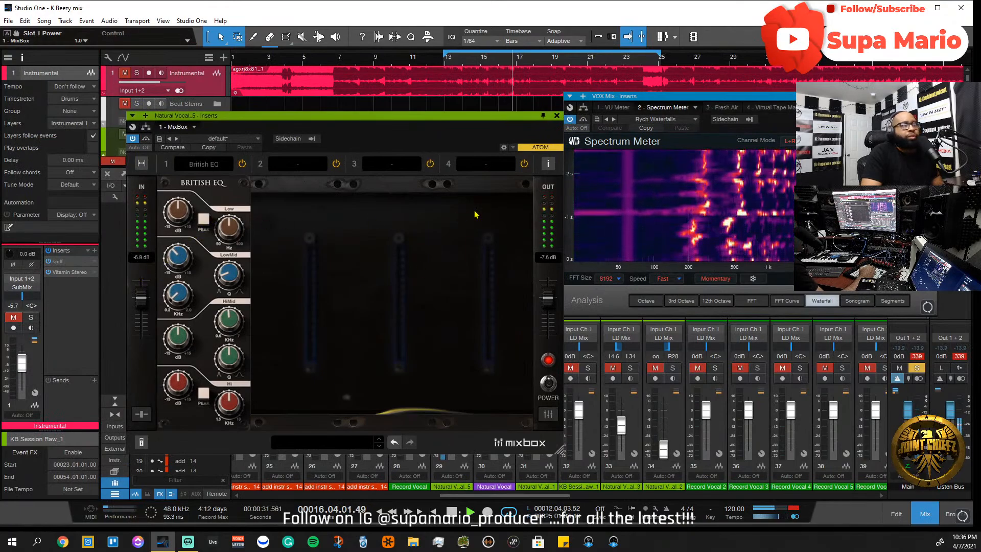
key("space")
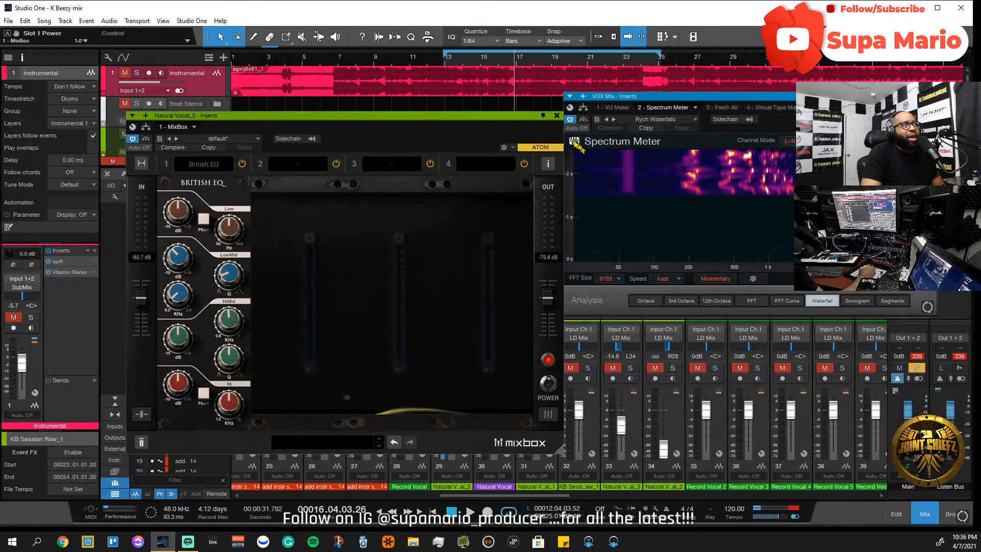
- Replay the soloed vocal in short passages from around bar 13 and examine its low frequencies in the Spectrum Meter
left_click(447, 63)
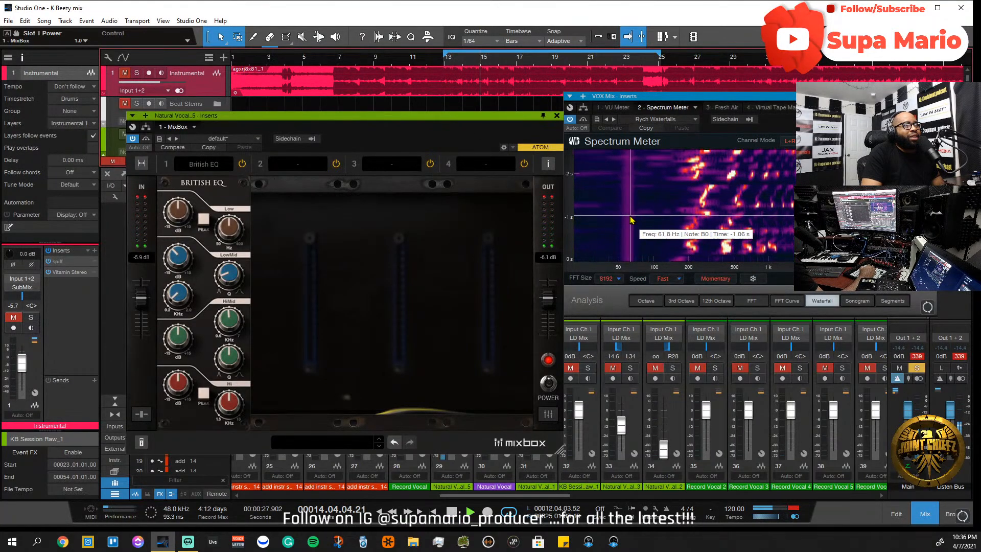
key("space")
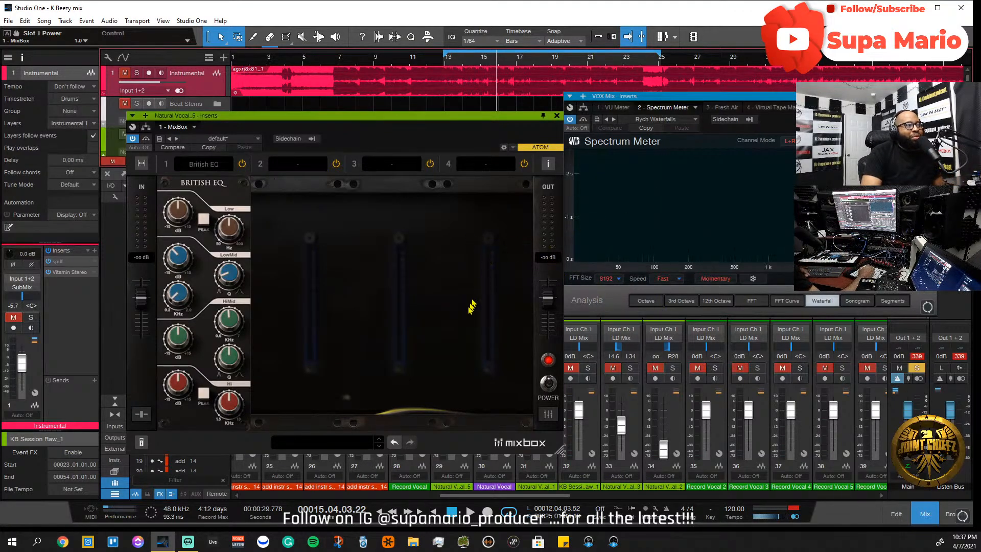
key("space")
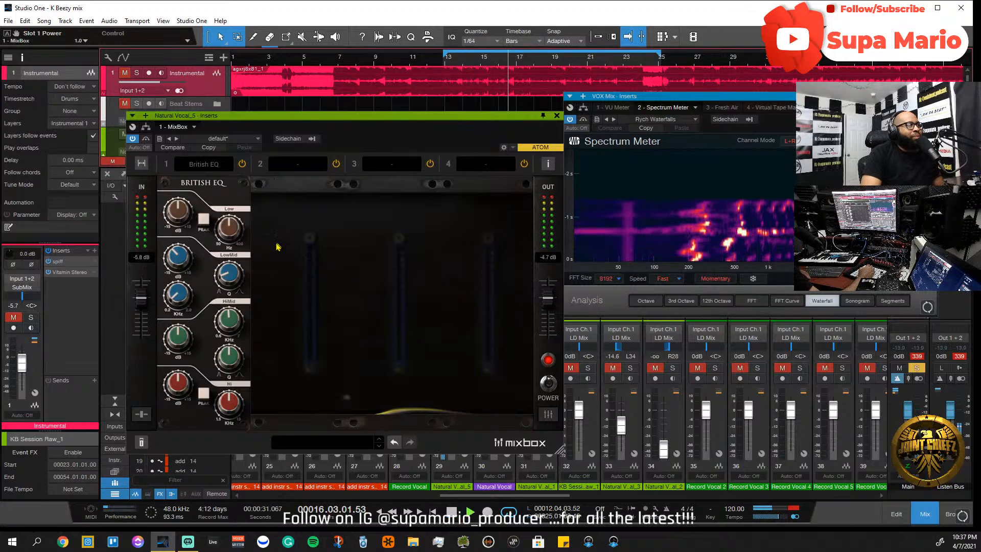
key("space")
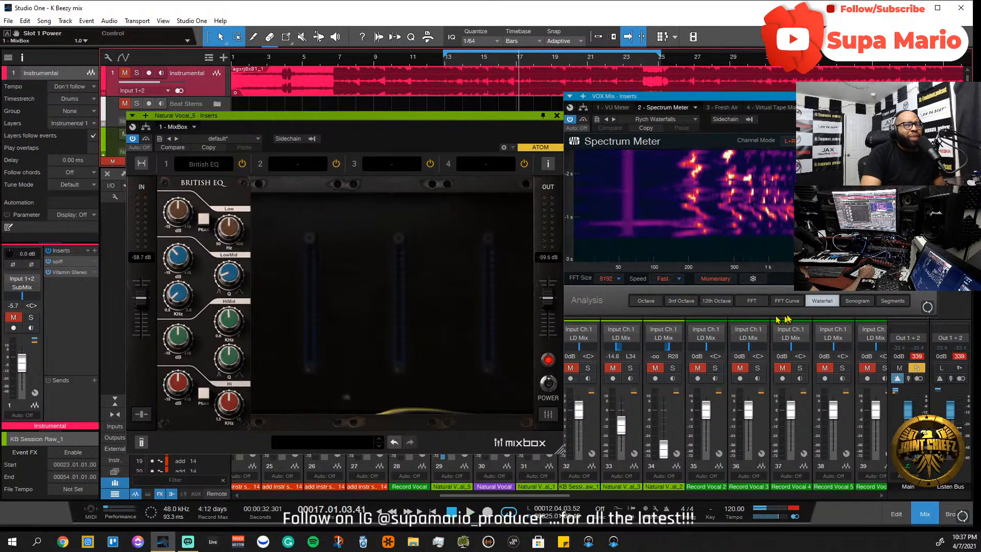
key("space")
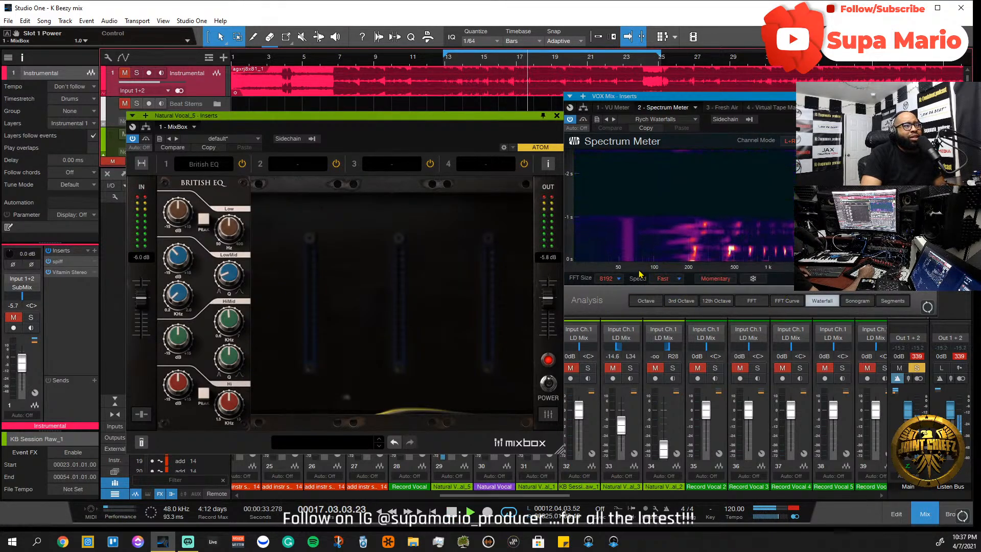
key("space")
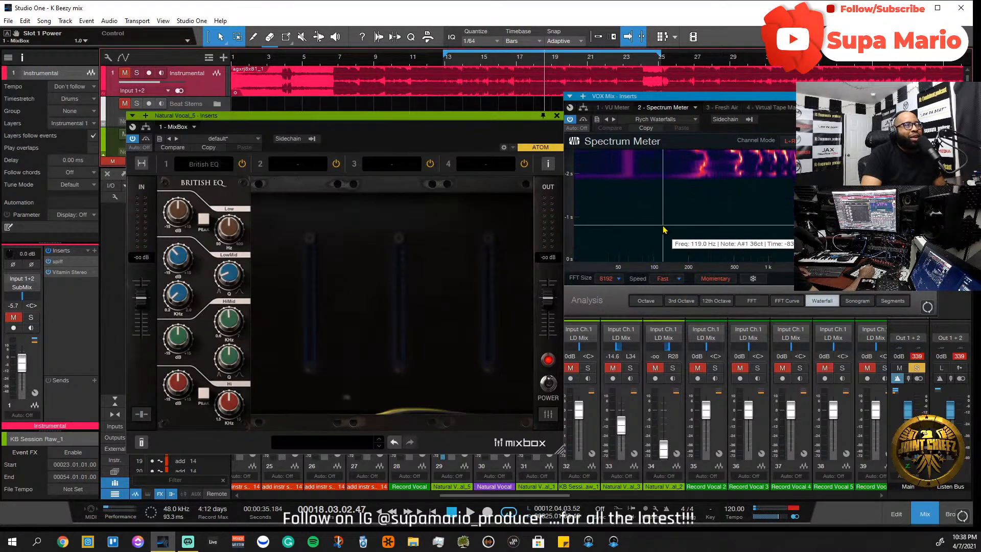
- Try the Env Filter and Filter-C modules in MixBox slot 2 and empty the slot again
left_click(272, 165)
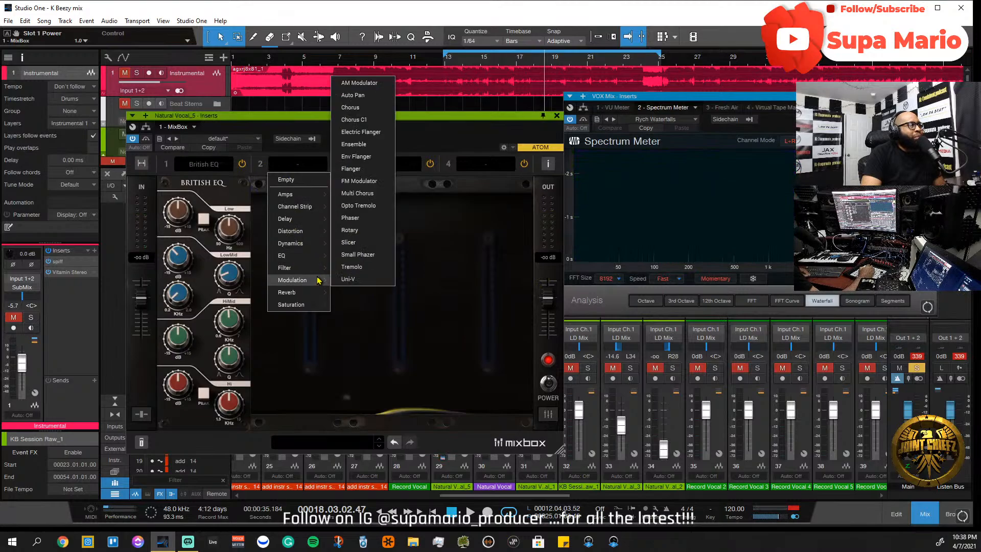
mouse_move(321, 270)
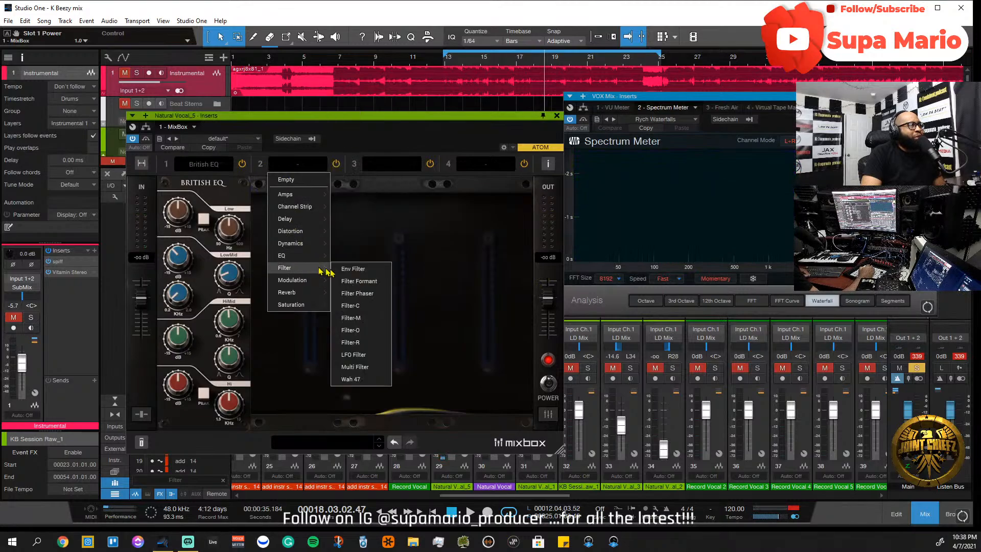
left_click(359, 271)
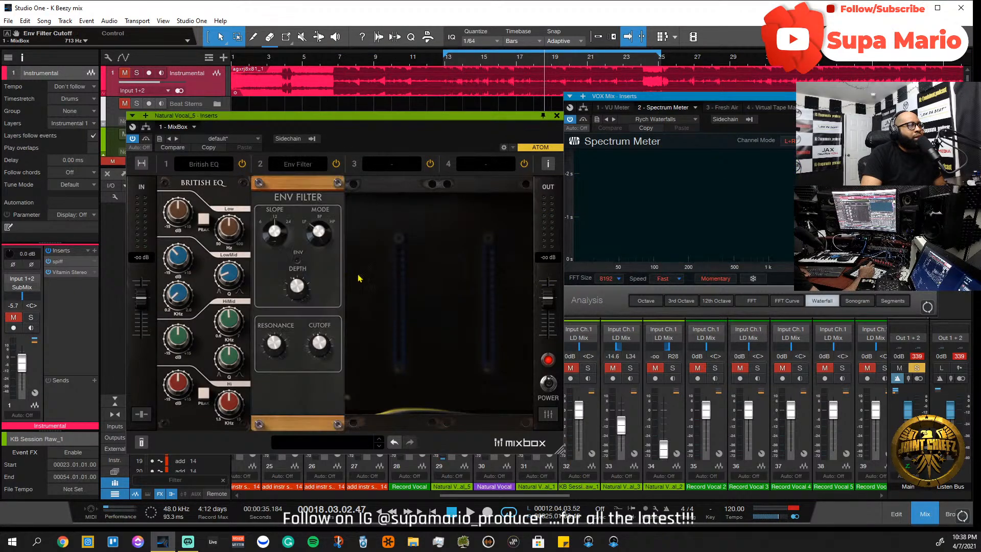
left_click(318, 166)
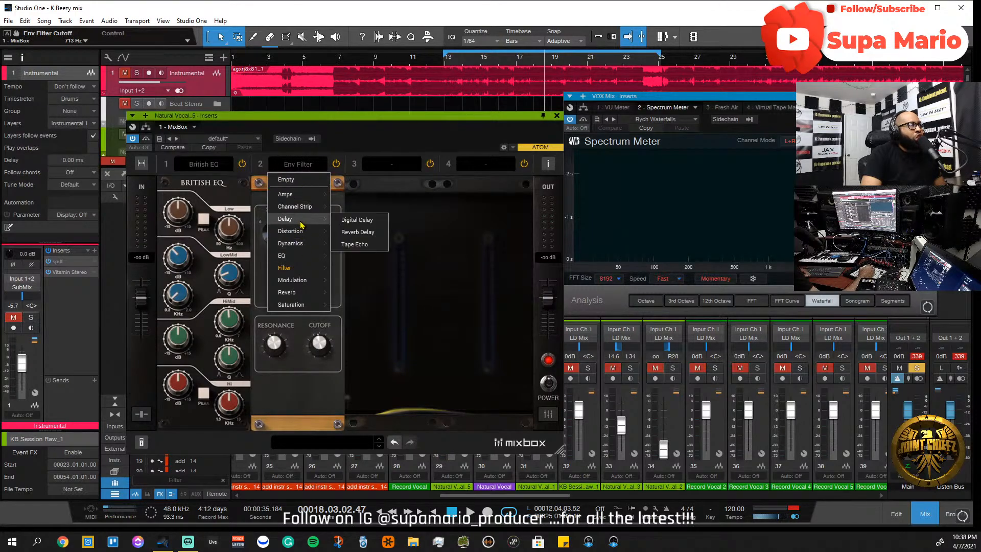
mouse_move(304, 209)
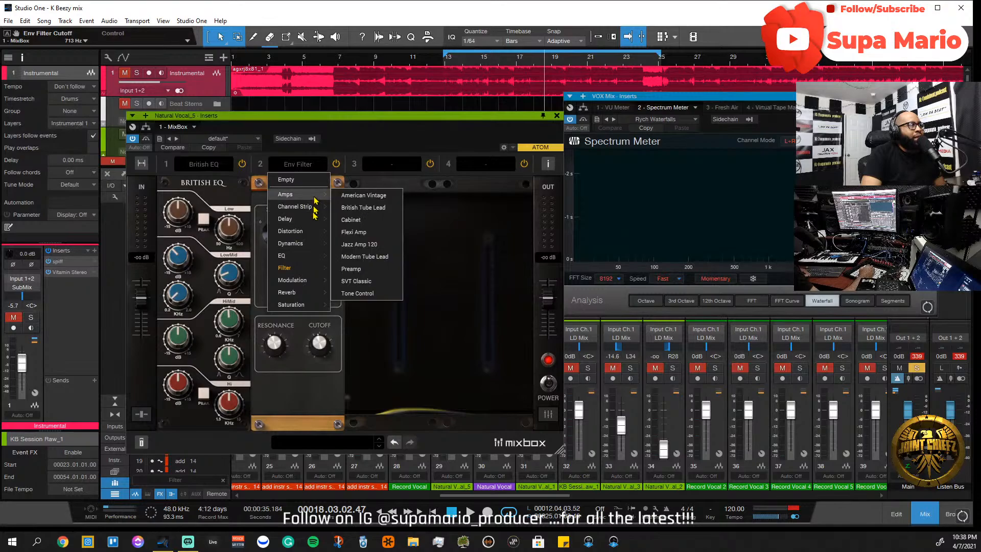
mouse_move(307, 268)
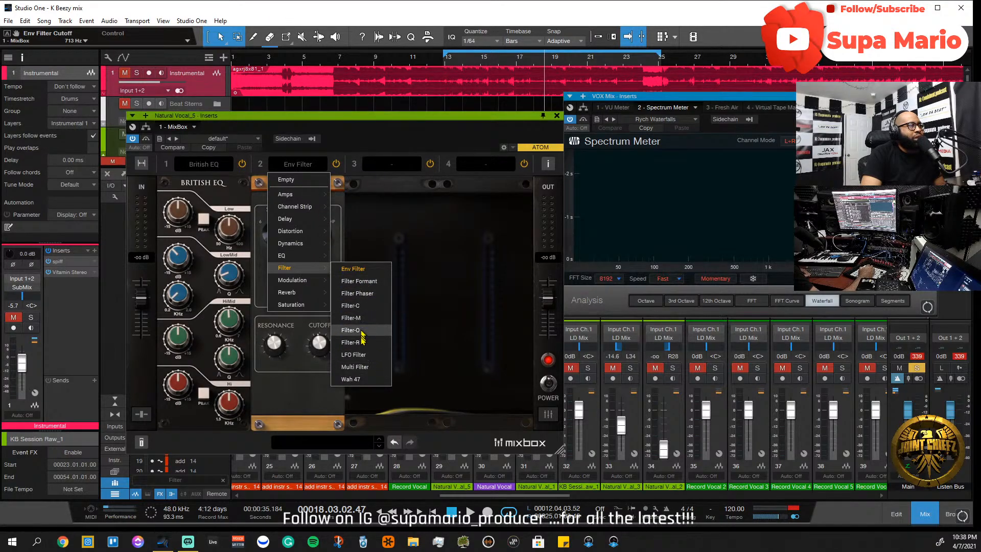
left_click(358, 308)
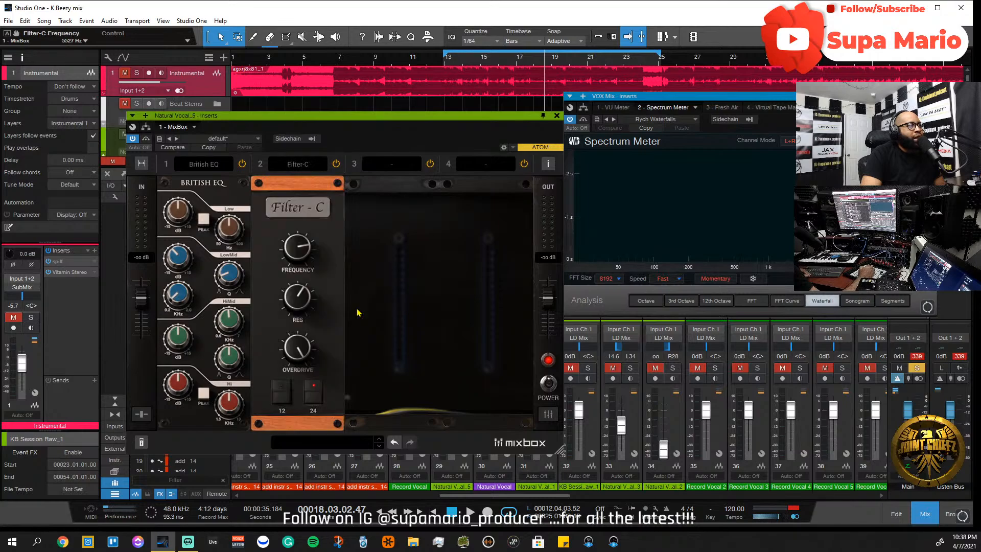
left_click(296, 163)
left_click(303, 198)
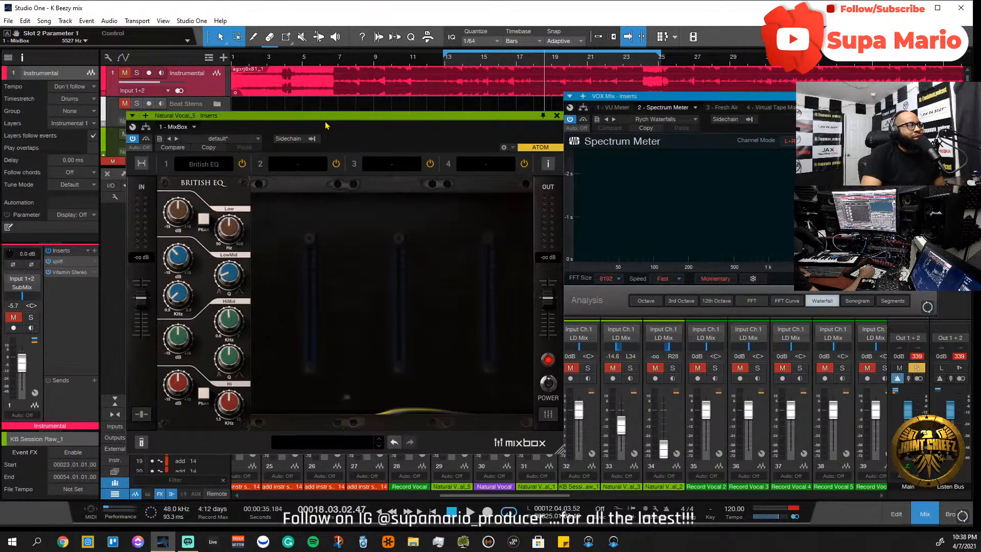
- Insert the Channel Strip plug-in on Natural Vocal_5, place it ahead of MixBox in the insert chain, and bring its window into full view
left_click_drag(325, 126, 81, 173)
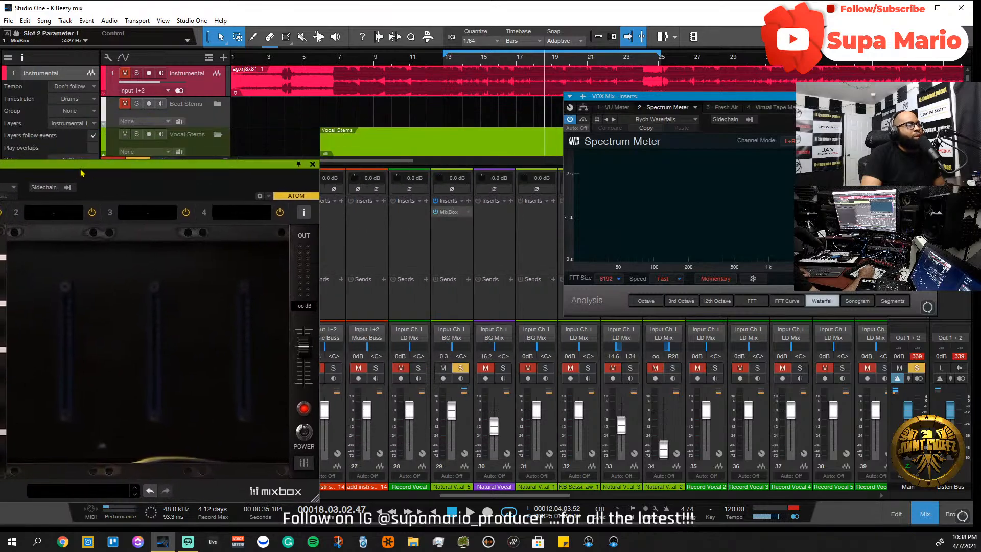
left_click(469, 201)
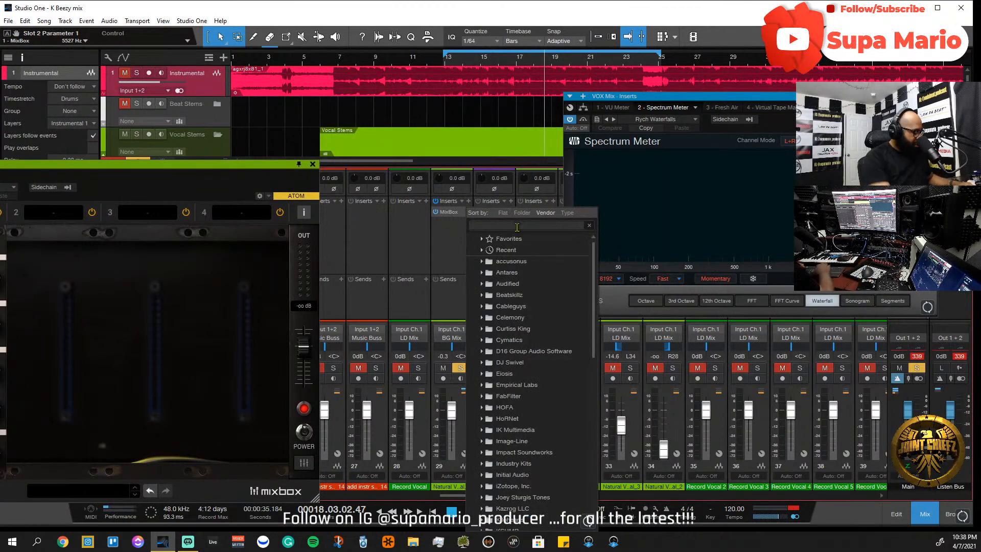
type("channel")
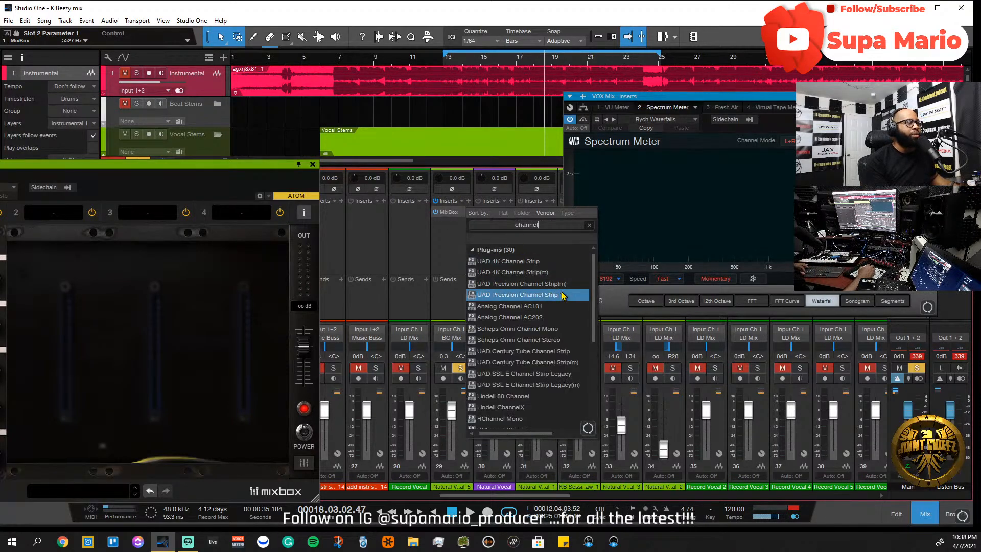
scroll(529, 337, "down", 5)
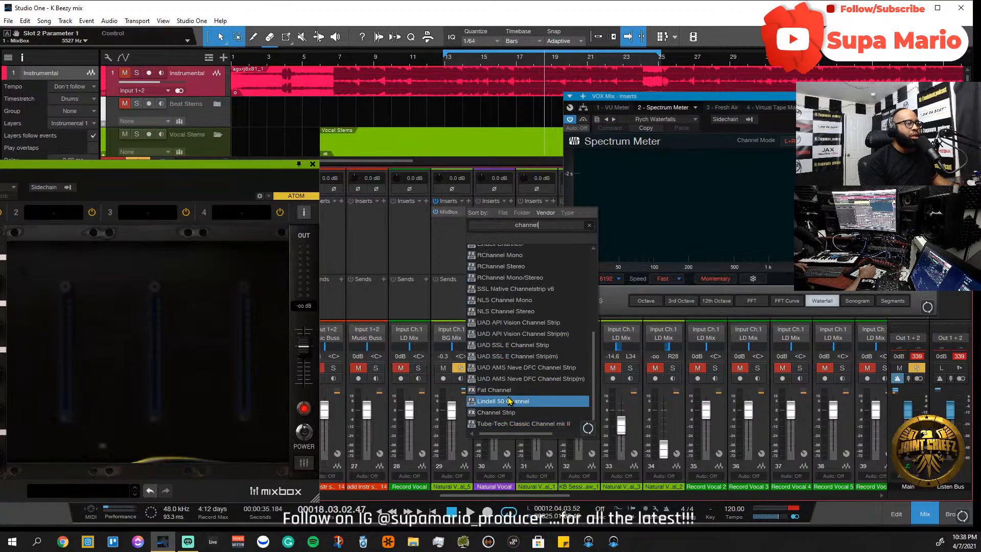
left_click(498, 413)
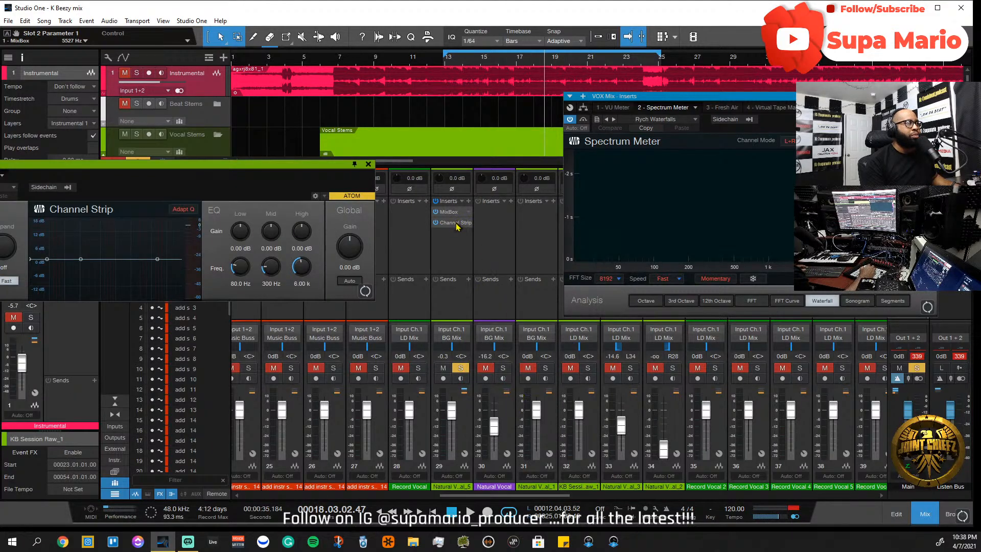
left_click_drag(457, 226, 454, 208)
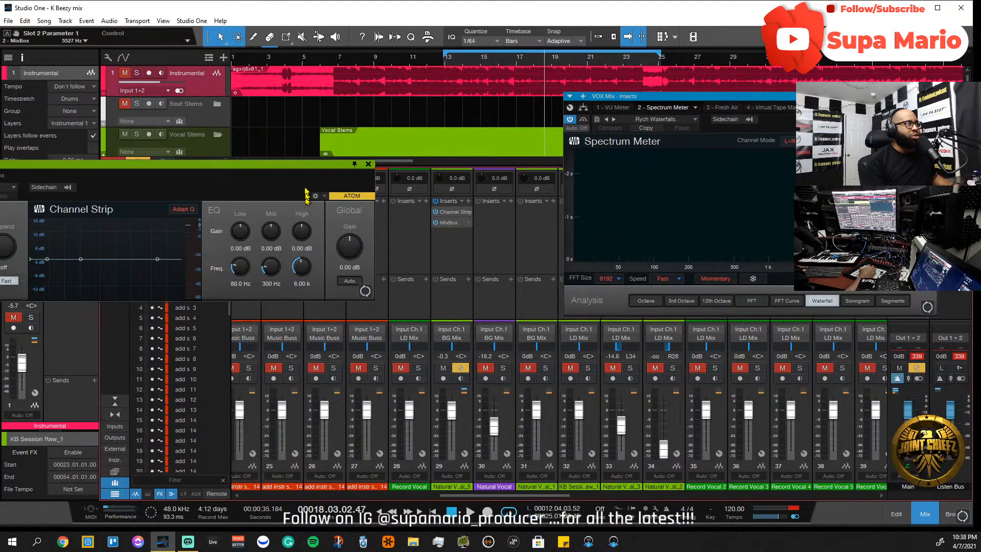
left_click_drag(305, 195, 609, 323)
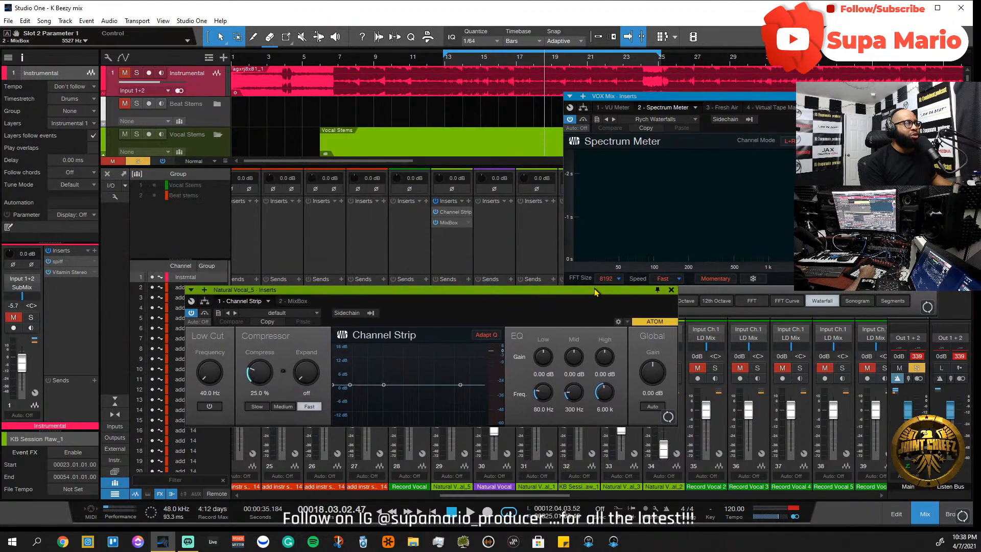
- Set the Channel Strip's low cut to 145 Hz, switch it on and play the soloed vocal with it
left_click(209, 407)
key("space")
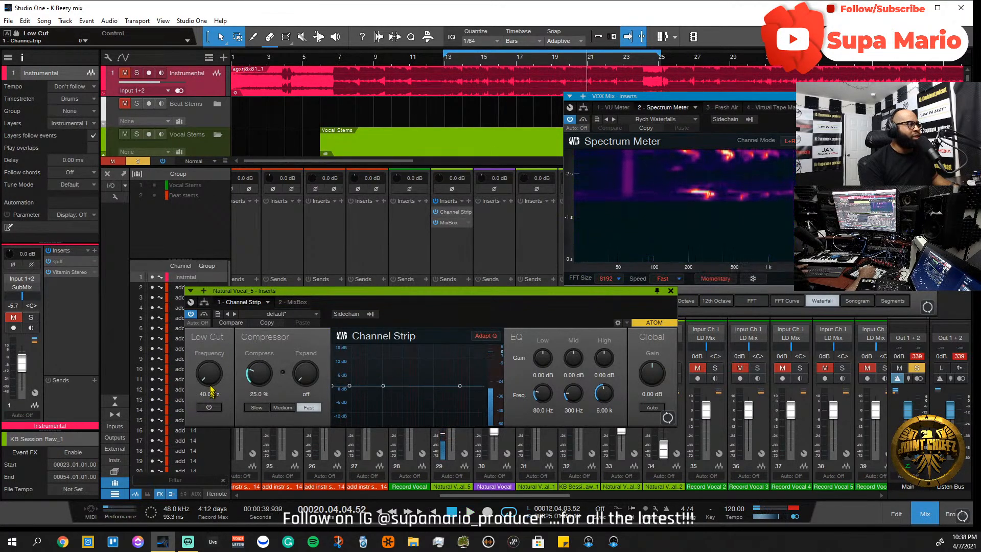
left_click_drag(216, 381, 221, 348)
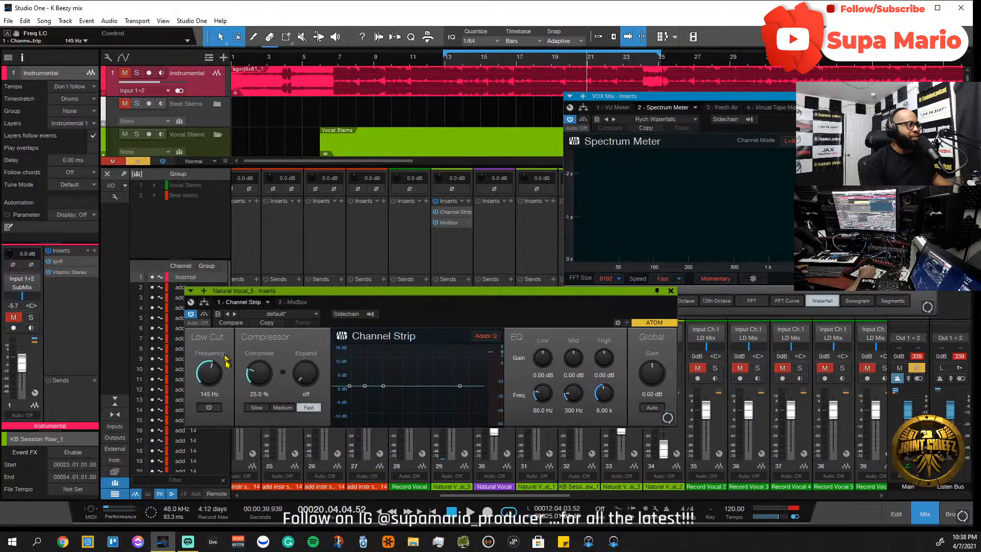
left_click(220, 407)
key("space")
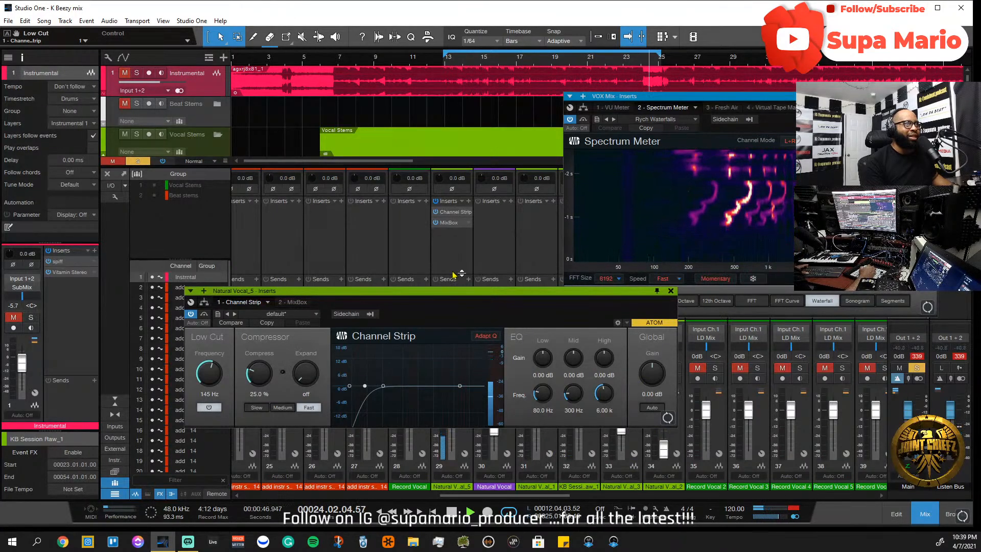
key("space")
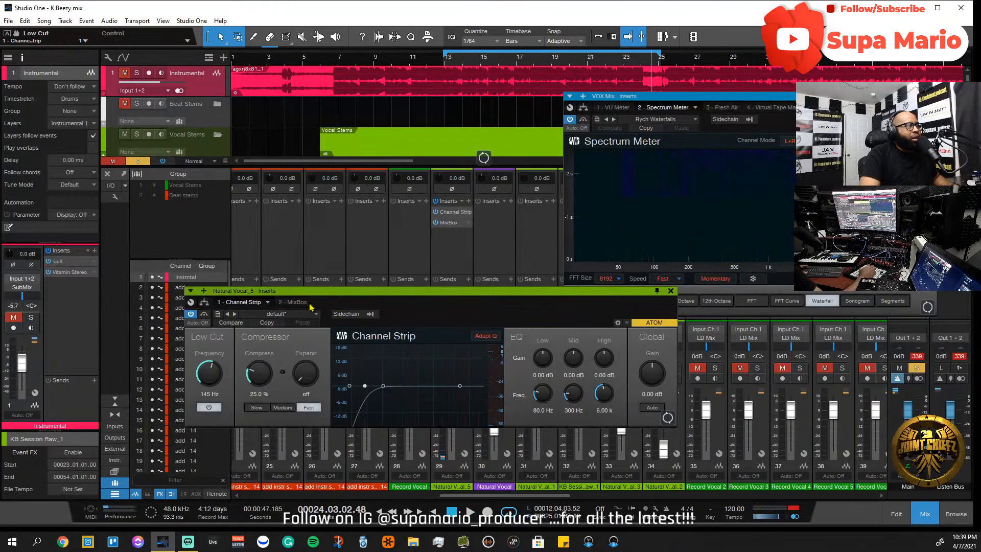
- Play the soloed vocal from around bar 13 in MixBox and compare it with the British EQ bypassed and enabled
left_click(296, 302)
left_click(445, 62)
key("space")
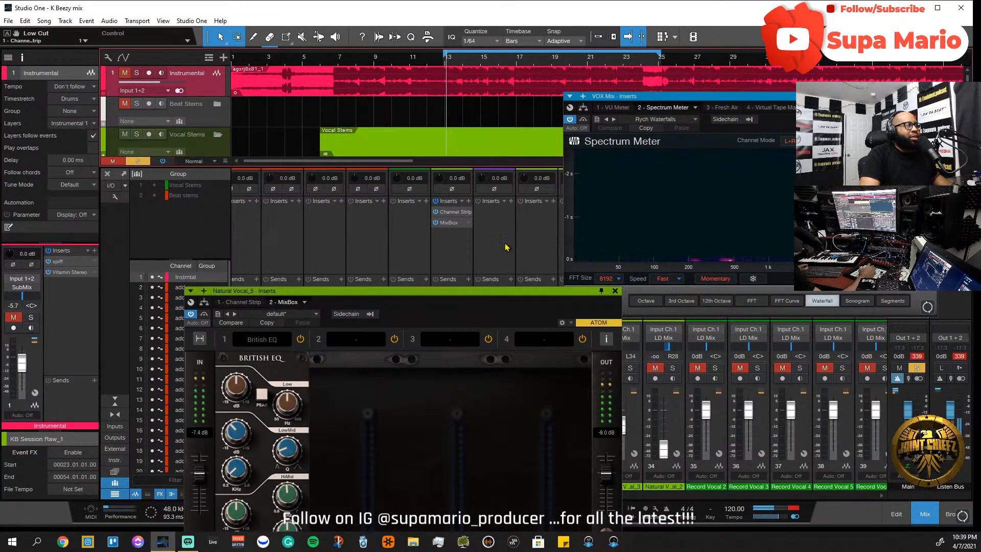
left_click_drag(347, 293, 283, 159)
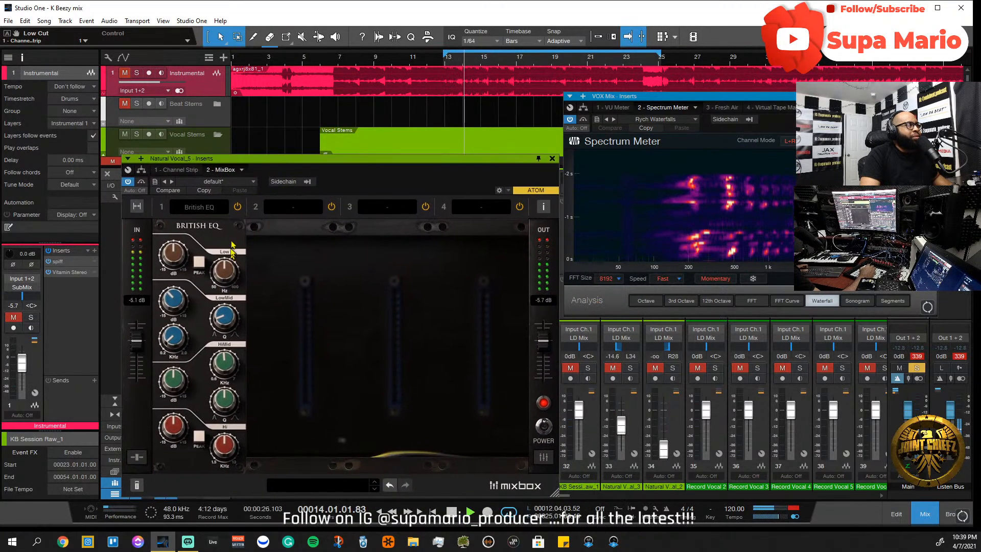
left_click(238, 208)
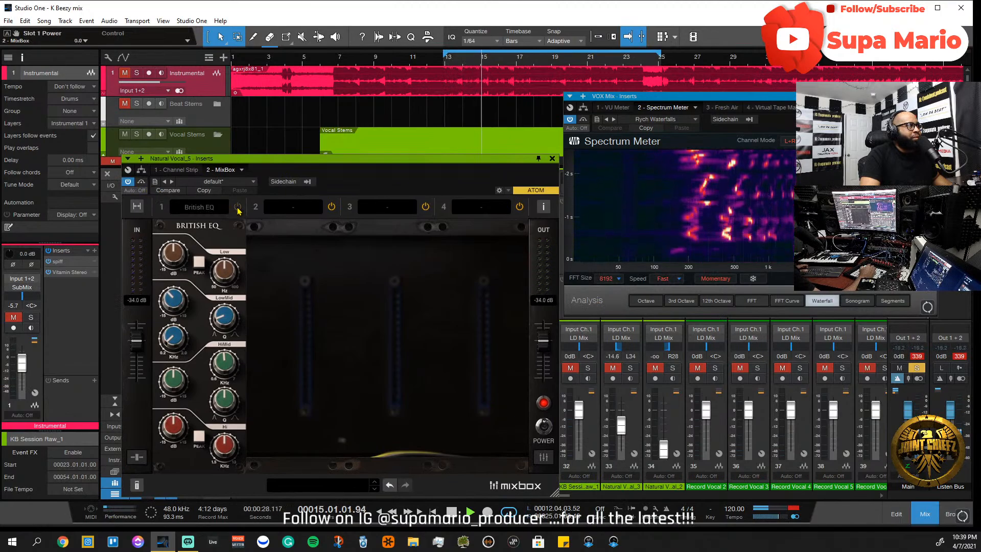
left_click(238, 206)
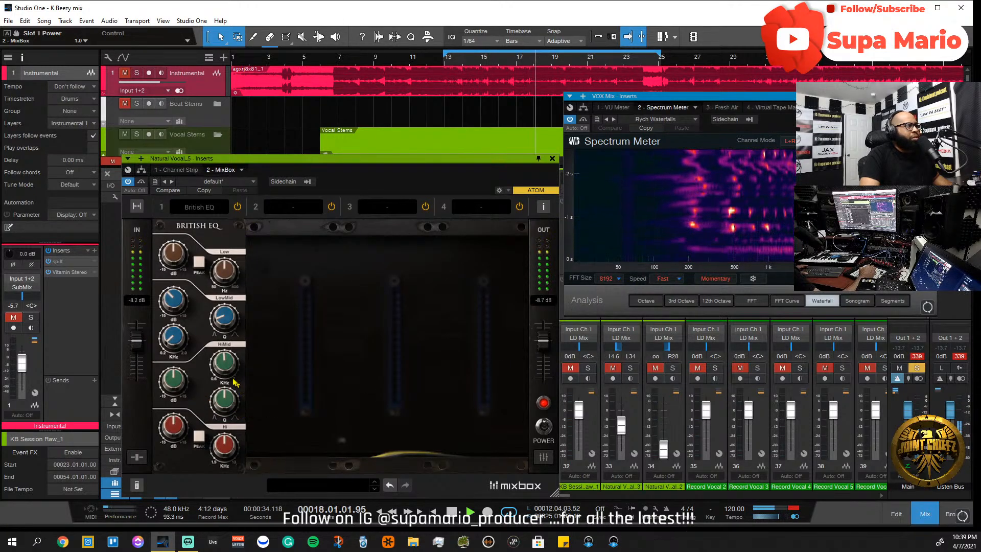
- Adjust the frequency and Q of the British EQ's HiMid band during playback and set its gain to +2.7 dB
left_click_drag(228, 398, 181, 344)
left_click_drag(227, 366, 235, 445)
left_click_drag(175, 381, 188, 425)
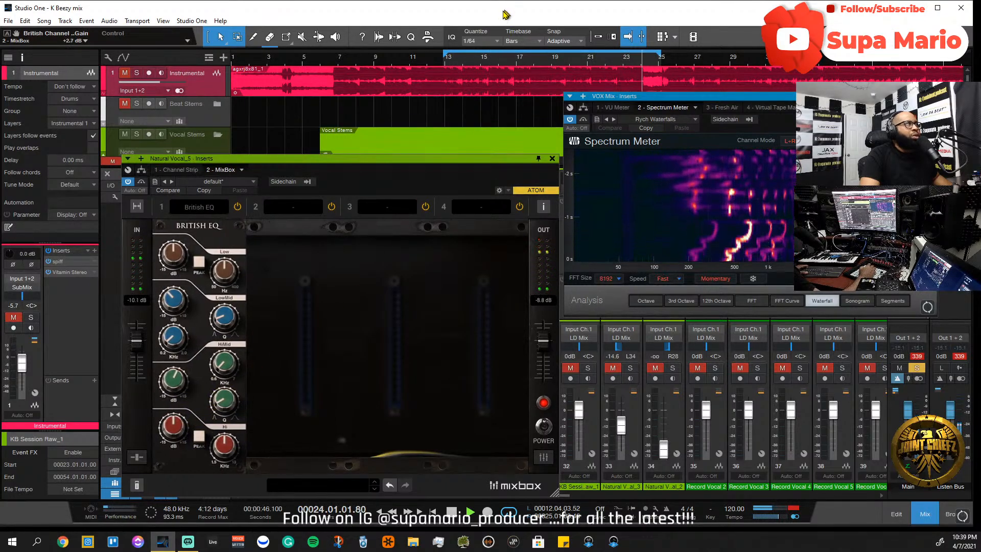
key("space")
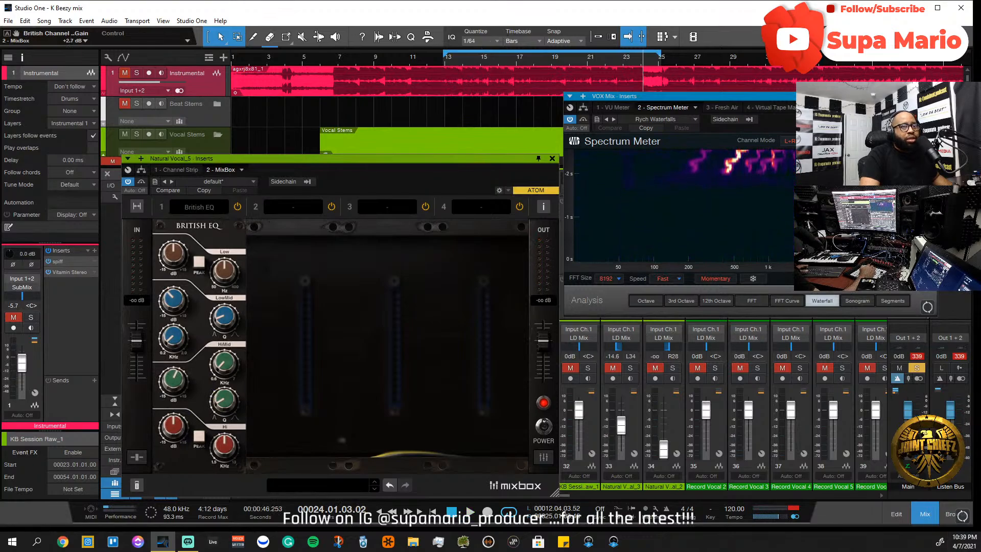
- Clear the solo to play the full mix and raise the British EQ's HiMid gain to +4.6 dB
left_click(916, 368)
key("space")
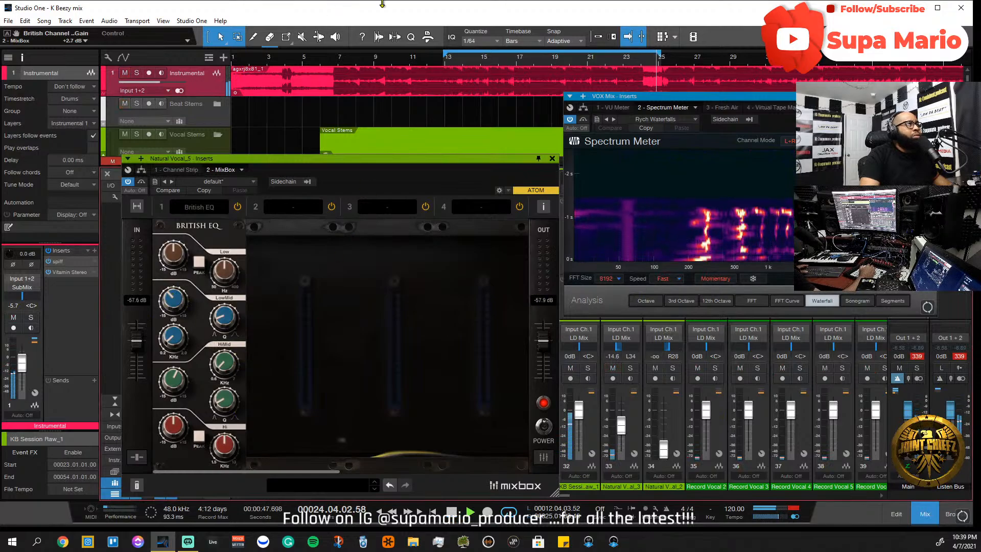
mouse_move(172, 395)
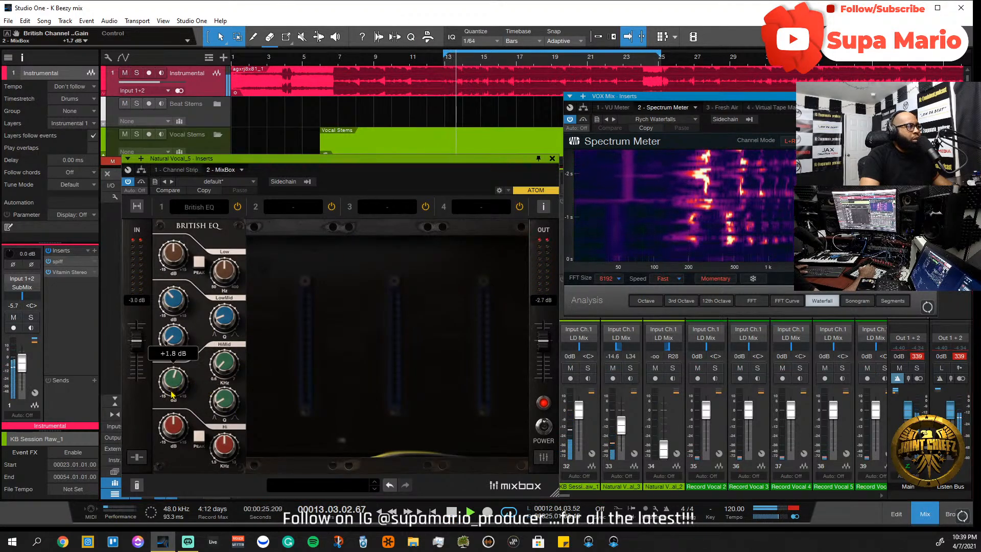
left_click_drag(172, 394, 175, 373)
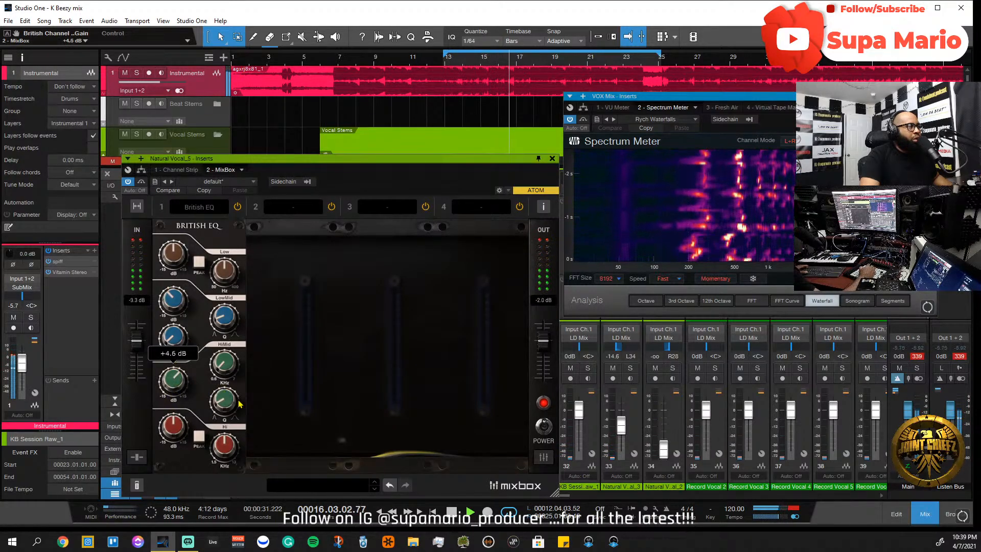
- Lower the British EQ's HiMid gain to -1.6 dB and set the band's Q to 0.8 while the full mix plays
left_click_drag(221, 405, 178, 415)
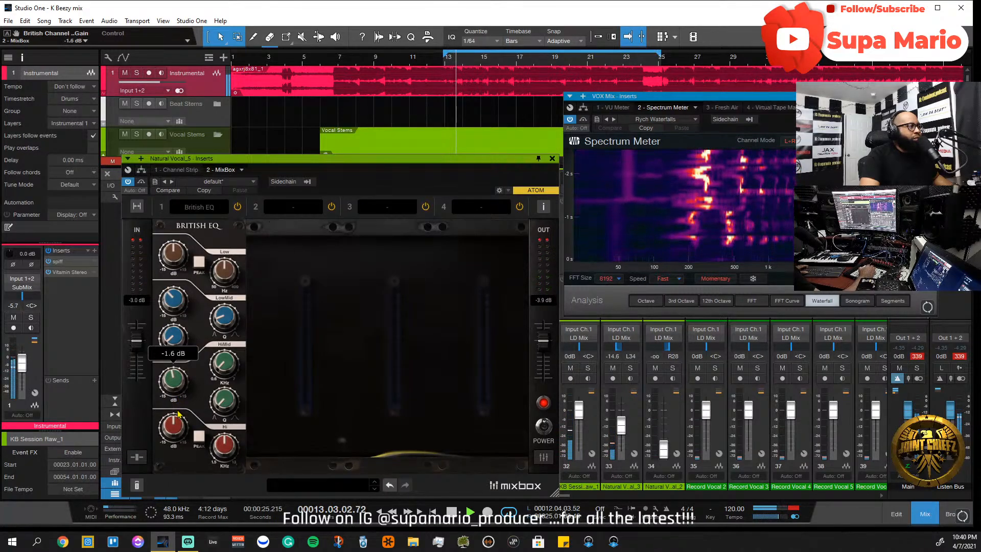
left_click(226, 390)
scroll(225, 389, "down", 1)
left_click_drag(225, 403, 225, 407)
key("space")
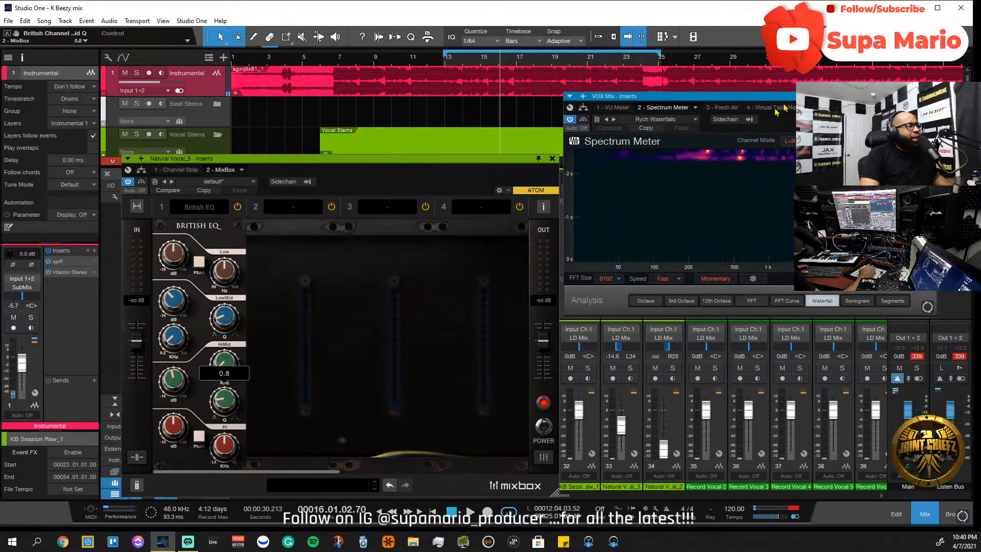
- Play the full mix from around bar 13 to check the vocal, moving the MixBox window aside to uncover the neighbouring mixer channels
left_click(453, 66)
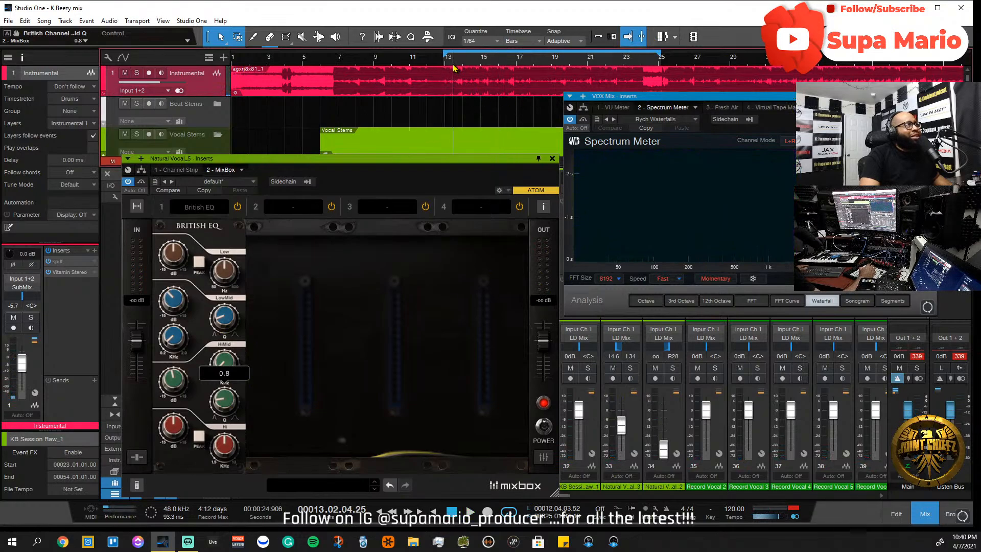
key("space")
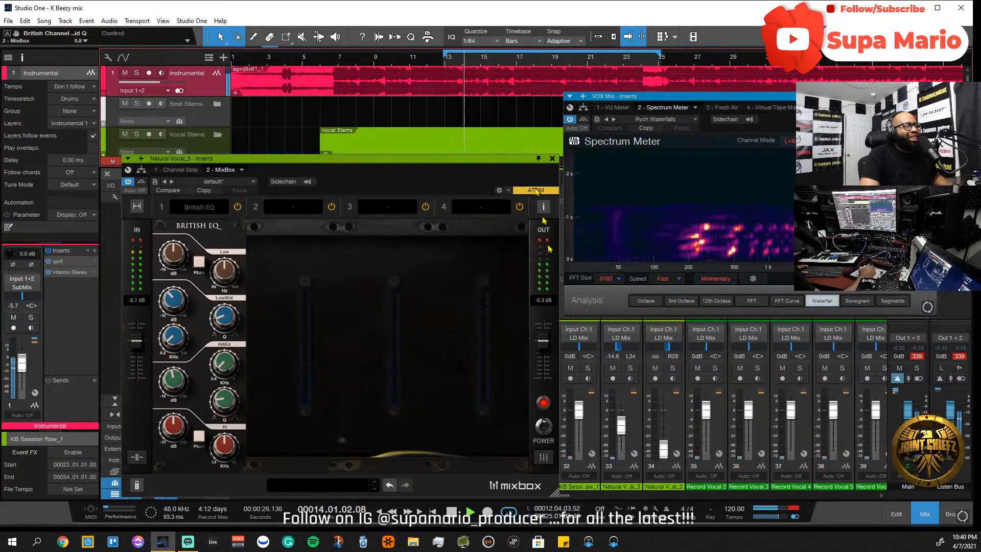
left_click_drag(478, 158, 351, 142)
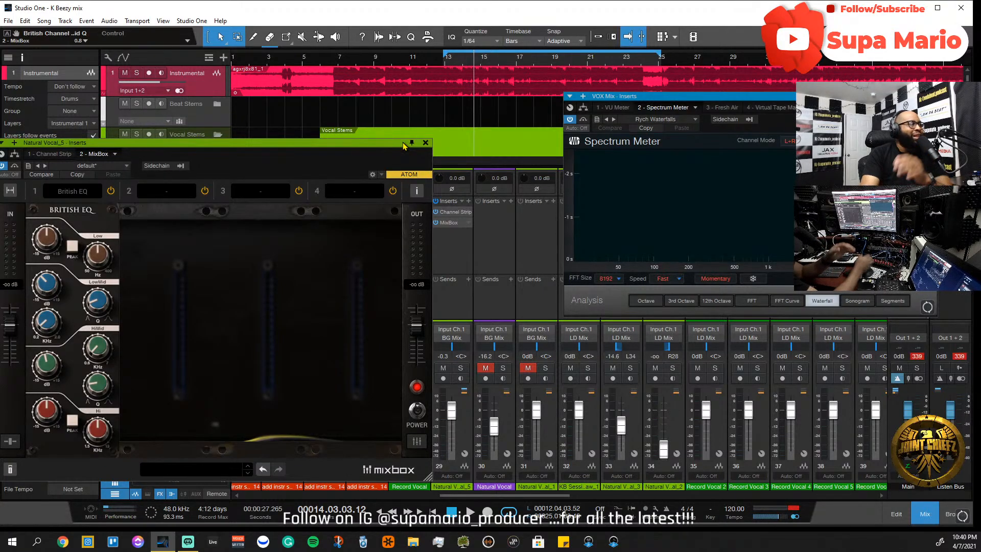
left_click_drag(185, 143, 240, 143)
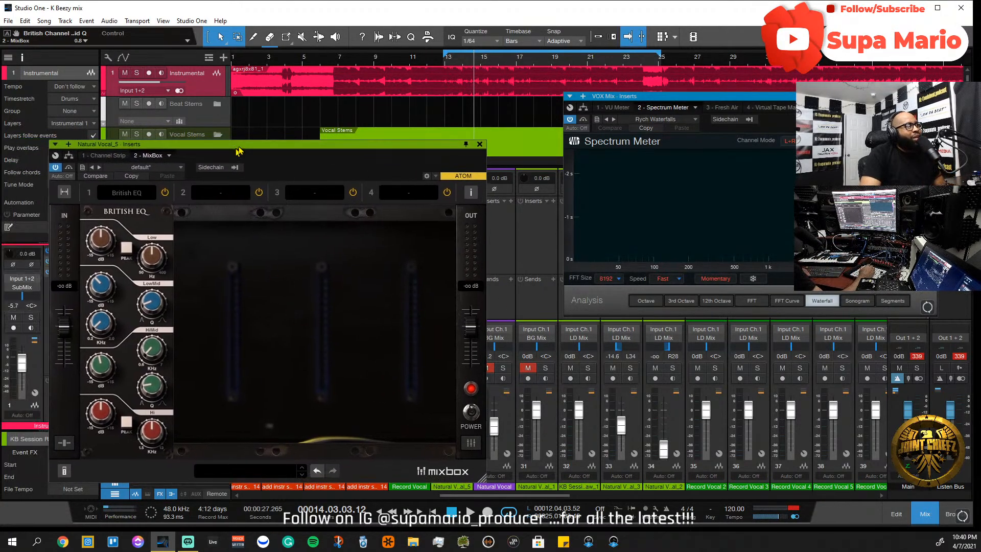
key("space")
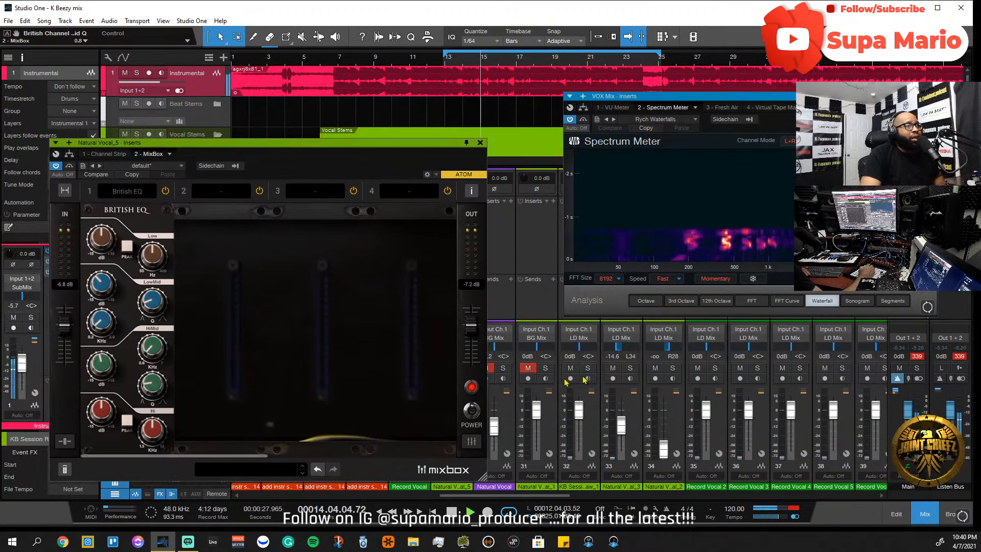
- Move the MixBox window off the Natural Vocal_5 channel, solo that vocal, and enlarge and reposition the plug-in window
left_click_drag(411, 141, 358, 122)
left_click(460, 368)
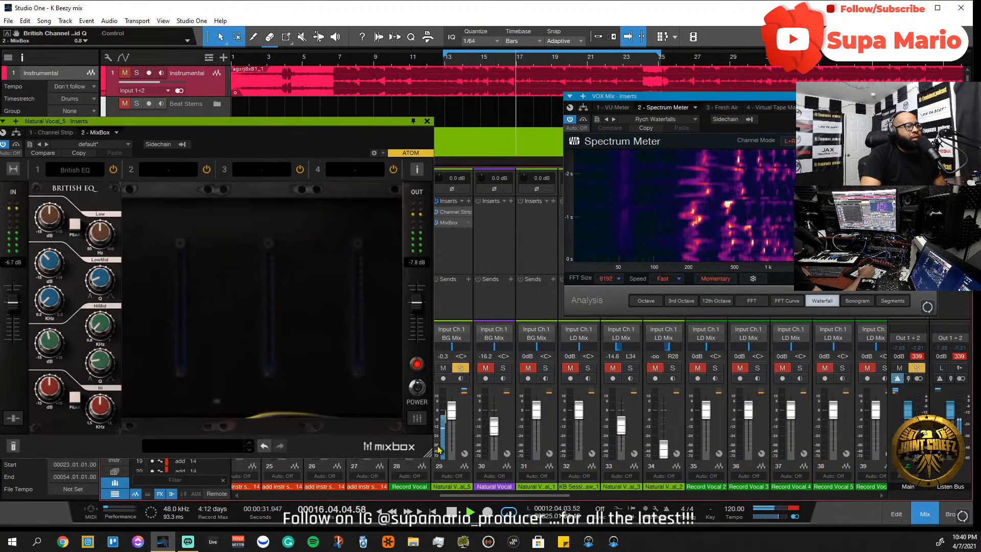
left_click_drag(430, 454, 441, 463)
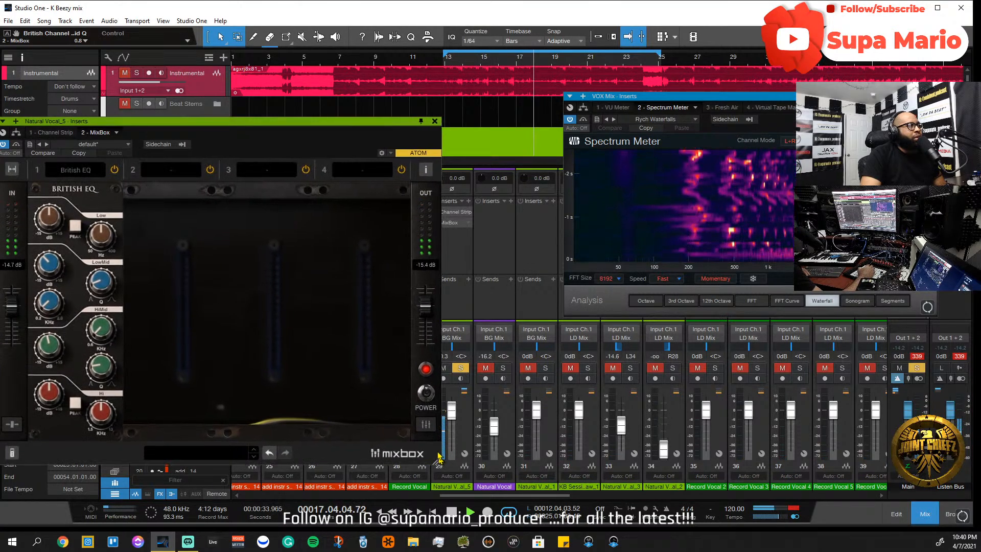
left_click_drag(287, 123, 335, 122)
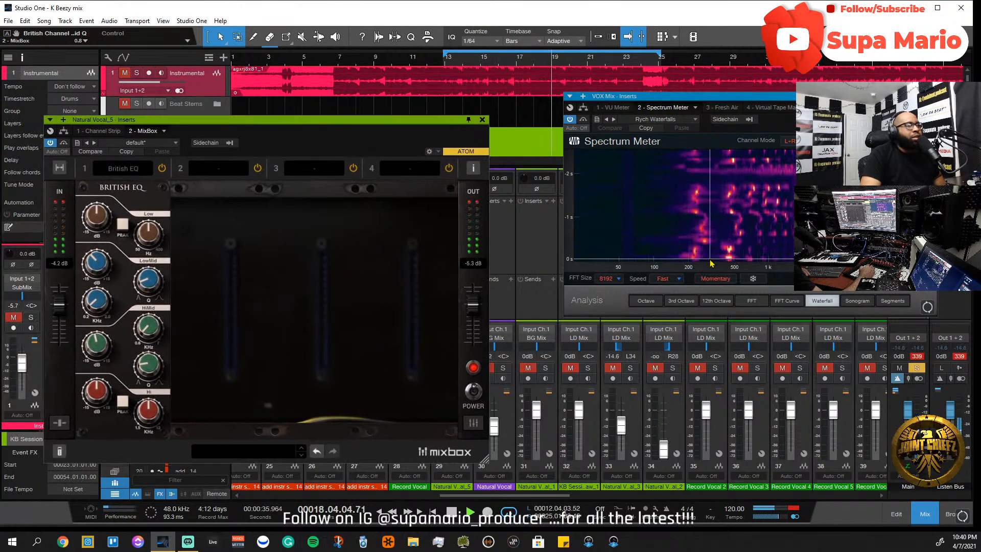
- Audition the soloed Natural Vocal_5 in short passes while watching the Spectrum Meter waterfall
key("space")
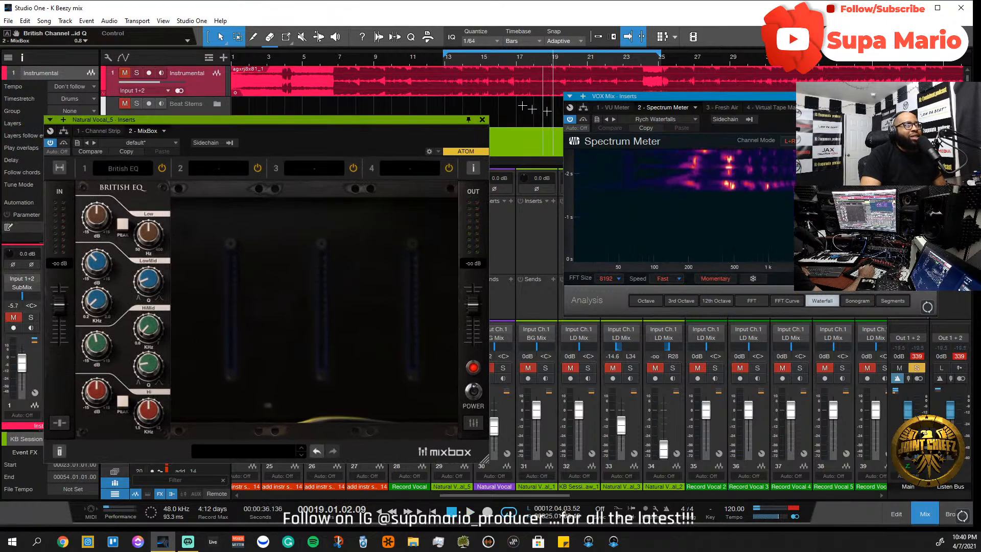
key("space")
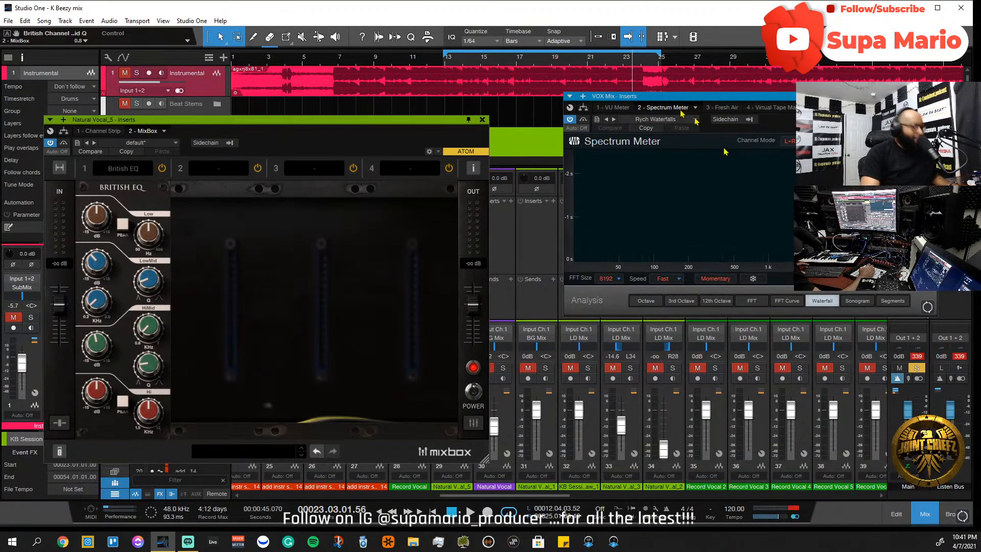
key("space")
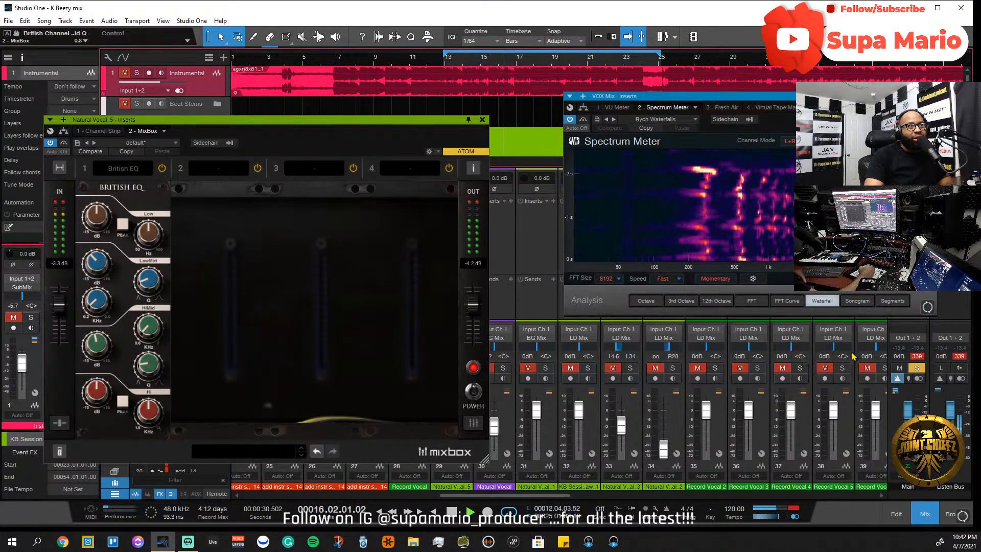
key("space")
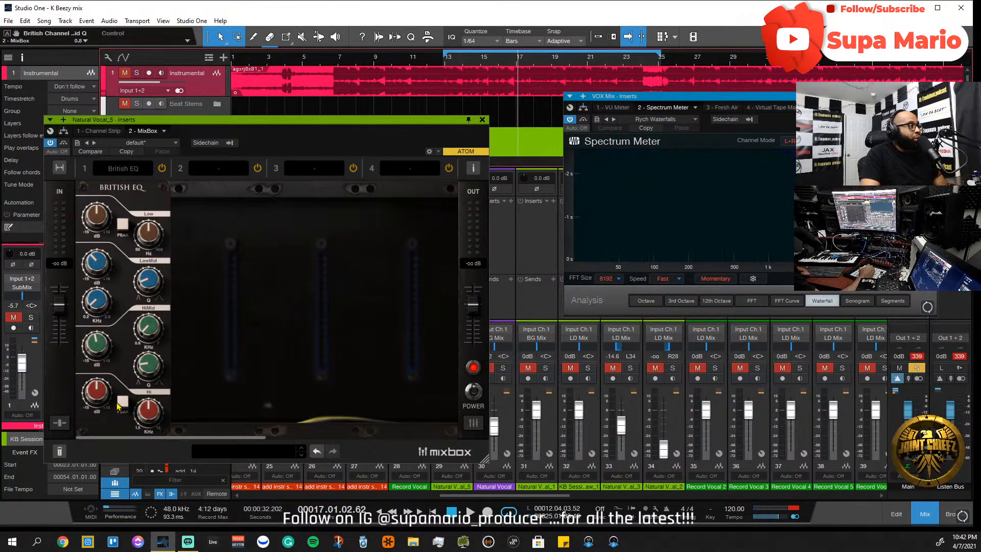
- Audition a British EQ Hi band boost of about +14 dB on the soloed vocal and return the gain to +0.1 dB
mouse_move(155, 415)
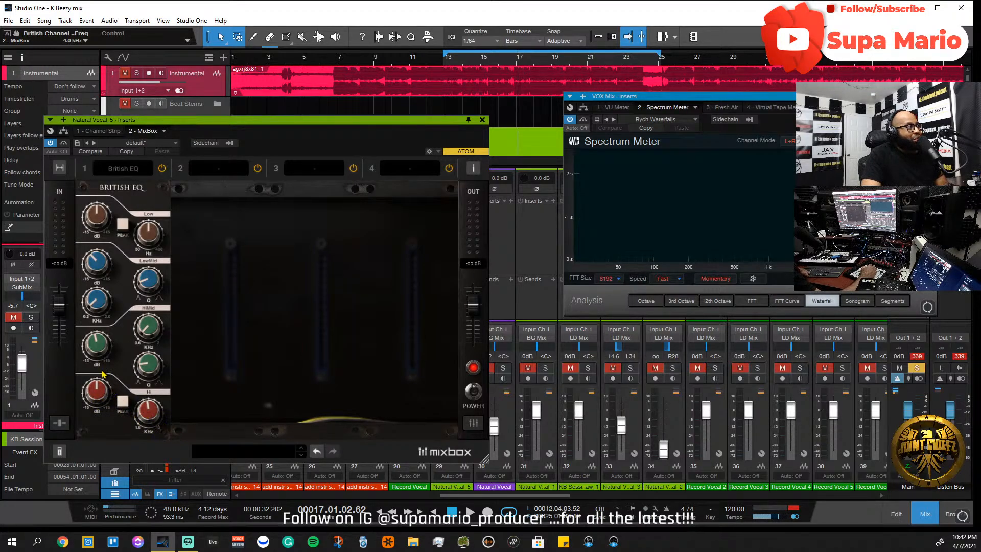
key("space")
mouse_move(105, 393)
scroll(105, 393, "up", 10)
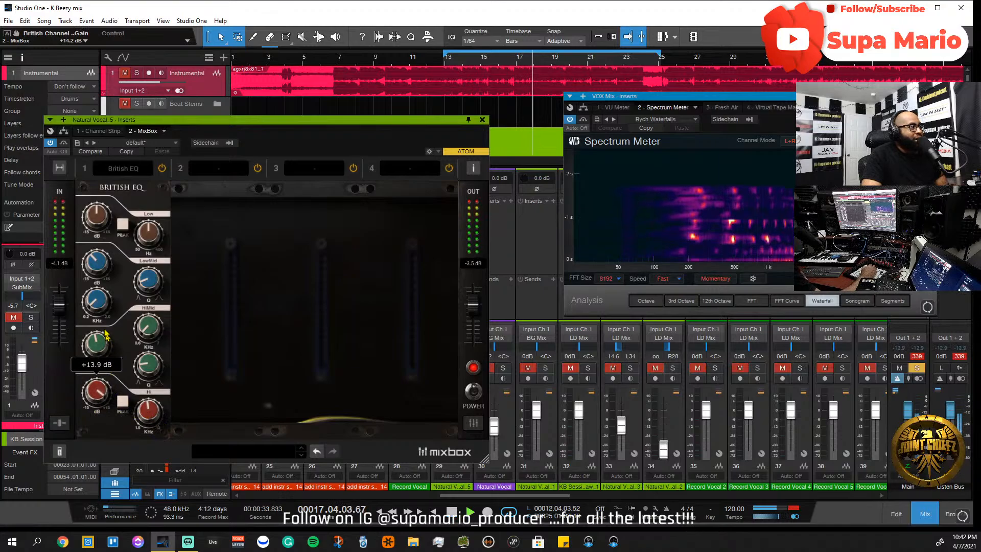
left_click_drag(104, 395, 112, 472)
key("space")
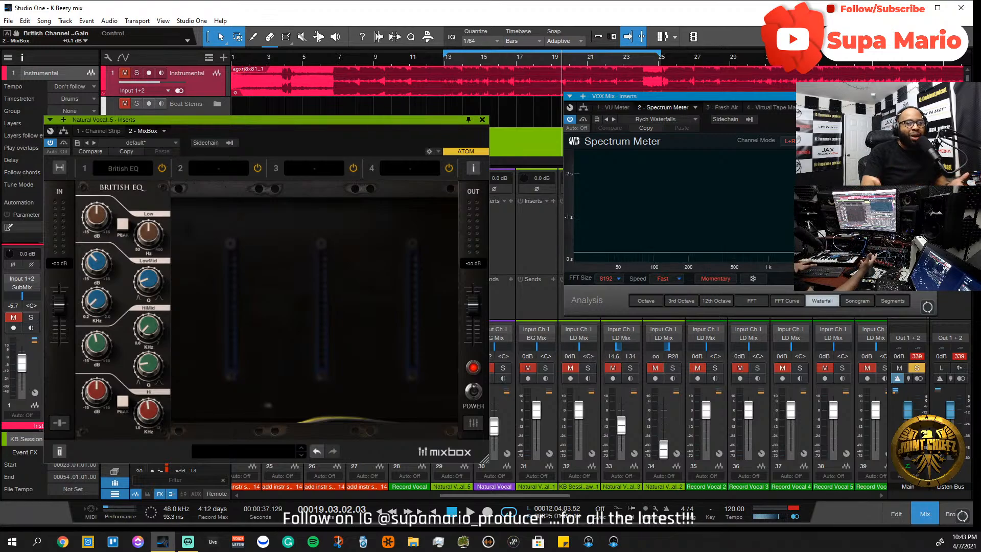
- Clear the solo during playback and raise the British EQ's Hi gain to +5.5 dB in the full mix
key("space")
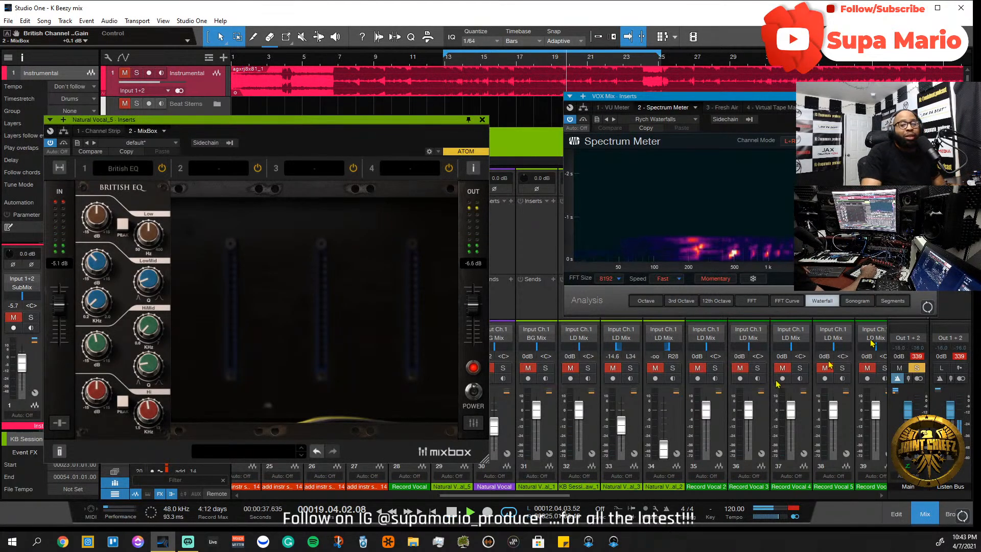
left_click(917, 369)
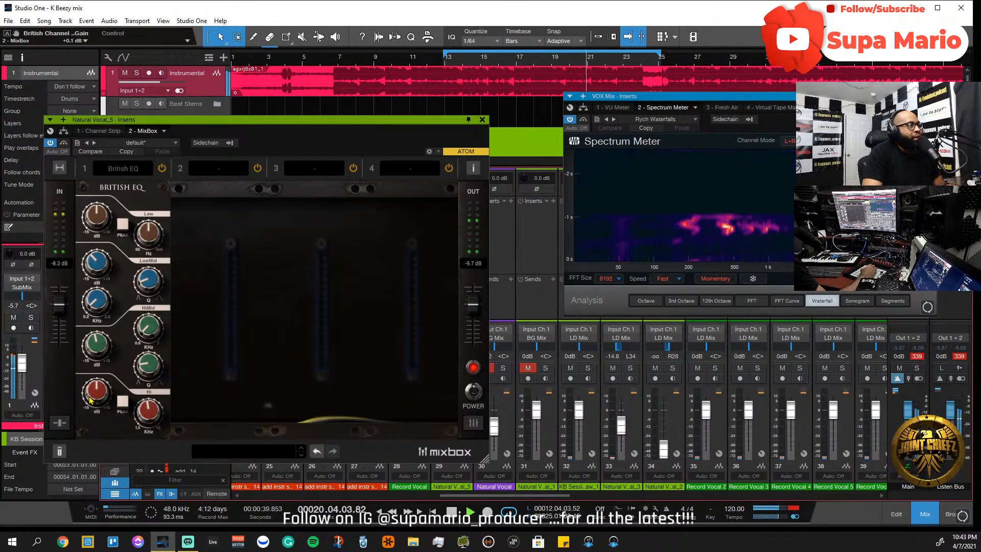
left_click_drag(90, 400, 86, 381)
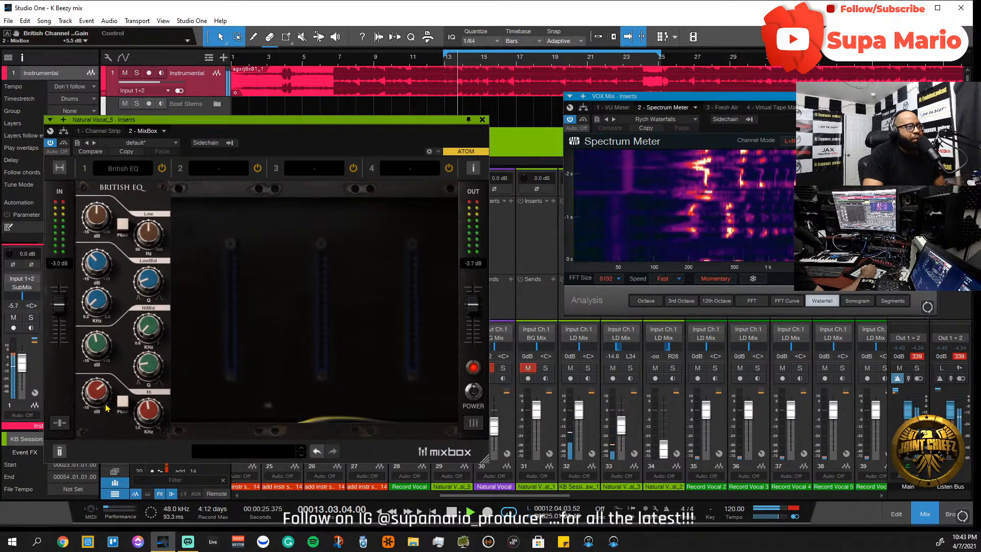
- Uncover the Natural Vocal_5 channel and compare the vocal soloed against the full mix
left_click_drag(456, 123, 401, 128)
left_click(460, 368)
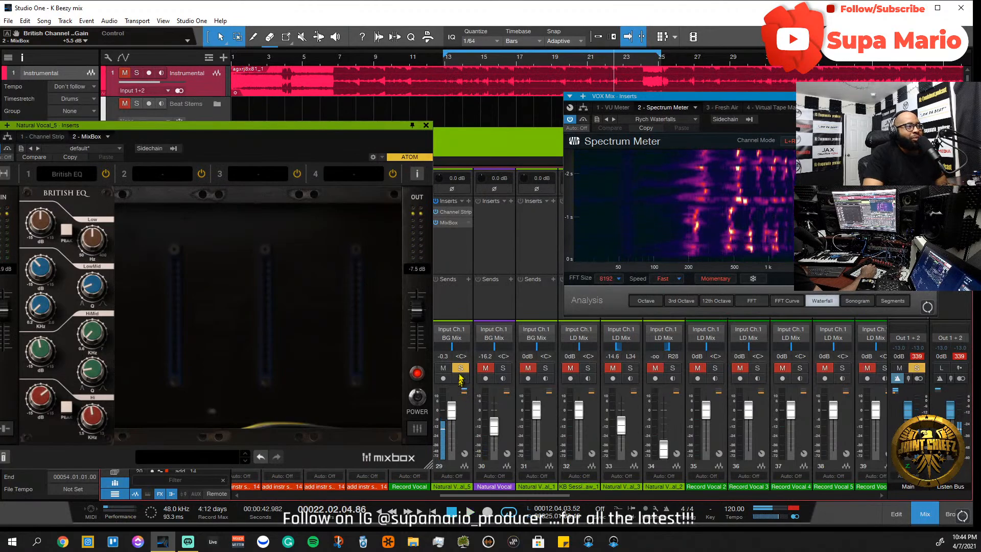
left_click(461, 369)
key("space")
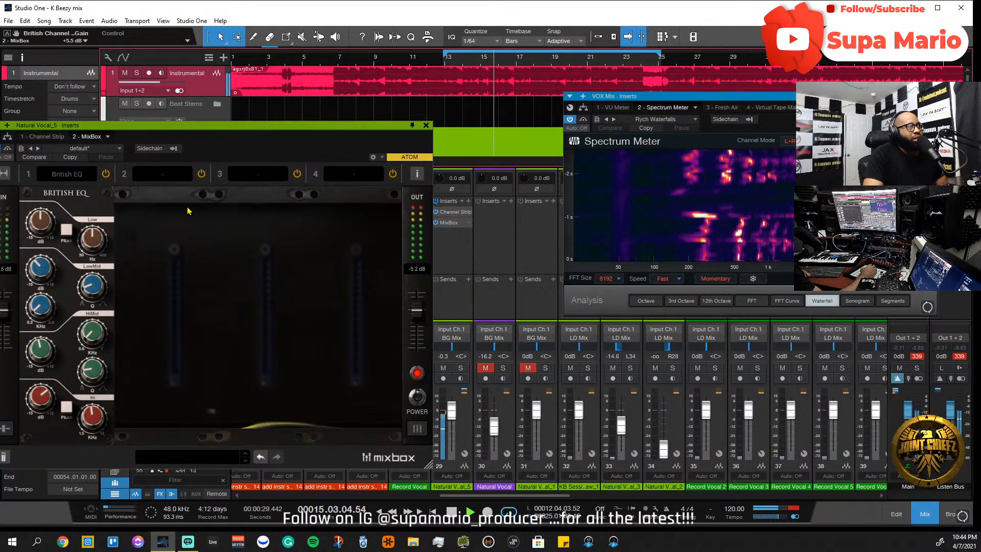
- Turn off the compression in Natural Vocal_5's Channel Strip, check it in playback, and close the plug-in window
left_click(43, 136)
key("space")
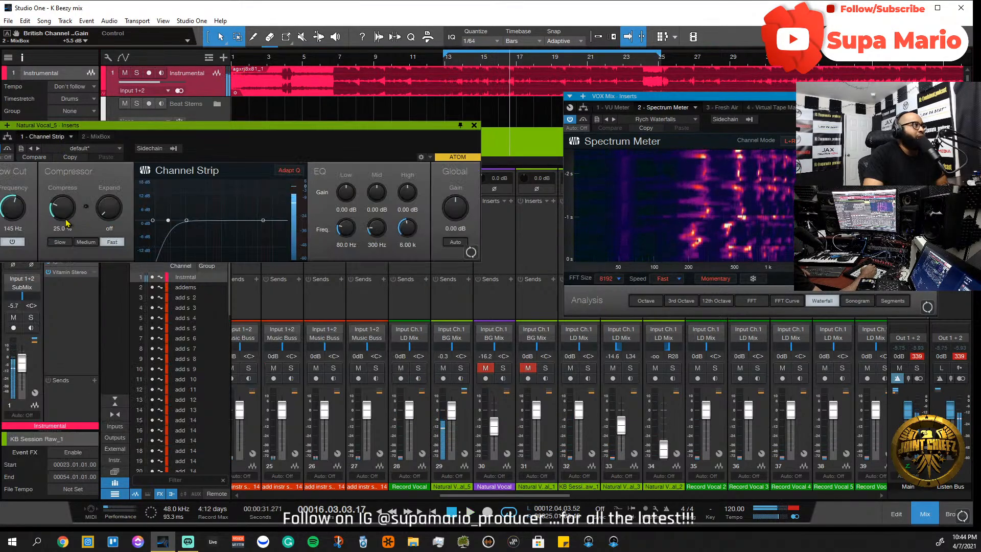
left_click_drag(64, 213, 131, 262)
key("space")
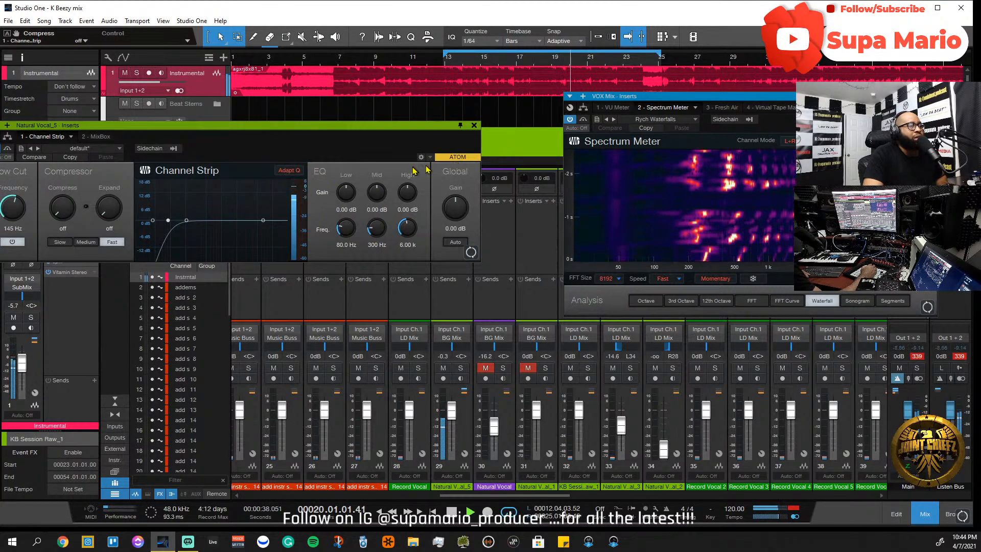
left_click(474, 126)
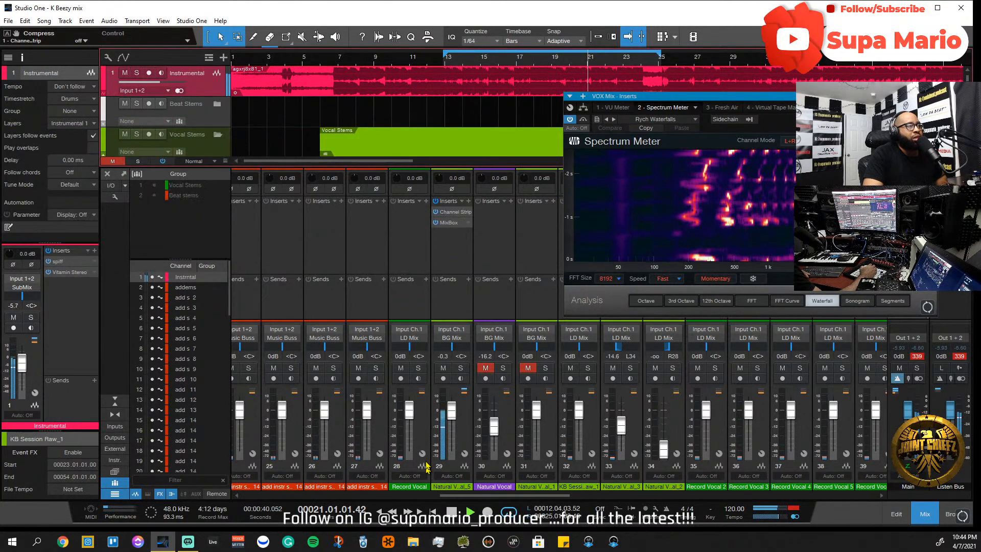
- Reopen MixBox on Natural Vocal_5 and compare the vocal with the channel's inserts bypassed and re-enabled during playback
left_click(448, 222)
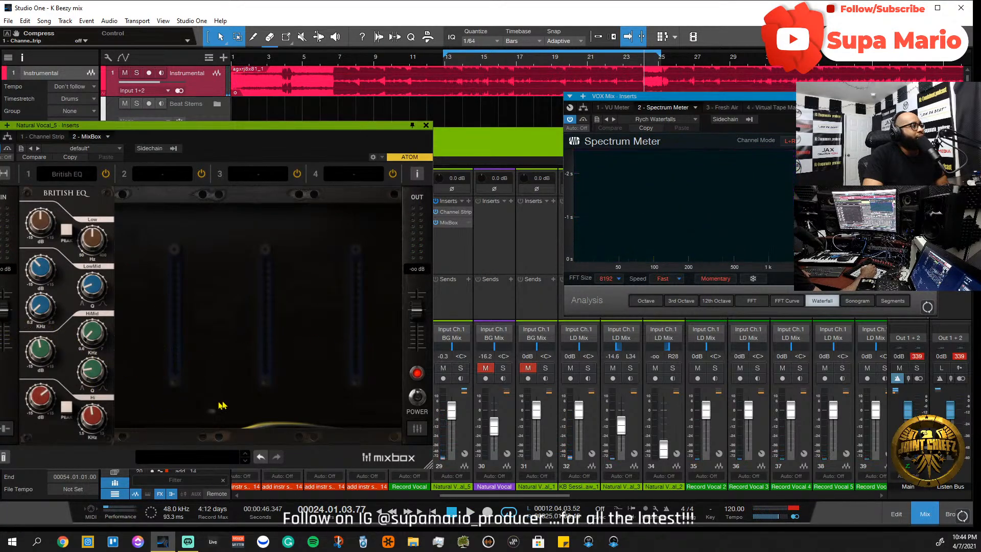
key("space")
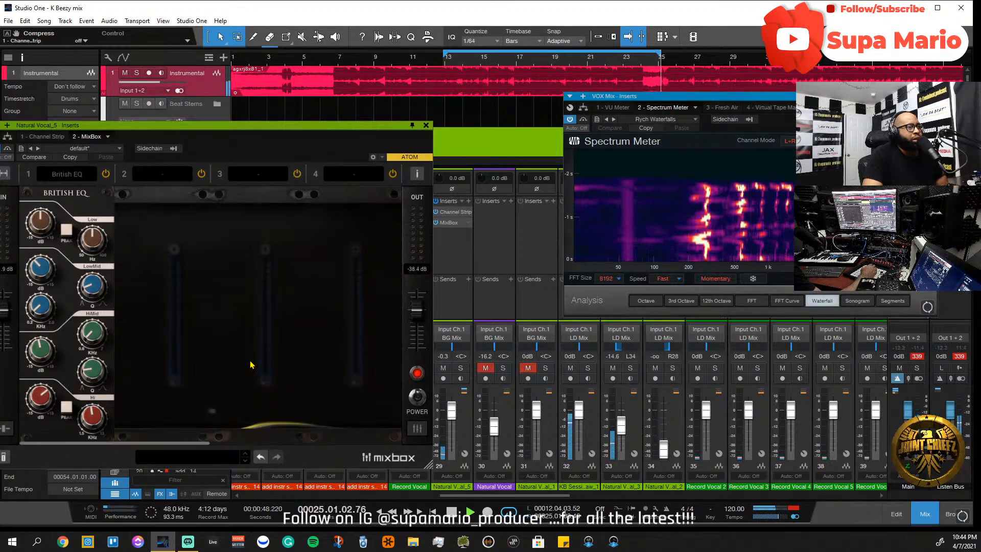
left_click(436, 201)
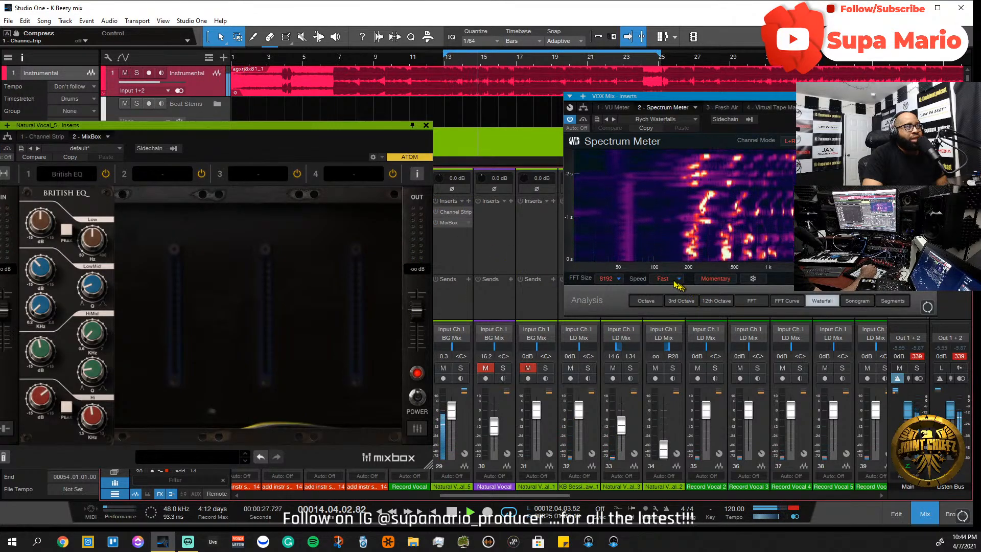
left_click(437, 201)
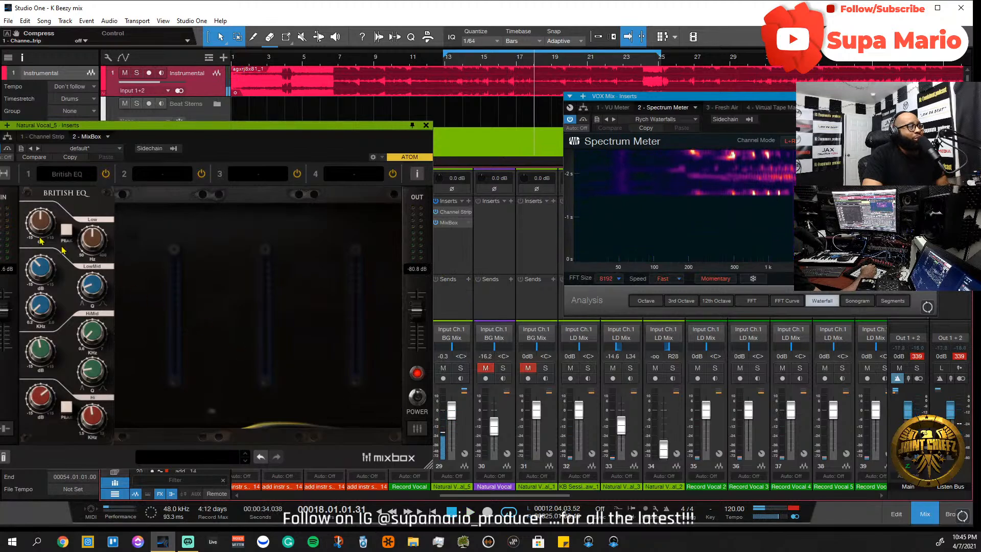
- Load the Black 76 dynamics module into MixBox slot 2 after the British EQ
left_click(141, 181)
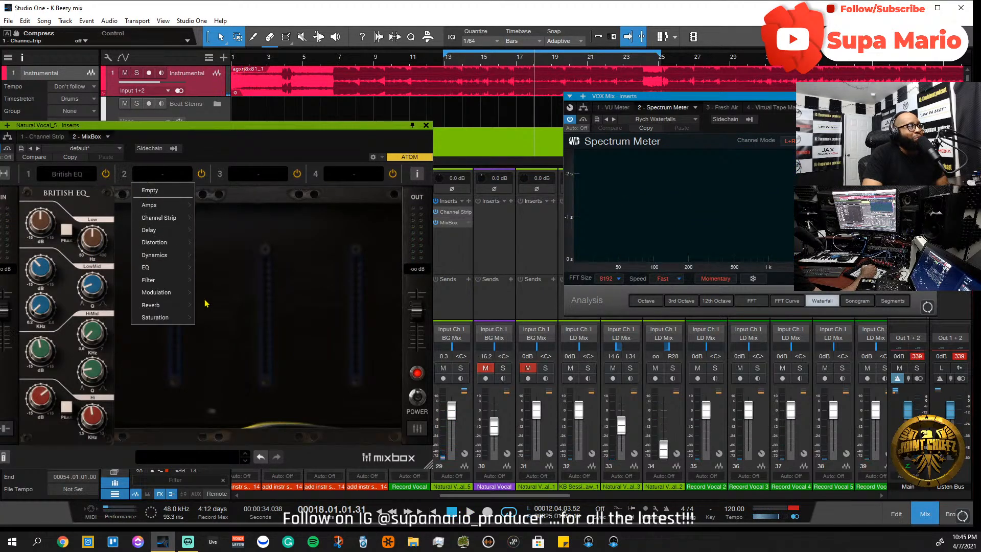
mouse_move(180, 262)
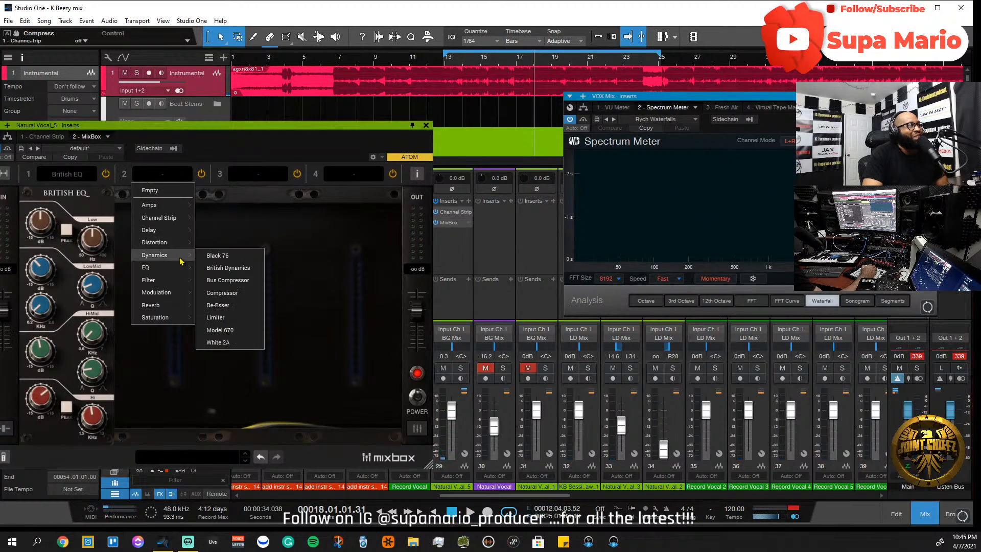
left_click(217, 255)
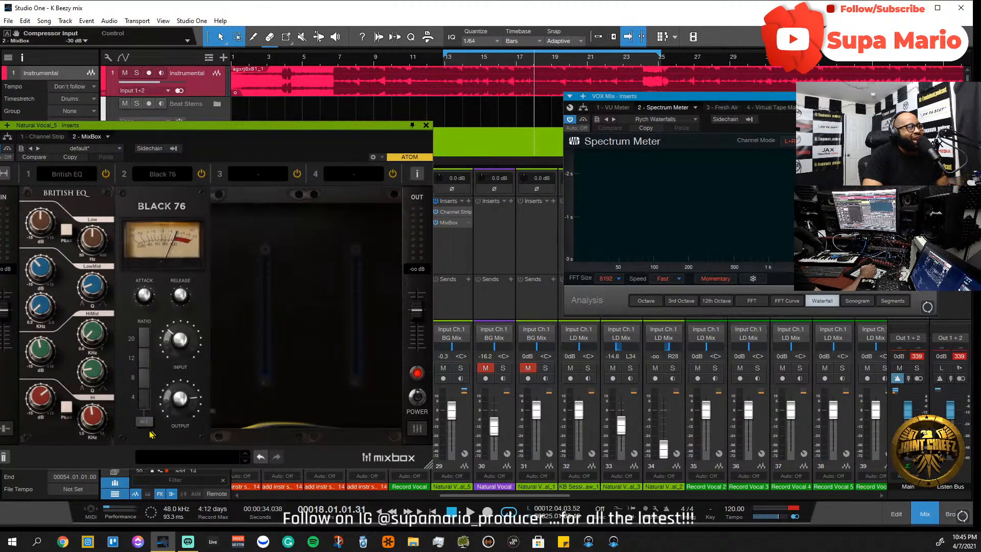
mouse_move(149, 283)
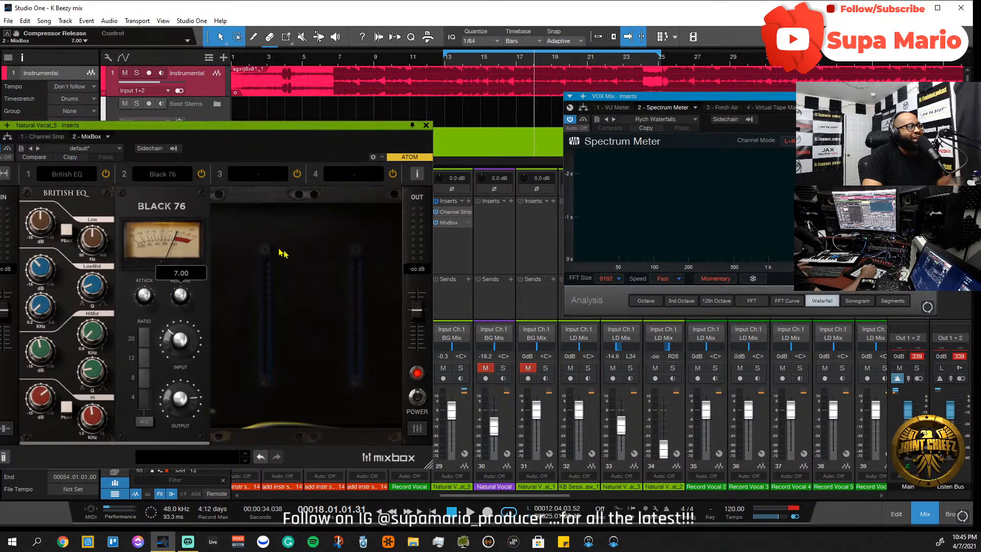
- Set the Black 76's input to -44 dB and output to -6 dB during playback from around bar 13, comparing it with slot 2 bypassed
left_click(448, 61)
key("space")
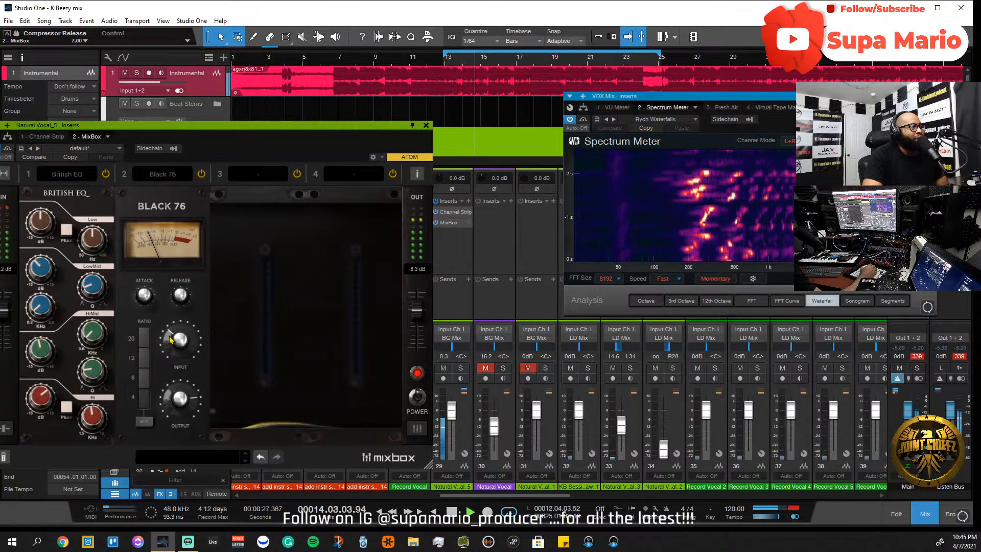
left_click_drag(175, 342, 178, 354)
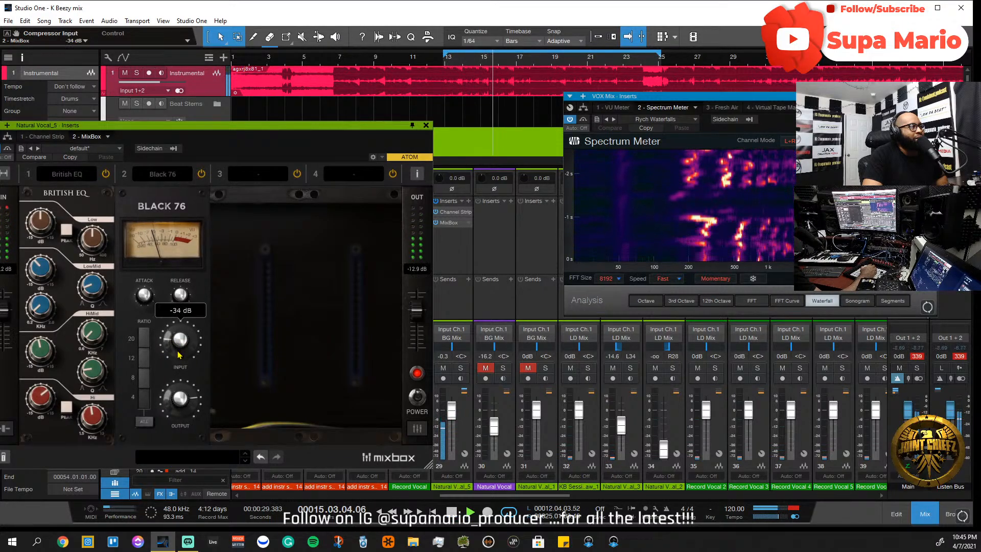
mouse_move(178, 354)
left_mouse_down()
mouse_move(182, 381)
mouse_move(178, 345)
left_mouse_up()
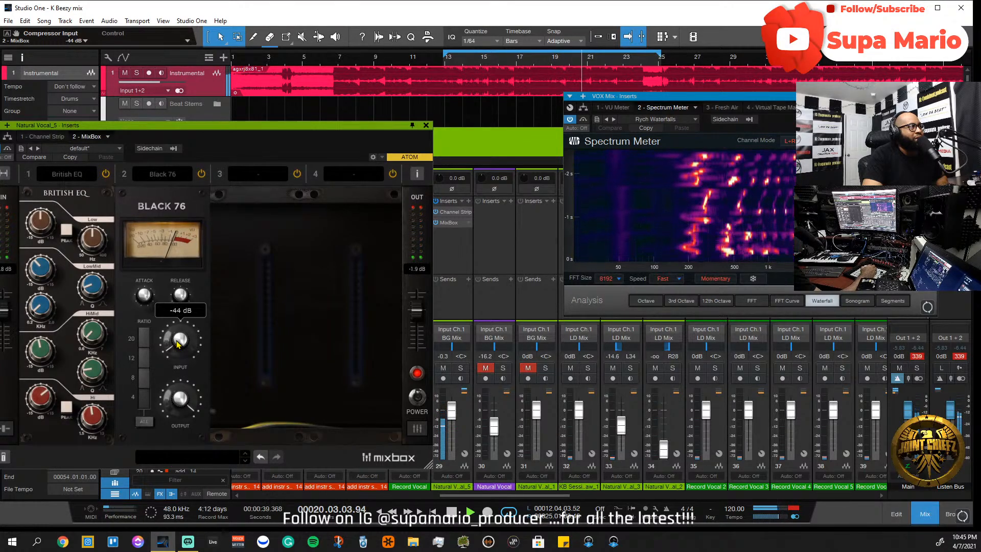
mouse_move(178, 403)
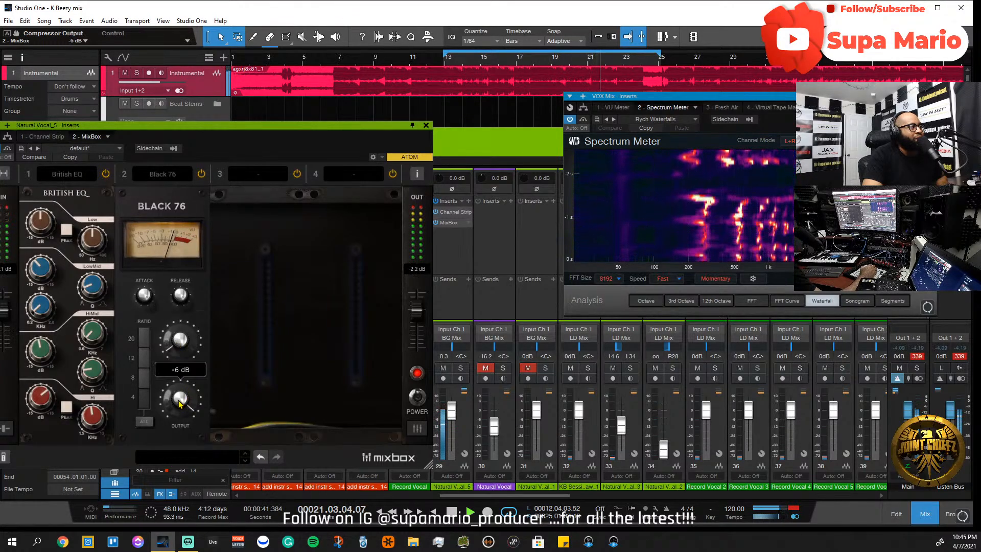
left_click(203, 174)
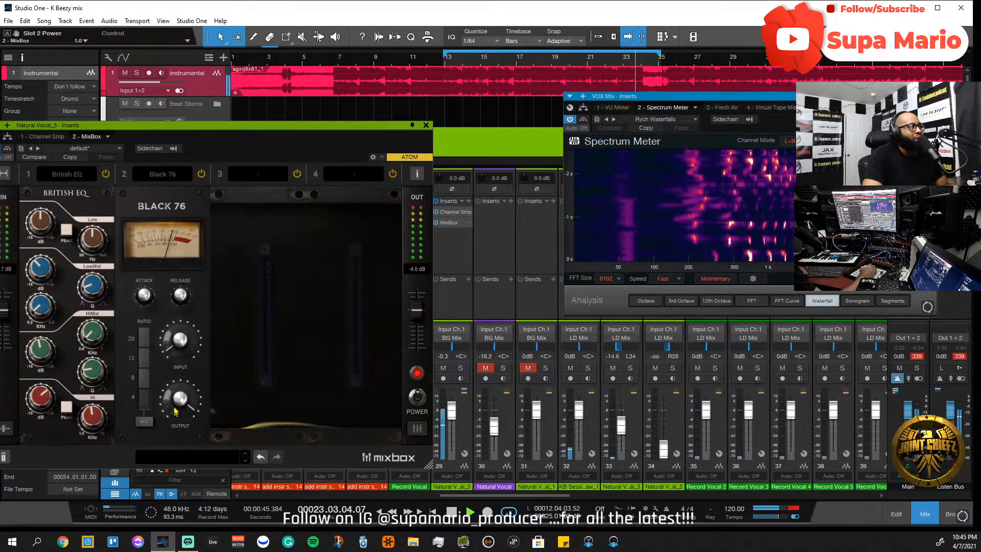
key("space")
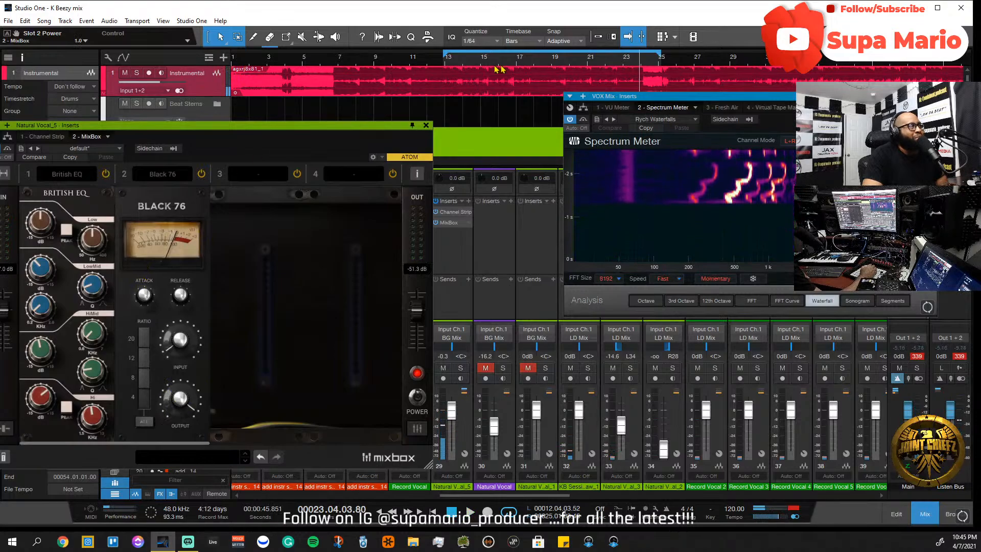
- Return the playhead to just before bar 13 and open the Natural Vocal_5 event in the audio editor
left_click(443, 73)
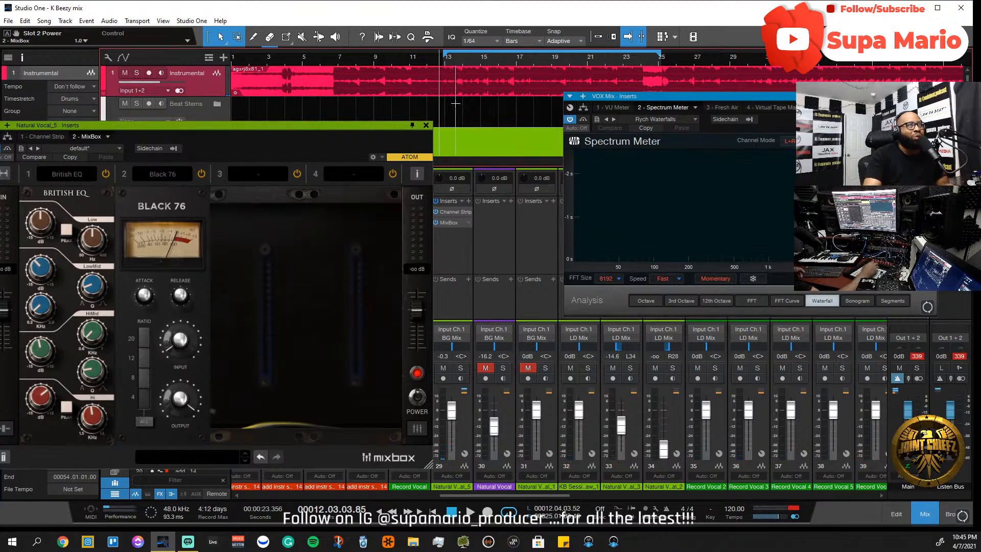
scroll(486, 105, "down", 10)
scroll(488, 107, "up", 1)
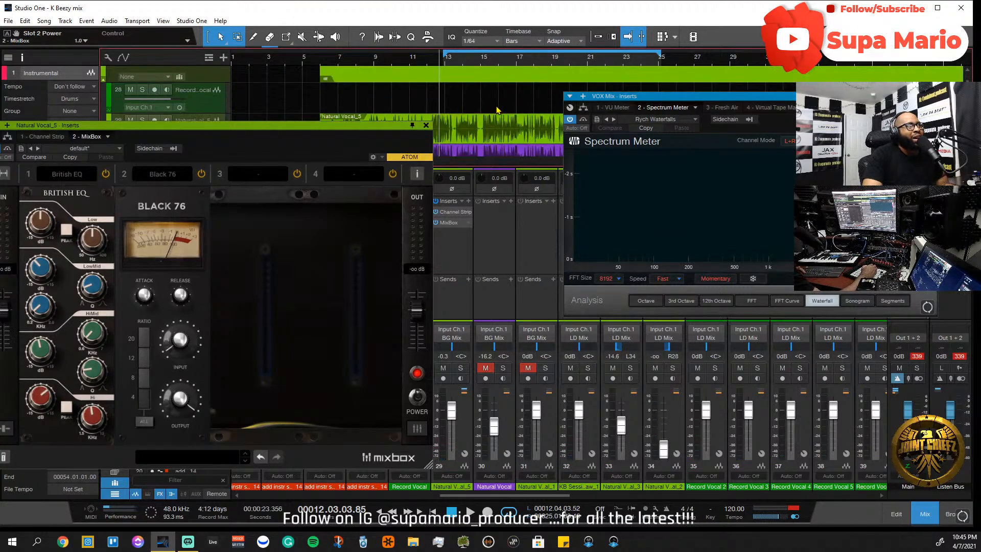
double_click(499, 128)
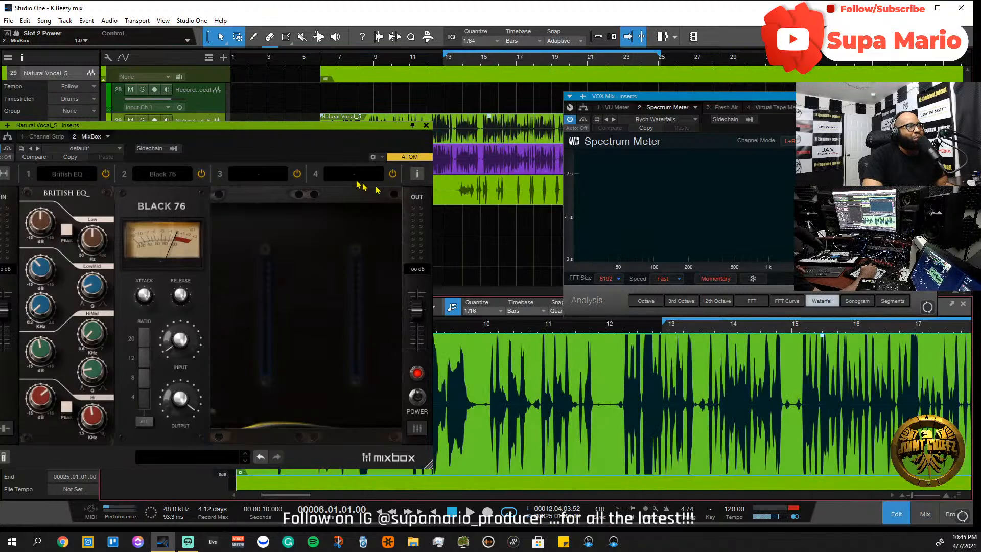
- Close the MixBox window and highlight Natural Vocal_5 passages between bars 8 and 11 to examine their level differences
left_click_drag(329, 131, 231, 62)
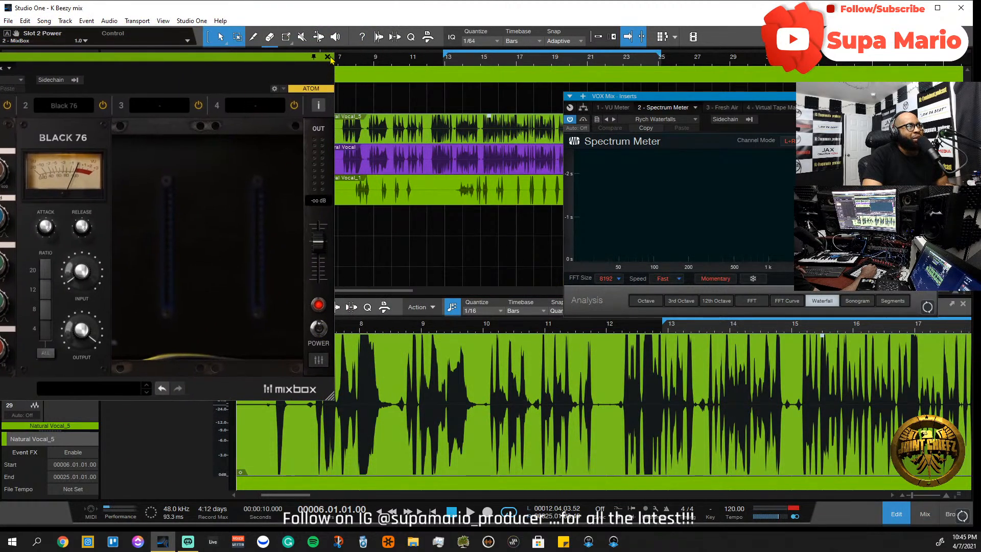
left_click(328, 57)
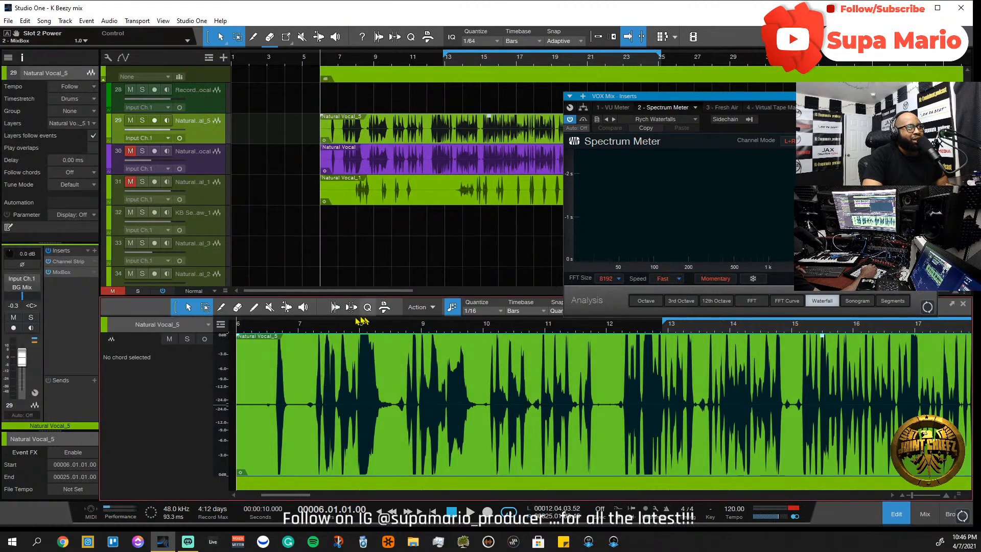
scroll(363, 327, "up", 4)
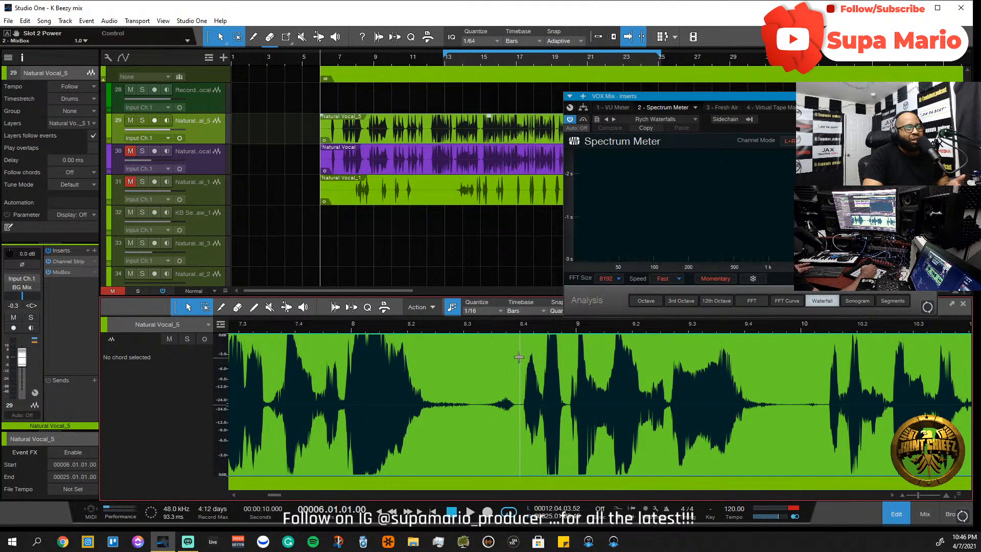
left_click_drag(532, 354, 520, 358)
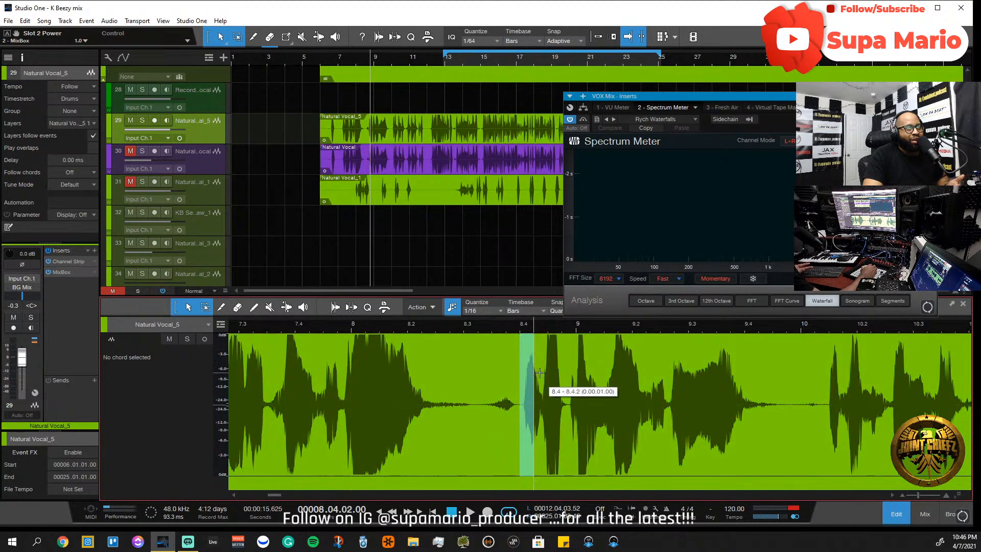
left_click_drag(786, 416, 662, 425)
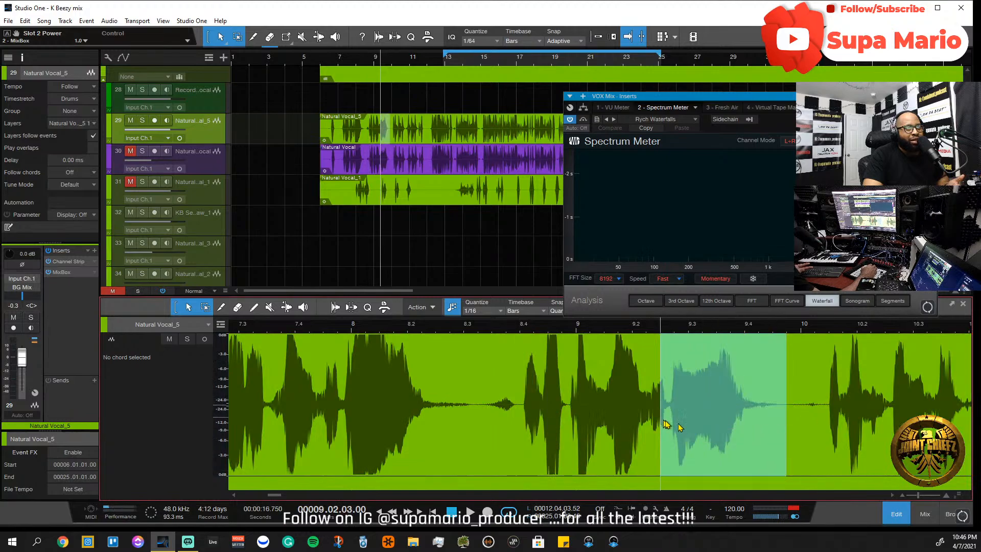
left_click_drag(817, 377, 972, 404)
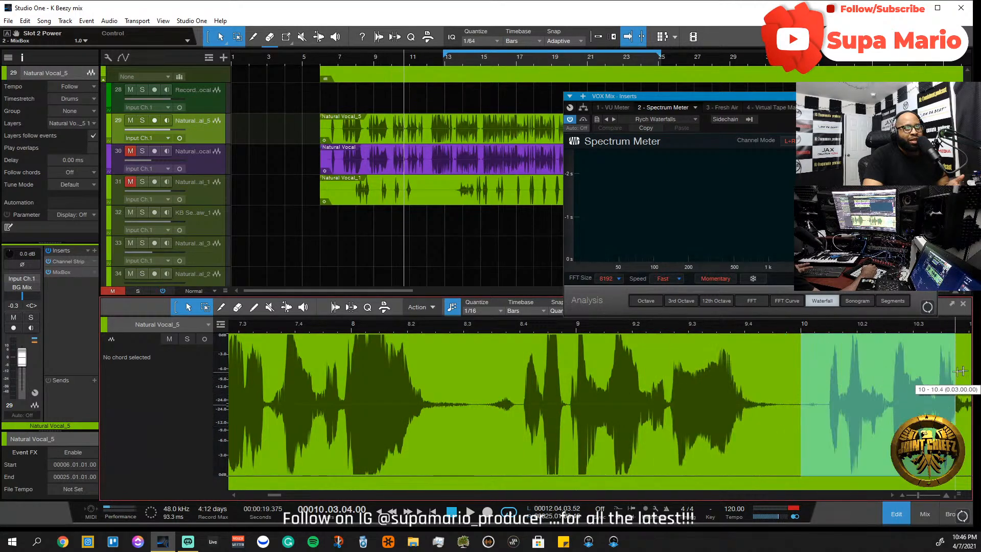
- Compare the quieter Natural Vocal_5 phrases before bar 12 with the louder phrases around bars 12 and 13 by highlighting them in the waveform
left_click(577, 496)
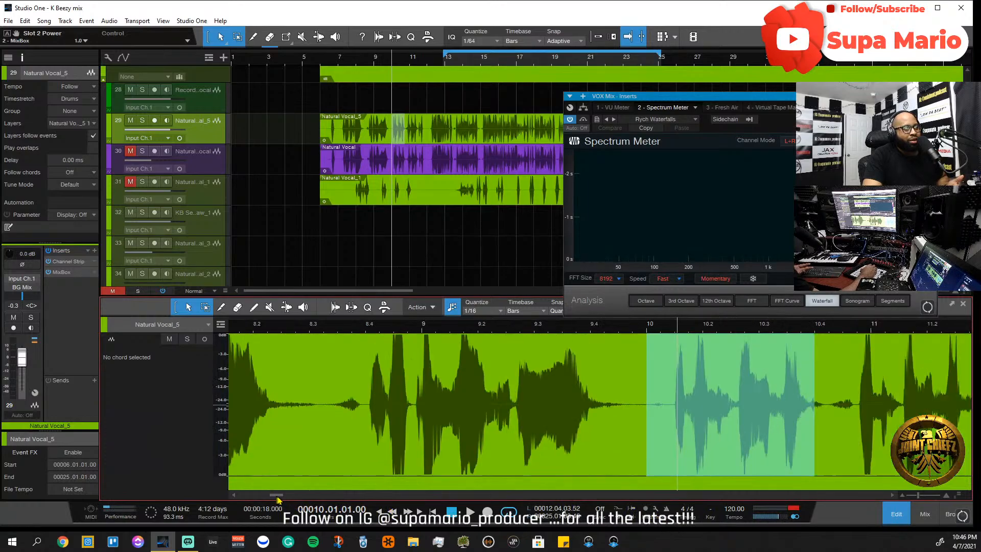
left_click_drag(508, 378, 599, 386)
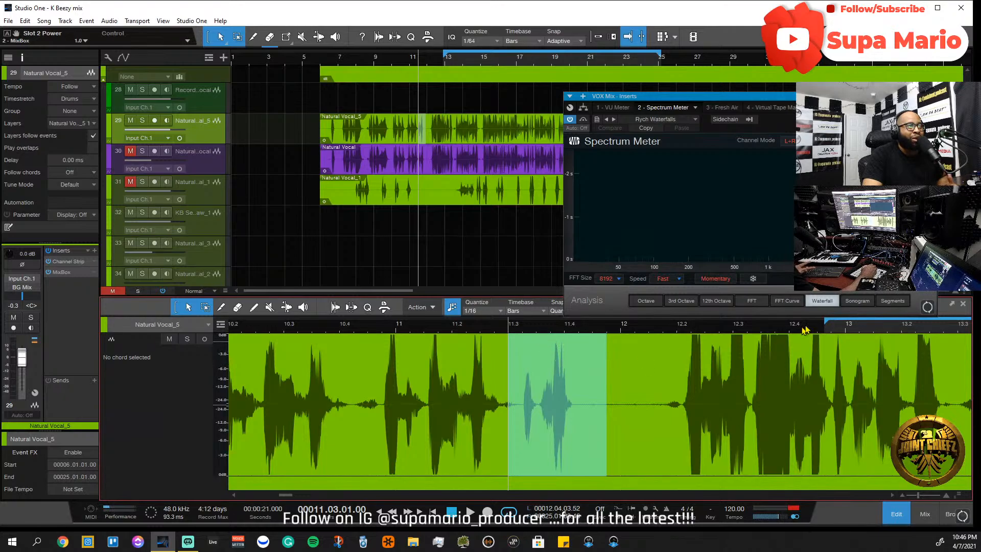
left_click_drag(677, 388, 819, 436)
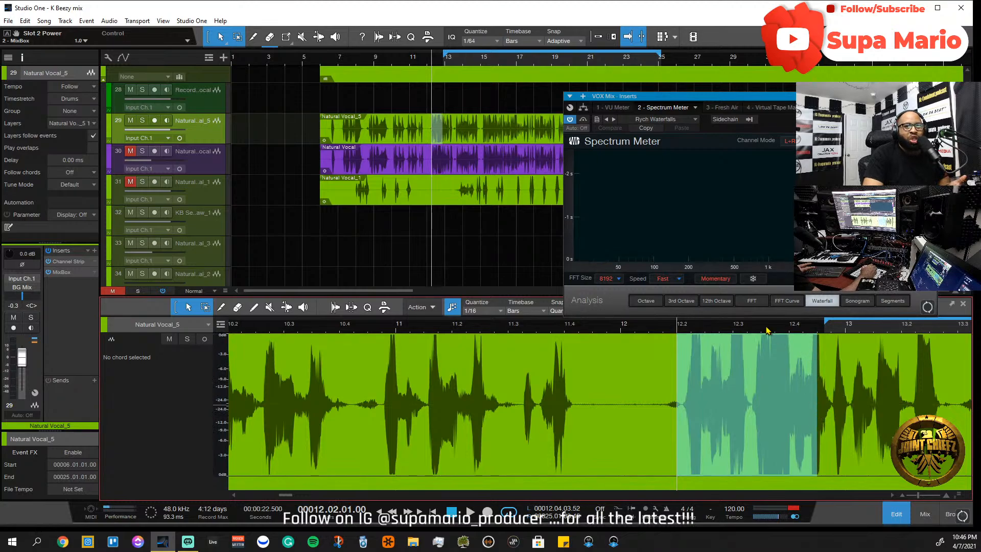
scroll(767, 330, "down", 3)
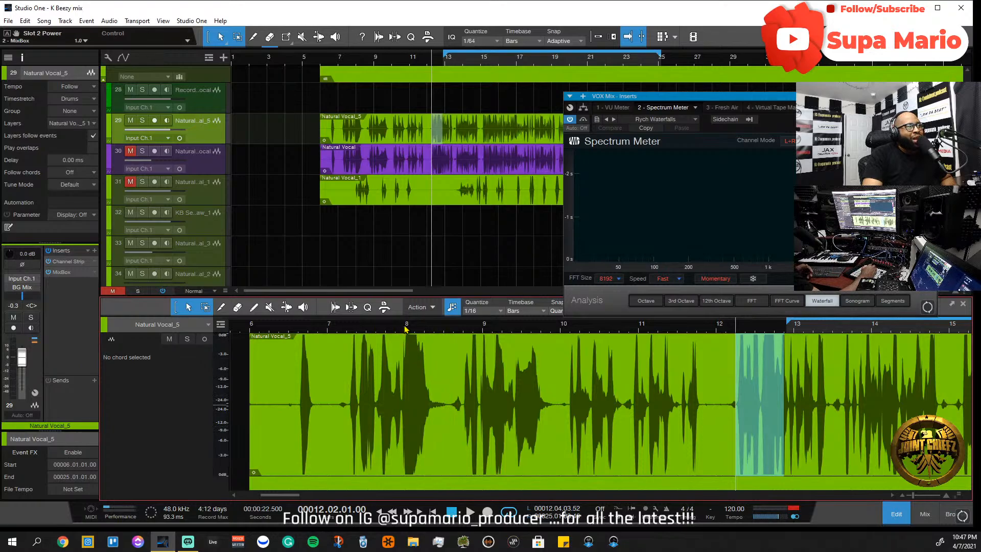
left_click_drag(342, 371, 443, 376)
left_click_drag(736, 364, 823, 381)
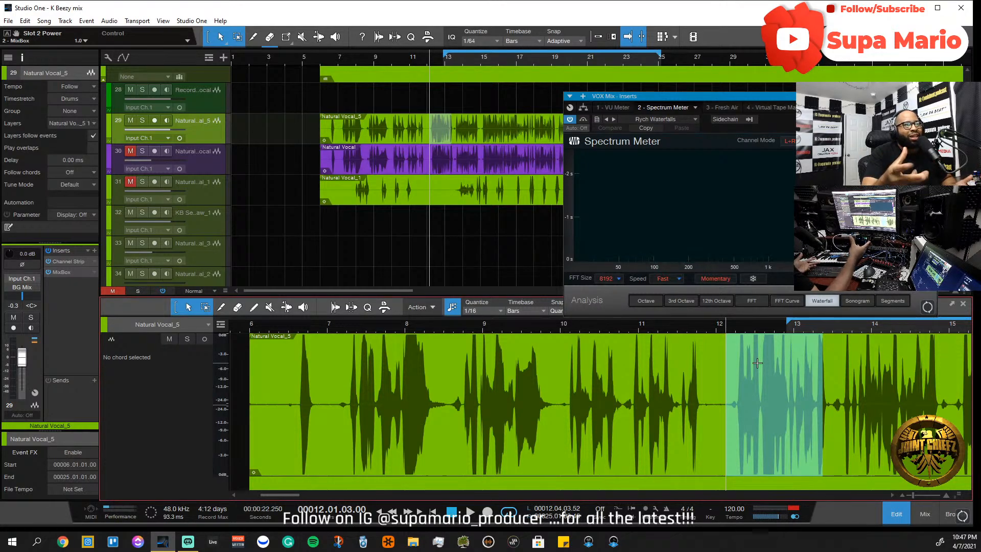
left_click_drag(554, 373, 817, 374)
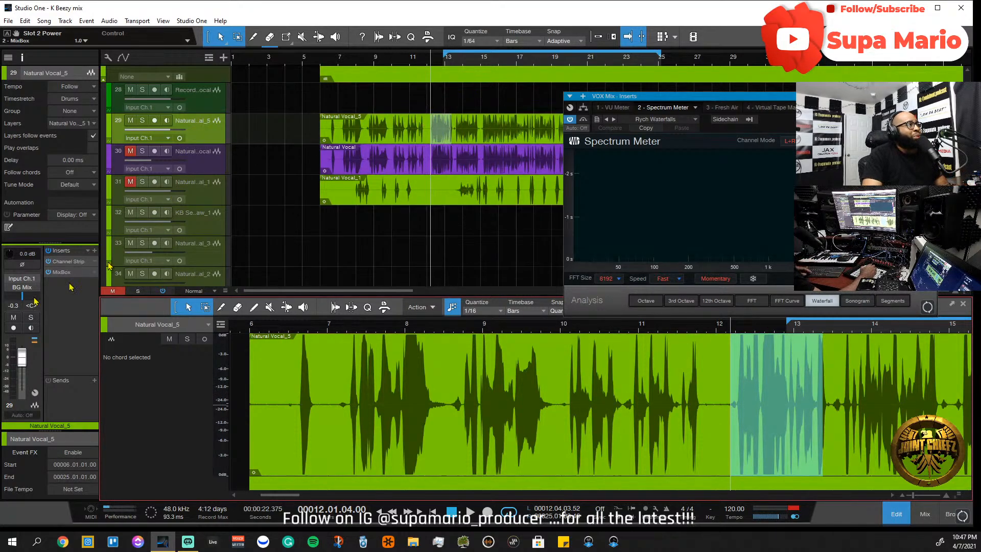
- Play the vocal from around bar 12 and reopen MixBox to watch the Black 76 at work
key("space")
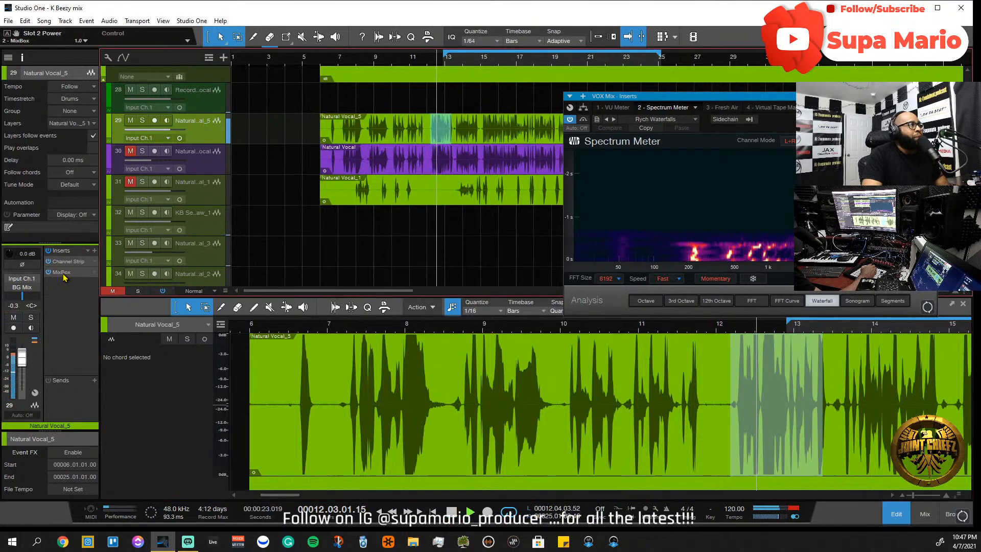
double_click(61, 273)
left_click_drag(201, 57, 378, 90)
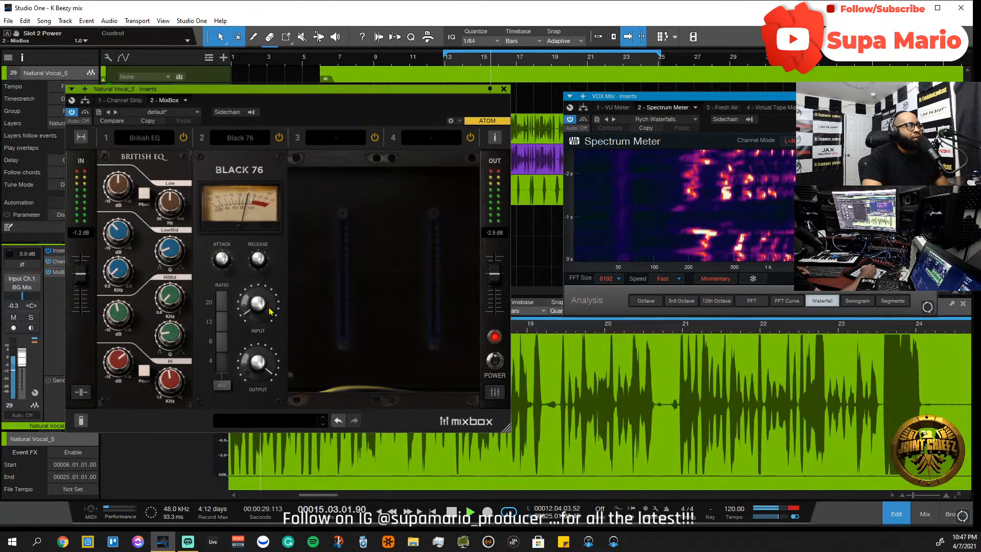
key("space")
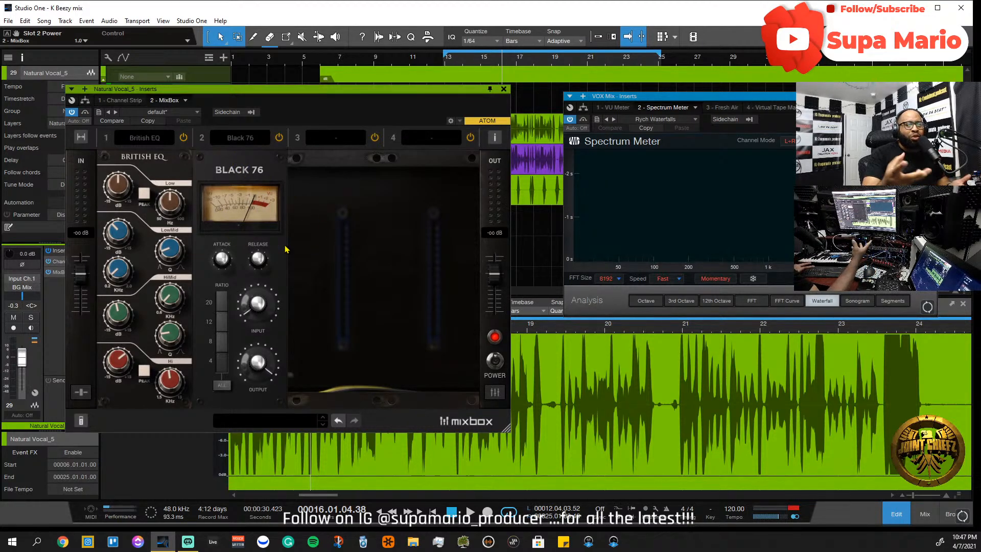
- Empty MixBox slot 2 to remove the Black 76 and listen to the vocal with only the British EQ
left_click(266, 139)
left_click(230, 152)
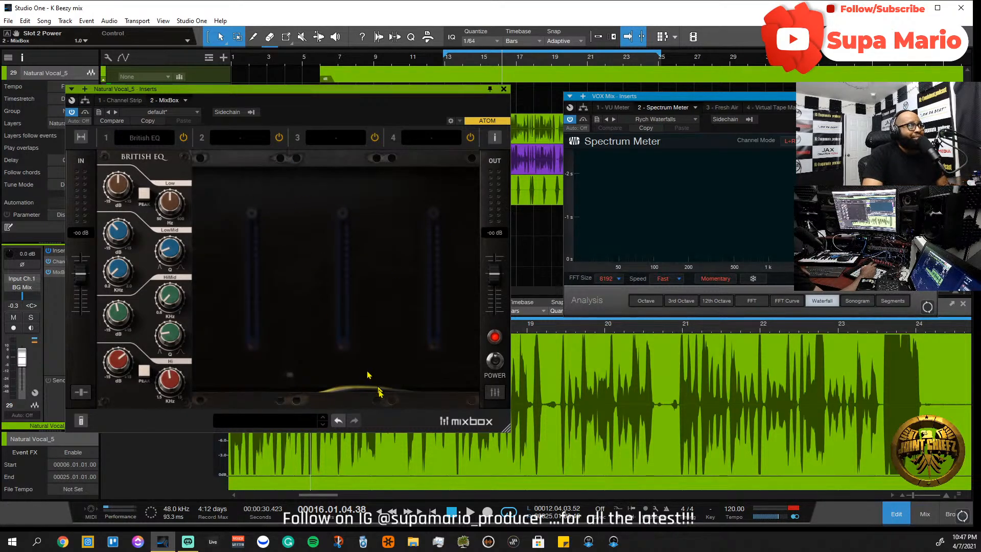
key("space")
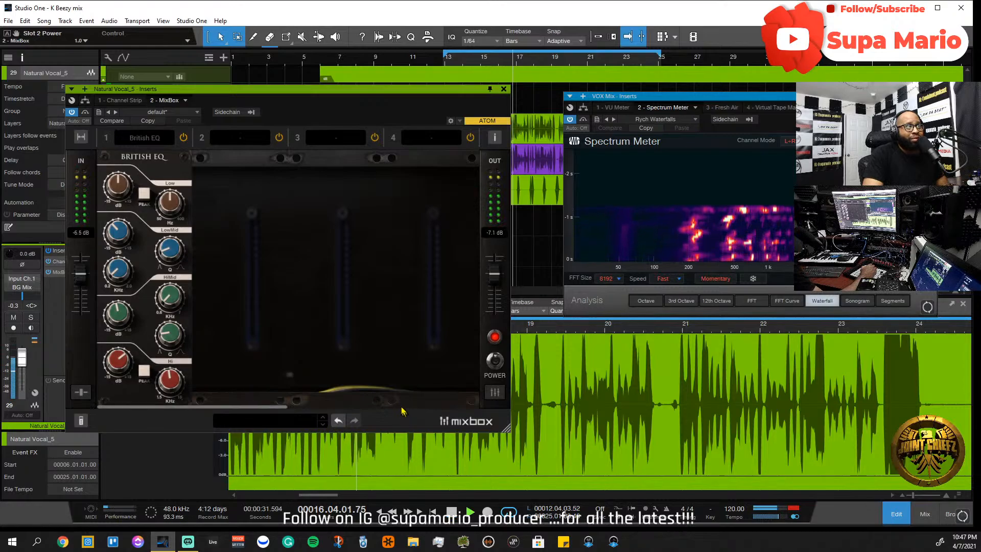
key("space")
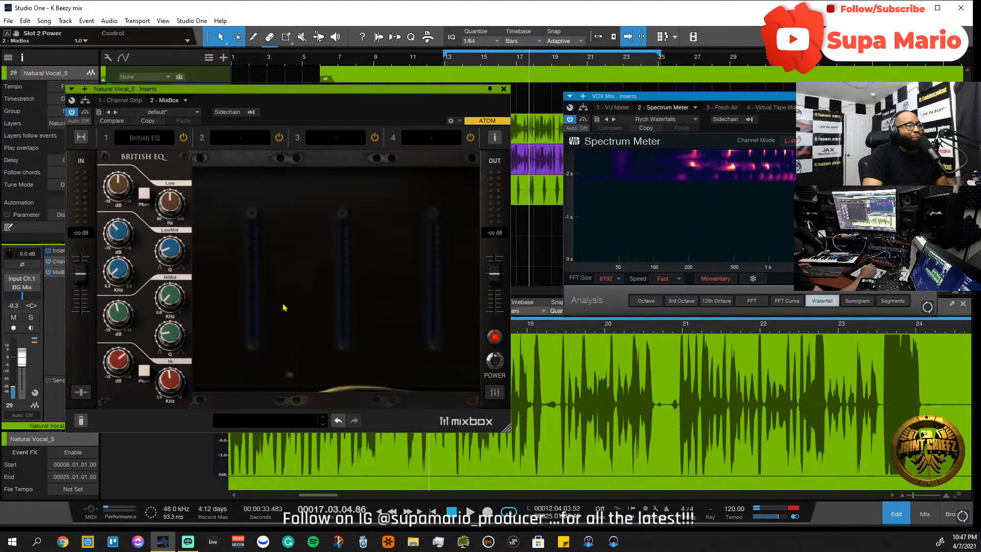
key("space")
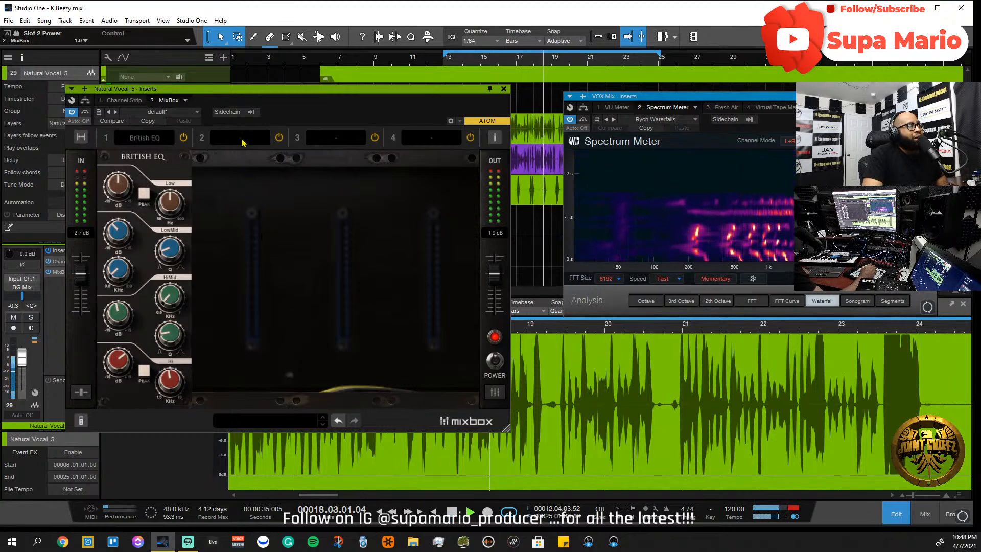
- Browse the MixBox module categories and try the Crusher distortion module in slot 2
left_click(283, 278)
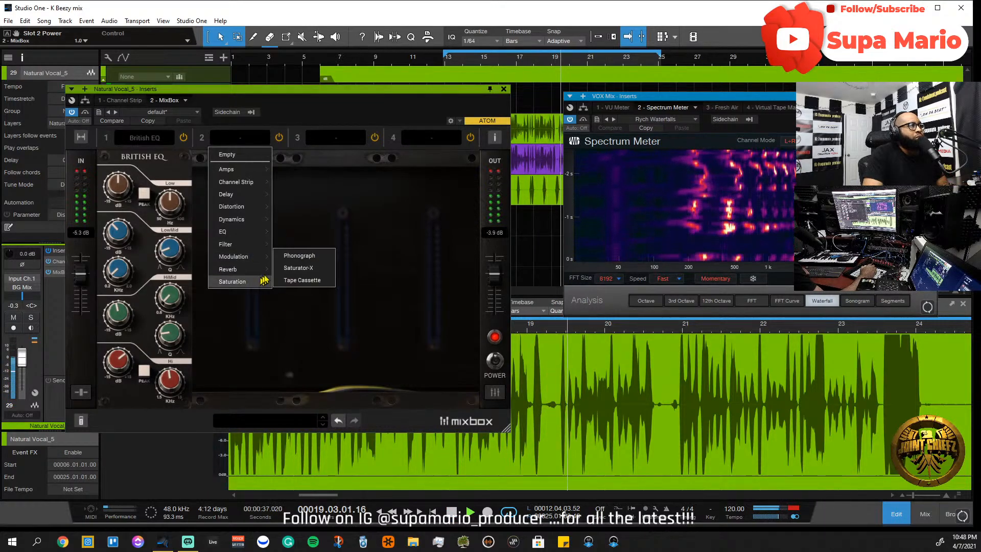
mouse_move(259, 219)
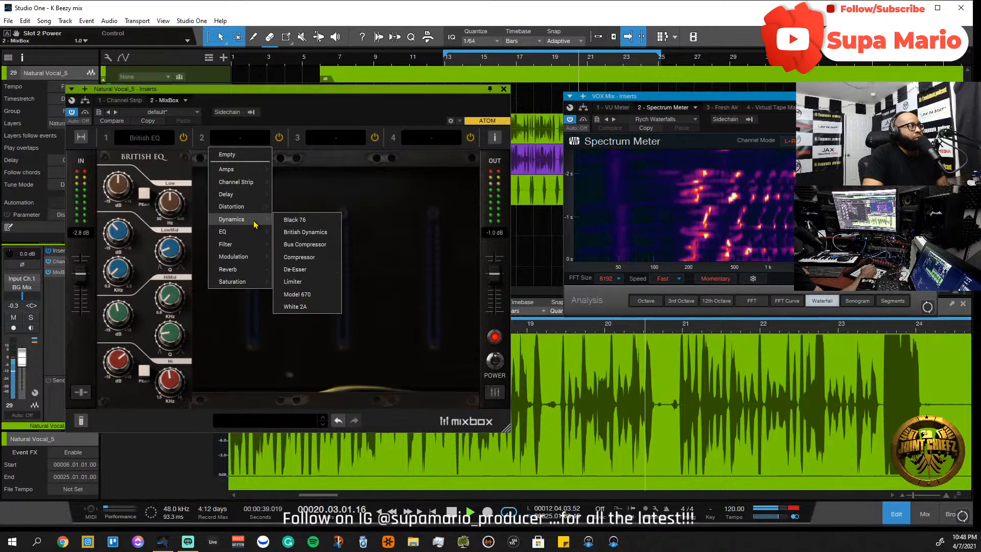
left_click(298, 192)
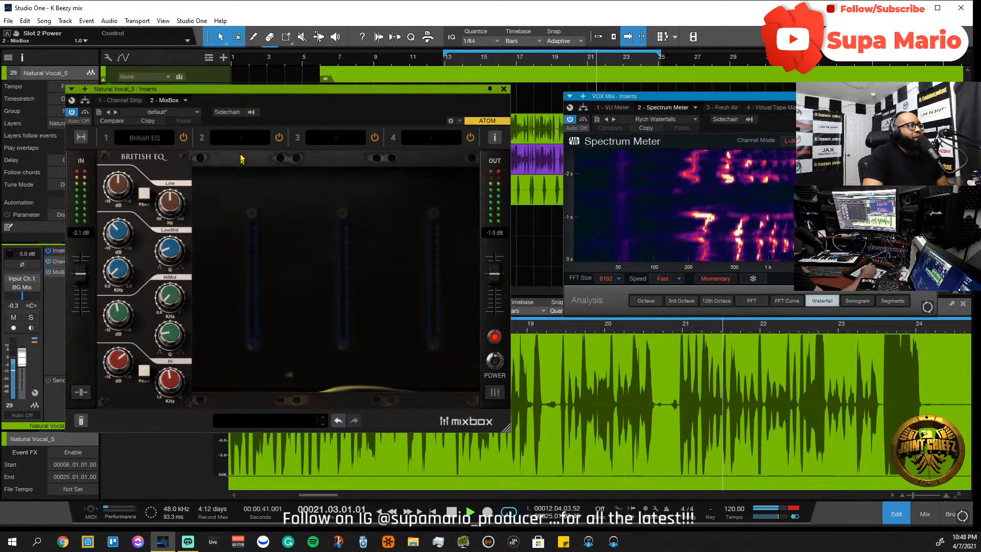
left_click(246, 142)
mouse_move(263, 208)
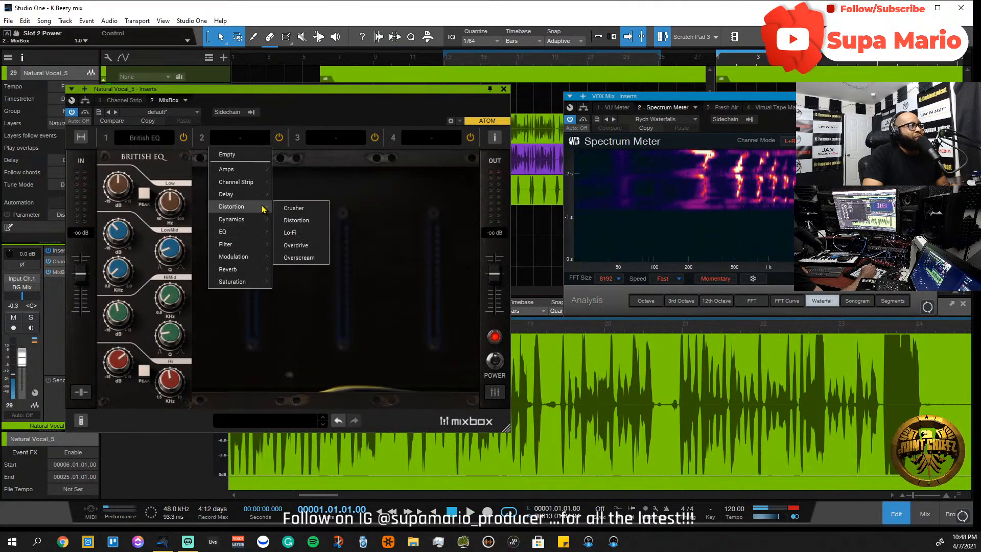
left_click(295, 208)
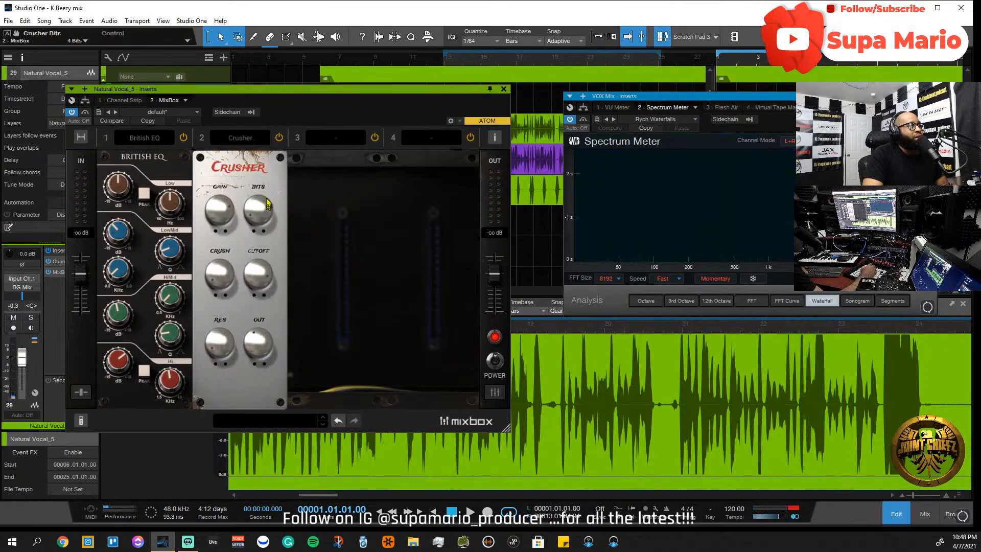
- Replace the Crusher in MixBox slot 2 with the Distortion module and set its gain to +6.0 dB
left_click(247, 142)
mouse_move(264, 207)
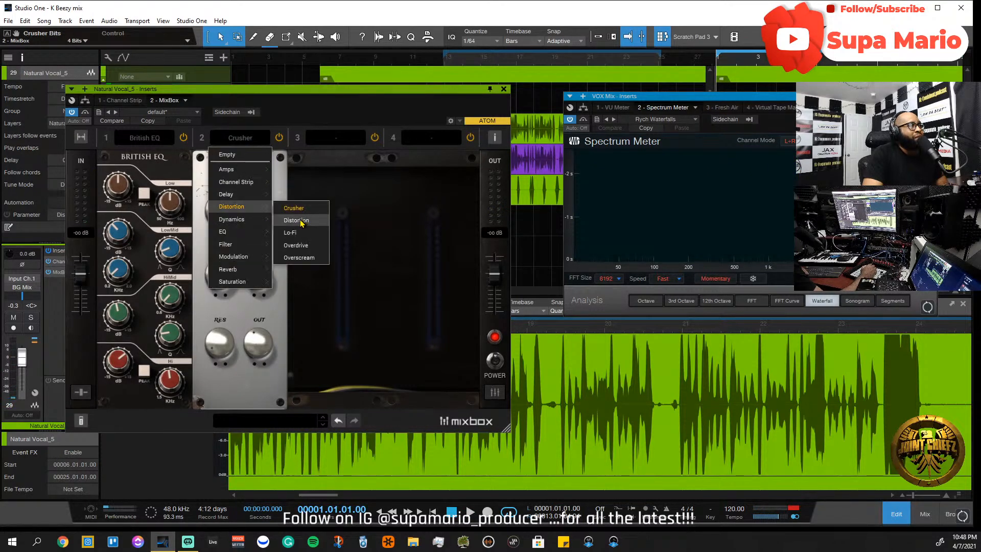
left_click(299, 221)
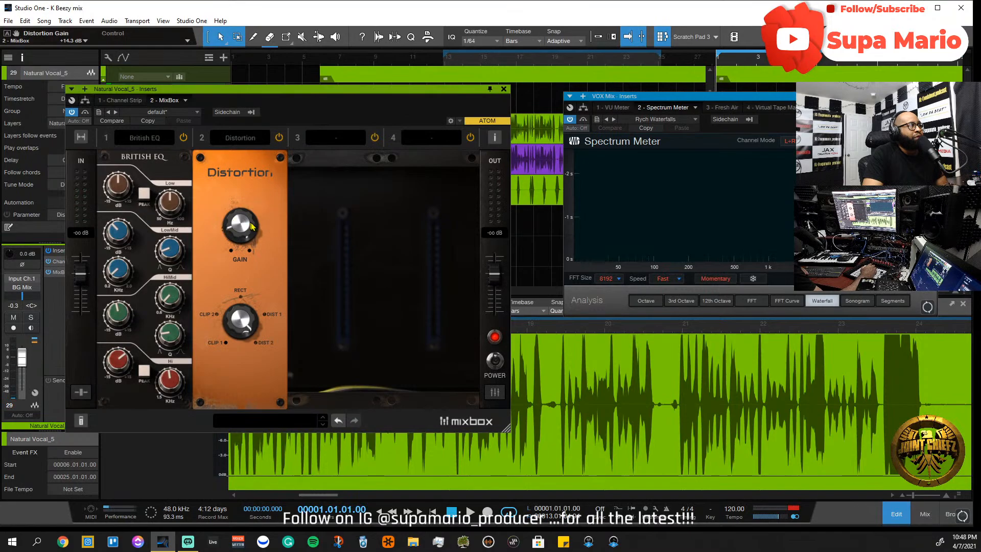
left_click_drag(238, 329, 240, 349)
left_click_drag(236, 223, 261, 290)
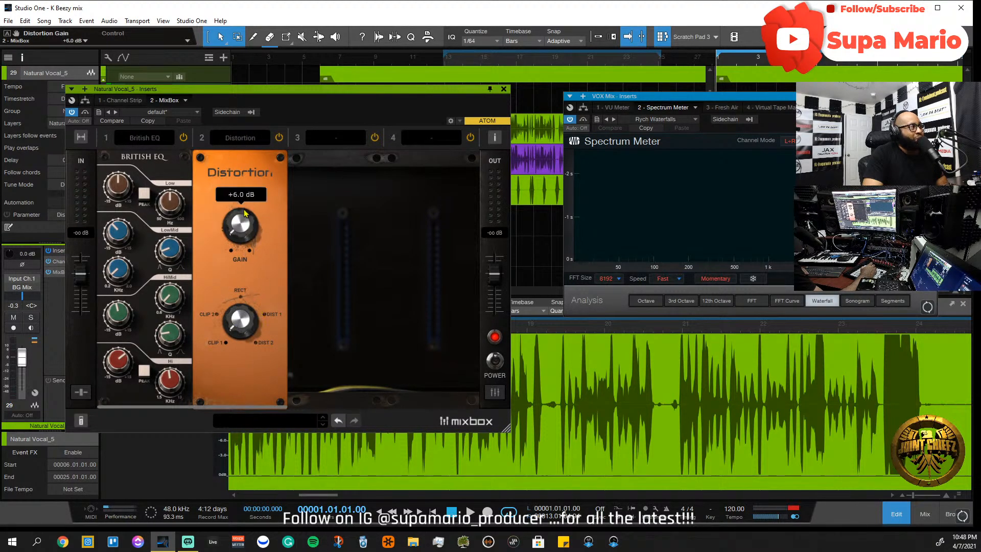
- Audition the Distortion module's modes during playback from around bar 13 and set the mode to DIST 1
left_click(463, 66)
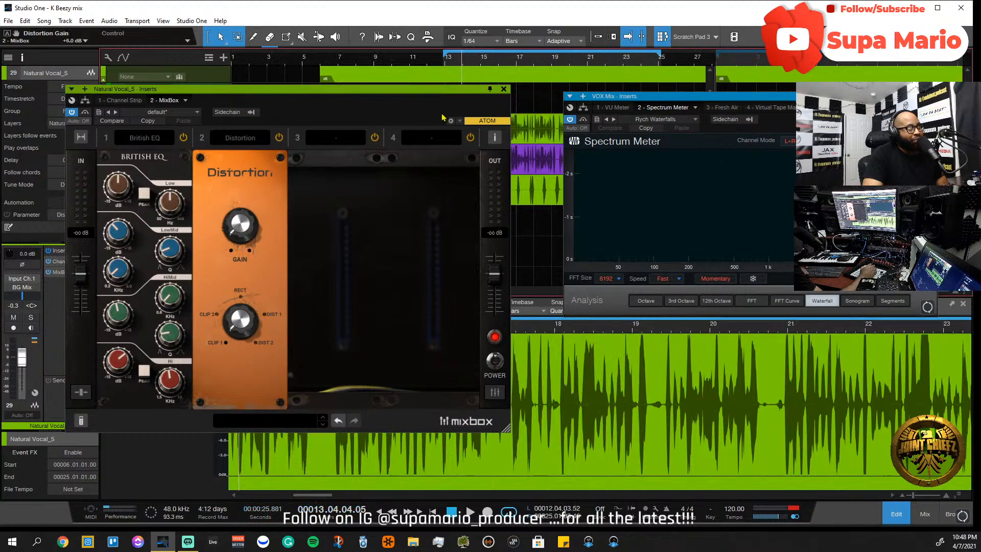
key("space")
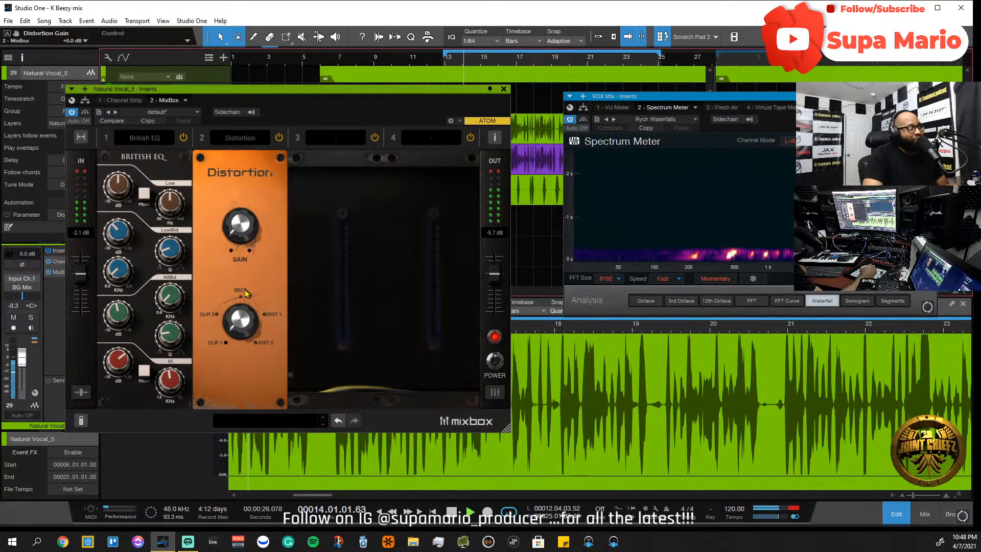
left_click_drag(238, 334, 254, 257)
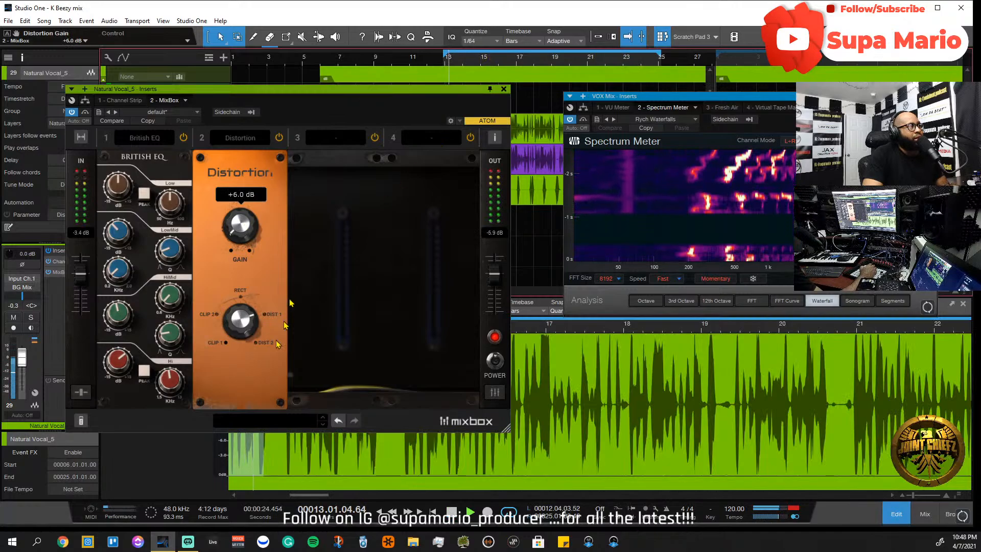
key("space")
- Show MixBox's dry/wet controls, set the Distortion slot's mix to 17% during playback, and replay the vocal from bar 13
left_click(80, 393)
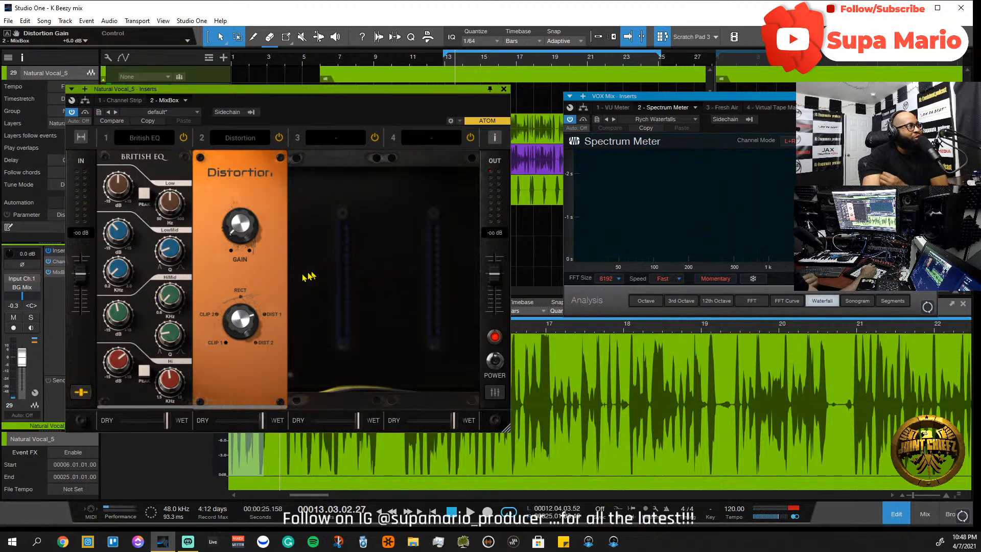
left_click_drag(240, 420, 217, 420)
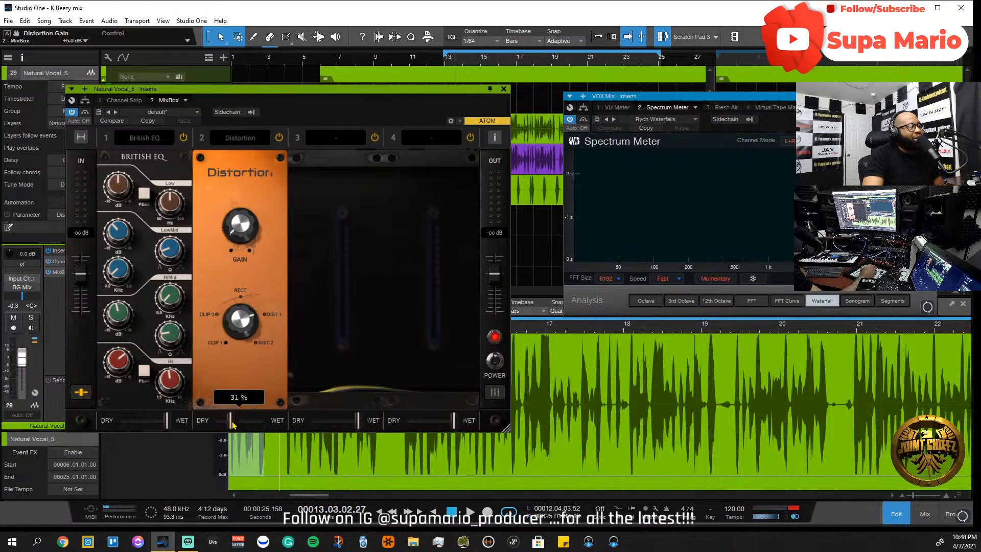
key("space")
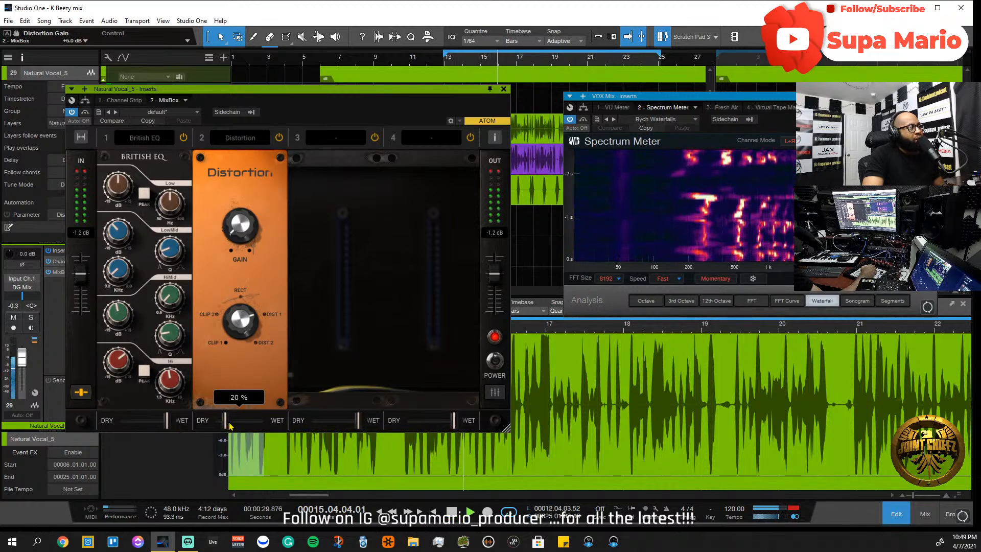
mouse_move(230, 426)
left_mouse_down()
mouse_move(248, 426)
mouse_move(218, 430)
mouse_move(228, 429)
left_mouse_up()
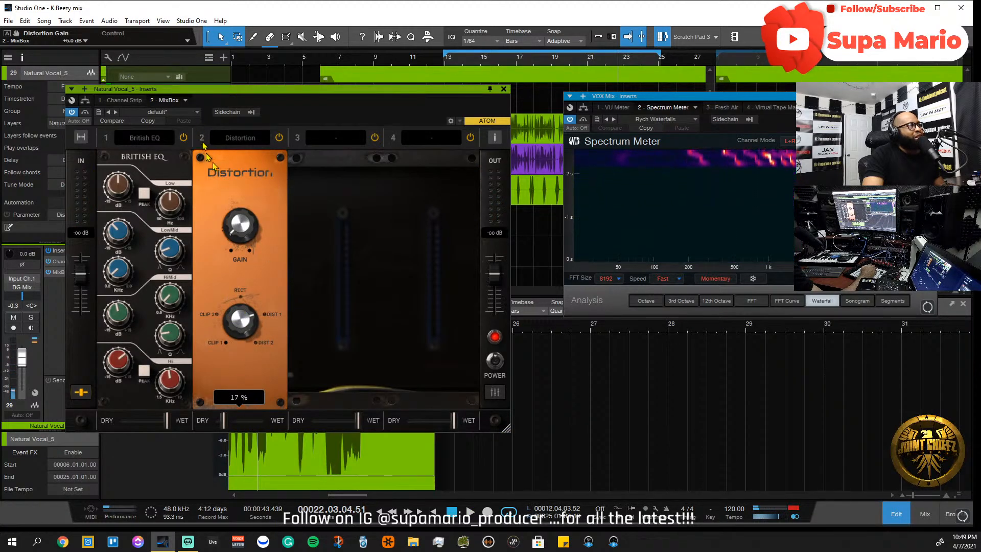
left_click(448, 62)
key("space")
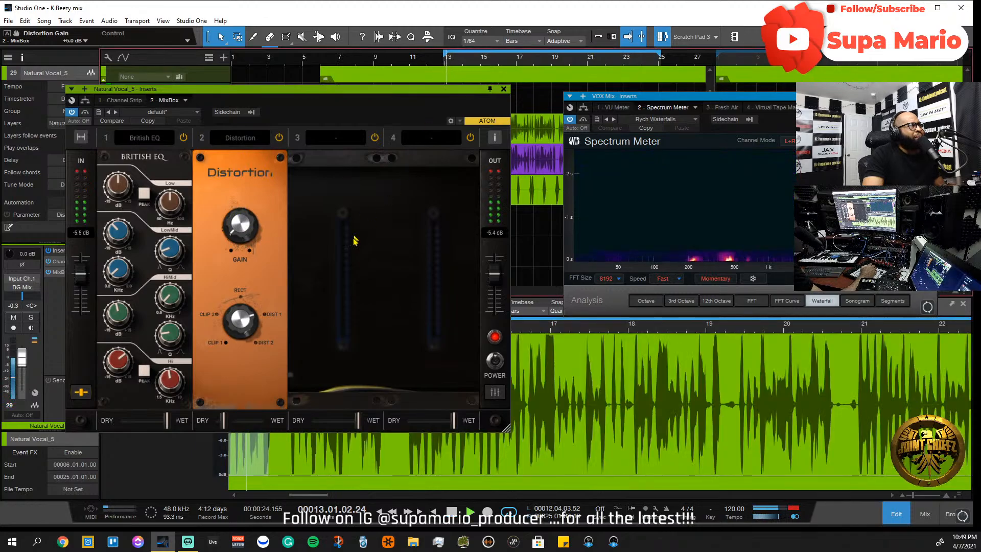
- Compare the vocal with the Distortion slot bypassed and active, audition its clip modes during playback, and set the mode to CLIP 2
left_click(279, 138)
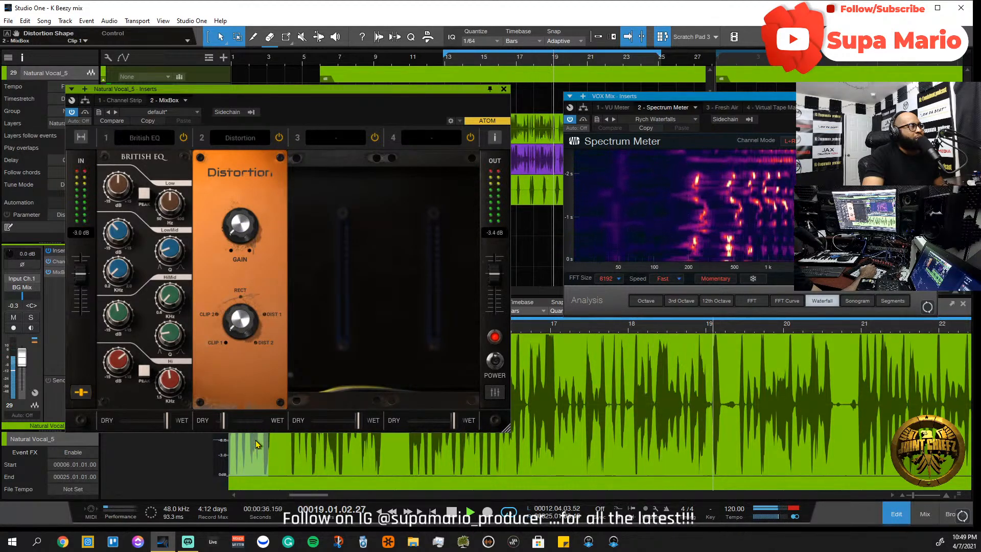
mouse_move(260, 435)
left_mouse_down()
mouse_move(250, 310)
mouse_move(267, 429)
left_mouse_up()
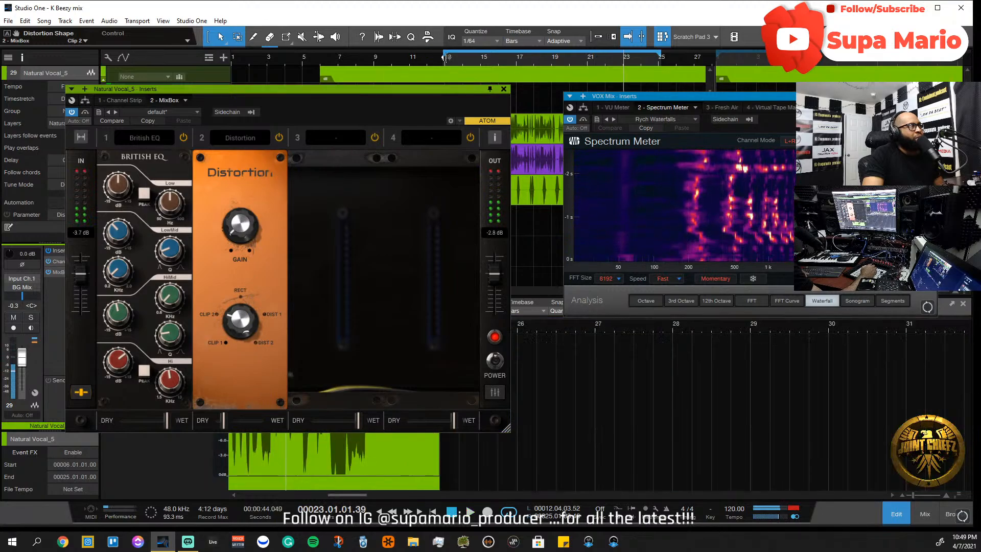
key("space")
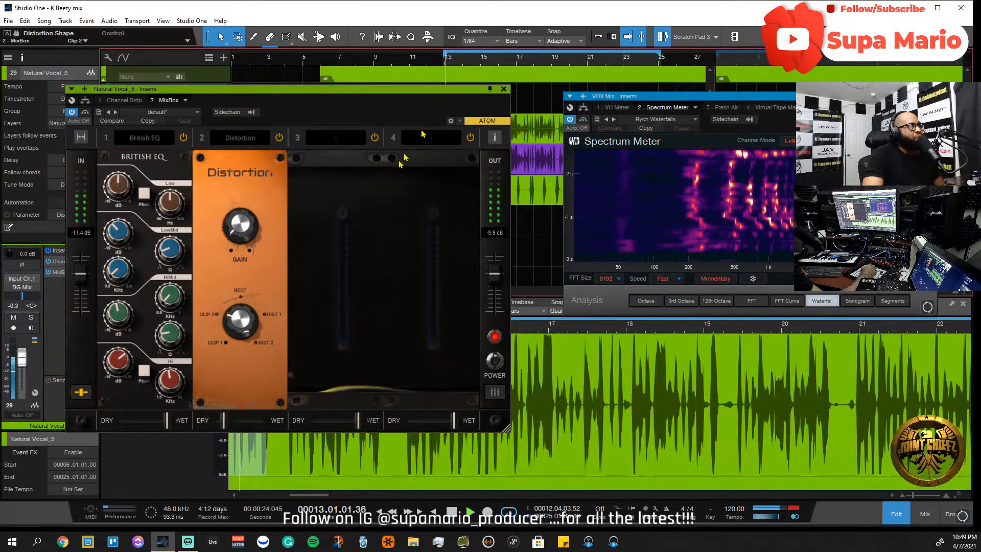
left_click(280, 139)
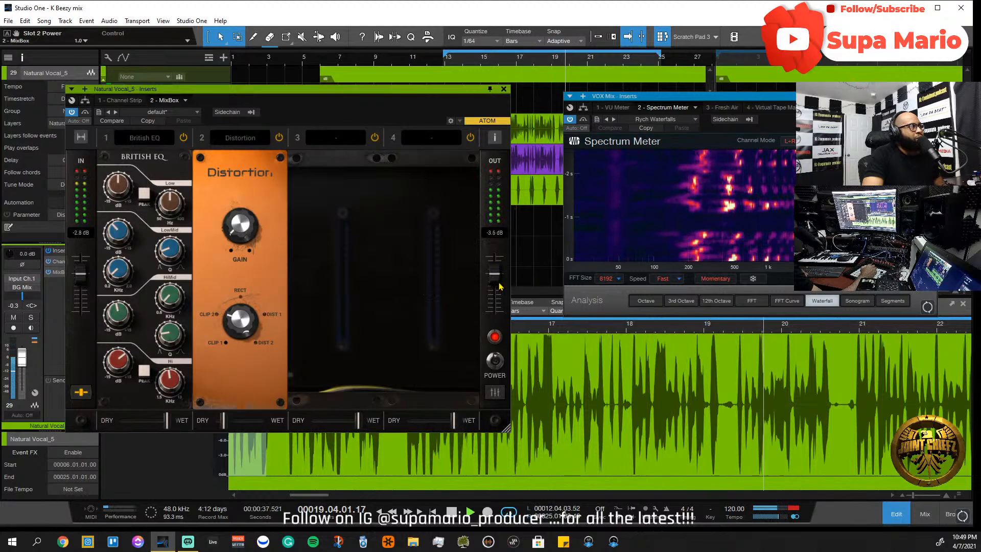
- Raise MixBox's output volume to +1 dB, compare the rack powered on and off during playback, and close its window
mouse_move(498, 280)
scroll(498, 280, "up", 1)
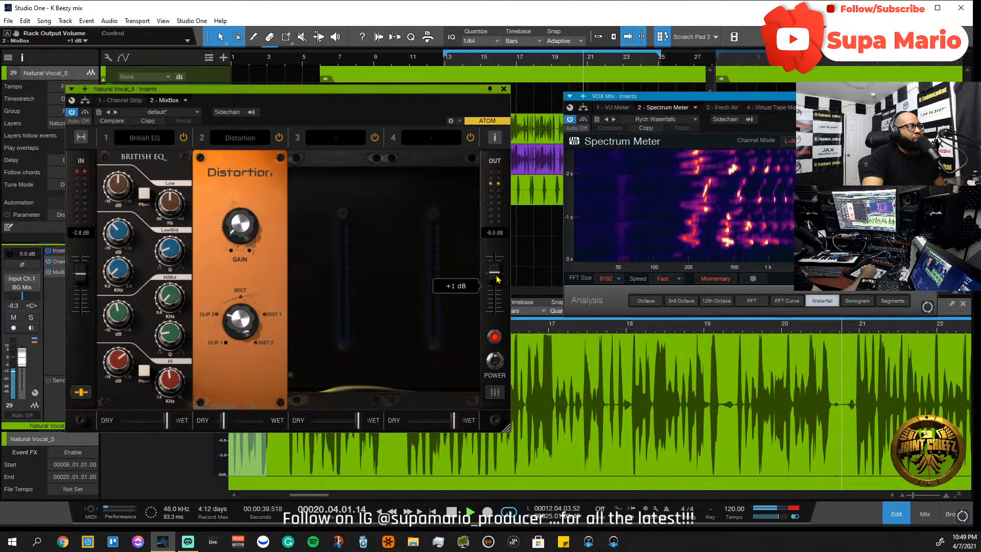
left_click(496, 366)
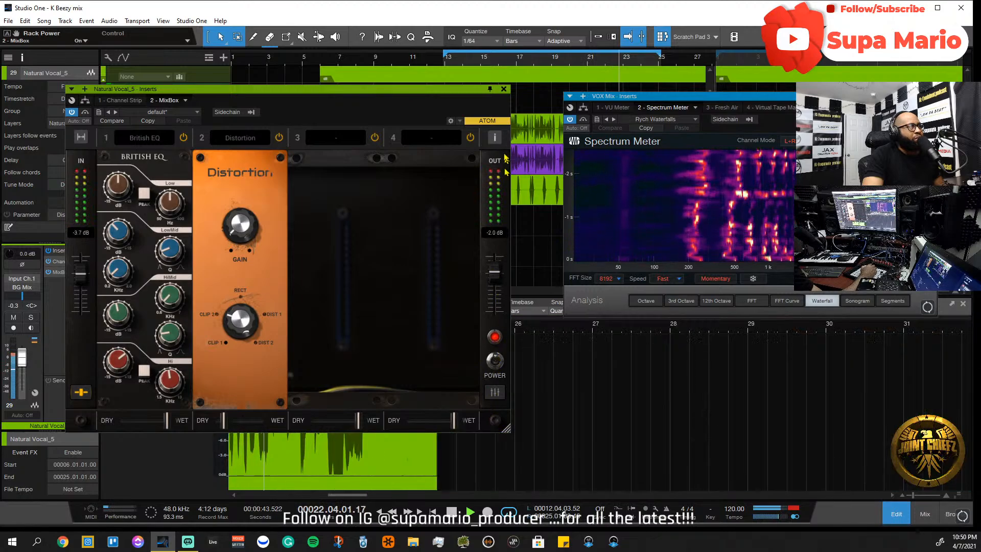
left_click(504, 89)
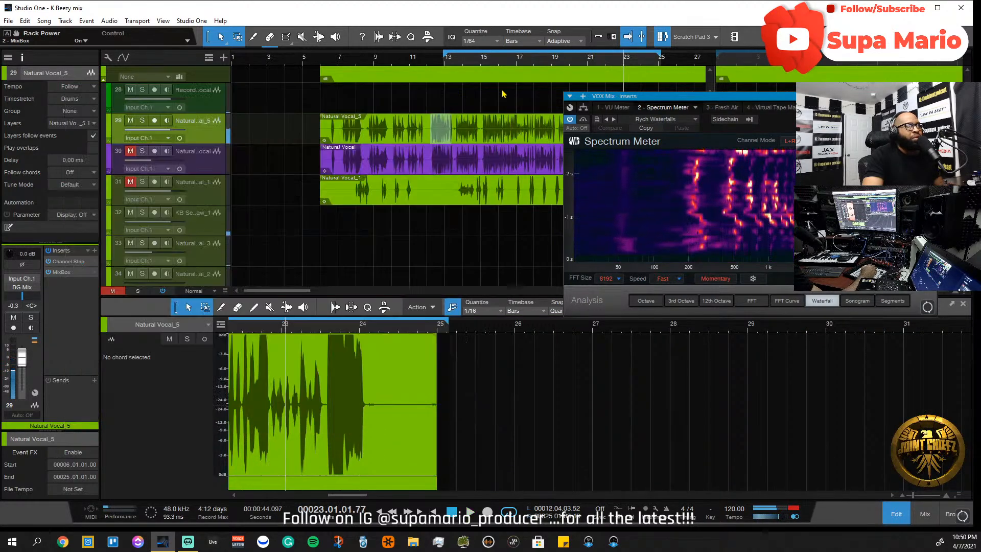
- Close Scratch Pad 3 and briefly replay the processed vocal from bar 13
left_click(661, 39)
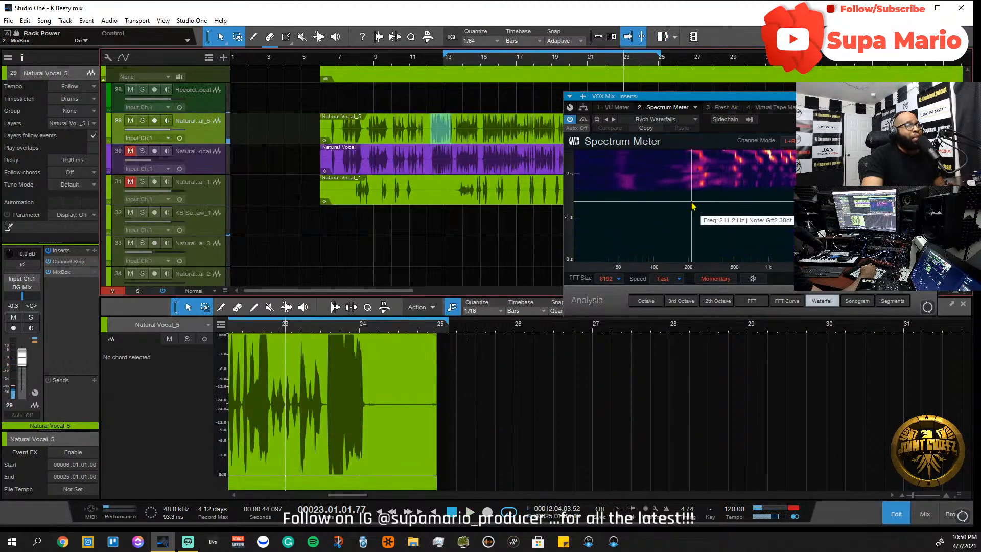
left_click(446, 62)
key("space")
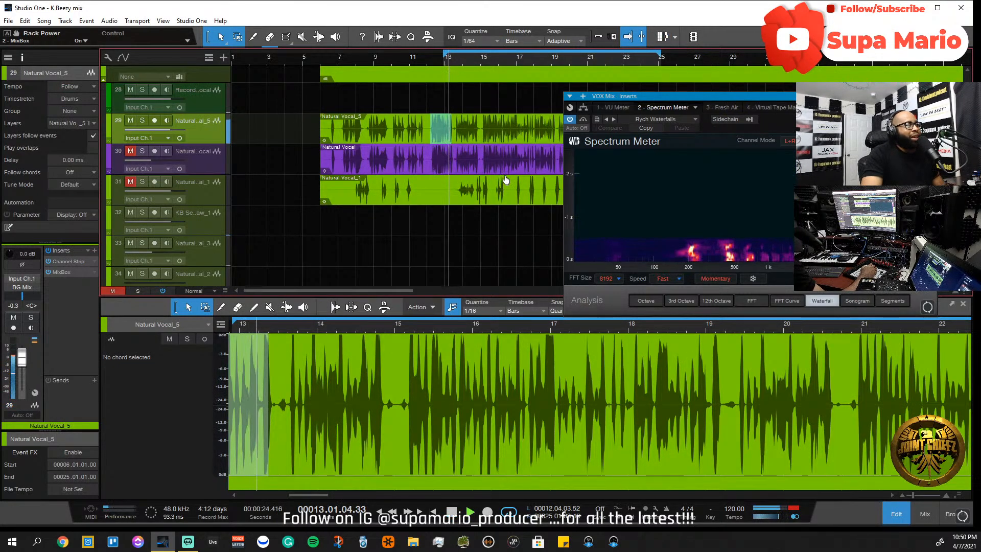
key("space")
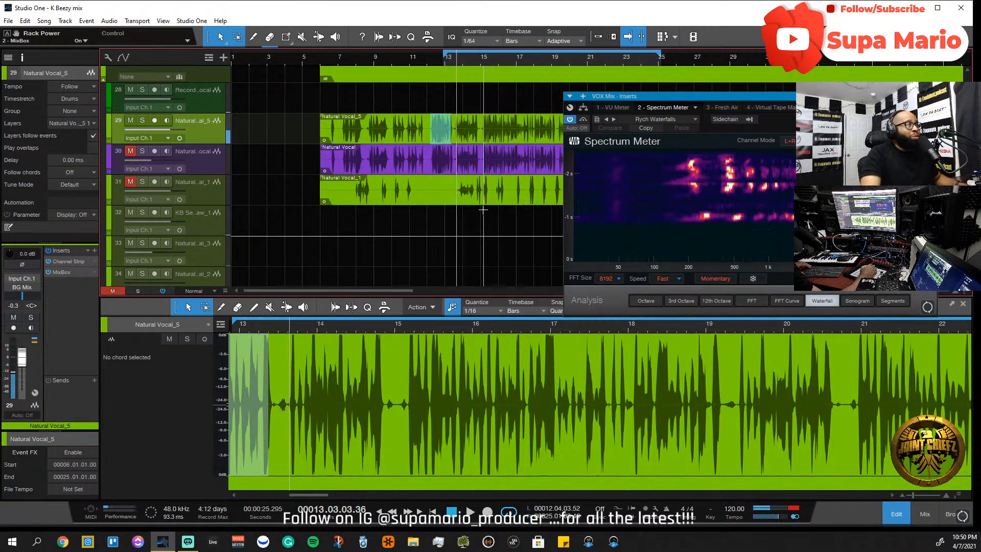
- Reopen MixBox on Natural Vocal_5, compare the Distortion slot on and off during playback, and close the window
left_click(71, 274)
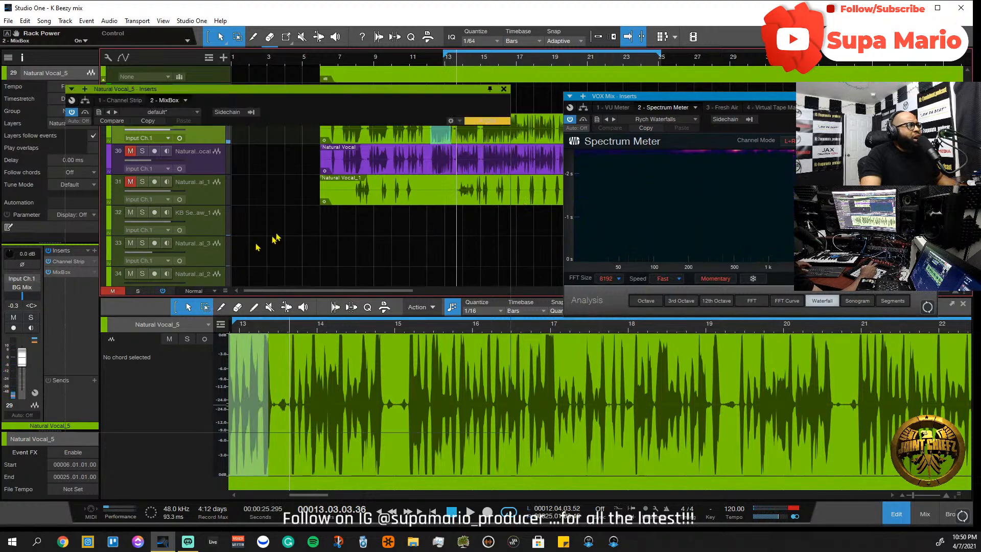
left_click_drag(275, 94, 293, 123)
key("space")
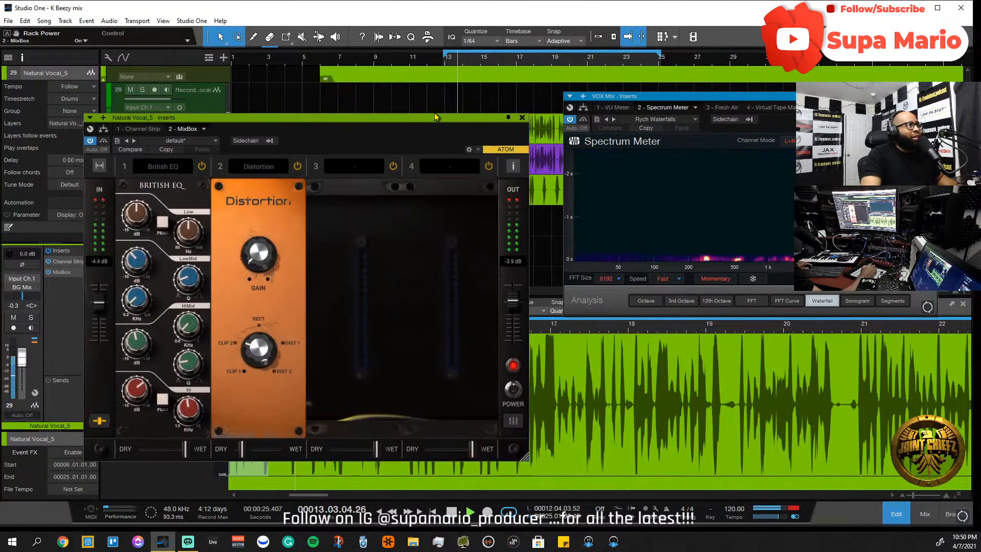
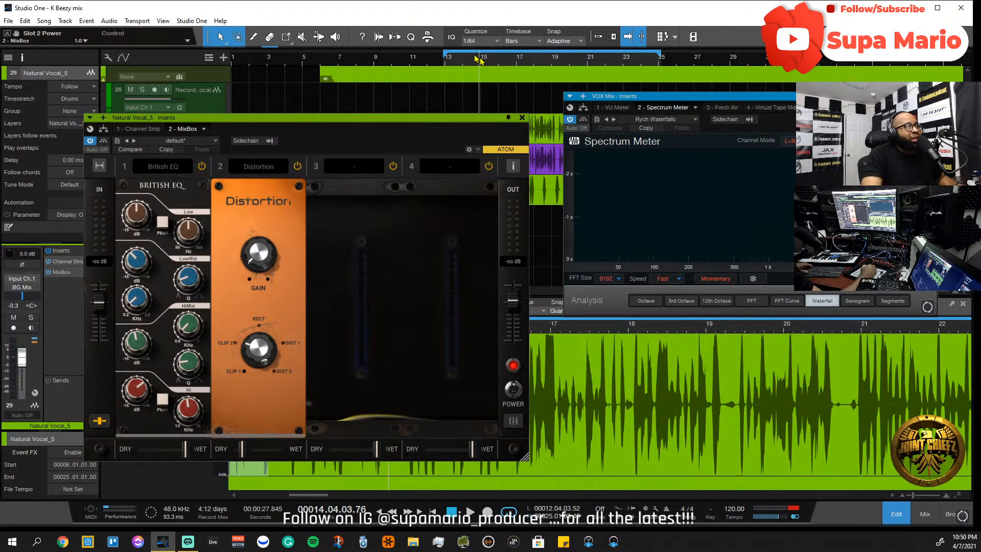
left_click(522, 120)
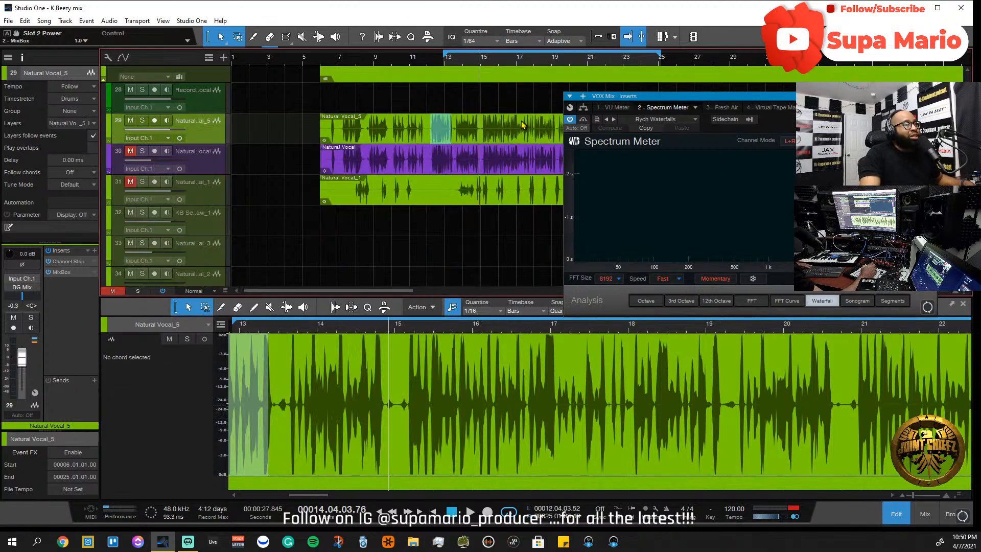
- Copy the Channel Strip and MixBox inserts from the Natural Vocal_5 channel to the Natural Vocal channel in the mixer
key("F3")
left_click(466, 217)
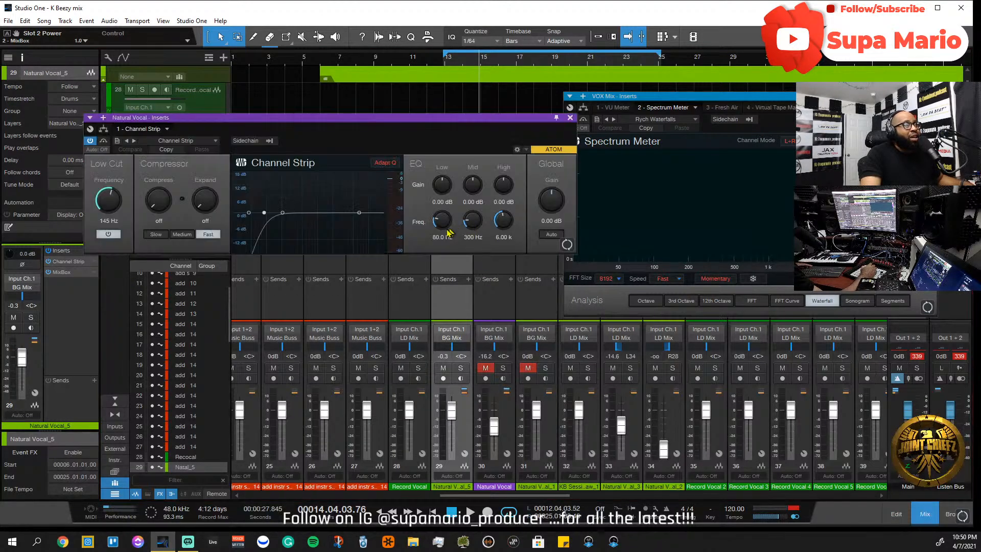
left_click(571, 118)
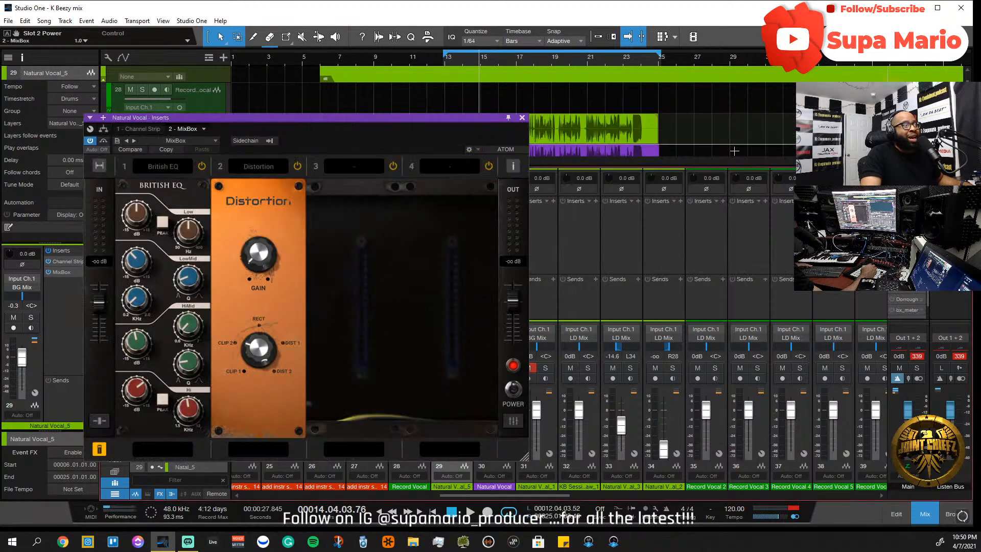
left_click(522, 117)
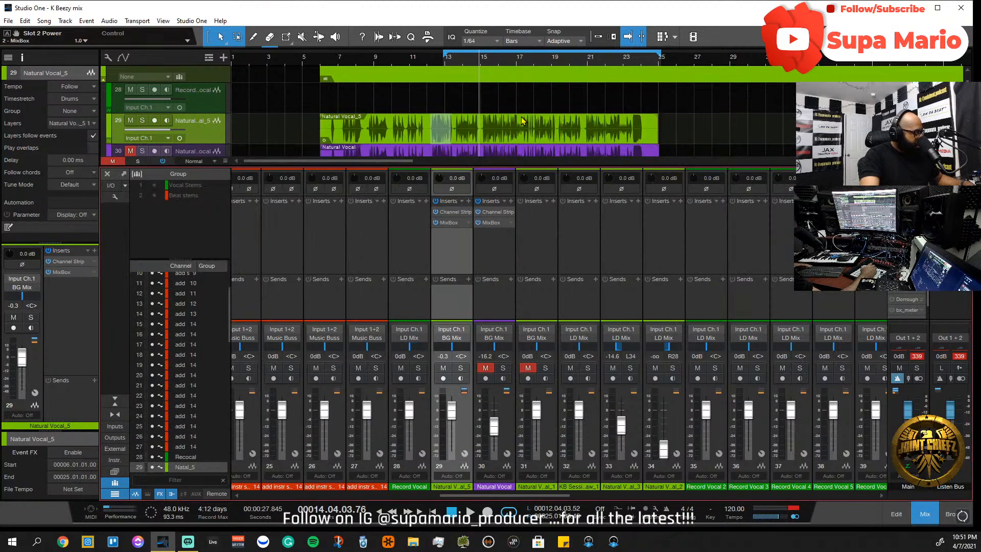
key("F3")
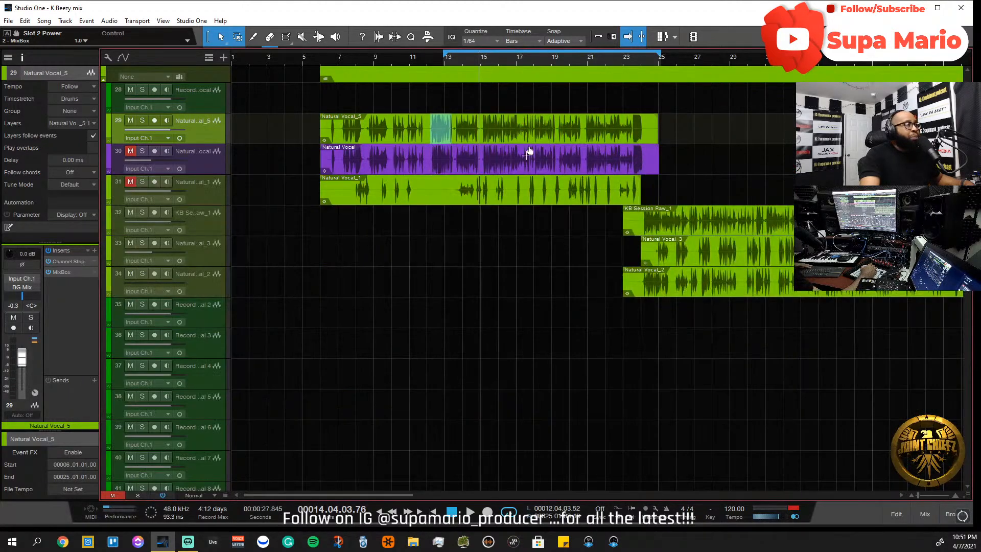
- Unmute the Natural Vocal track and move the playhead to around bar 12.2, before both vocals enter
left_click(344, 59)
left_click(442, 61)
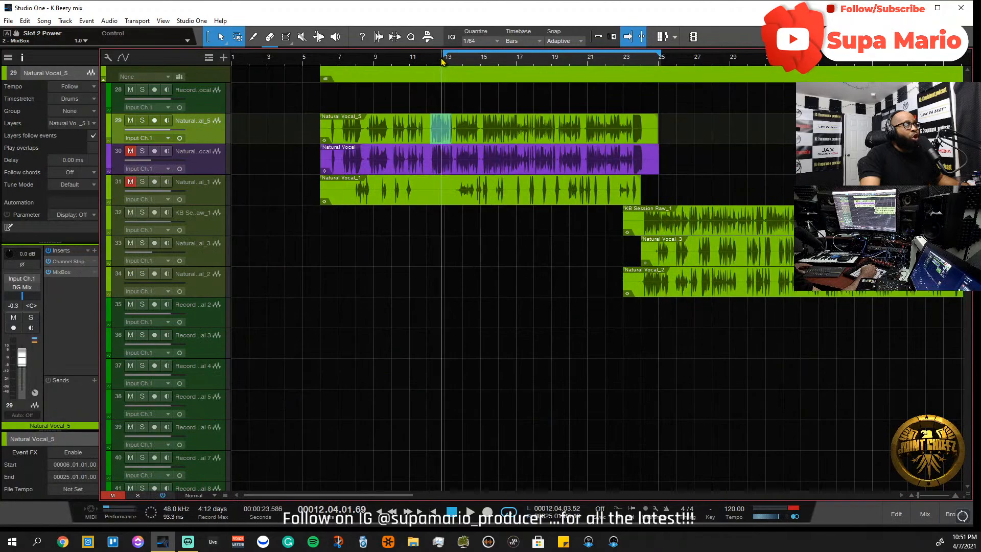
left_click(428, 61)
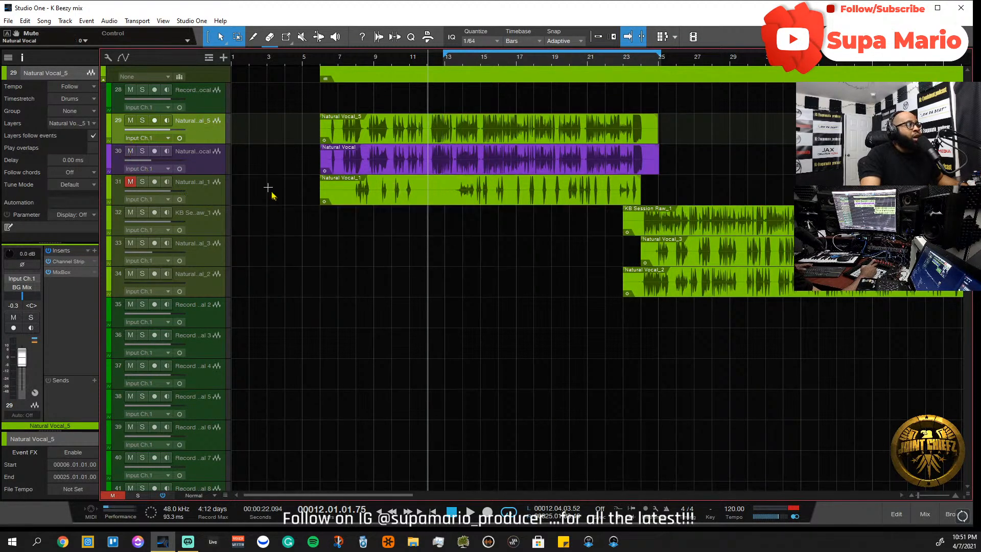
key("alt+Tab")
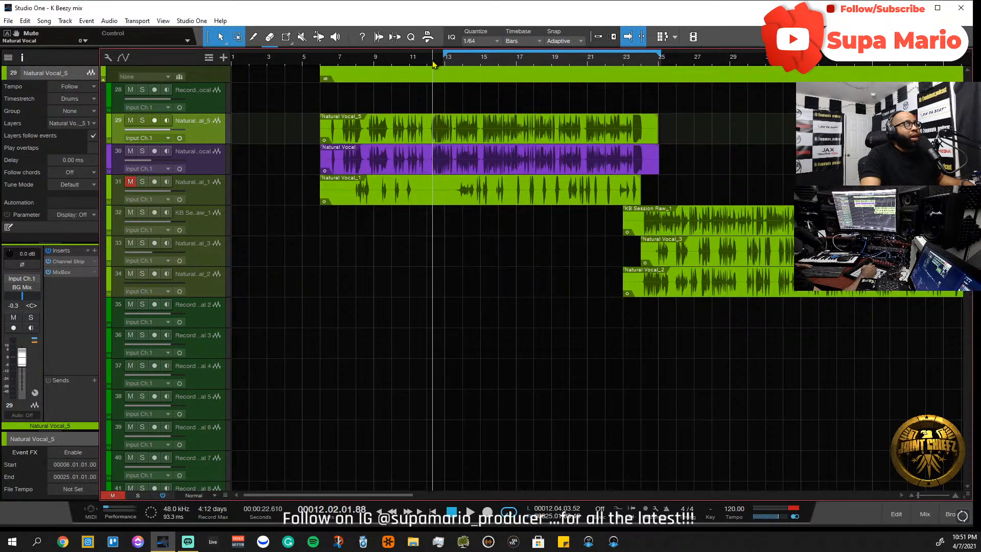
- Balance the vocals during playback by setting Natural Vocal_5 to -5.3 dB and Natural Vocal to -2.0 dB
key("F3")
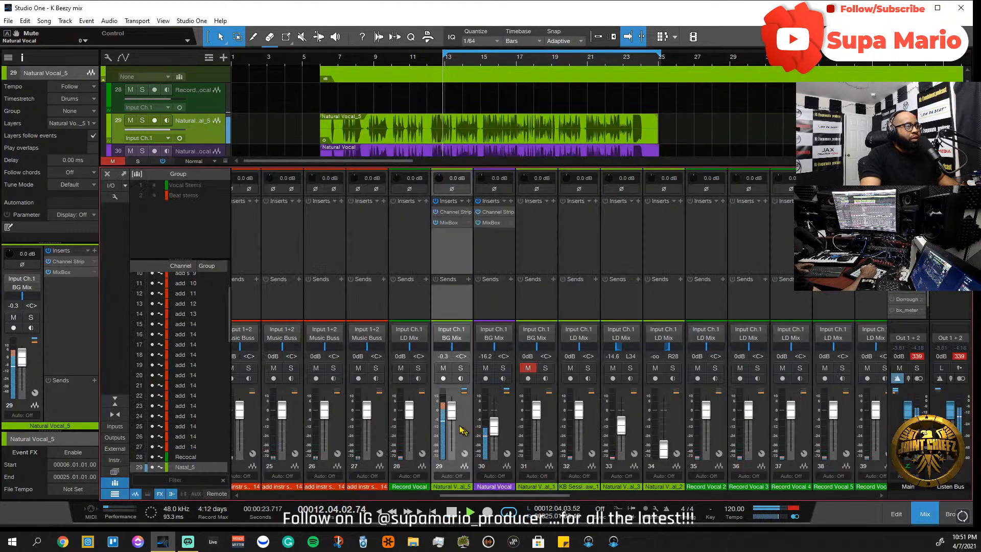
left_click_drag(452, 410, 494, 412)
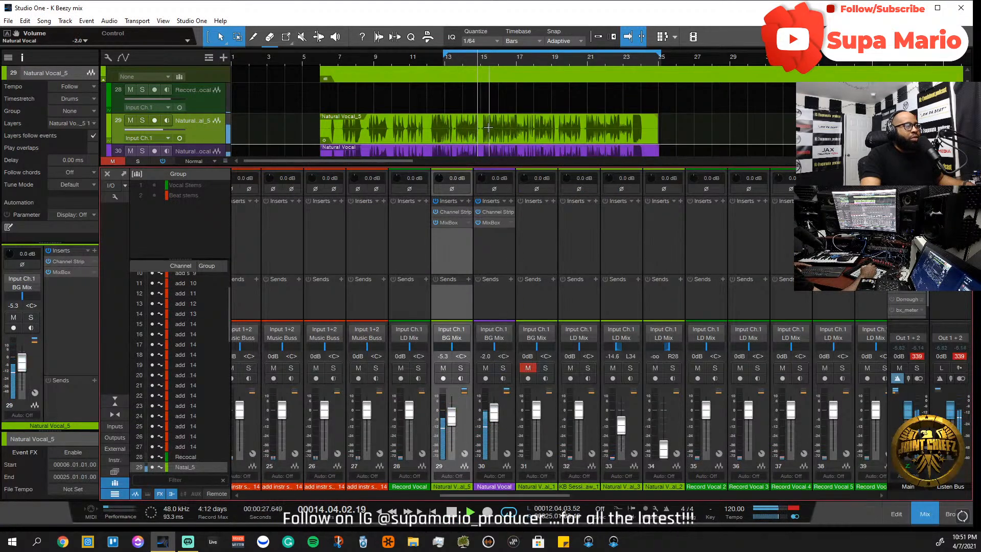
scroll(443, 63, "up", 5)
key("space")
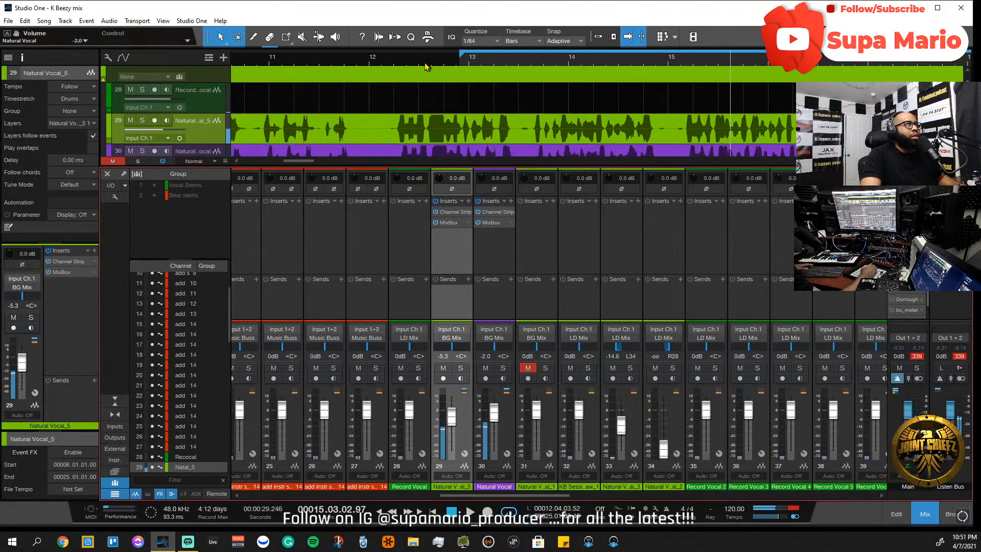
- Shift the Natural Vocal event slightly earlier, to start at 6.01.01.32, closer to Natural Vocal_5's waveform, and play from around bar 12.2
scroll(427, 65, "up", 2)
scroll(396, 148, "down", 1)
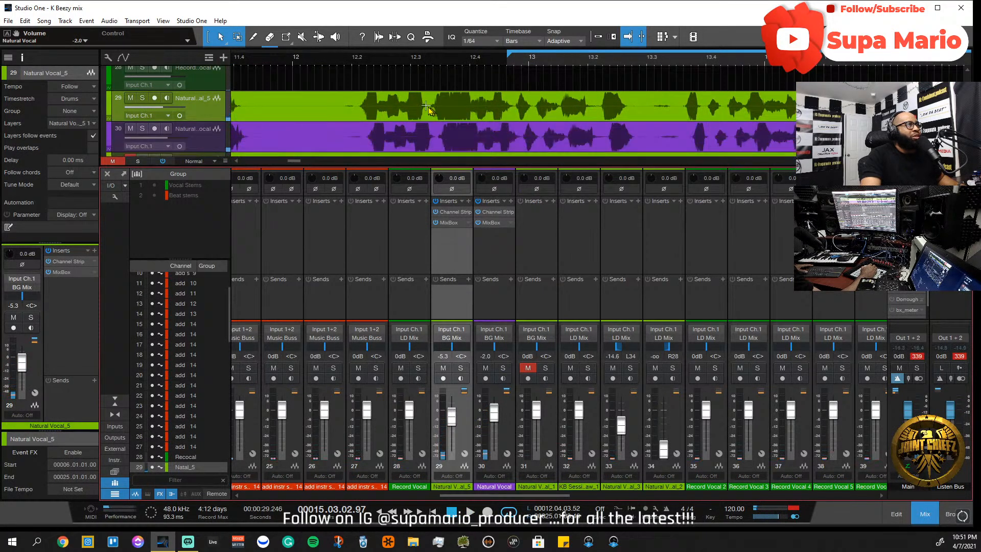
left_click(362, 63)
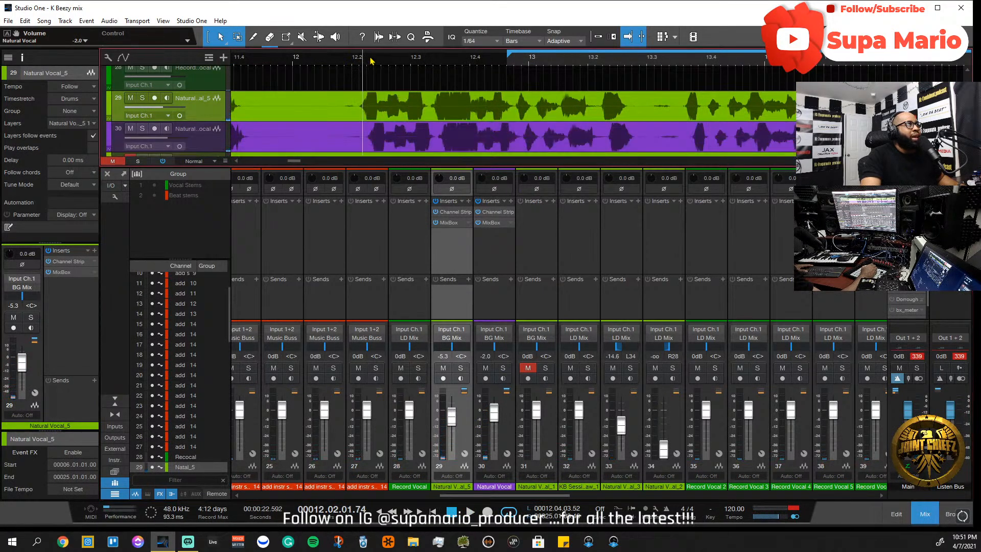
scroll(365, 61, "up", 4)
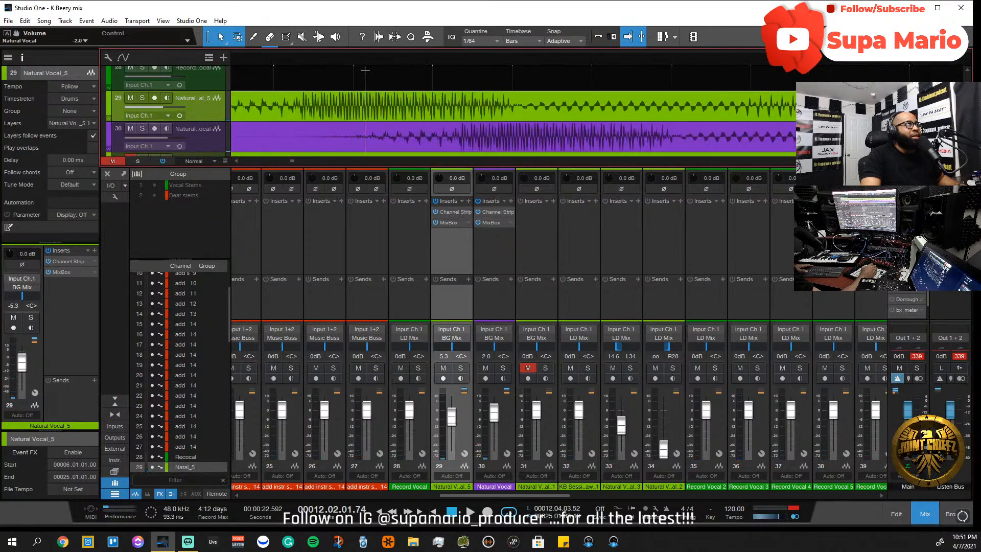
left_click(384, 143)
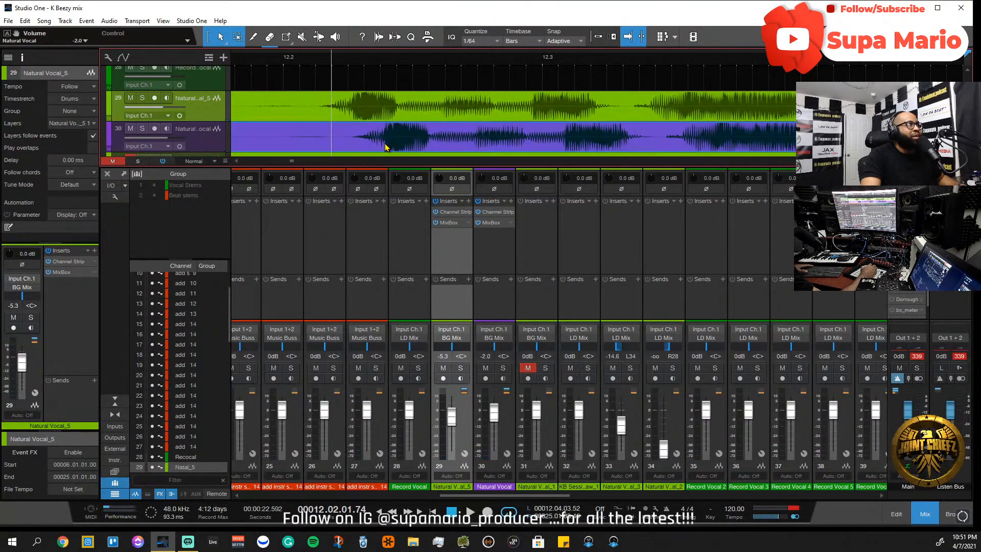
left_click_drag(381, 145, 373, 146)
left_click(296, 65)
key("space")
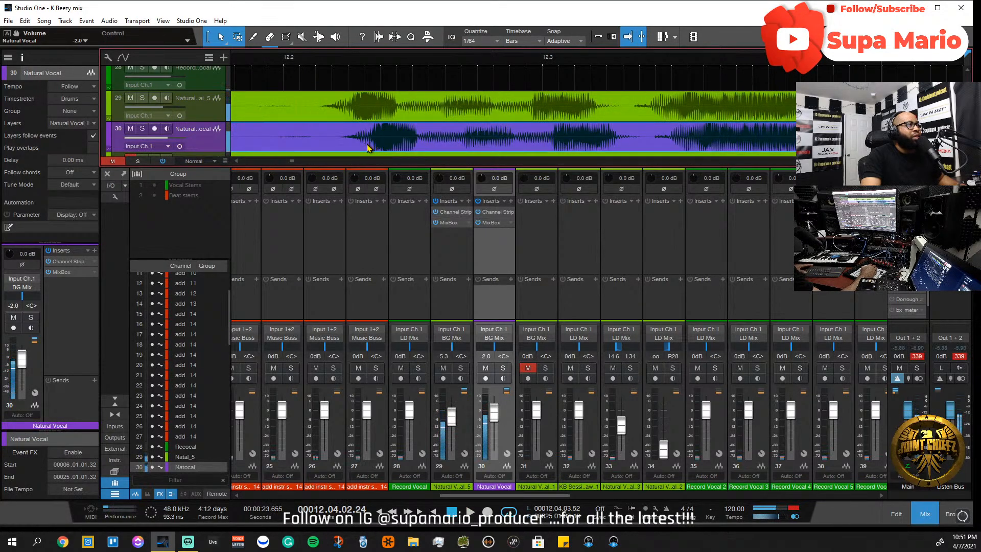
- Nudge the Natural Vocal event earlier in small amounts to start at 6.01.01.22, checking its alignment with Natural Vocal_5 by playback
left_click_drag(368, 148, 367, 149)
key("space")
key("f")
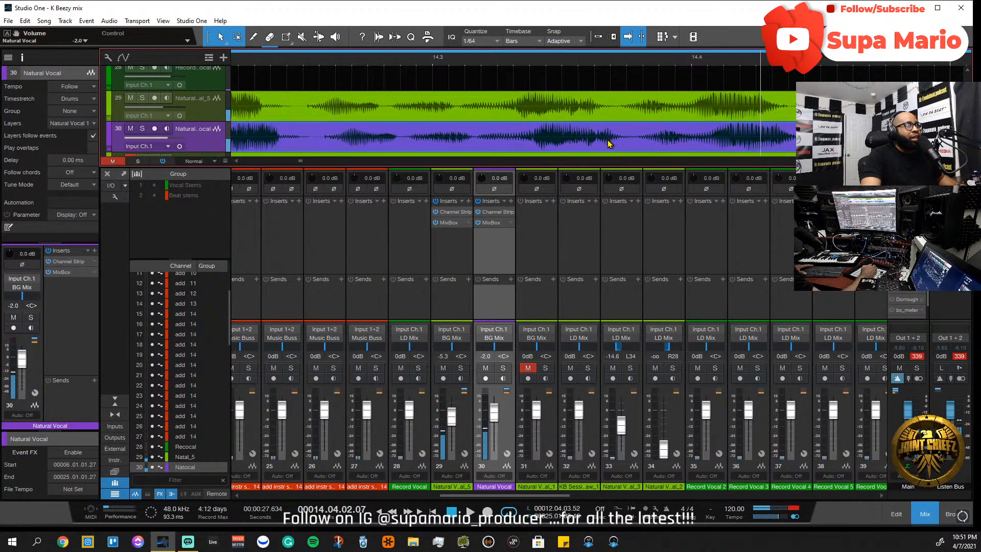
left_click_drag(608, 144, 604, 143)
- Turn autoscroll on and play both vocals from their beginning at bar 6, replaying the phrase around bar 6.3
scroll(570, 63, "down", 3)
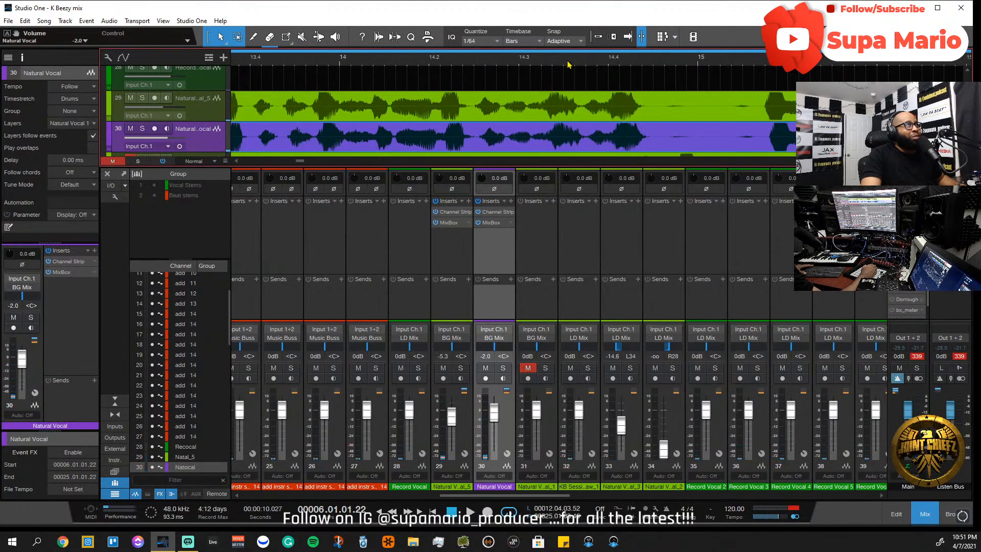
scroll(316, 163, "left", 3)
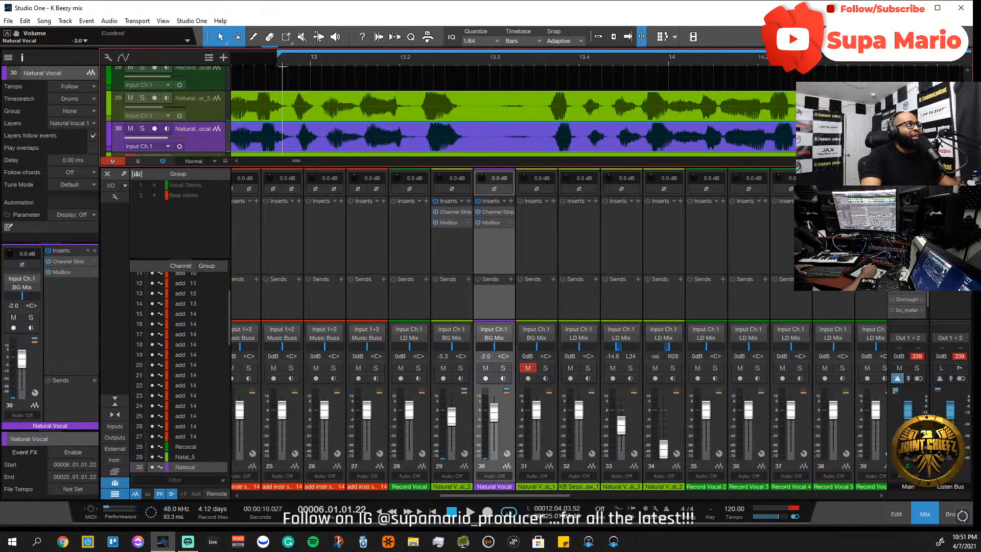
key("f")
key("space")
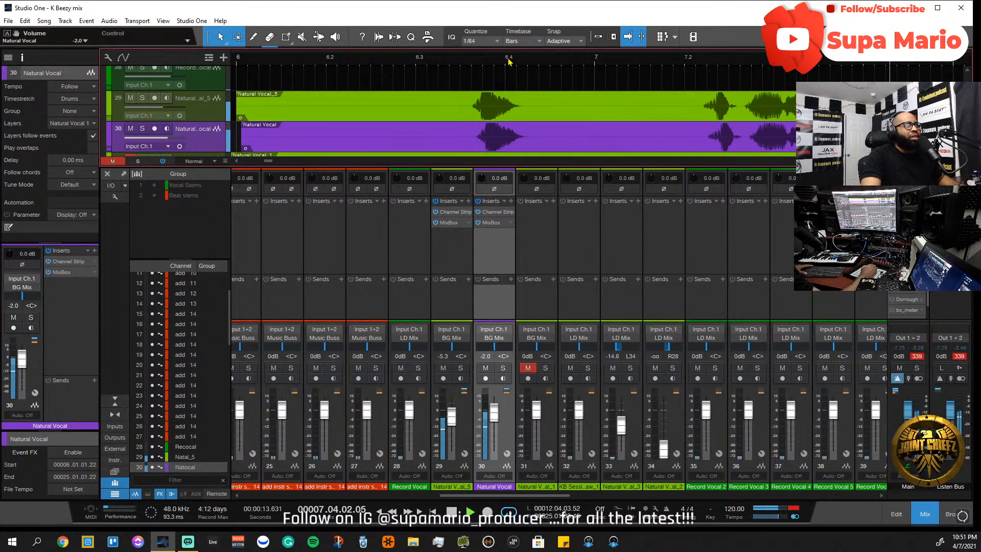
left_click(465, 72)
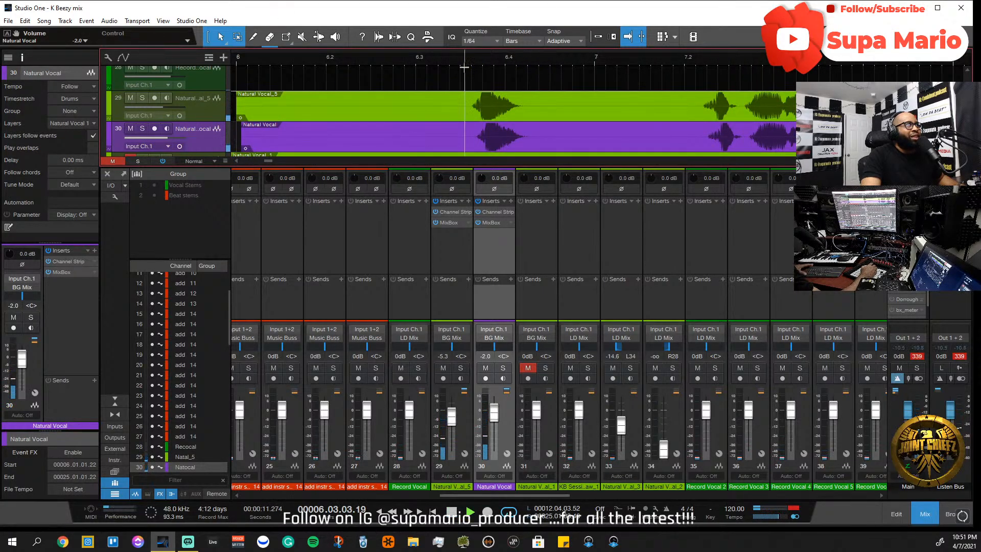
key("space")
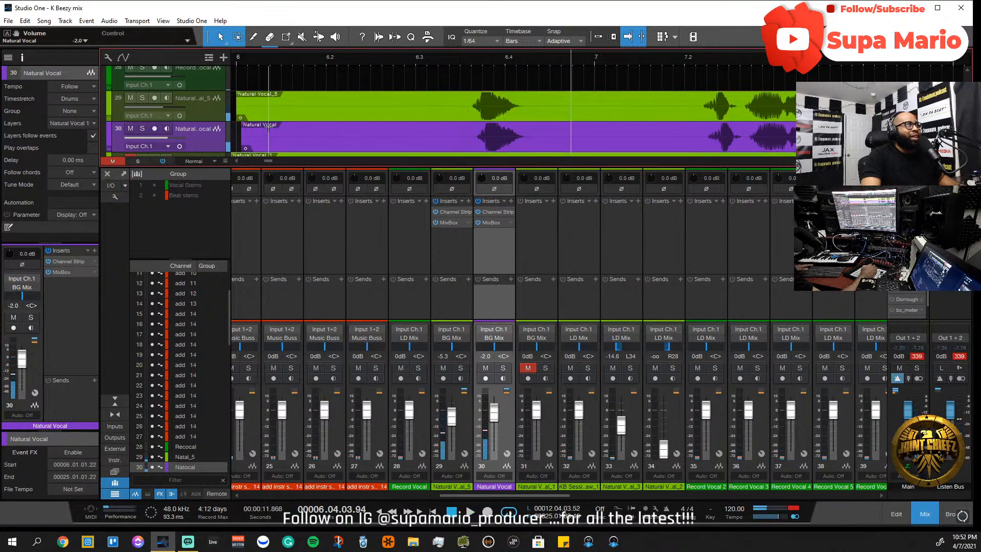
- Trim the start of the Natural Vocal event to 7.02.01.01 and play both vocals from around bar 6.2
left_click_drag(247, 143, 701, 139)
right_click(702, 139)
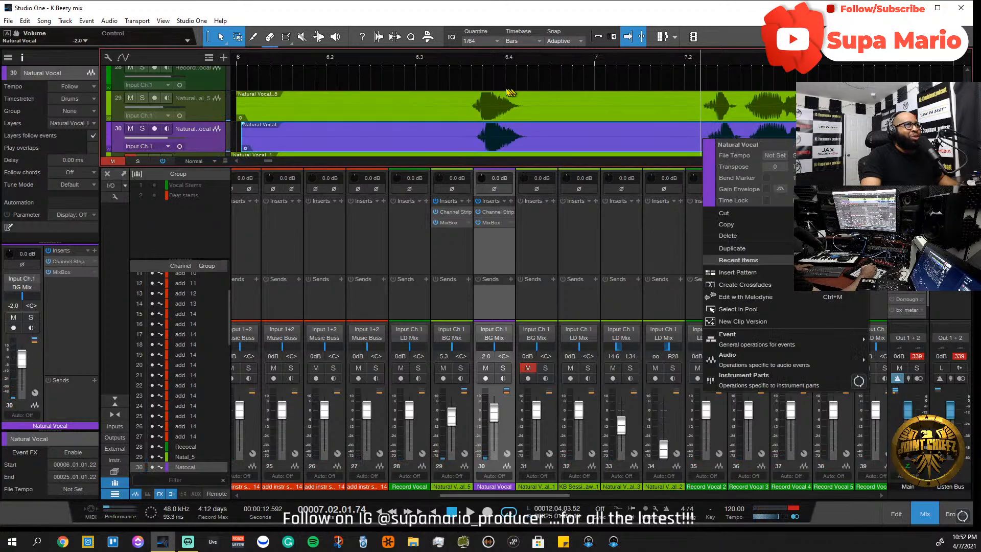
left_click(242, 139)
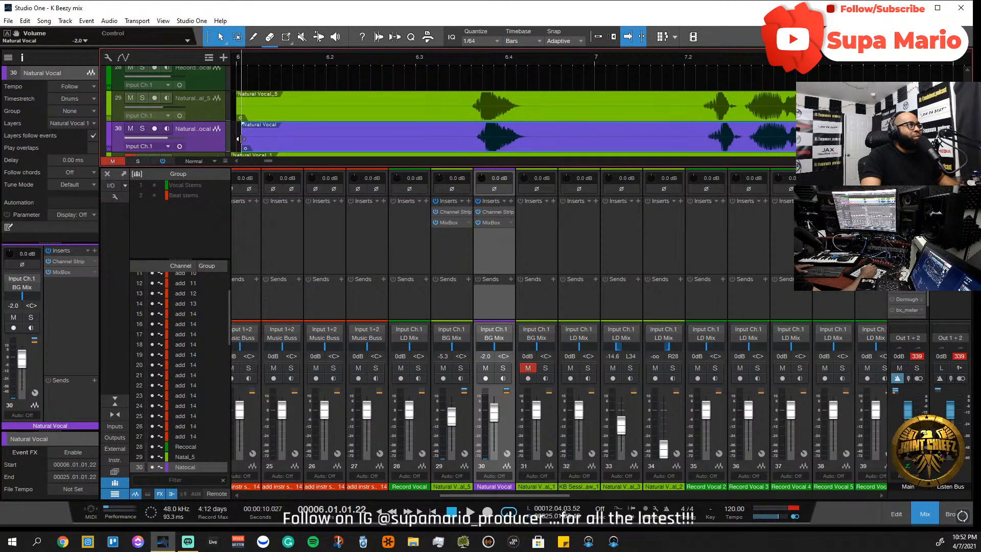
left_click_drag(238, 139, 685, 139)
left_click(385, 59)
key("space")
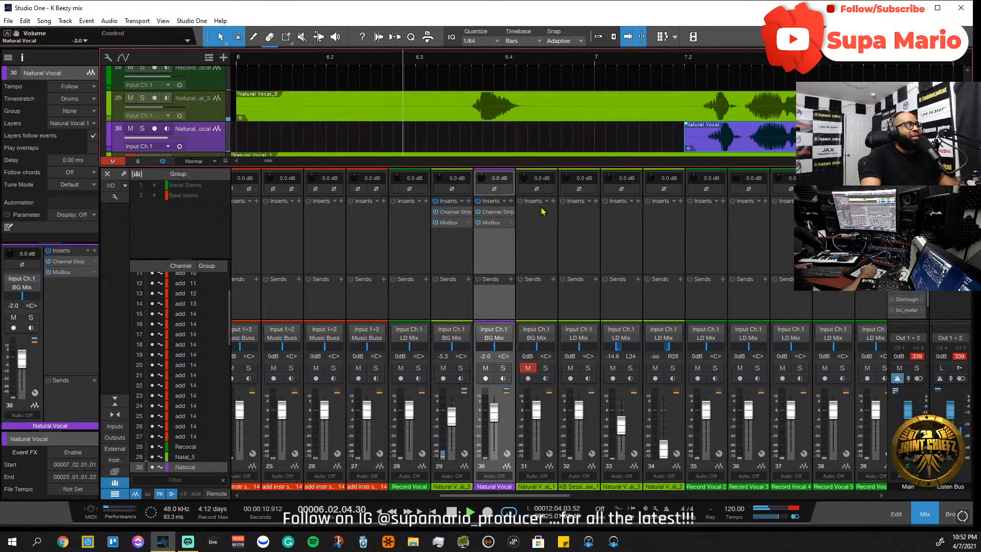
scroll(576, 62, "down", 5)
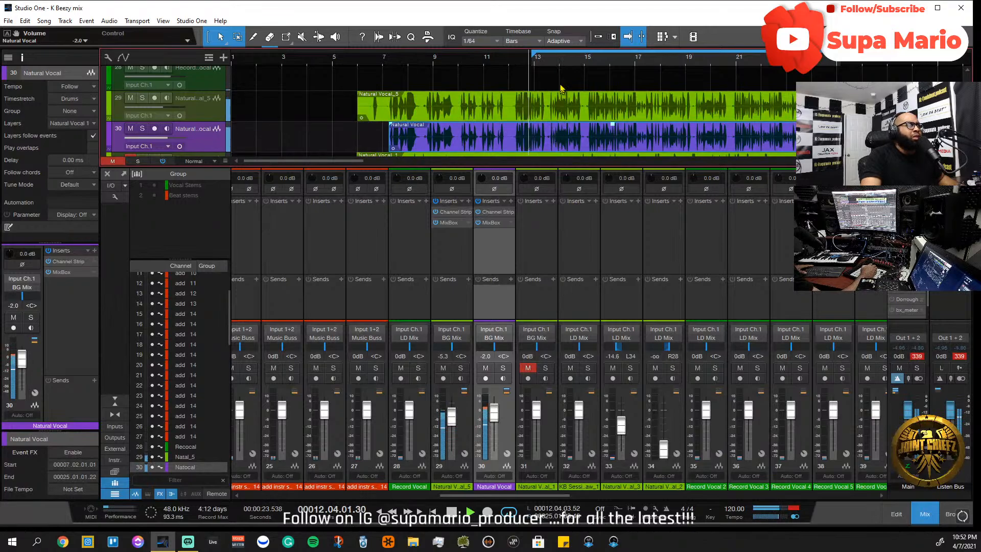
- Turn autoscroll off and rebalance during playback, setting Natural Vocal to -3.6 dB and Natural Vocal_5 to -5.0 dB
key("f")
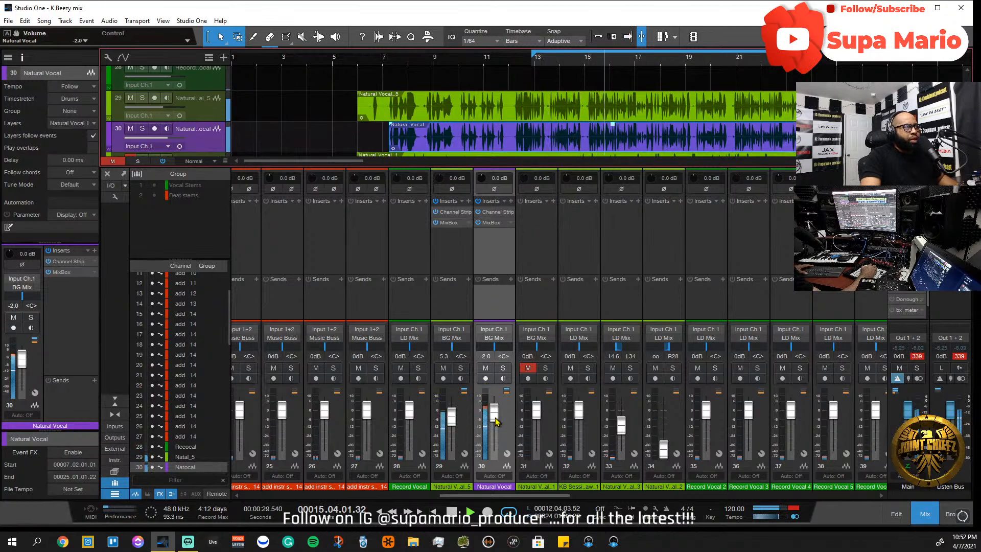
left_click_drag(495, 419, 495, 438)
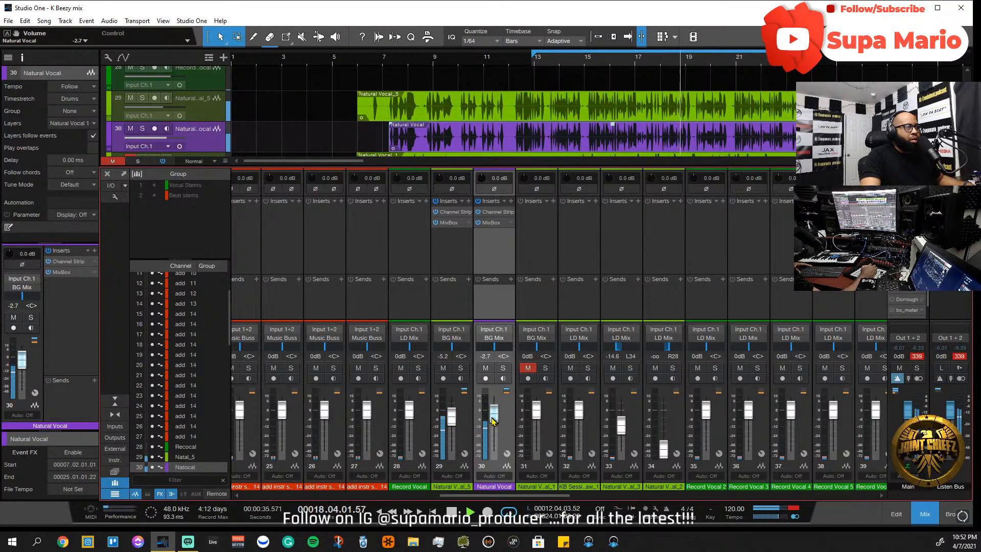
mouse_move(494, 424)
left_mouse_down()
mouse_move(457, 417)
mouse_move(496, 429)
left_mouse_up()
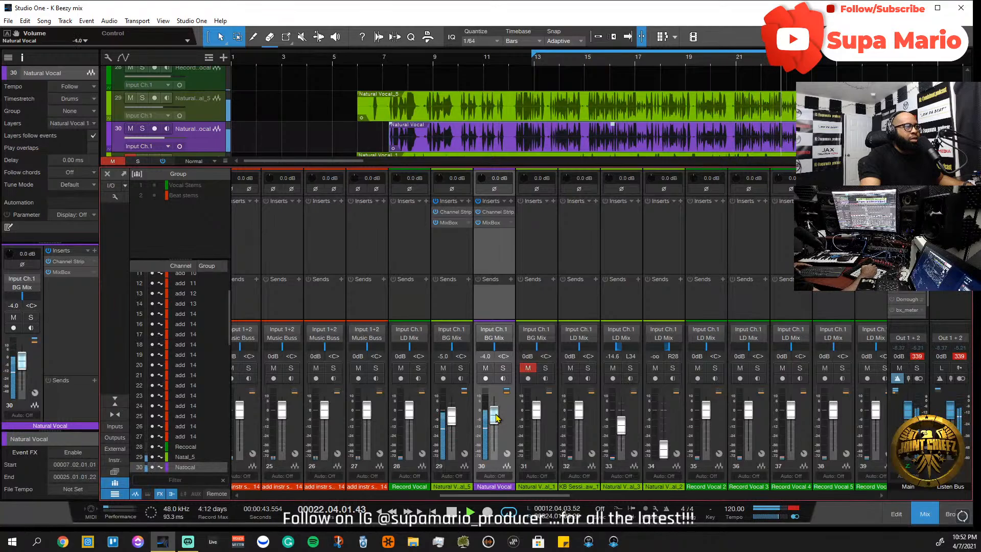
left_click_drag(496, 419, 495, 415)
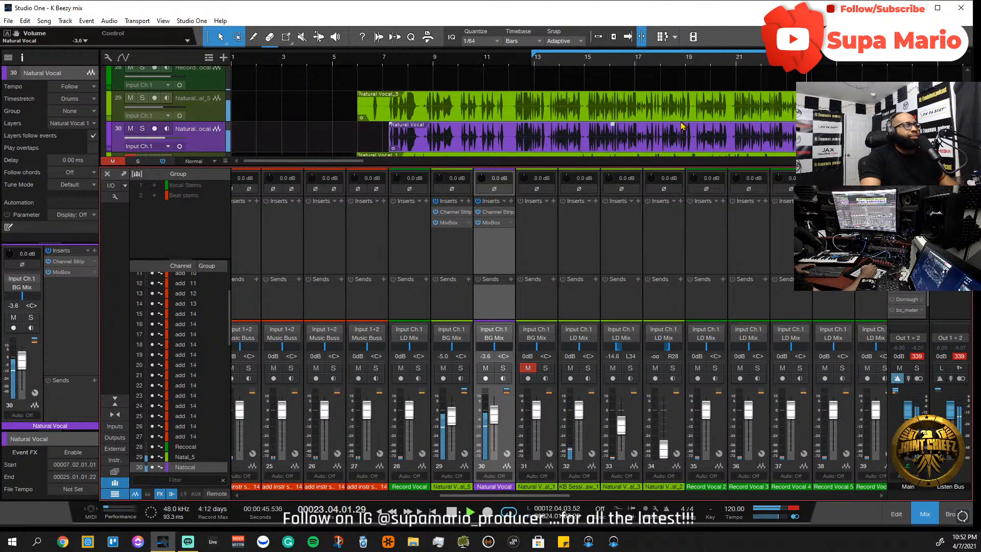
- Compare the two vocals using solo, leave only Natural Vocal soloed, turn autoscroll back on and stop playback
left_click(461, 368)
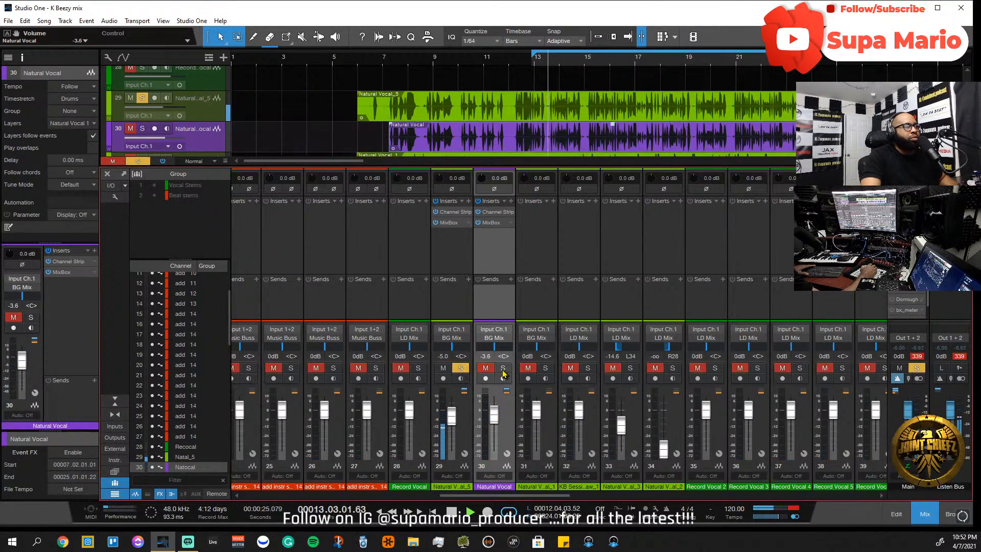
left_click(504, 369)
left_click(461, 368)
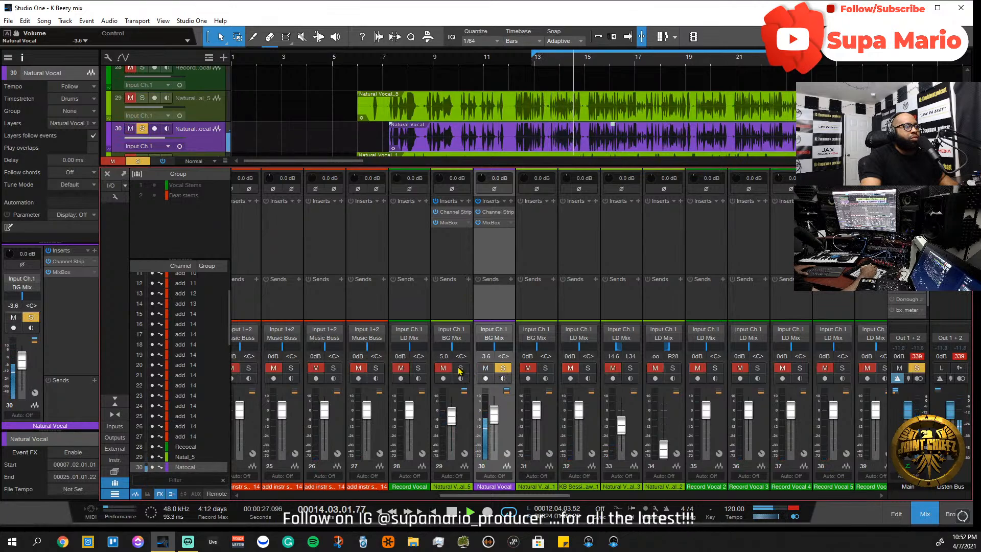
left_click(460, 368)
left_click(462, 369)
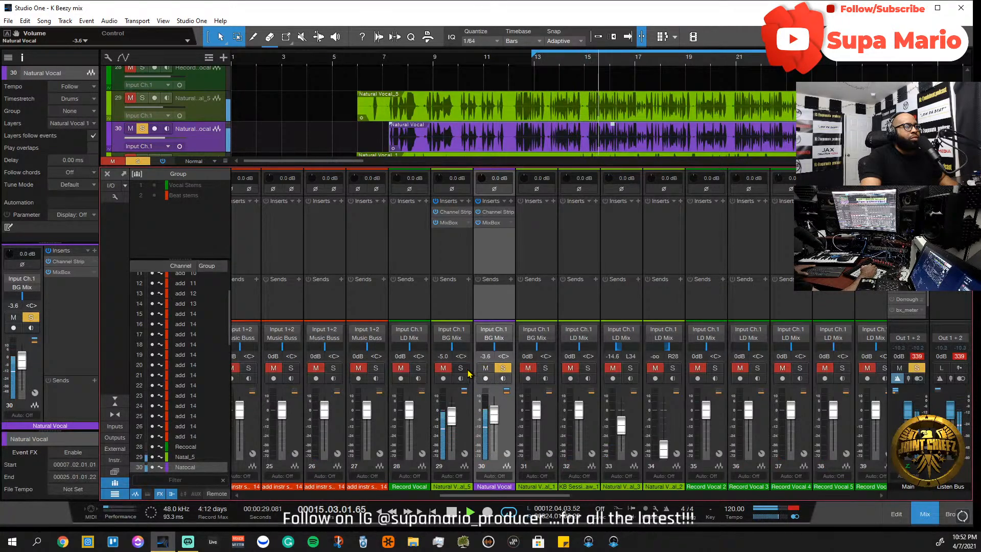
left_click(627, 37)
key("space")
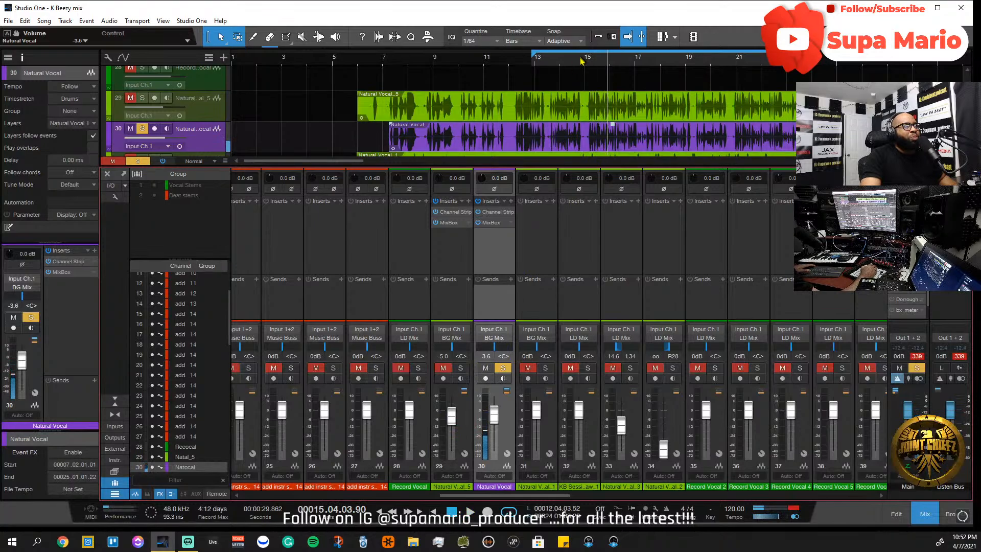
- Return playback to bar 13 and load the Chorus C1 modulation effect into slot 3 of Natural Vocal's MixBox
left_click_drag(581, 60, 564, 120)
scroll(564, 119, "down", 2)
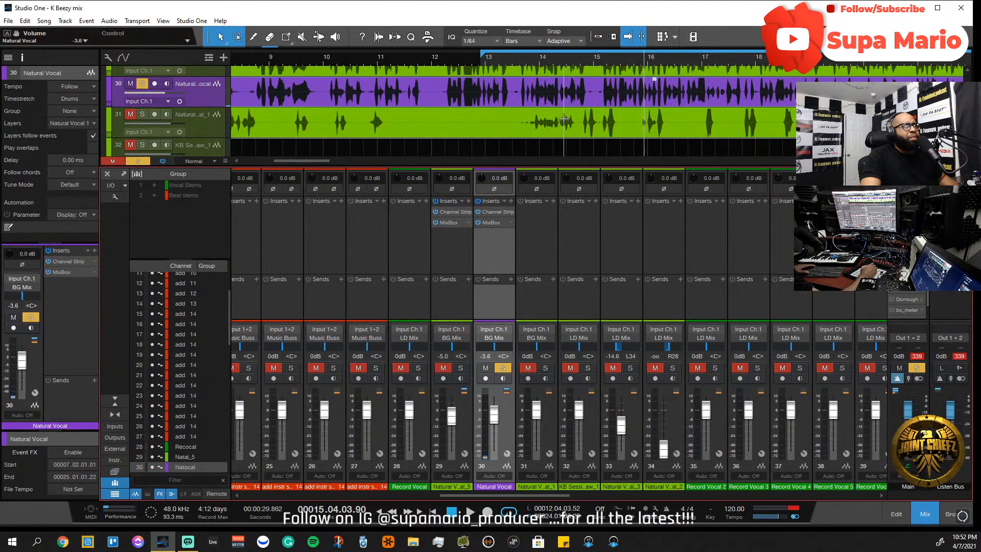
scroll(565, 122, "up", 2)
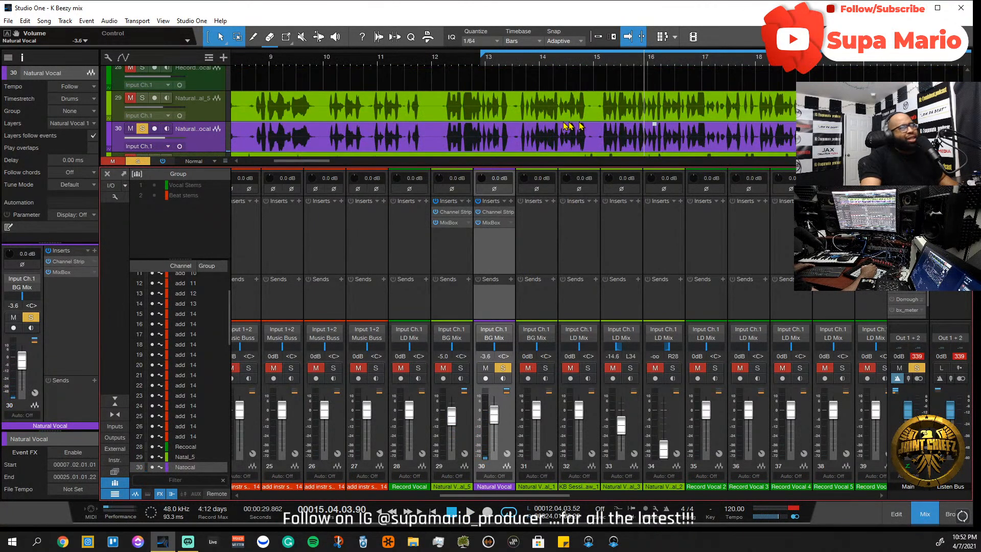
key("KP_1")
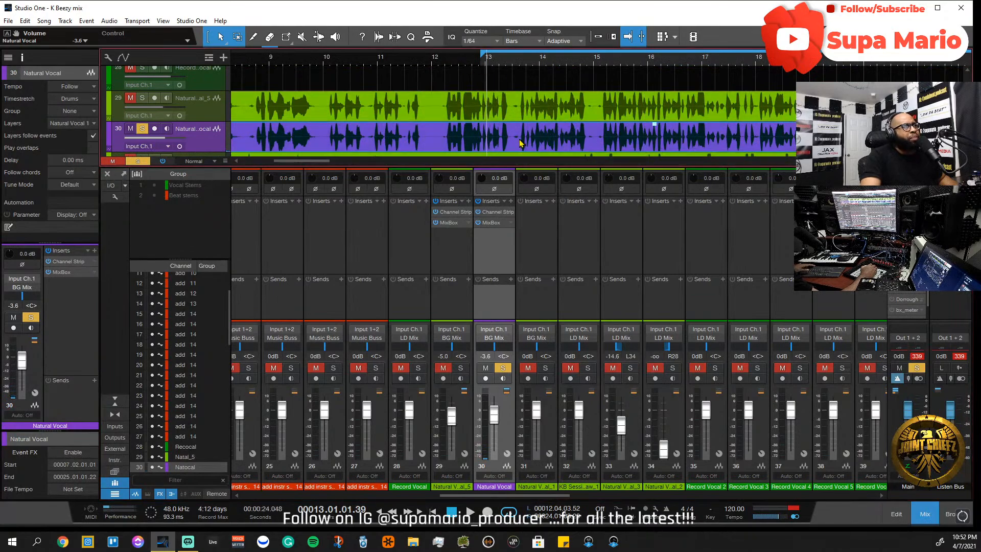
double_click(494, 224)
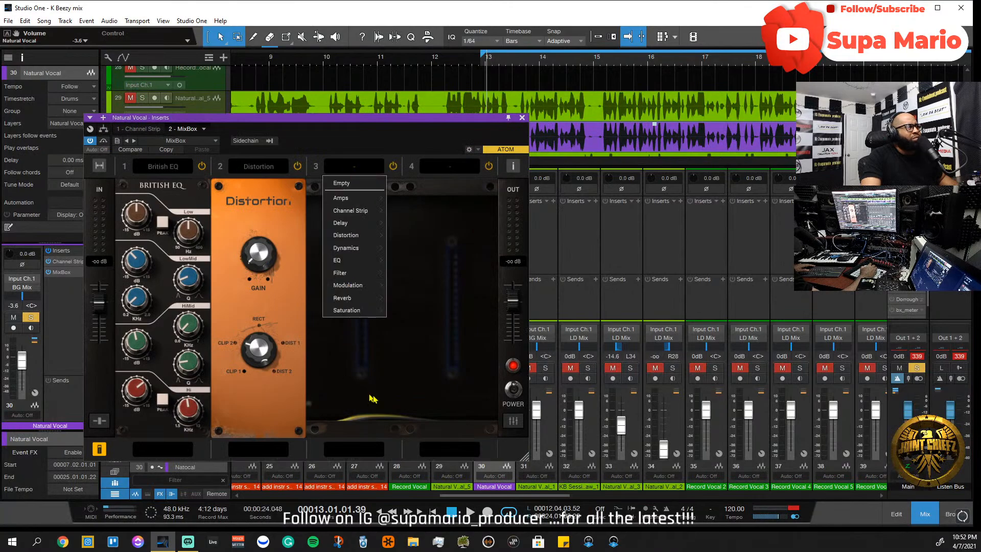
mouse_move(364, 274)
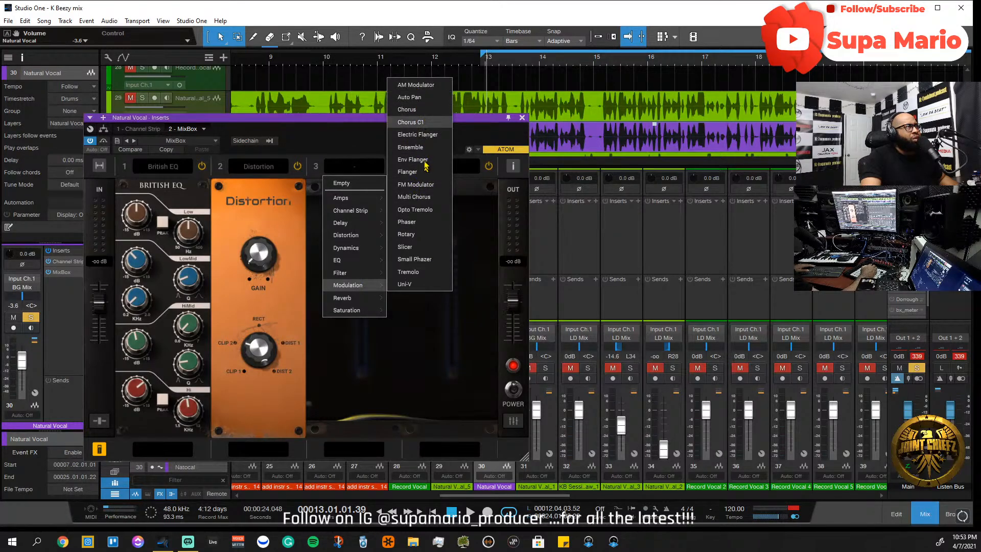
left_click(421, 122)
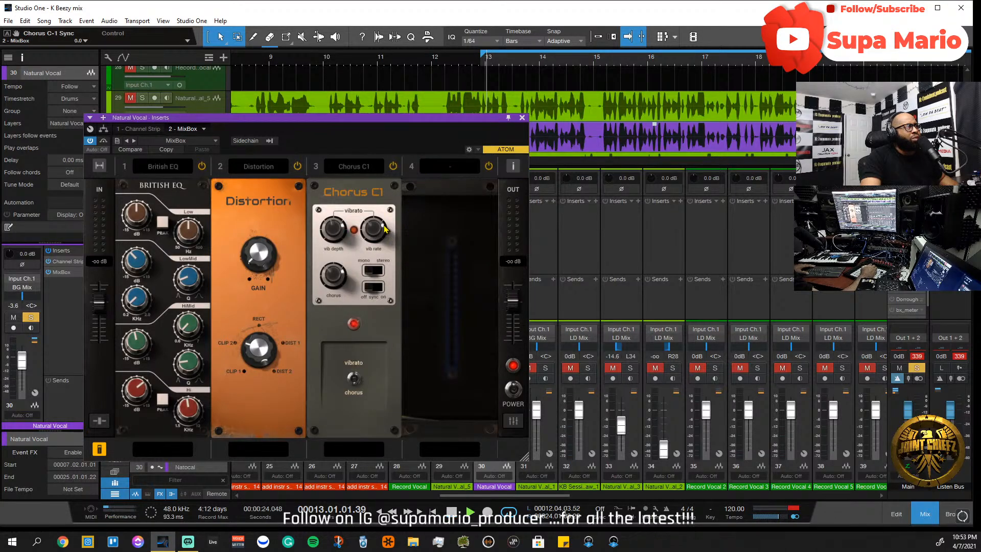
- Replace Chorus C1 with Chorus, setting its depth to 86 and rate to 1.58 Hz, raising dry/wet, and close MixBox
left_click(354, 166)
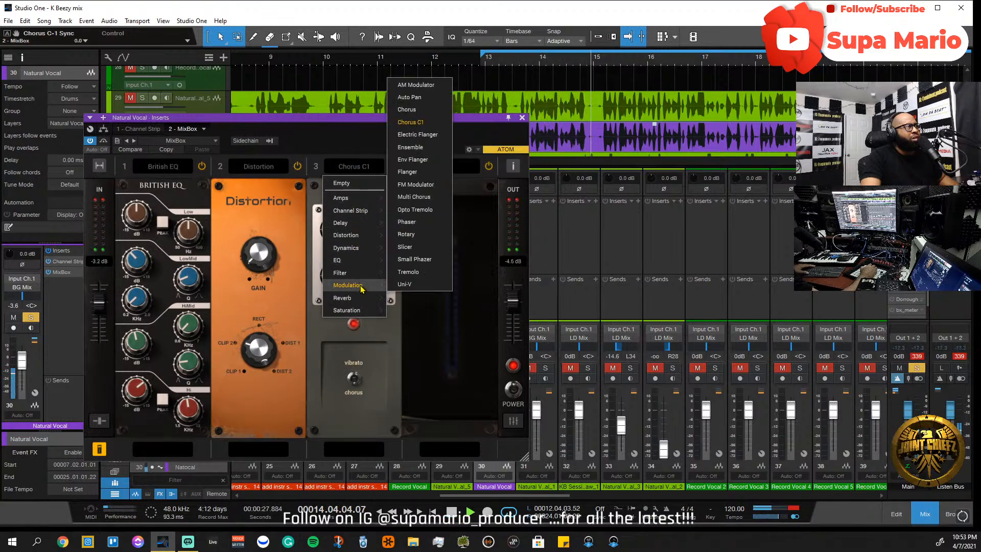
left_click(412, 110)
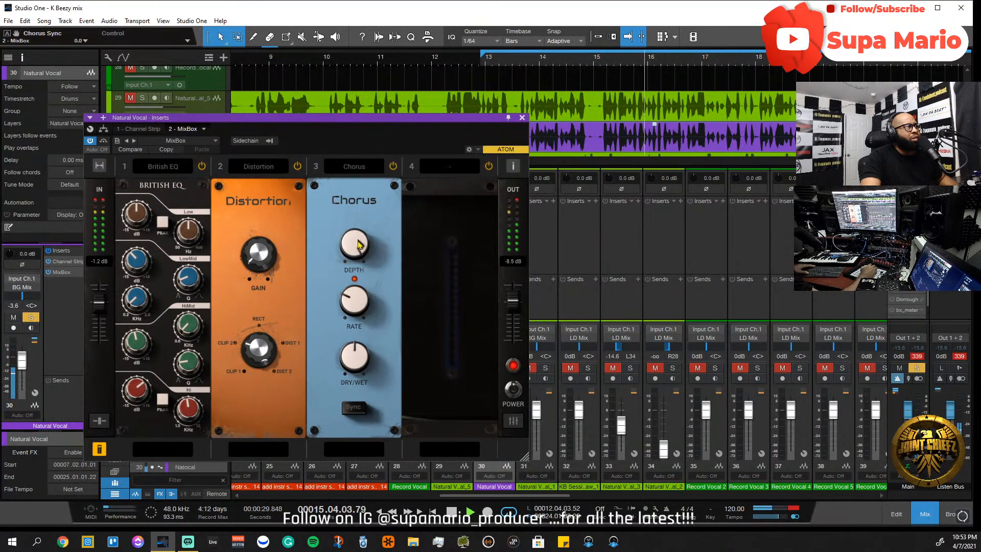
scroll(354, 250, "up", 3)
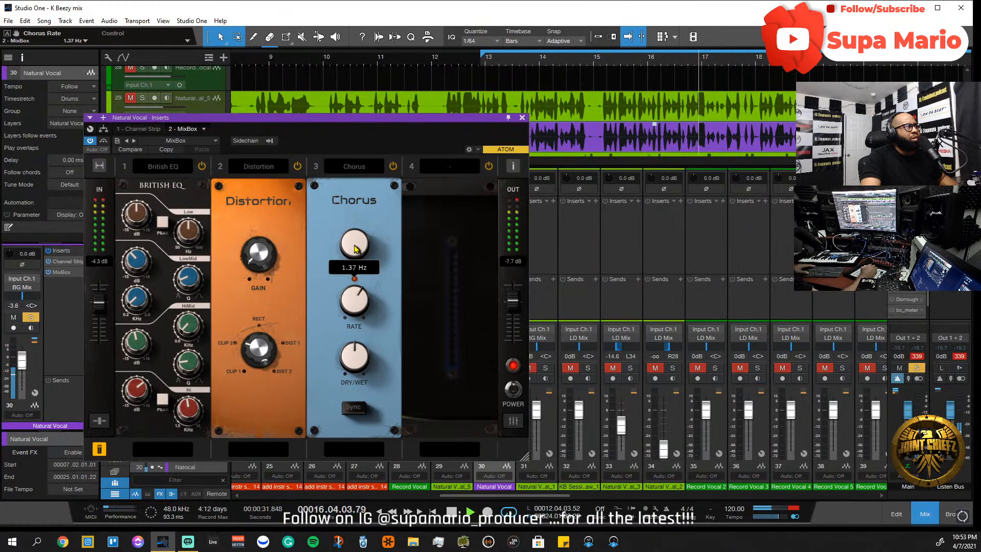
scroll(363, 301, "up", 2)
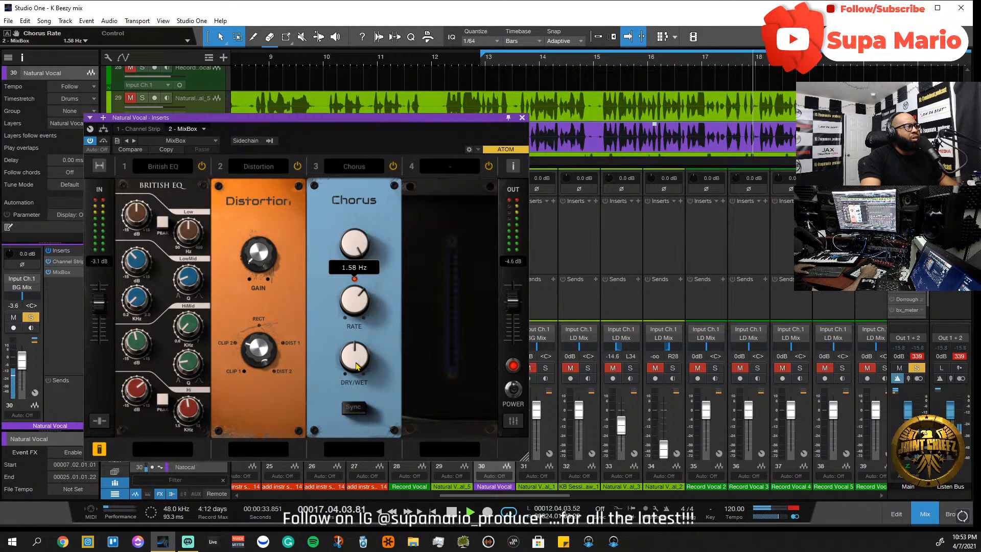
scroll(356, 367, "up", 2)
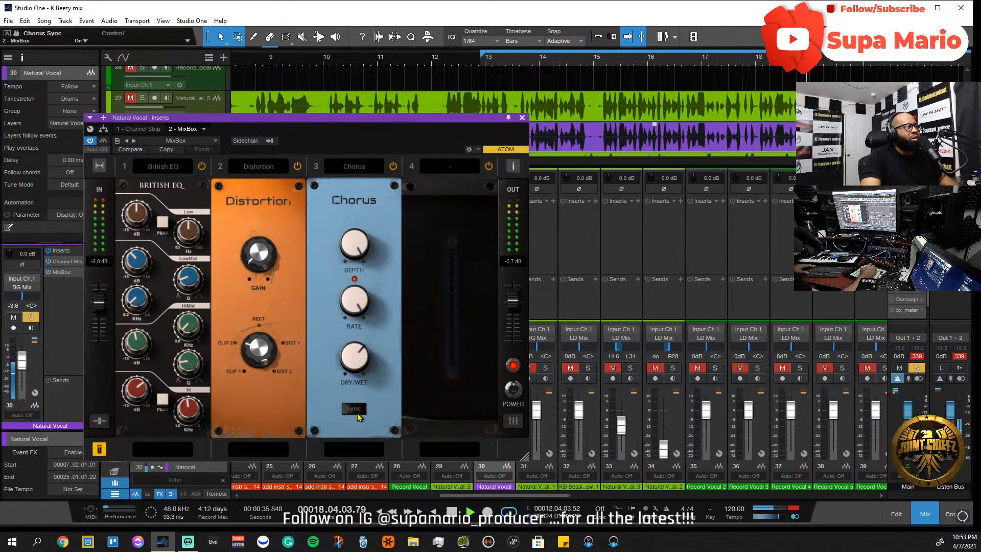
mouse_move(360, 360)
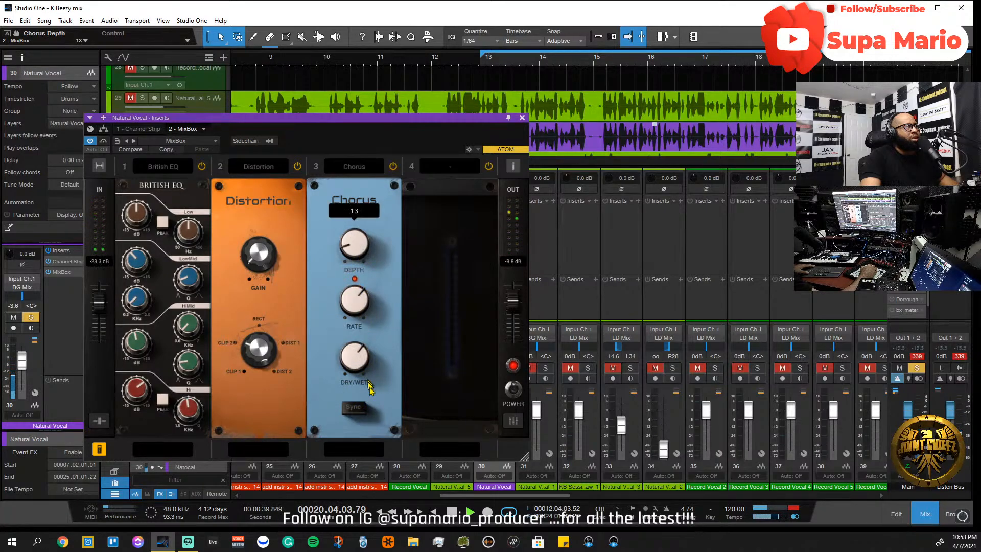
left_click_drag(362, 279, 361, 268)
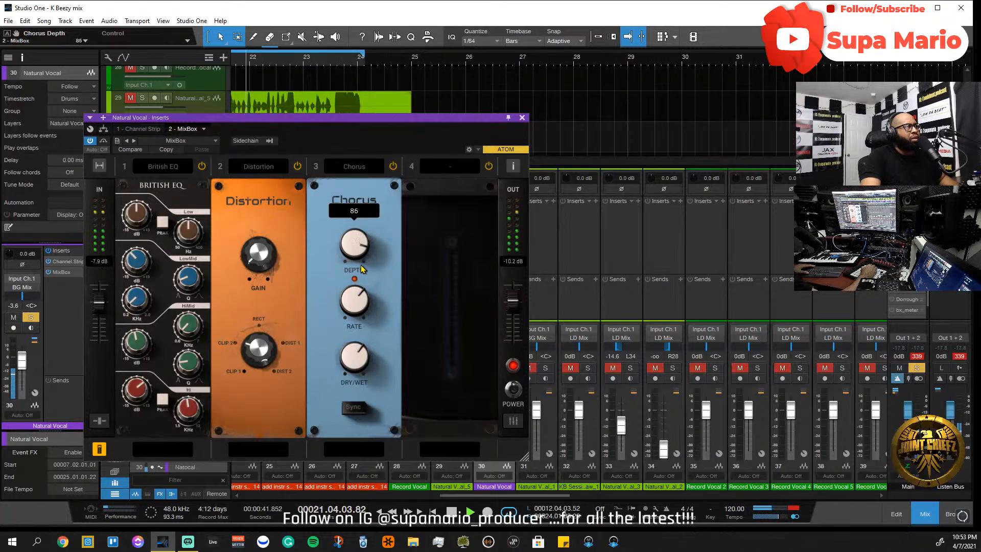
left_click(522, 117)
- Play from bar 13, solo Natural Vocal_5 together with Natural Vocal, and clear all solos to hear the full mix
left_click_drag(367, 162, 318, 163)
scroll(441, 67, "down", 3)
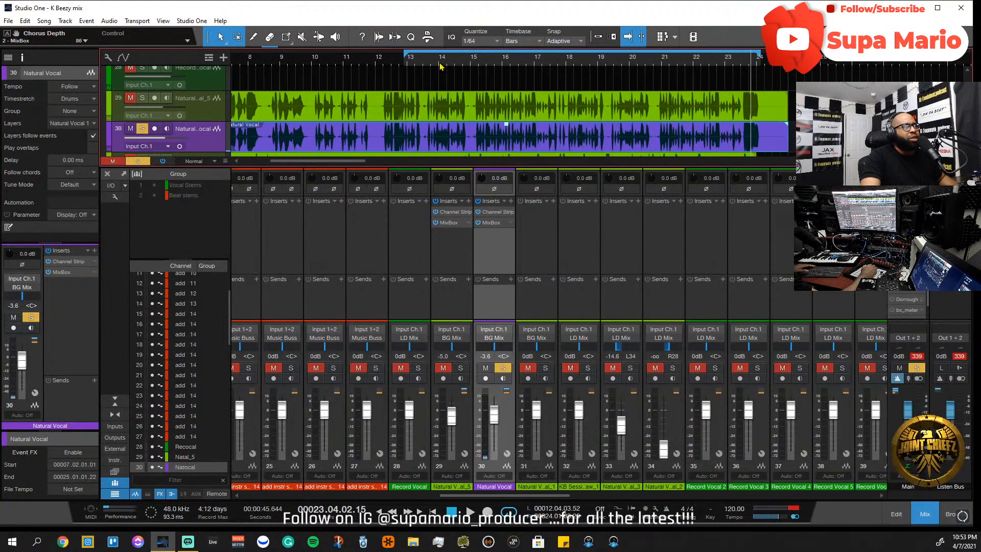
right_click(469, 148)
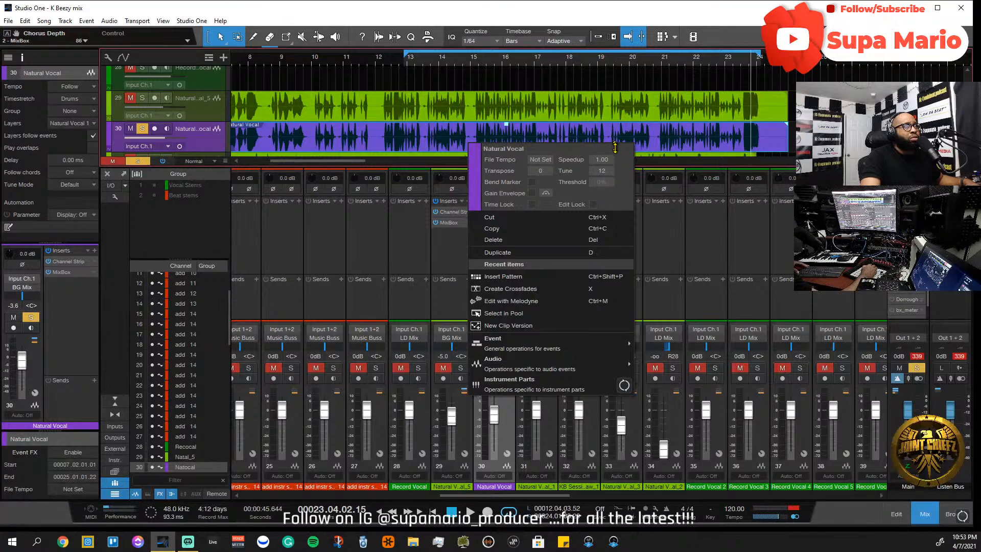
left_click(409, 63)
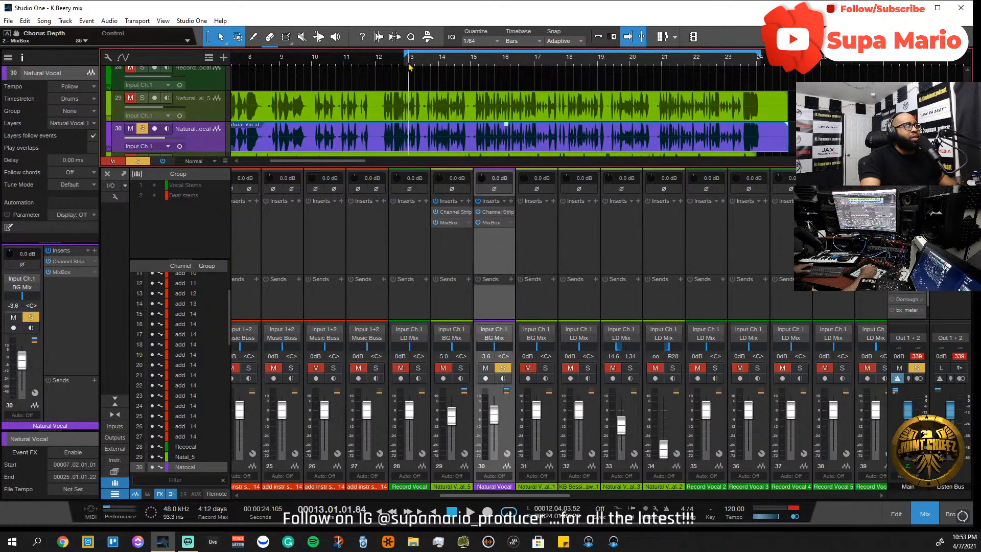
key("space")
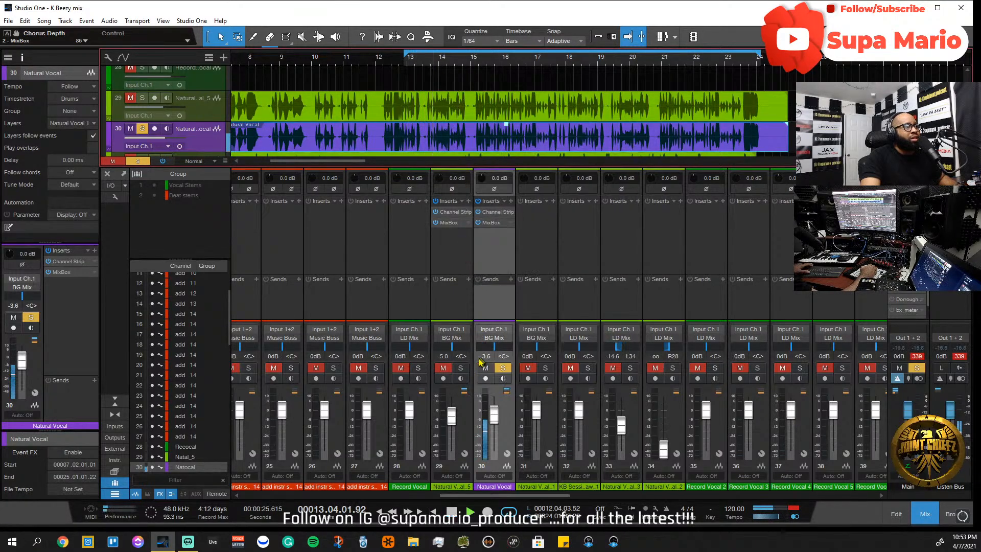
left_click(460, 371)
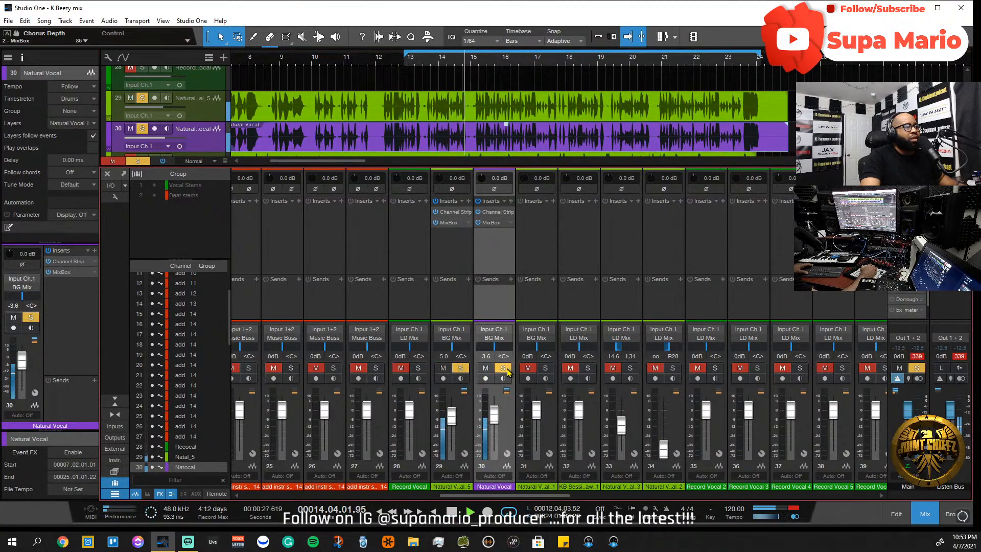
left_click(917, 369)
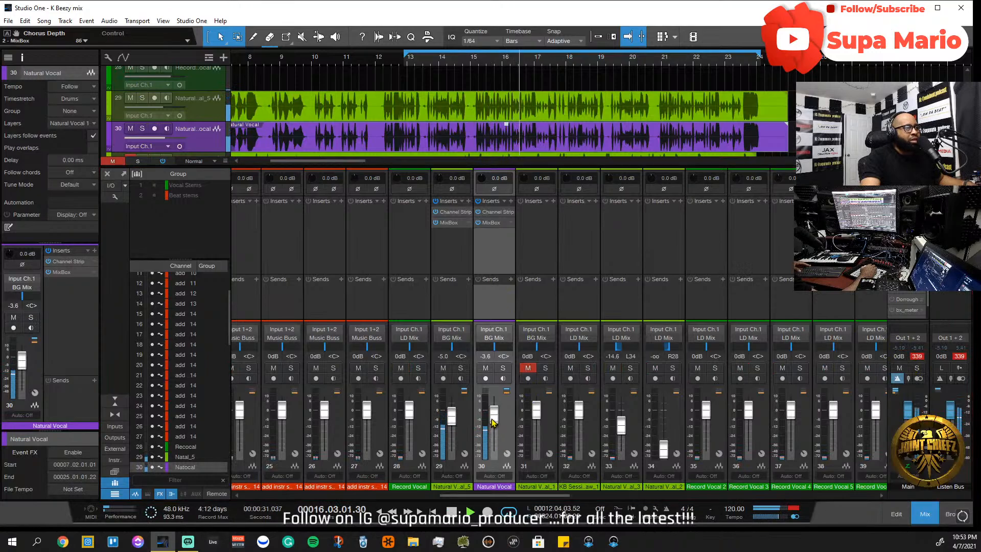
- Rebalance the vocals during playback, raising both channels together and settling Natural Vocal_5 at -4.3 dB and Natural Vocal at -3.3 dB
left_click_drag(493, 422, 494, 418)
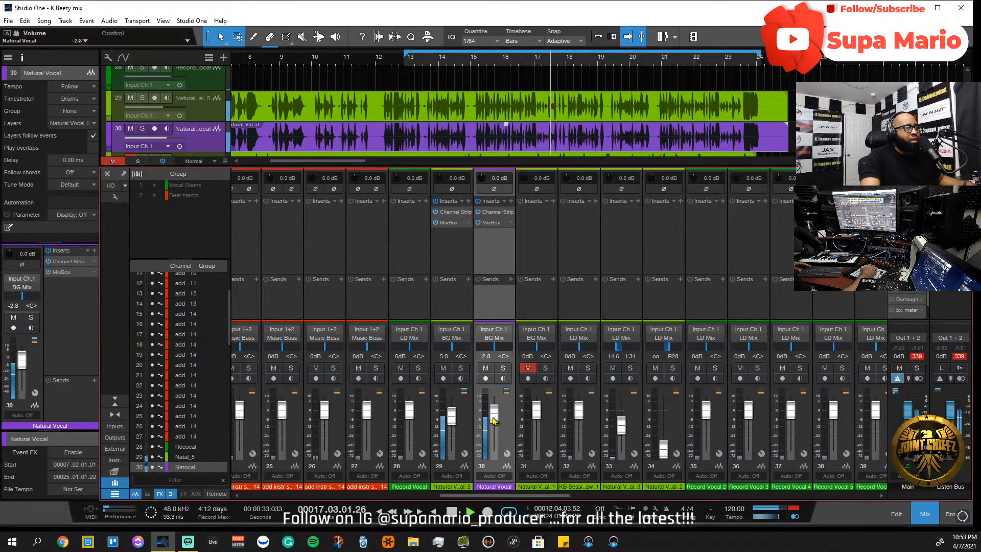
left_click_drag(494, 420, 496, 420)
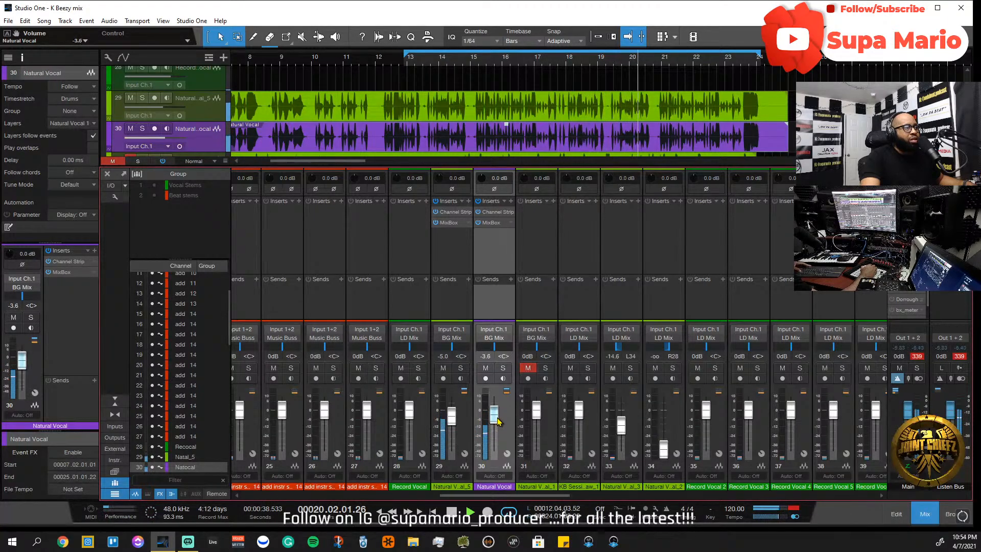
left_click(468, 431)
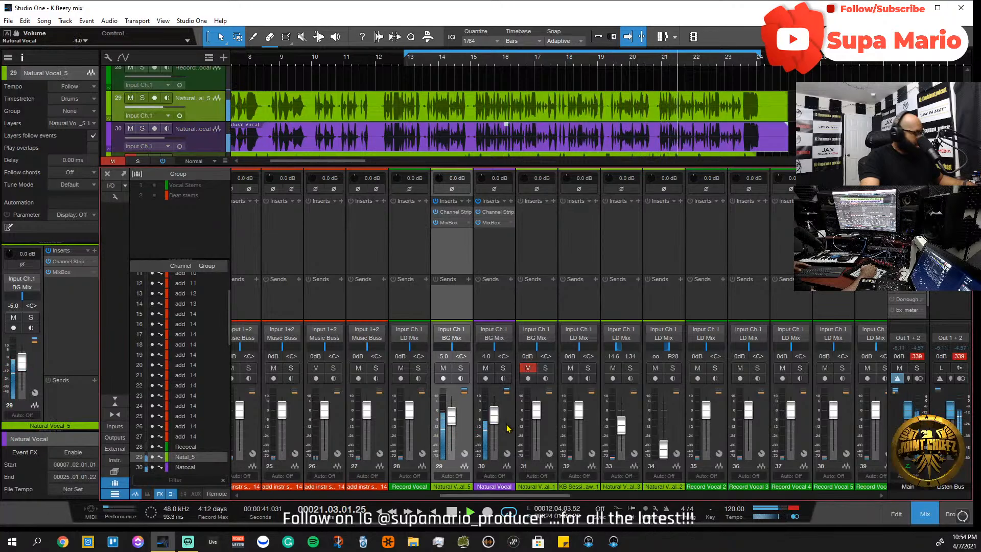
left_click(498, 425)
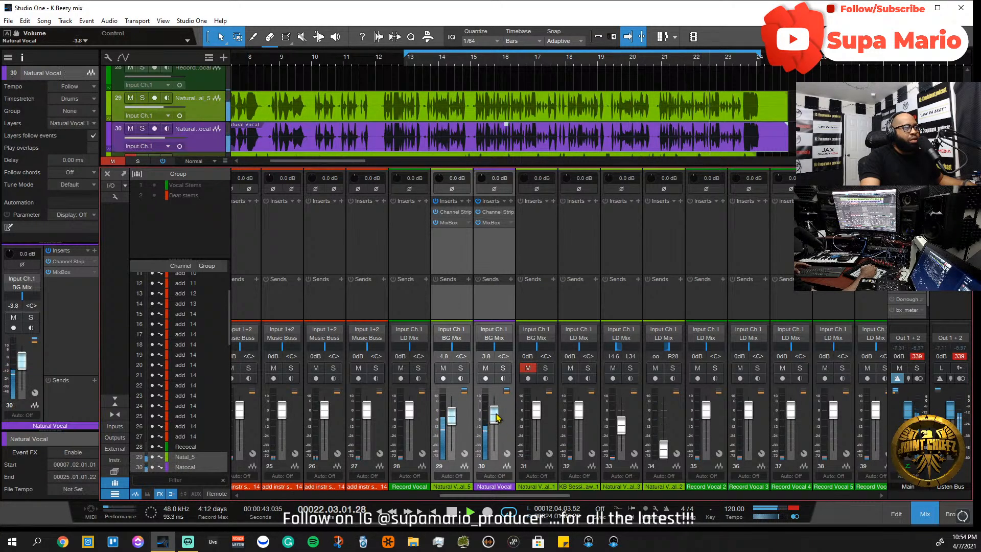
left_click_drag(497, 415, 496, 413)
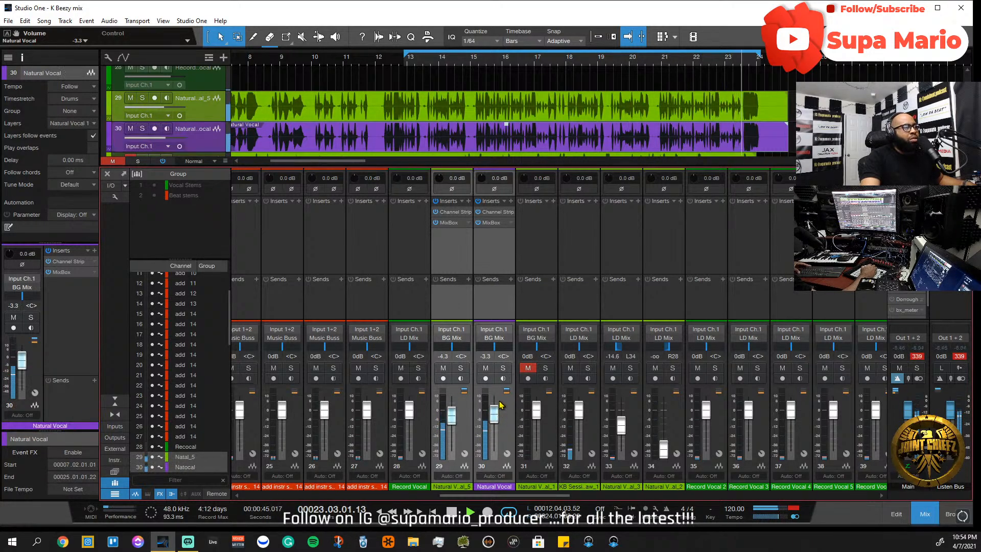
left_click(500, 406, "ctrl")
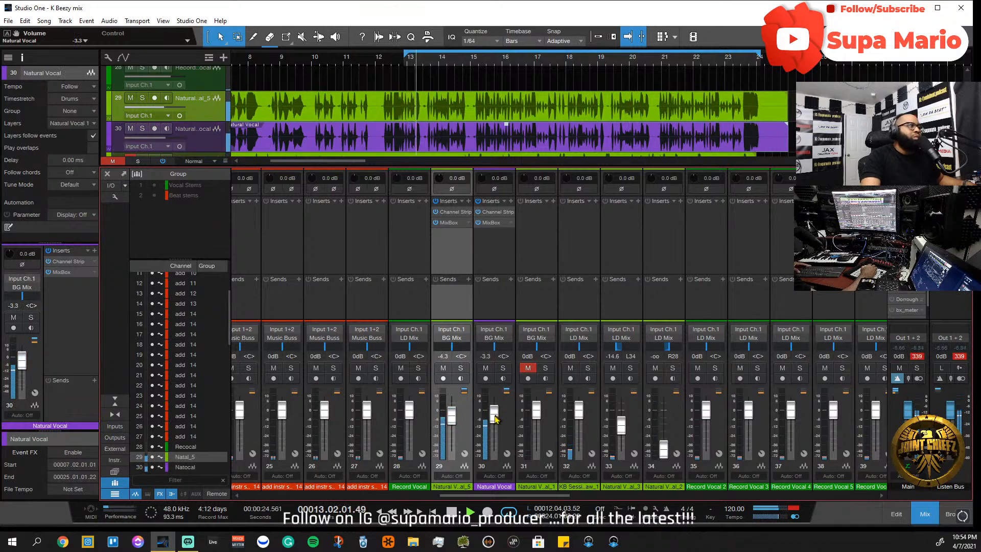
left_click_drag(496, 414, 498, 407)
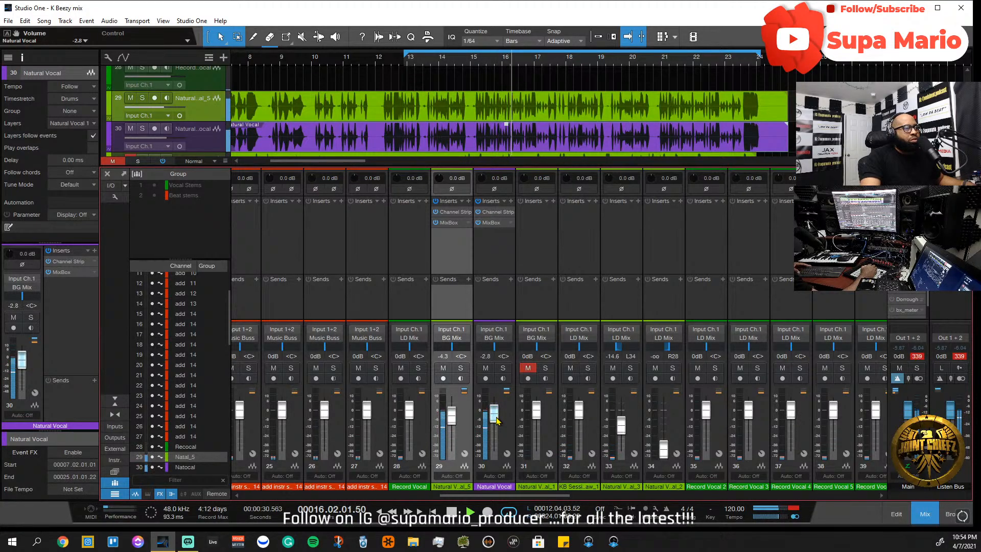
left_click_drag(497, 419, 496, 422)
- Set the Instrumental channel's level to -6.5 dB during playback
left_click_drag(493, 495, 298, 495)
left_click_drag(252, 417, 259, 441)
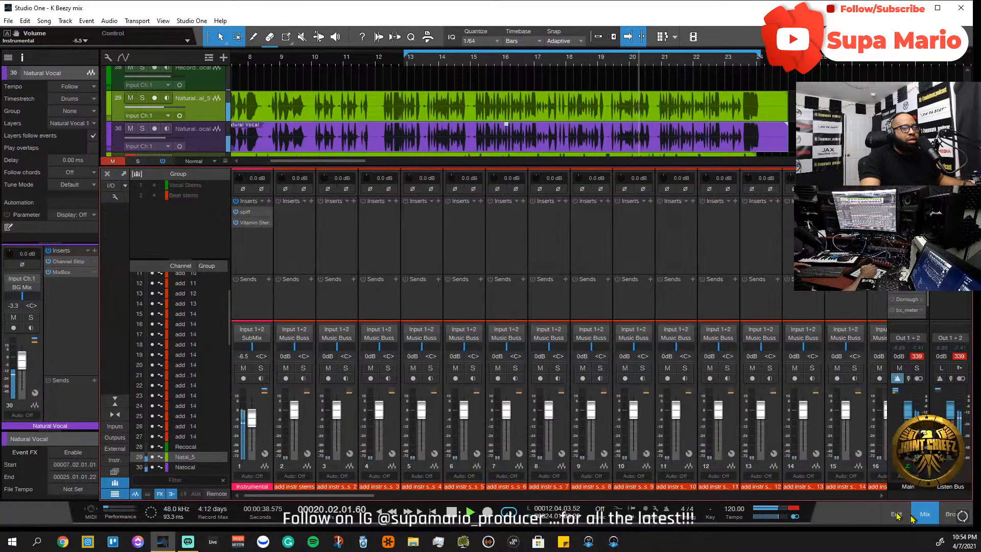
- Check the mix with the main output in mono and set the Instrumental channel's volume to -6.9 dB
left_click(795, 516)
left_click(794, 508)
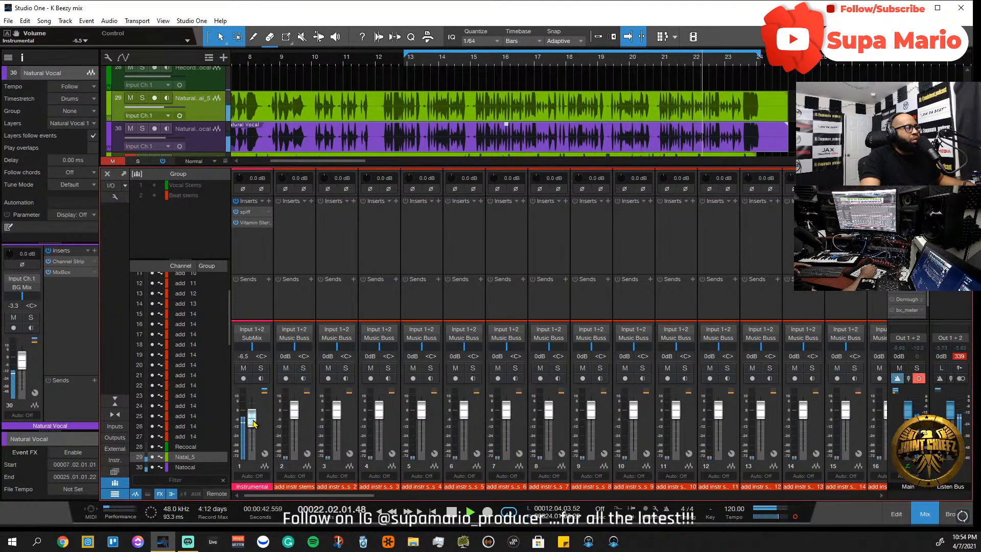
left_click_drag(253, 424, 256, 437)
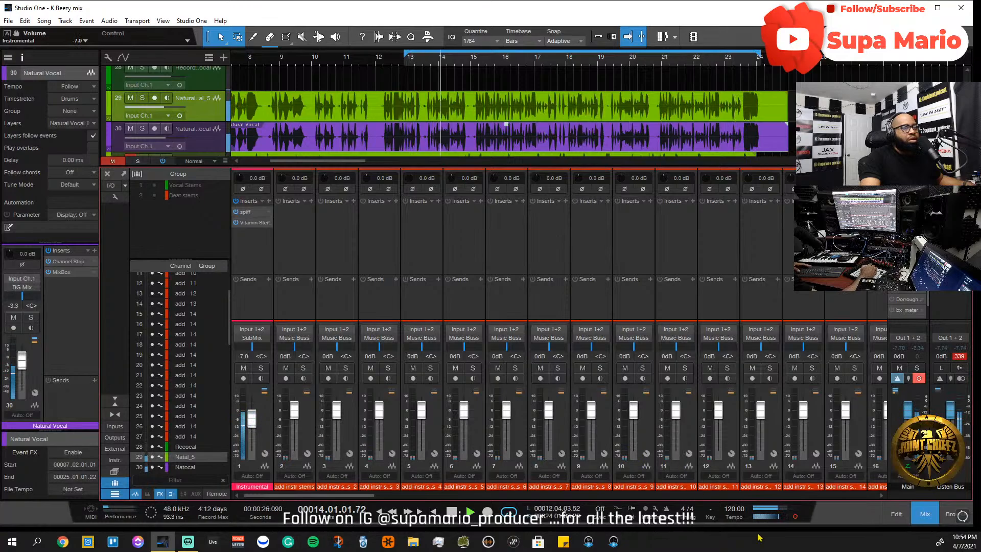
left_click_drag(258, 415, 258, 414)
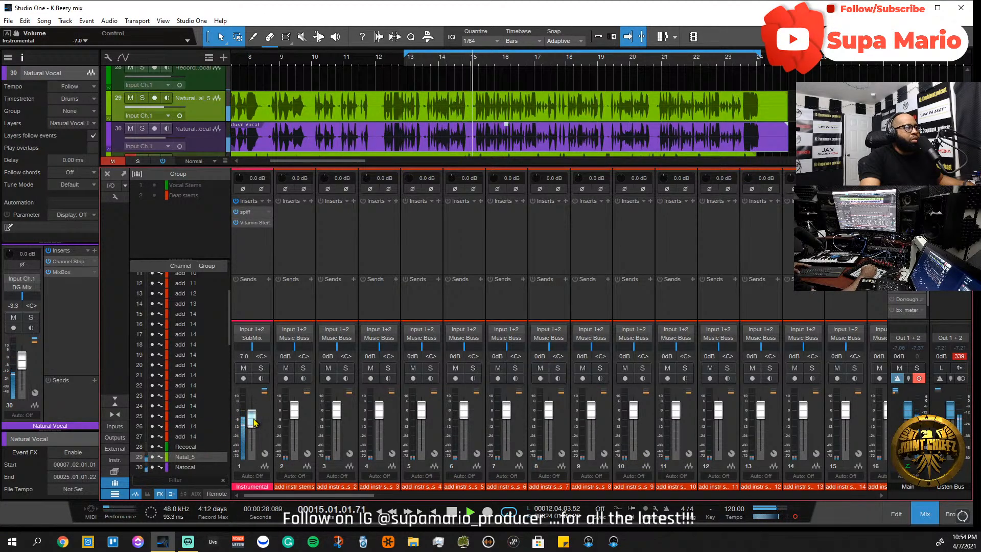
- Pan the track 29 vocal to L32 and the purple Natural Vocal channel to R34 during playback
left_click_drag(311, 496, 526, 495)
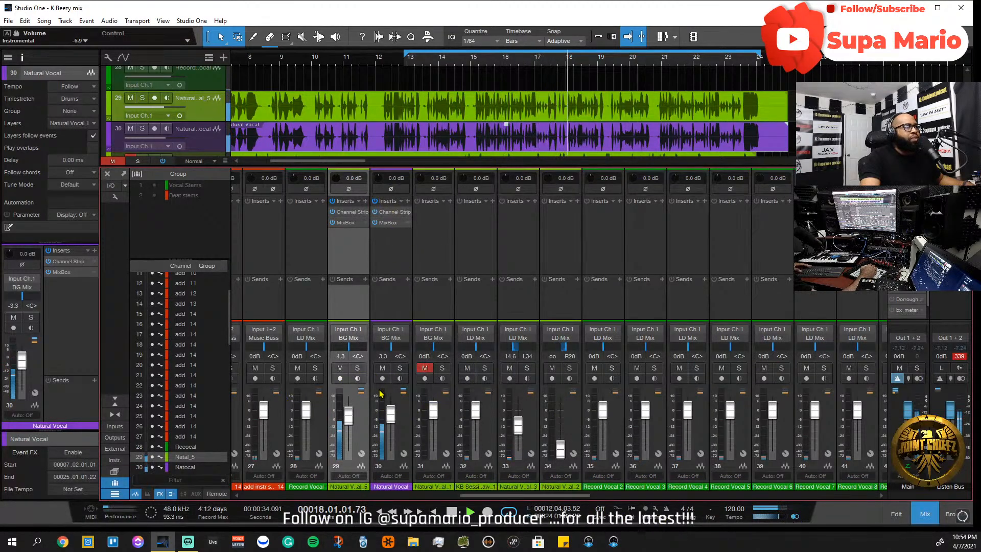
key("space")
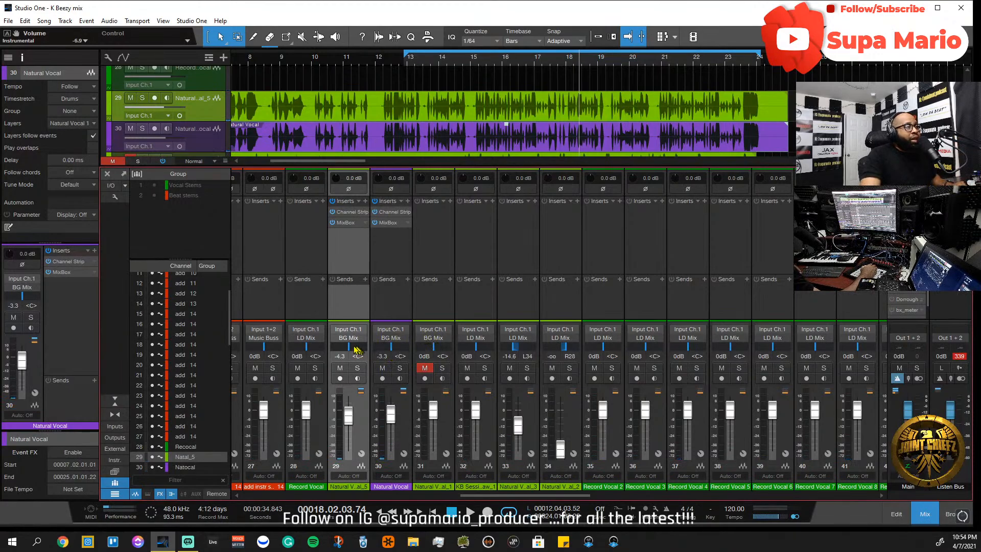
key("space")
left_click_drag(391, 348, 393, 350)
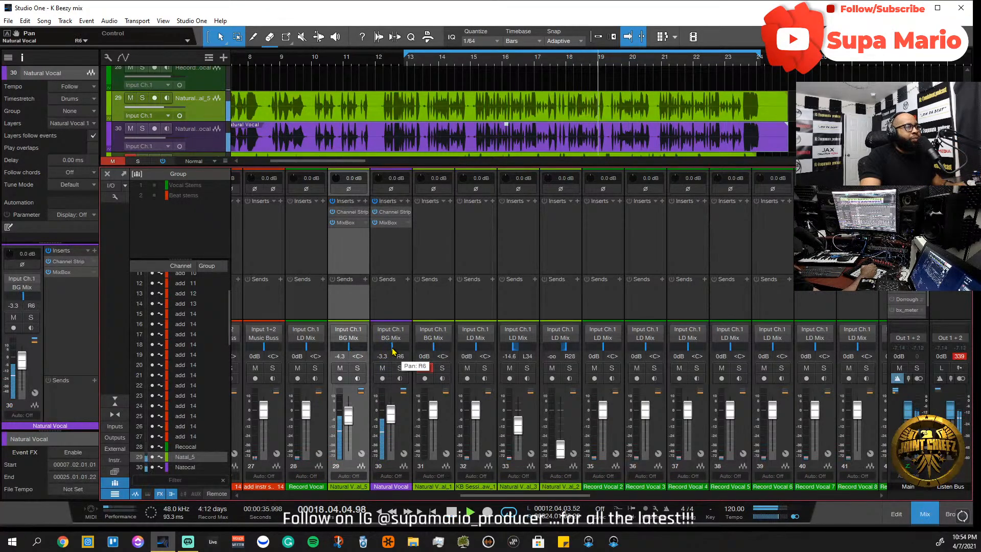
scroll(392, 348, "up", 4)
scroll(350, 349, "down", 14)
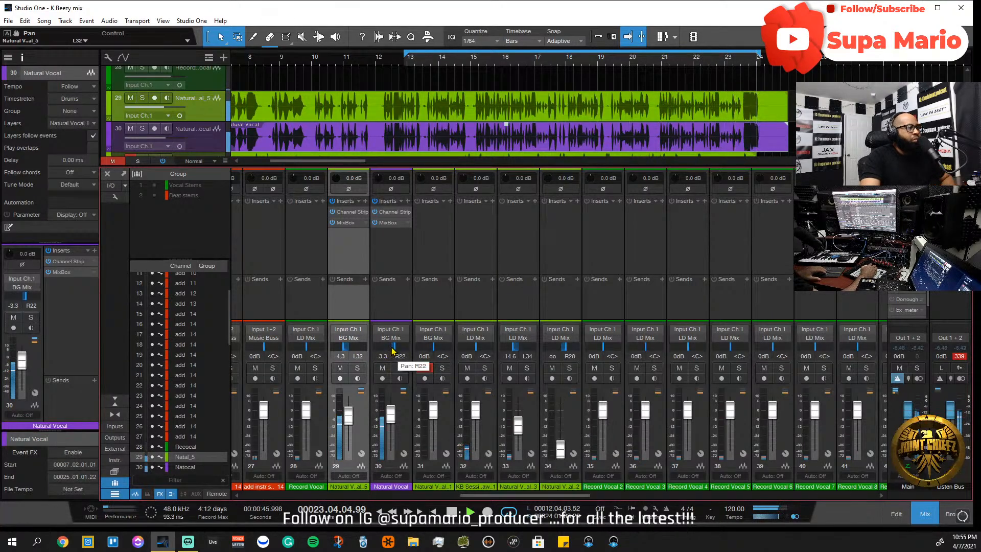
mouse_move(400, 348)
left_mouse_down()
mouse_move(406, 313)
mouse_move(396, 339)
left_mouse_up()
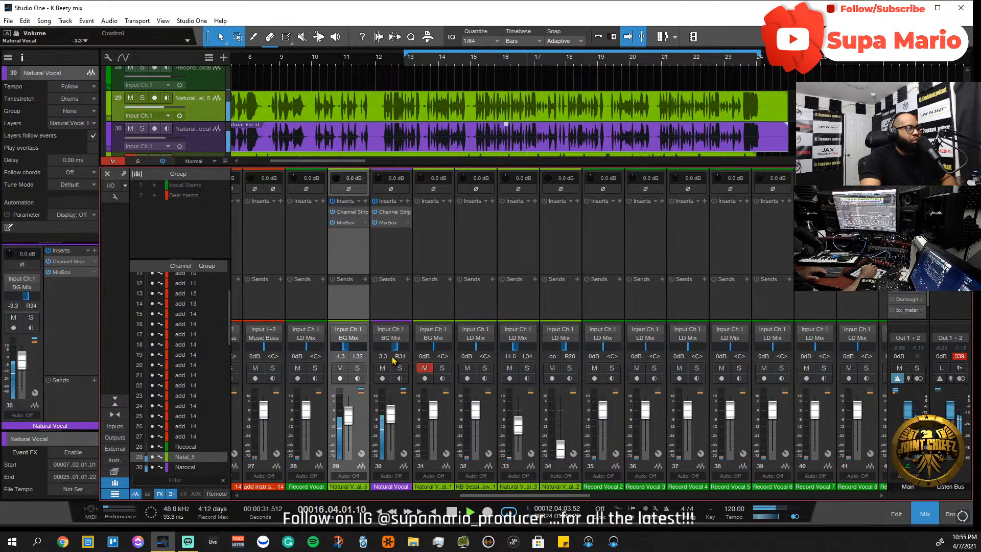
- Set the track 29 vocal's volume to -5.5 dB and the Natural Vocal channel's volume to -2.1 dB
left_click_drag(349, 417, 391, 413)
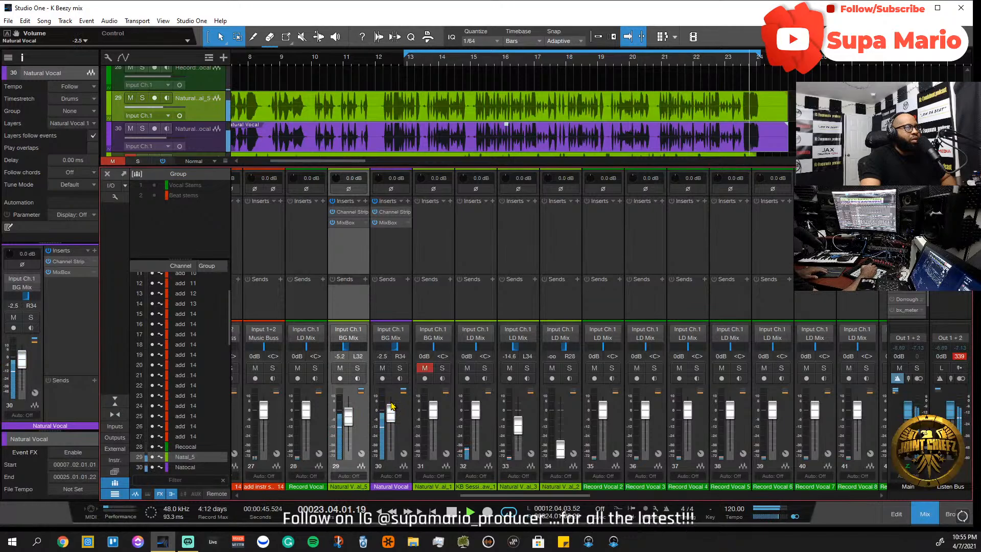
left_click(347, 423)
left_click_drag(347, 425, 348, 432)
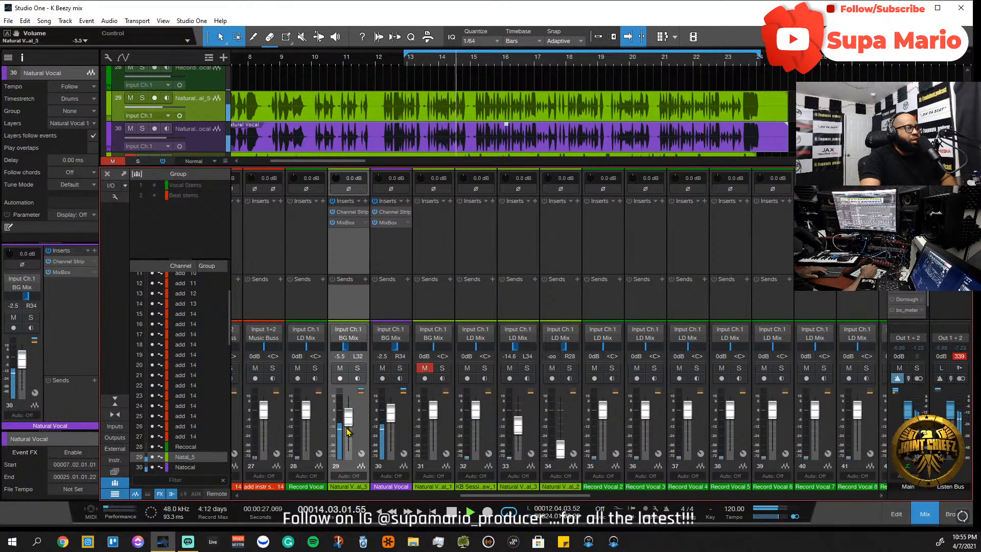
left_click(389, 417)
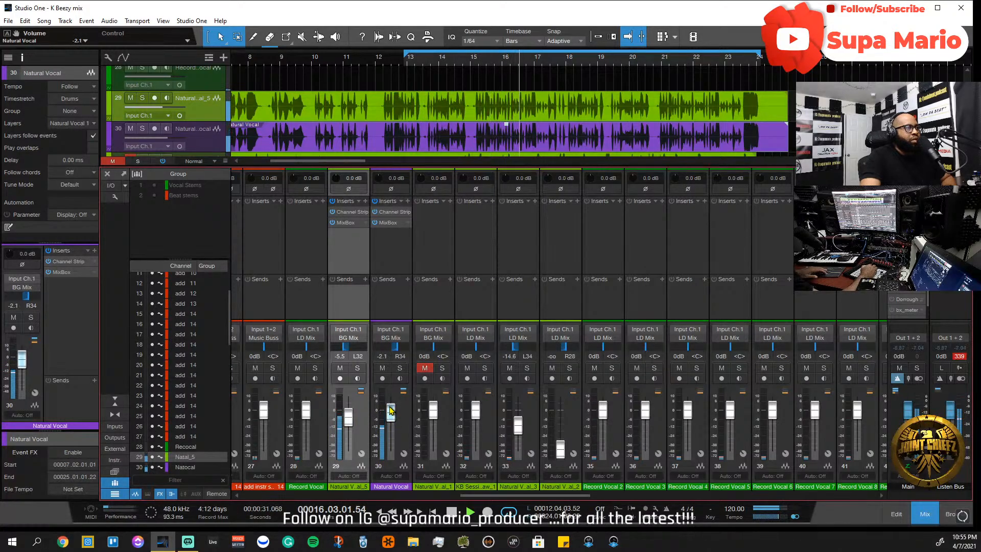
- Fine-tune the Natural Vocal channel to a volume of -2.3 dB and a pan of R32
scroll(394, 344, "down", 1)
scroll(390, 349, "up", 1)
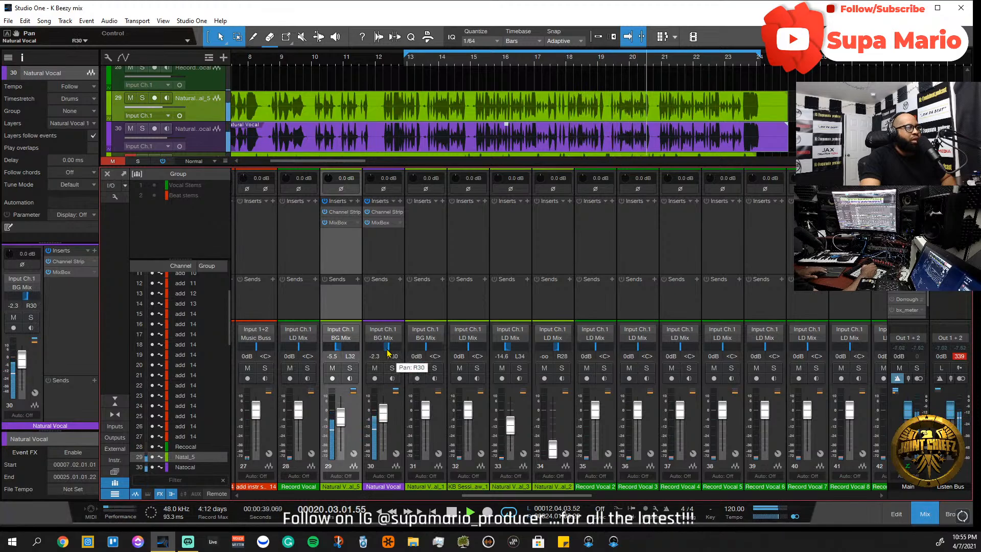
scroll(388, 353, "up", 1)
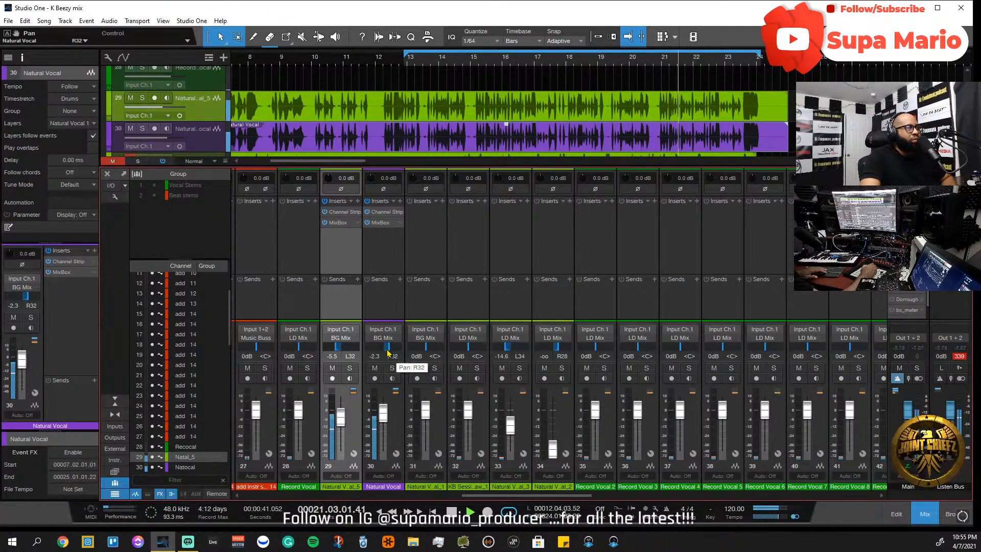
- Play the song from bar 13, unmute Natural Vocal_1 on track 31 and check it briefly in solo
left_click(417, 368)
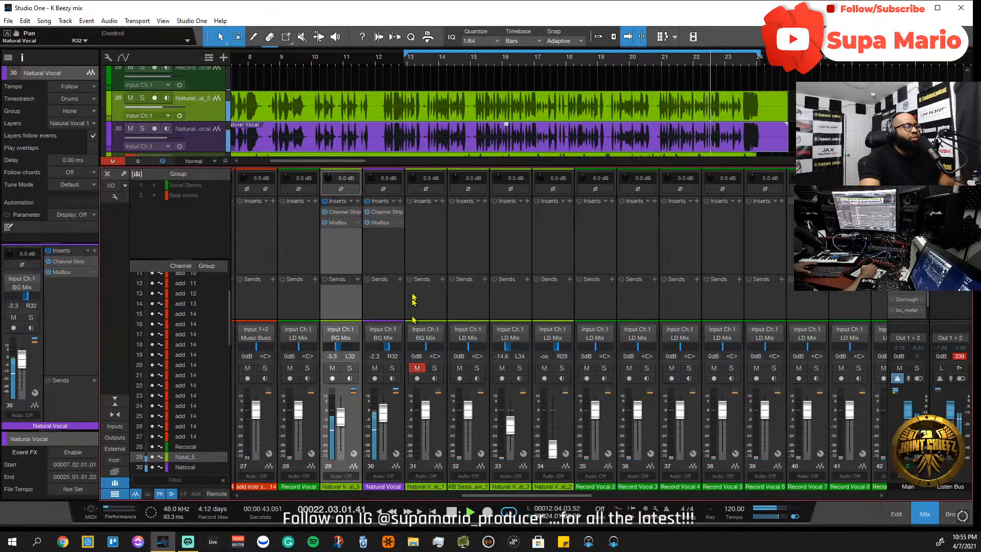
key("space")
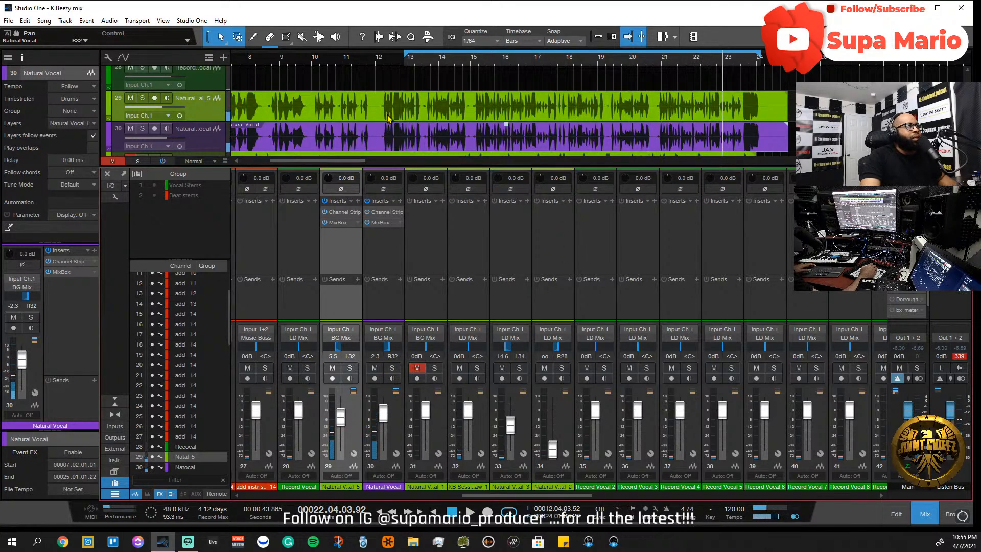
scroll(405, 114, "down", 3)
scroll(406, 113, "up", 1)
left_click(410, 62)
key("space")
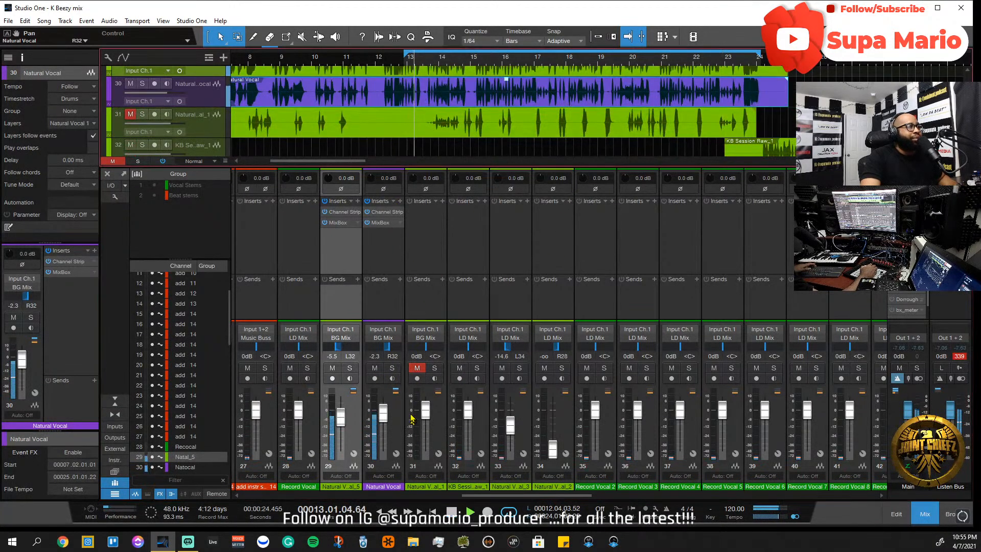
left_click(417, 368)
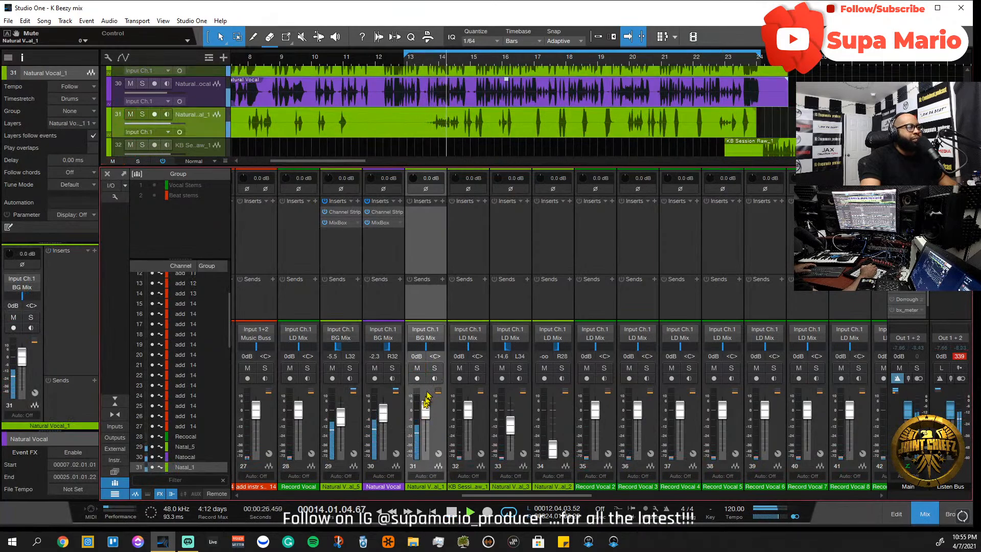
left_click(435, 369)
left_click(435, 368)
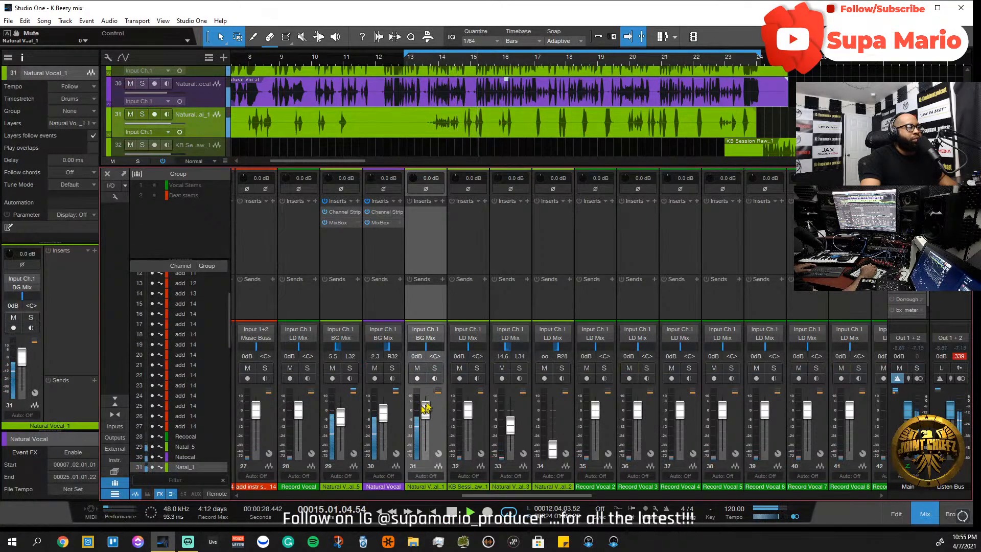
- Lower the volume of Natural Vocal_1 to -7.7 dB
left_click(443, 202)
left_click(421, 246)
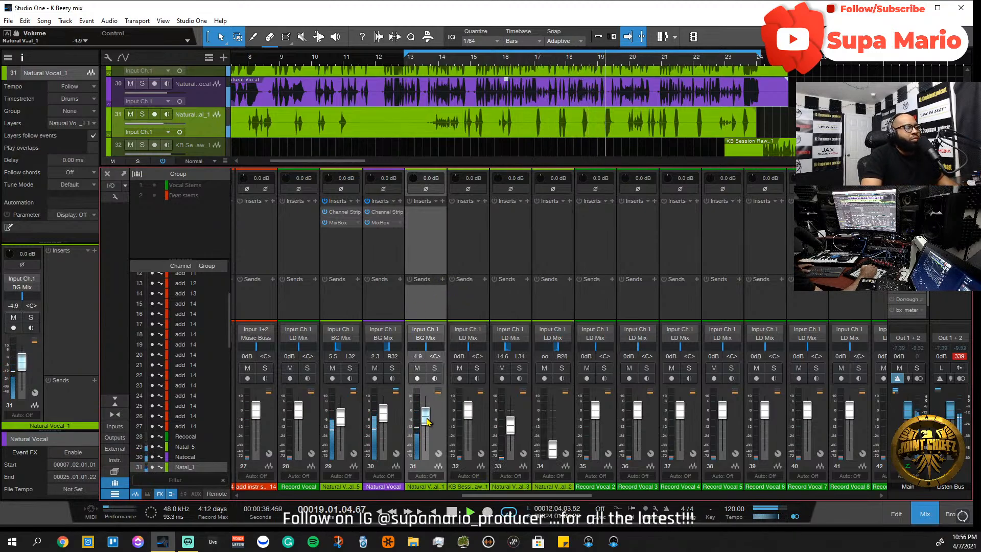
left_click_drag(425, 408, 424, 424)
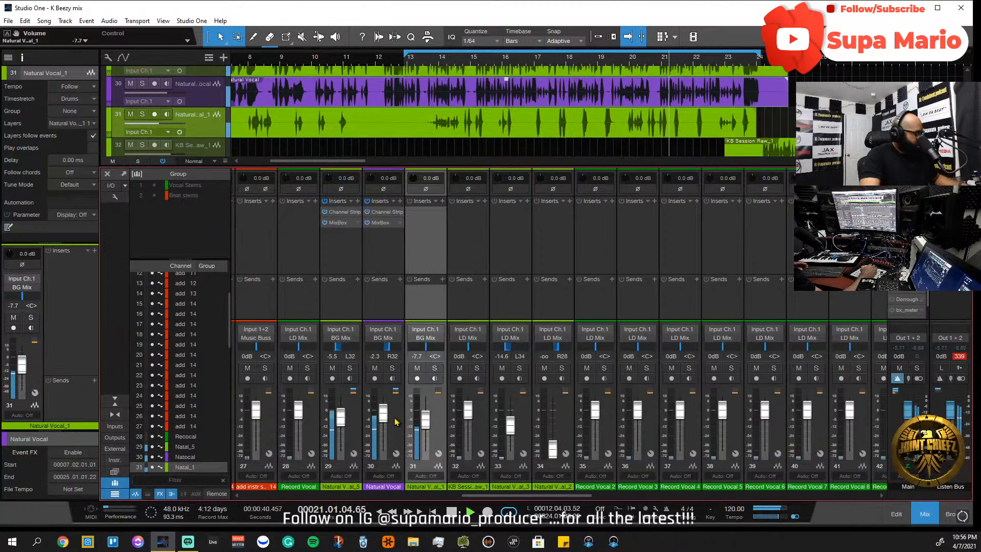
- Browse the Supa Mario FX and Slate Digi Plug Chains folders for an FX chain for Natural Vocal_1
left_click(444, 202)
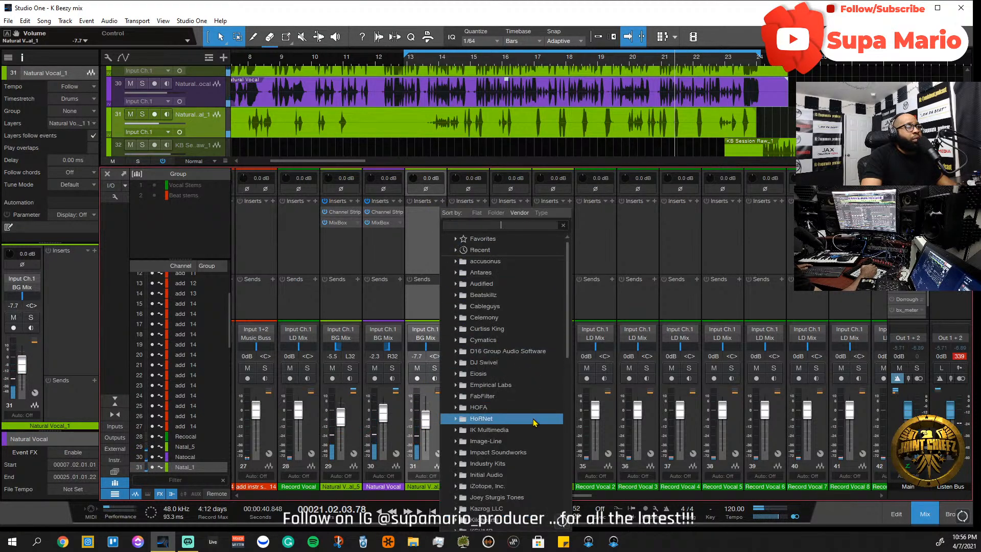
left_click(421, 225)
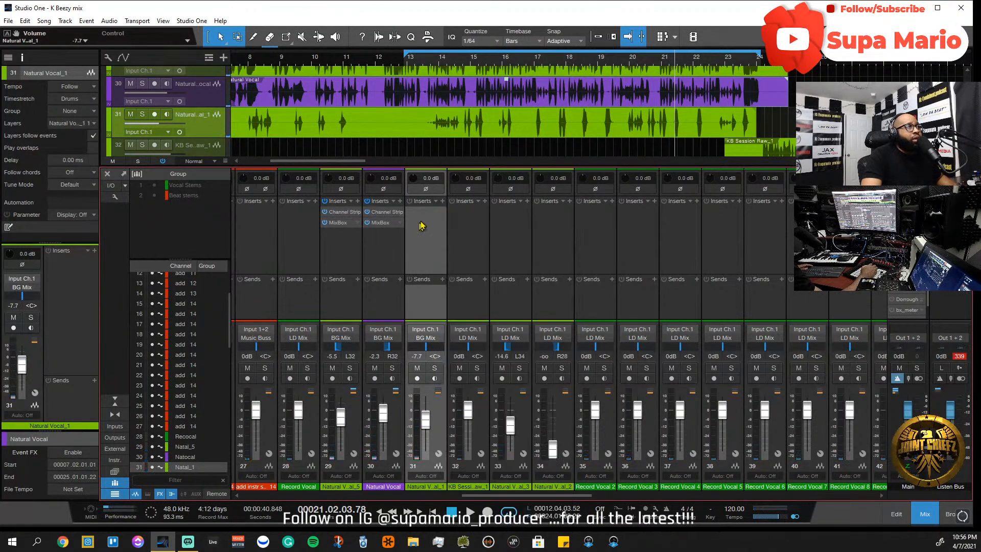
left_click(437, 203)
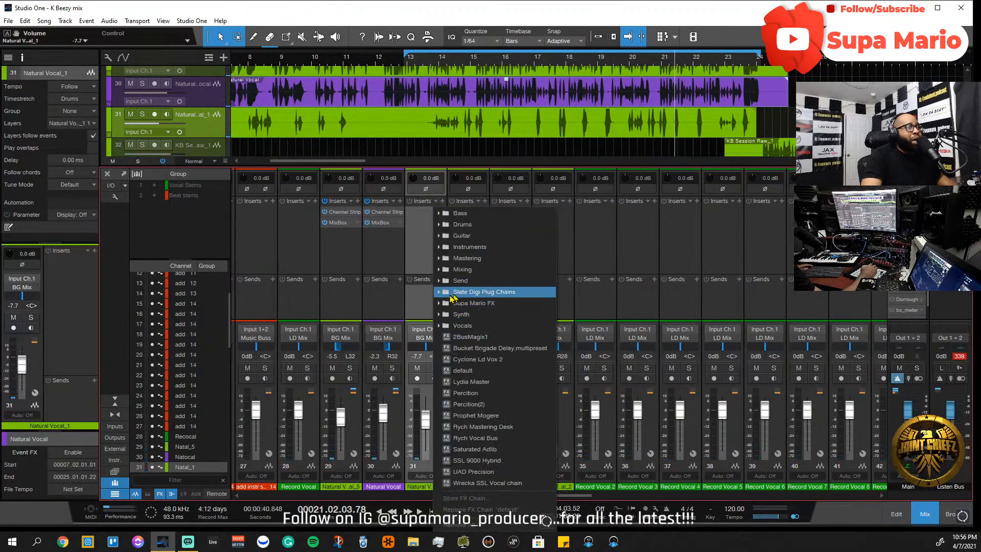
left_click(438, 304)
scroll(458, 313, "down", 3)
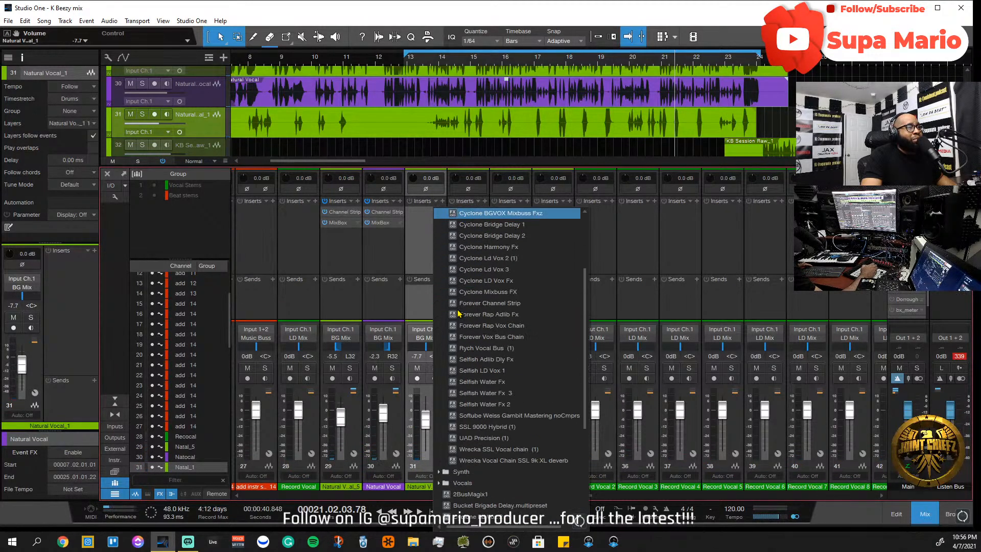
scroll(458, 313, "up", 3)
left_click(444, 306)
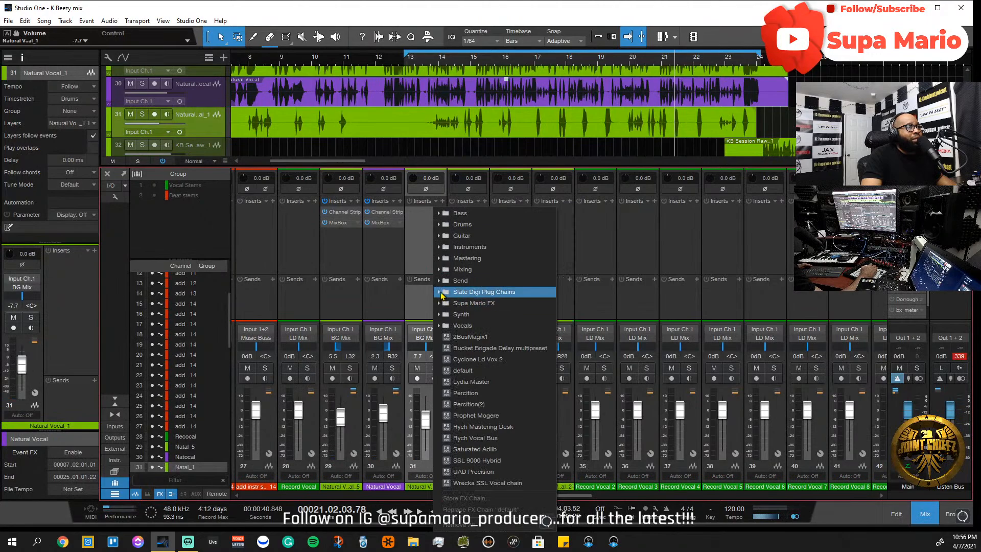
left_click(441, 293)
left_click(441, 294)
left_click(441, 293)
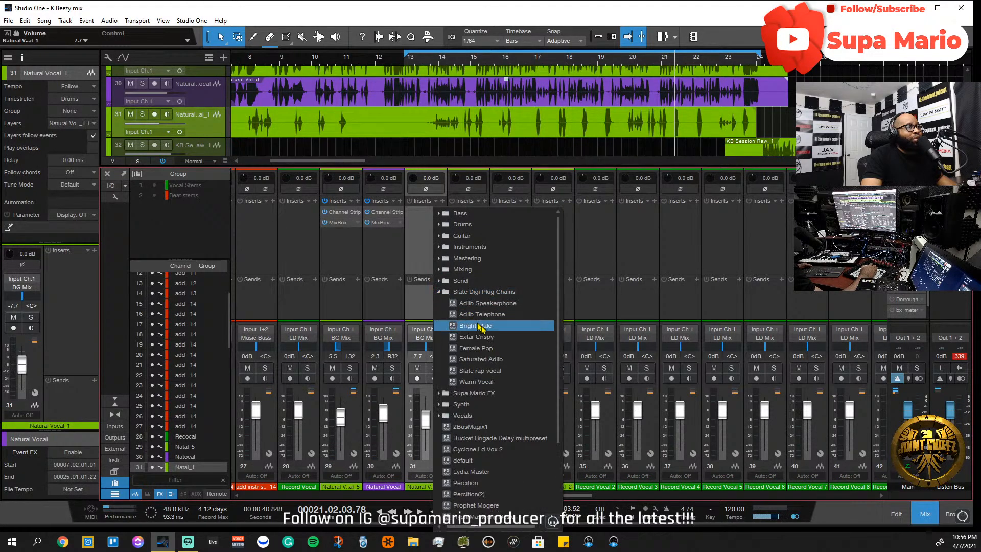
left_click(443, 291)
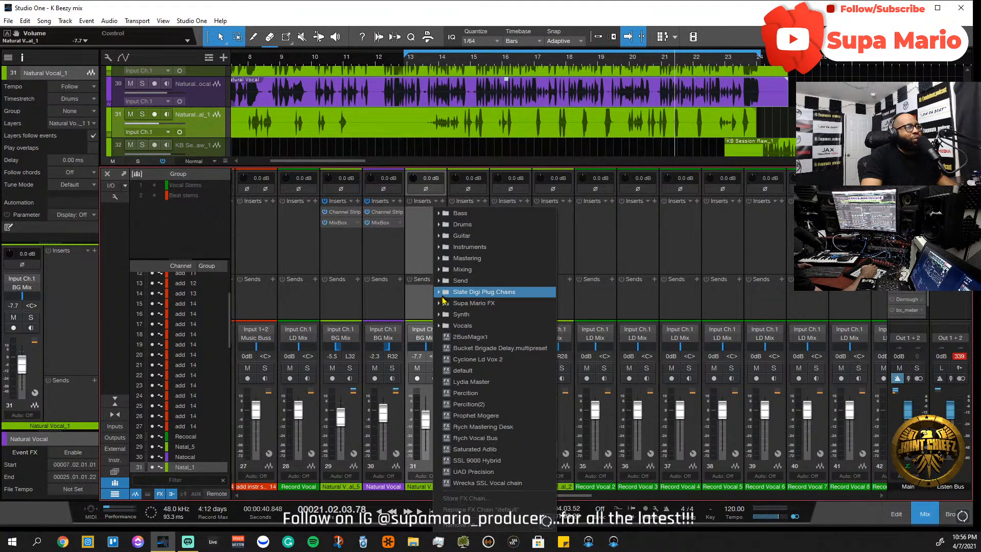
- Load the Forever Rap Adlib Fx chain from the Supa Mario FX folder onto Natural Vocal_1
left_click(446, 307)
scroll(511, 358, "down", 5)
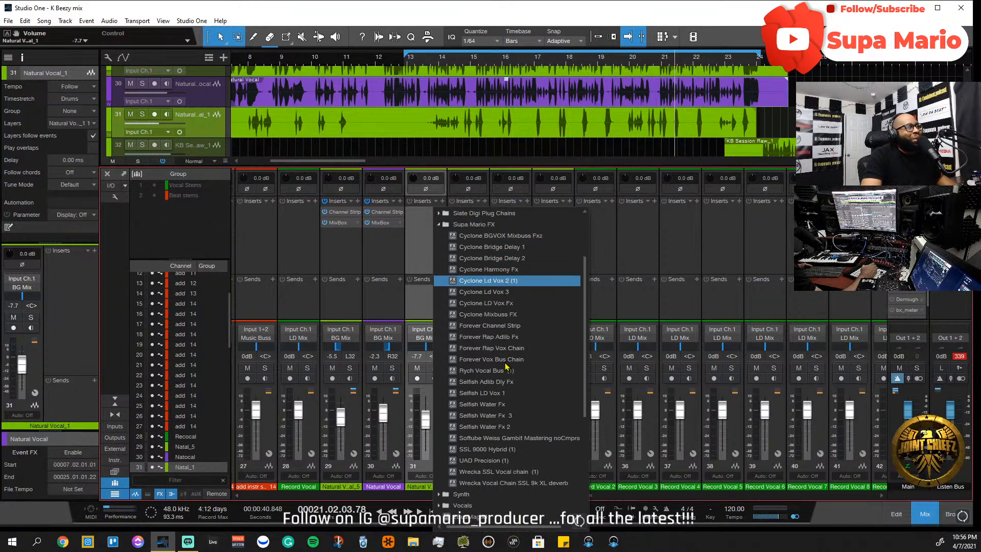
scroll(522, 375, "up", 2)
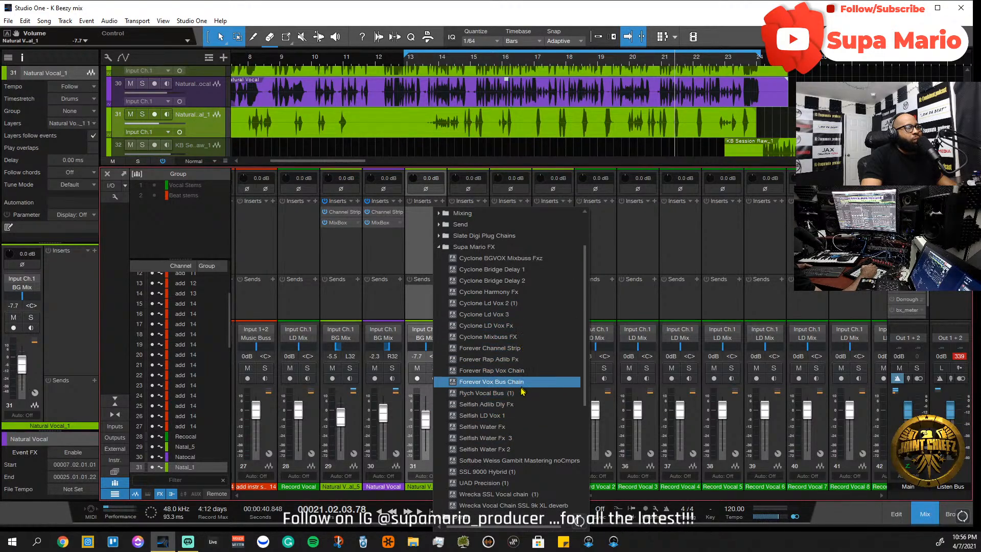
left_click(510, 359)
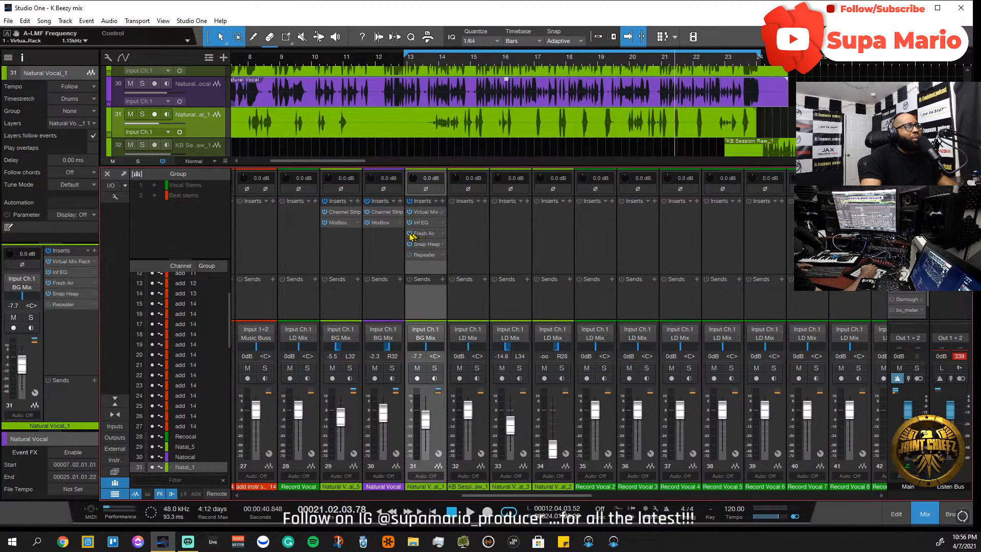
- Audition Natural Vocal_1 in solo from bar 13 and disable Serial Bus 2 with the Reverb in its Snap Heap plug-in
left_click(413, 69)
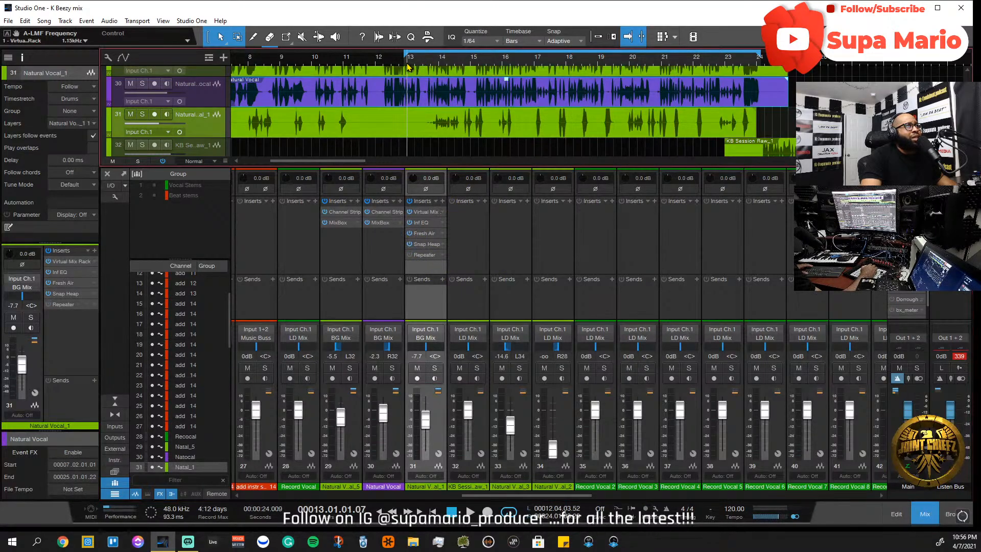
key("space")
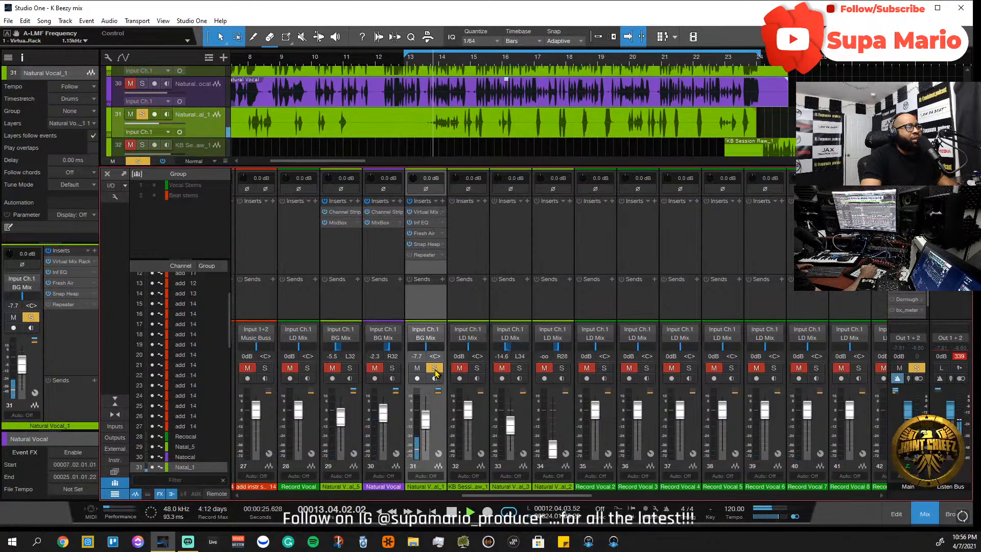
left_click(425, 245)
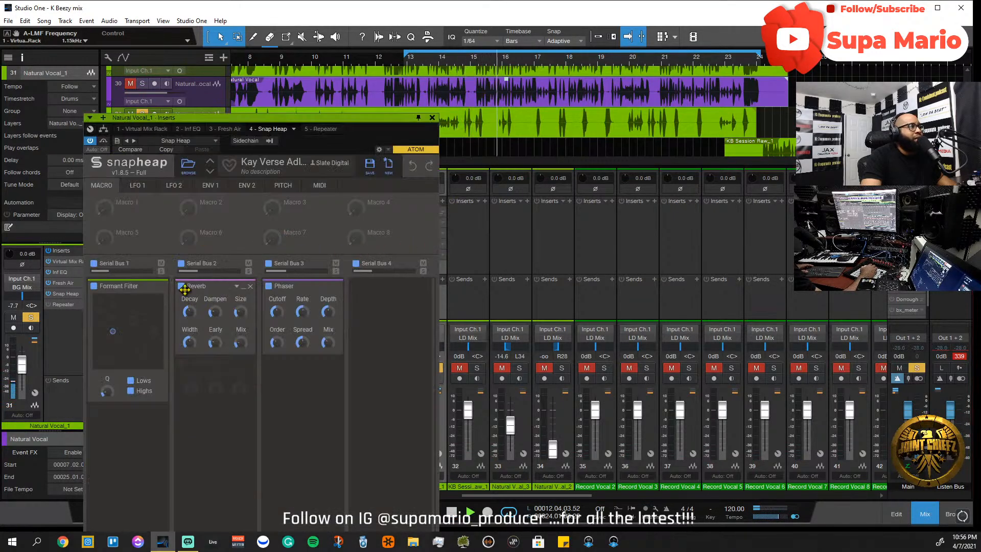
left_click(182, 264)
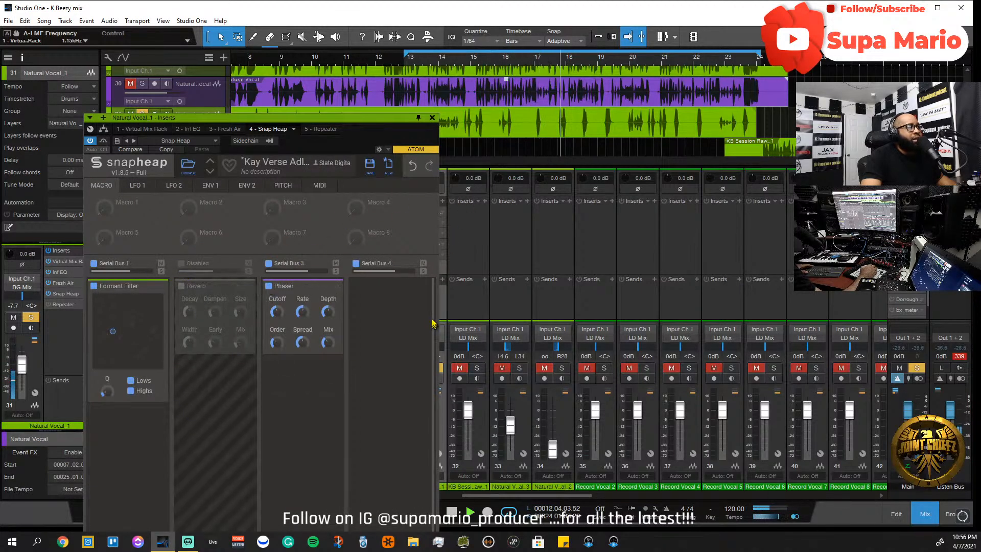
left_click(432, 118)
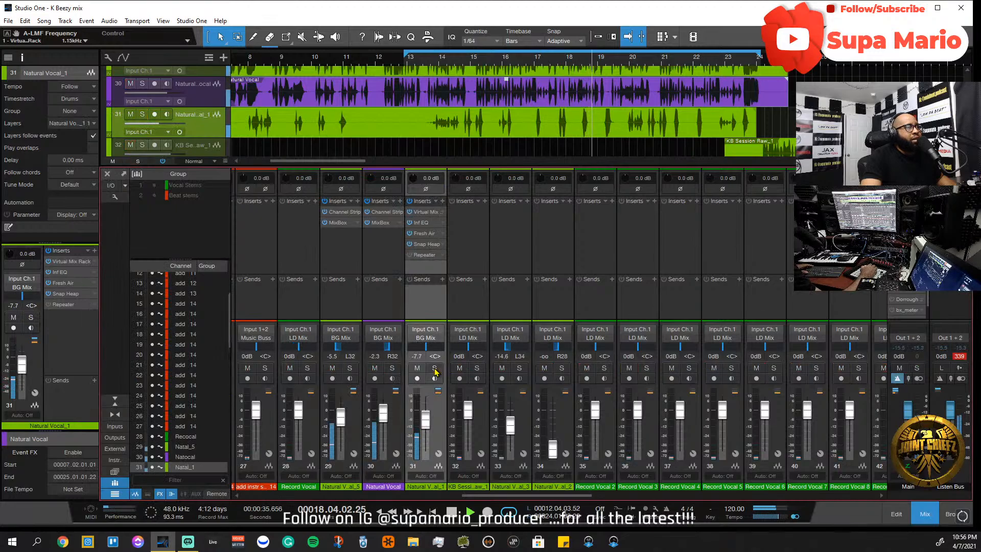
- Raise Natural Vocal_1 to -0.3 dB and load the Selfish Adlib Dly Fx chain from the Supa Mario FX folder onto it
left_click_drag(428, 428, 428, 418)
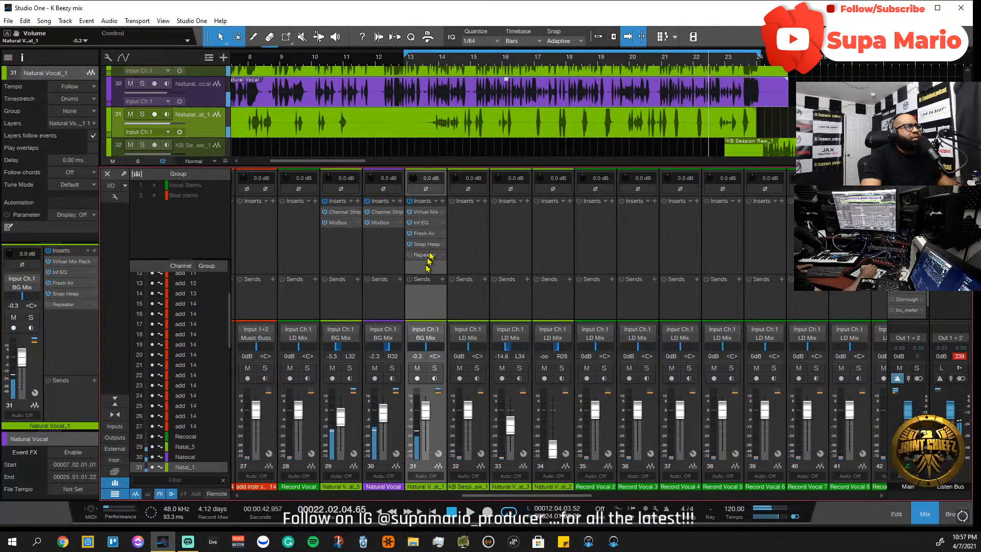
left_click(436, 202)
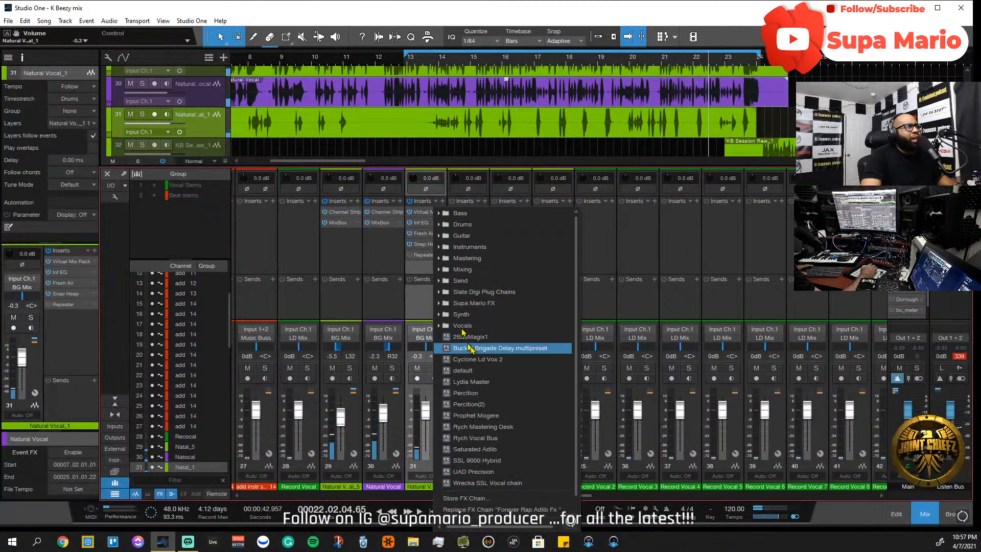
left_click(471, 292)
left_click(470, 292)
left_click(470, 303)
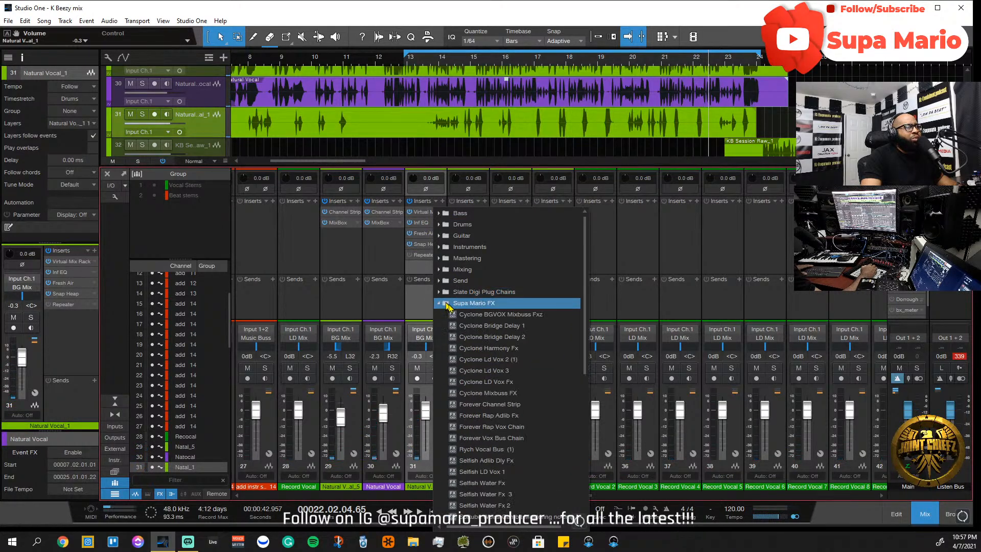
scroll(526, 402, "down", 1)
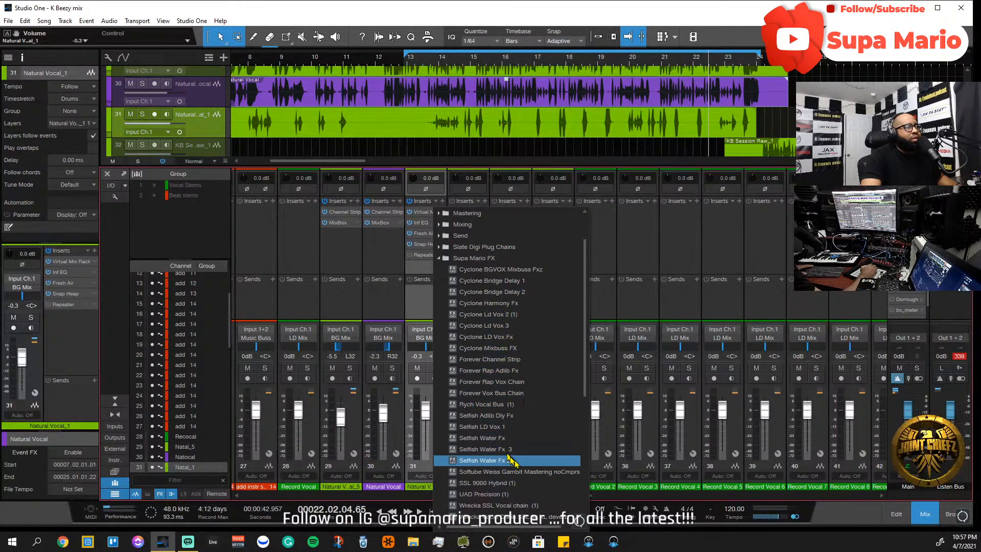
left_click(505, 415)
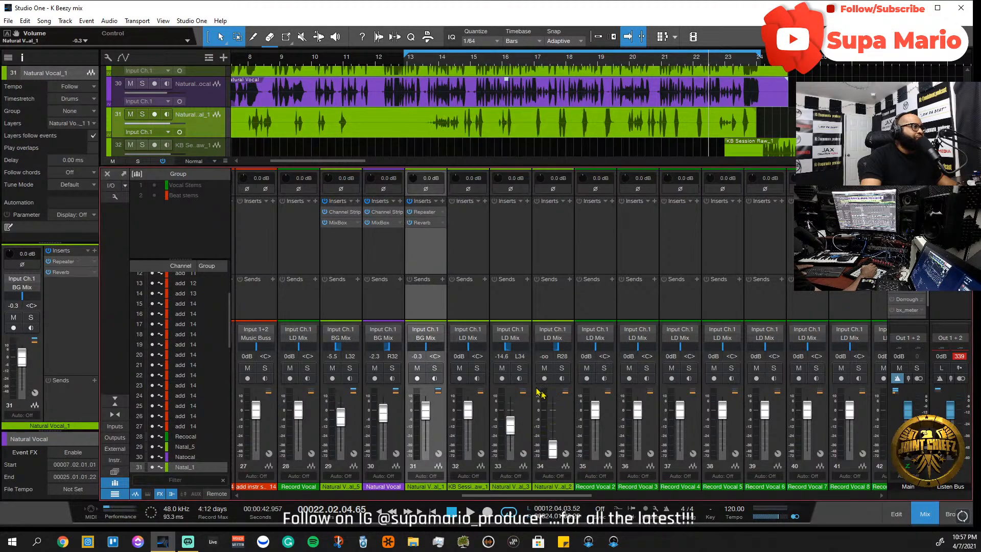
- Replace the effects on Natural Vocal_1 with the Extar Crispy chain from the Slate Digi Plug Chains folder
left_click(439, 202)
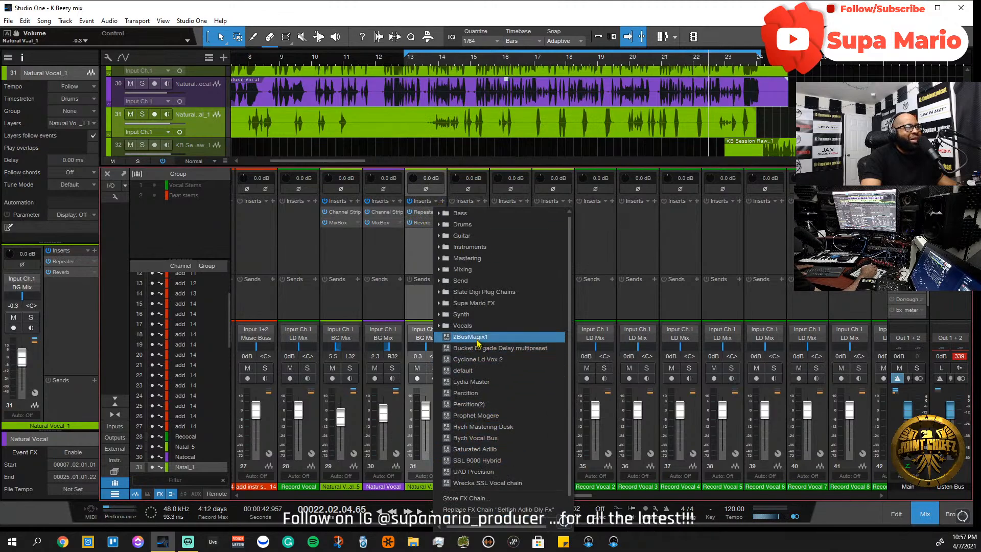
left_click(469, 291)
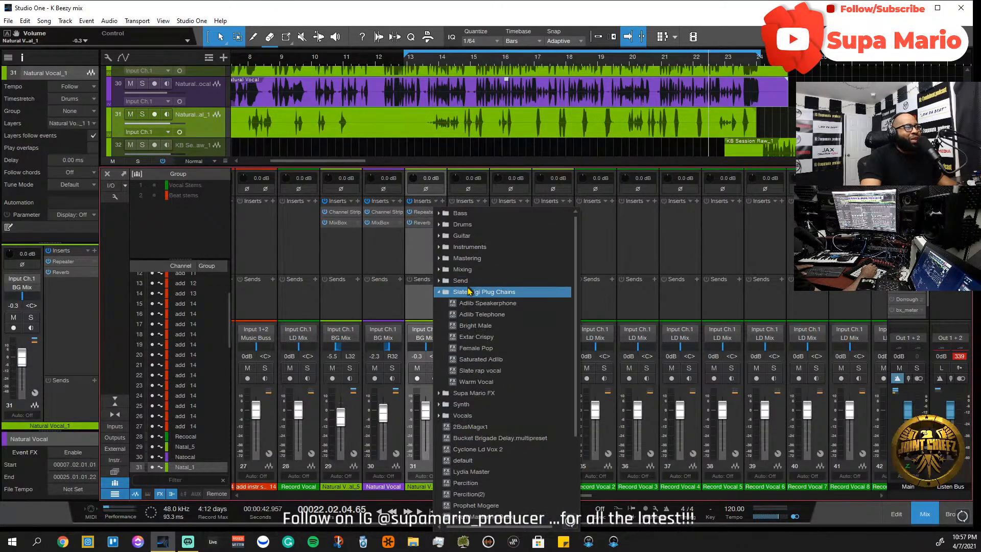
left_click(480, 337)
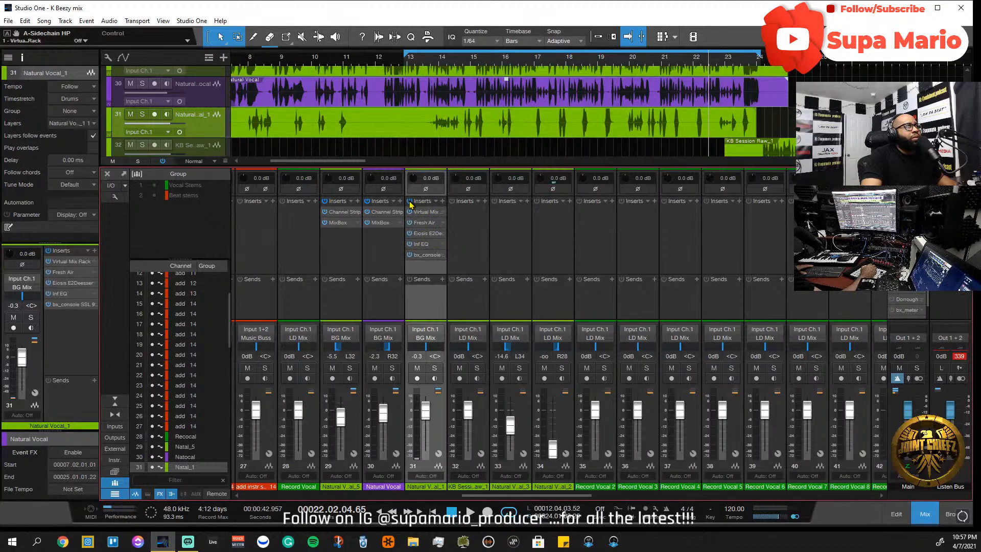
- Audition Natural Vocal_1 in solo from bar 13 and inspect its bx_console SSL 9000 J plug-in
left_click(396, 64)
left_click(434, 368)
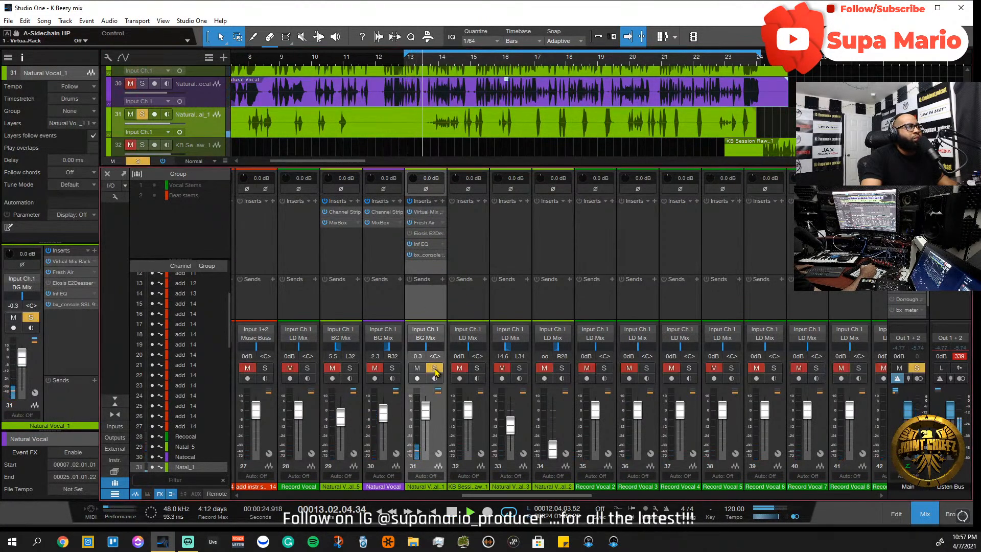
left_click(414, 255)
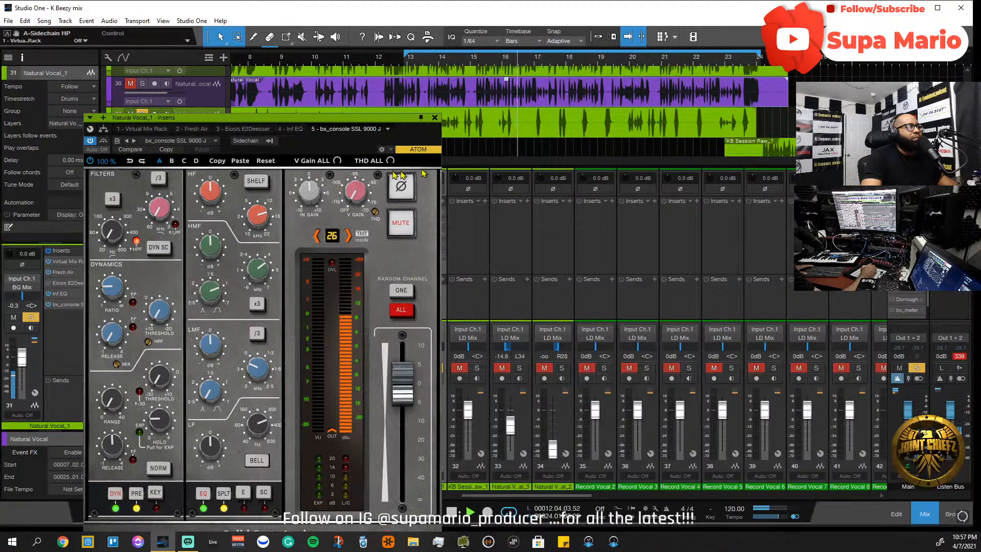
left_click_drag(348, 119, 766, 109)
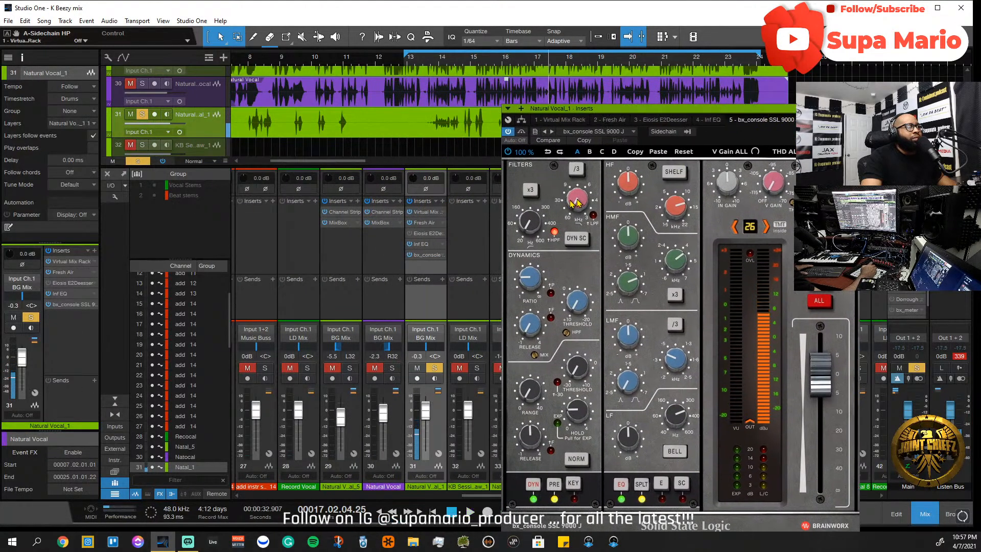
- Load the Adlib Speakerphone chain from Slate Digi Plug Chains onto Natural Vocal_1 and enable its Virtual Mix Rack while playing from bar 13
left_click(438, 201)
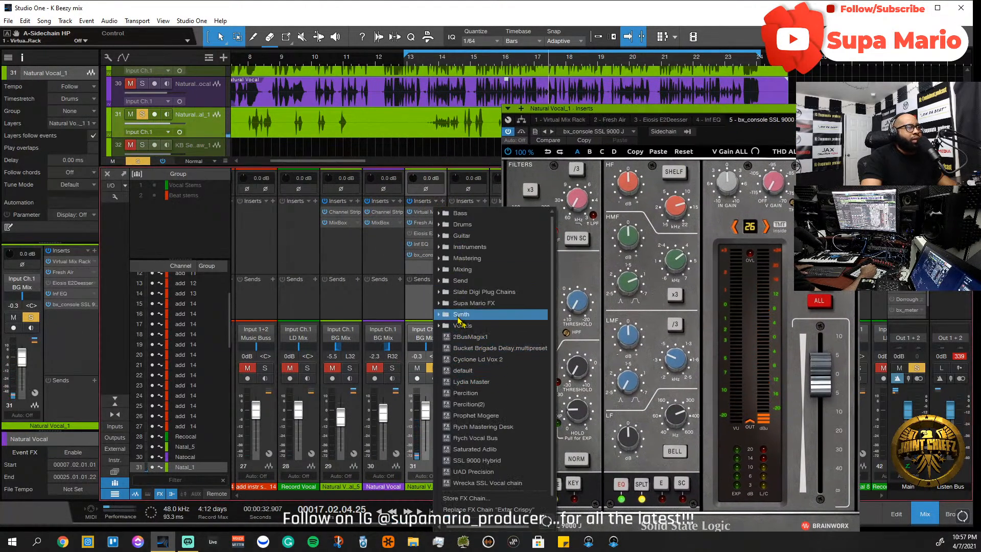
left_click(439, 293)
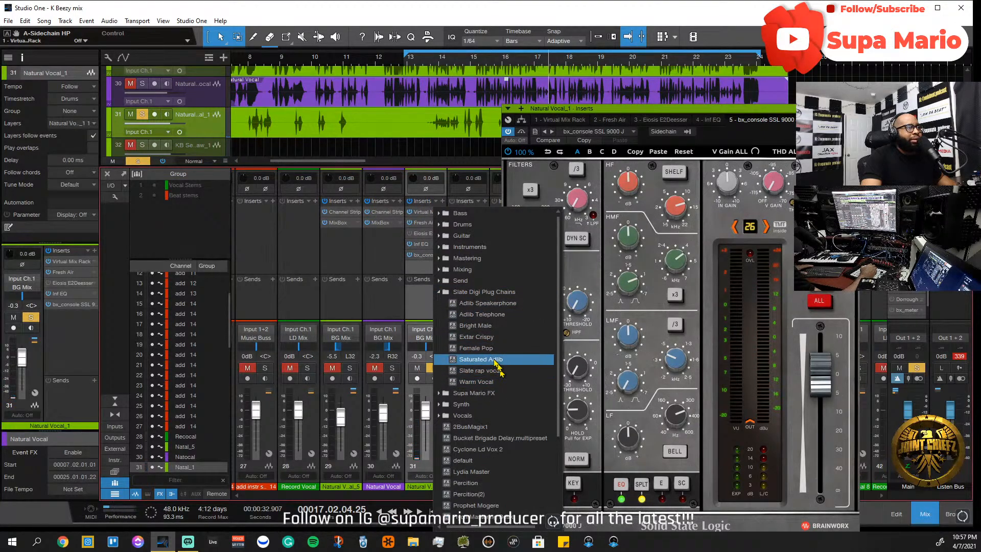
left_click(503, 305)
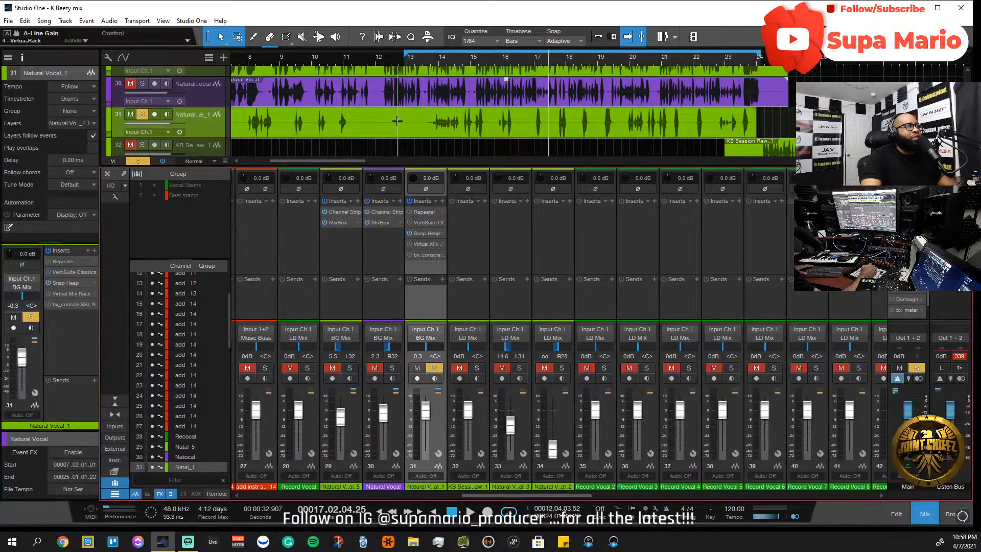
left_click(399, 59)
key("space")
left_click(409, 244)
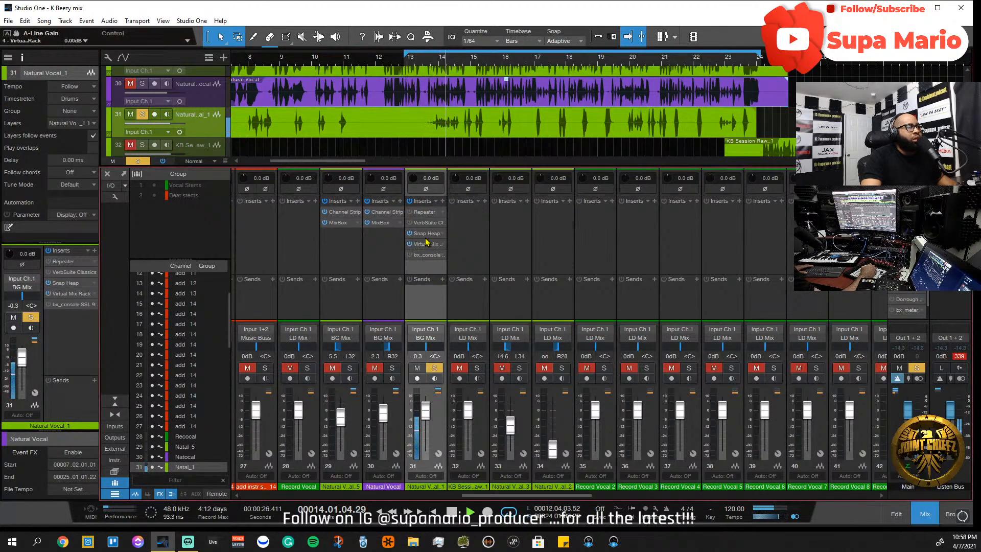
- Open Snap Heap on Natural Vocal_1, take the track out of solo and lower its volume to -2.4 dB
left_click(425, 234)
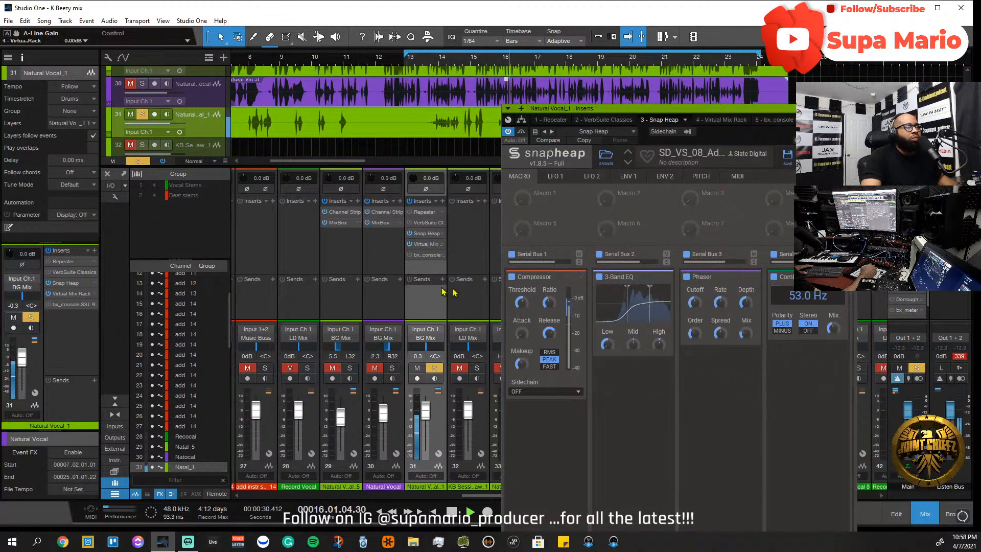
left_click(435, 369)
left_click_drag(427, 417, 427, 420)
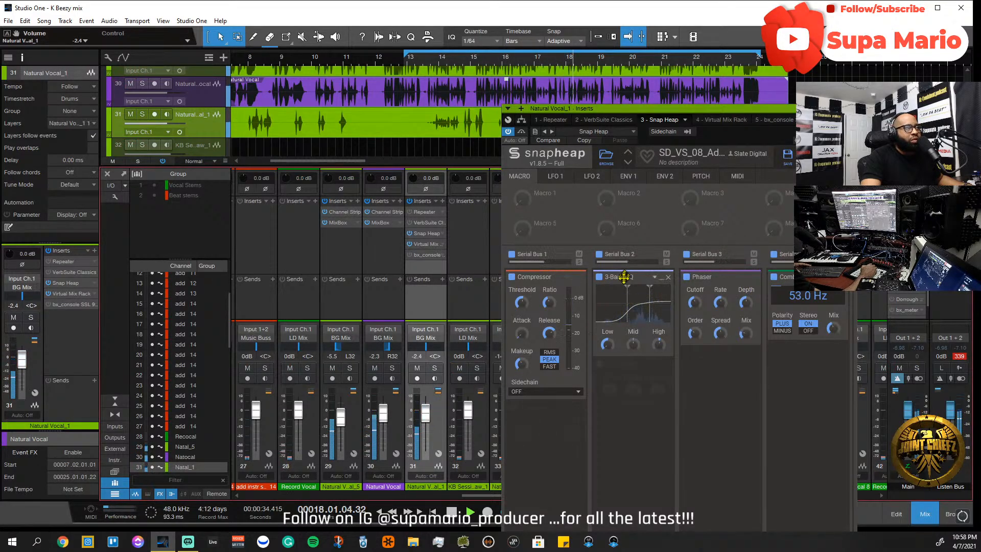
- Compare the vocal in the mix with Snap Heap's Phaser and Comb Filter buses disabled and re-enabled
left_click(688, 255)
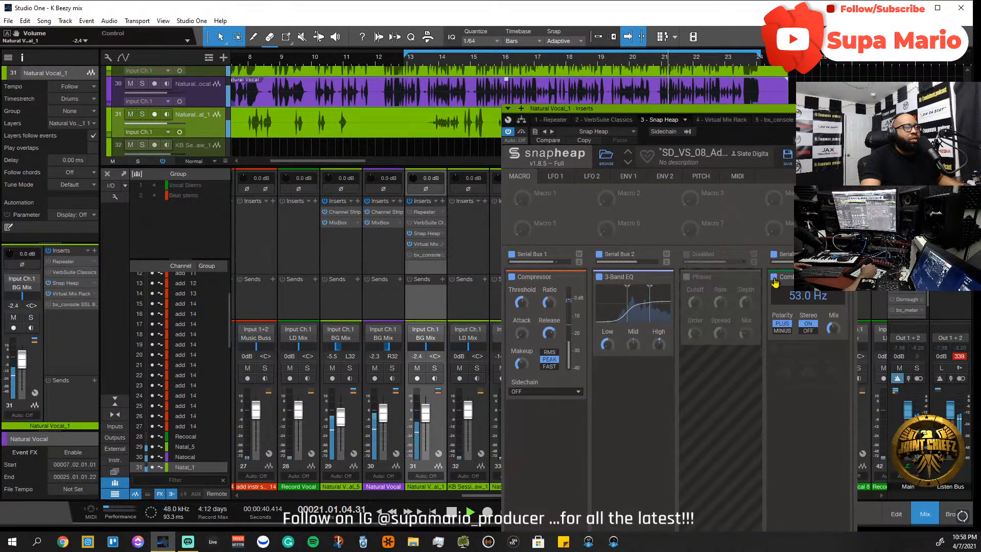
left_click(775, 254)
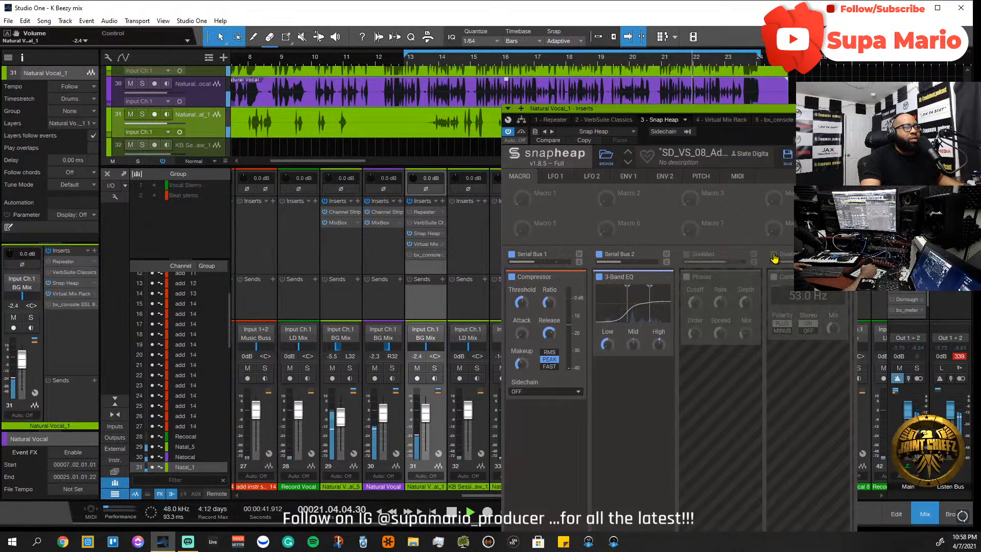
left_click(685, 255)
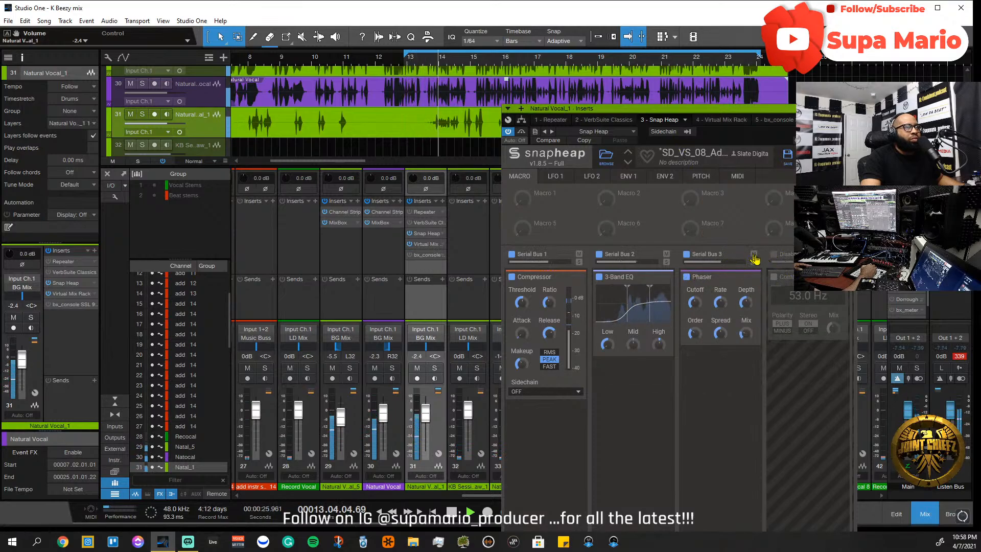
left_click(775, 254)
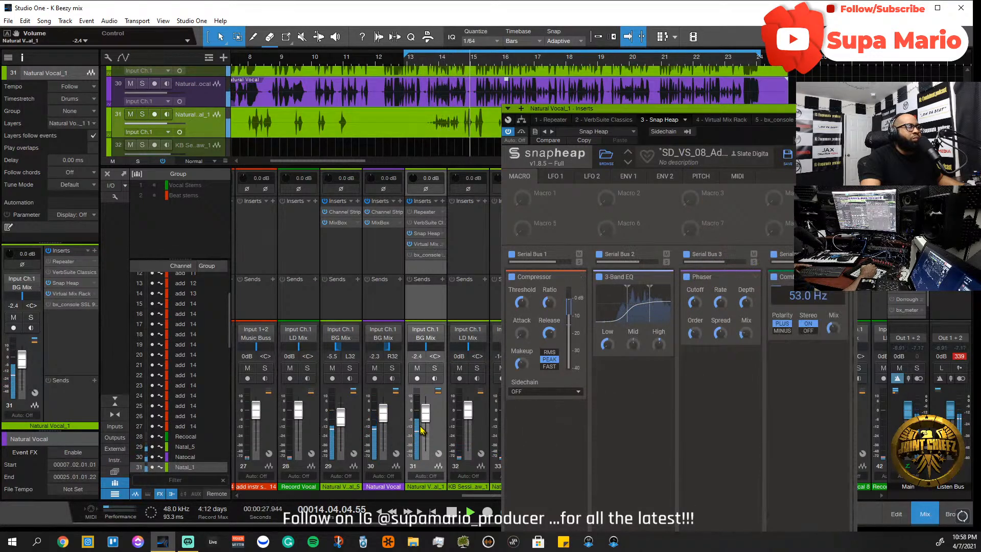
- Lower the volume of Natural Vocal_1 to -3.9 dB and compare the sound with Snap Heap's Phaser bypassed and active
left_click_drag(427, 418, 428, 423)
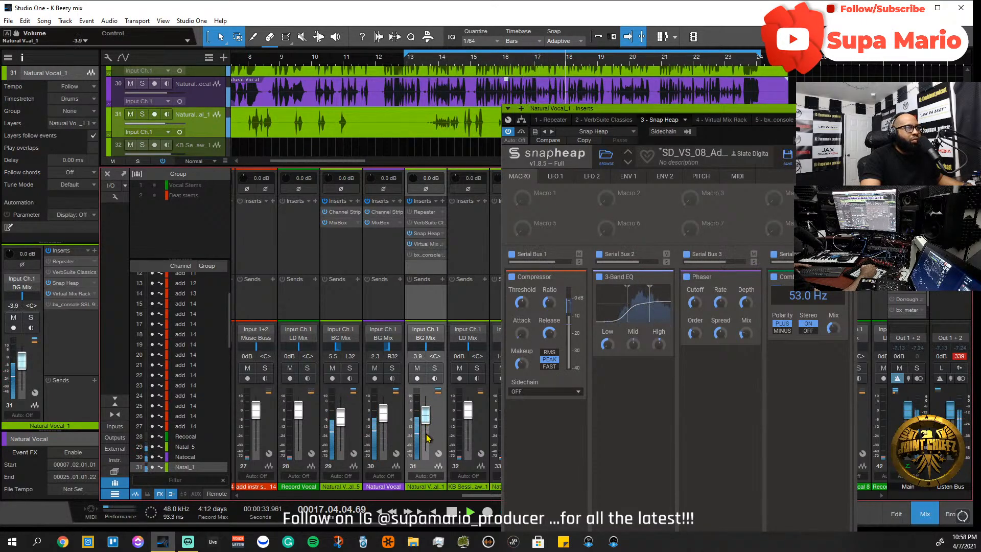
left_click(687, 277)
left_click(686, 277)
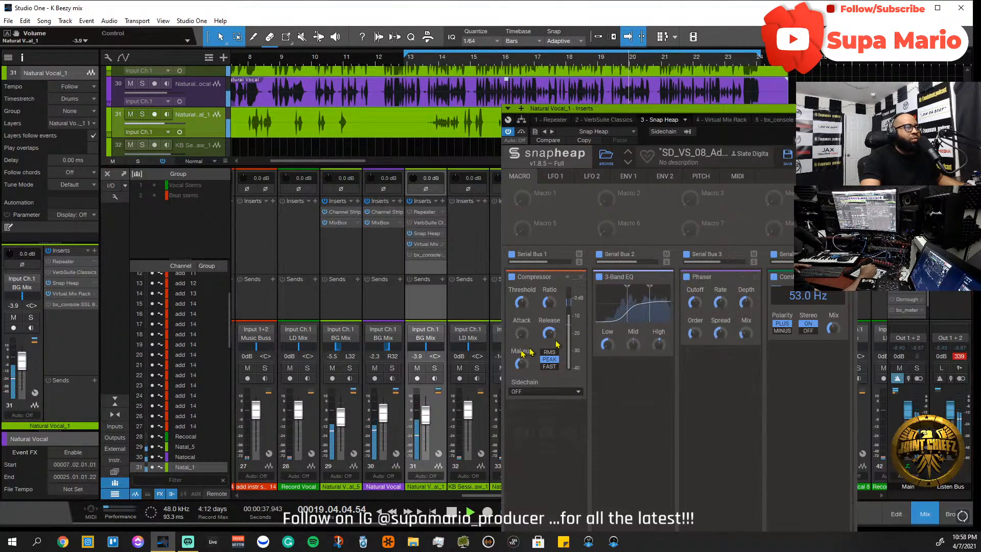
- Solo Natural Vocal_1 and disable Snap Heap's Comb Filter bus and Serial Bus 3 with the Phaser
left_click(435, 368)
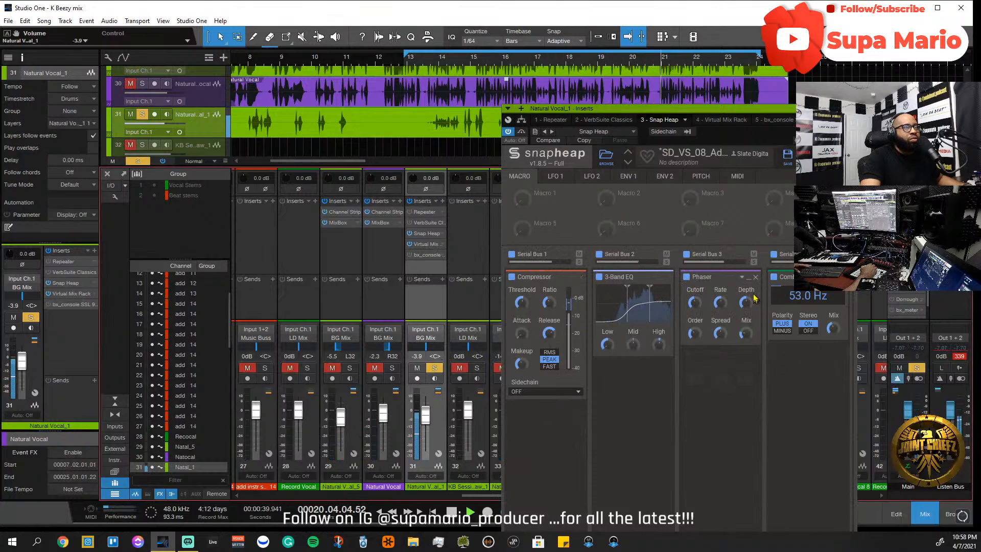
left_click(774, 255)
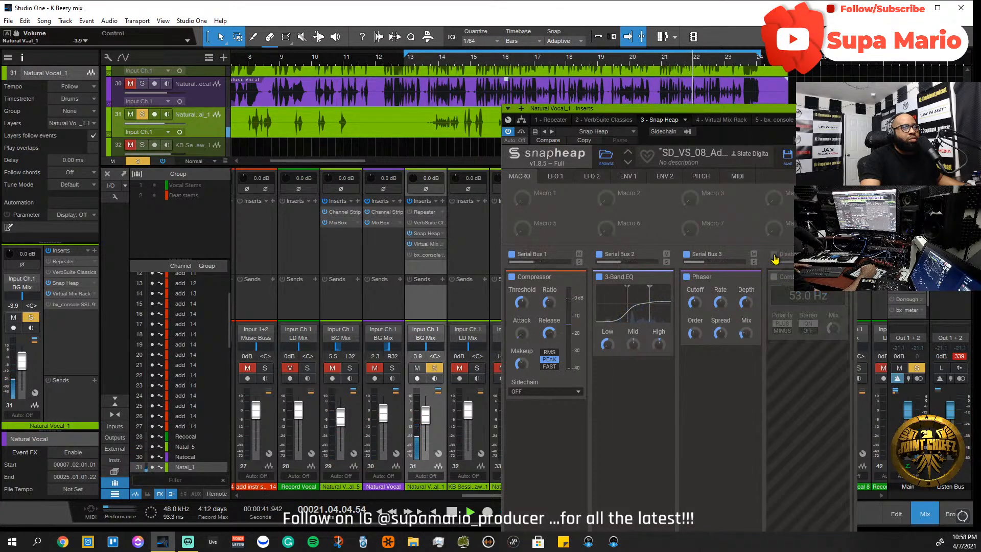
left_click(685, 256)
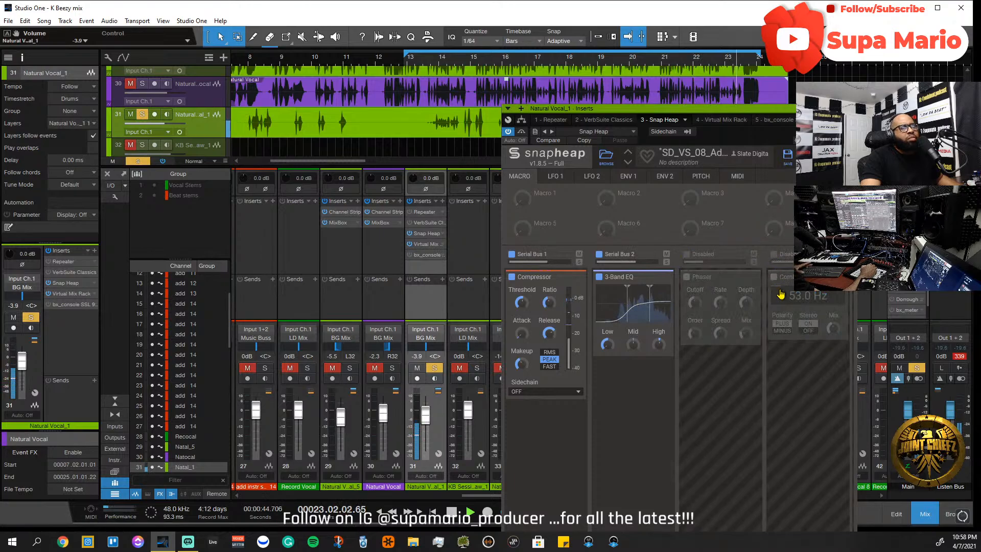
- Re-enable the Comb Filter bus in Snap Heap and try the Minus polarity before returning it to Plus
left_click(777, 278)
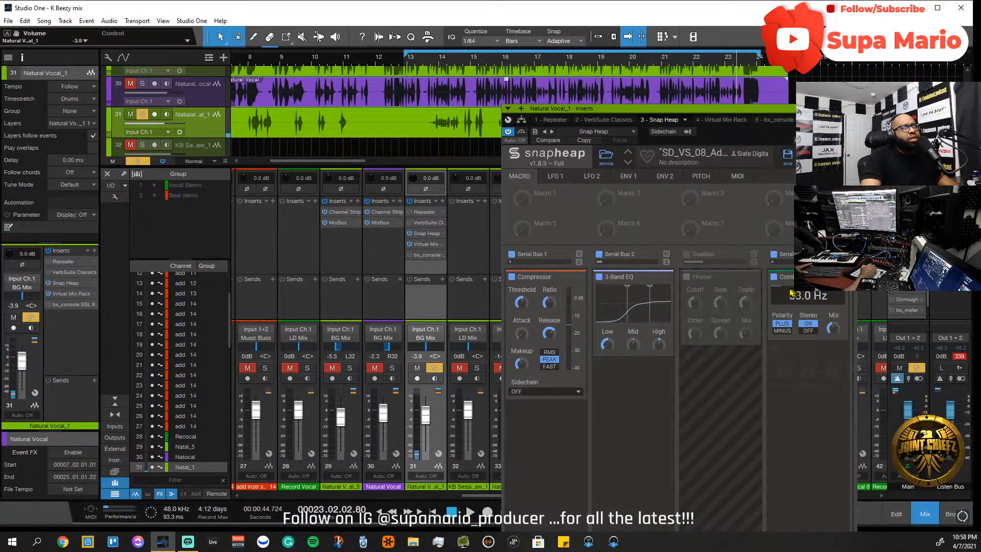
left_click(782, 331)
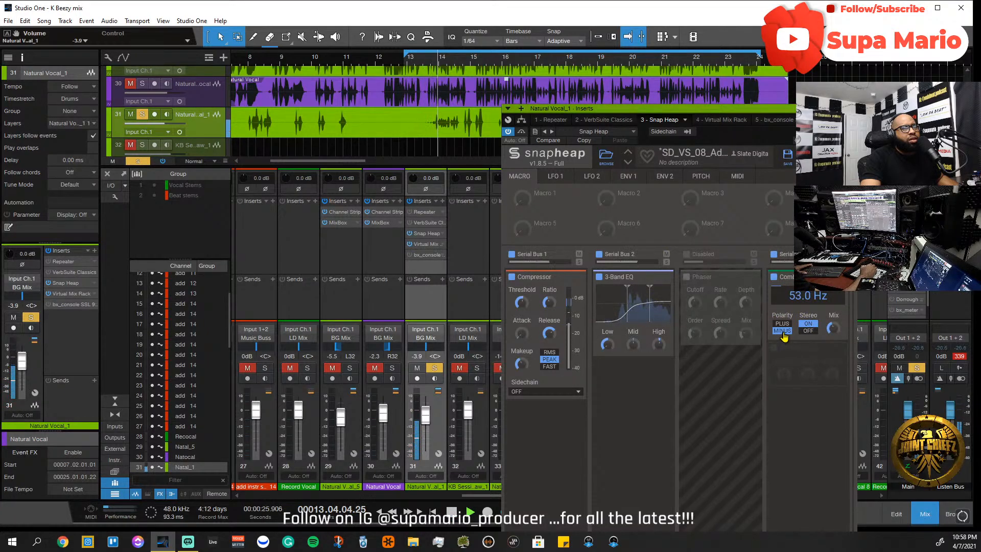
left_click(783, 330)
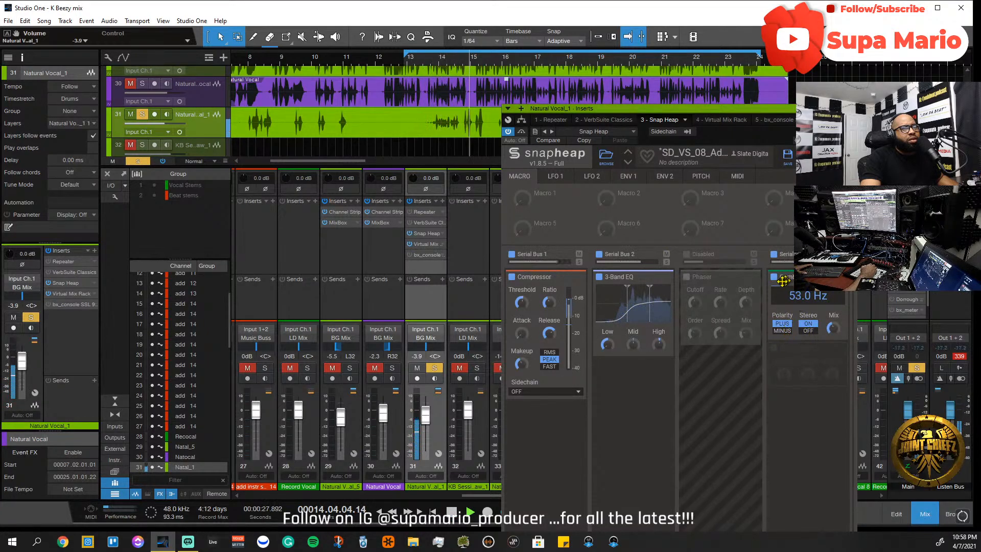
- Add a Filter module beneath the Comb Filter in Snap Heap and set it to high-pass
left_click(808, 370)
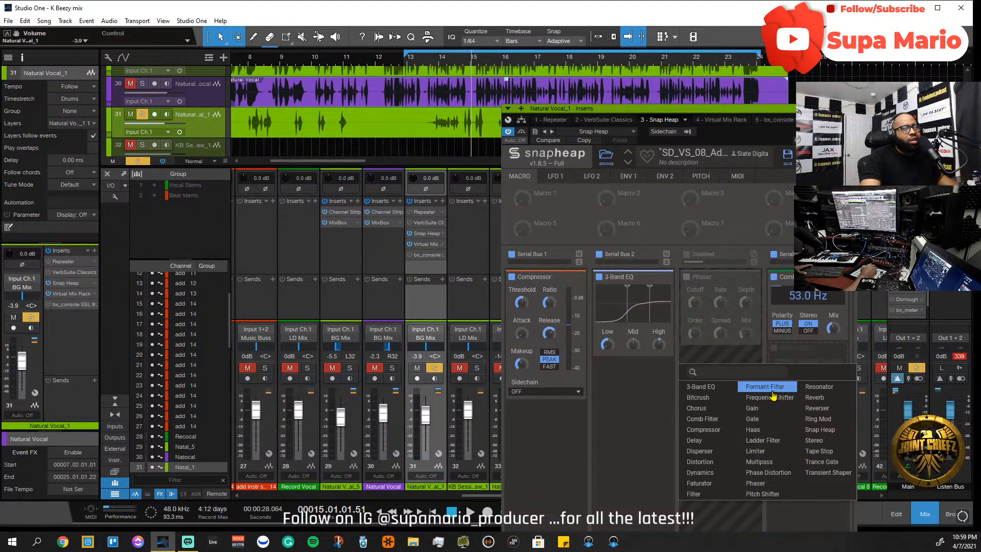
left_click(693, 494)
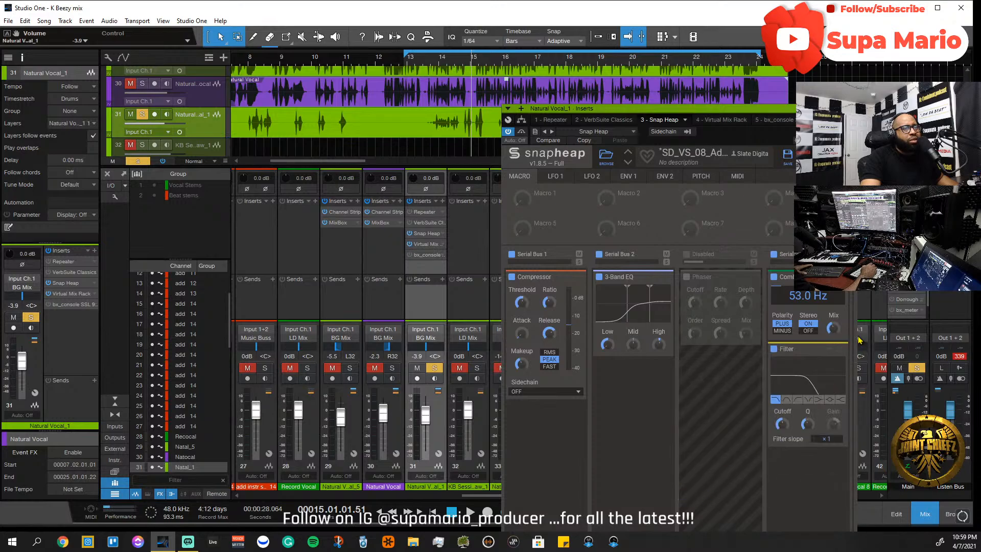
left_click(796, 400)
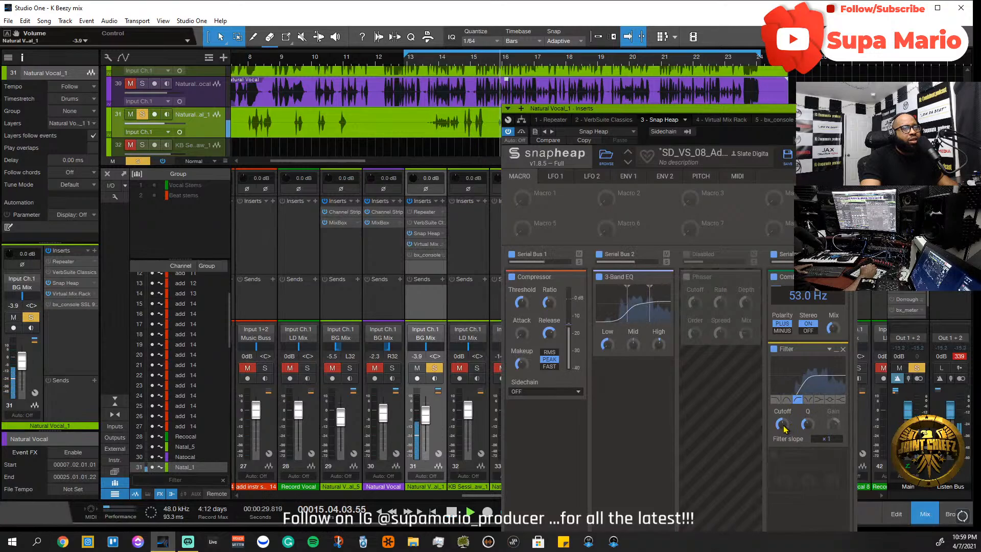
- Bypass the Comb Filter and shape the new high-pass Filter with a resonant peak using its Cutoff and Q
left_click(774, 277)
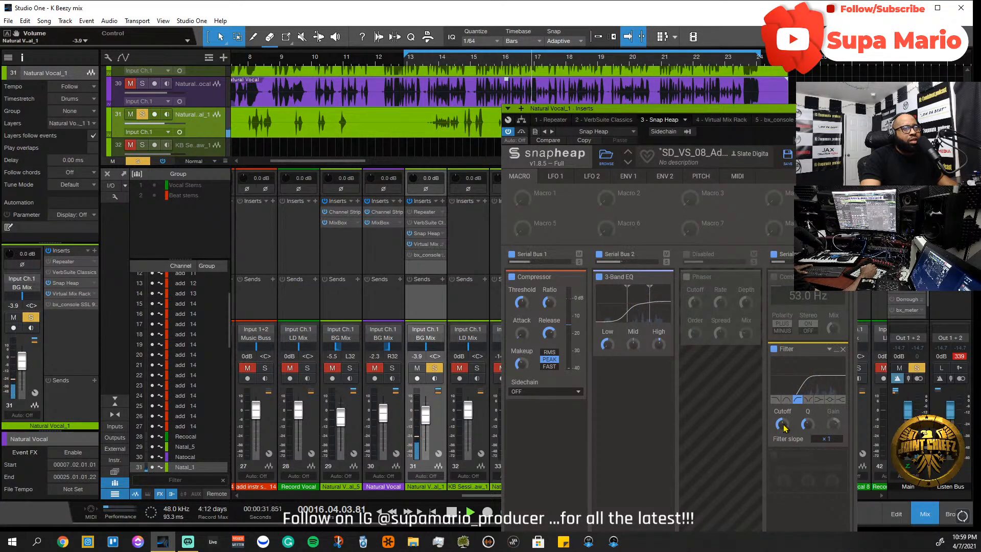
left_click_drag(784, 426, 807, 422)
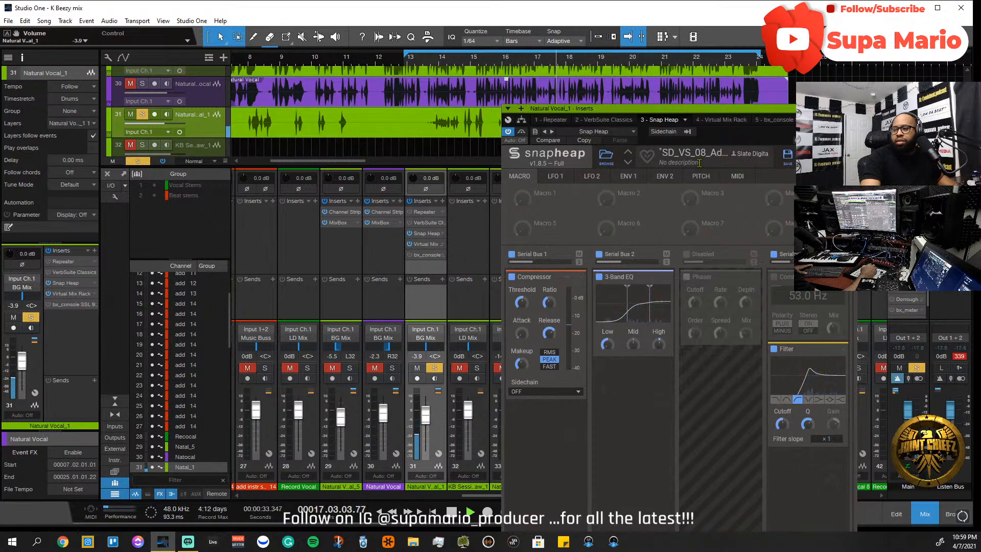
left_click_drag(715, 112, 798, 83)
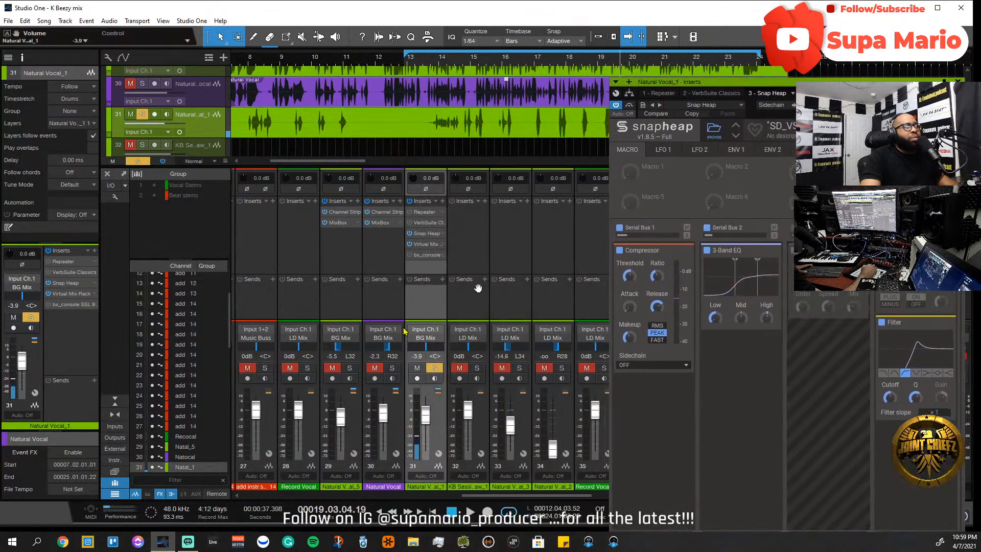
- Take Natural Vocal_1 out of solo, close its Snap Heap editor and raise its volume to -2.5 dB against the full mix
left_click(431, 370)
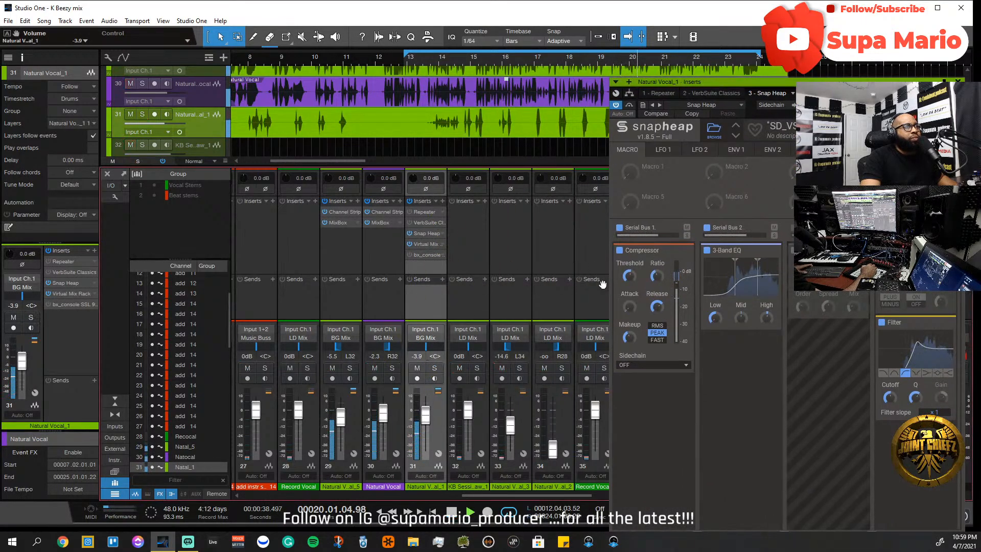
left_click_drag(426, 416, 427, 413)
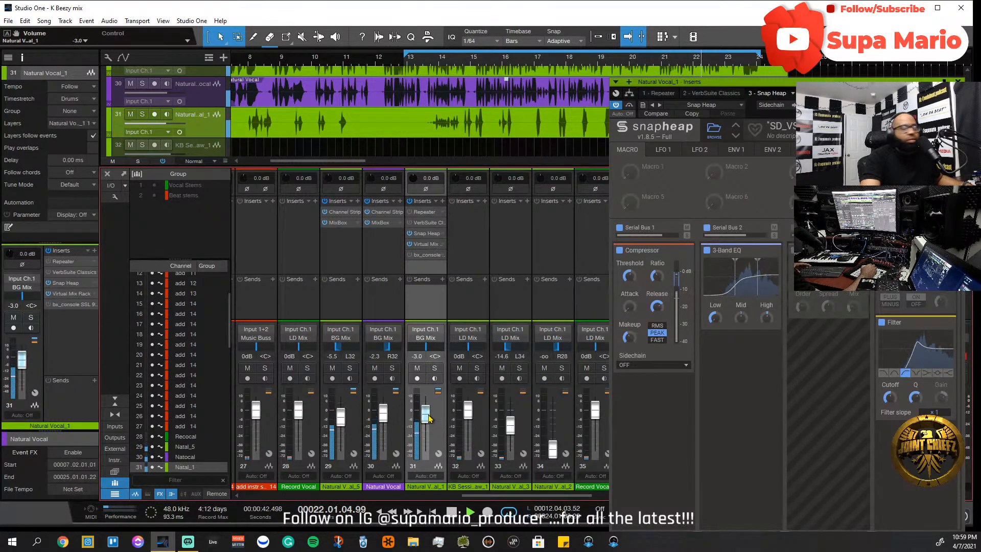
left_click_drag(428, 422, 430, 417)
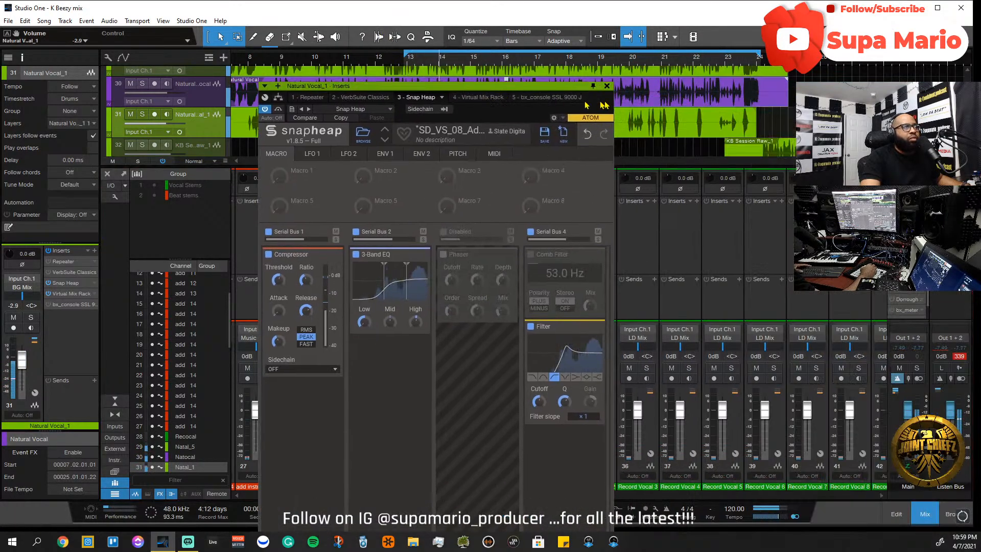
left_click(613, 81)
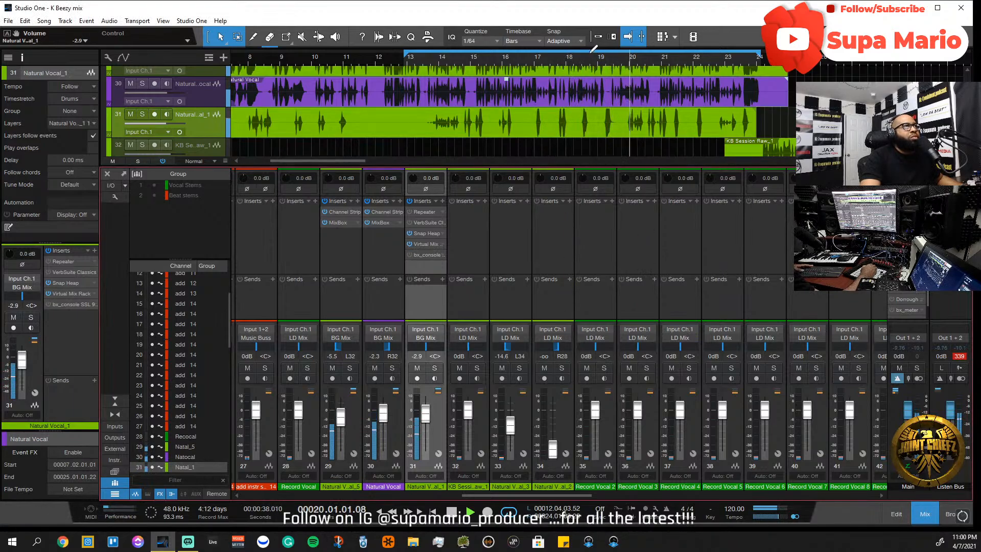
scroll(584, 58, "down", 4)
key("space")
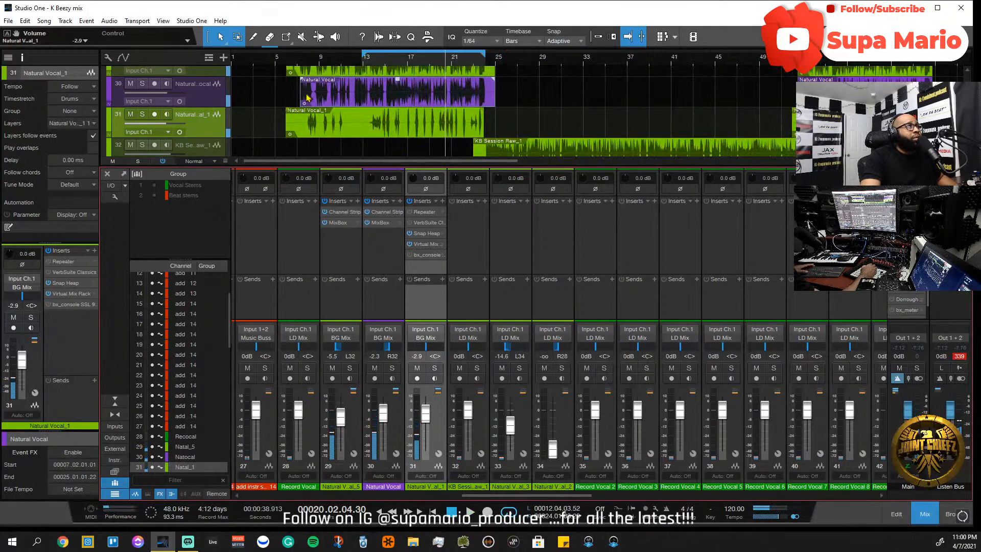
left_click(292, 61)
key("space")
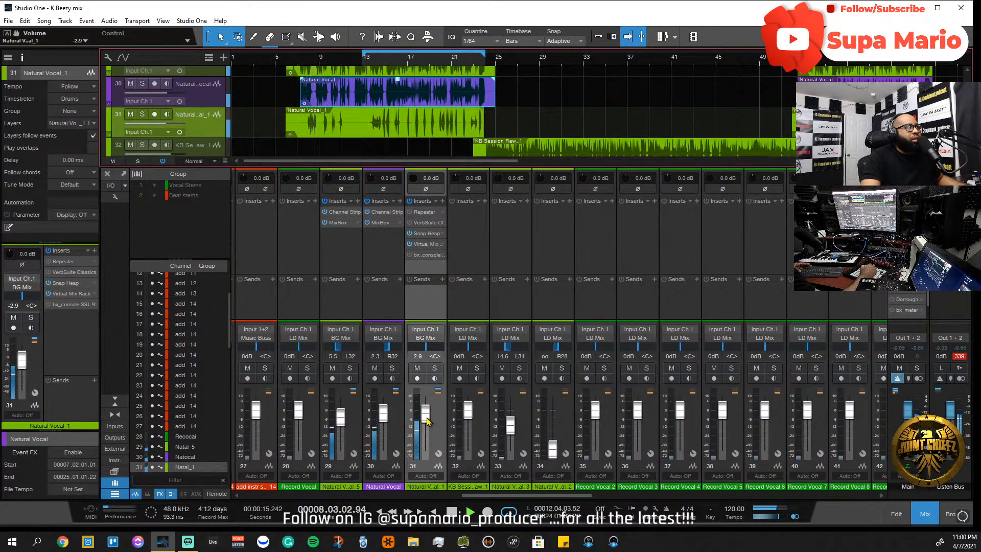
left_click_drag(428, 420, 428, 414)
- Set the FG-116 Modern output in Natural Vocal_1's Virtual Mix Rack to -8.64 dB, checking it soloed and in the full mix
left_click(435, 369)
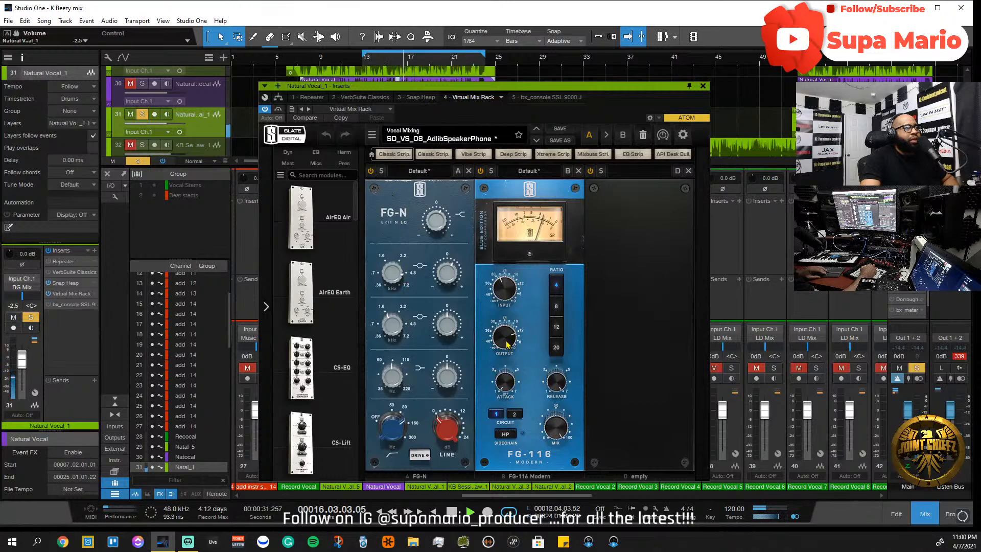
left_click_drag(507, 346, 508, 342)
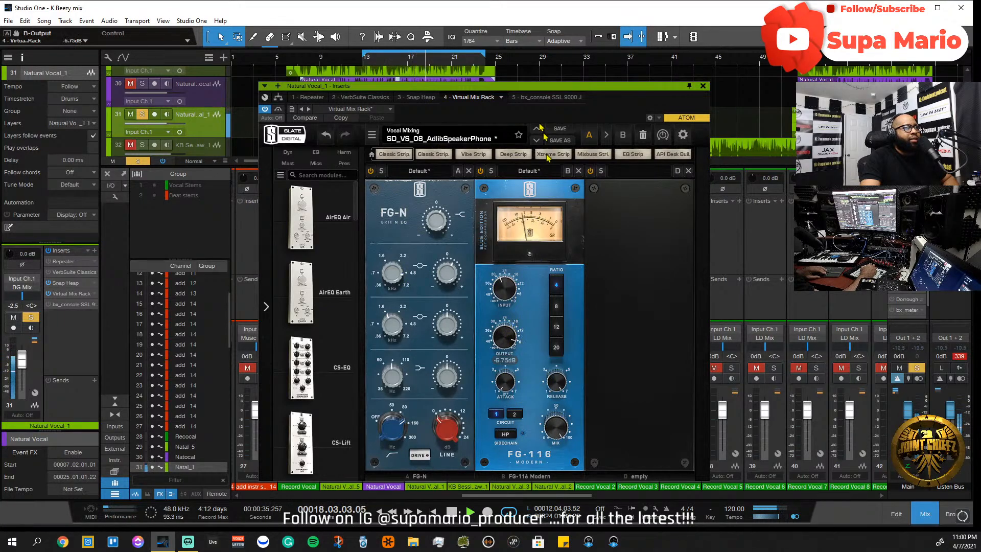
left_click_drag(516, 86, 719, 79)
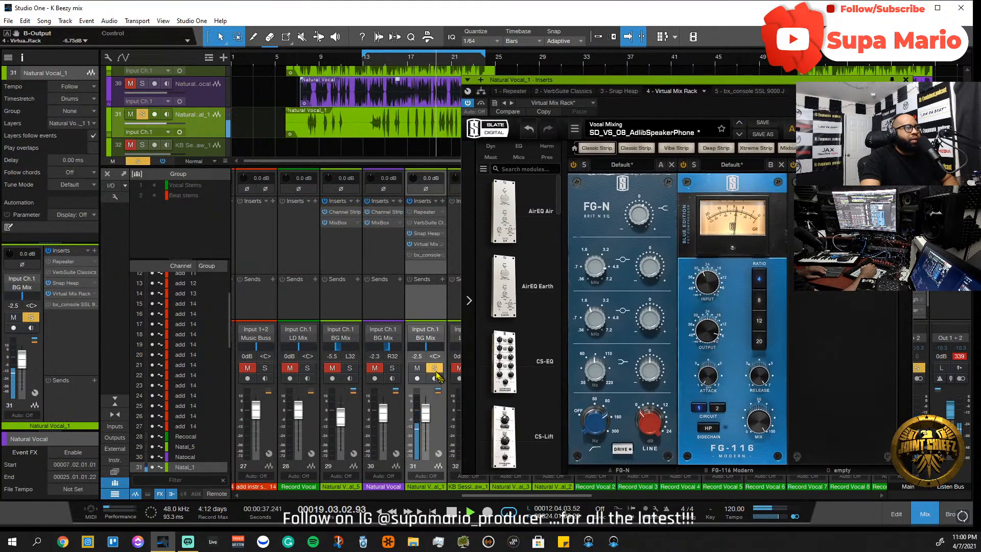
key("s")
left_click_drag(712, 338, 711, 342)
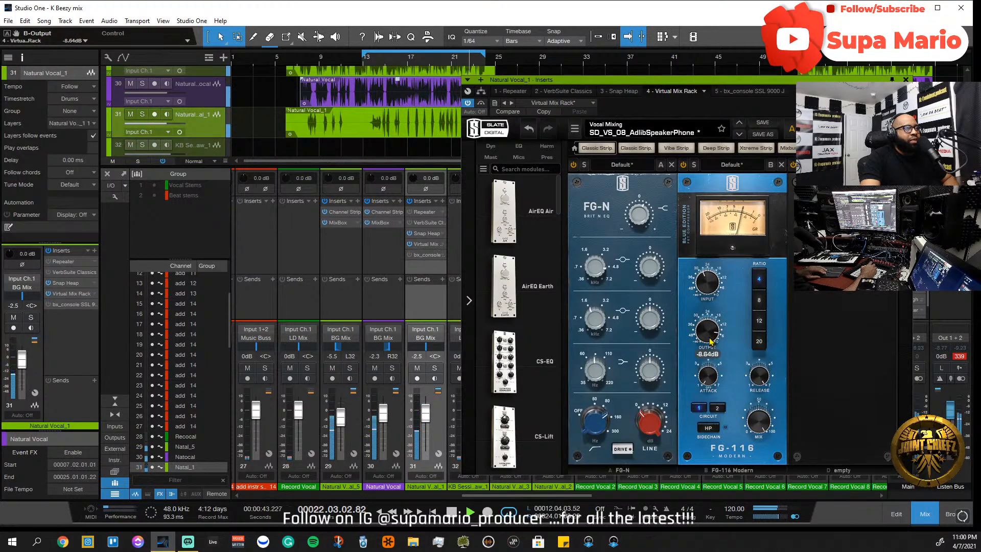
key("space")
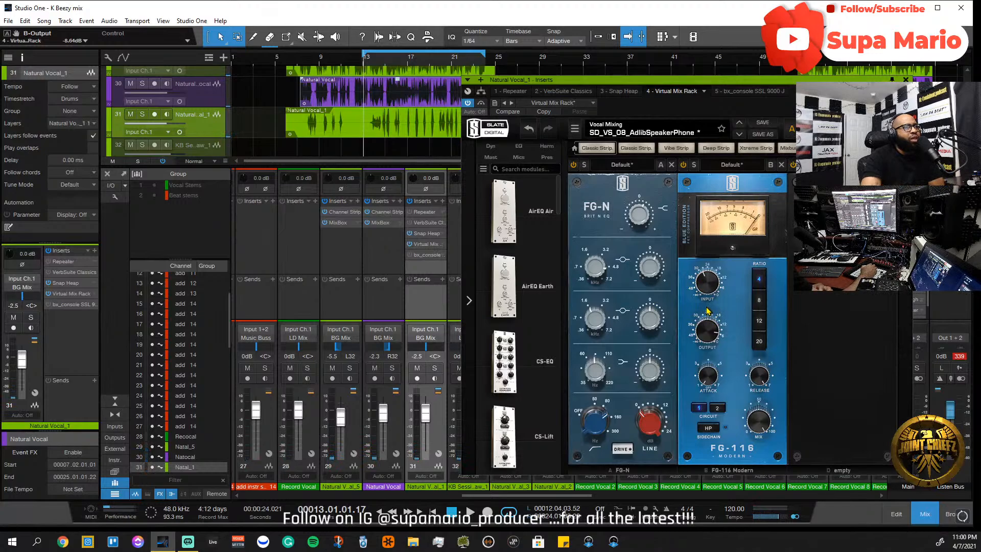
left_click(906, 80)
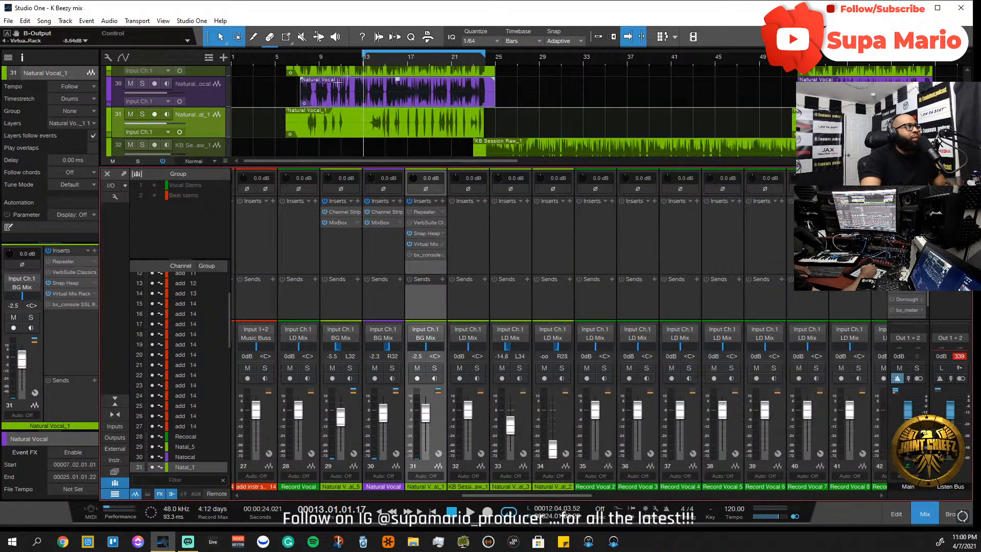
- Play the mix from bar 13 and set Natural Vocal_1's volume to -5.3 dB
key("space")
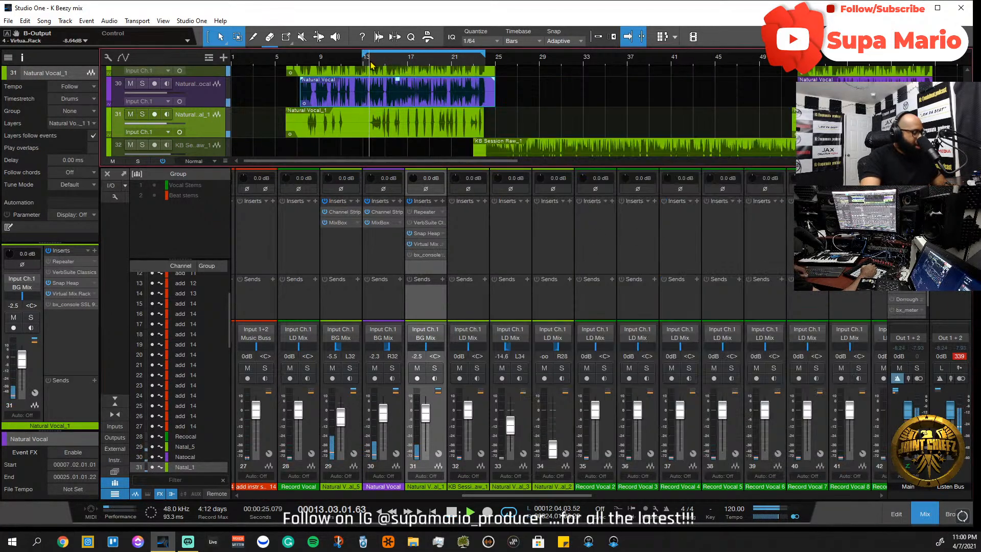
scroll(425, 424, "down", 3)
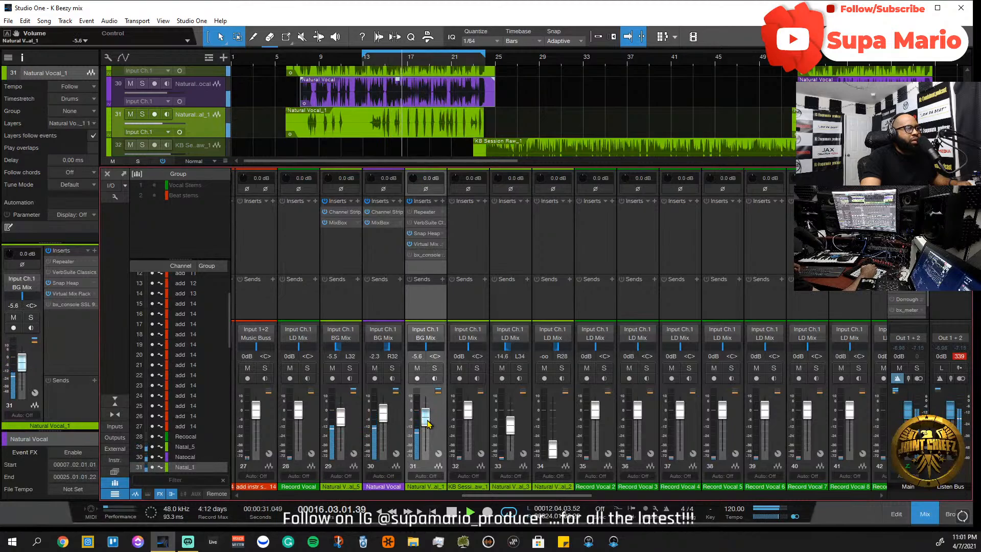
scroll(425, 426, "up", 1)
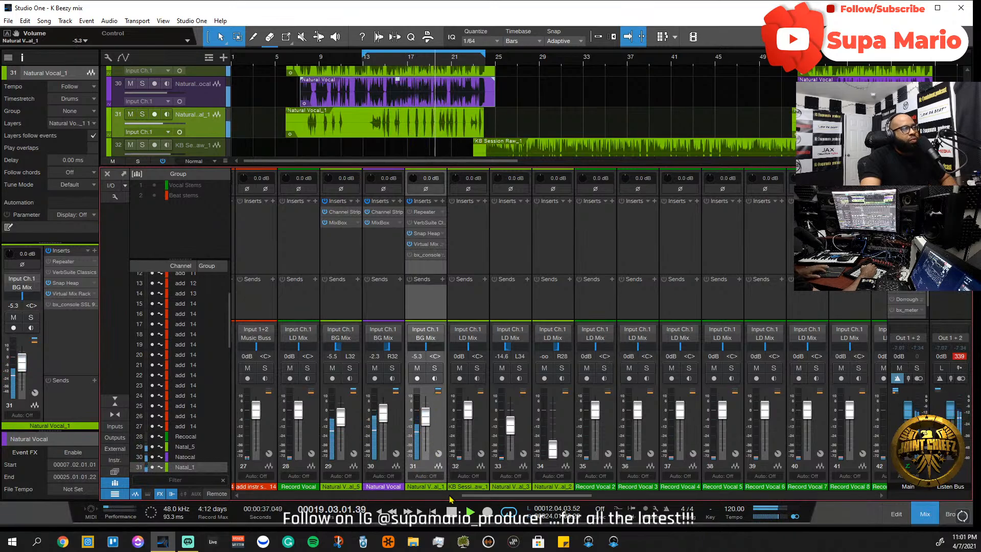
mouse_move(475, 495)
left_mouse_down()
mouse_move(577, 492)
mouse_move(440, 513)
mouse_move(465, 503)
left_mouse_up()
key("space")
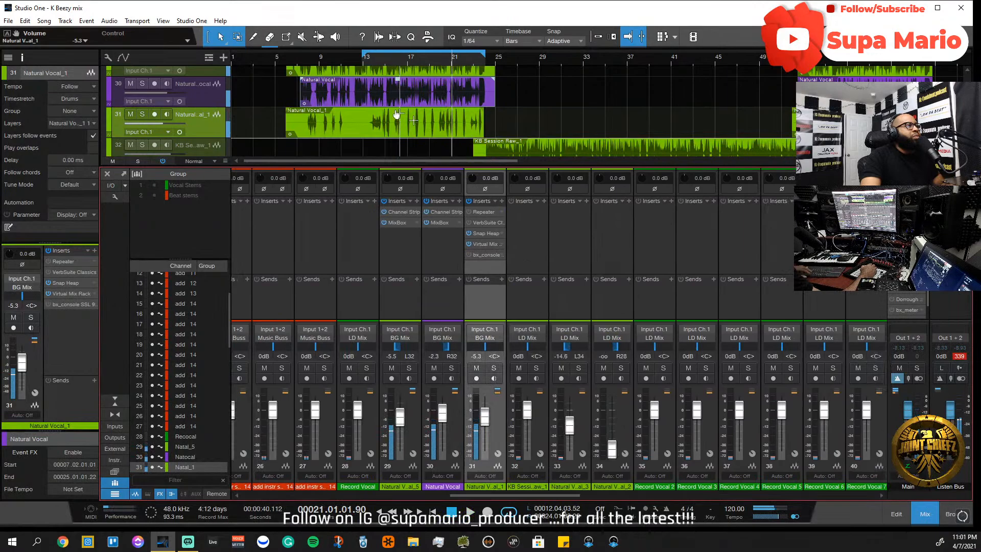
- Return playback to just before the vocals' first entry and switch Natural Vocal_1's automation mode to Touch
left_click(309, 62)
left_click(294, 60)
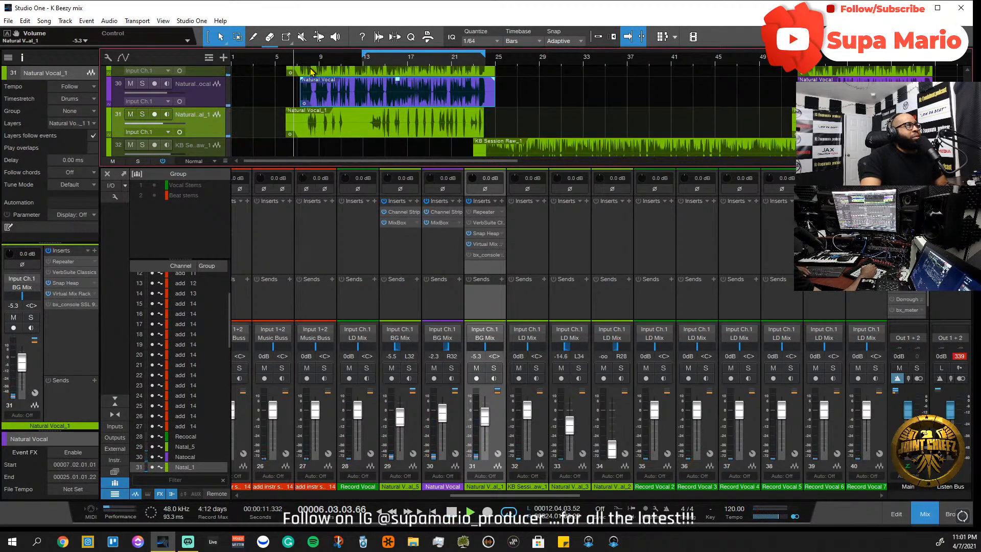
key("space")
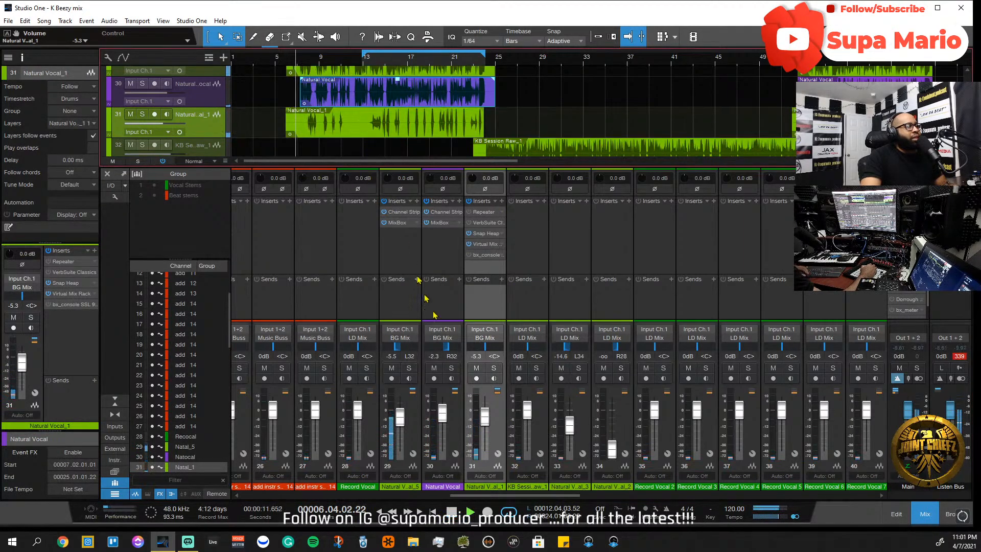
left_click(493, 476)
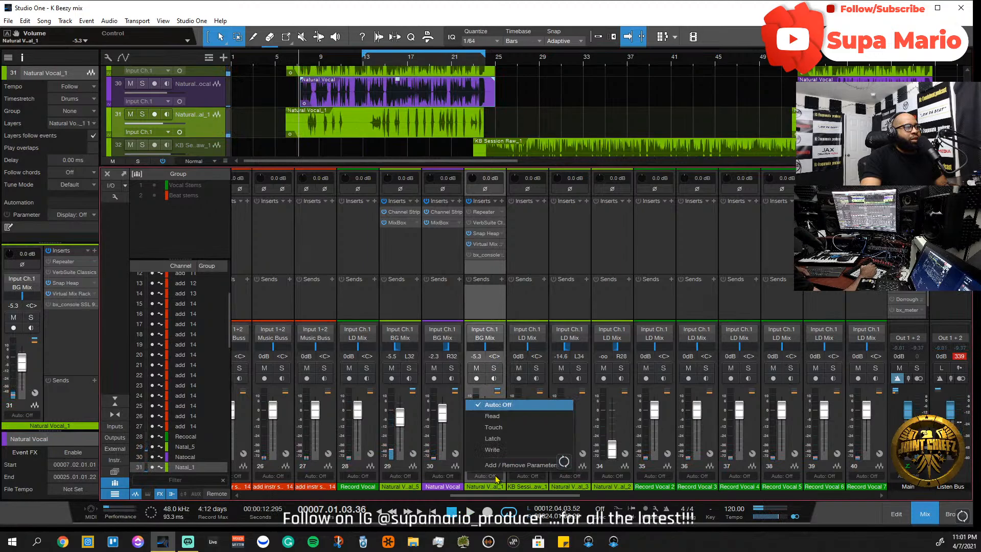
left_click(500, 430)
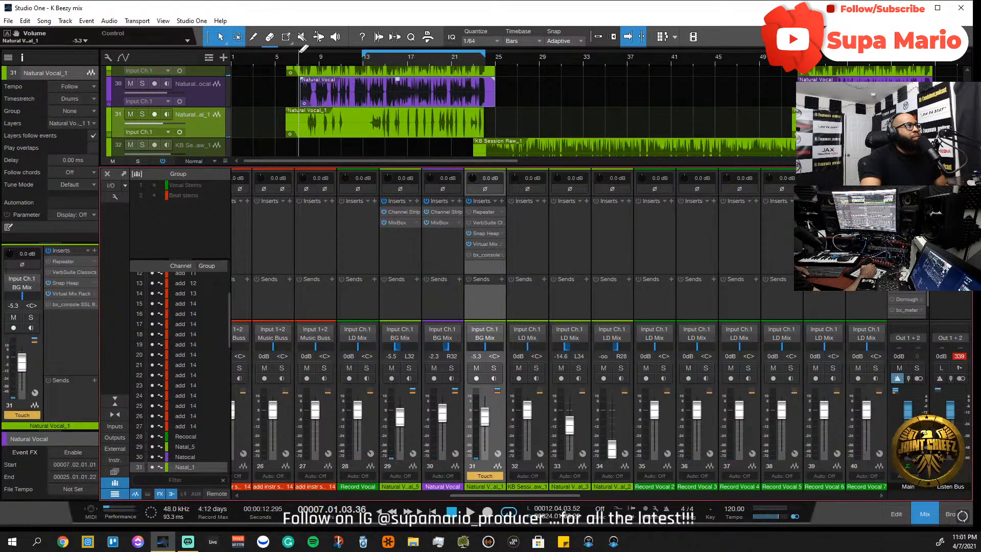
scroll(327, 64, "up", 4)
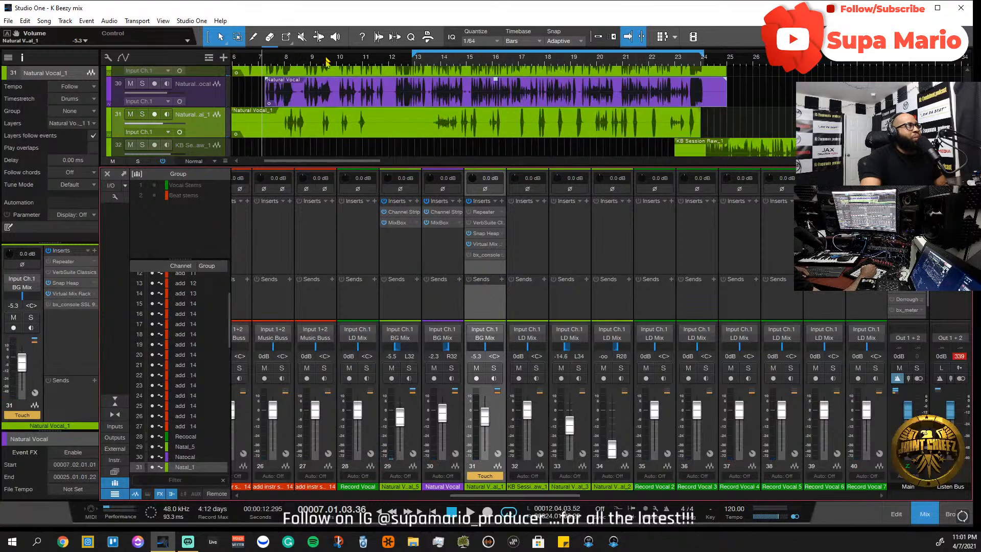
- Record pan automation on Natural Vocal_1 by moving its pan during playback and recentering it between moves
key("space")
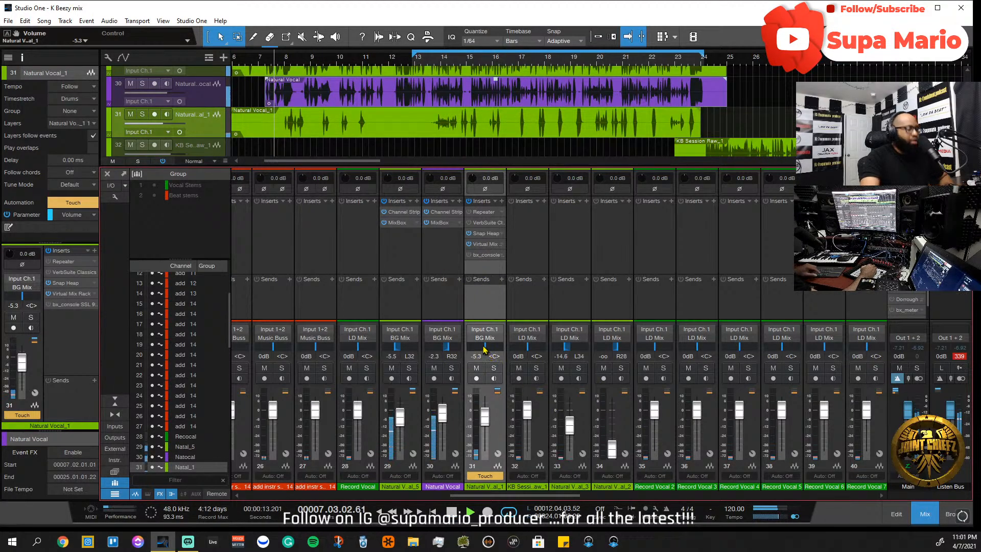
left_click_drag(483, 347, 484, 302)
left_click(486, 348, "ctrl")
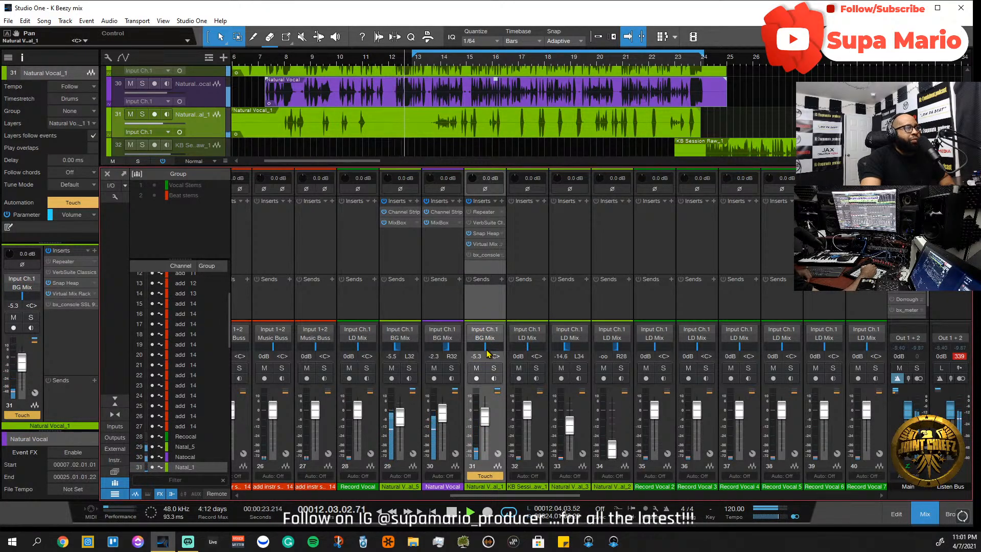
left_click_drag(479, 355, 486, 303)
key("space")
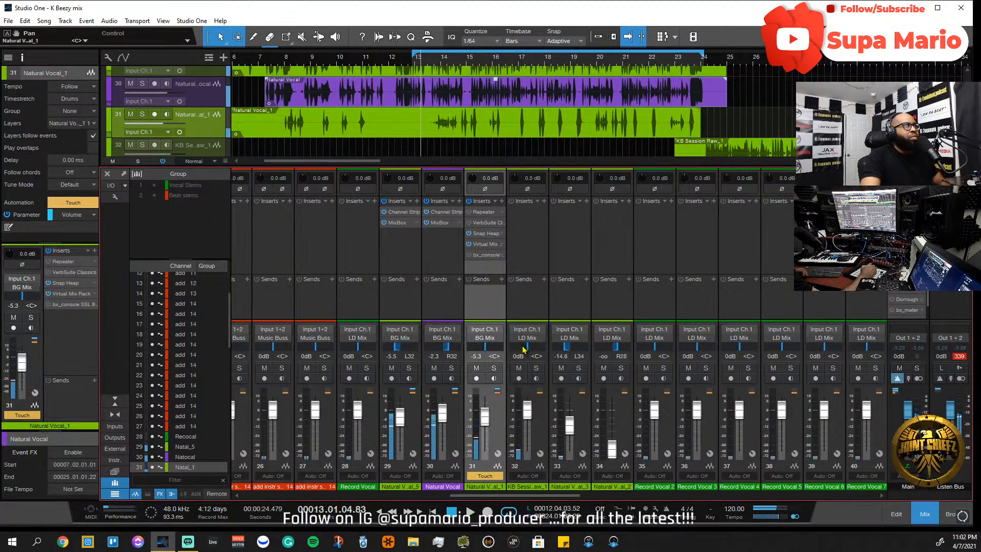
- Set Natural Vocal_1's automation mode to Read and play back the automated section from the start of the loop range
left_click(485, 476)
left_click(497, 422)
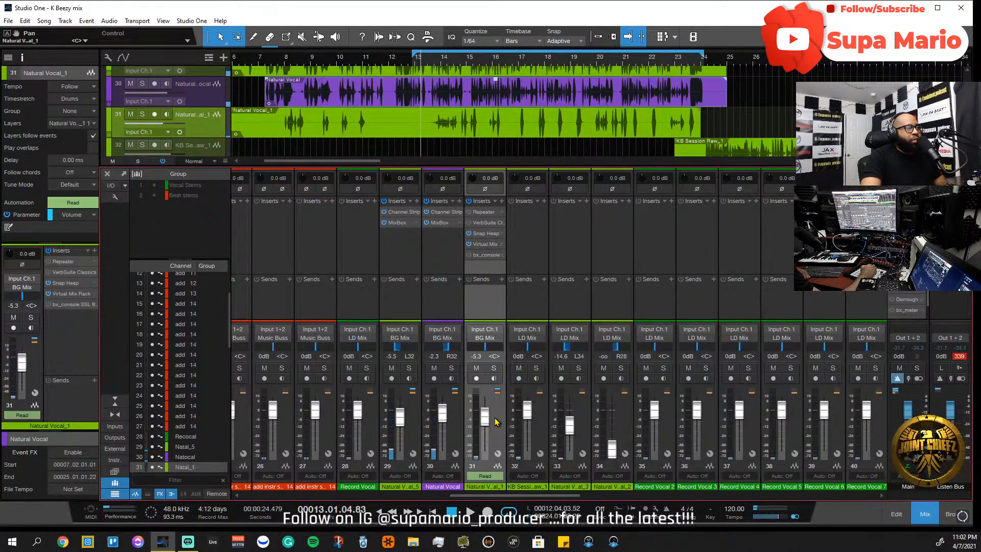
left_click(412, 64)
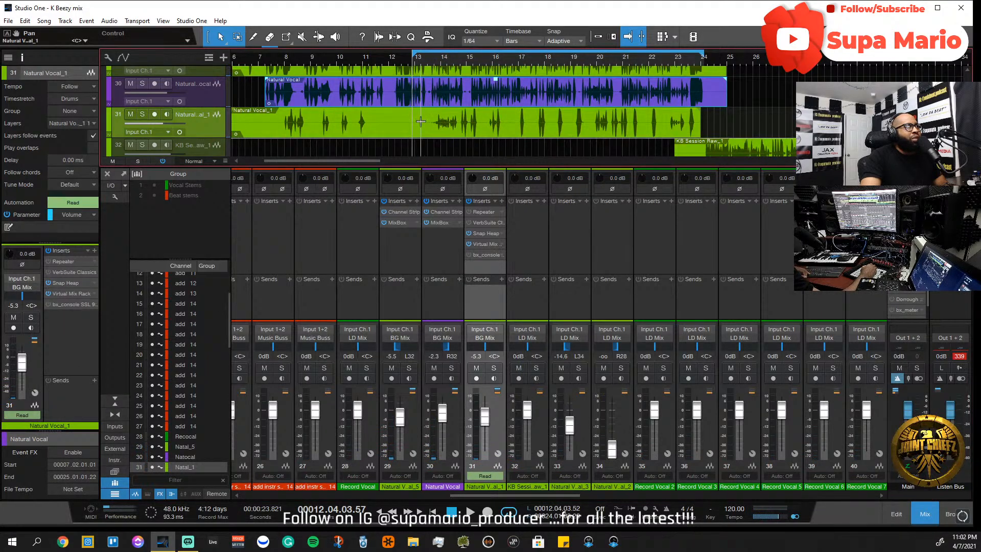
key("space")
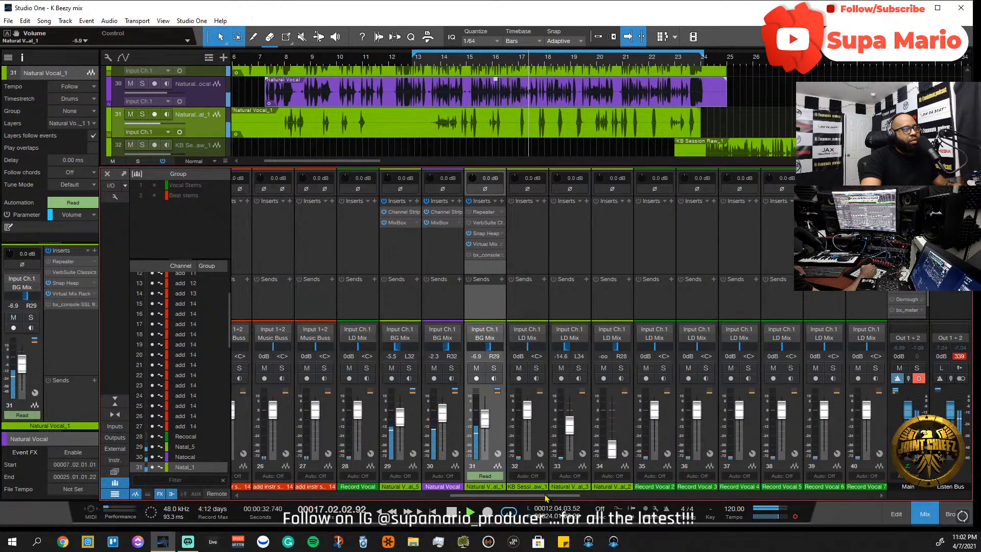
left_click_drag(557, 495, 584, 496)
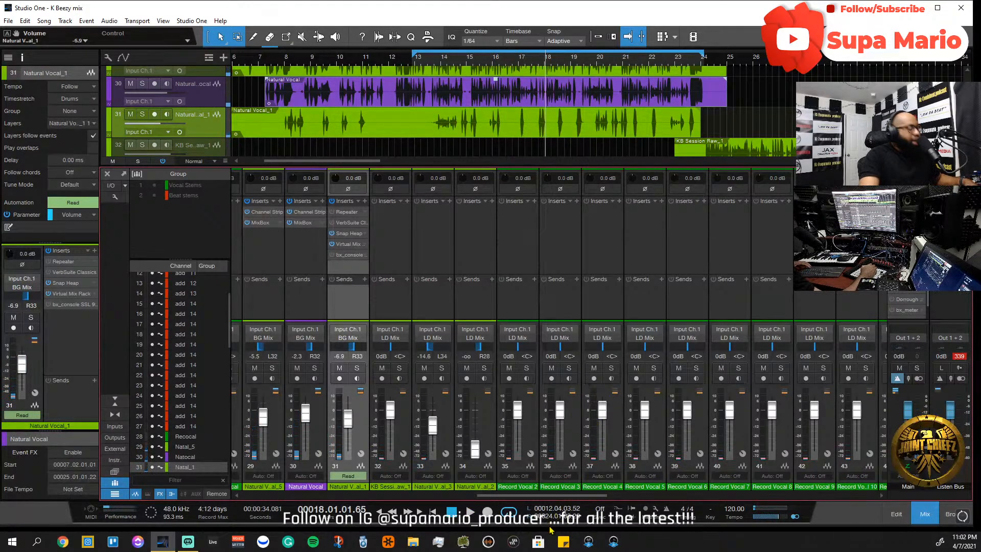
- Hide the mixer and trim the start of the second Natural Vocal_1 event to 52.03.01, aligned with the vocal events above
key("F3")
key("z")
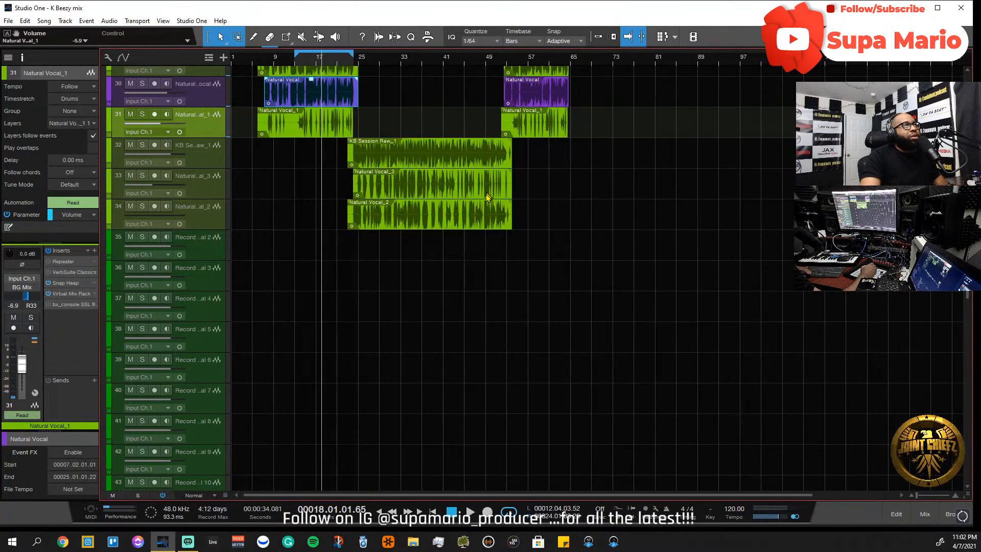
scroll(513, 266, "up", 4)
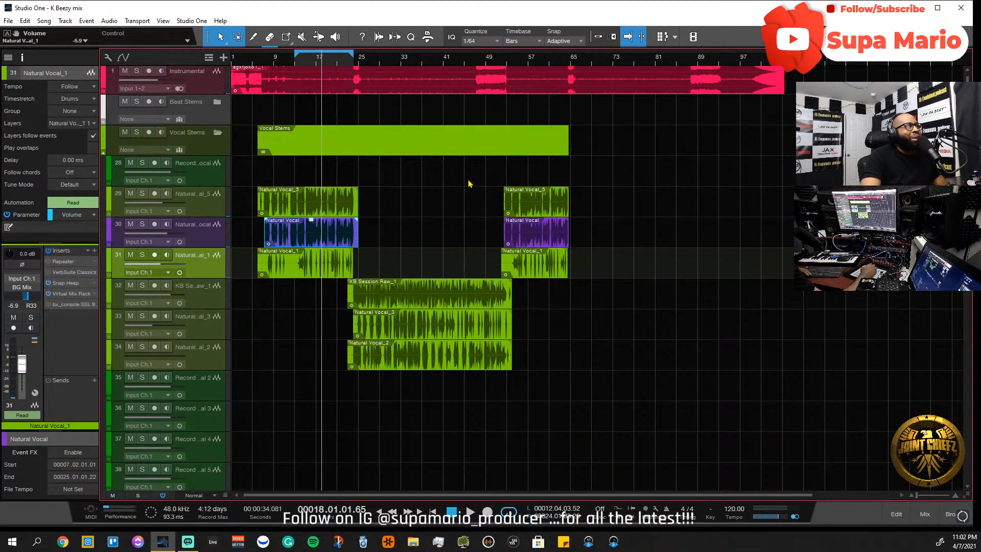
left_click(508, 61)
key("e")
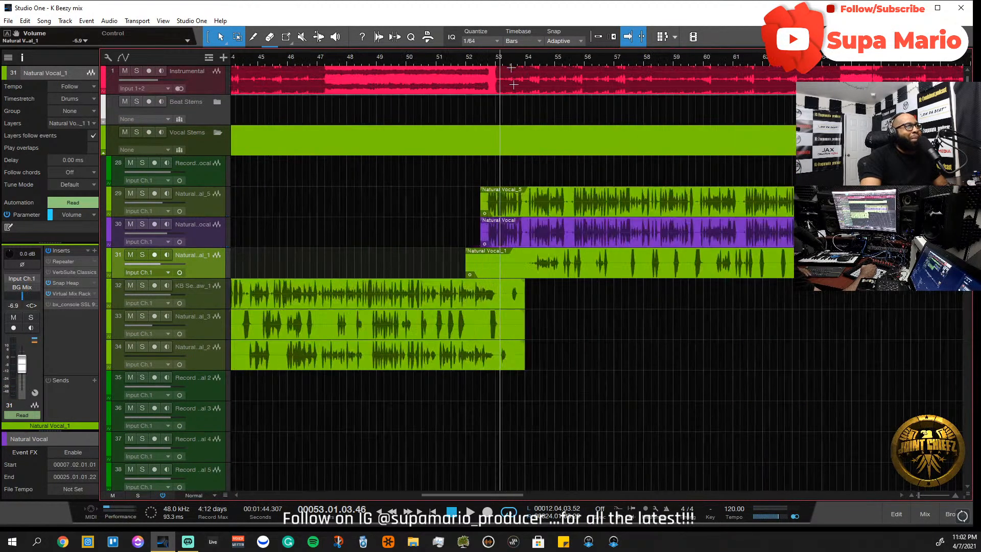
left_click_drag(466, 275, 528, 275)
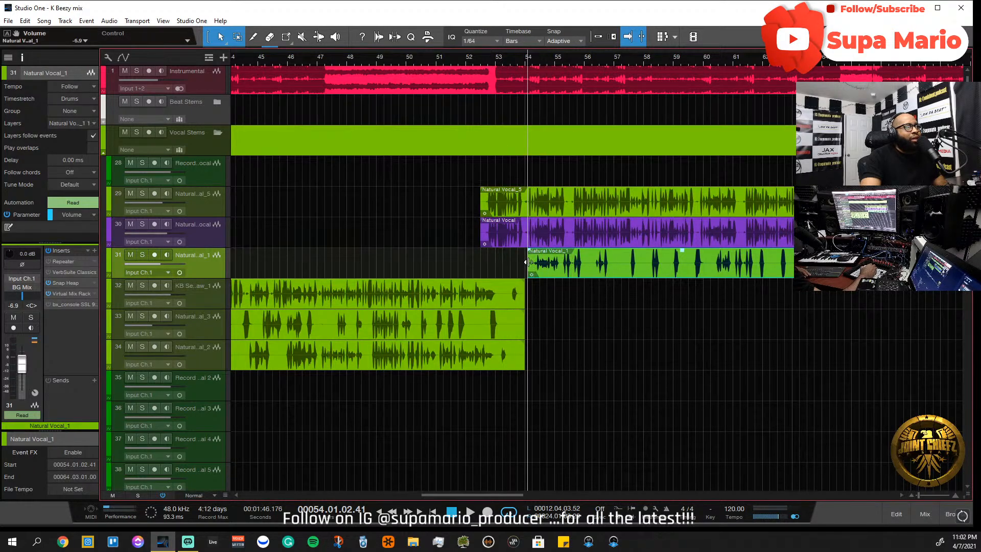
left_click_drag(526, 263, 479, 260)
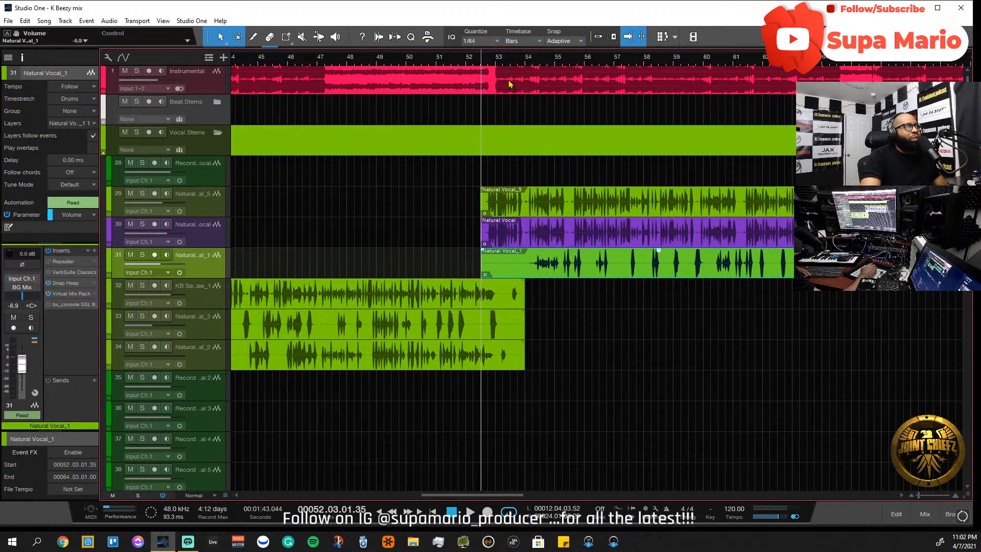
scroll(496, 64, "up", 3)
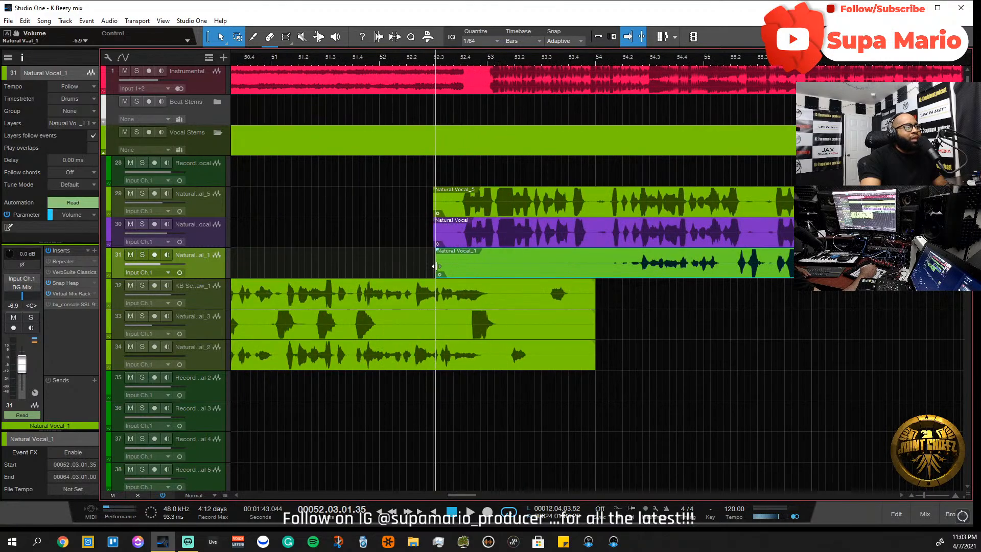
left_click_drag(435, 266, 434, 267)
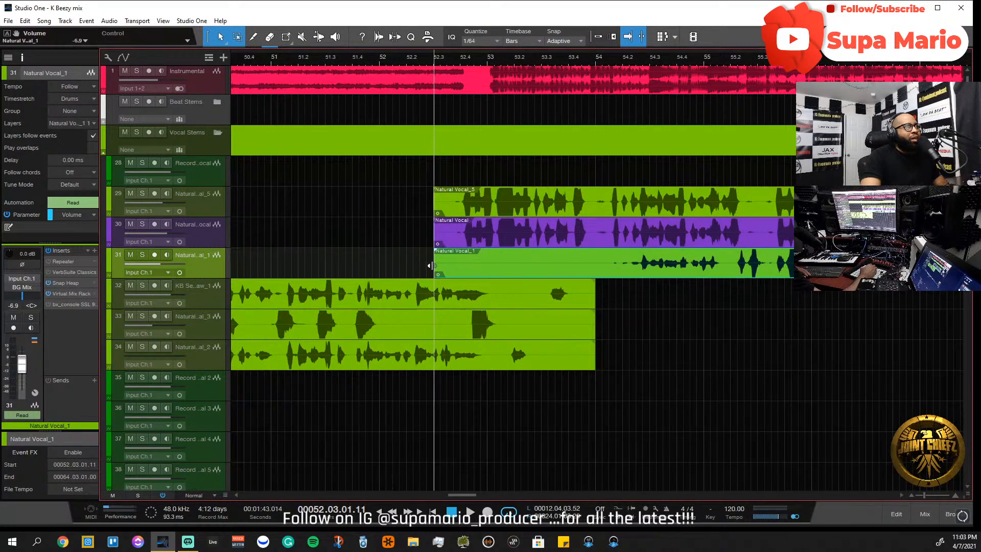
- Set Natural Vocal_1's automation mode to Touch
scroll(453, 63, "down", 6)
scroll(510, 302, "down", 1)
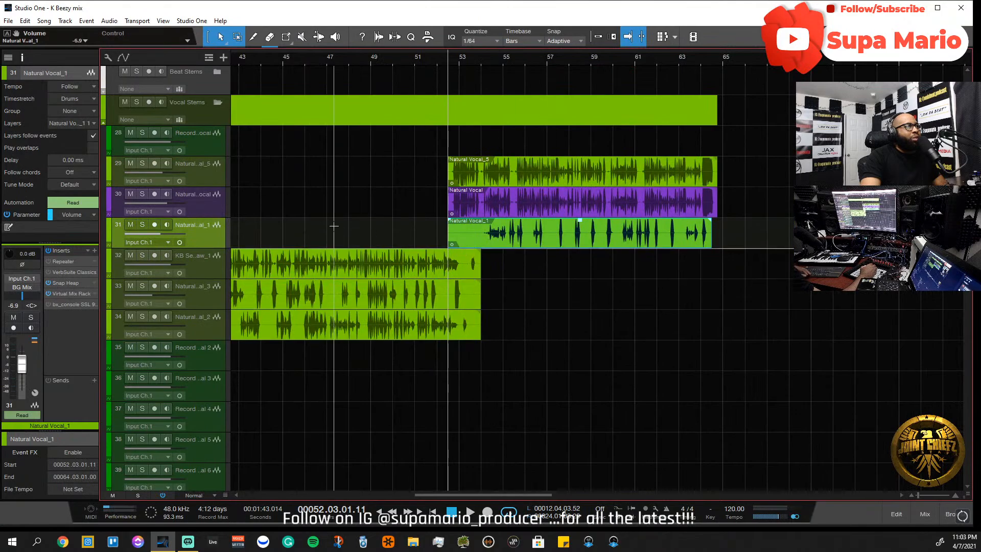
scroll(503, 59, "down", 2)
scroll(503, 60, "down", 3)
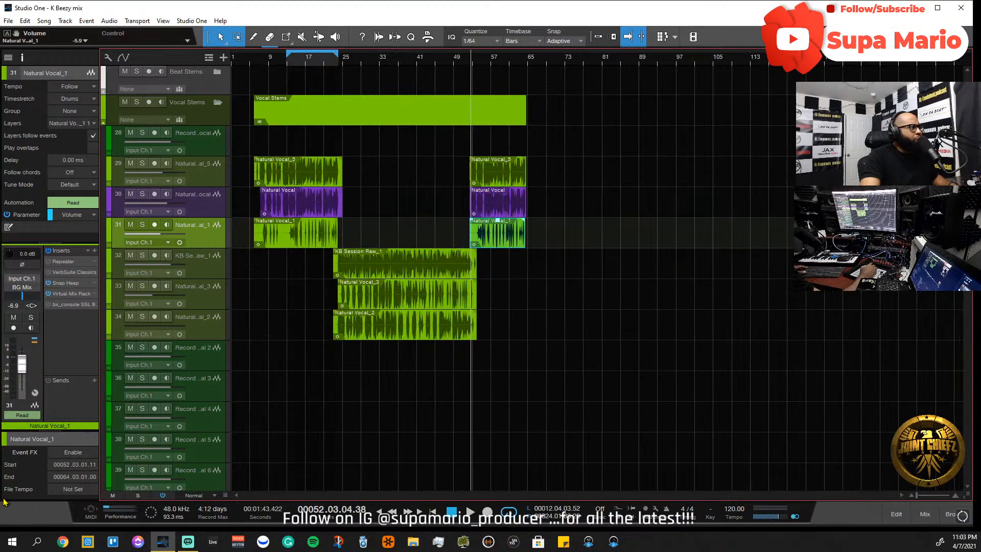
left_click(31, 415)
left_click(32, 454)
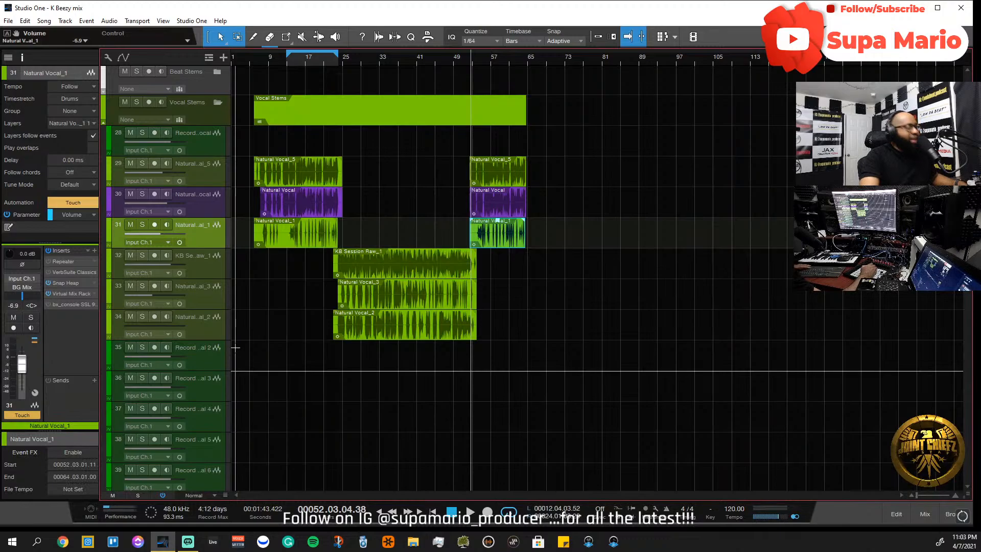
- Show the mixer and place the playback position at about 52.02.03, just before the second Natural Vocal_1 event
key("F3")
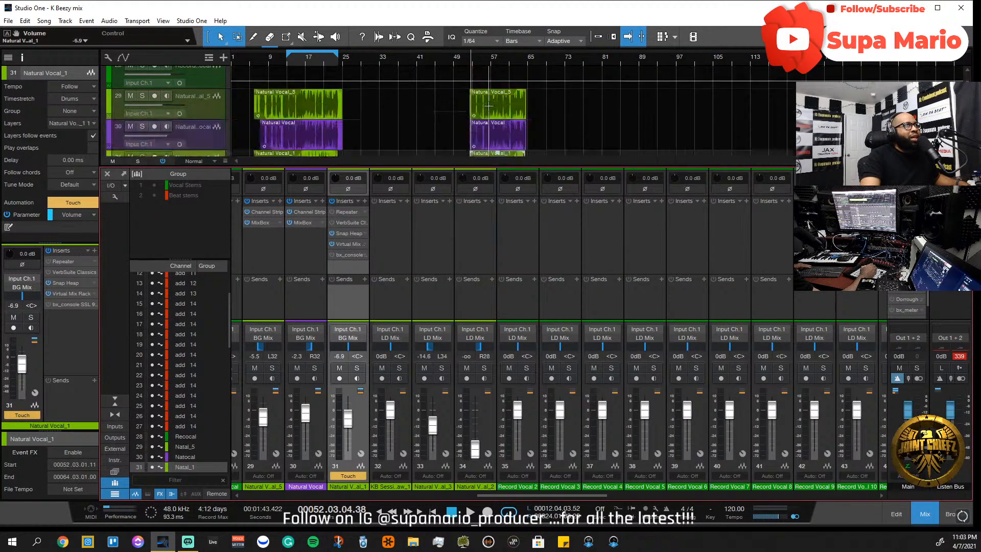
scroll(489, 106, "down", 3)
double_click(499, 88)
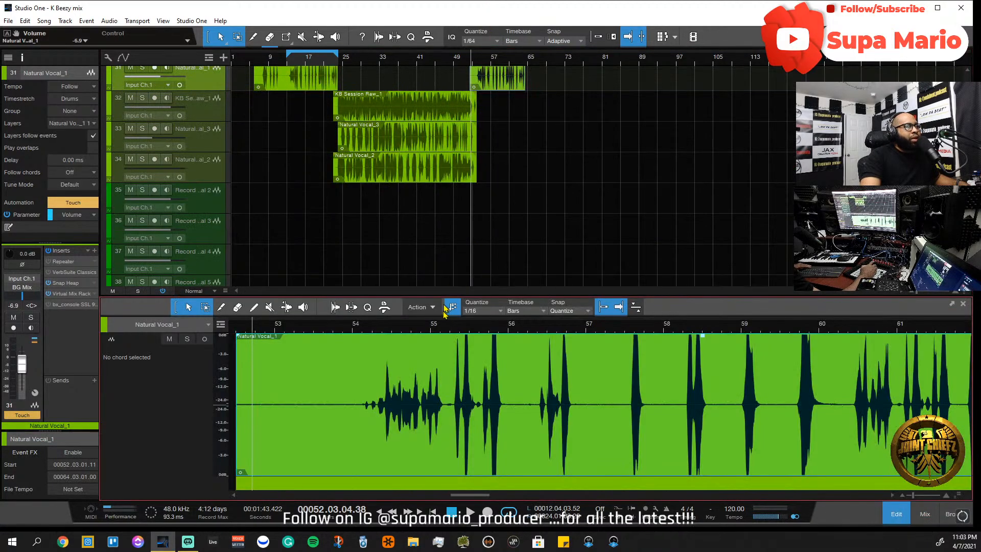
scroll(450, 333, "down", 3)
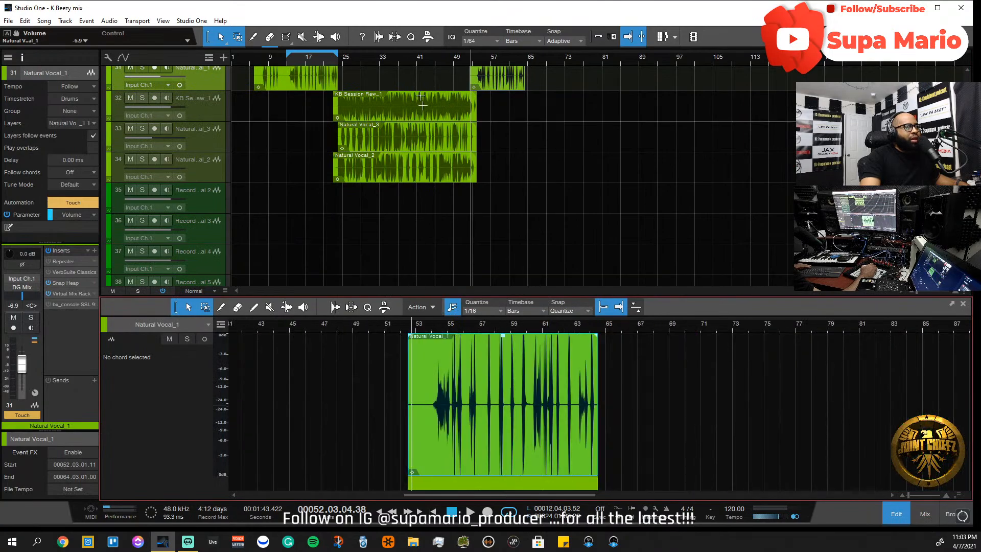
scroll(482, 63, "up", 8)
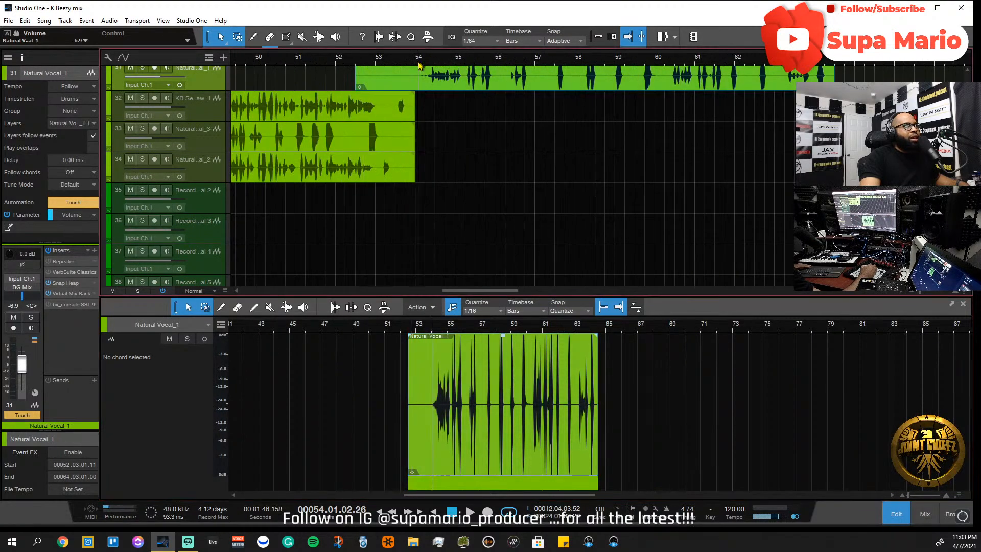
scroll(474, 124, "up", 3)
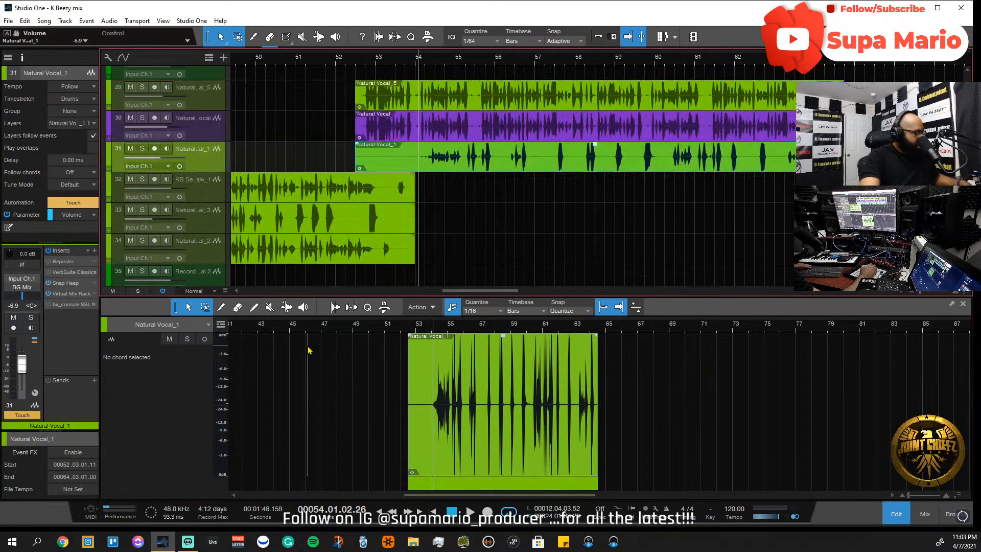
key("F3")
scroll(500, 112, "down", 2)
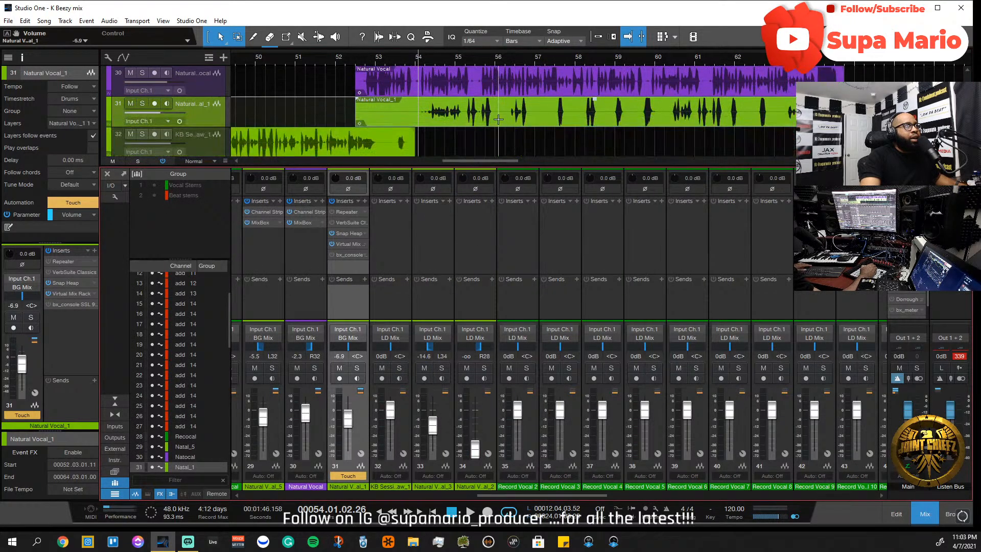
left_click(352, 63)
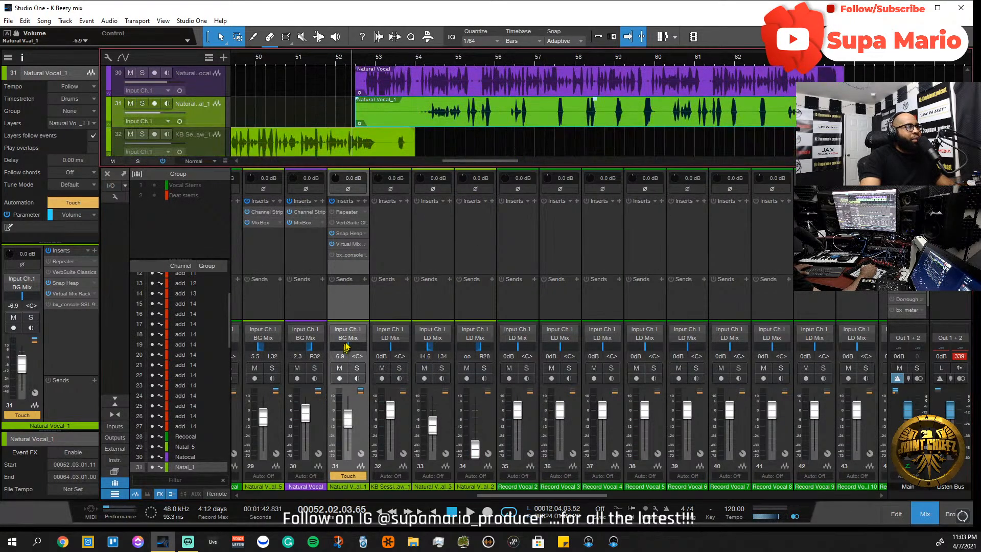
- Record pan automation on Natural Vocal_1 during playback of its second section, then set its automation mode to Read
key("space")
left_click_drag(348, 349, 347, 404)
left_click(352, 477)
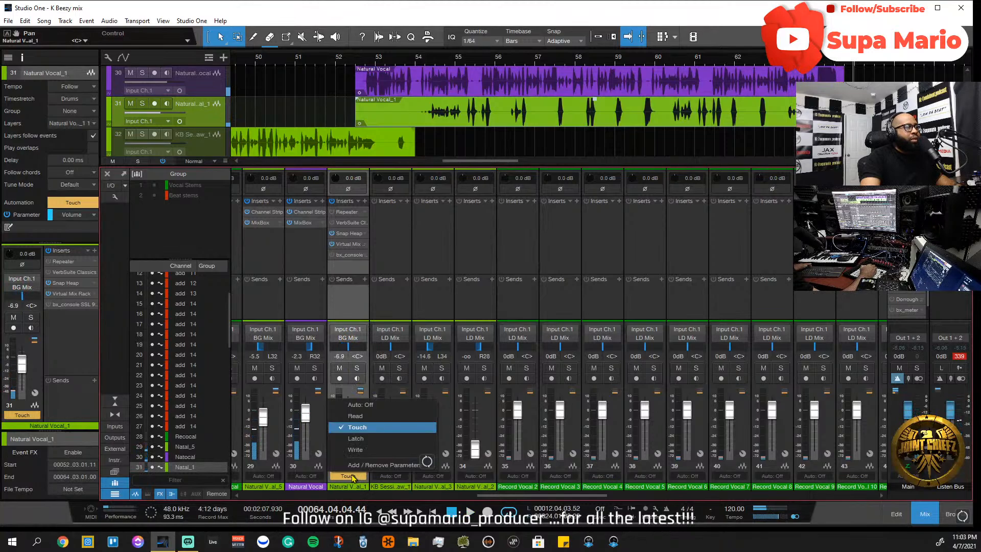
left_click(358, 414)
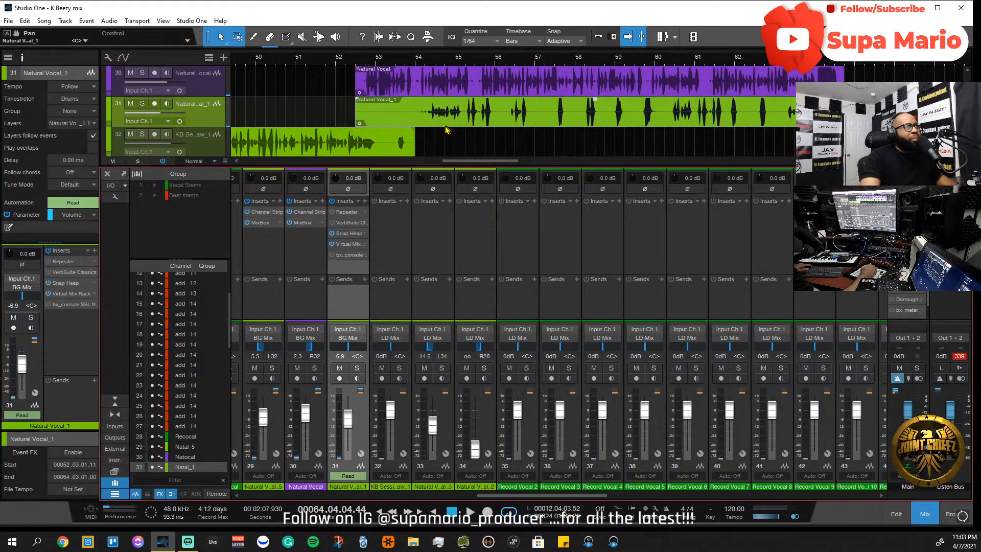
- Trim the start of the second Natural Vocal_1 event to 53.04.04 and the end of the first Natural Vocal event to 24.02.02
scroll(443, 61, "down", 3)
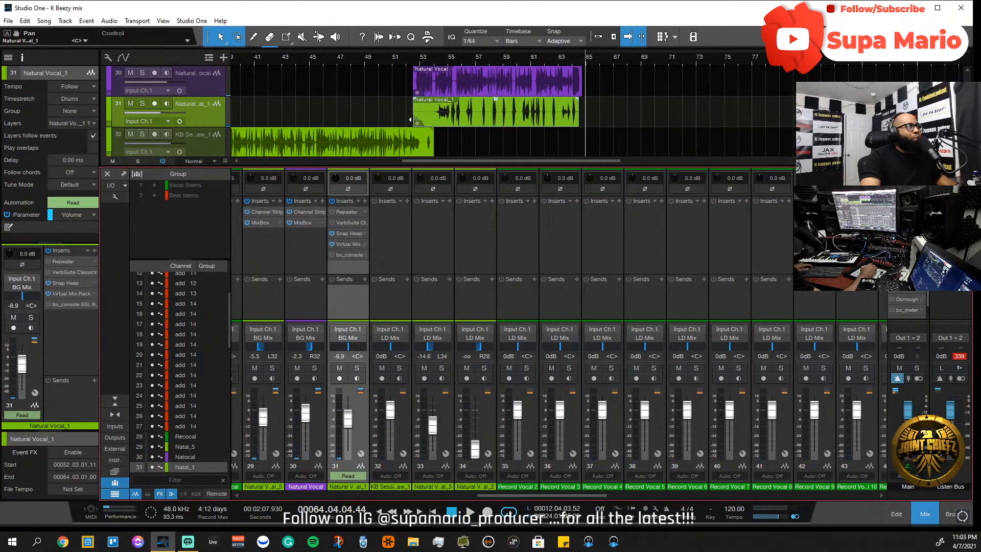
left_click_drag(412, 120, 433, 120)
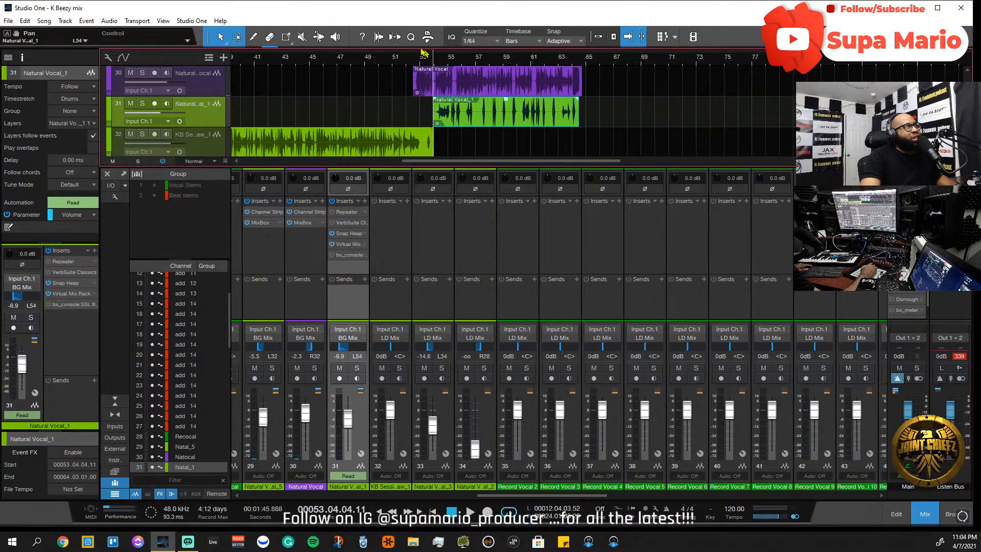
scroll(426, 153, "left", 8)
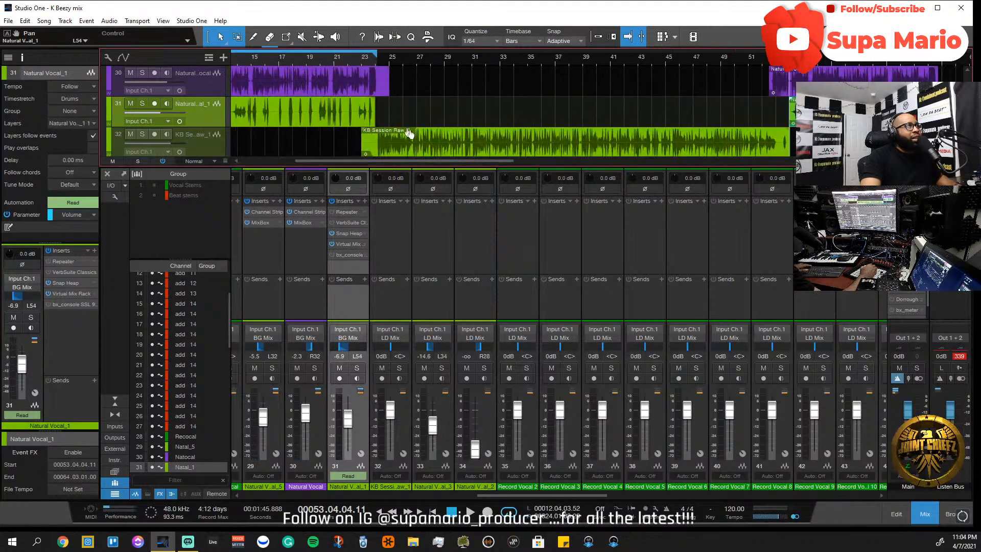
left_click_drag(389, 87, 380, 87)
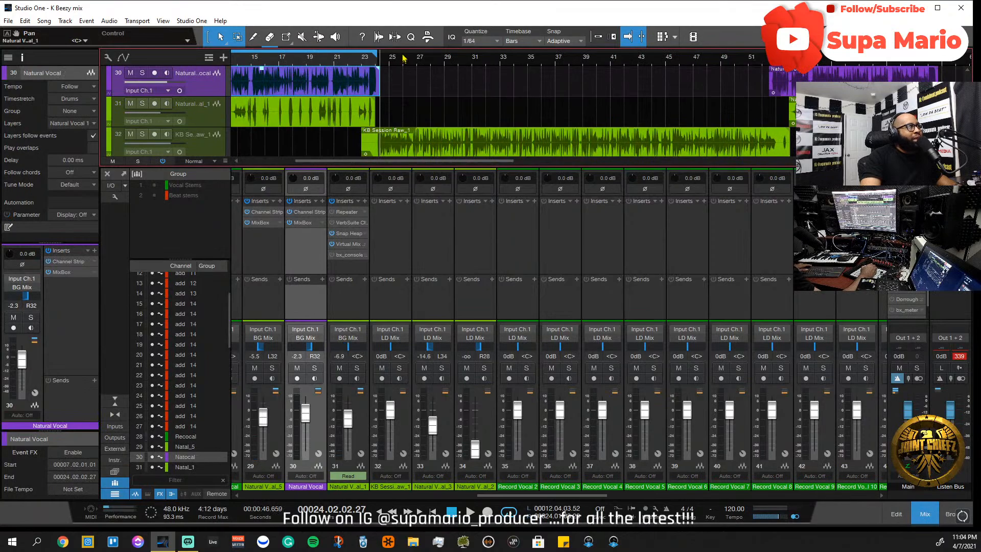
- Trim the start of the KB Session Raw_1 event to 23.02.03
scroll(404, 60, "down", 3)
scroll(393, 71, "down", 2)
scroll(393, 71, "up", 1)
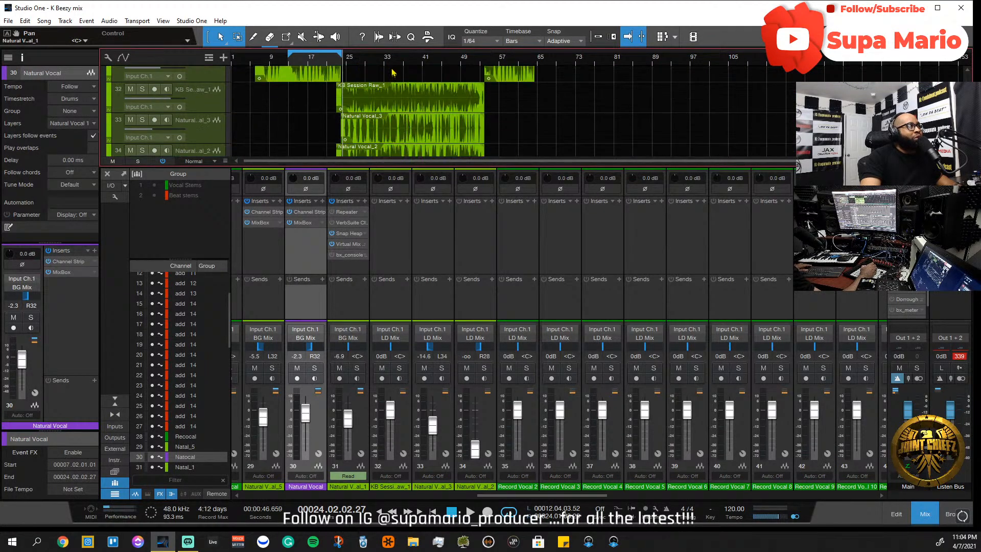
scroll(393, 62, "up", 4)
scroll(399, 94, "down", 3)
scroll(400, 90, "up", 1)
scroll(404, 63, "down", 3)
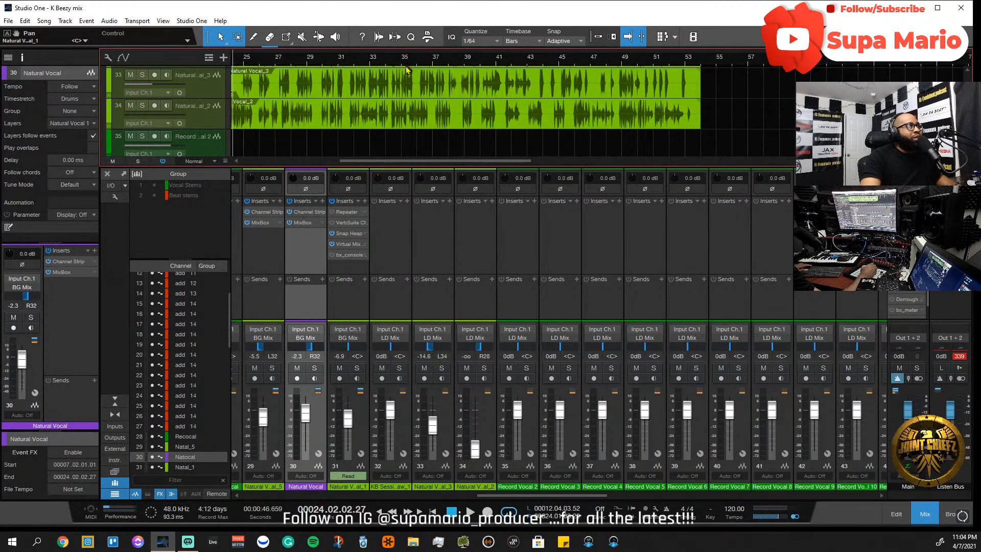
scroll(408, 103, "down", 1)
scroll(414, 109, "up", 2)
scroll(413, 60, "down", 2)
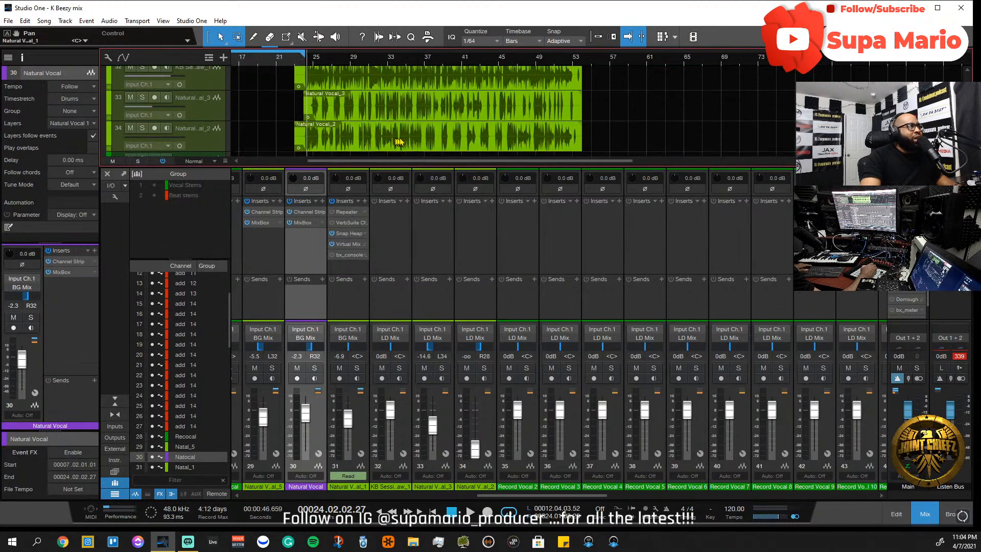
scroll(412, 121, "up", 1)
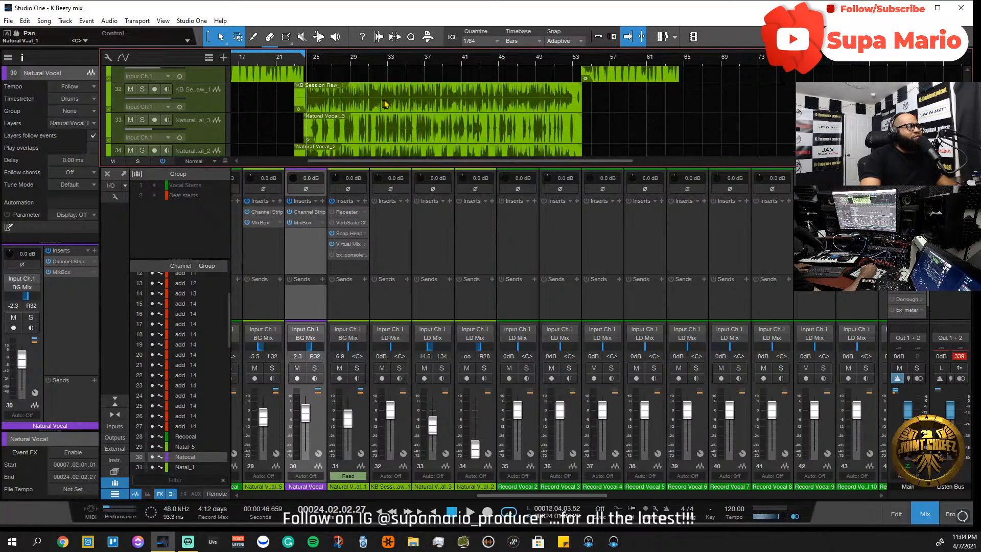
left_click_drag(298, 100, 302, 100)
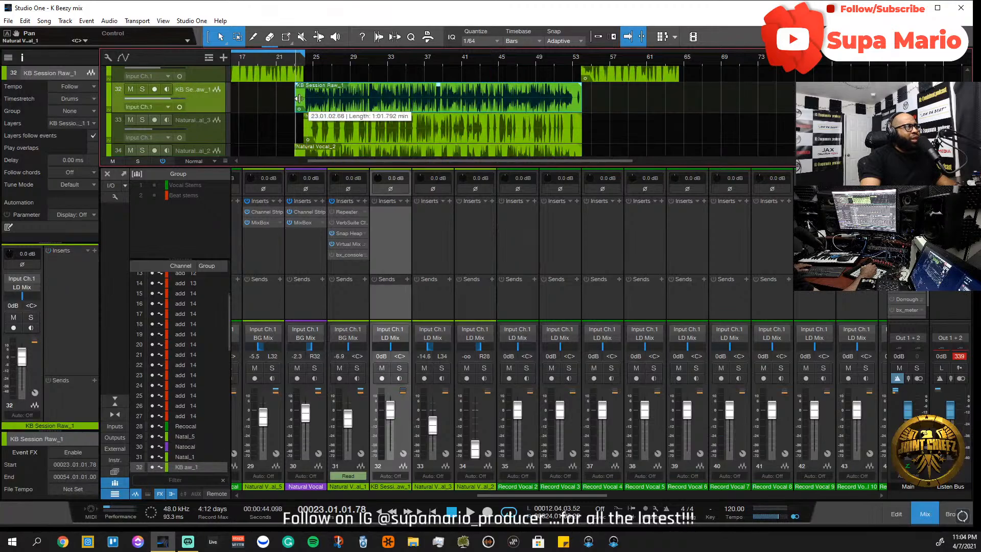
- Mute Natural Vocal_3 and Natural Vocal_2 and play back the lead KB Session Raw_1, briefly soloing it
scroll(357, 135, "down", 1)
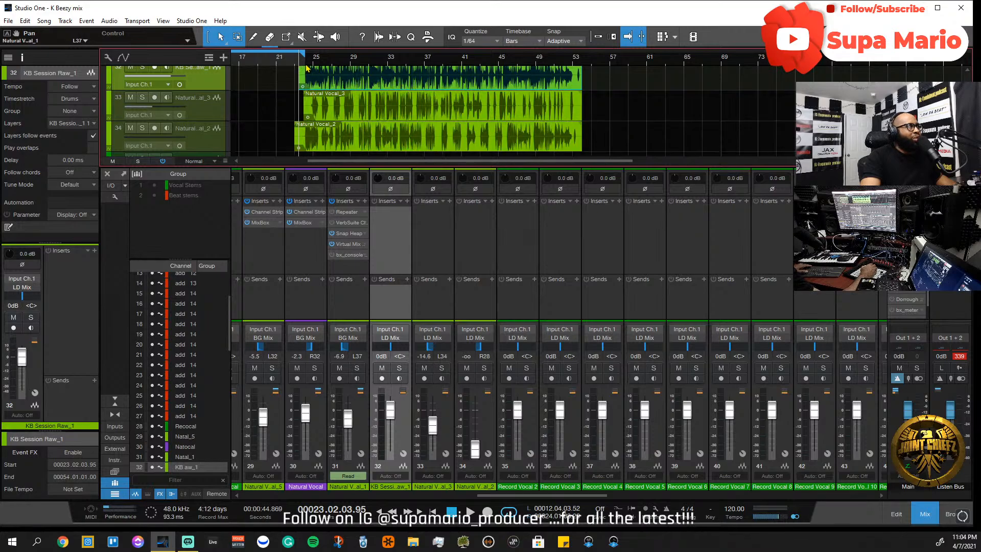
left_click(424, 368)
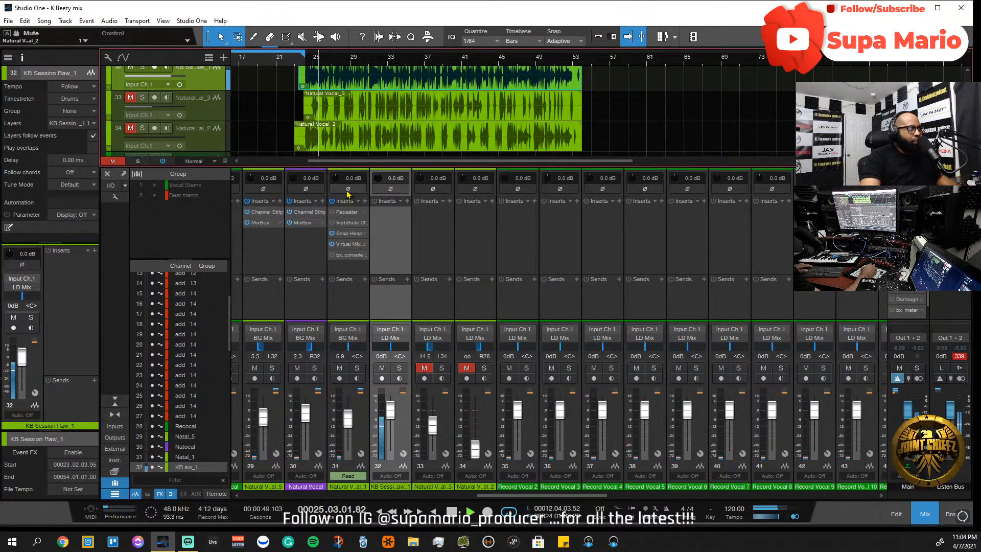
left_click(400, 368)
left_click(399, 368)
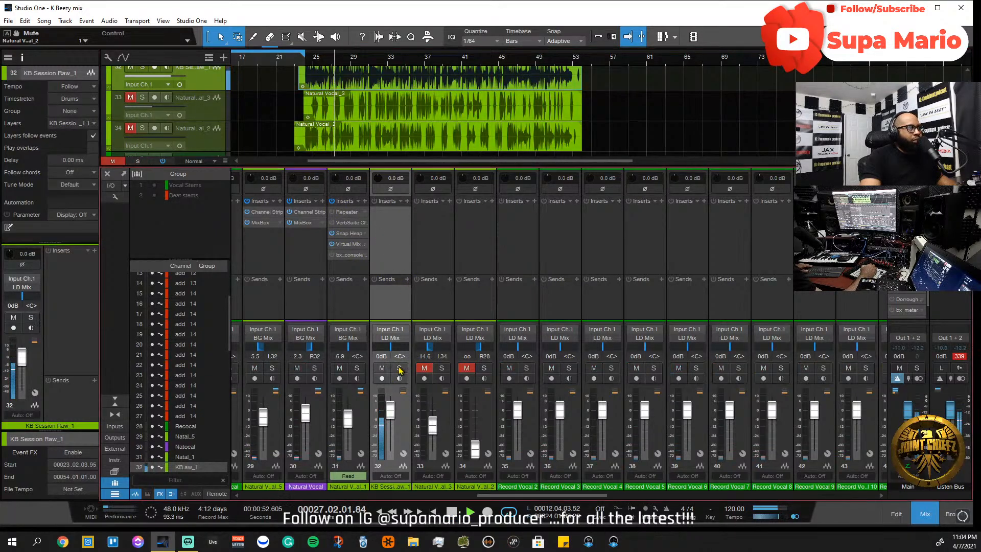
- Examine KB Session Raw_1's waveform in the audio editor during playback, then stop playback and close the editor
double_click(395, 82)
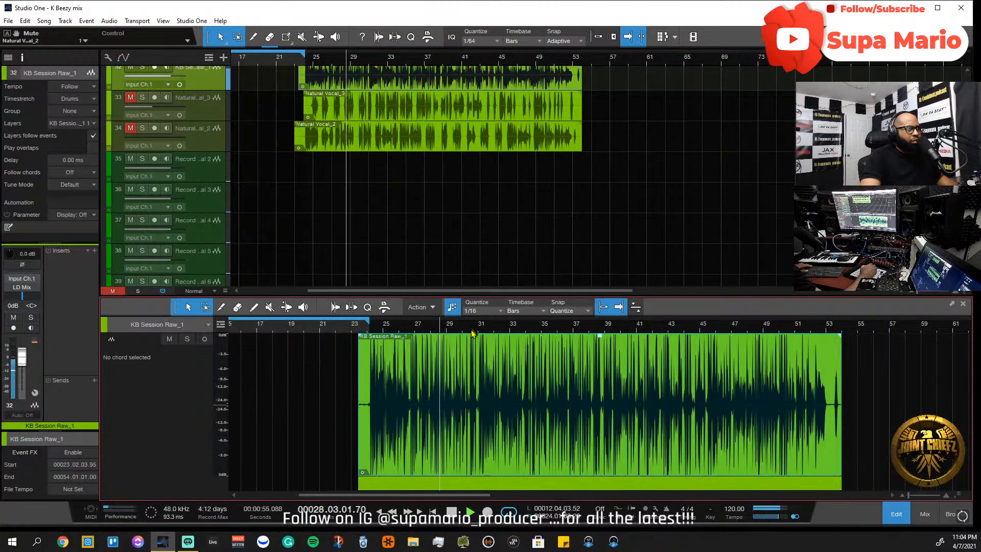
scroll(476, 330, "up", 3)
scroll(476, 331, "down", 4)
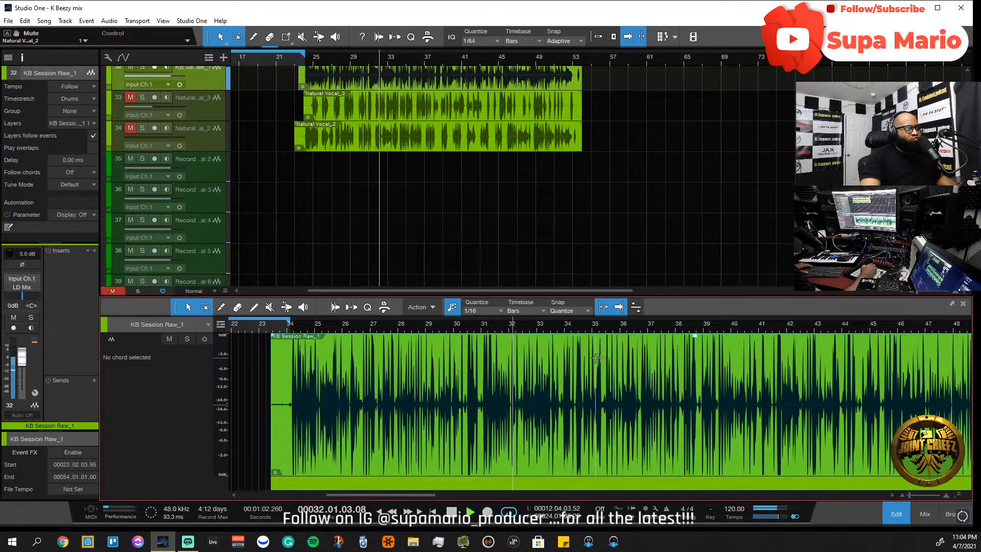
mouse_move(432, 495)
left_mouse_down()
mouse_move(461, 497)
mouse_move(438, 490)
left_mouse_up()
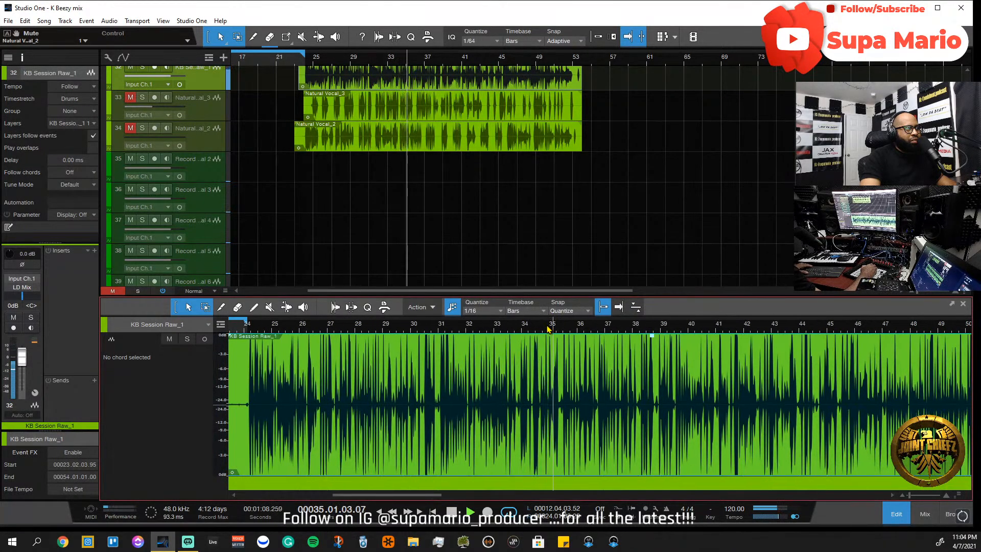
scroll(548, 327, "down", 2)
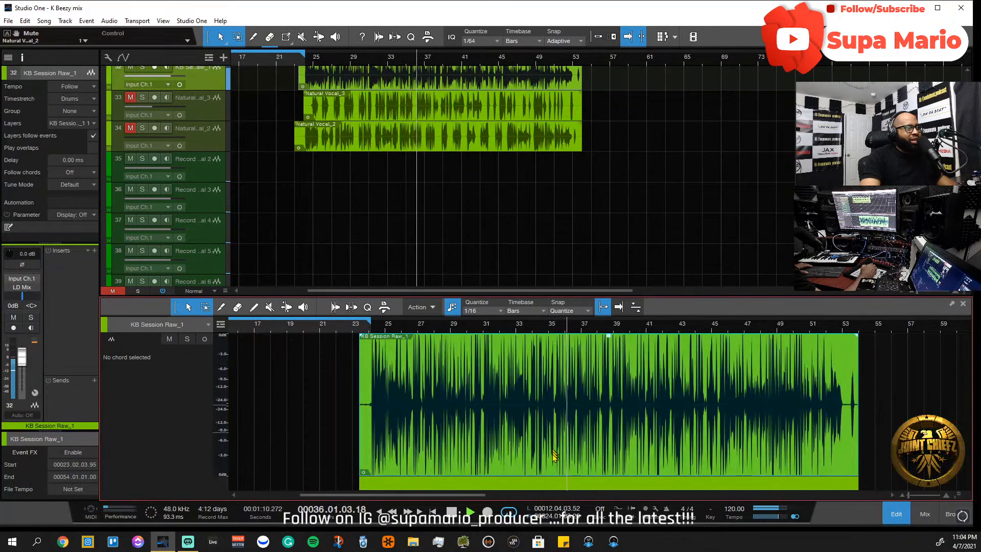
key("space")
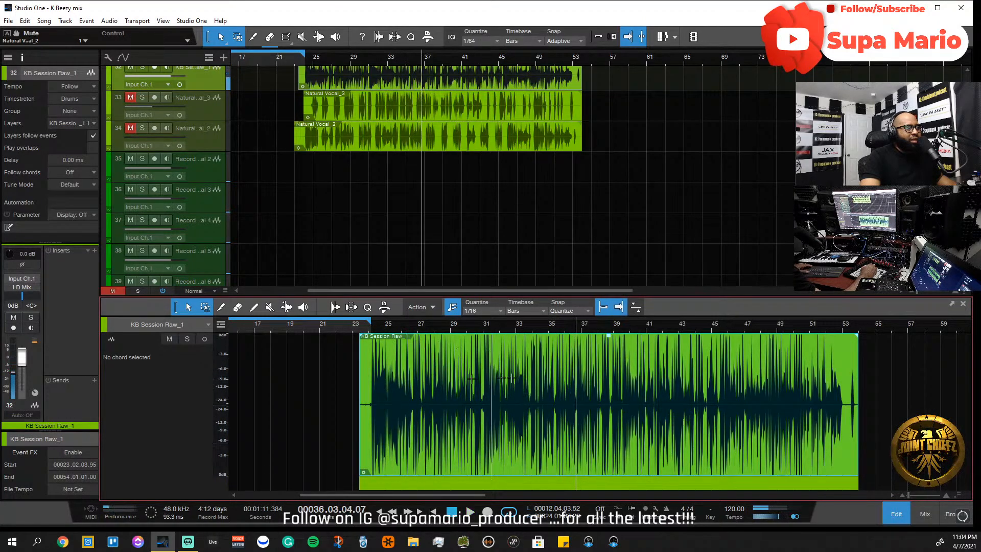
scroll(568, 334, "up", 2)
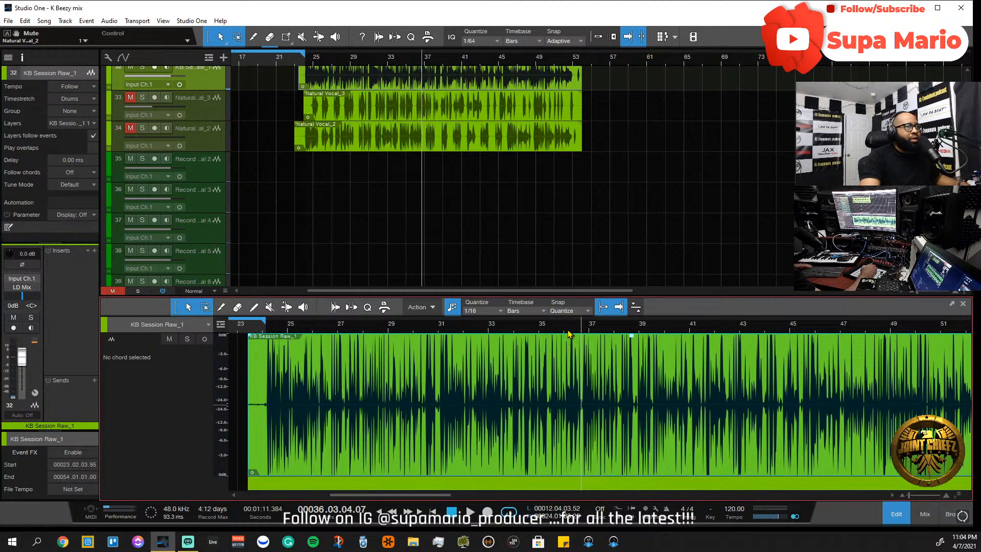
key("F2")
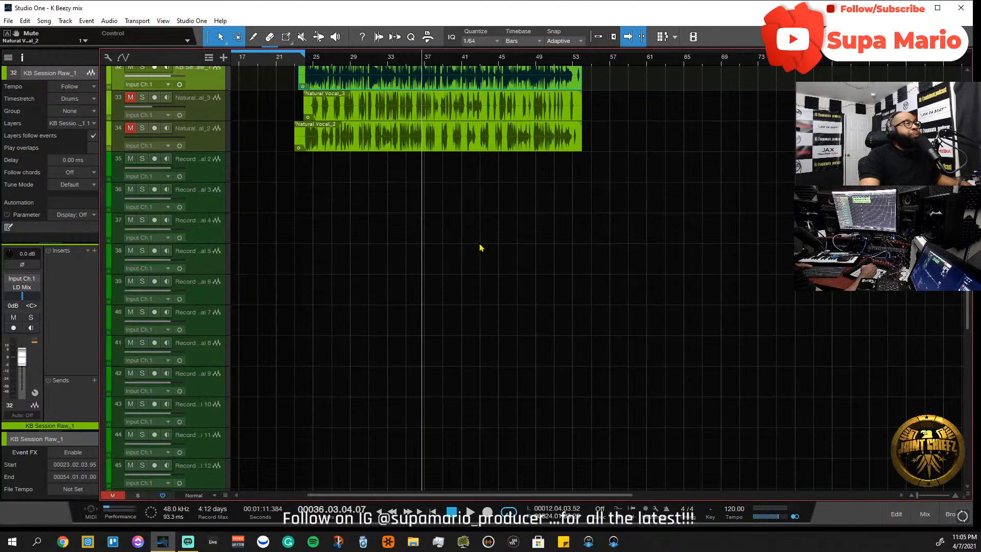
- Show the mixer and remove the Repeater and VerbSuite Classics inserts from Natural Vocal_1
key("F3")
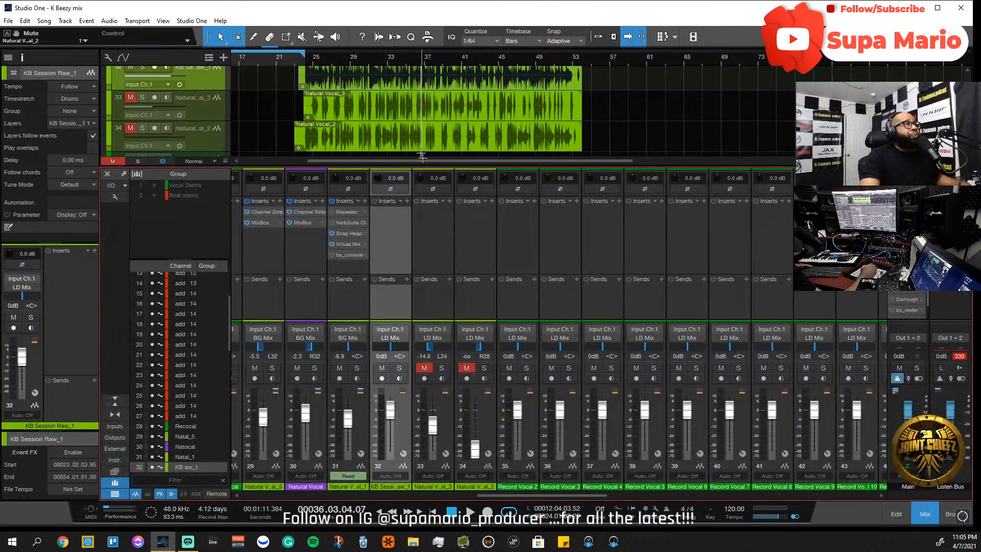
right_click(367, 213)
left_click(392, 322)
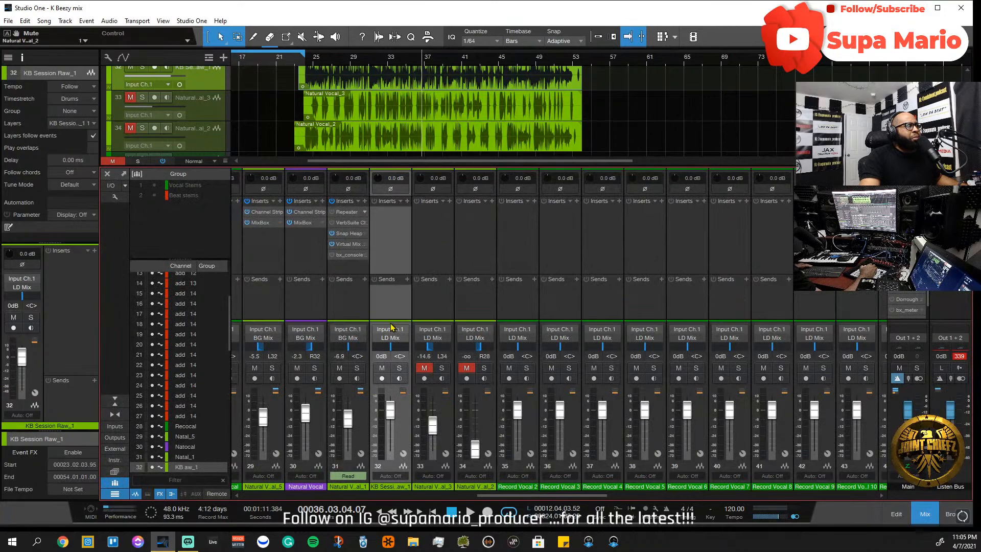
right_click(364, 212)
left_click(391, 321)
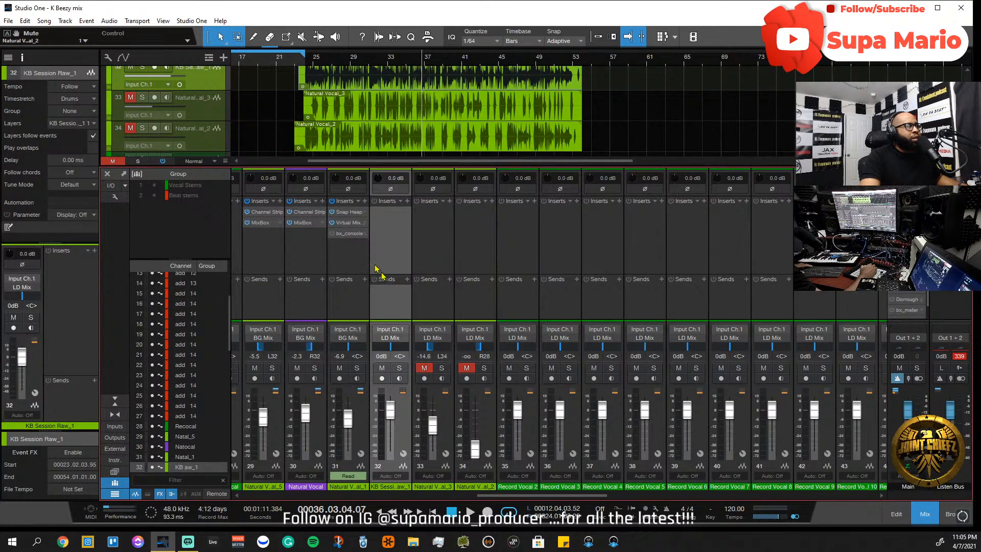
- Copy the bx_console SSL 9000 J insert from Natural Vocal_1 to KB Session Raw_1 and remove the original from Natural Vocal_1
left_click_drag(360, 238, 391, 263)
right_click(367, 237)
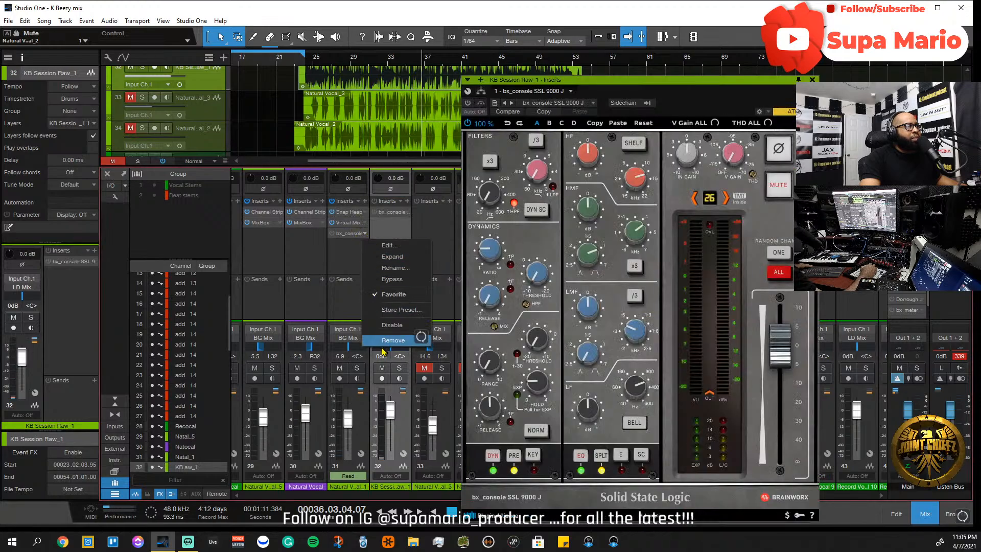
left_click(392, 341)
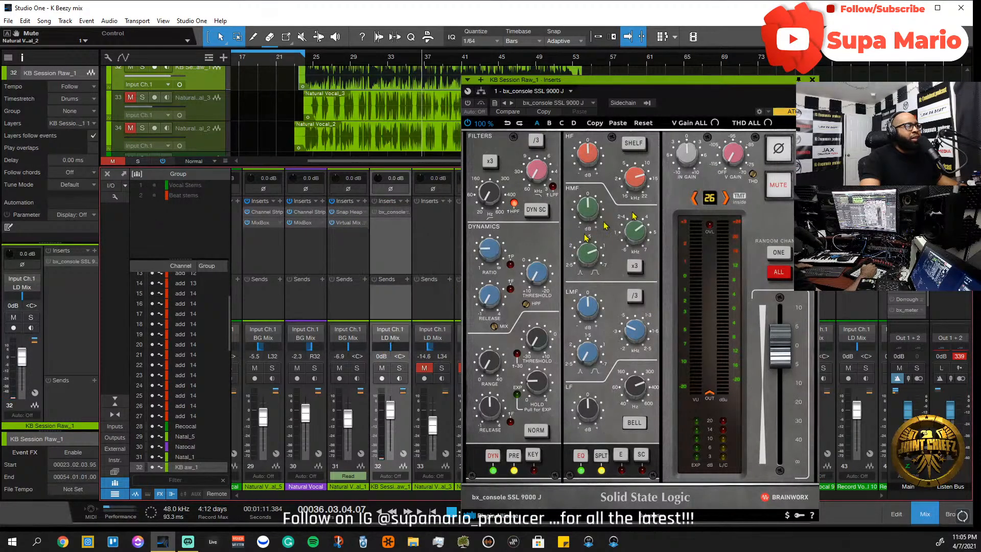
- Randomise the console channel of the bx_console on KB Session Raw_1 and lower its compressor ratio
left_click(780, 255)
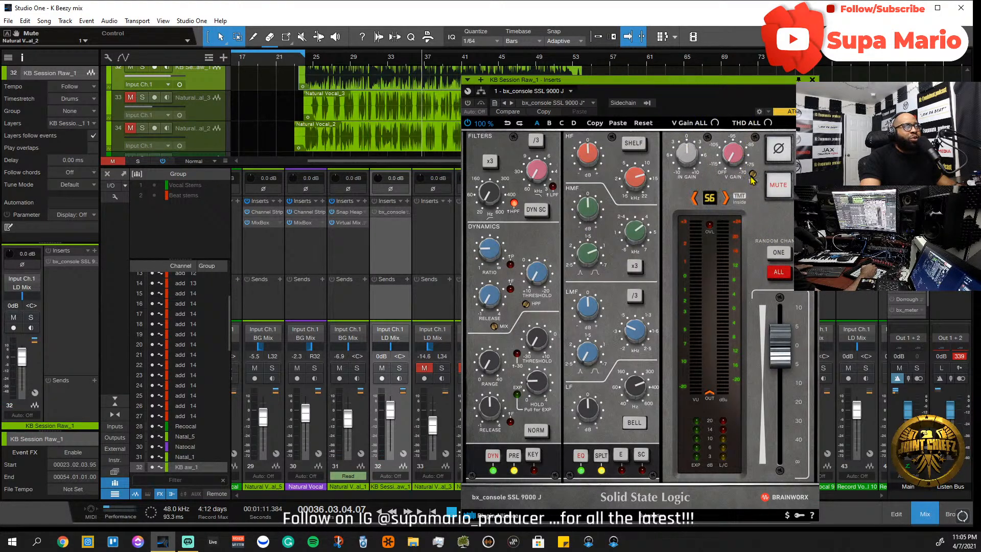
left_click_drag(707, 85, 727, 86)
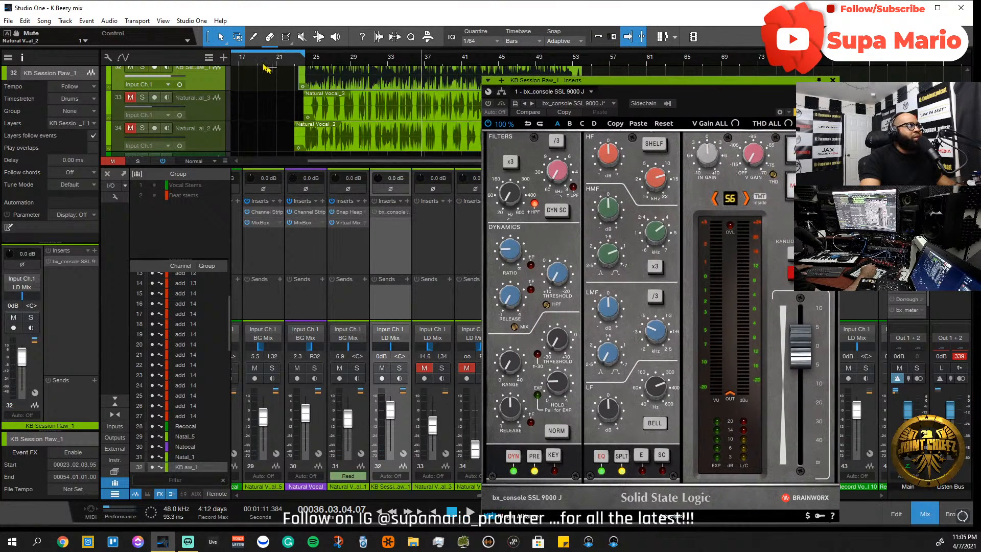
key("space")
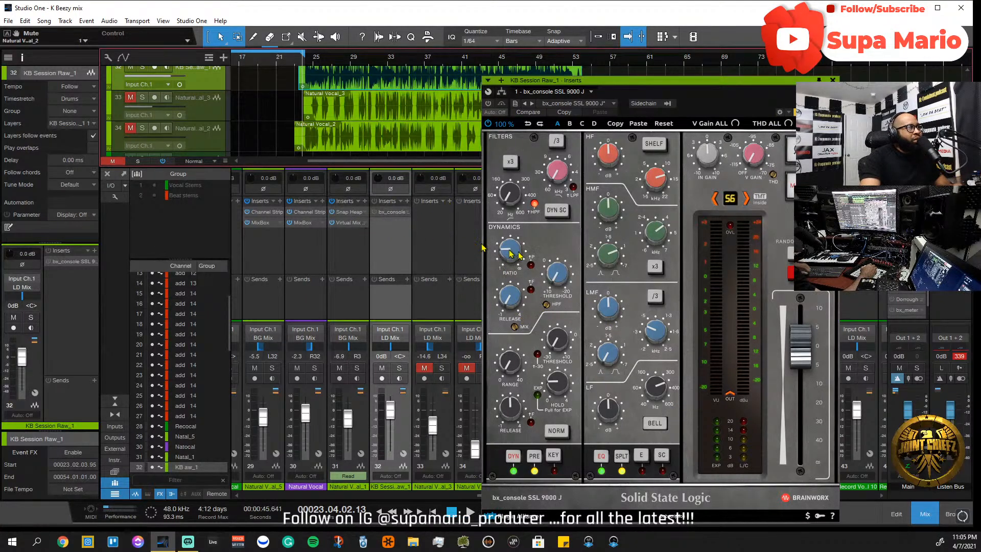
left_click_drag(512, 242, 514, 257)
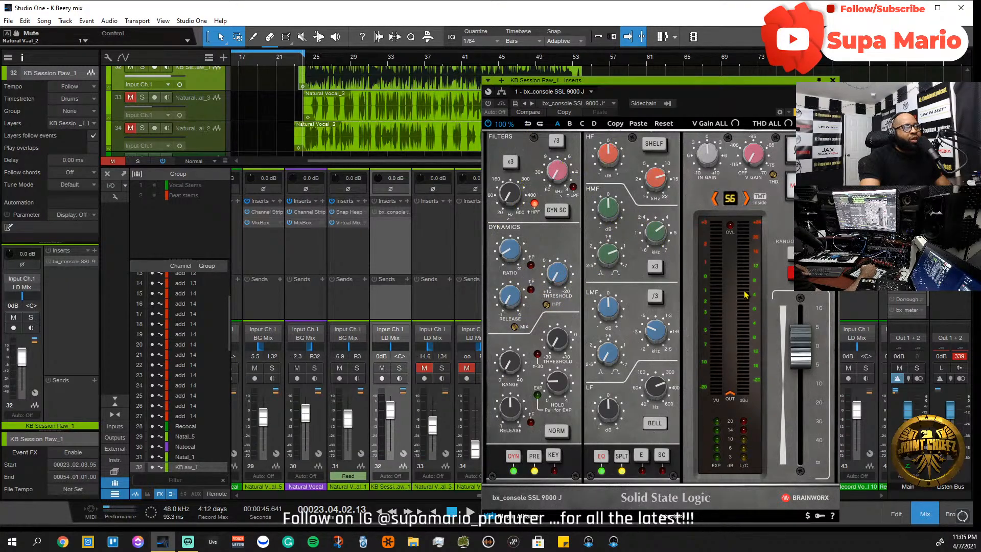
- Play the song from bar 23 and open the VOX Mix Spectrum Meter beside the bx_console
key("space")
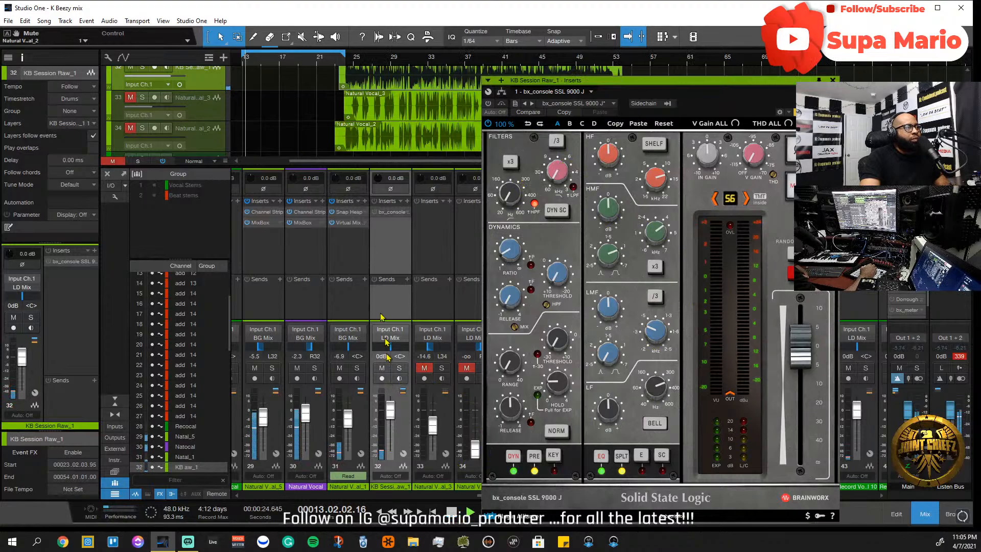
key("space")
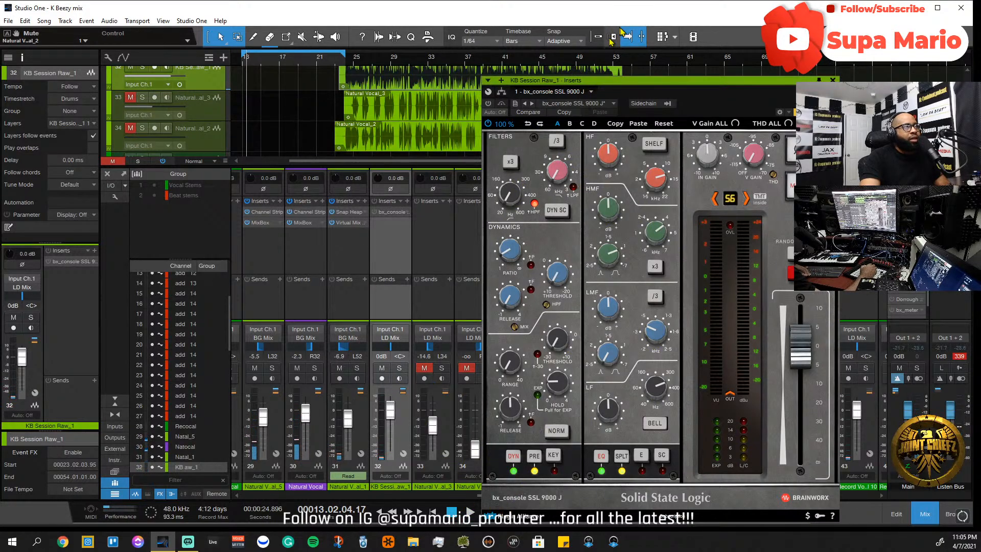
left_click_drag(617, 80, 623, 38)
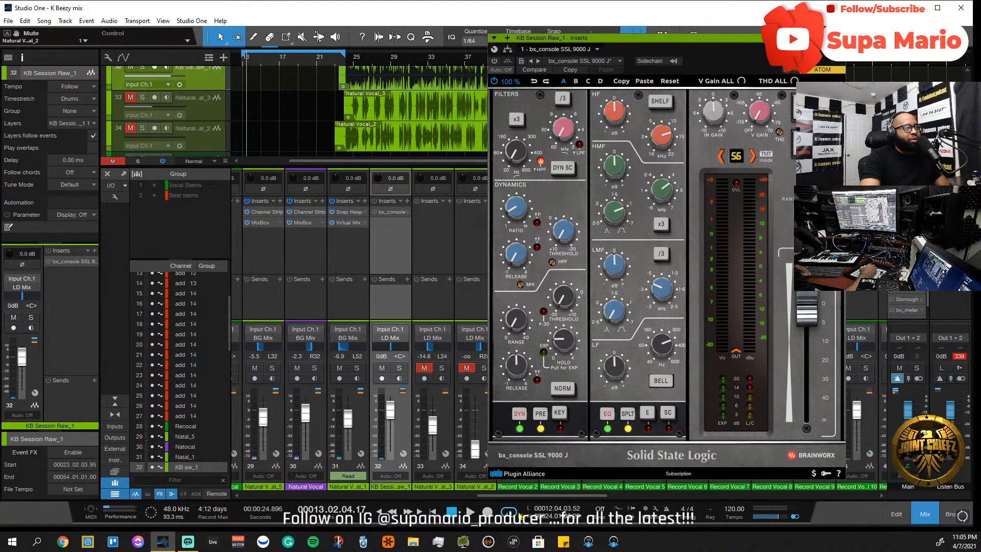
left_click(345, 58)
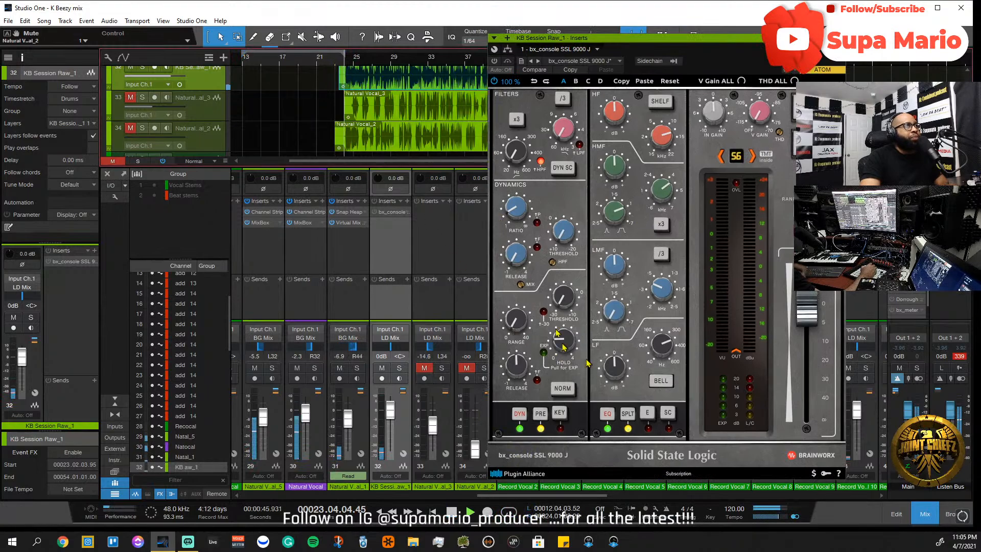
left_click_drag(639, 39, 251, 75)
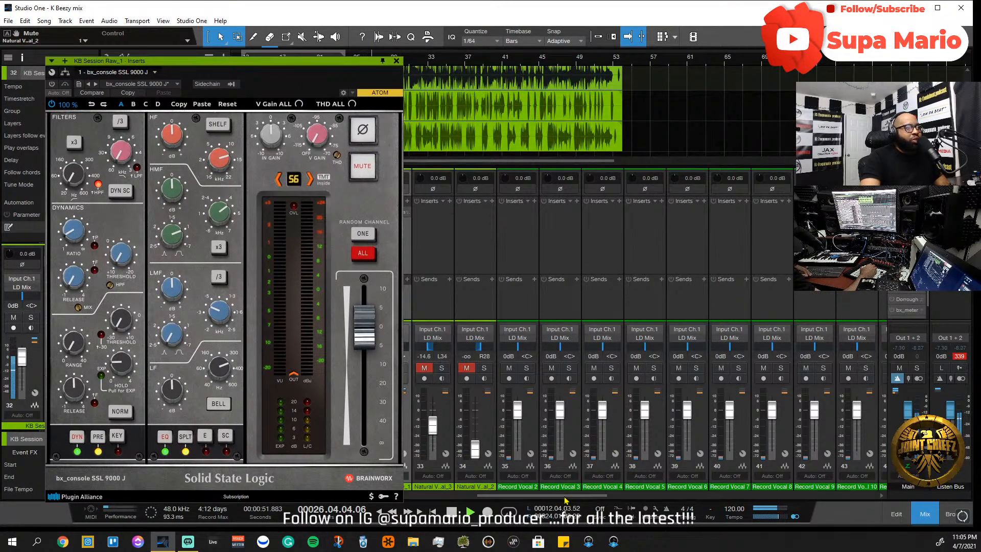
left_click_drag(567, 497, 863, 475)
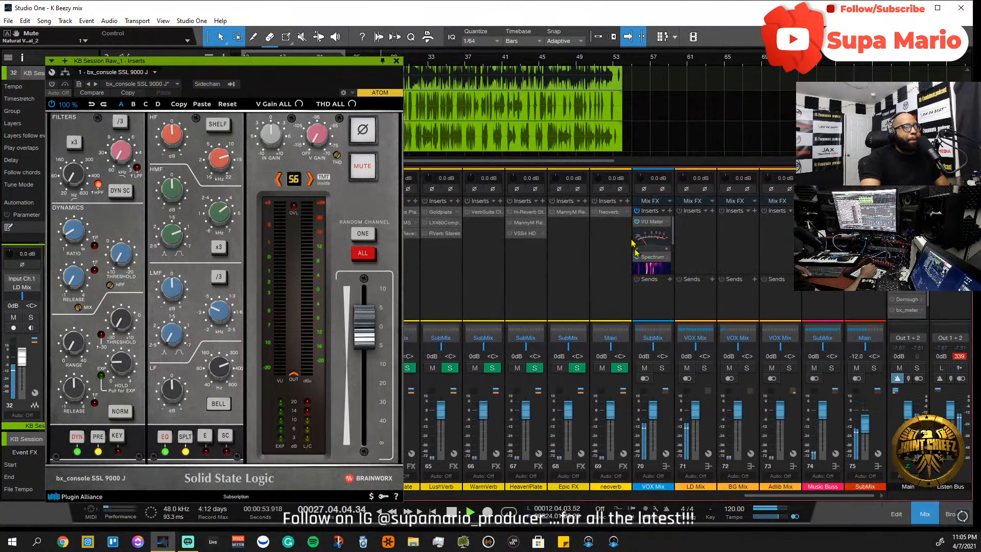
left_click(652, 256)
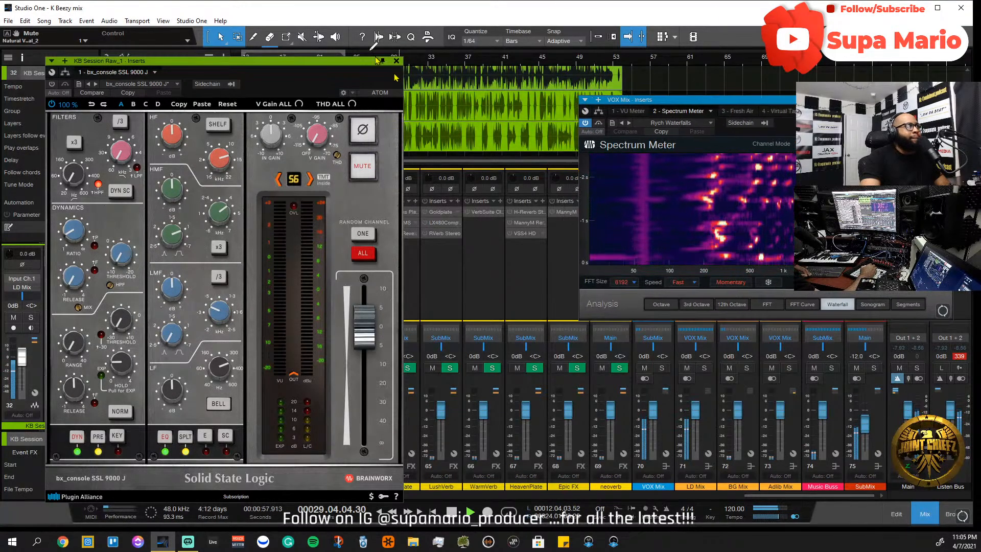
left_click_drag(361, 60, 475, 76)
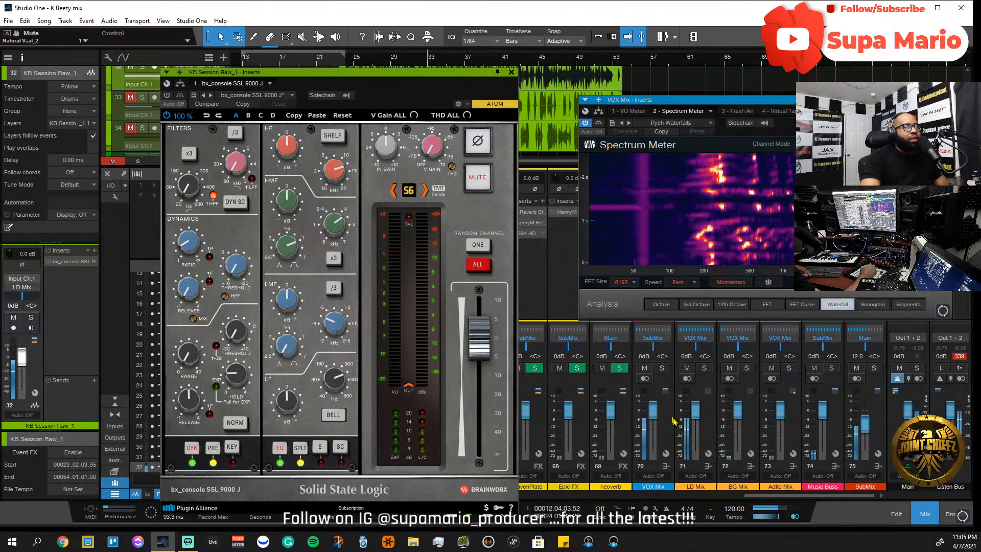
- Solo the VOX Mix bus and set the bx_console's low-pass filter frequency to 60 kHz on KB Session Raw_1
left_click(662, 368)
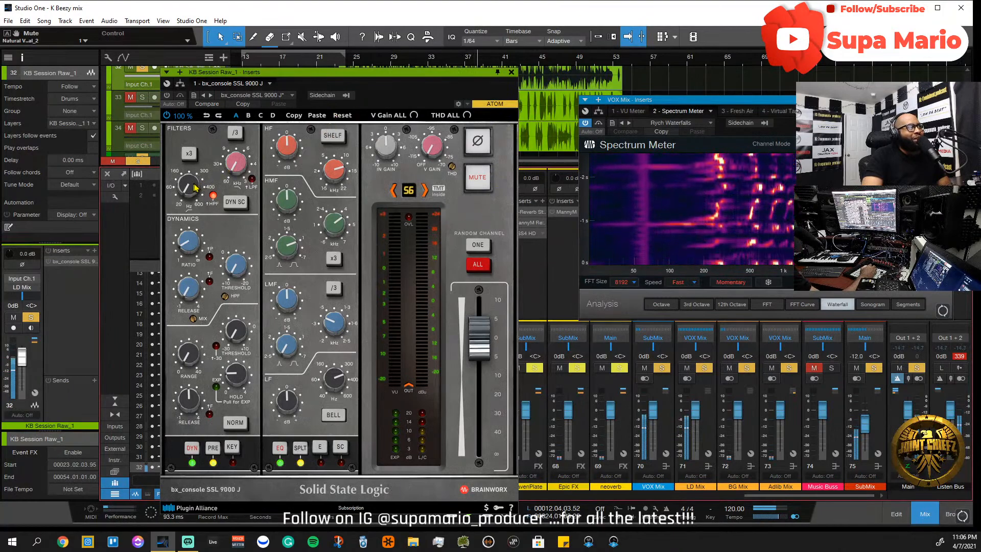
left_click_drag(237, 170, 238, 10)
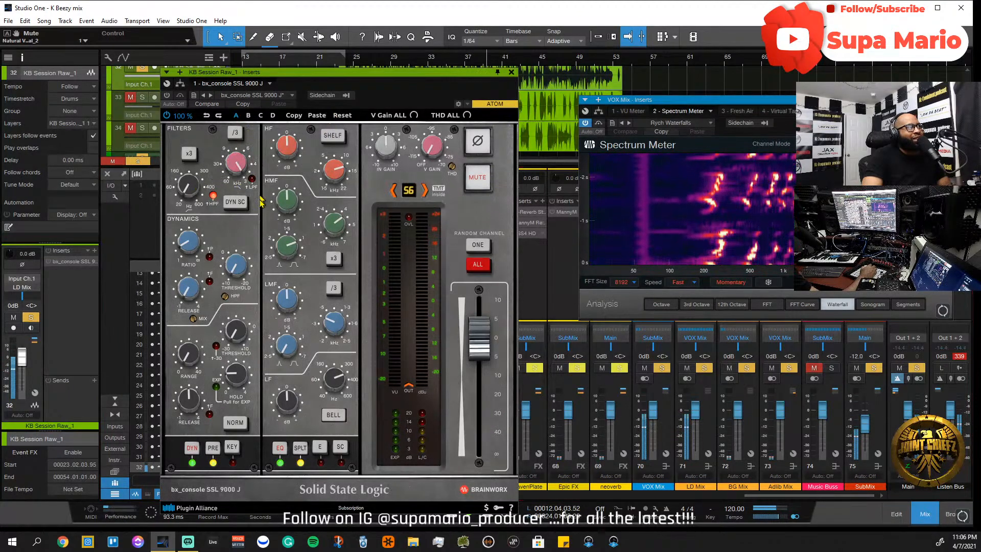
double_click(238, 170)
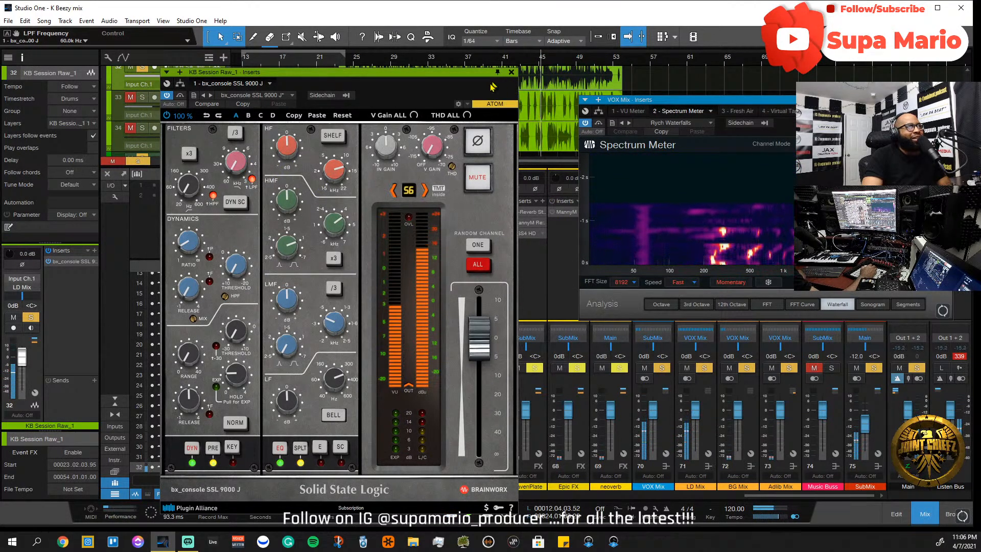
- Replay the soloed lead vocal from bar 23, keeping the bx_console clear of its mixer channel and the Spectrum Meter
left_click_drag(467, 73, 503, 65)
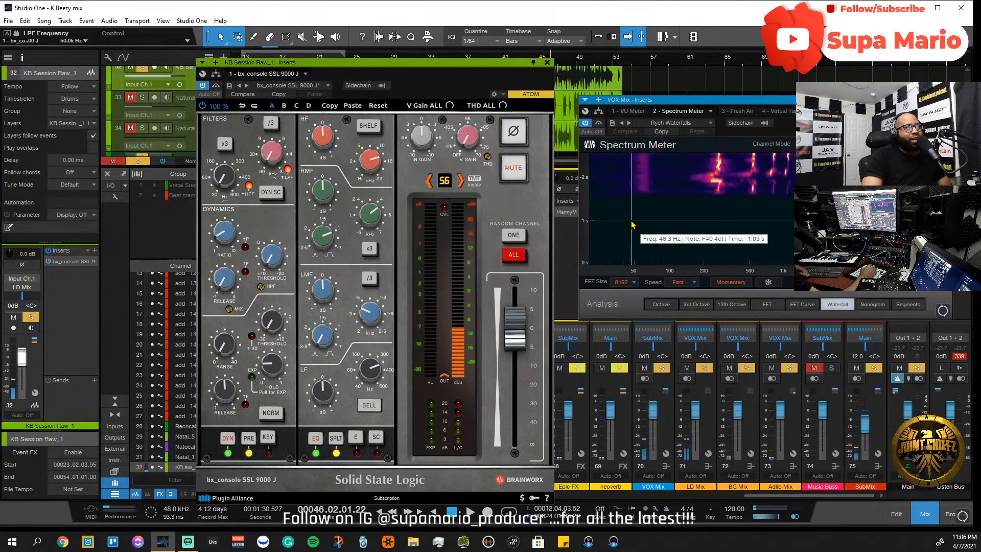
scroll(721, 409, "left", 10)
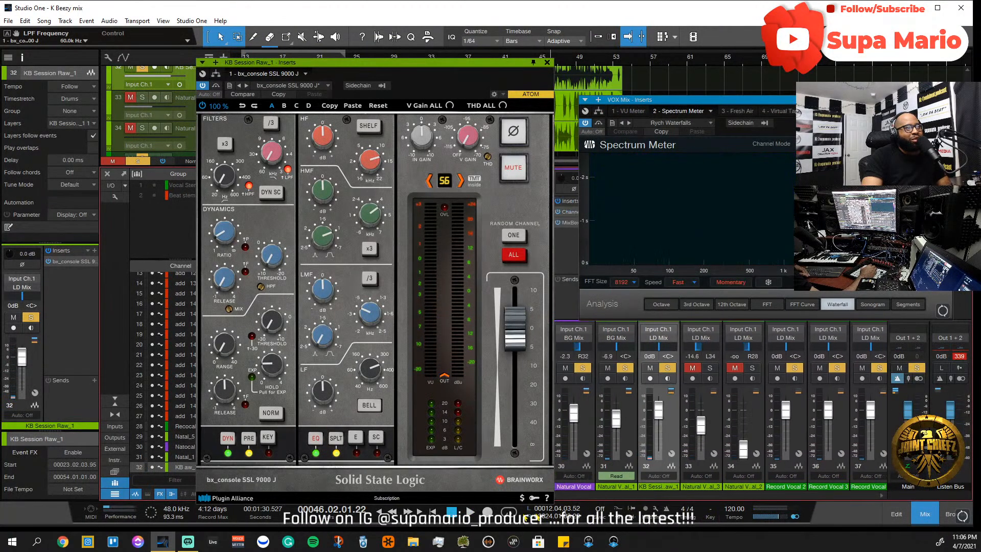
scroll(720, 409, "right", 2)
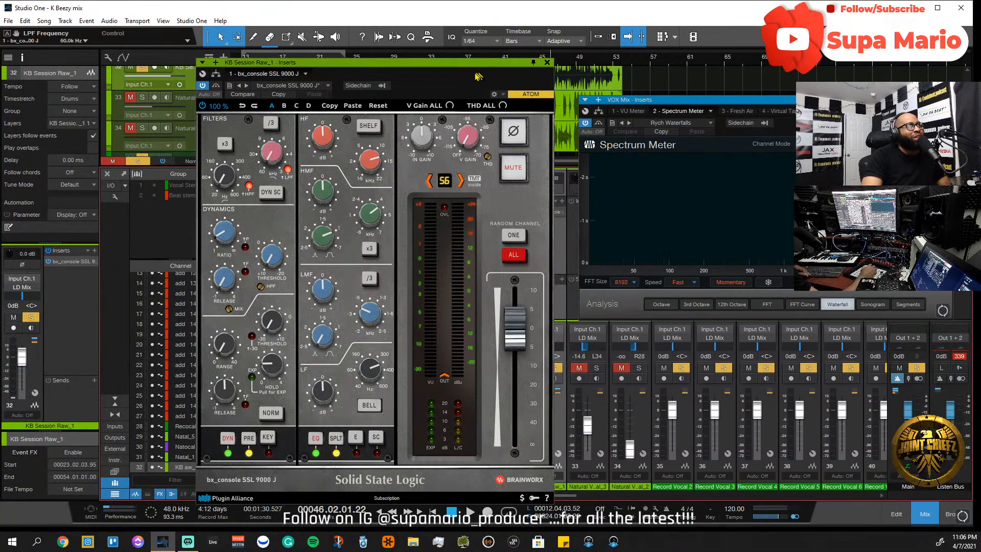
left_click_drag(475, 72, 860, 75)
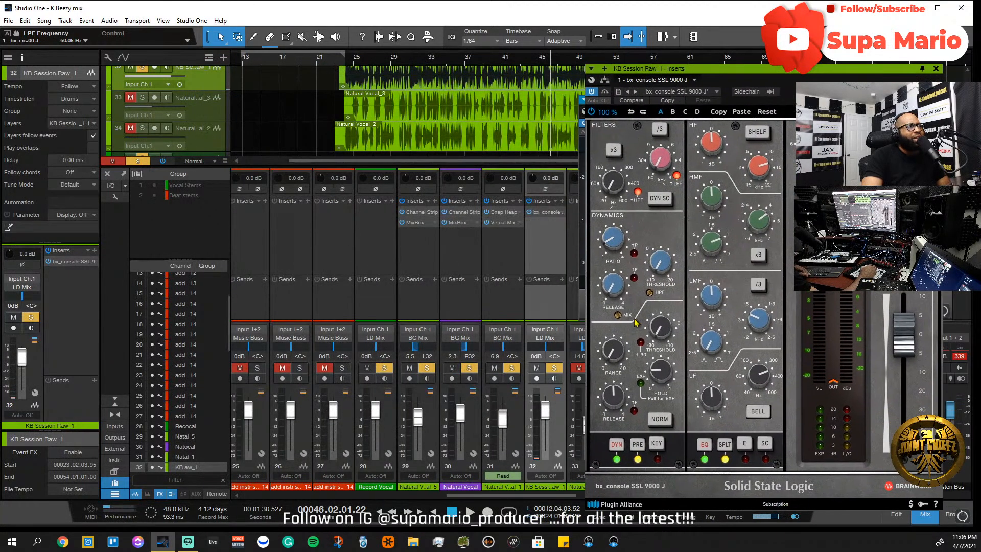
left_click(343, 64)
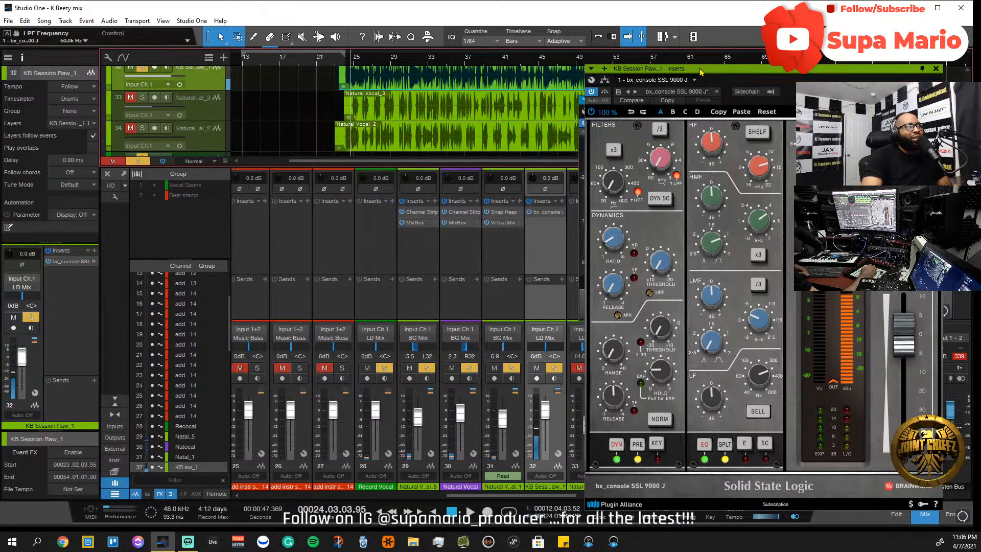
left_click_drag(701, 72, 140, 61)
left_click_drag(325, 57, 315, 78)
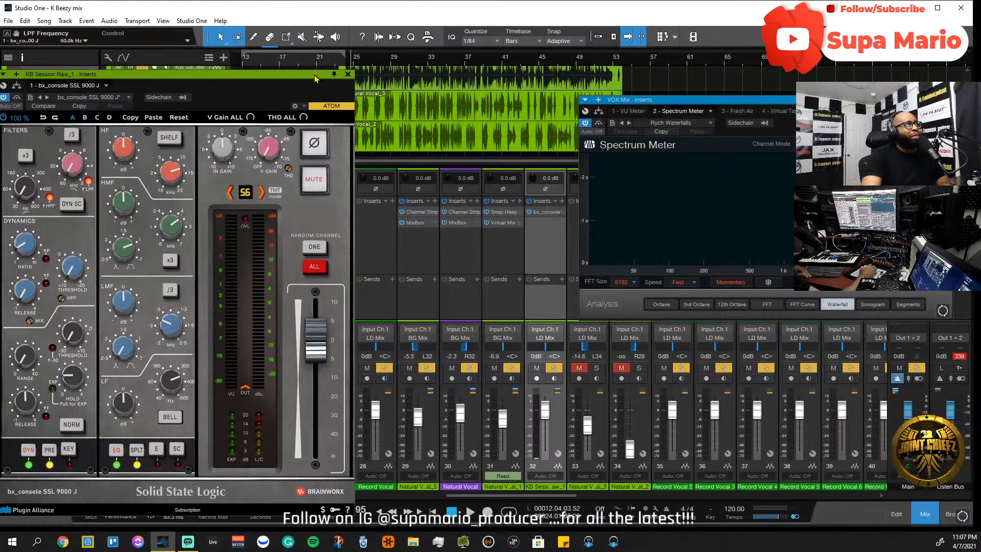
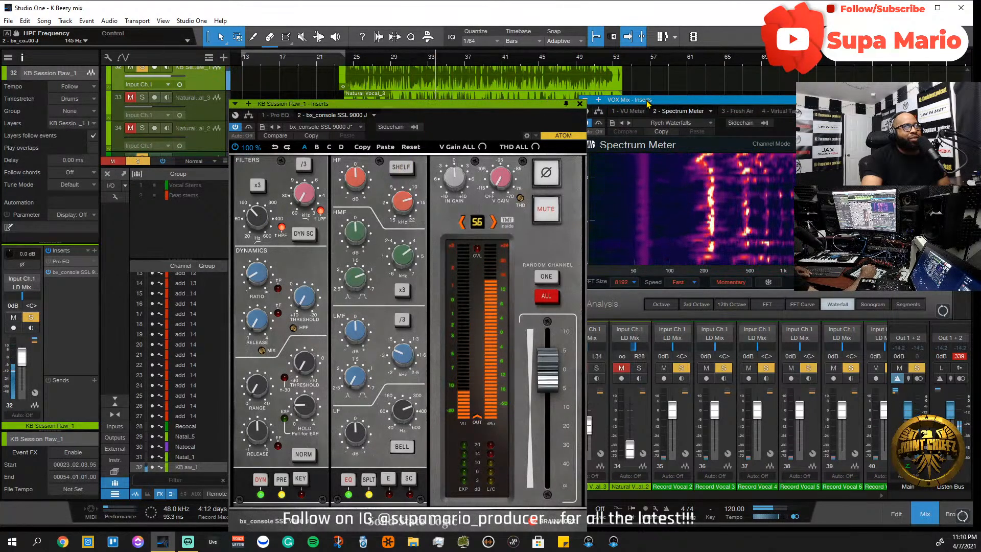
- Activate the Pro EQ² on KB Session Raw_1 and play the soloed vocal with its window beside the Spectrum Meter
left_click_drag(648, 102, 524, 30)
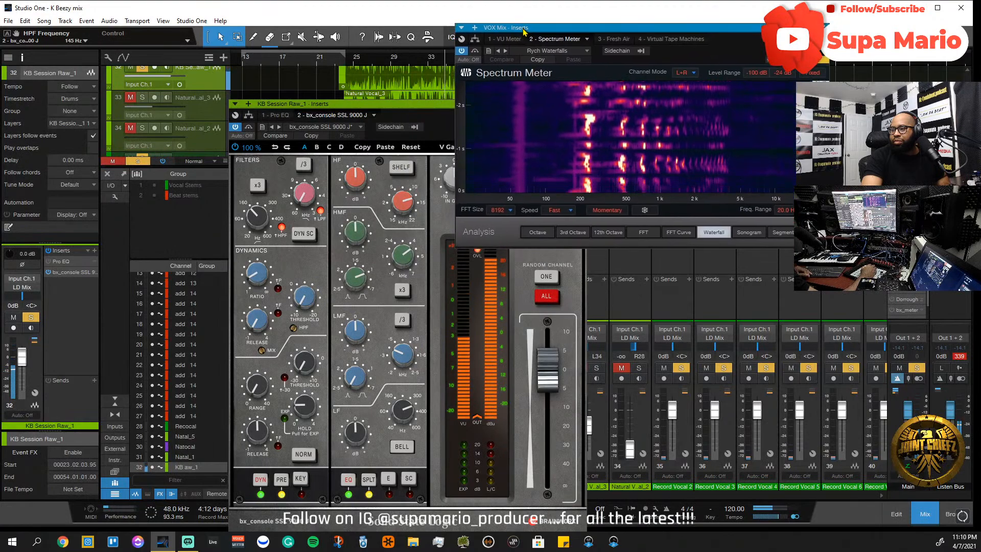
left_click_drag(307, 122, 199, 116)
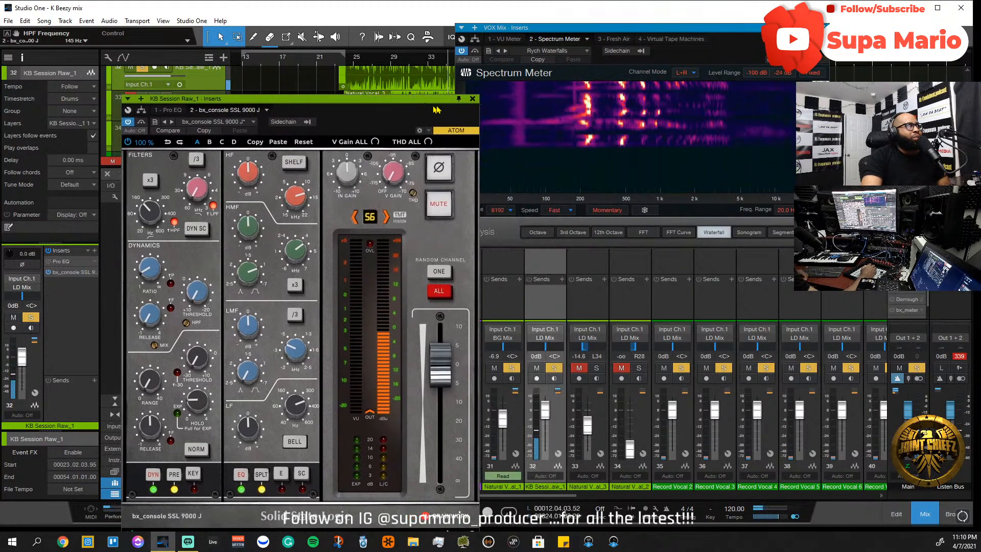
left_click(170, 110)
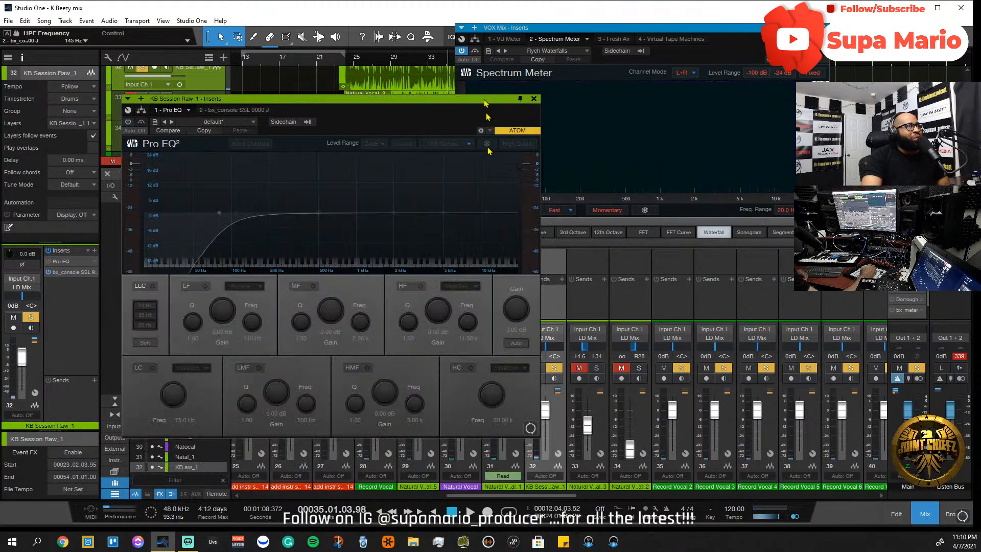
left_click_drag(474, 101, 515, 84)
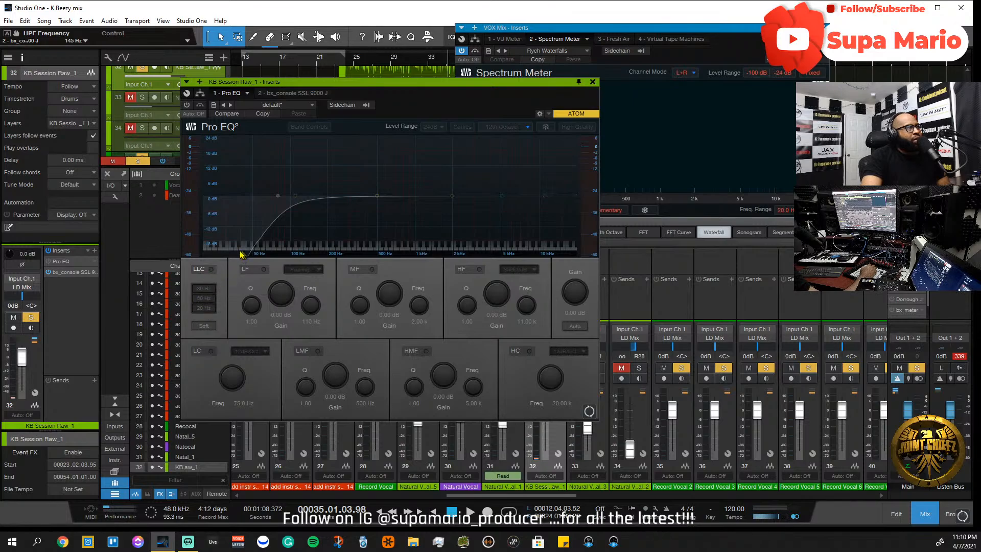
left_click(187, 106)
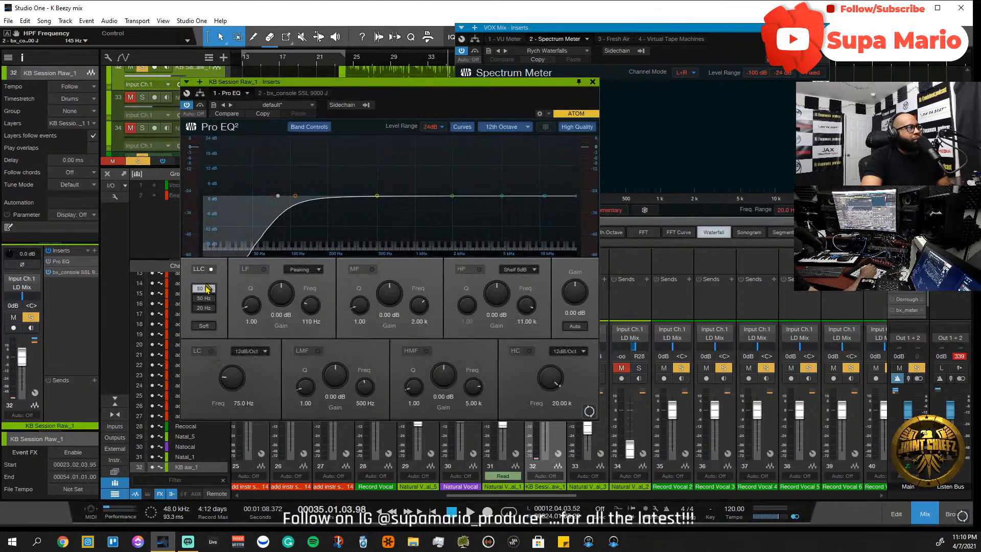
left_click_drag(337, 76, 180, 73)
key("space")
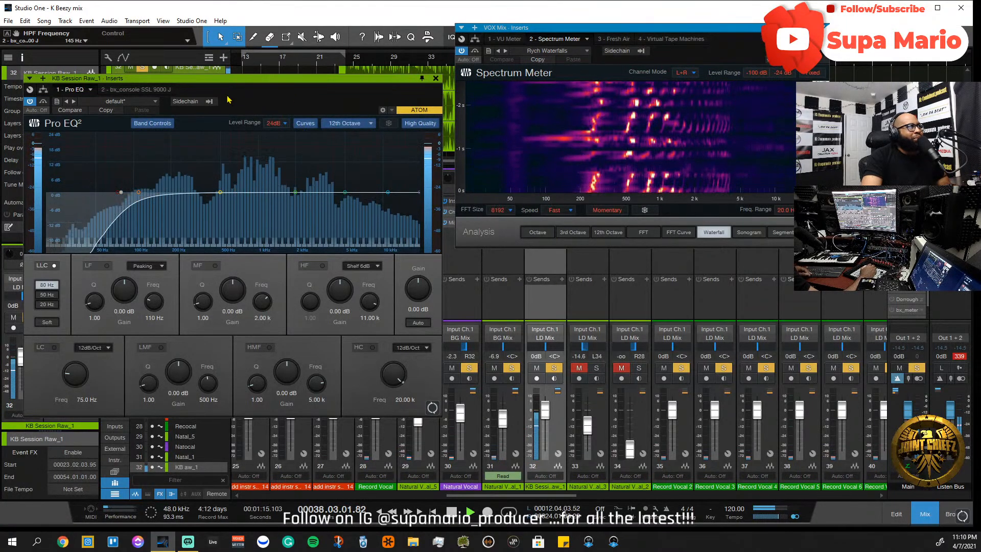
- Return to the bx_console, clear all solos and replay the full mix from near the start of the lead vocal
left_click(132, 90)
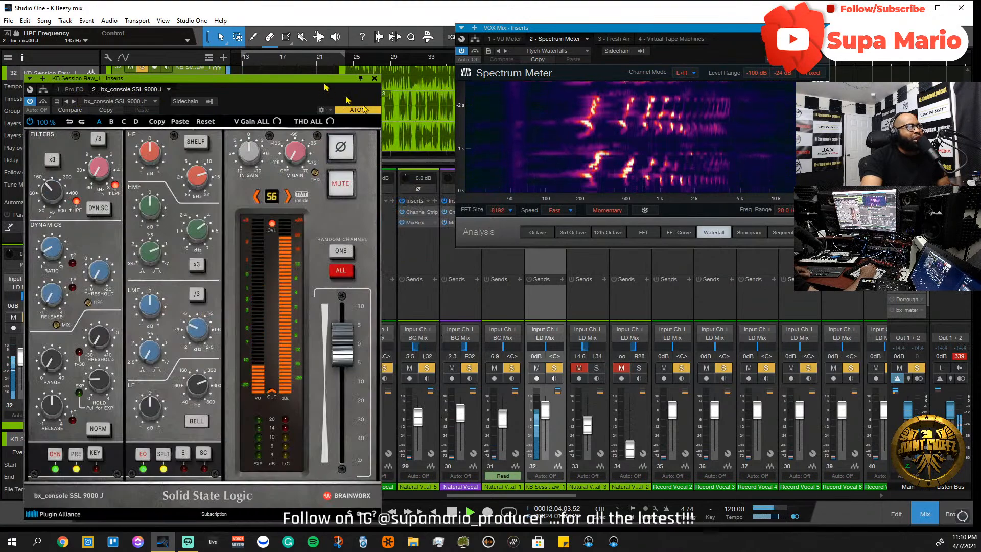
left_click(554, 368)
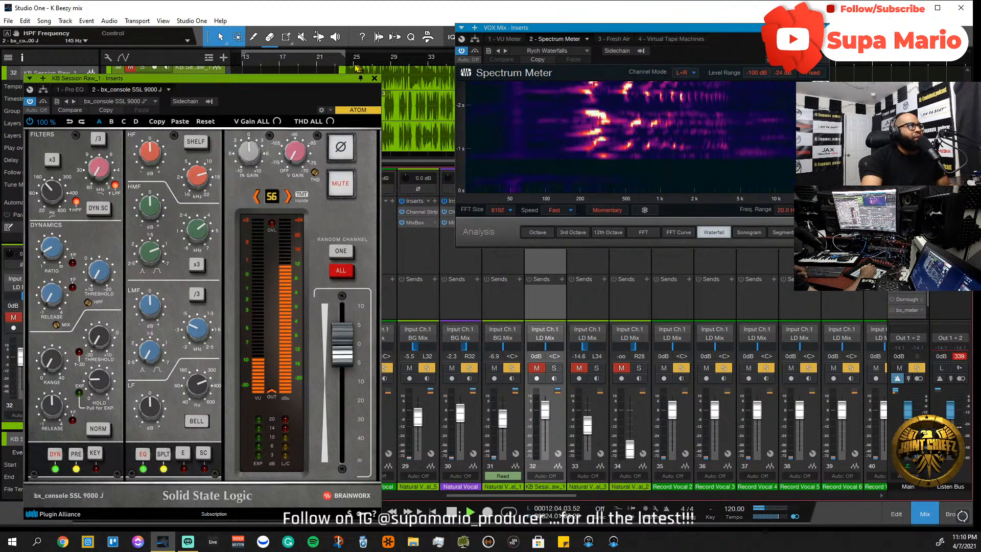
left_click(353, 60)
key("space")
left_click(917, 369)
key("space")
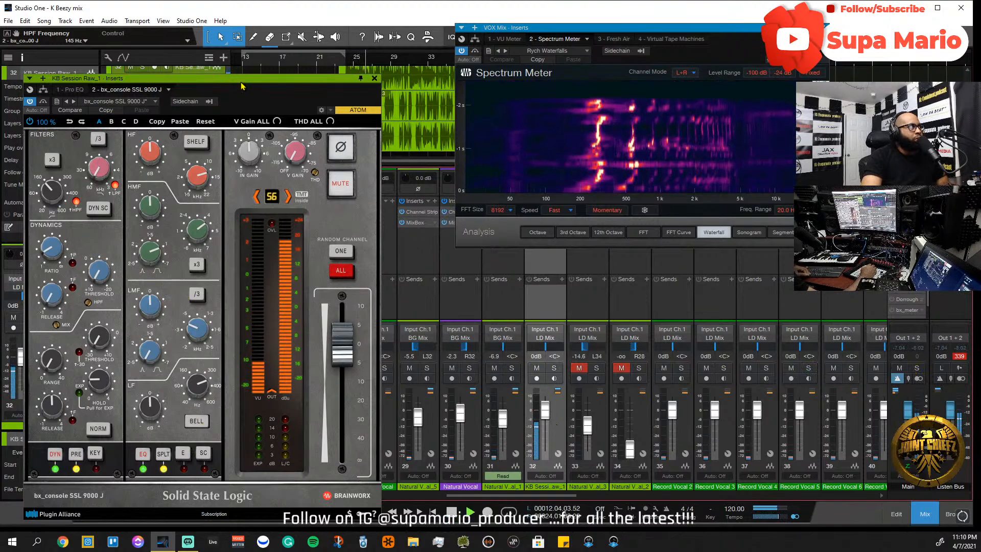
- Try the bx_console's low-mid EQ band at 250 Hz with a Q of 2.3 while the full mix plays
left_click_drag(240, 78, 341, 68)
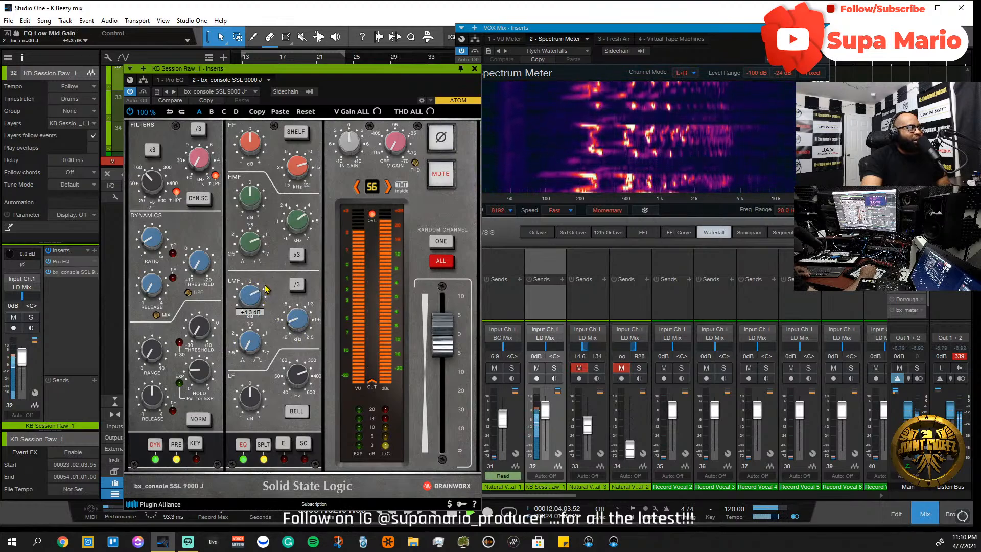
left_click_drag(265, 290, 275, 318)
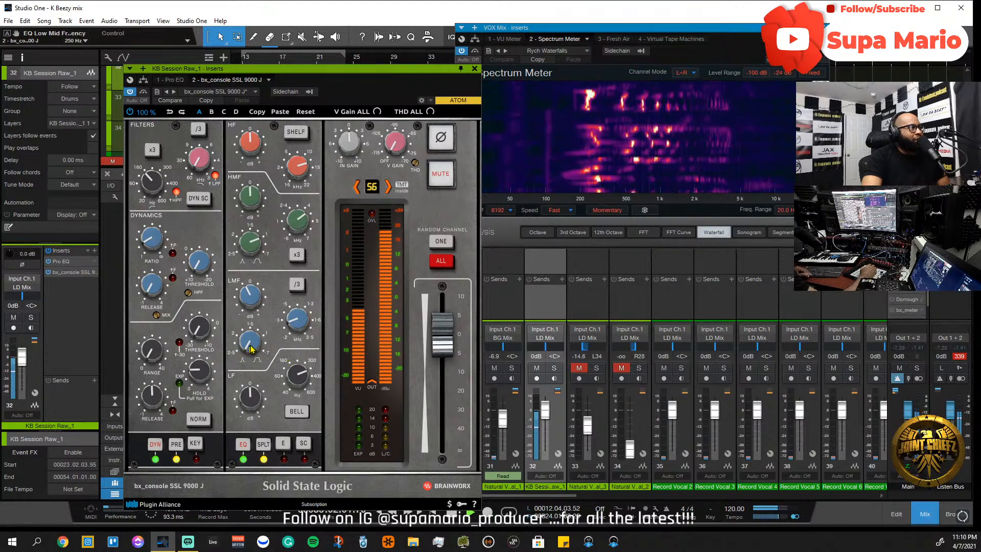
left_click_drag(251, 350, 256, 345)
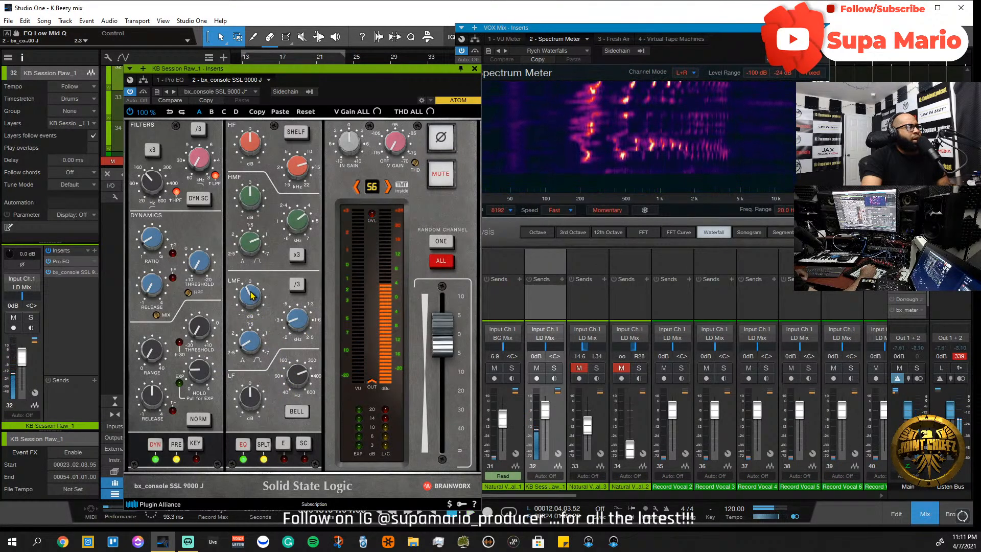
- Reset the low-mid EQ gain to 0 dB, and retune the LF band with its gain at -2.2 dB
left_click_drag(251, 295, 261, 305)
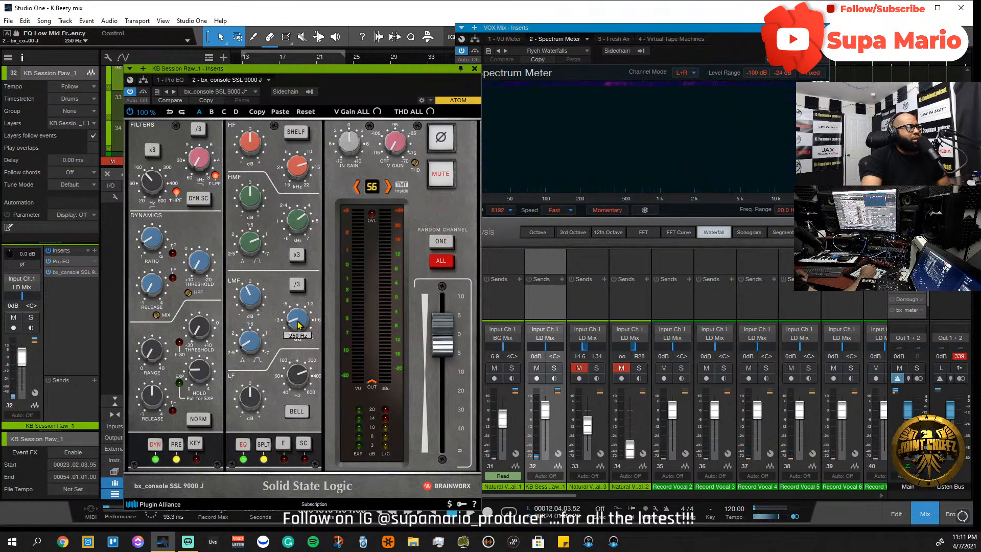
left_click_drag(304, 394, 306, 400)
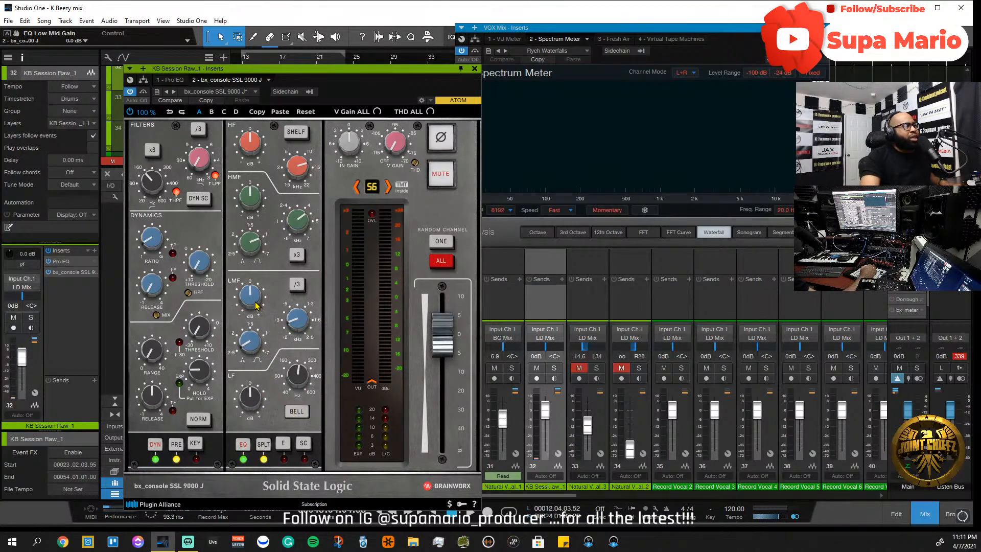
left_click_drag(251, 401, 257, 418)
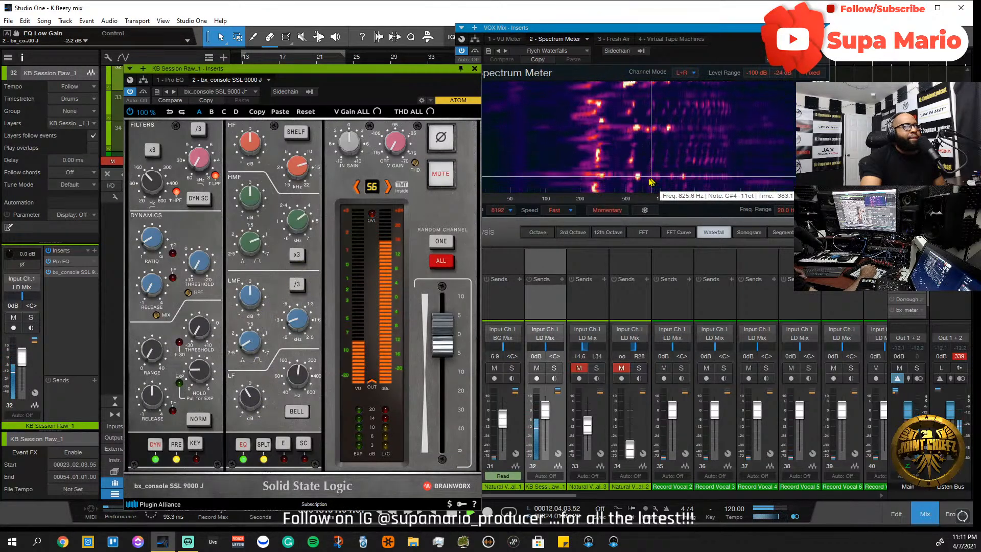
- Sweep the low-mid EQ band with an 18 dB boost to search for the vocal's problem frequency
left_click_drag(245, 352, 245, 359)
left_click_drag(251, 302, 252, 276)
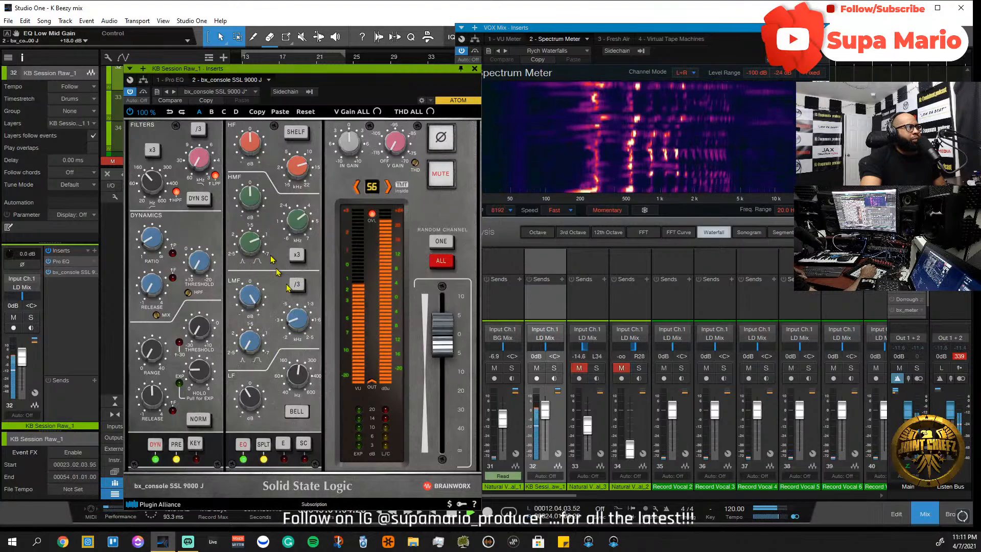
left_click_drag(305, 323, 254, 330)
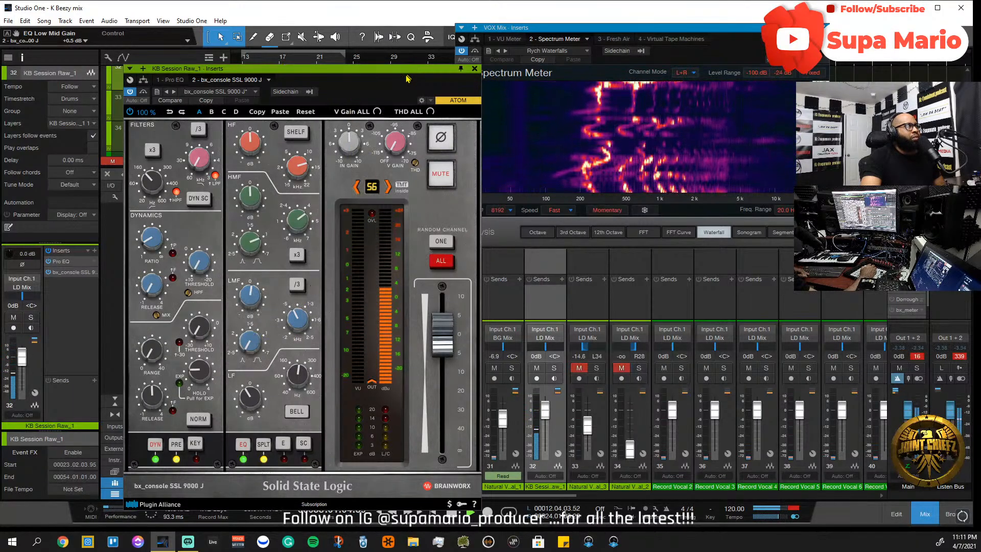
- Set the low-mid band to 2.0 kHz with +1.3 dB gain and a Q of 2.5, comparing with the EQ bypassed
mouse_move(402, 70)
left_mouse_down()
mouse_move(328, 144)
mouse_move(347, 141)
mouse_move(402, 54)
left_mouse_up()
mouse_move(249, 288)
left_mouse_down()
mouse_move(249, 278)
mouse_move(257, 303)
mouse_move(257, 292)
left_mouse_up()
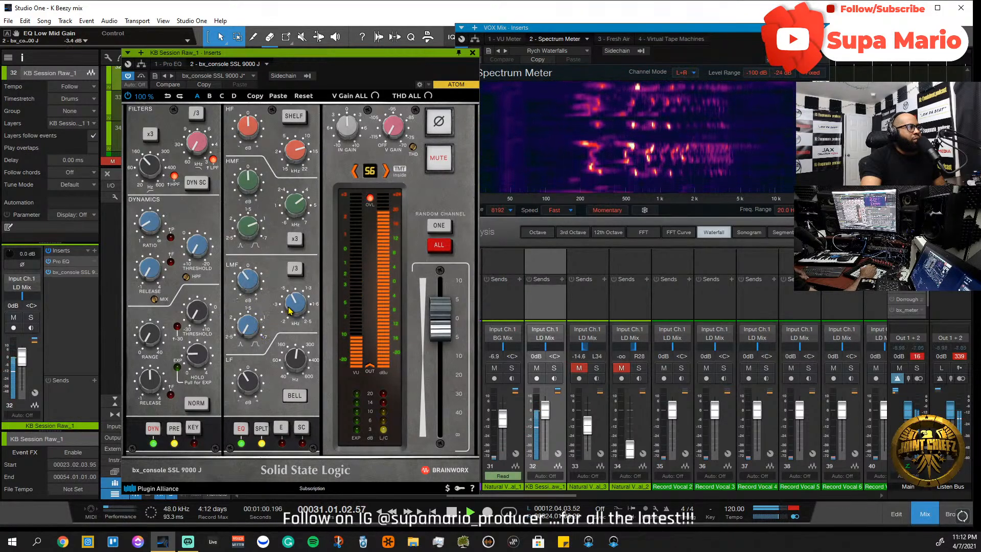
left_click(256, 333)
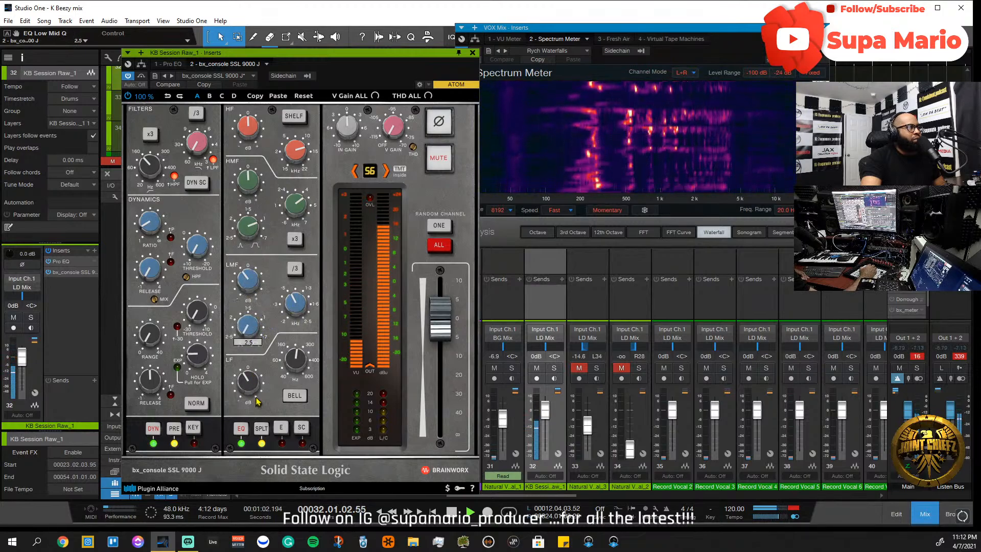
left_click_drag(249, 284, 249, 281)
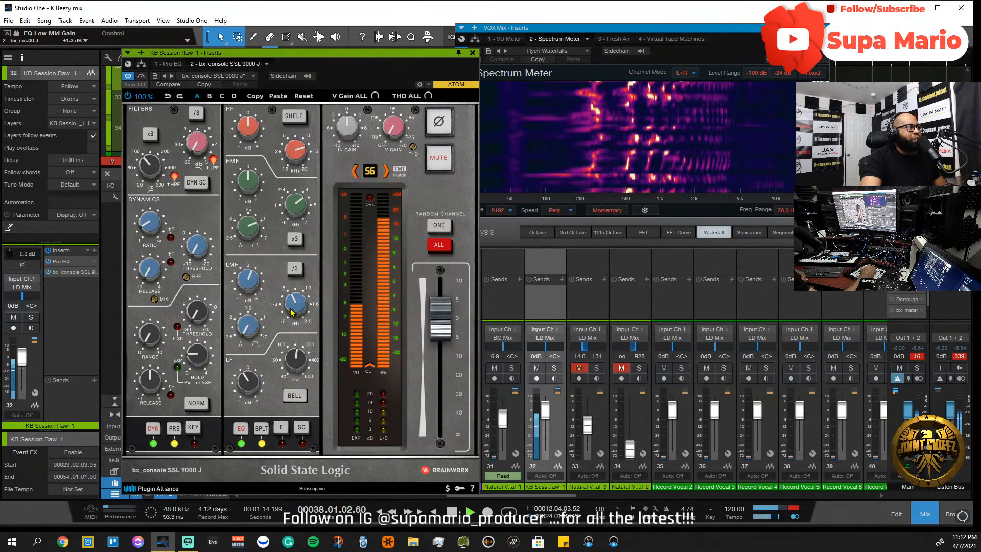
left_click_drag(292, 312, 300, 274)
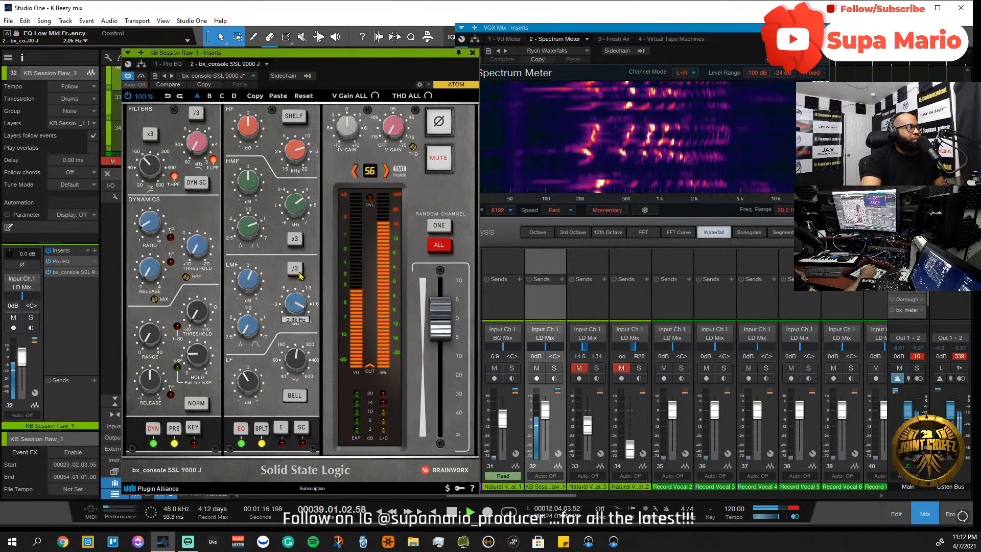
left_click(241, 429)
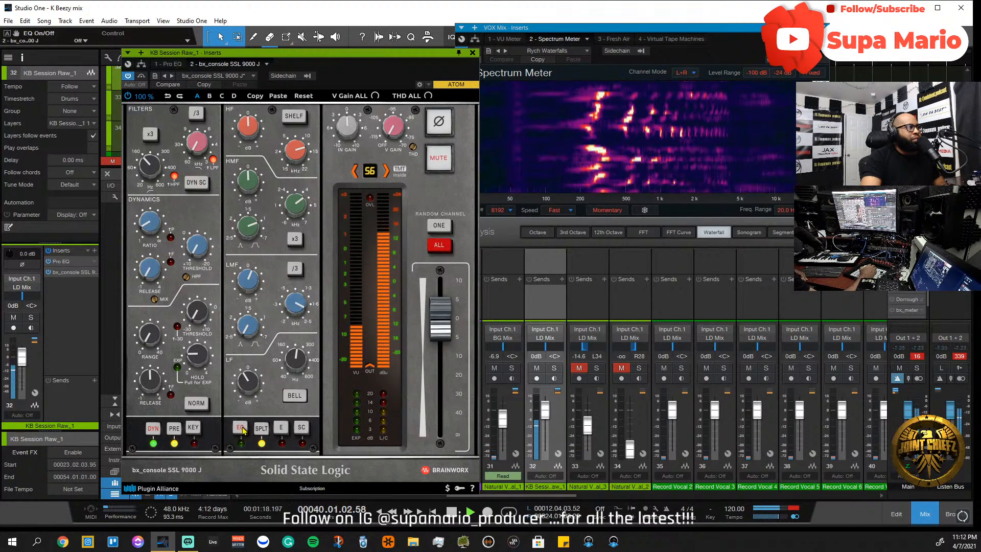
left_click(241, 429)
- Refine the low-mid band to +0.4 dB gain and a Q of 1.9, compare with the EQ off, and stop playback
left_click_drag(254, 281, 256, 290)
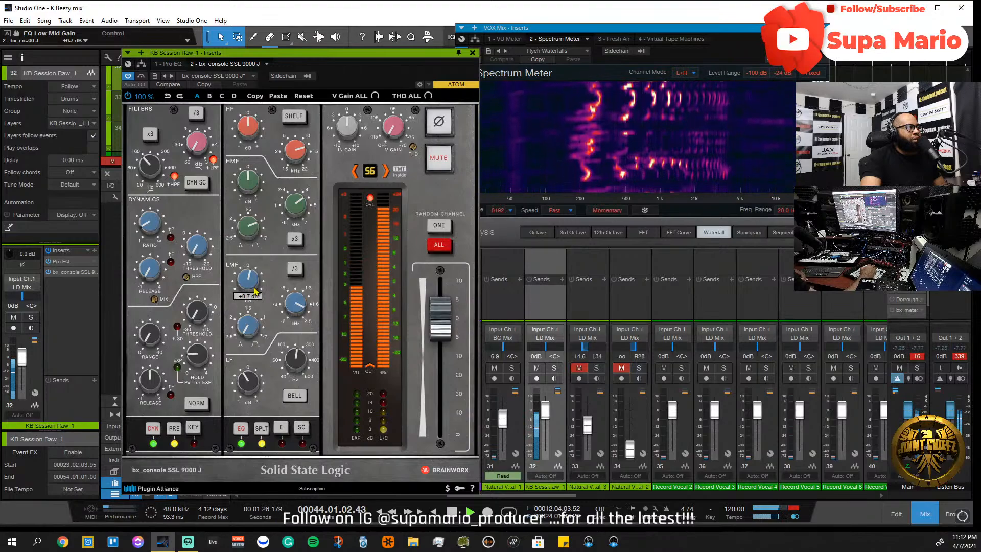
mouse_move(252, 320)
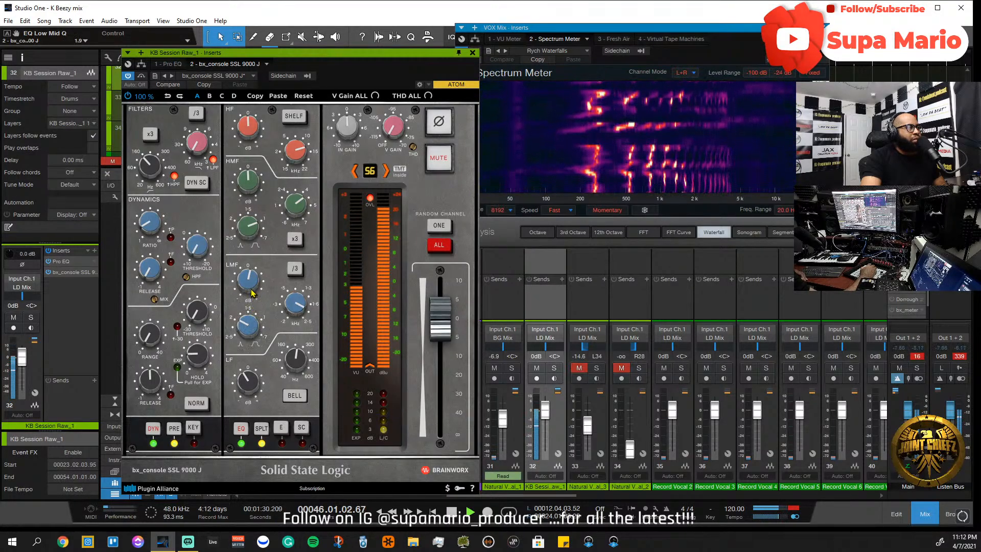
mouse_move(252, 292)
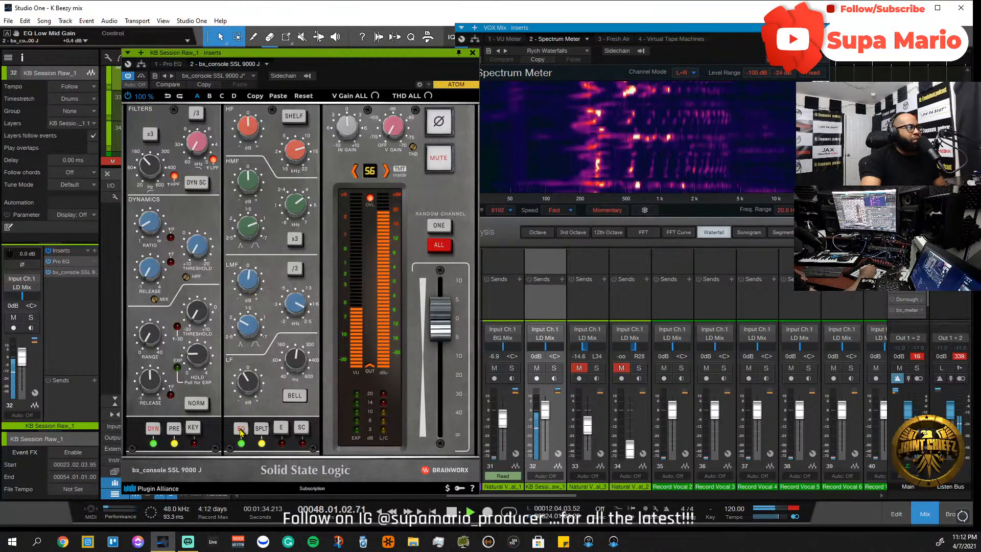
left_click(241, 429)
left_click(241, 430)
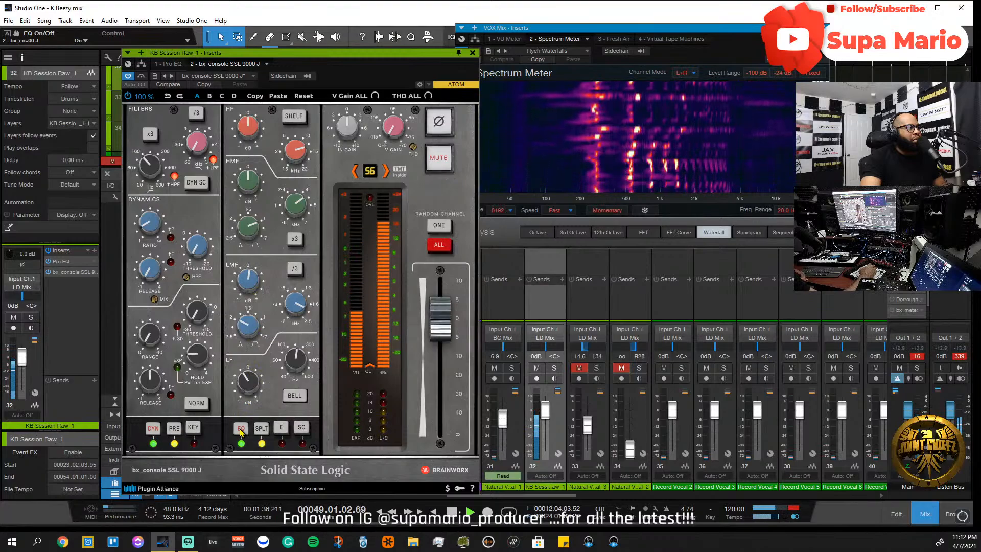
key("space")
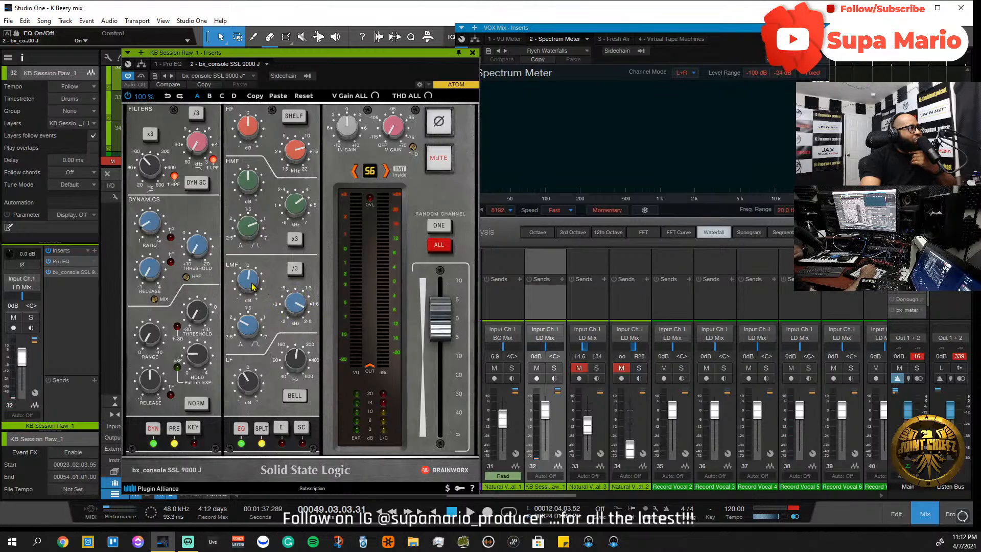
mouse_move(250, 287)
mouse_move(297, 305)
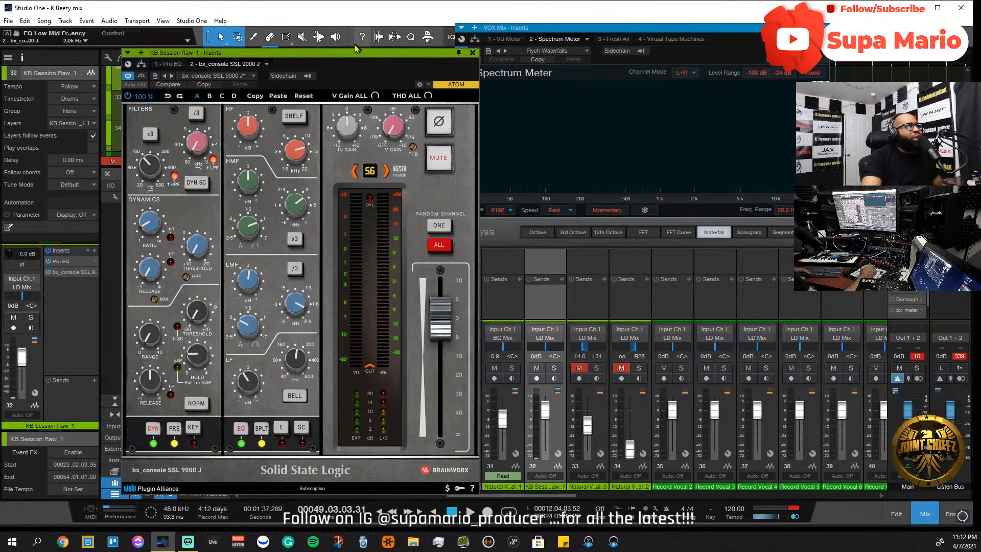
- Open the VSX plug-in on the Listen Bus and look over its settings and version information
left_click_drag(354, 54, 346, 101)
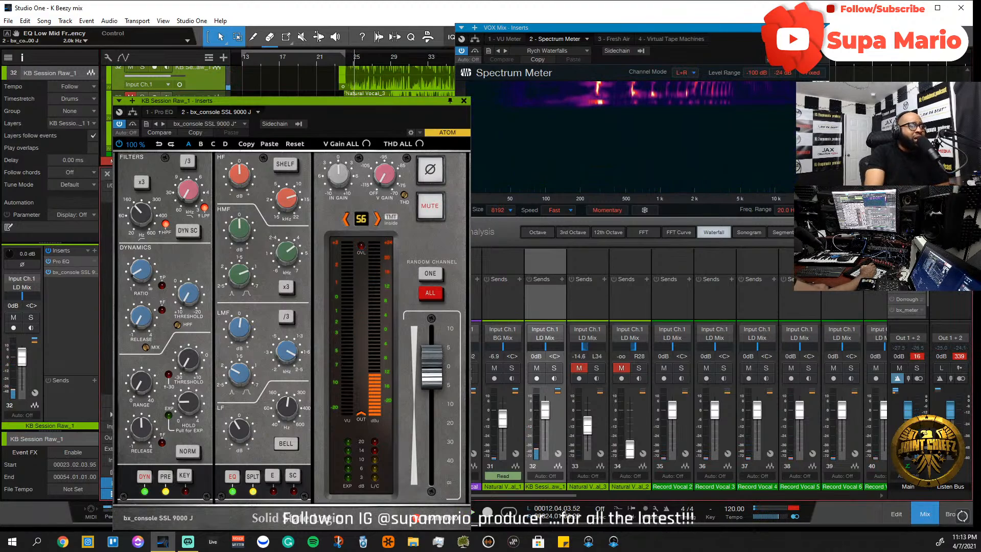
left_click(559, 99)
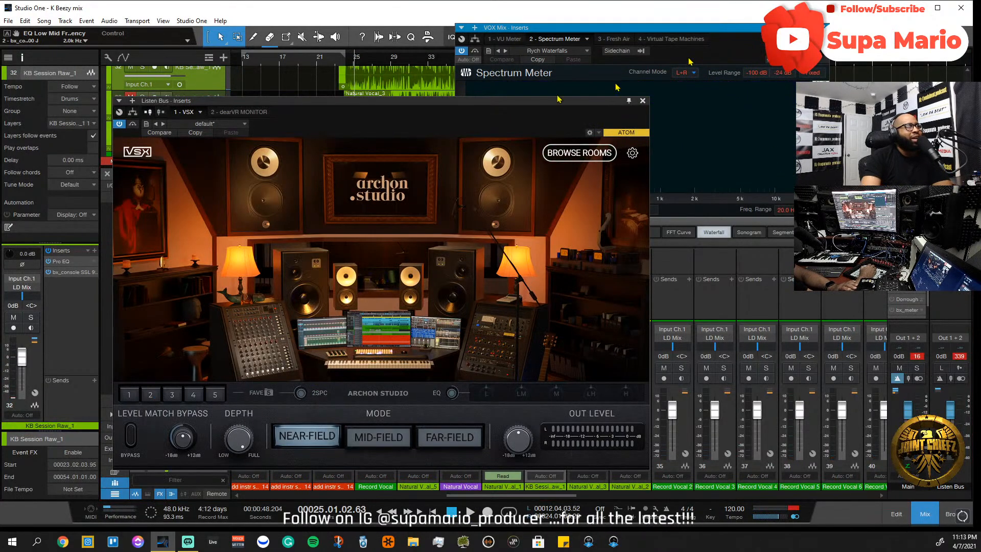
left_click_drag(478, 104, 580, 99)
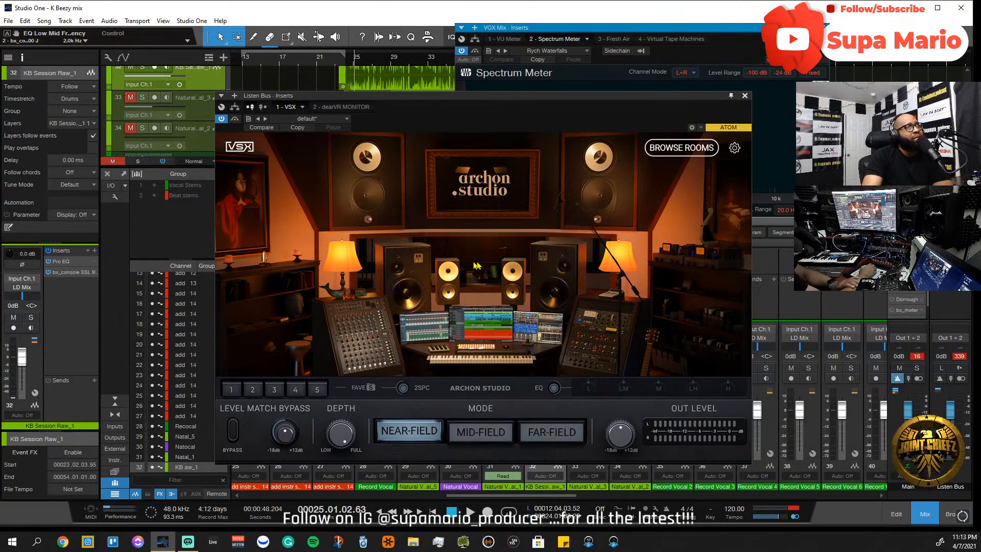
left_click(736, 148)
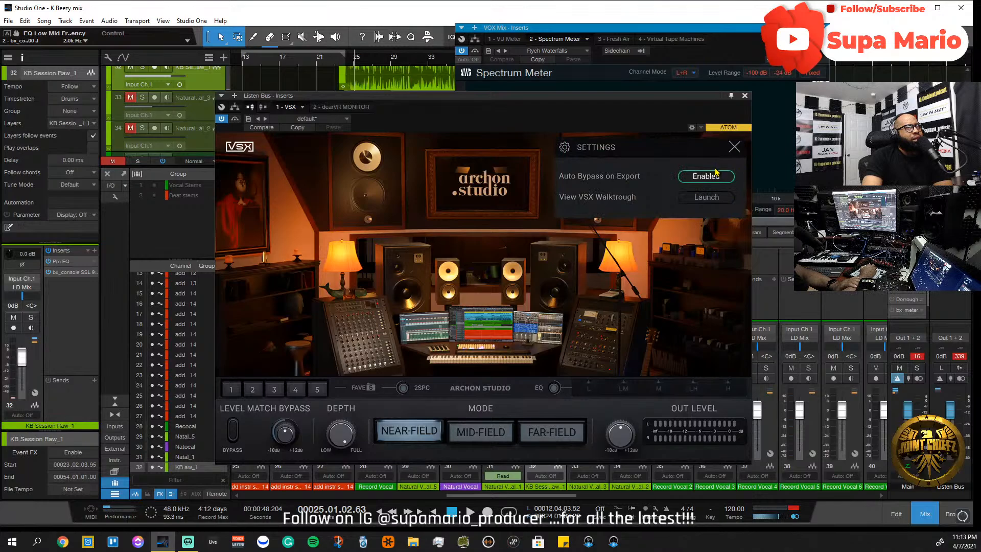
left_click(734, 149)
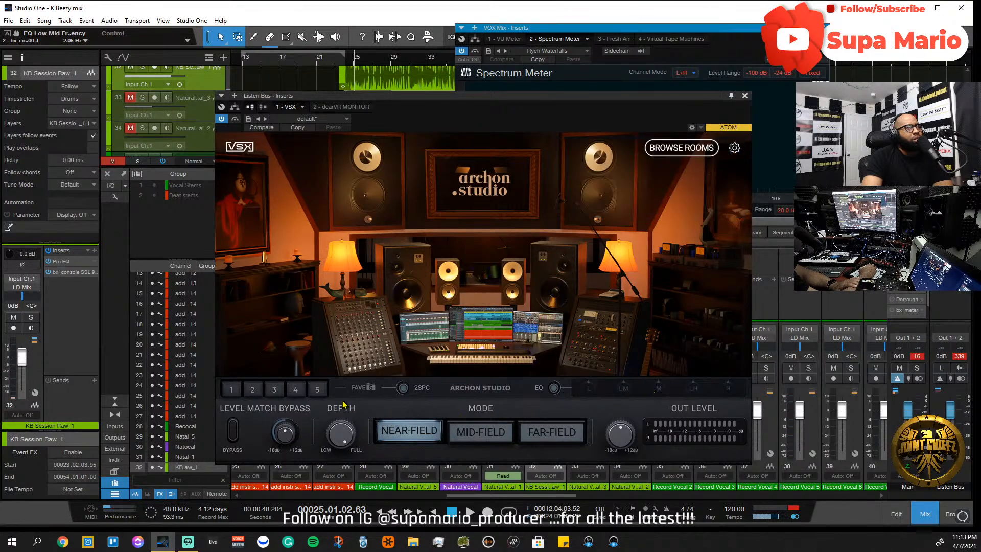
left_click(240, 148)
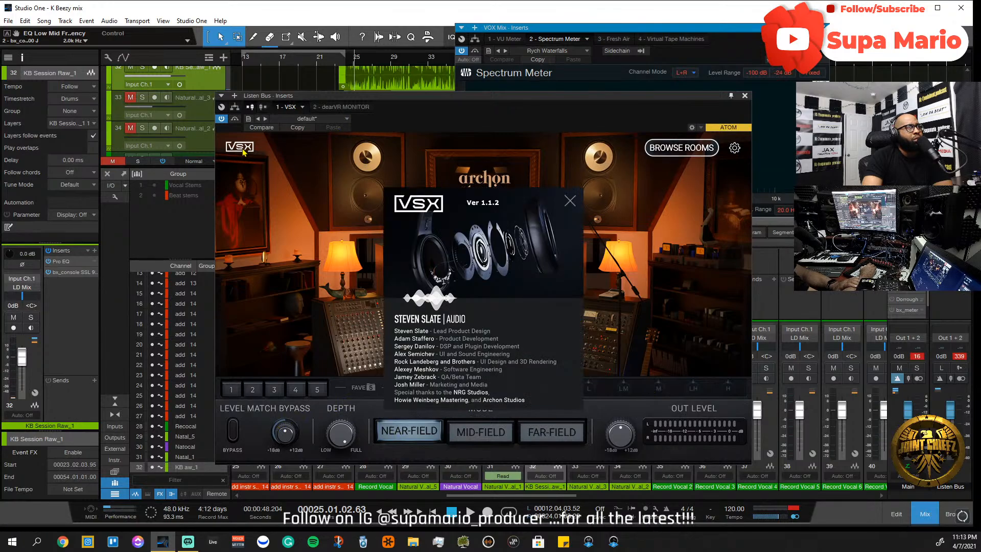
left_click(570, 200)
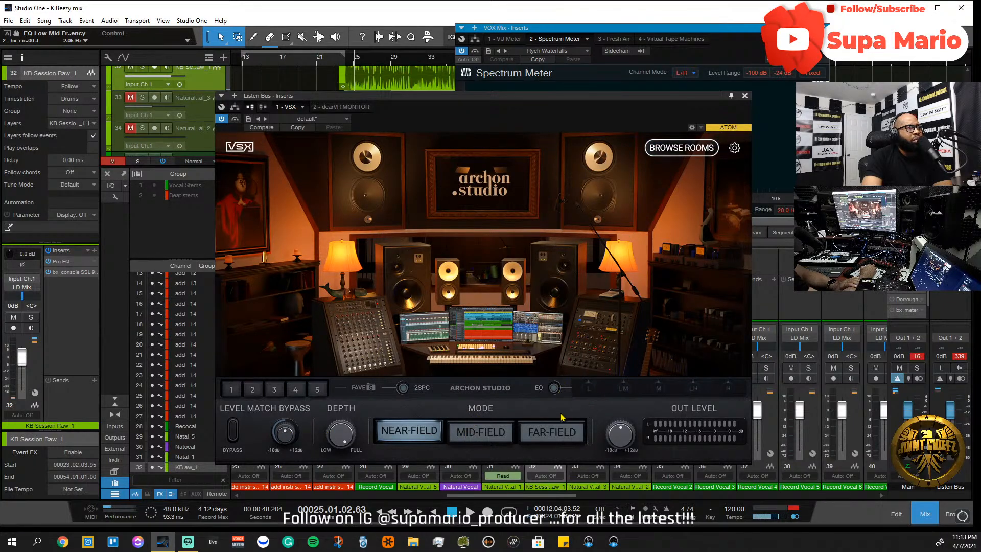
- Try the VSX Mid-Field mode, return to Near-Field and close the plug-in window
left_click(496, 430)
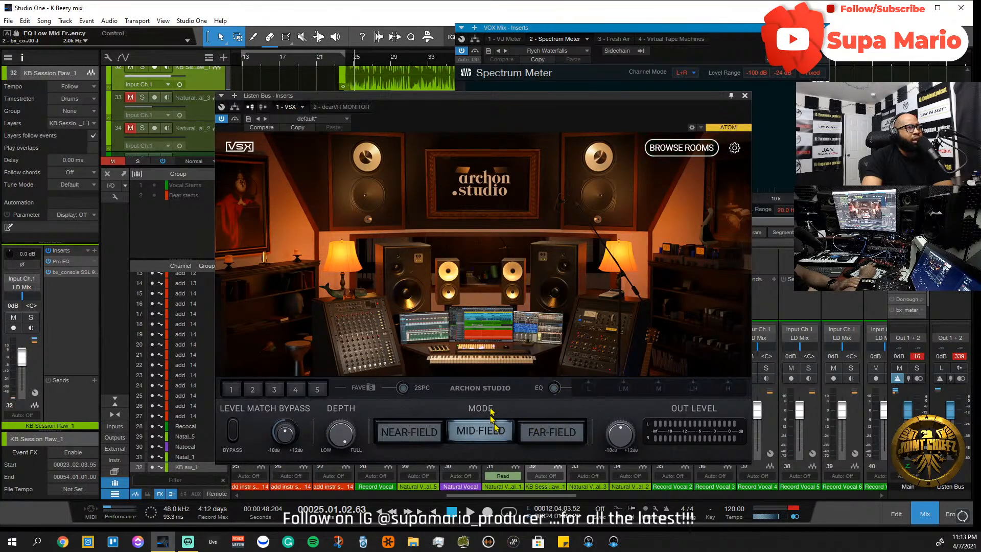
left_click(399, 439)
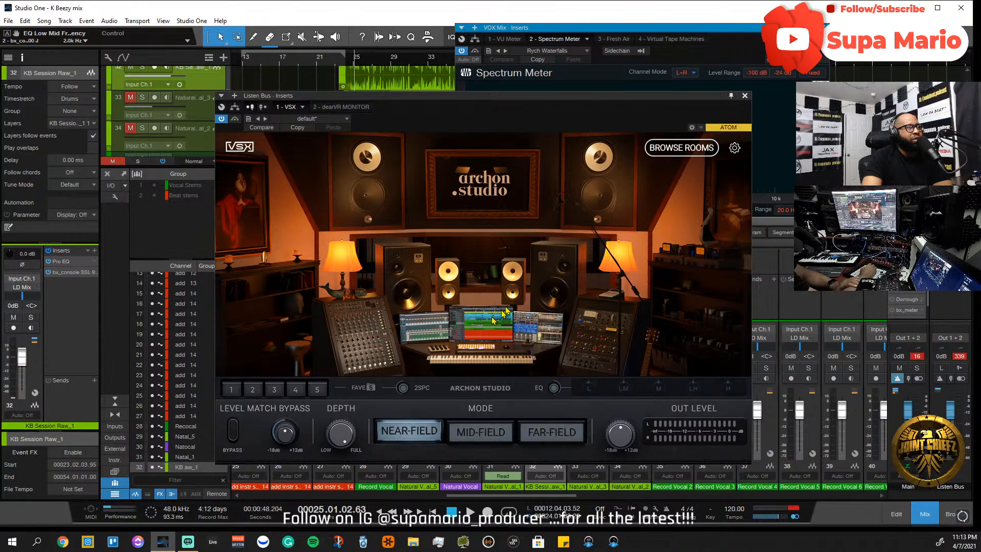
left_click(745, 95)
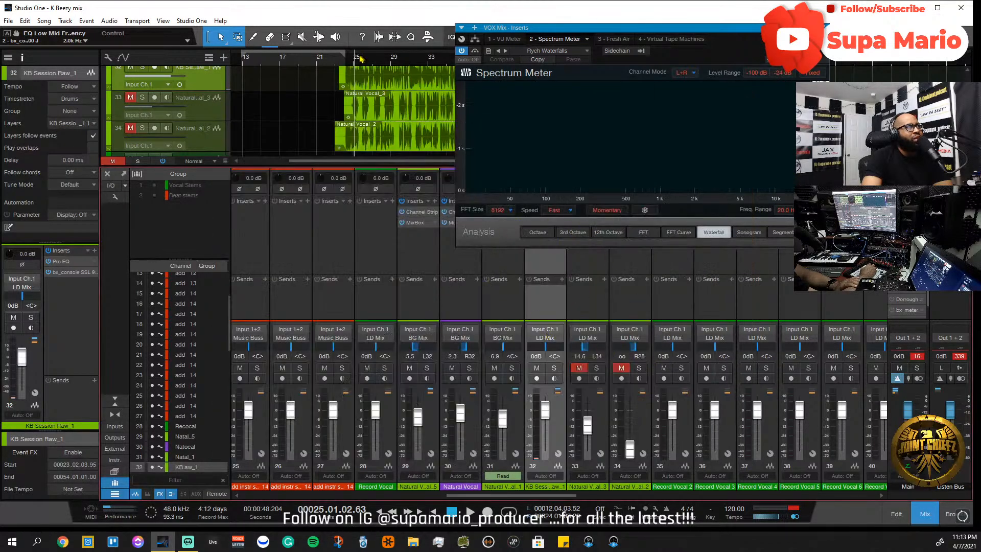
- Replay the mix from bar 25 and check the VSX output level on the Listen Bus, closing its window
key("space")
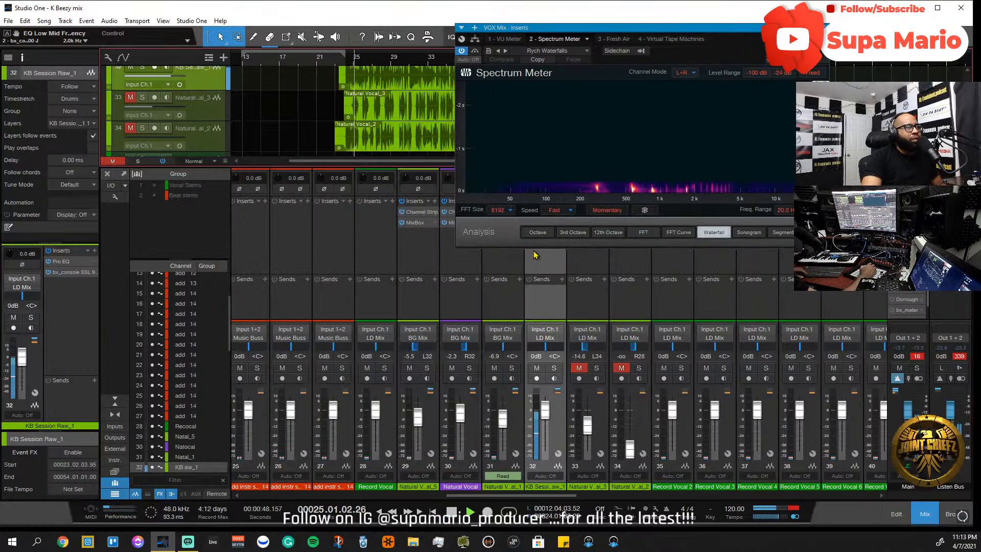
key("space")
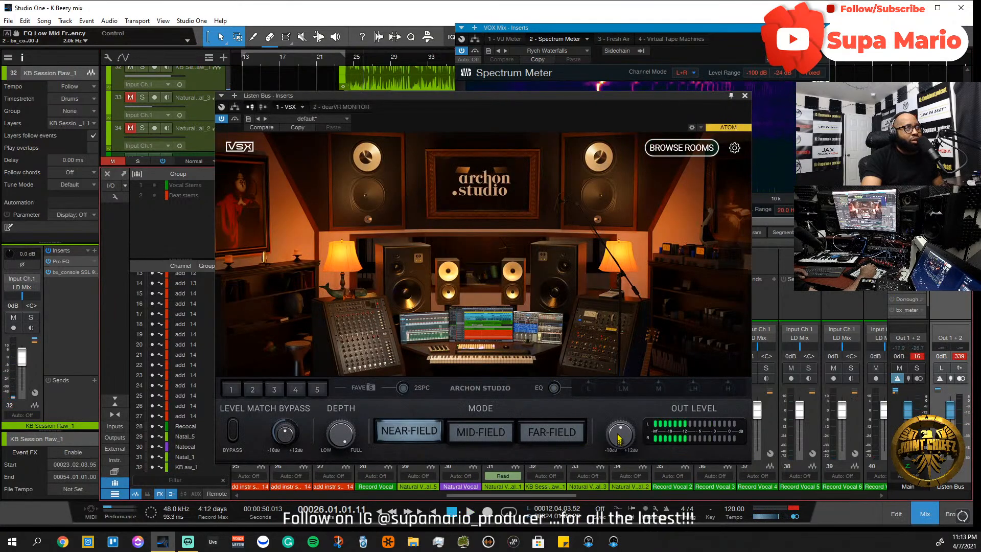
key("space")
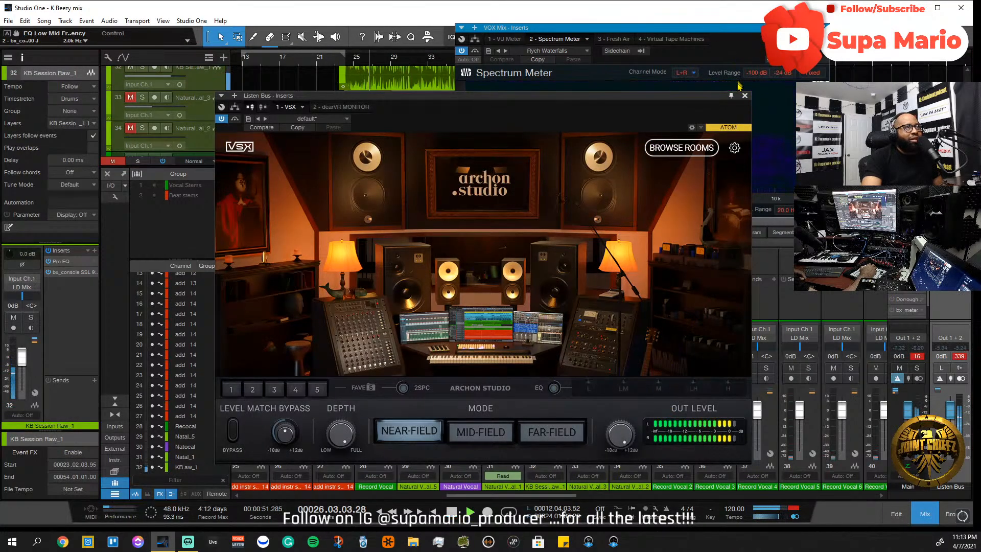
left_click(745, 96)
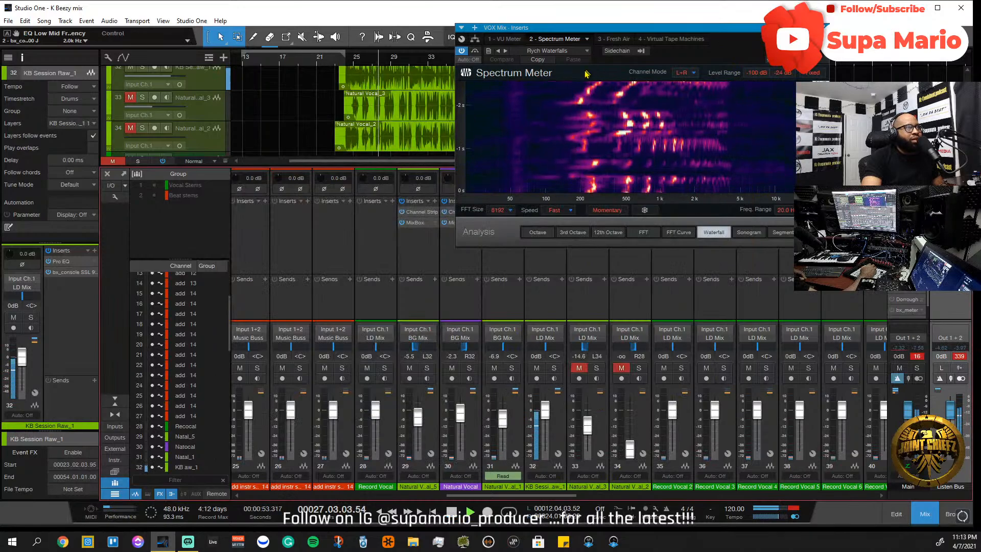
- Move the Spectrum Meter away from the KB Session Raw_1 inserts and reopen that channel's bx_console SSL 9000 J
left_click_drag(586, 27, 117, 16)
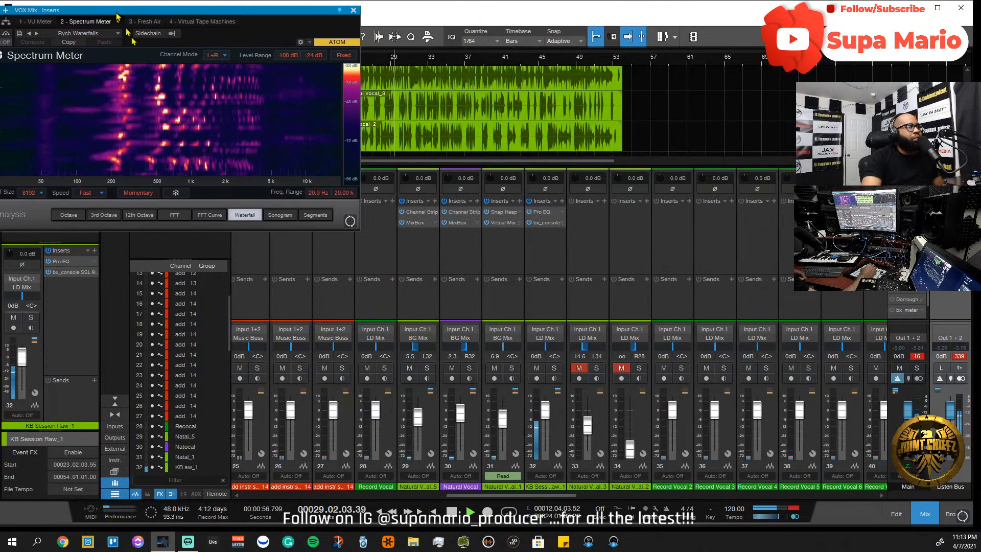
left_click(546, 223)
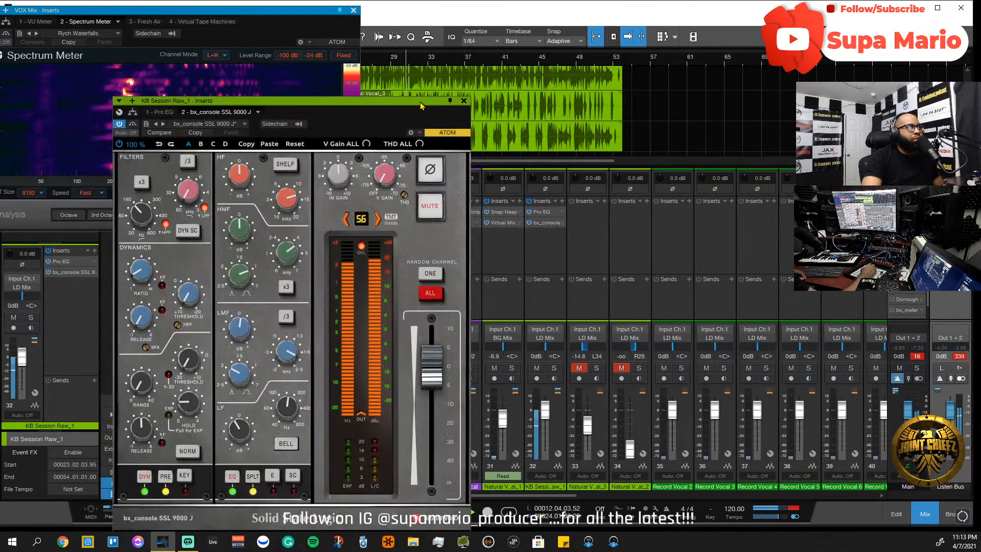
- Bypass and re-enable the SSL 9000 J's EQ during playback to compare the vocal with and without it
left_click_drag(420, 103, 685, 71)
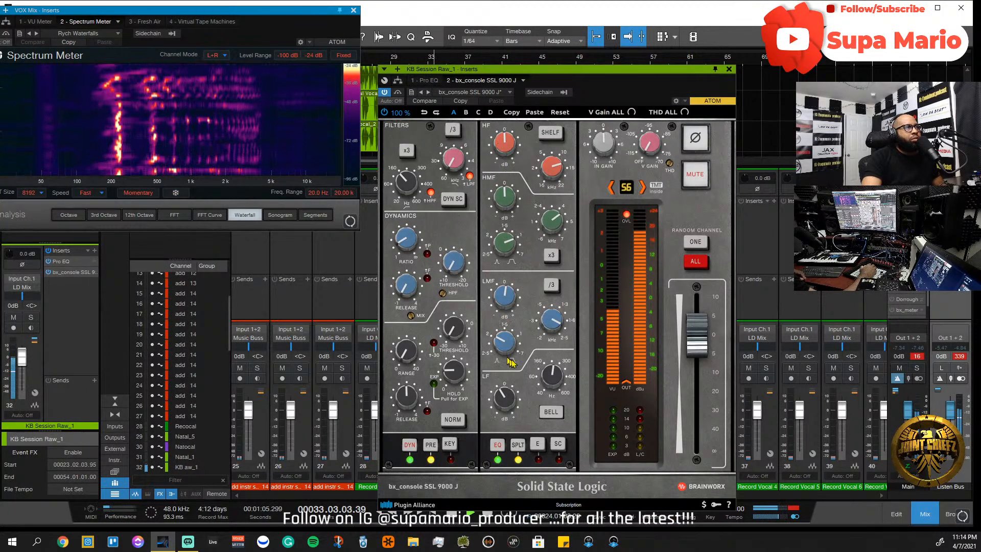
left_click(497, 445)
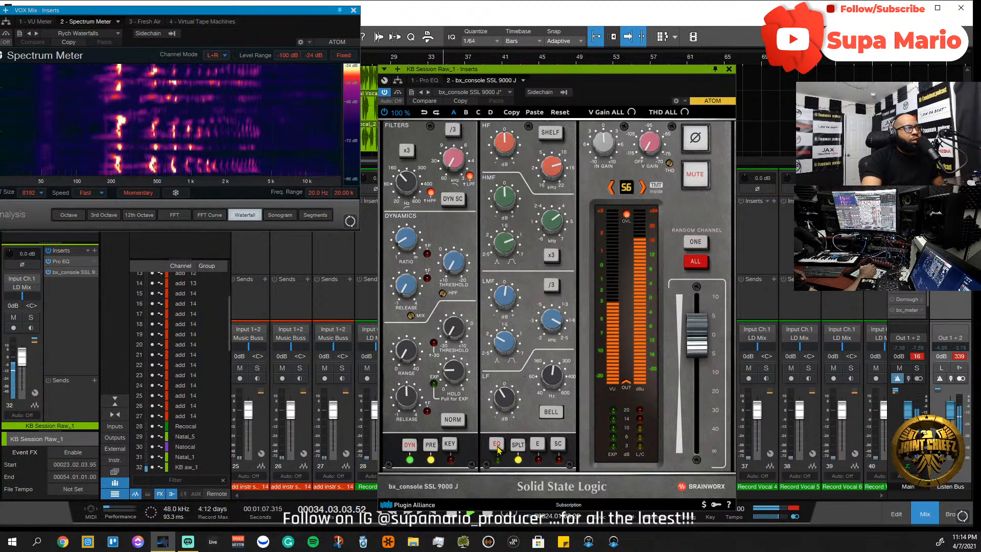
left_click(497, 444)
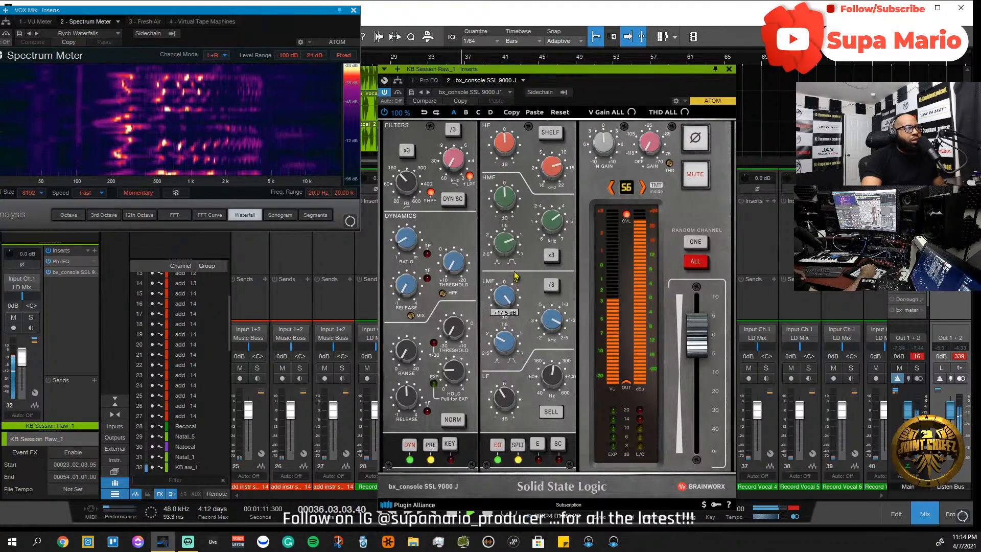
- Audition a strong low-mid boost on the vocal and bring the LMF gain back to about +1.4 dB
left_click_drag(516, 276, 512, 322)
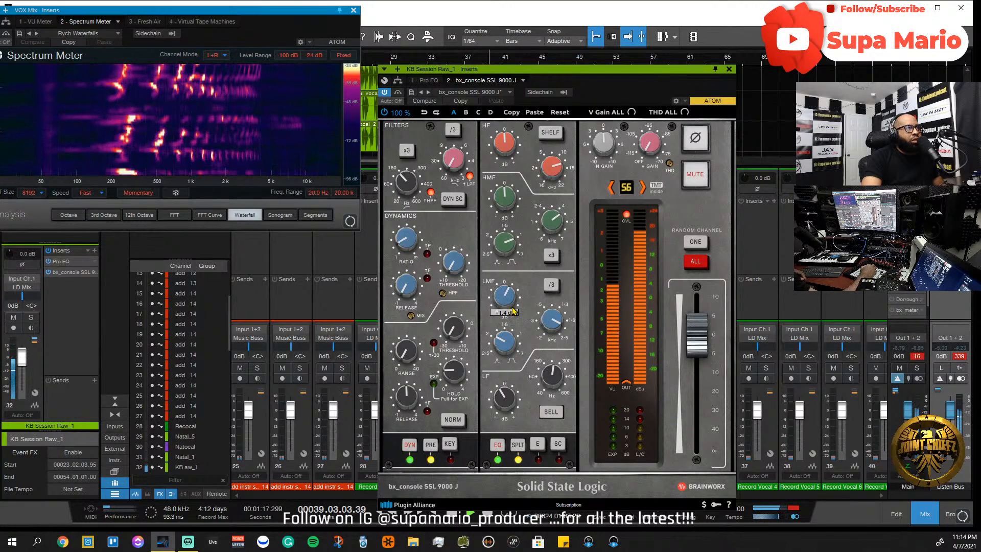
left_click_drag(514, 311, 514, 309)
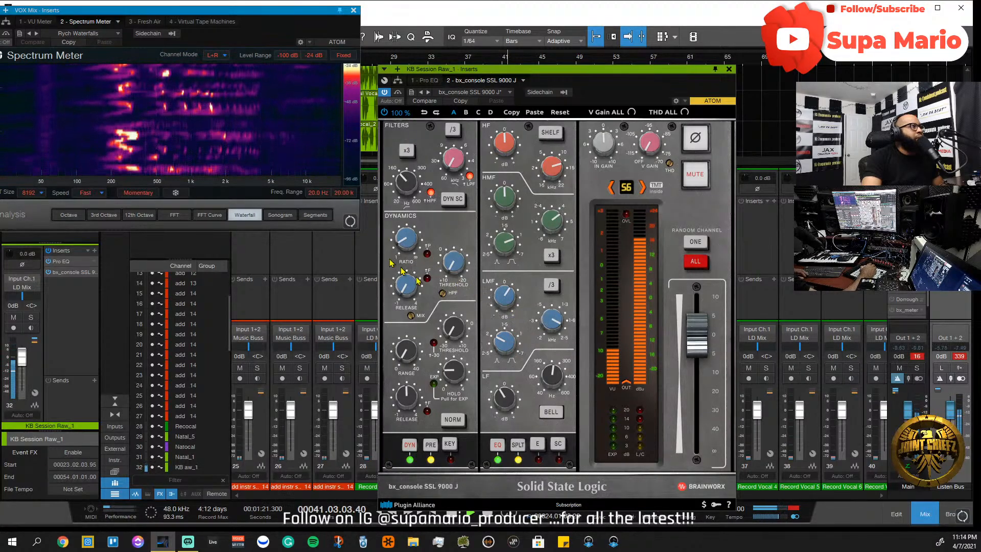
left_click_drag(504, 300, 506, 303)
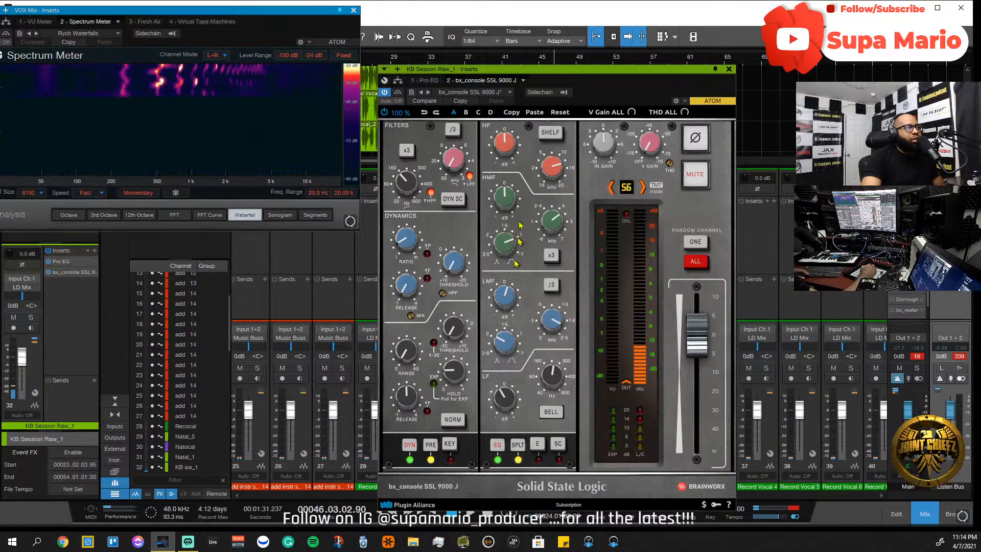
- Replay the mix from bar 29 and fine-tune the vocal's LMF gain to about +1.6 dB
left_click_drag(404, 76, 431, 159)
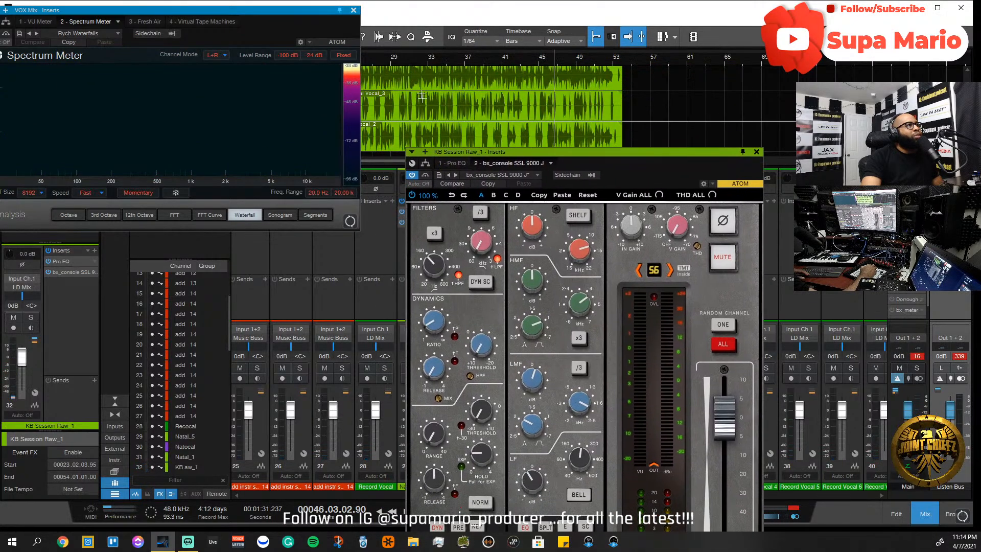
left_click(392, 62)
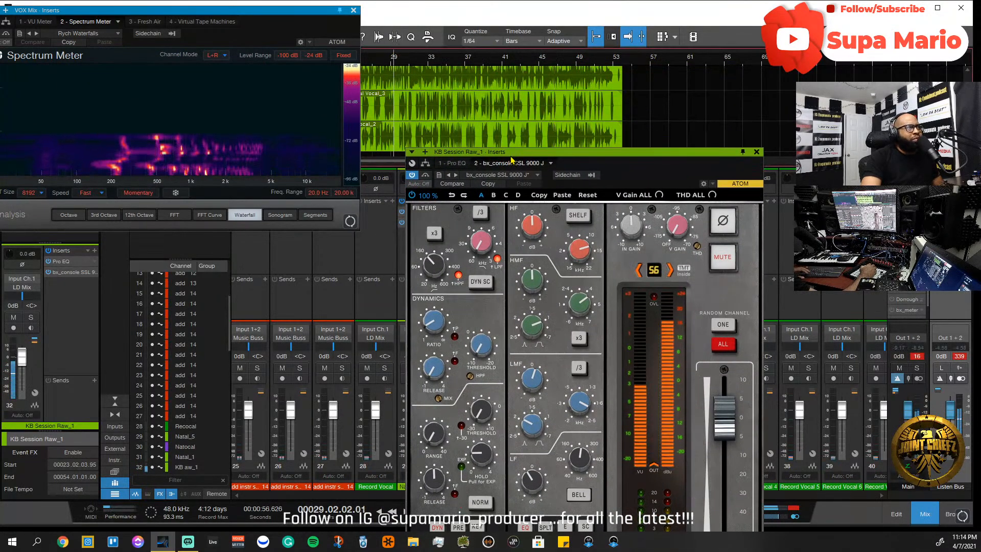
left_click_drag(512, 152, 499, 87)
left_click_drag(518, 313, 520, 322)
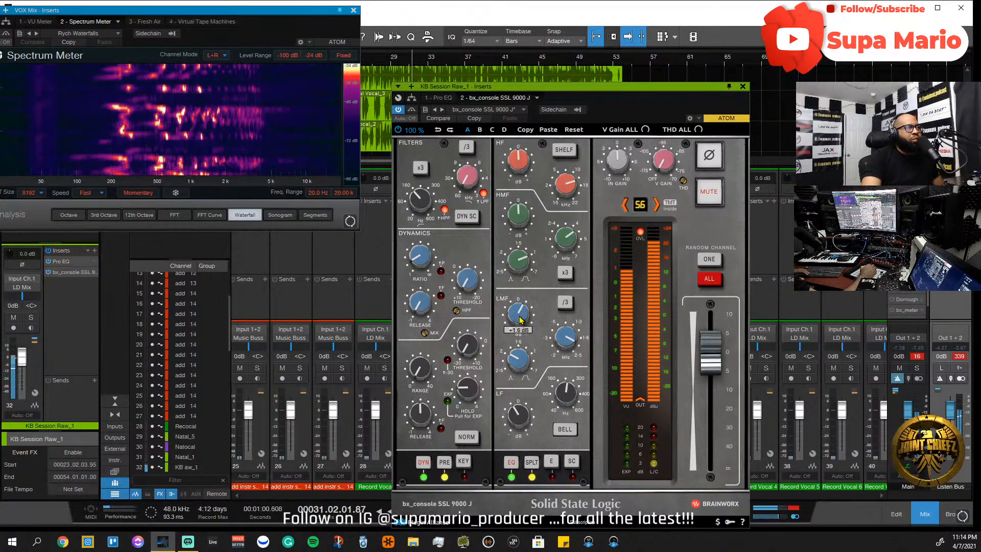
right_click(521, 320)
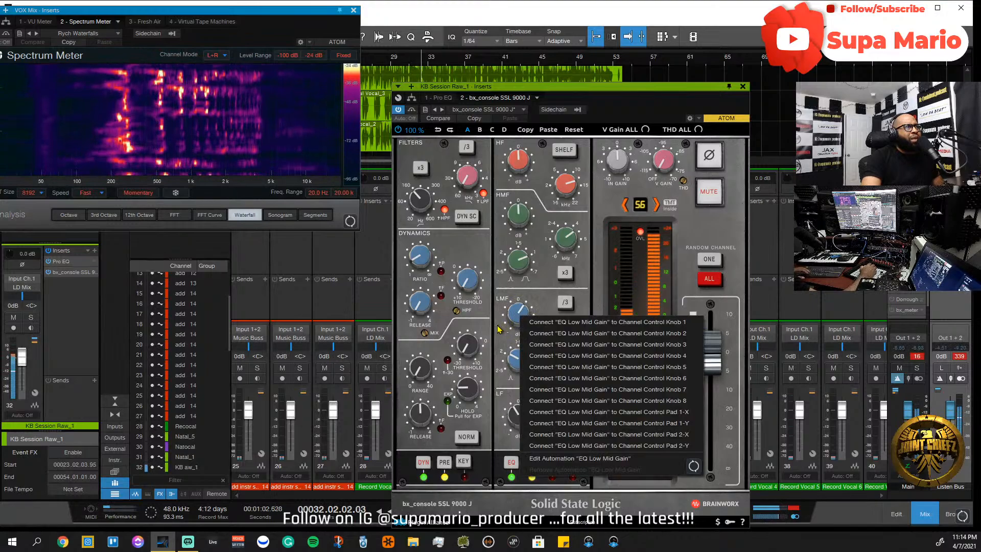
left_click(504, 336)
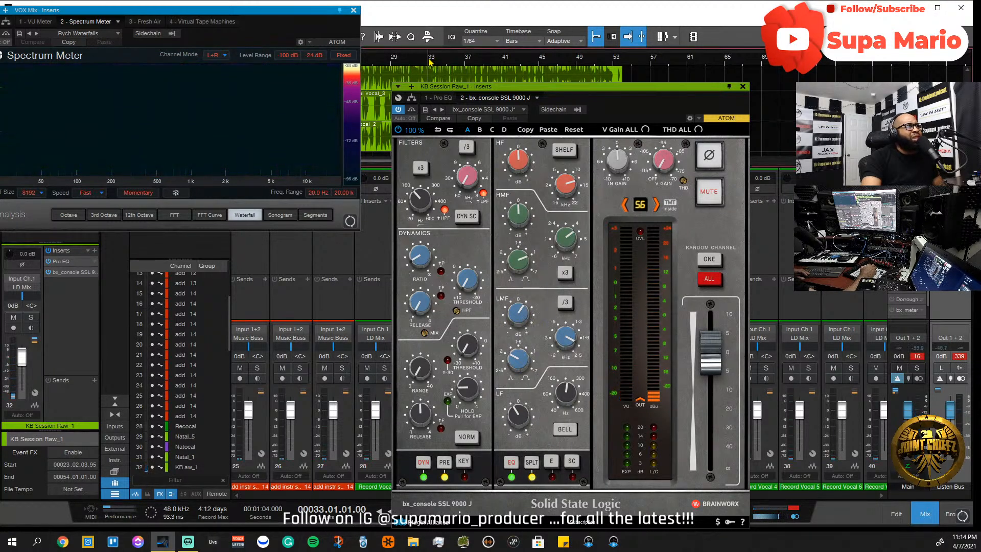
- Play and pause the mix around bars 29 to 37 to judge the vocal's low-mid balance against the Spectrum Meter
mouse_move(516, 318)
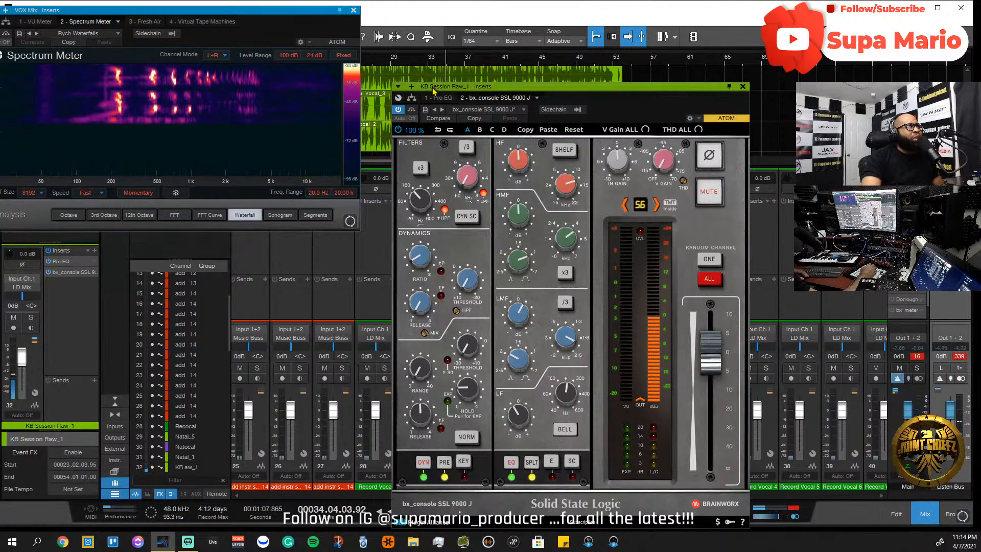
key("space")
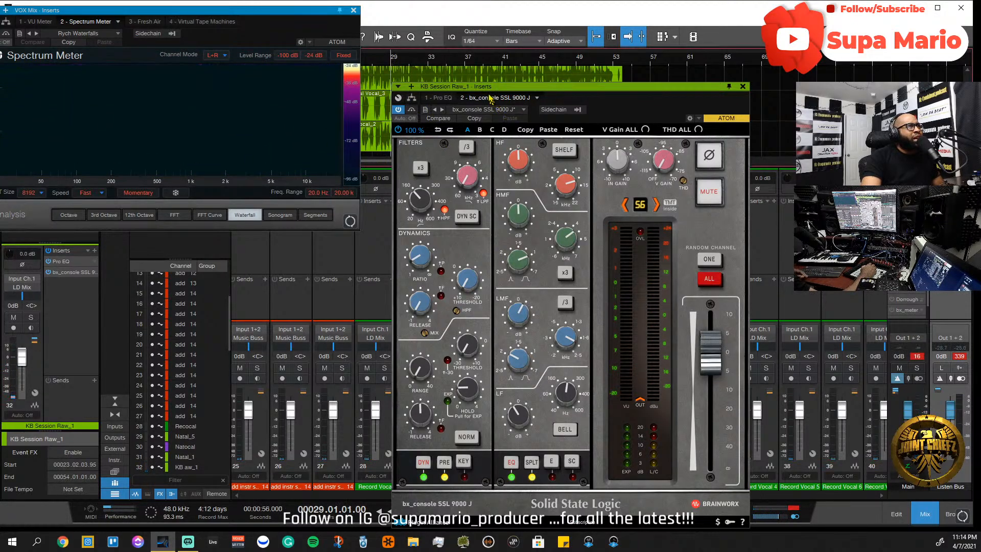
key("space")
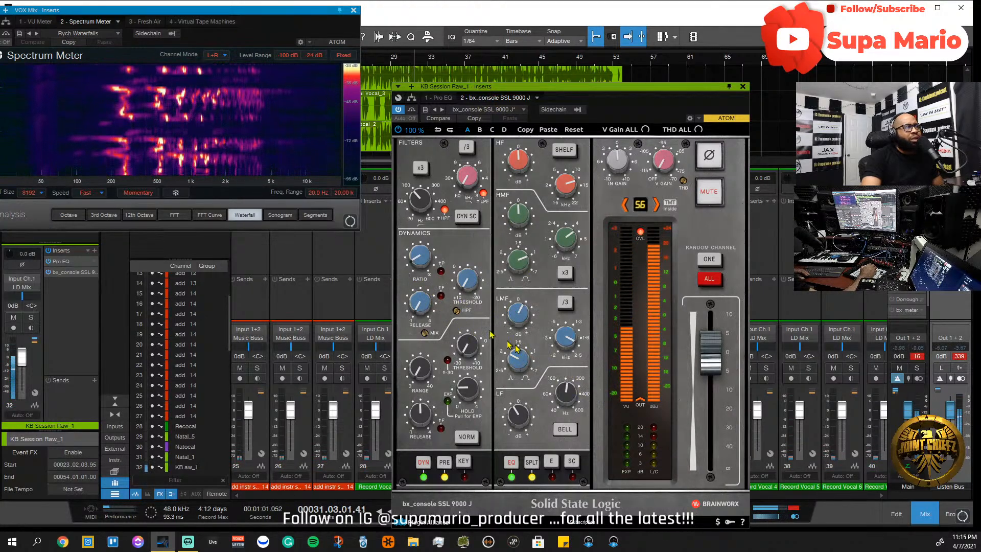
key("space")
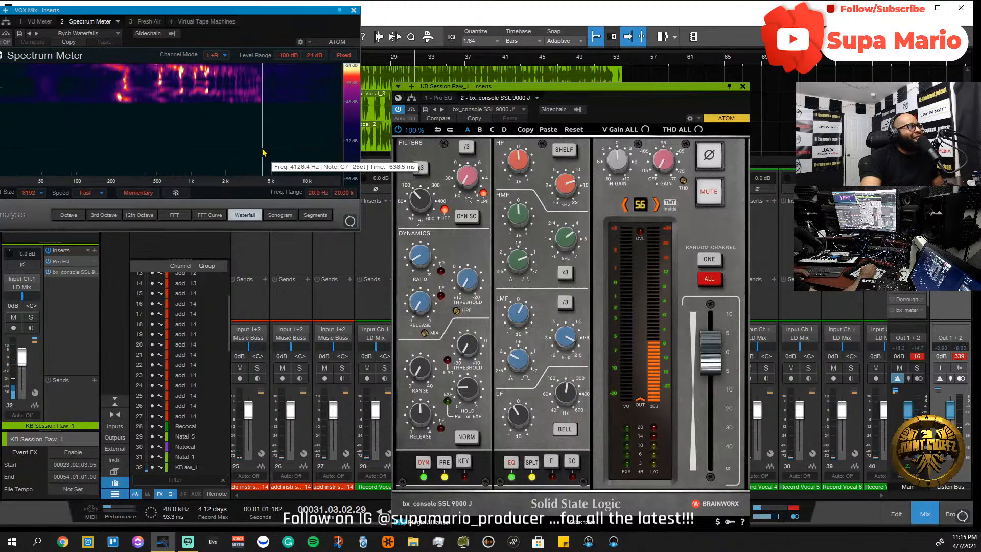
key("space")
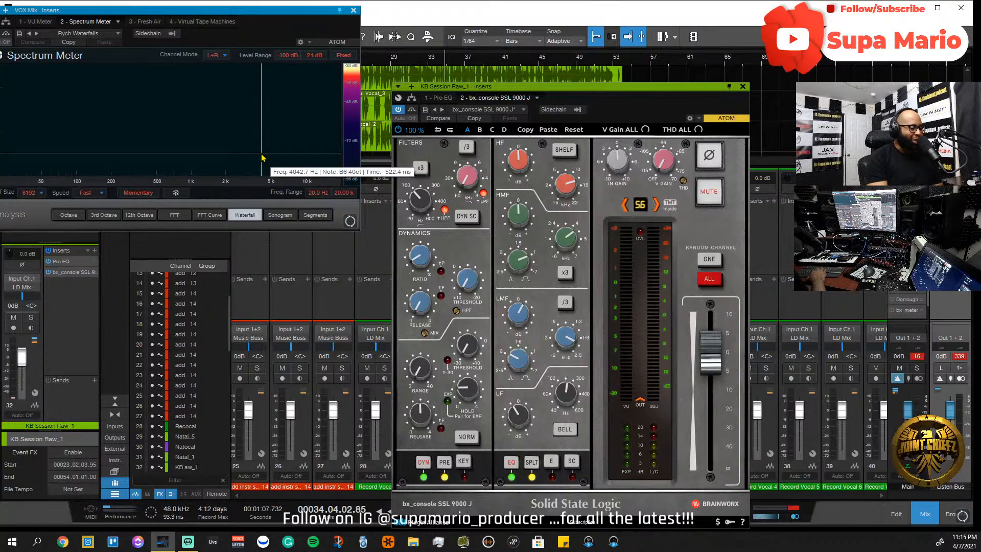
key("space")
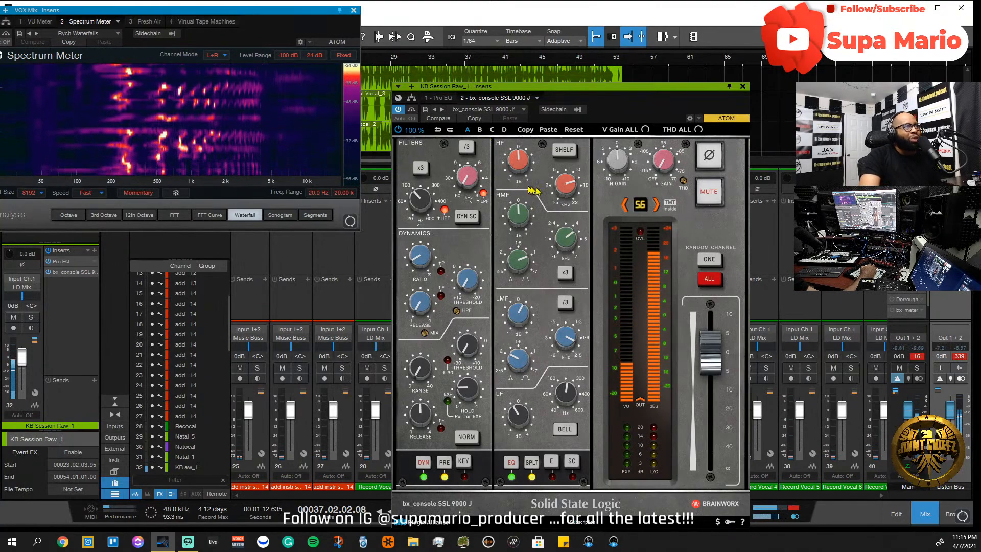
- Lower the vocal's HF band frequency, try an HF boost of about 4.5 dB and return the HF gain to zero
left_click_drag(570, 186, 573, 193)
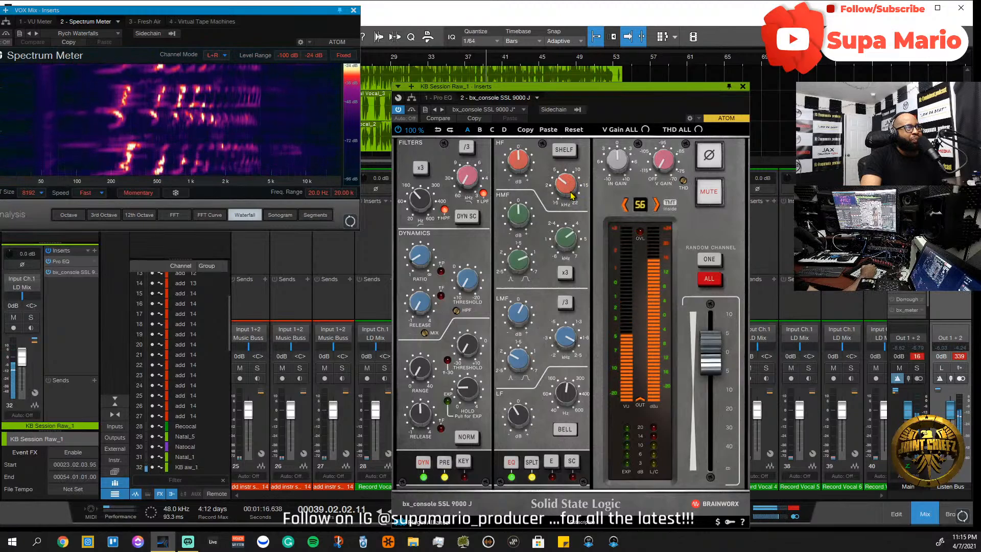
left_click_drag(529, 166, 531, 164)
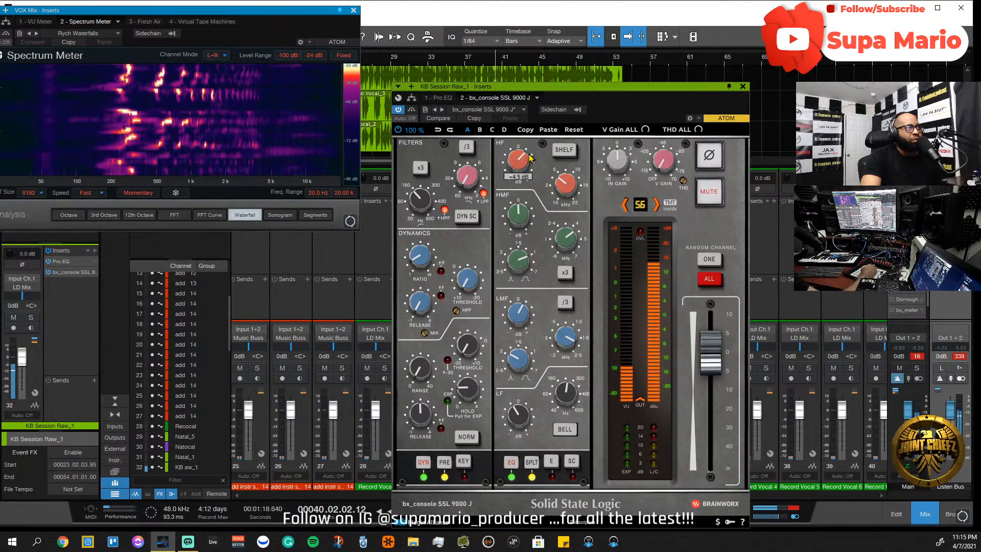
left_click_drag(531, 157, 529, 177)
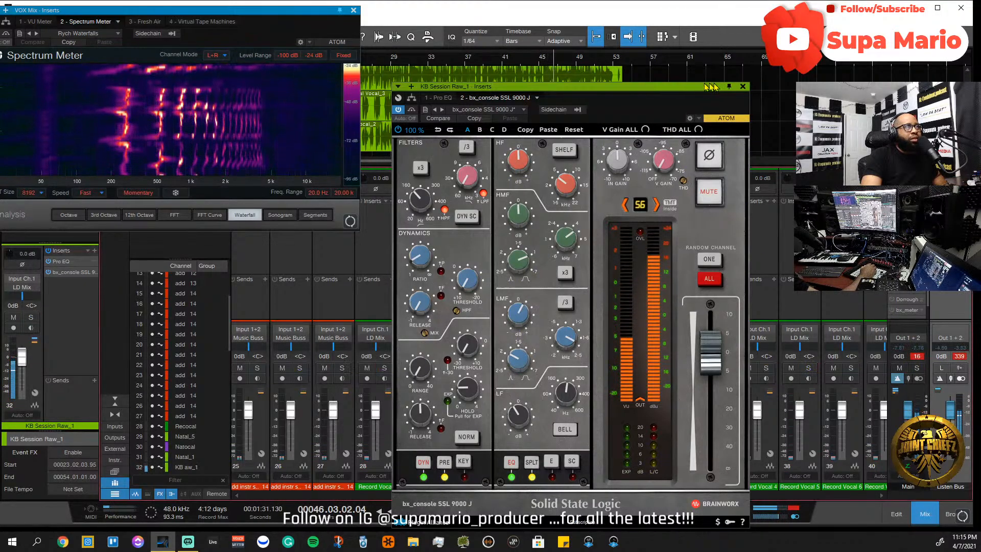
- Solo the KB Session Raw_1 channel, moving its plug-in window aside and back
left_click_drag(707, 86, 908, 84)
left_click(554, 368)
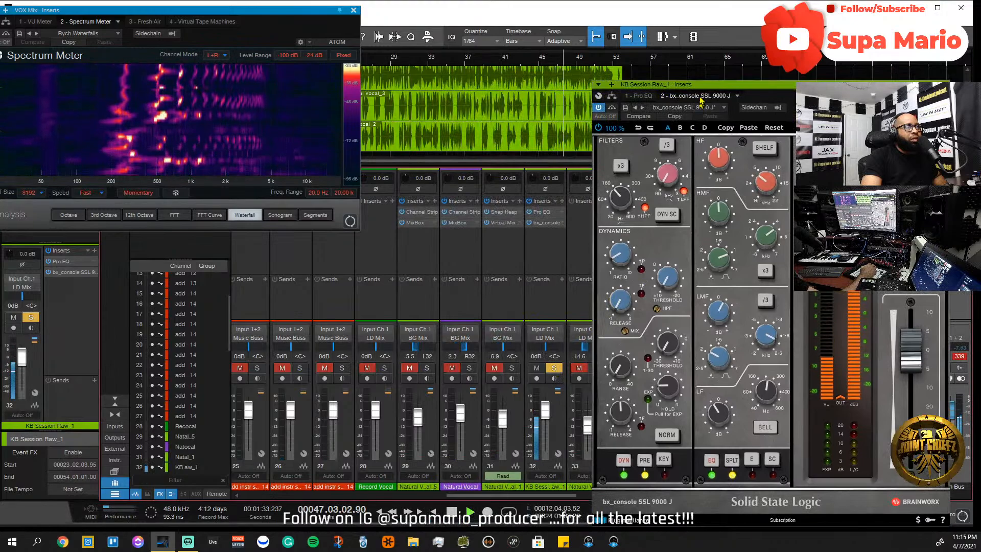
left_click_drag(705, 87, 497, 86)
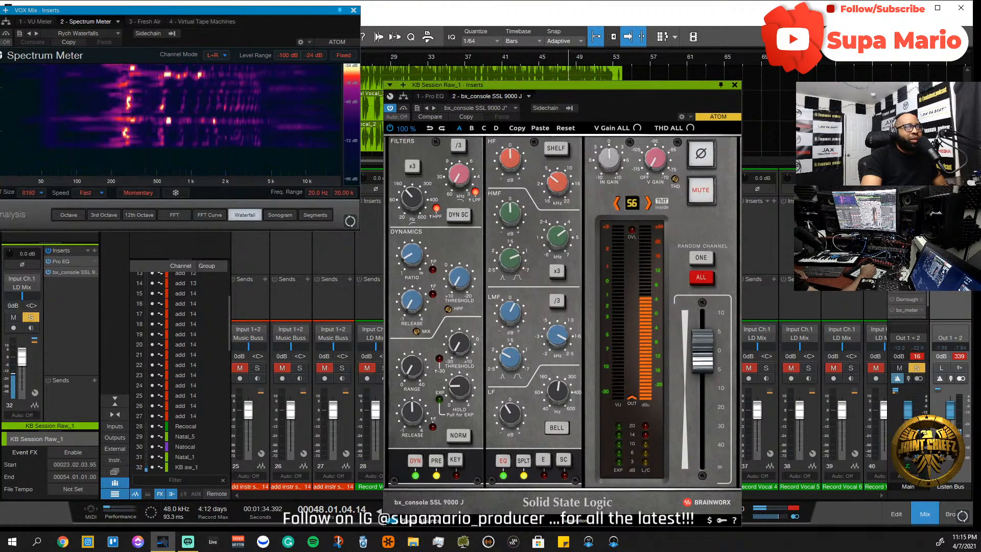
- Replay the soloed vocal from bar 33 and try a small HF gain boost of about 1.8 dB
left_click(431, 61)
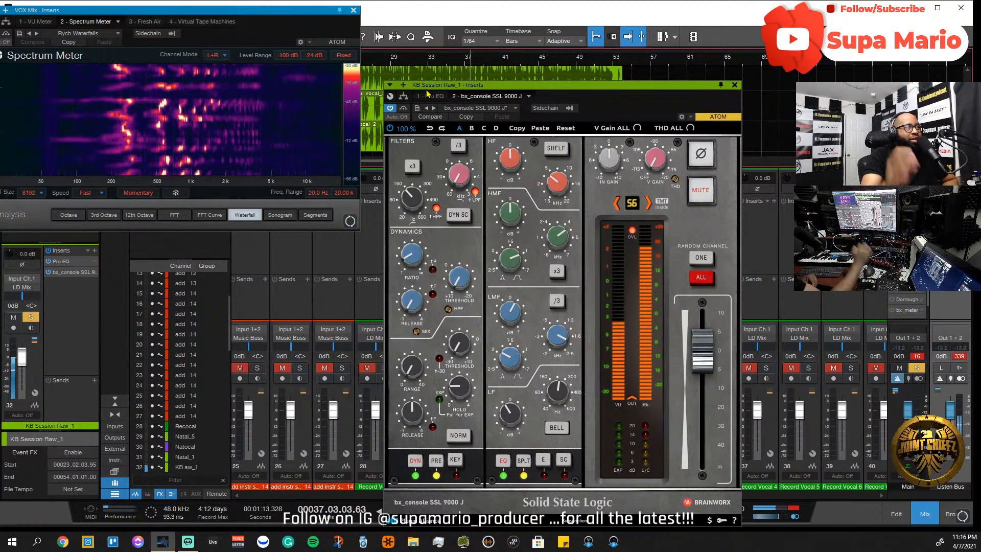
mouse_move(511, 165)
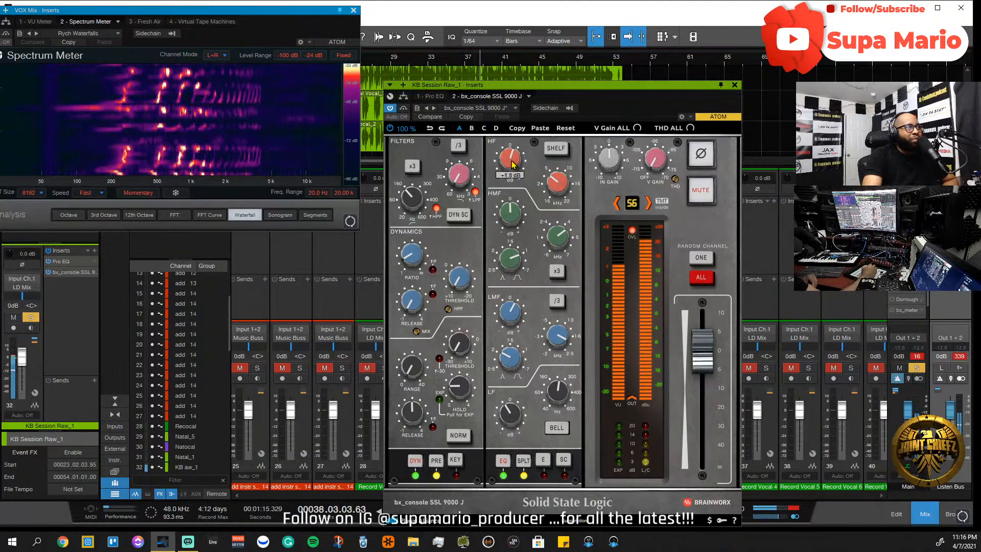
mouse_move(513, 163)
left_mouse_down()
mouse_move(513, 143)
mouse_move(511, 151)
left_mouse_up()
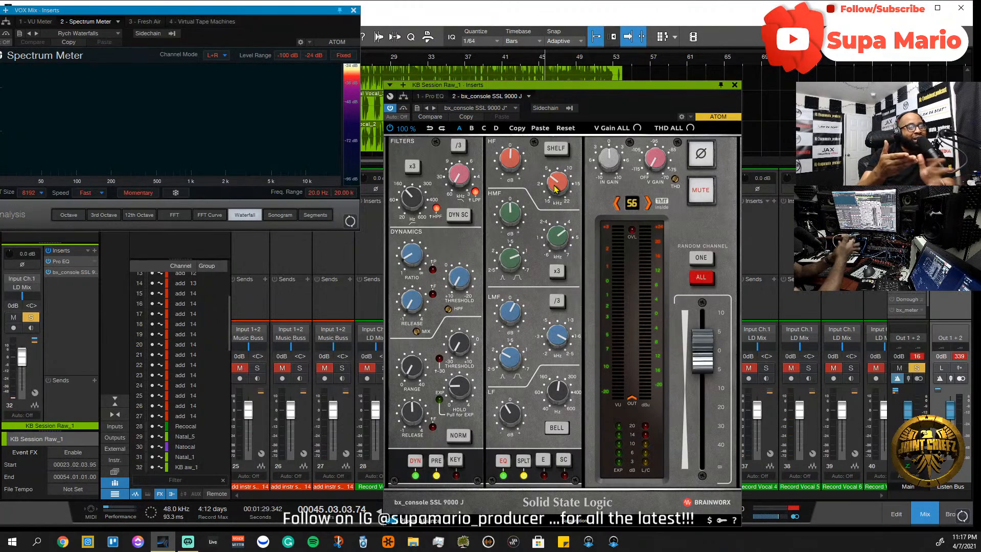
- Replay from bar 28, clear the solo to hear the full mix and boost the vocal's HF gain
left_click(386, 62)
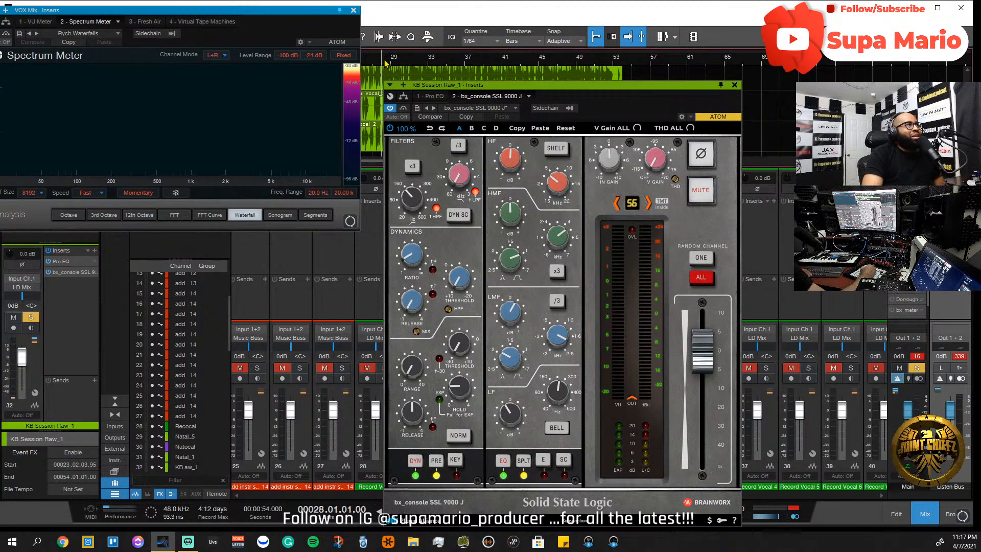
key("space")
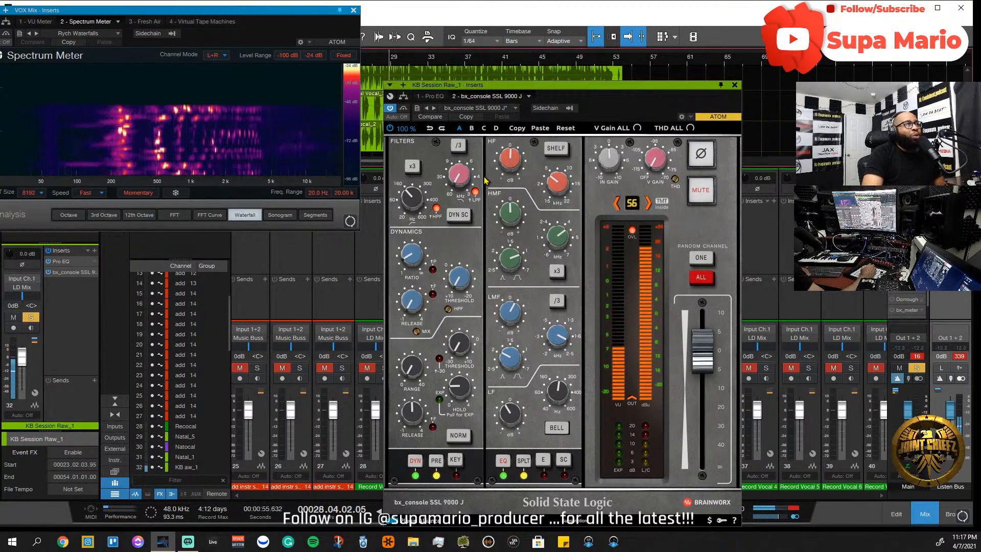
left_click(917, 368)
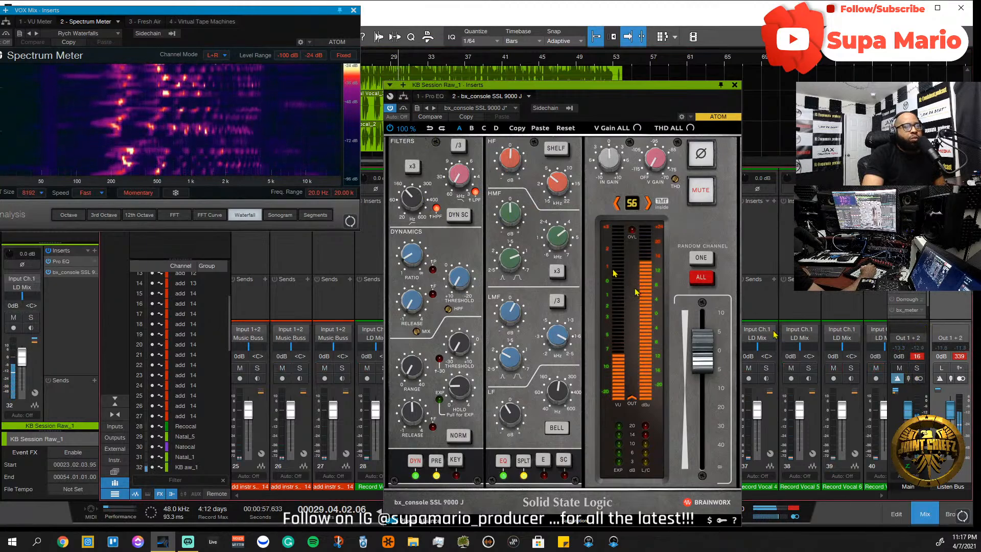
mouse_move(506, 162)
left_mouse_down()
mouse_move(504, 149)
mouse_move(512, 177)
mouse_move(508, 164)
left_mouse_up()
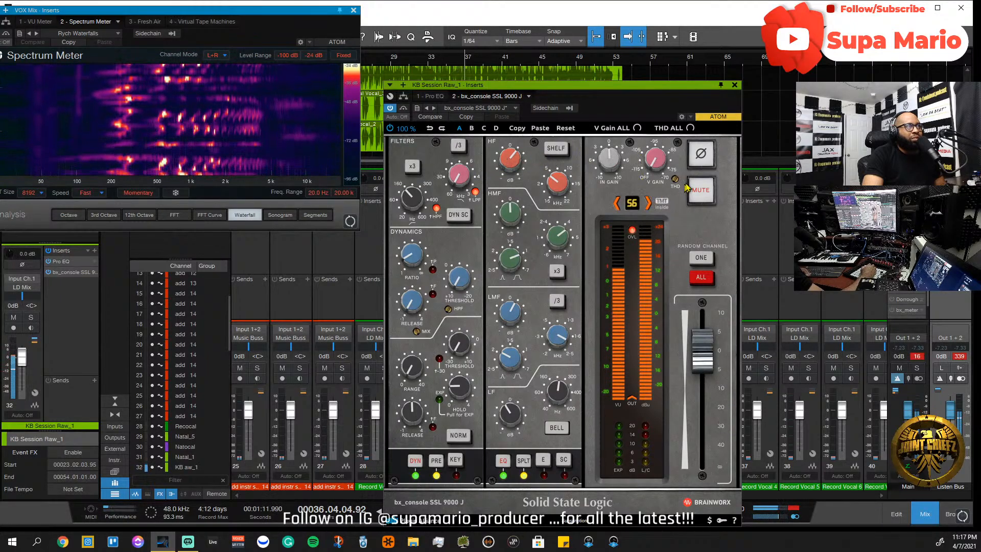
mouse_move(677, 170)
left_click_drag(678, 170, 666, 113)
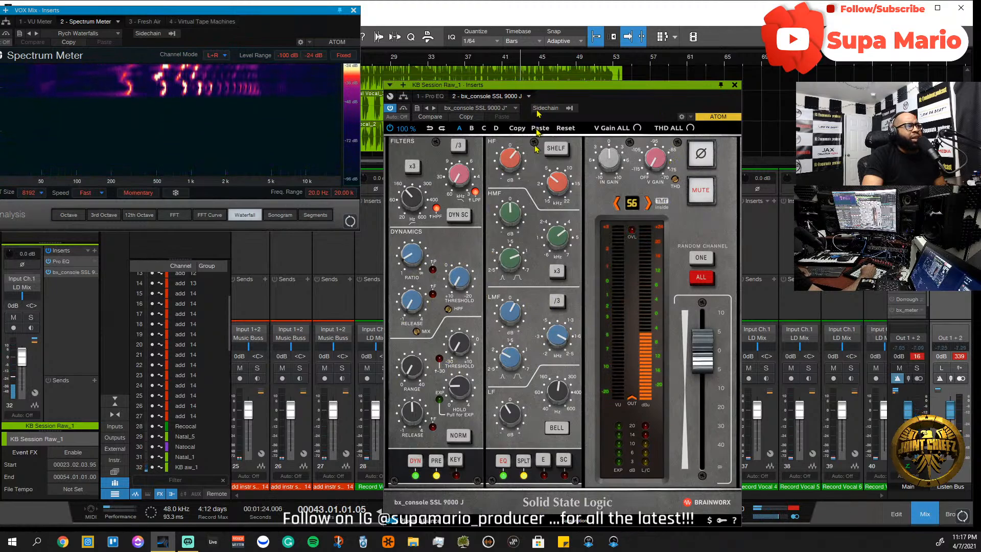
- Close the SSL 9000 J window and add the PreSonus Fat Channel to the KB Session Raw_1 inserts
left_click(734, 85)
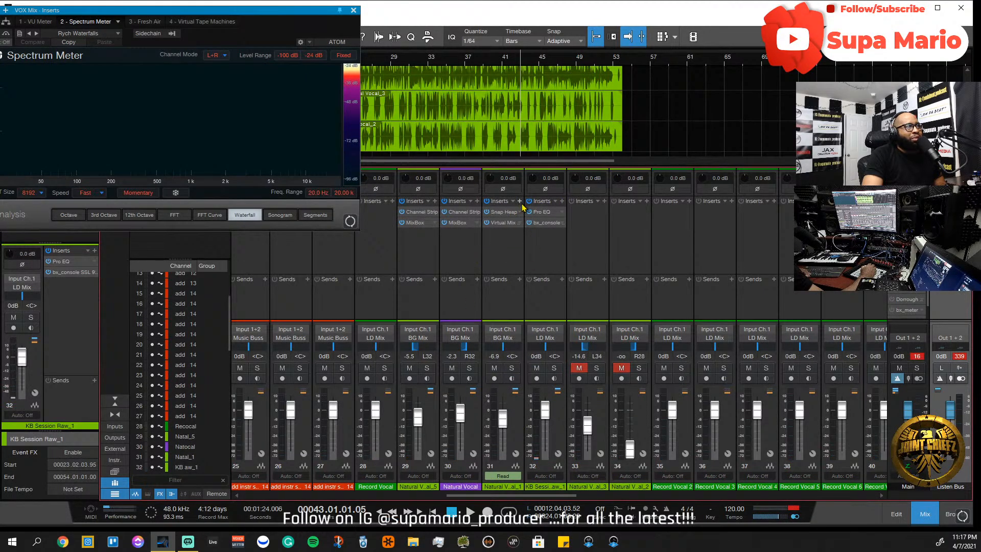
left_click(562, 201)
scroll(608, 414, "down", 7)
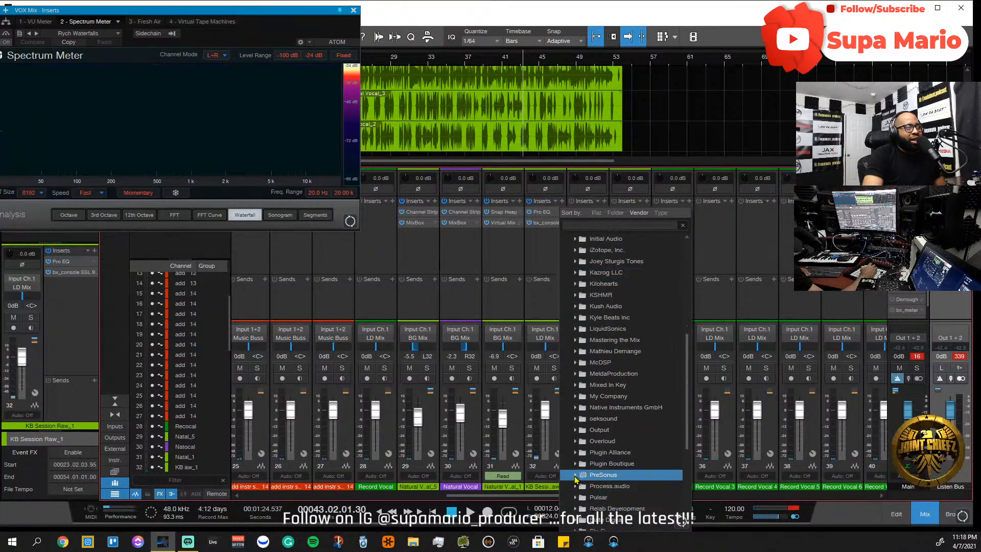
left_click(576, 475)
scroll(587, 460, "down", 5)
scroll(596, 447, "down", 1)
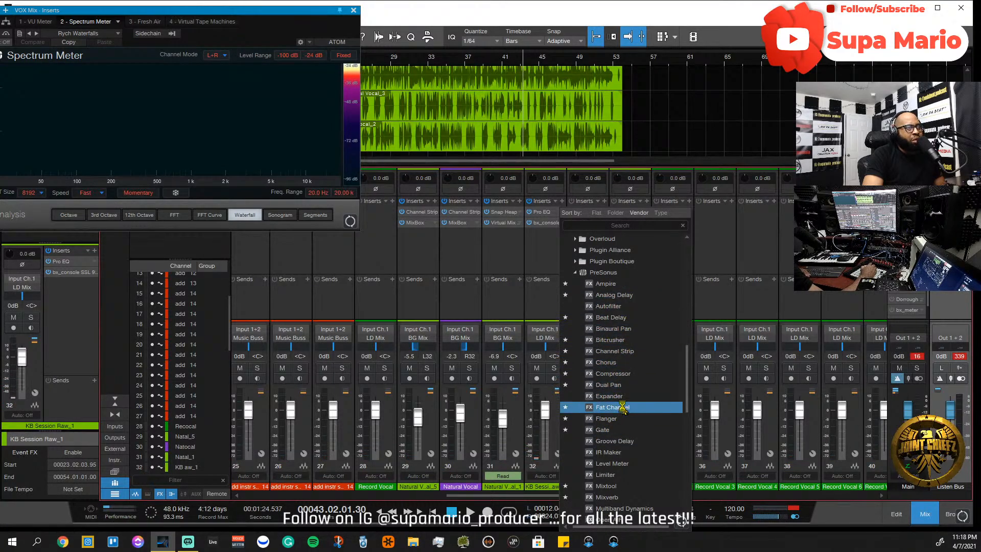
left_click(624, 407)
- Load the FET compressor model in the Fat Channel, move its window over the mixer and engage it at a 4:1 ratio
left_click(601, 132)
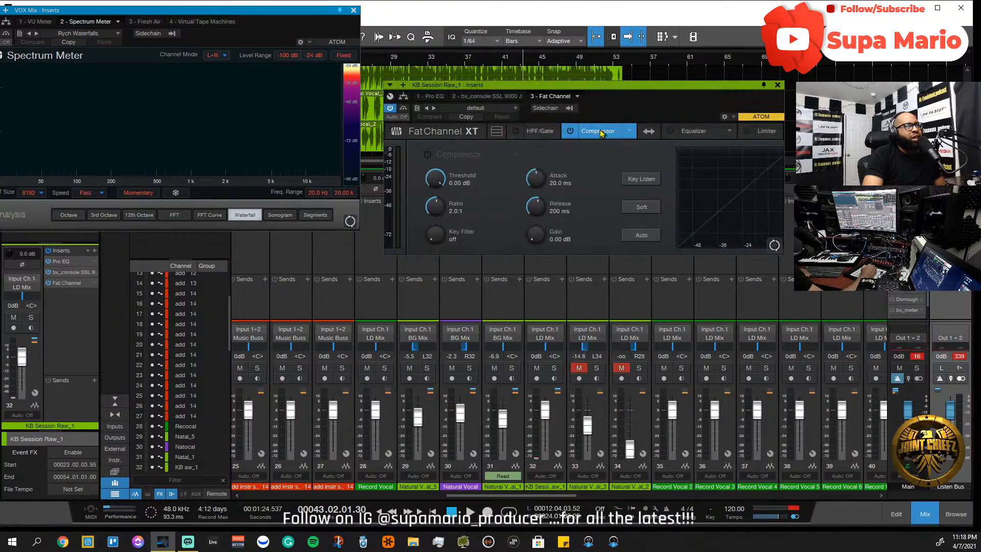
left_click(628, 135)
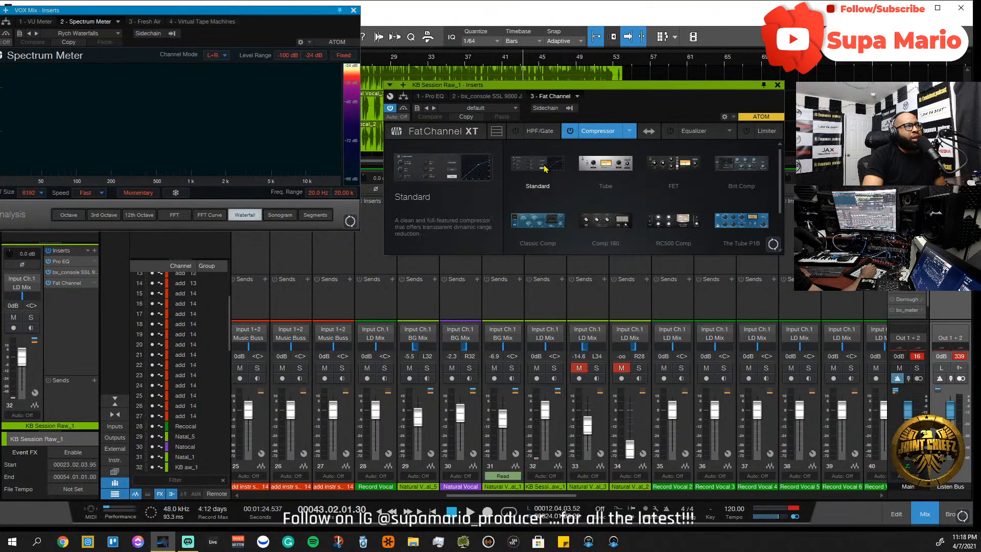
left_click(661, 172)
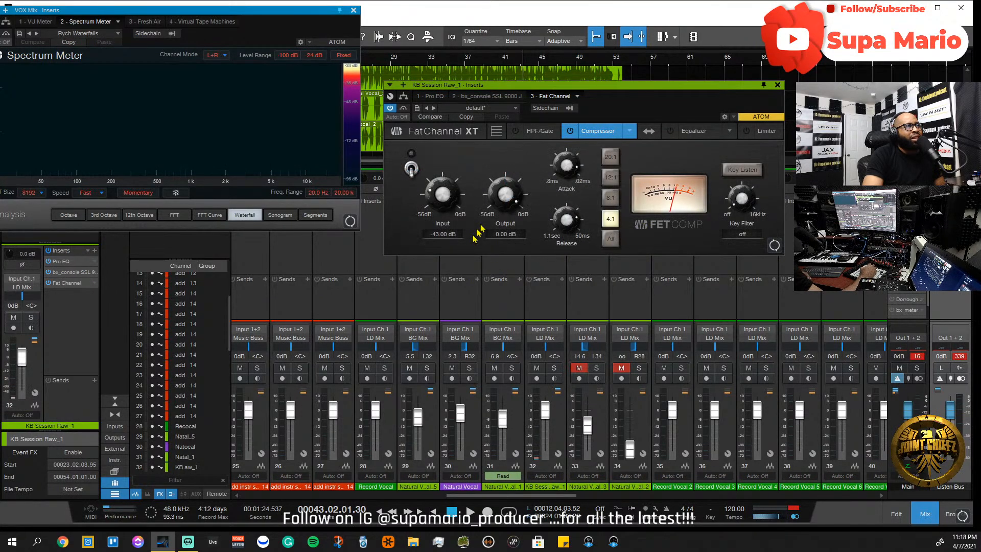
left_click_drag(498, 86, 438, 259)
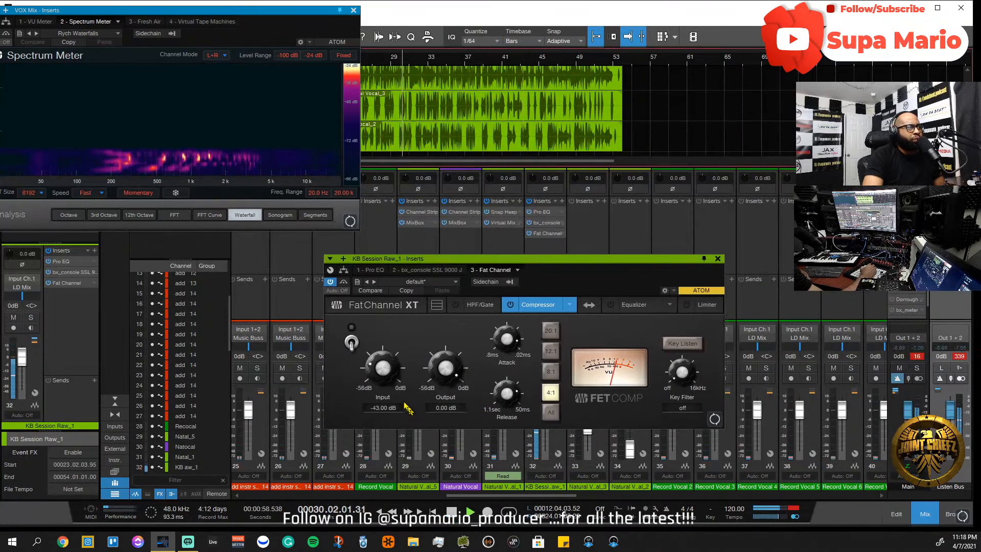
left_click(550, 391)
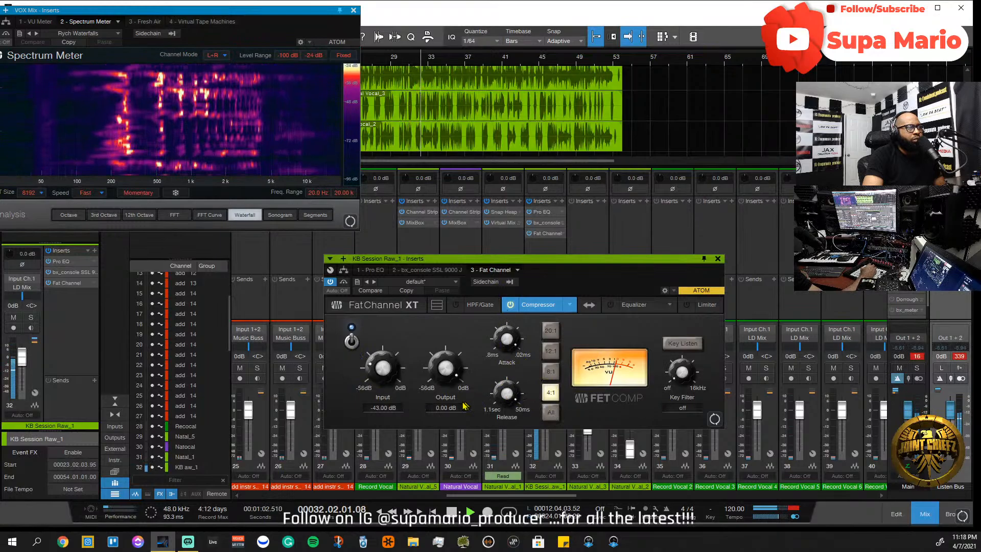
- Set the FET compressor's input to -32.92 dB and output to -8.12 dB, comparing the vocal with compression off and on
left_click_drag(376, 369, 376, 364)
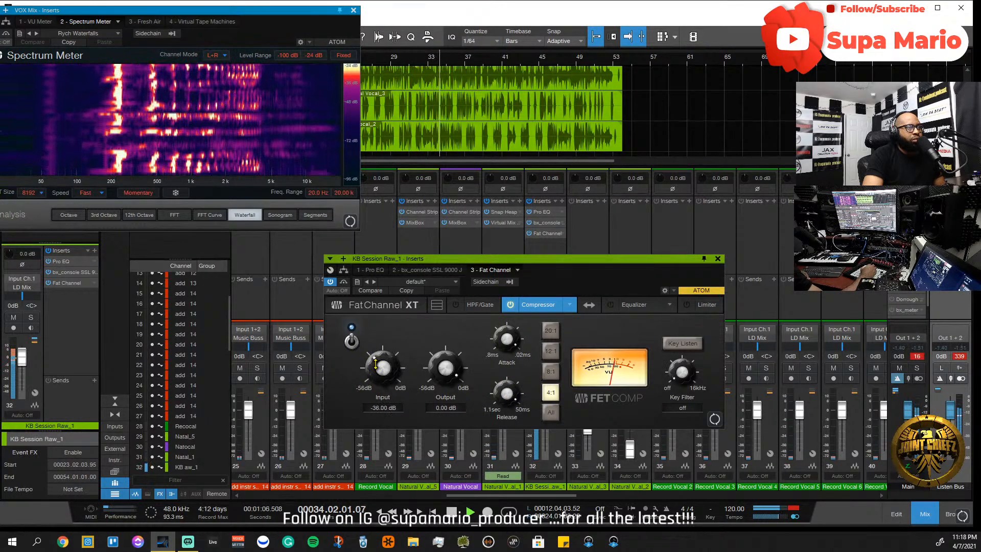
left_click_drag(434, 381, 384, 373)
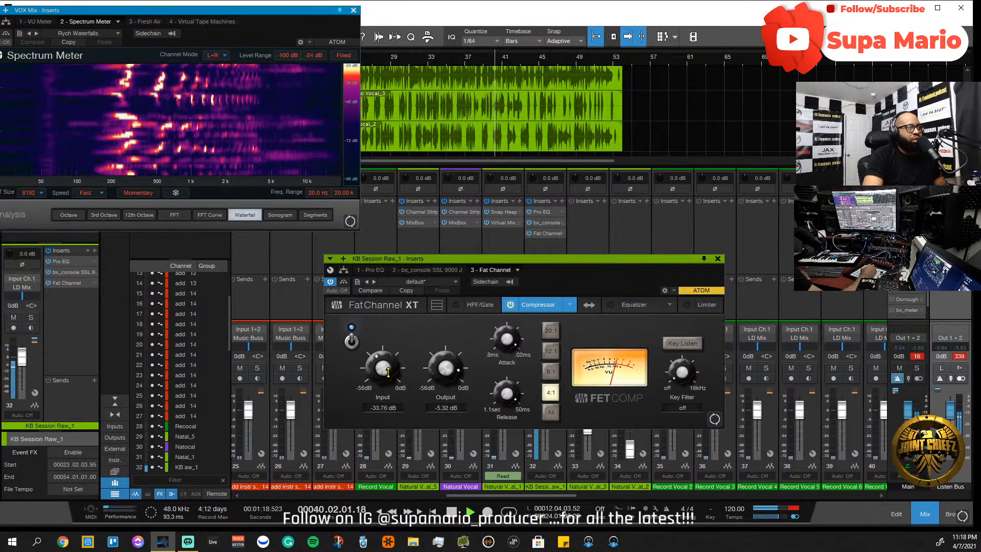
left_click_drag(388, 372, 439, 376)
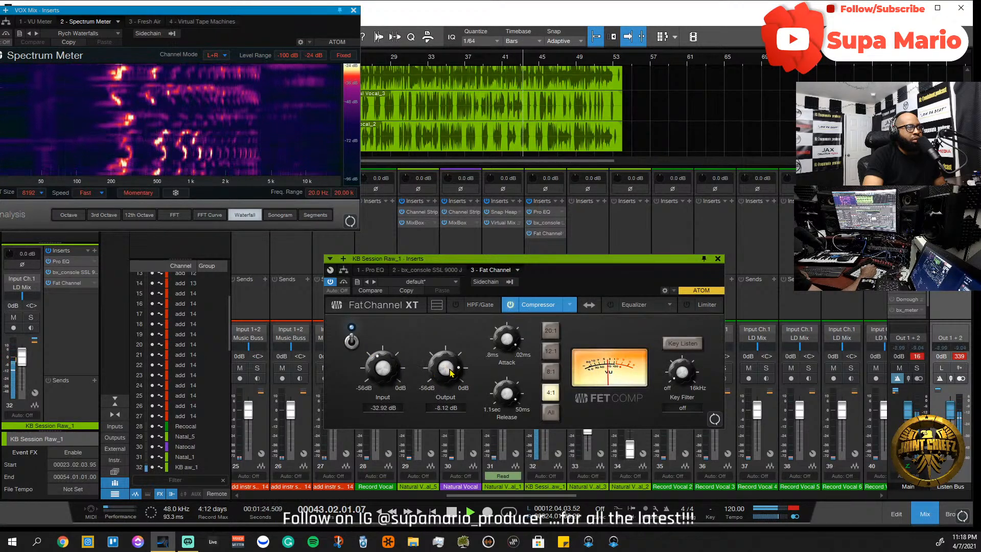
left_click(352, 346)
left_click(352, 343)
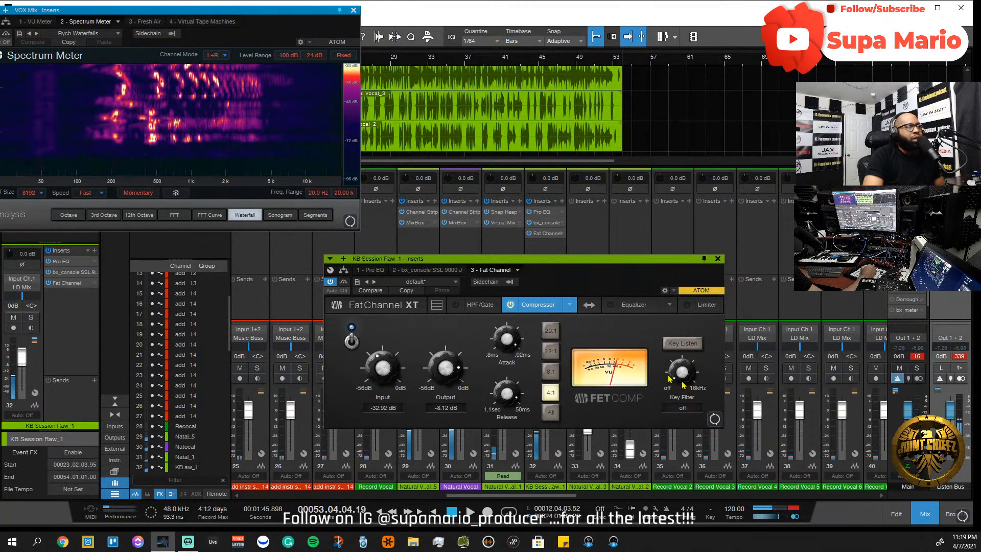
- Replay the mix from bar 27 and tune the FET compressor's key filter to 140.8 Hz
left_click_drag(696, 366, 696, 363)
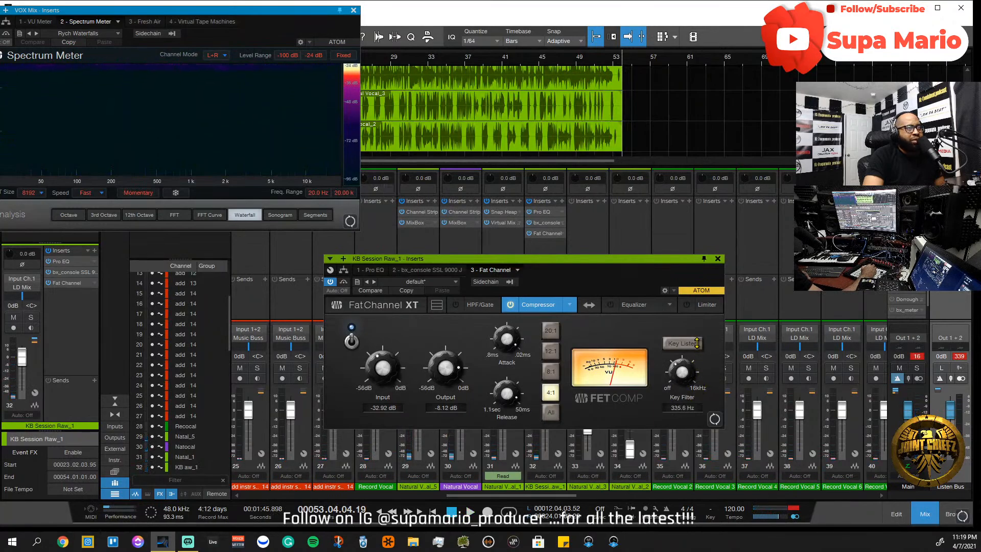
left_click(372, 62)
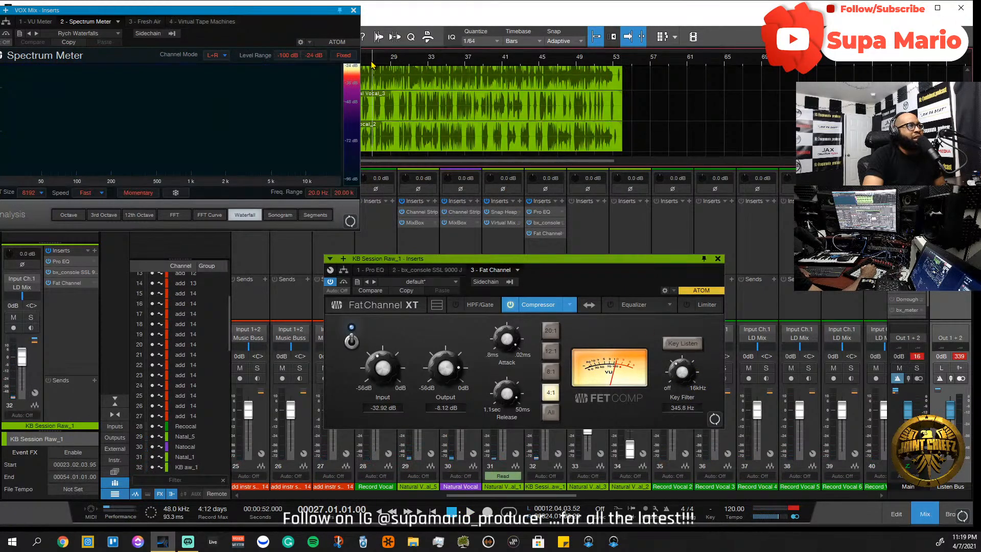
key("space")
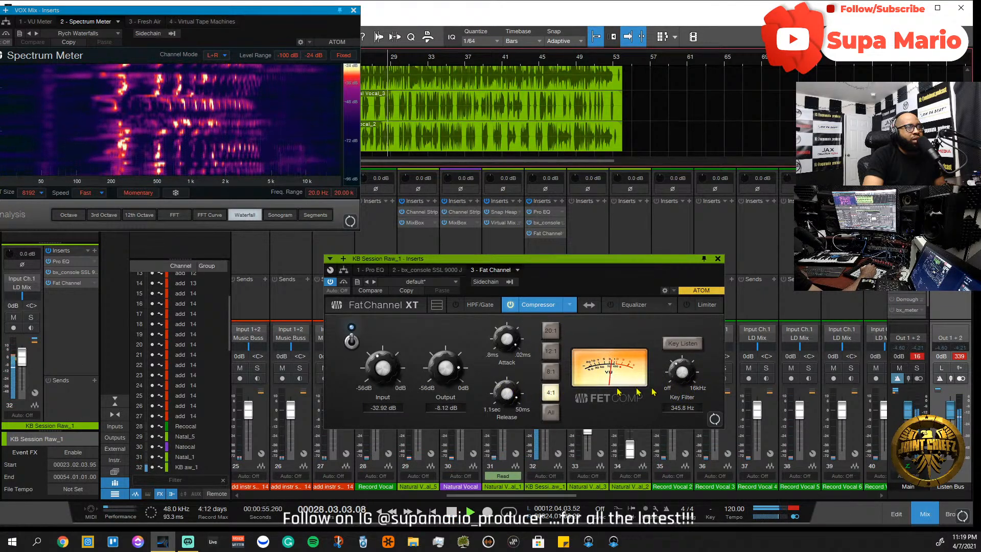
left_click_drag(696, 376, 681, 409)
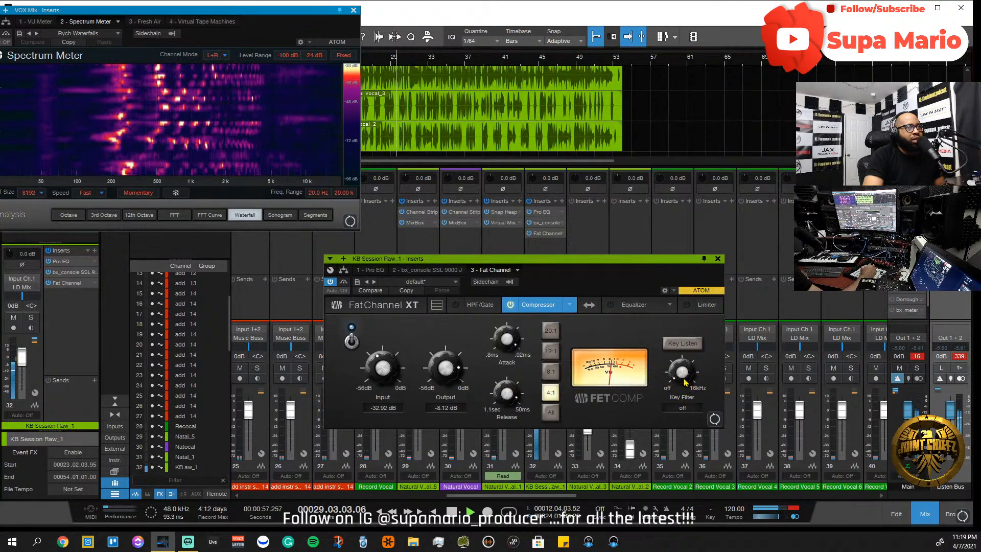
left_click_drag(683, 369, 680, 401)
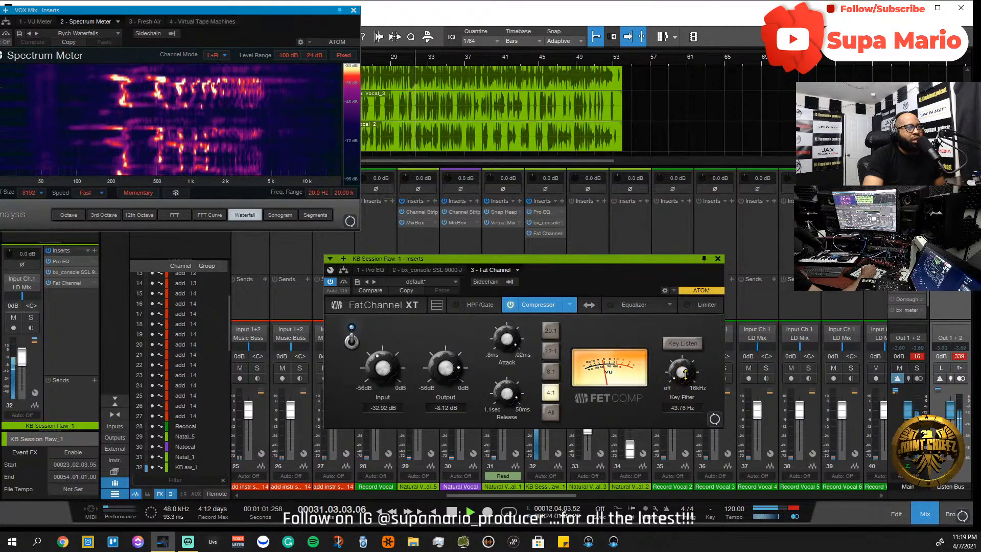
left_click_drag(685, 374, 686, 355)
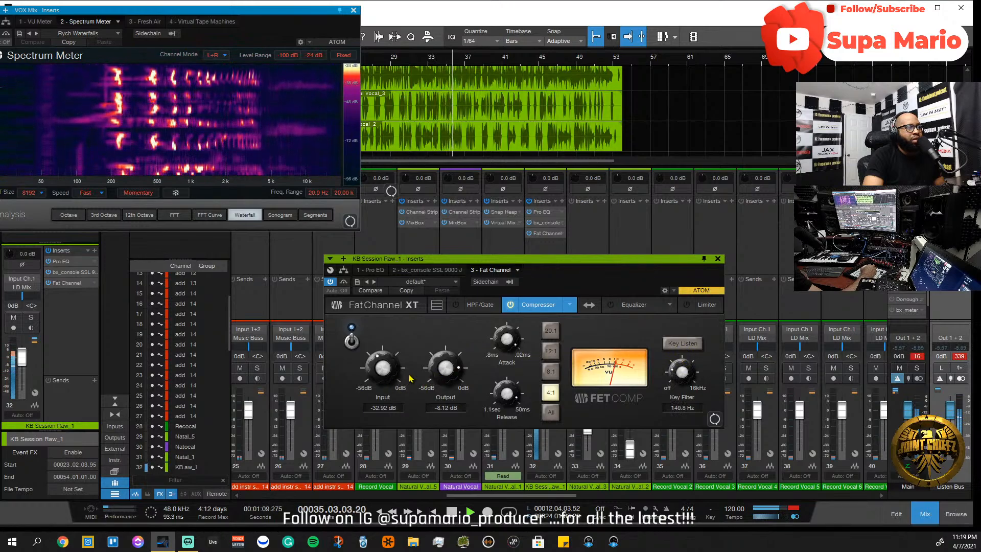
- Set the compressor's input to -27.04 dB and output to -15.68 dB, compare it with bypass and stop playback
left_click_drag(380, 375, 381, 363)
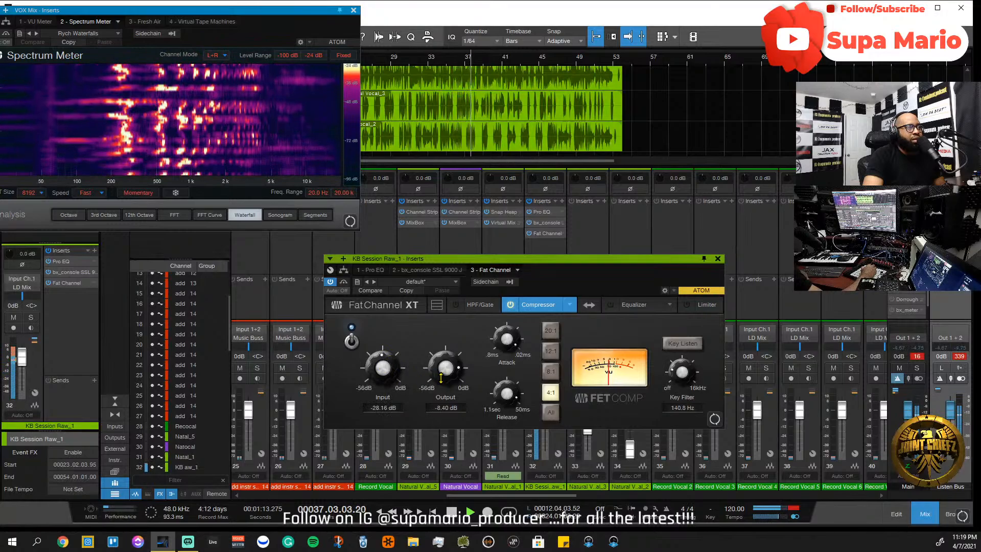
left_click_drag(438, 372, 438, 388)
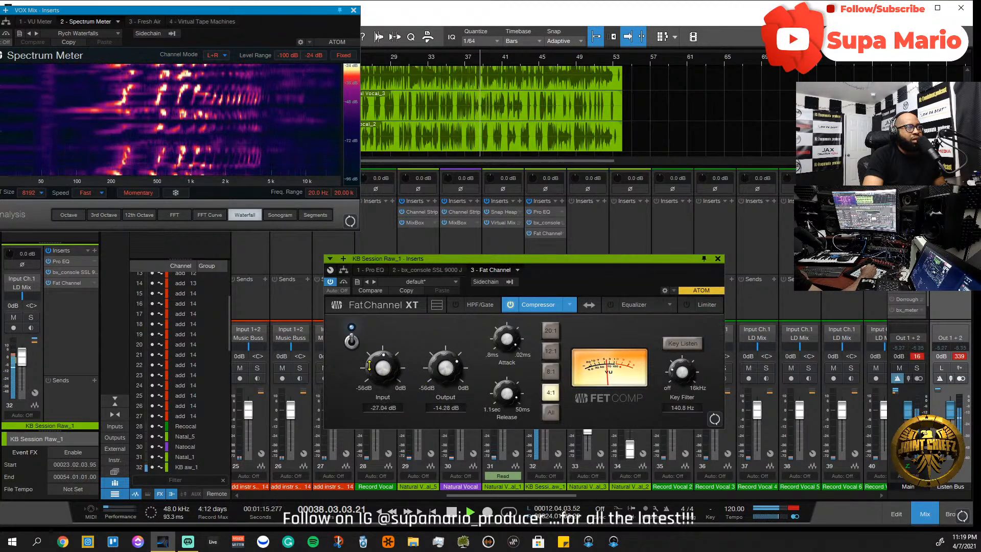
left_click_drag(369, 369, 369, 365)
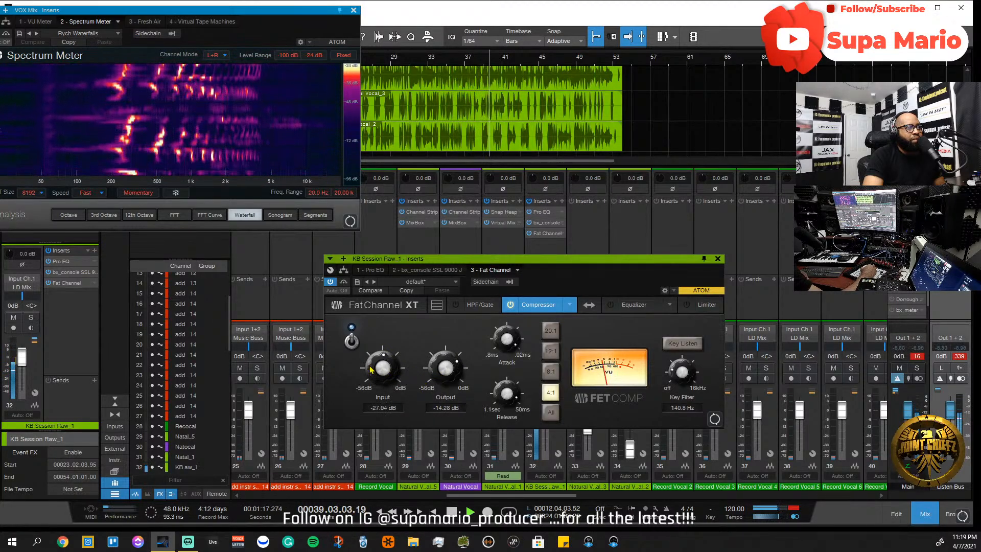
left_click_drag(388, 367, 388, 369)
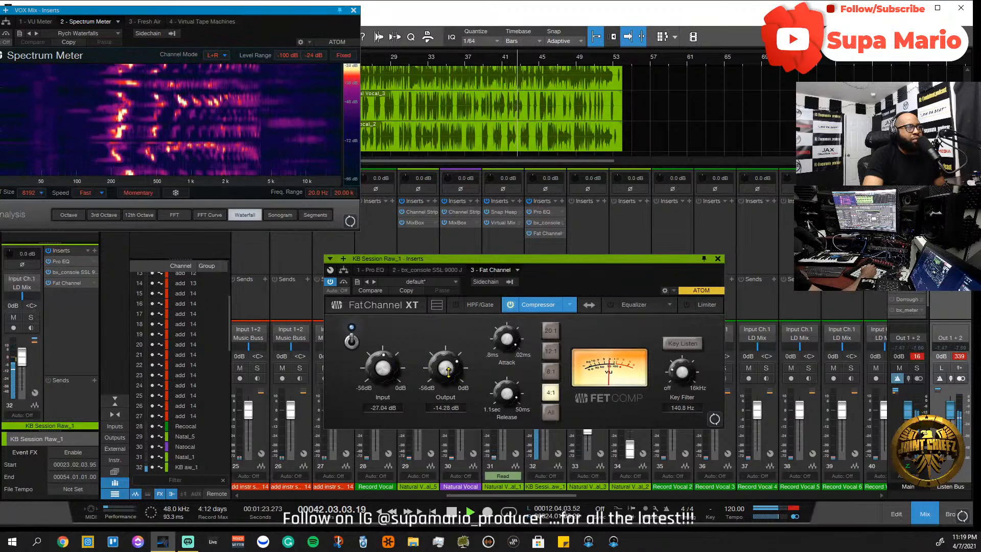
left_click(349, 343)
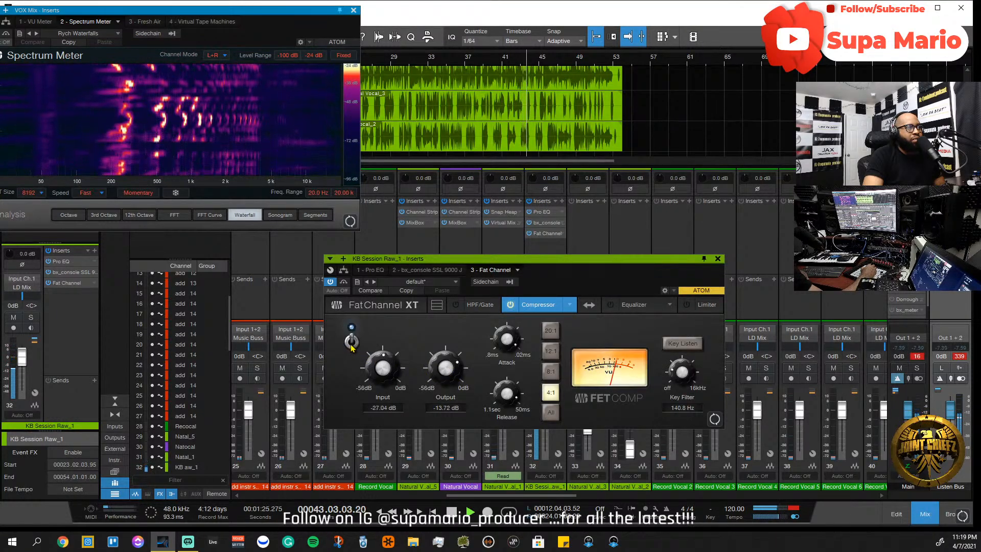
left_click(349, 343)
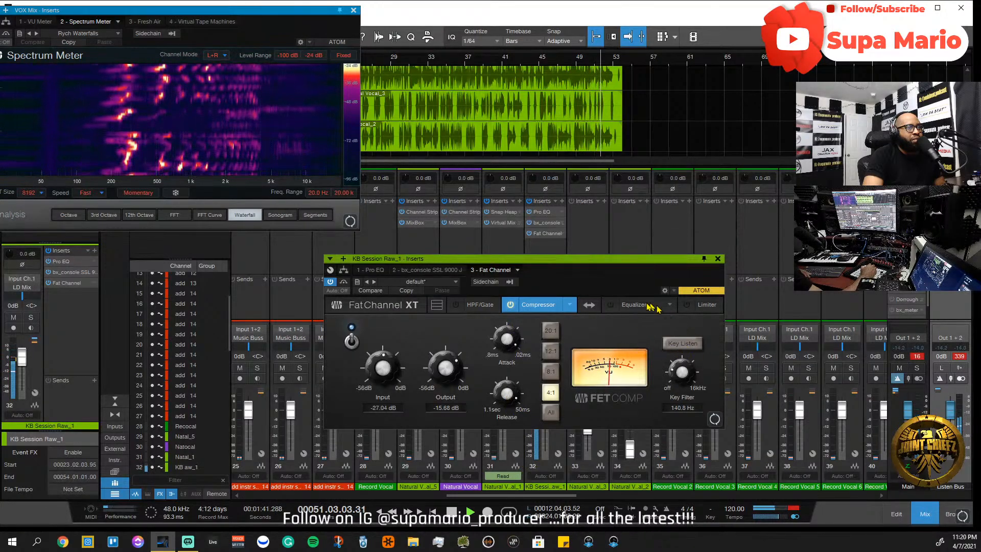
key("space")
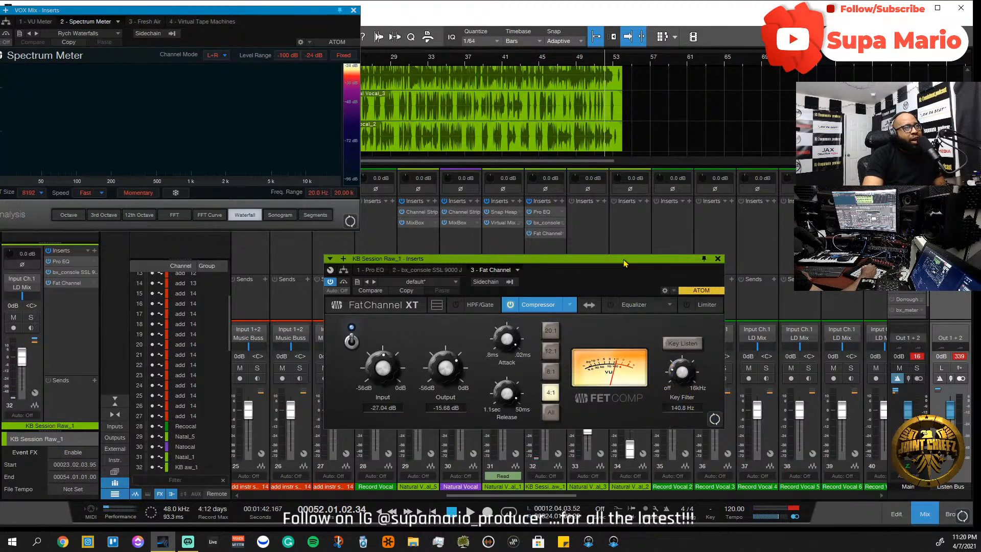
- Move the Fat Channel window clear of the channel faders and replay the mix from bar 29
left_click_drag(624, 263, 557, 231)
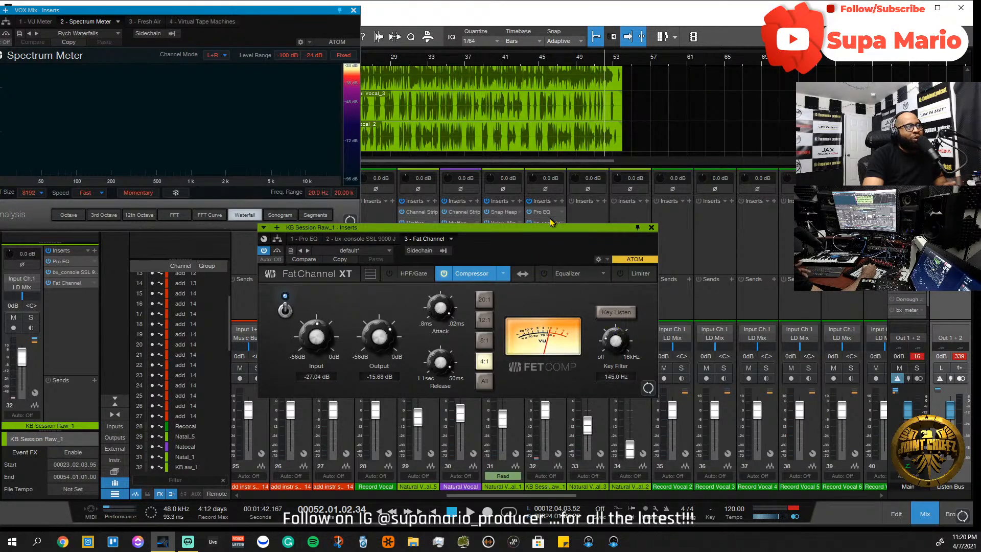
mouse_move(551, 228)
left_mouse_down()
mouse_move(643, 256)
mouse_move(566, 279)
mouse_move(527, 169)
mouse_move(600, 241)
mouse_move(562, 214)
left_mouse_up()
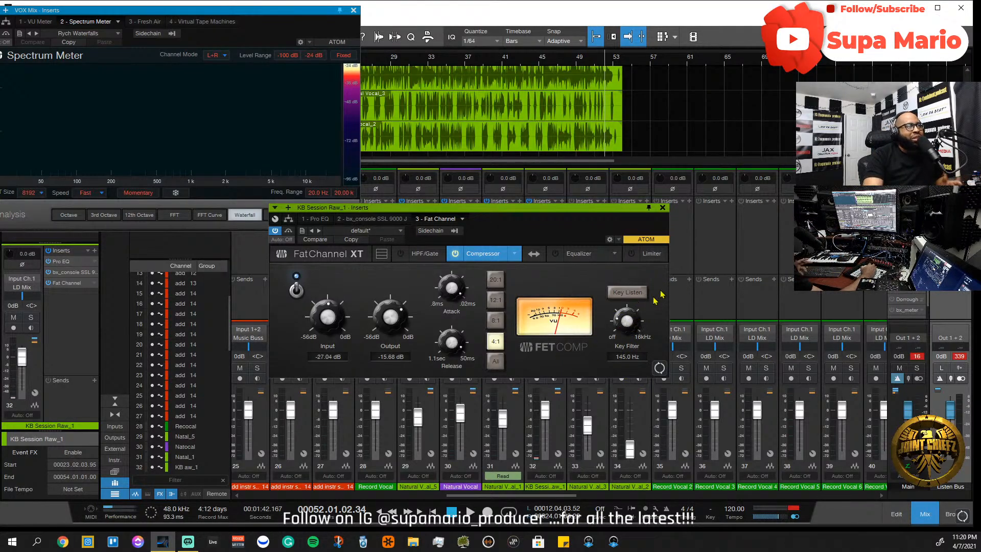
left_click(391, 63)
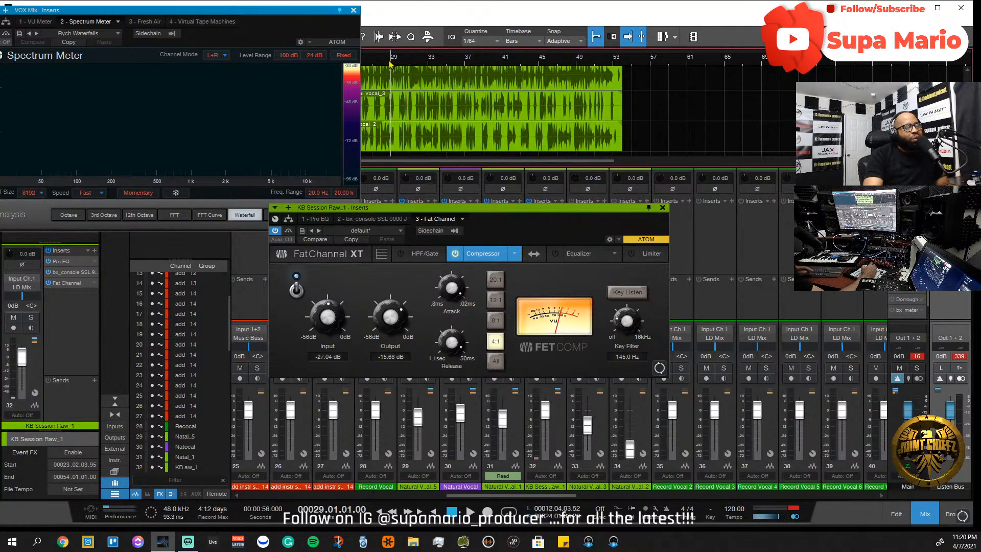
key("space")
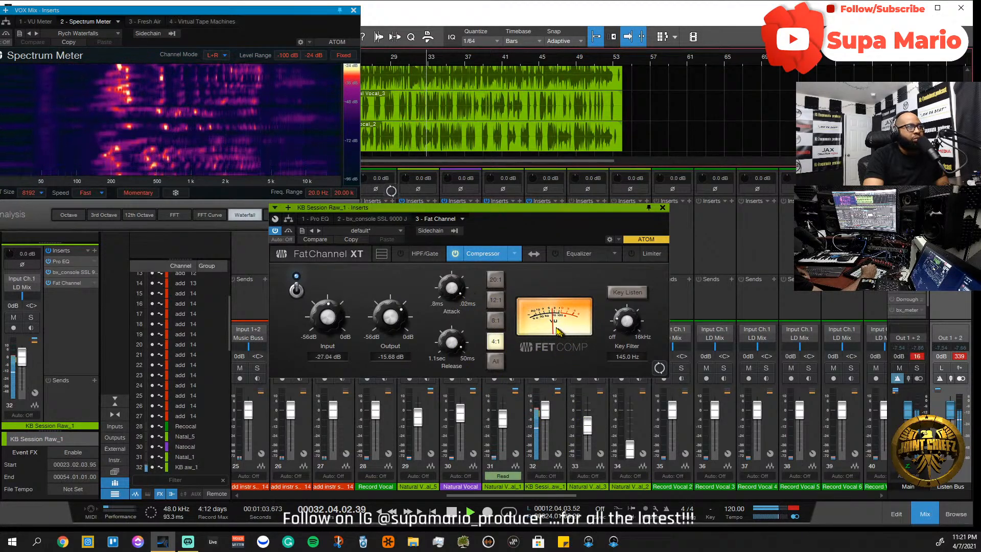
- Raise the FET compressor's output to -14.56 dB while comparing it off and on, and close the Fat Channel window
left_click(455, 254)
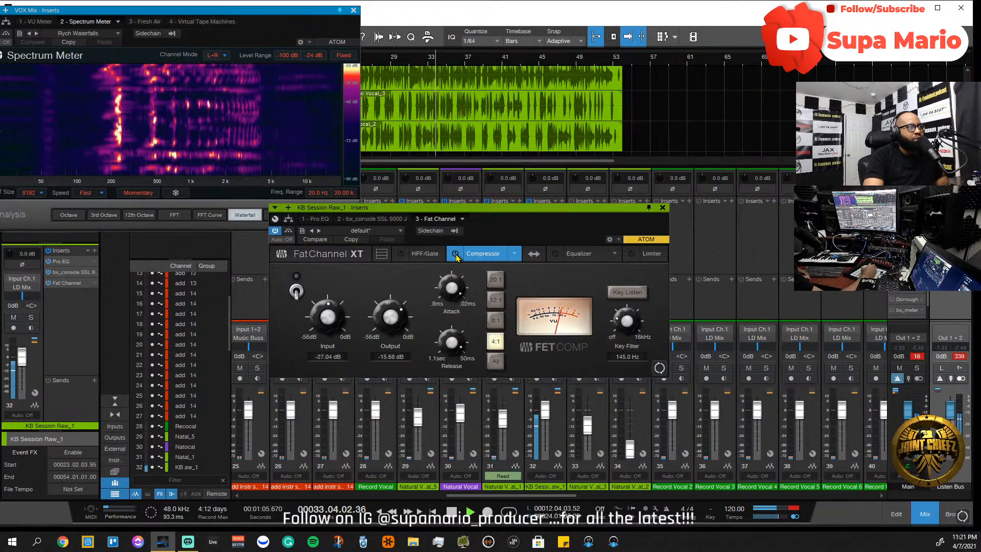
left_click(456, 254)
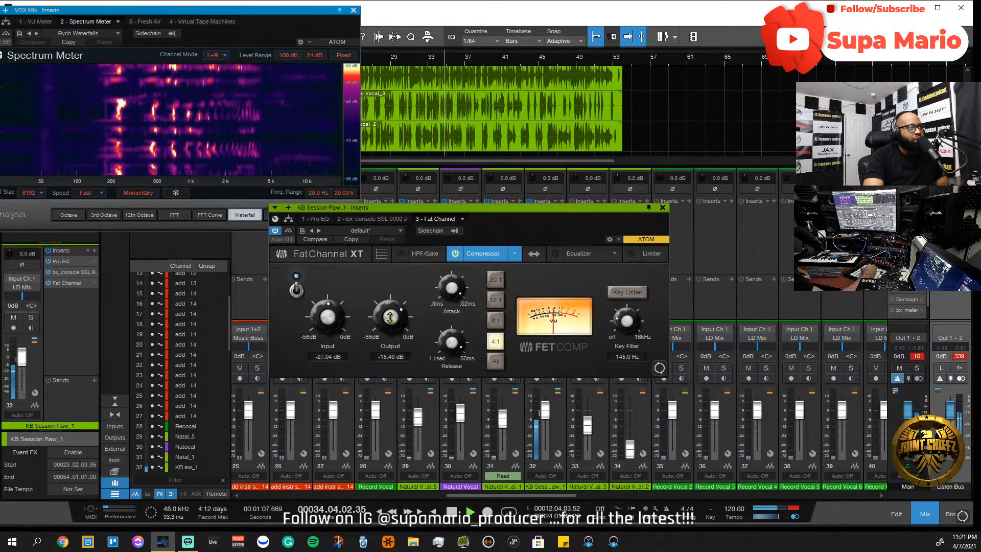
left_click_drag(390, 317, 390, 316)
left_click(456, 256)
left_click(456, 255)
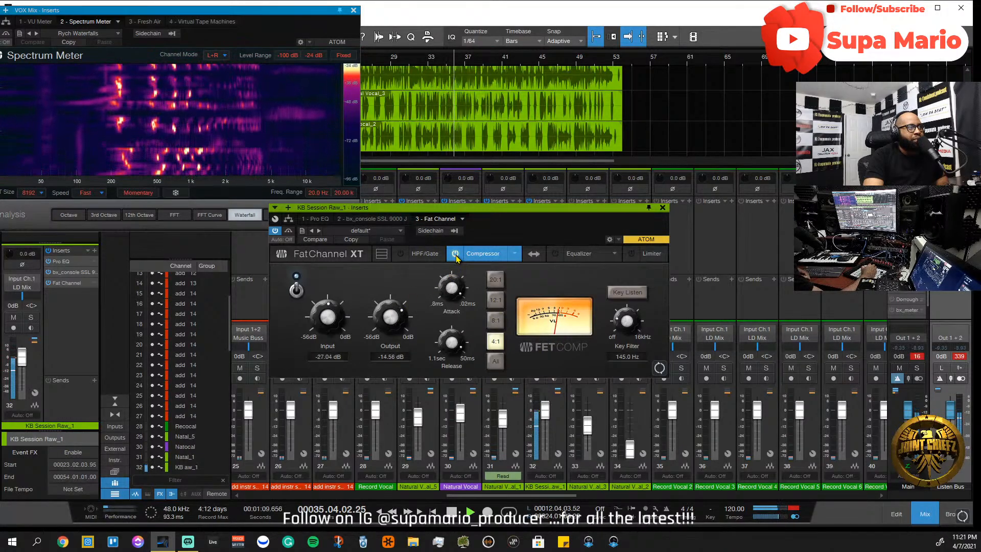
left_click(456, 255)
left_click(456, 255)
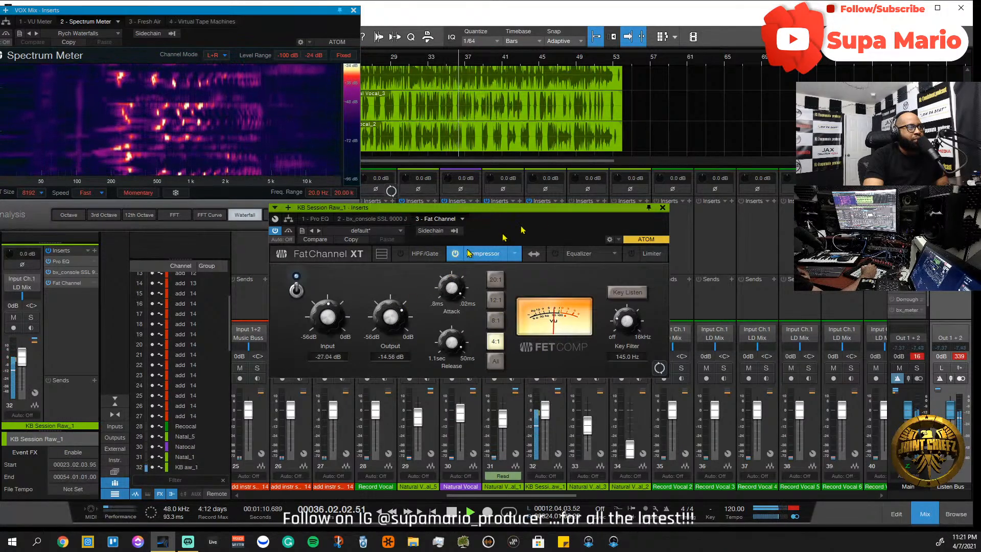
left_click(662, 209)
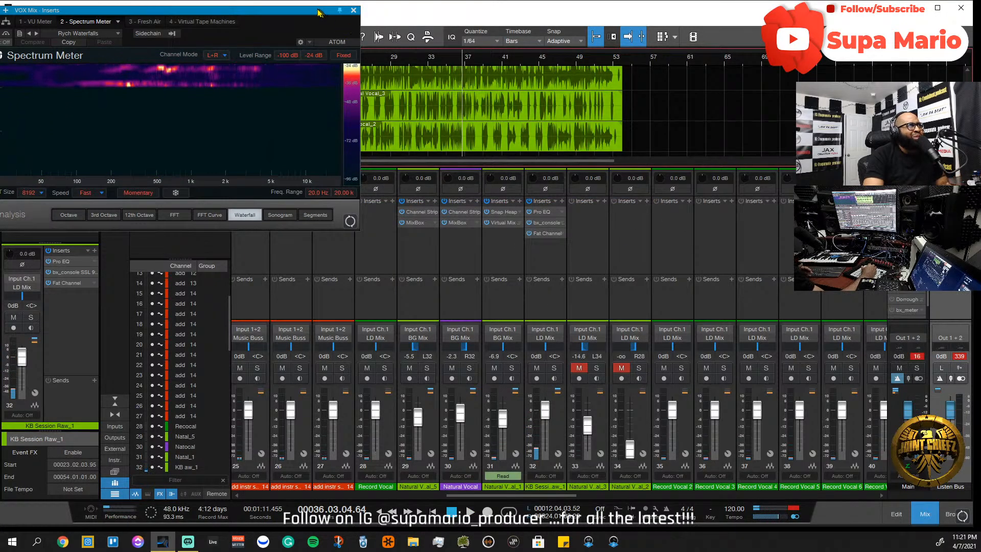
- Reposition the VOX Mix spectrum meter, replay from bar 28 and lower the KB Session Raw_1 fader to -3.8 dB
left_click_drag(318, 12, 285, 27)
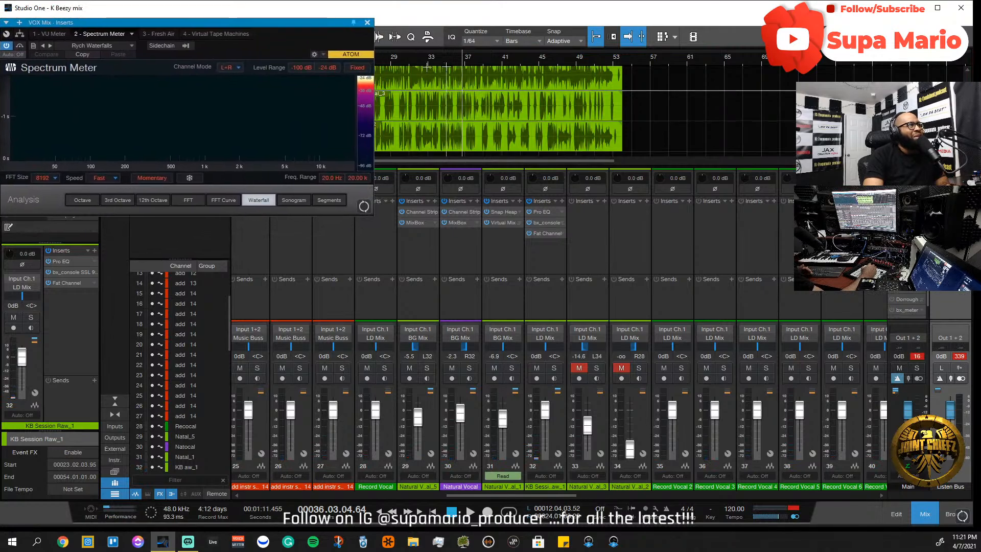
left_click(385, 59)
key("space")
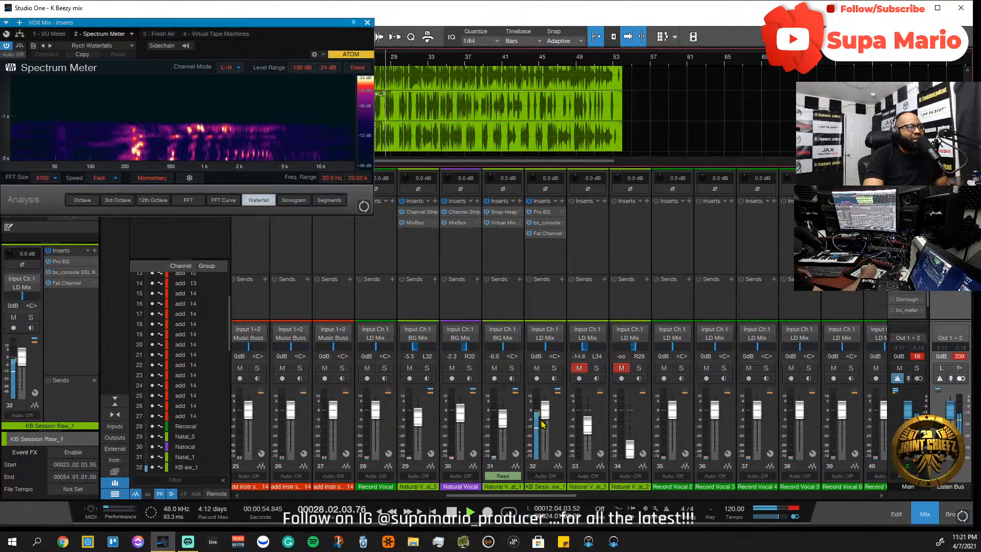
left_click_drag(548, 415, 549, 418)
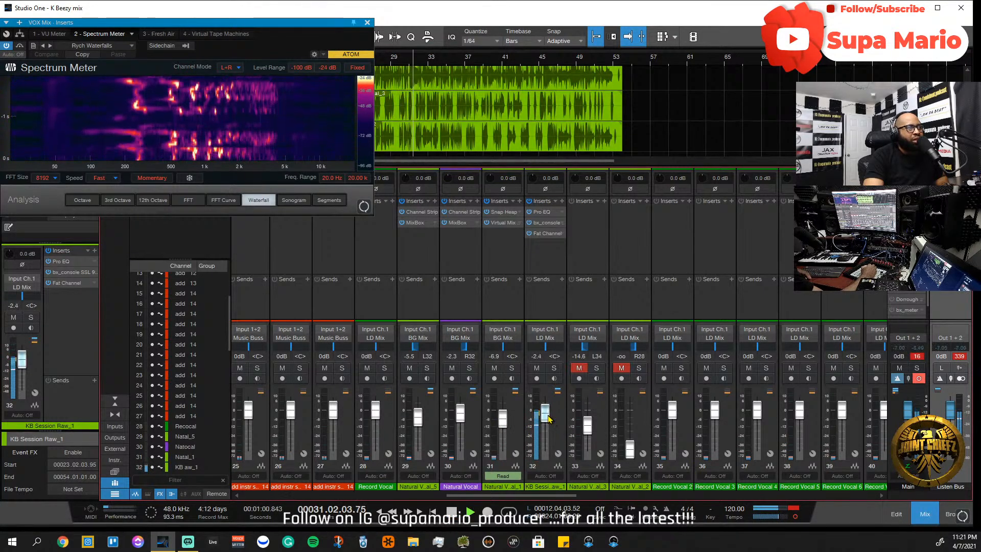
left_click_drag(548, 418, 548, 419)
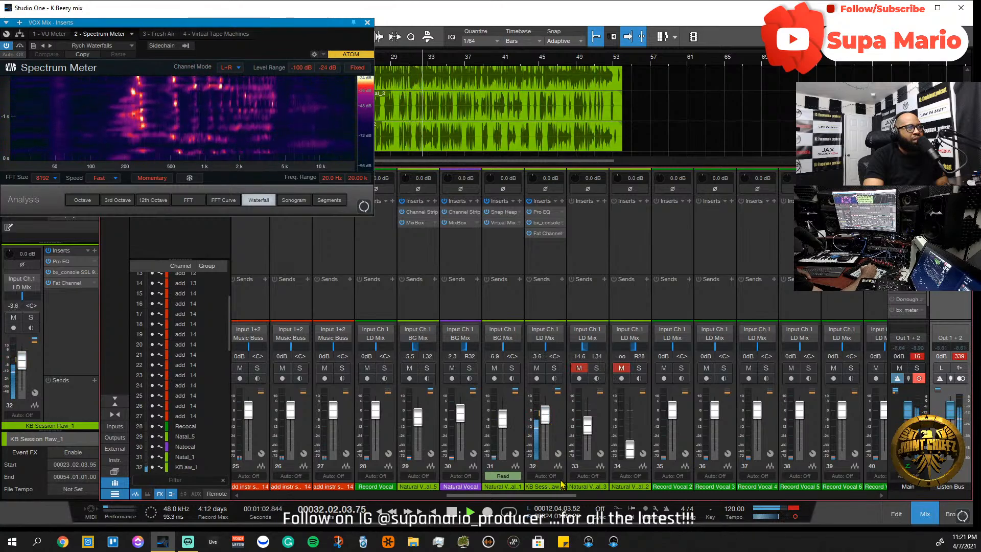
- Raise the KB Session Raw_1 fader to -3.5 dB, lower the Instrumental fader to -7.6 dB and stop playback
left_click_drag(560, 495, 563, 495)
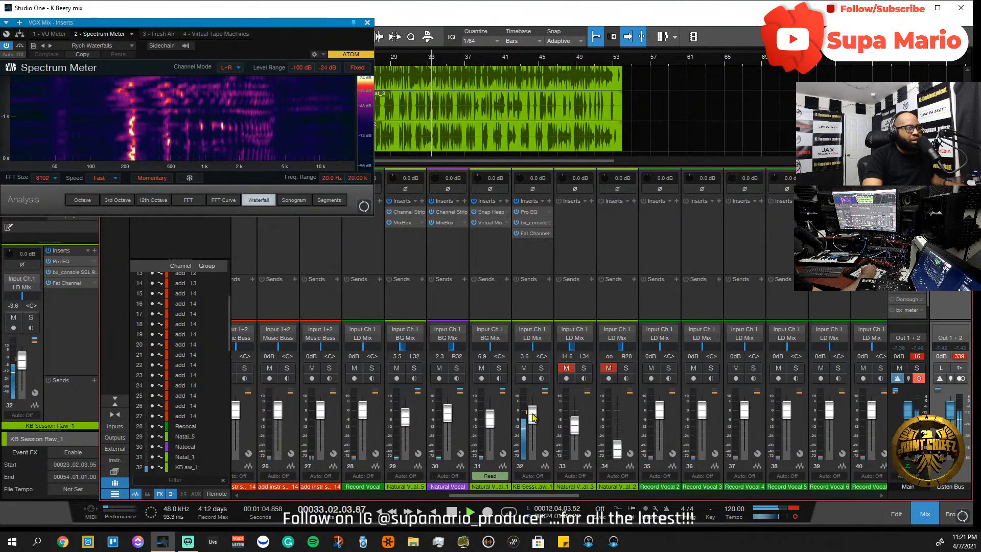
left_click_drag(563, 495, 358, 489)
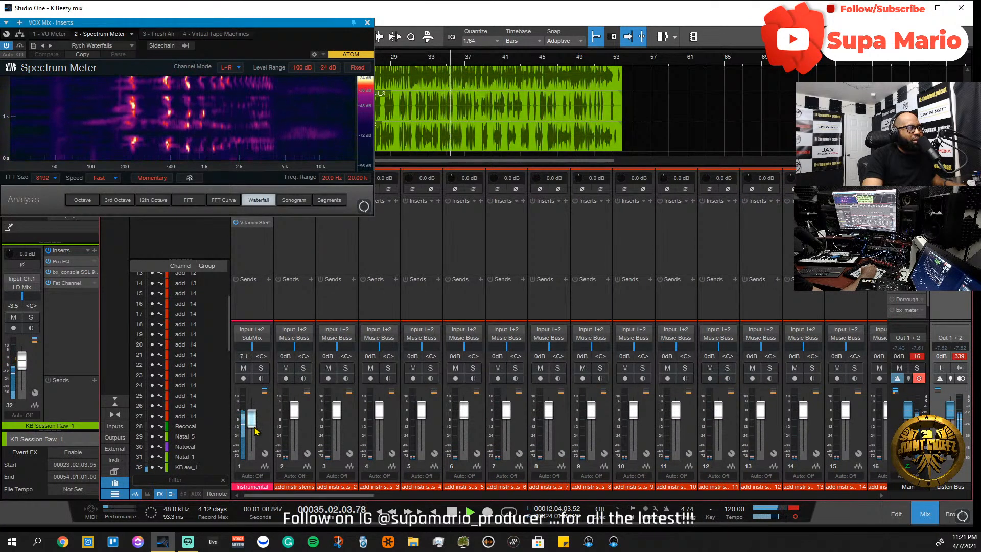
left_click_drag(256, 431, 256, 437)
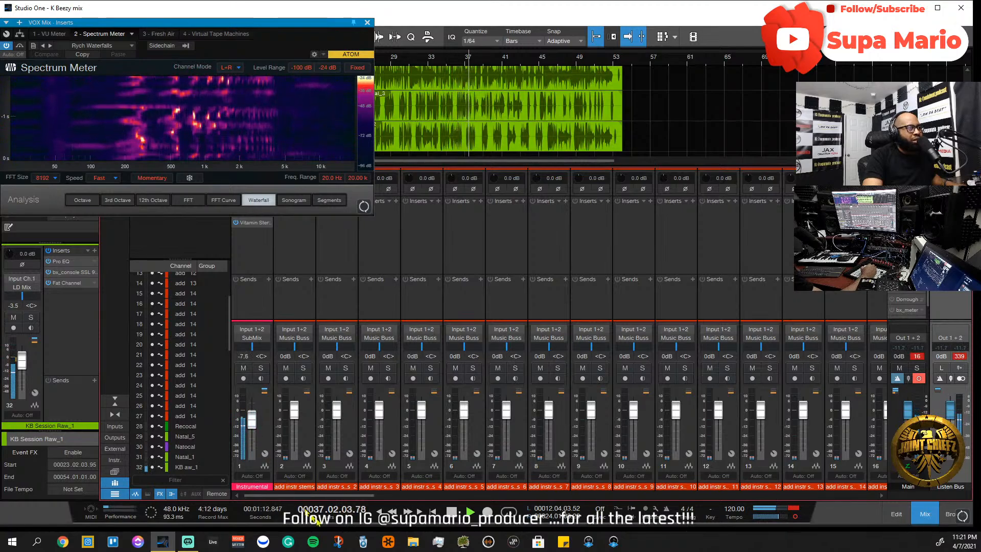
left_click_drag(326, 495, 537, 484)
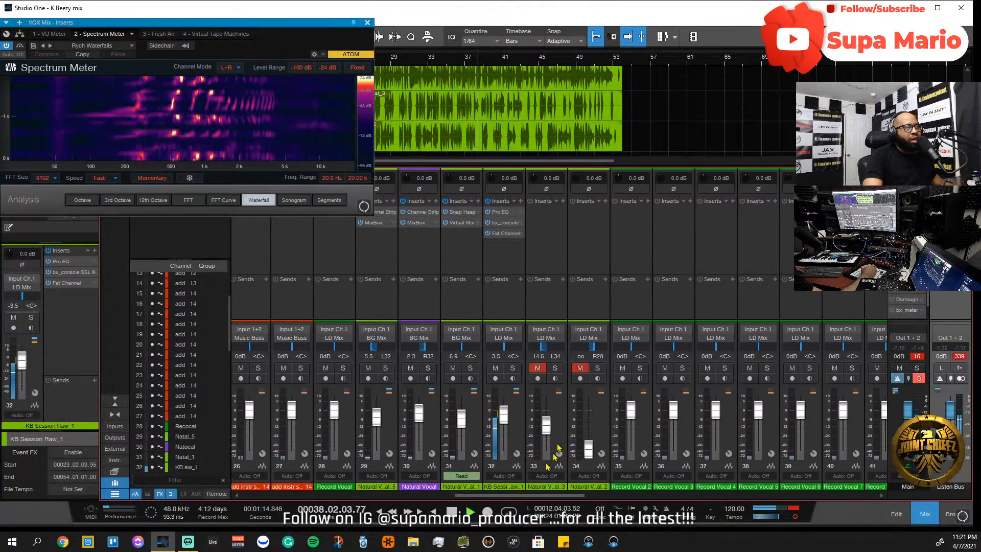
key("space")
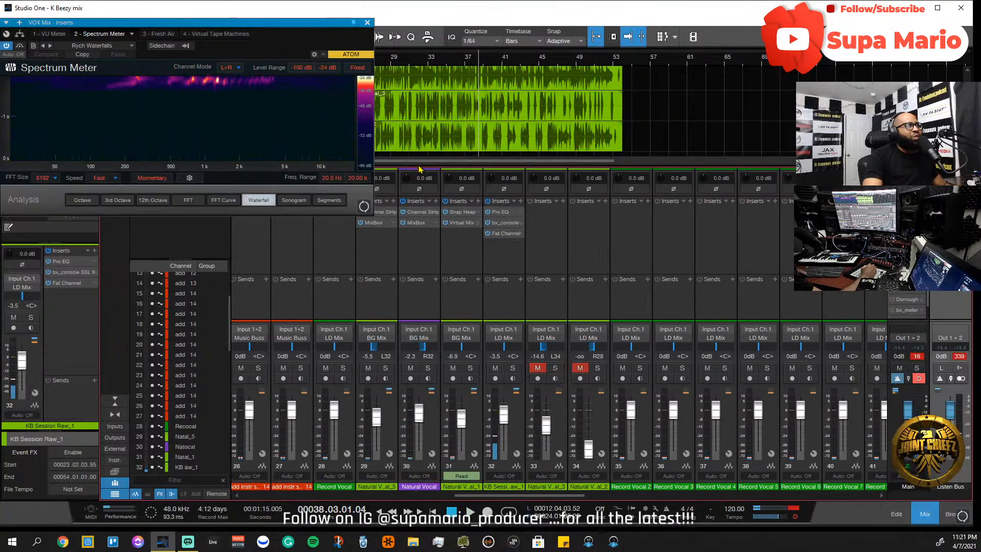
- Unmute Natural Vocal_3, check it briefly in solo from bar 24 and raise its fader to -1.1 dB
scroll(473, 62, "left", 5)
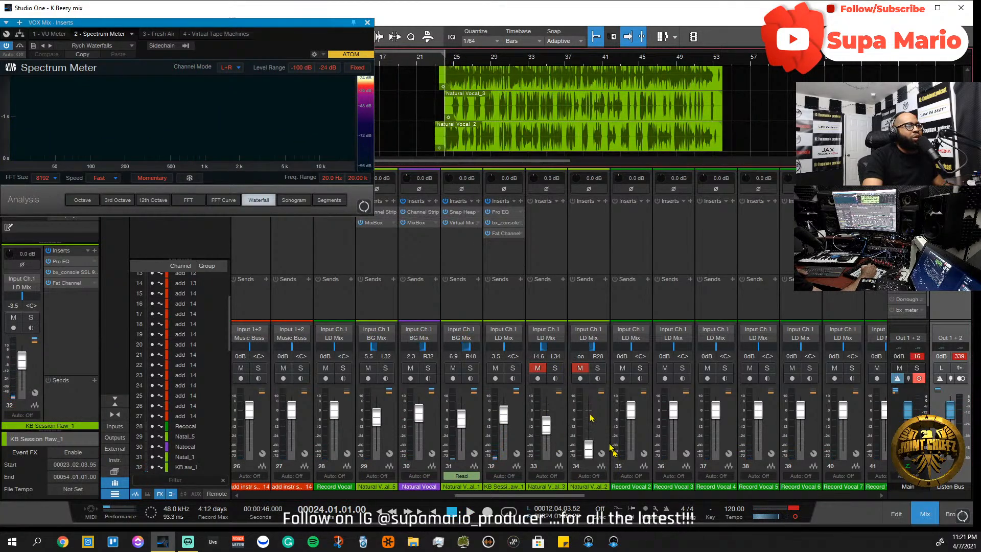
left_click(538, 368)
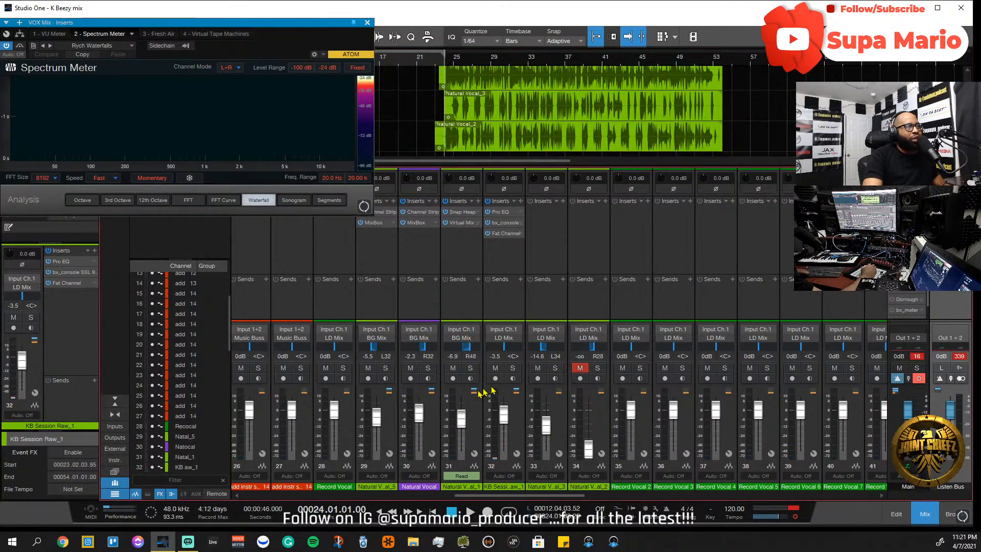
key("space")
left_click(556, 368)
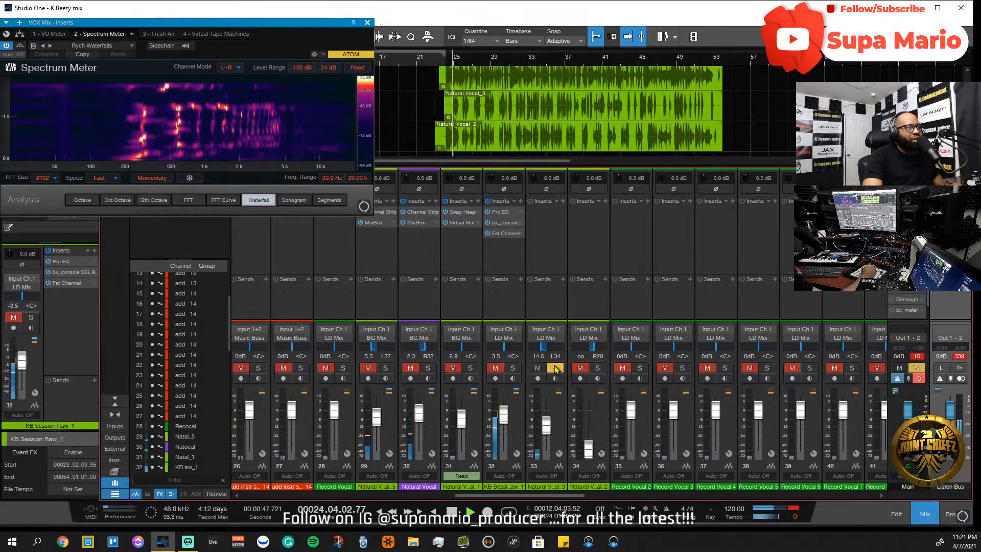
left_click(555, 368)
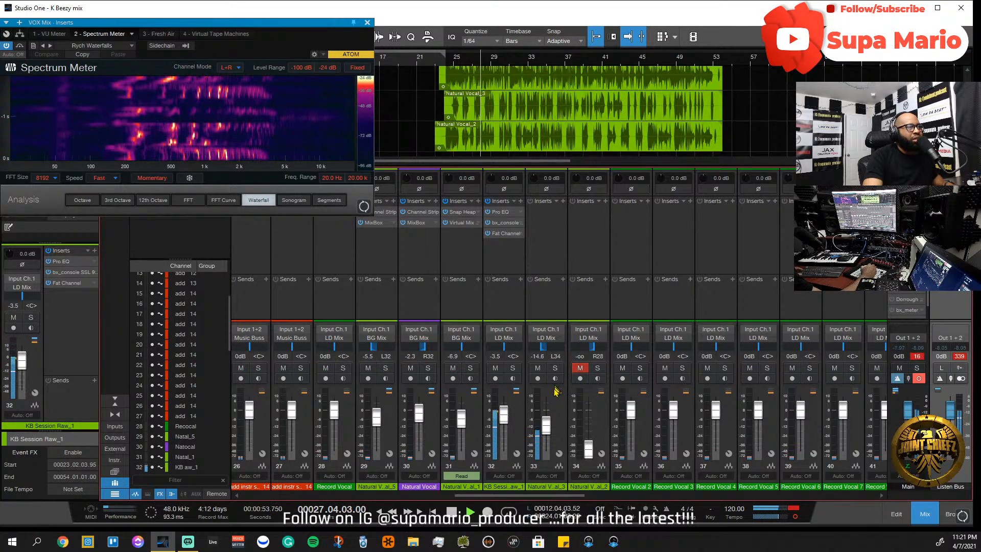
left_click_drag(547, 424, 547, 412)
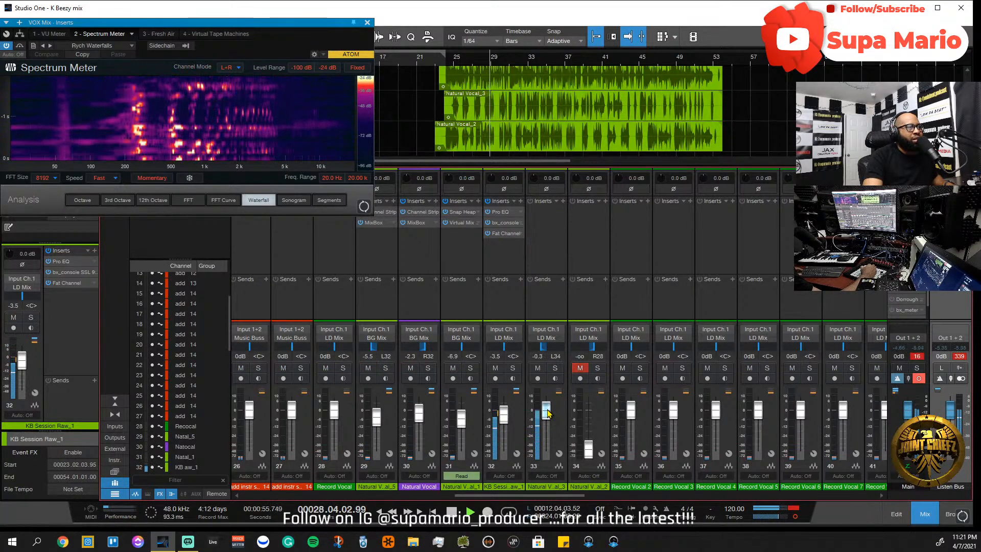
left_click(568, 204)
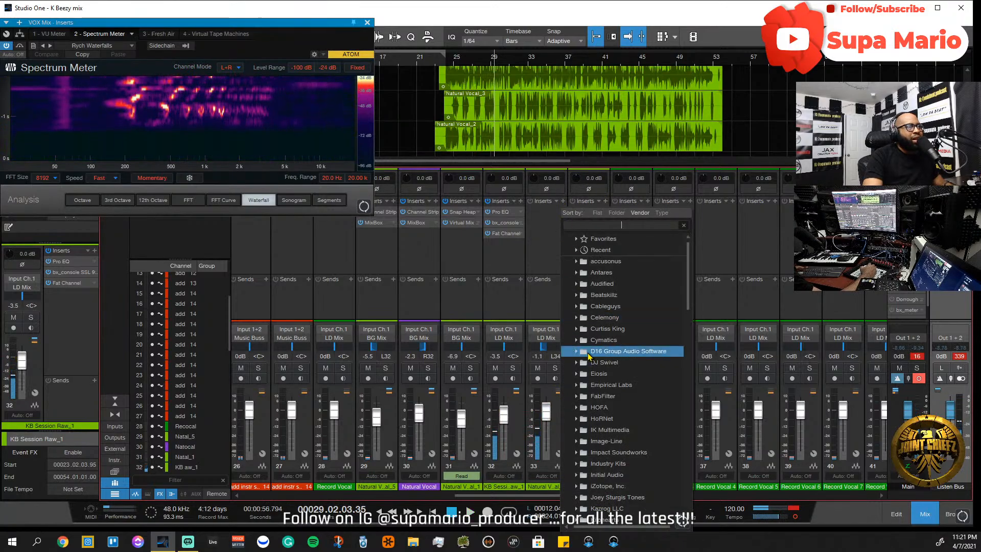
scroll(636, 438, "down", 2)
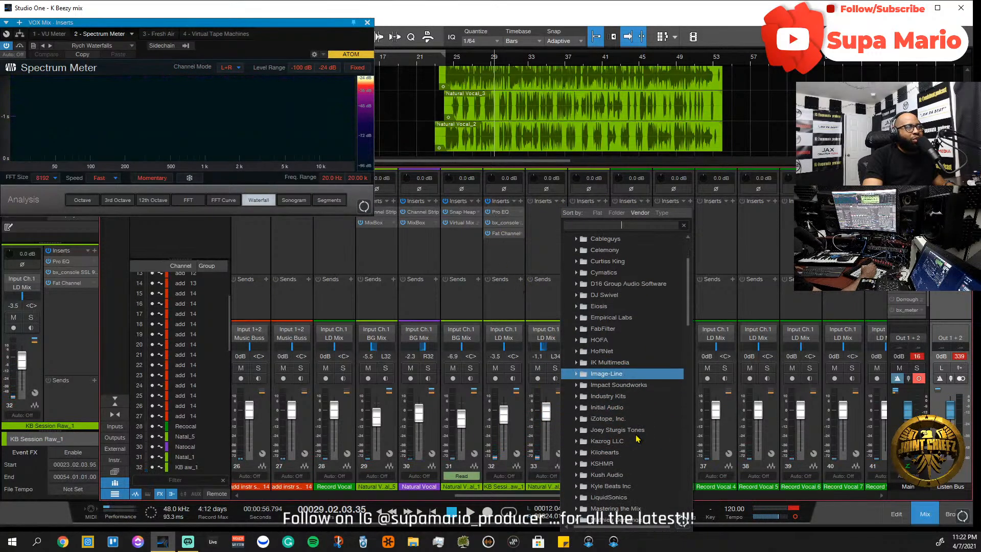
scroll(638, 439, "down", 3)
left_click(540, 250)
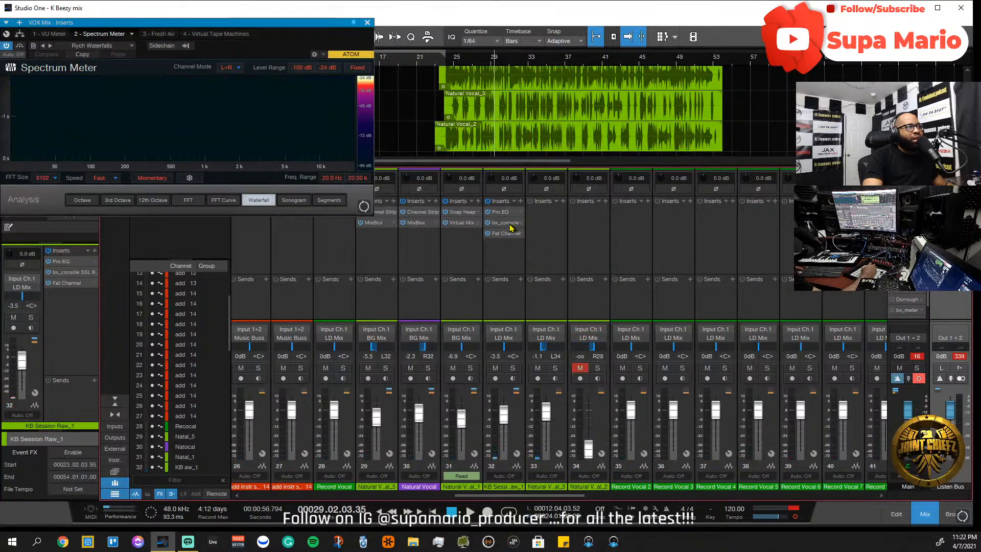
- Insert the PreSonus Channel Strip on Natural Vocal_3 and return the playhead to bar 24
left_click(563, 201)
scroll(601, 454, "down", 4)
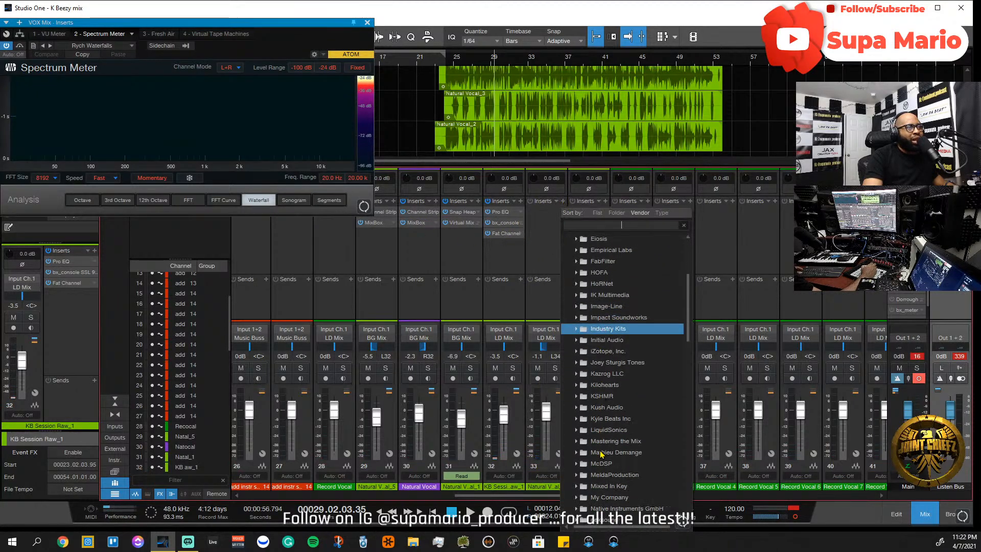
scroll(601, 454, "down", 9)
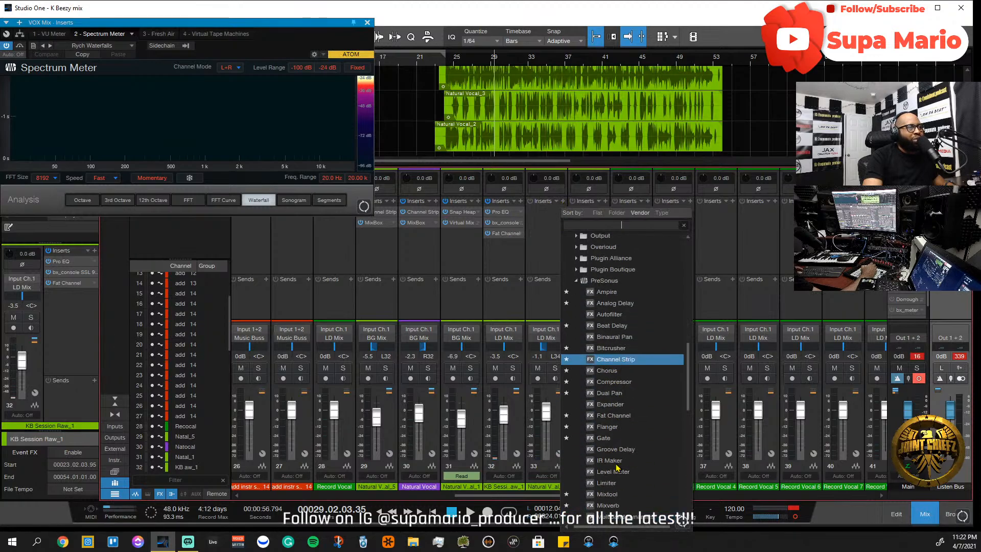
scroll(634, 420, "down", 4)
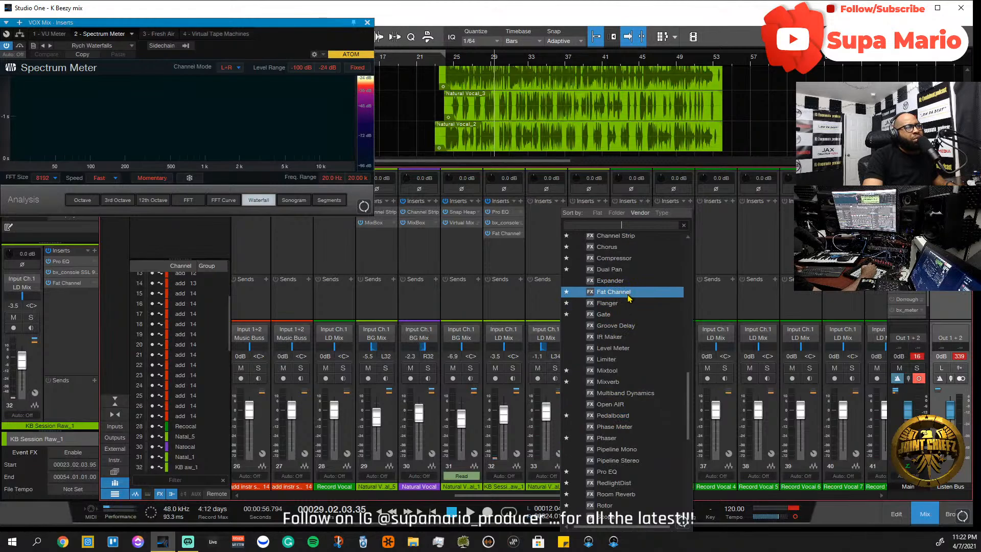
scroll(628, 299, "up", 5)
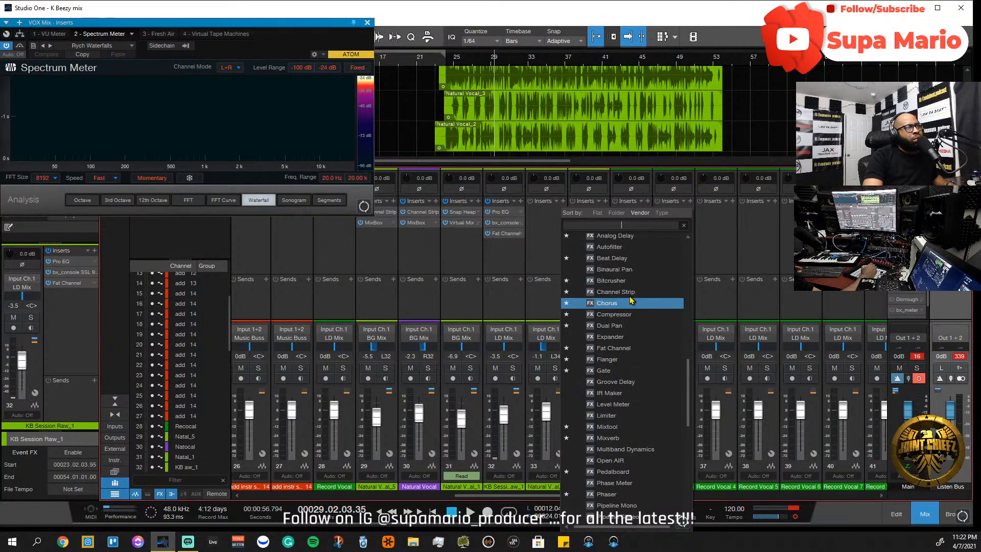
left_click(628, 393)
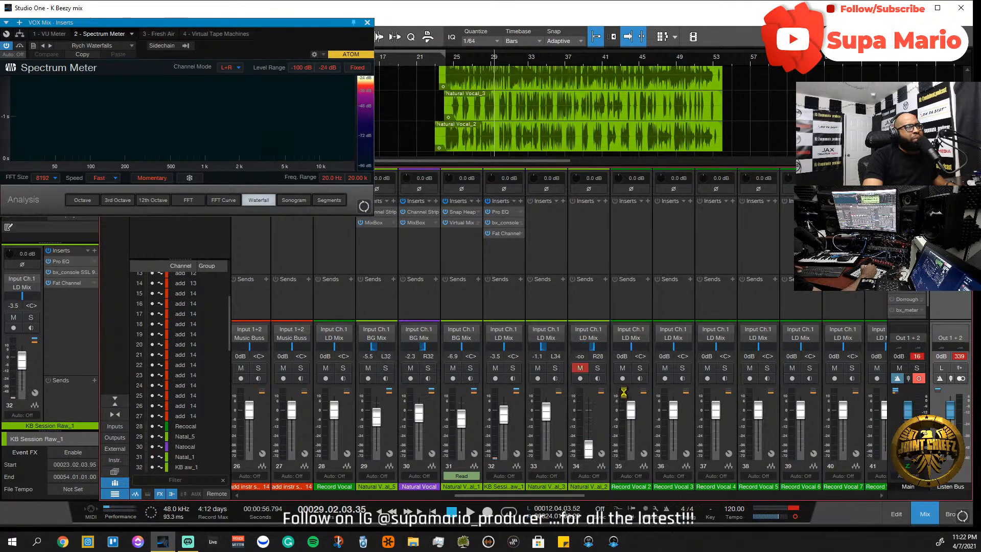
left_click_drag(510, 214, 448, 287)
left_click(446, 66)
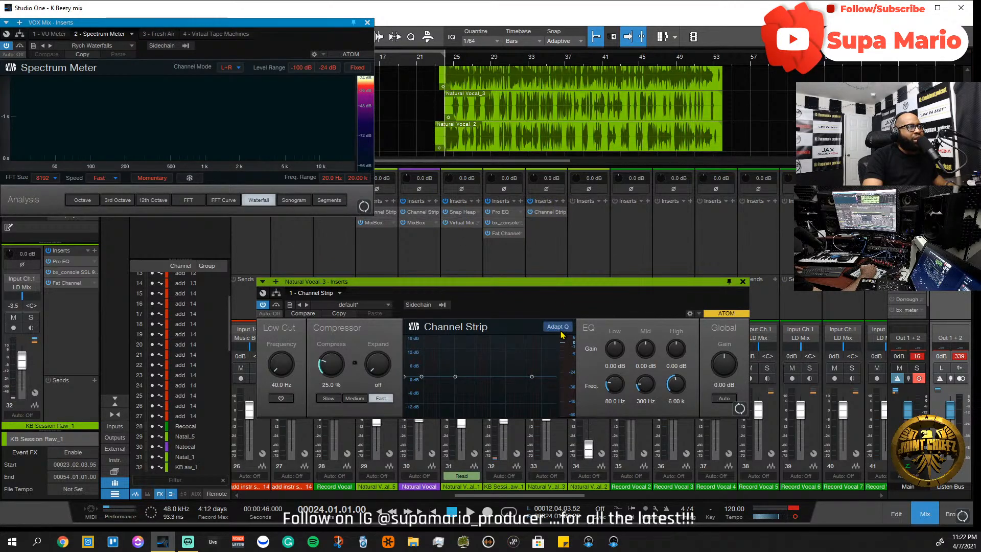
- Enable the Channel Strip's low cut at about 134 Hz during playback and move its window clear of the mute controls
left_click(281, 399)
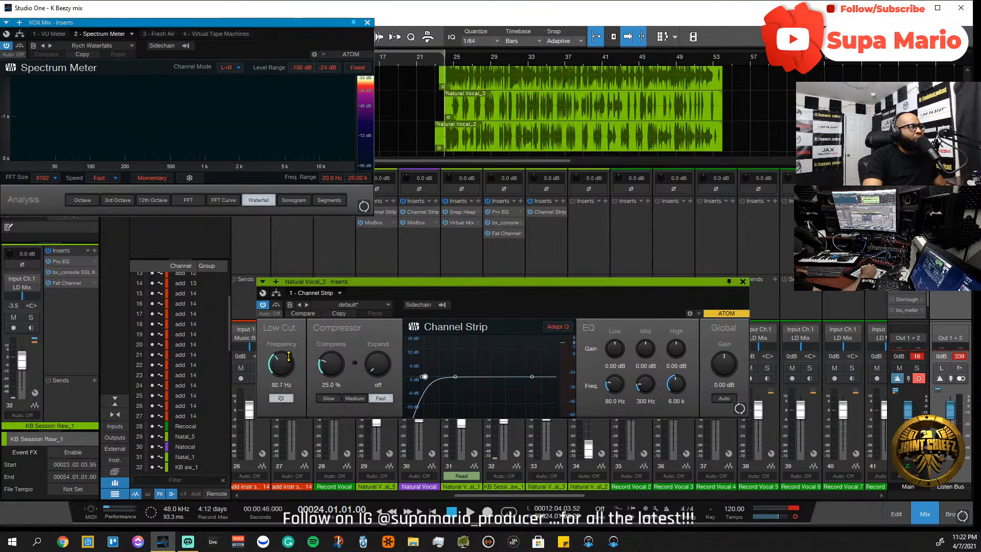
key("space")
left_click_drag(290, 358, 289, 354)
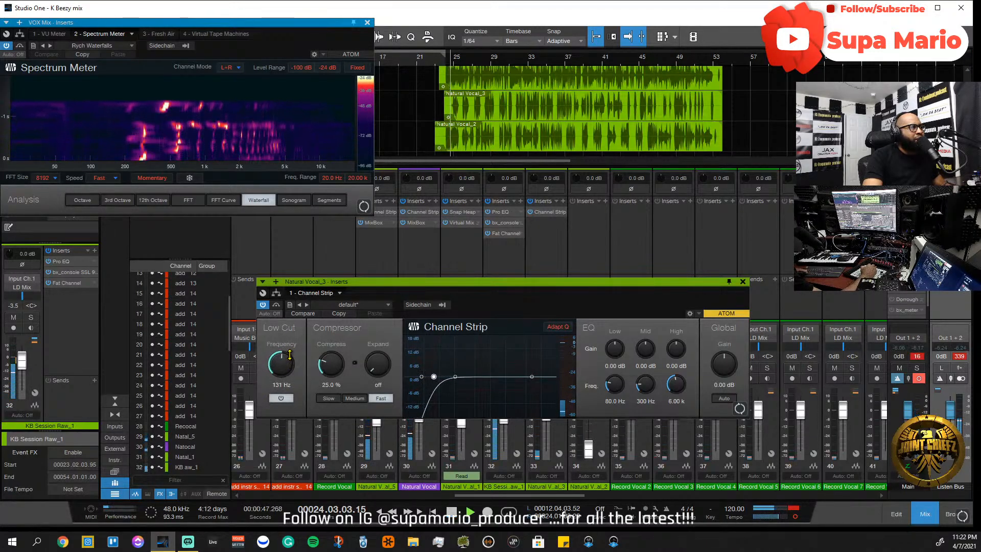
left_click_drag(504, 282, 514, 225)
- Mute KB Session Raw_1, then set Natural Vocal_3's low cut to 145 Hz and its compression to 18.5%
left_click(495, 368)
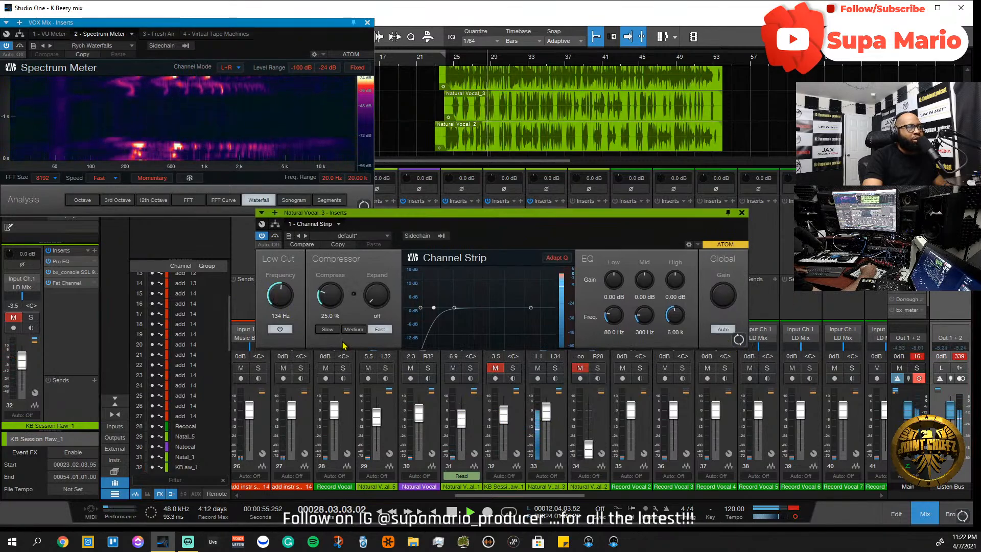
scroll(289, 292, "up", 2)
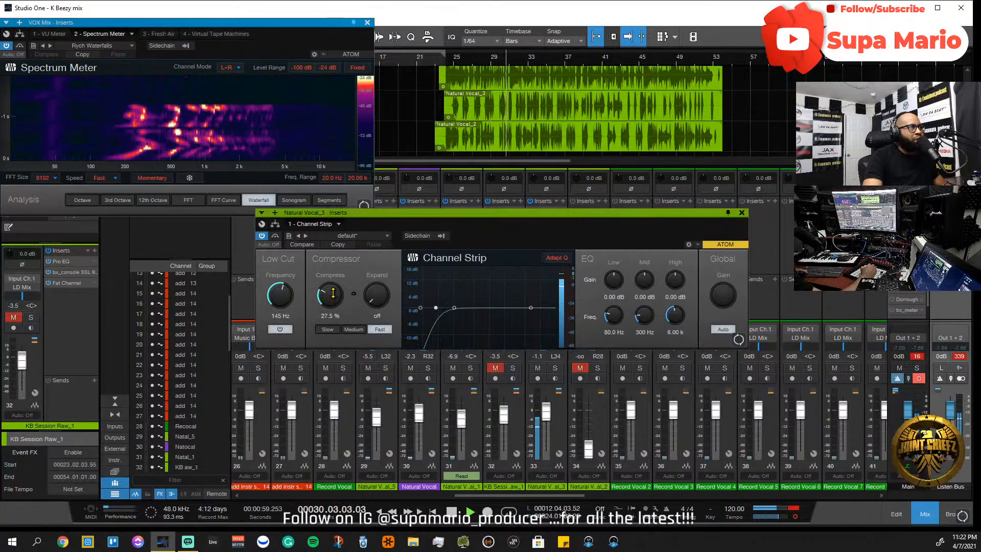
mouse_move(333, 293)
left_mouse_down()
mouse_move(333, 304)
mouse_move(325, 288)
left_mouse_up()
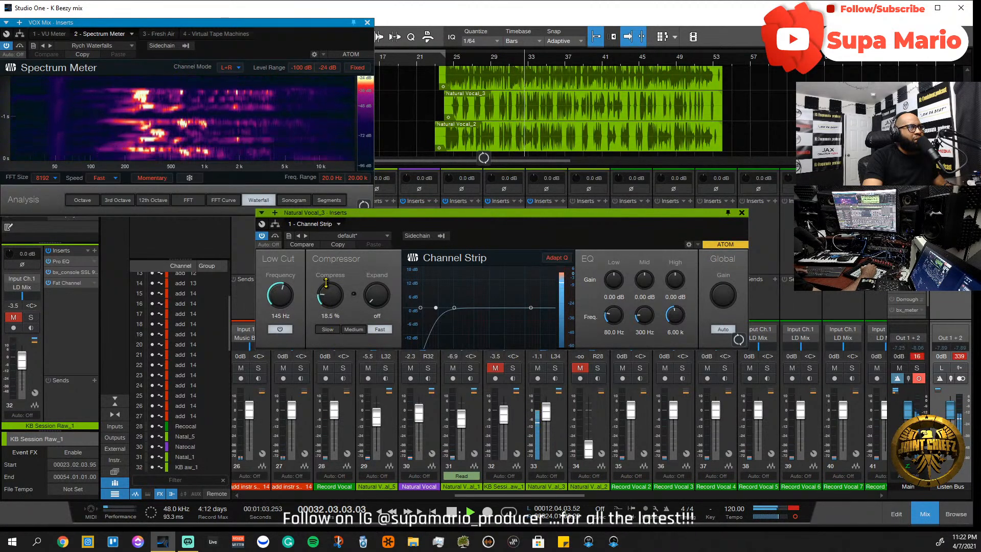
- Inspect Natural Vocal_3's waveform in the audio editor, moving the Channel Strip window aside, and return to the mixer
double_click(539, 108)
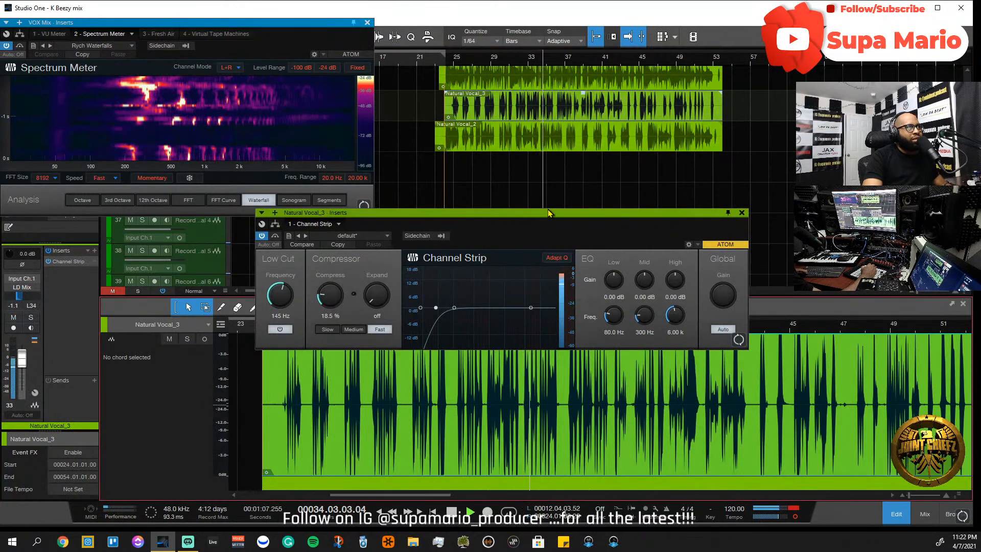
left_click_drag(550, 212, 555, 170)
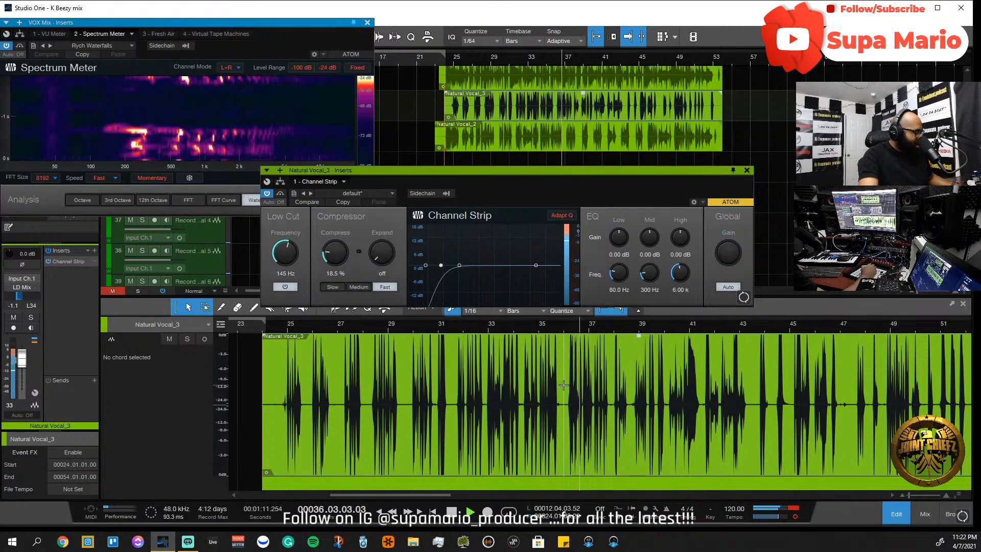
key("F3")
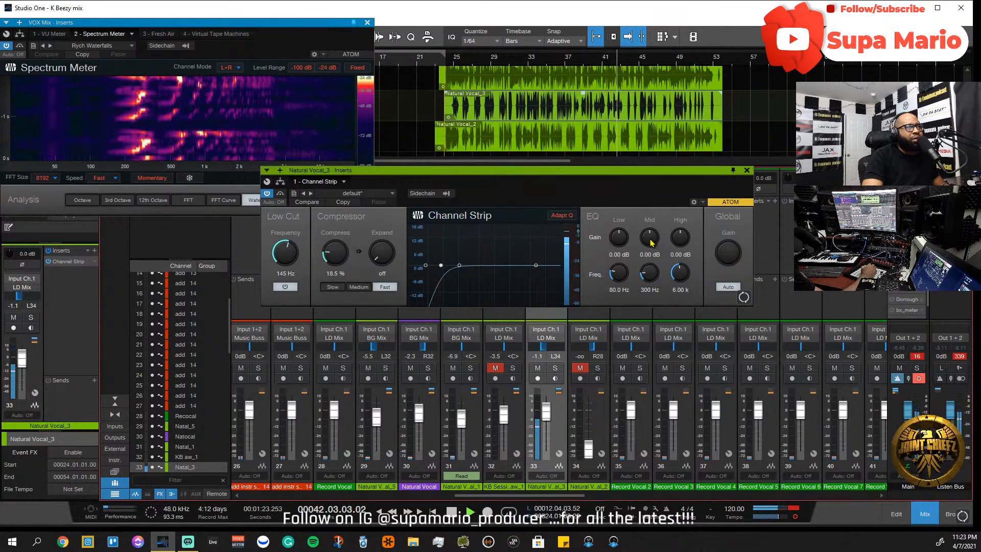
- Boost the mid EQ band to audition its frequency, set it to -3.60 dB at 317 Hz and stop playback
left_click_drag(652, 244, 654, 230)
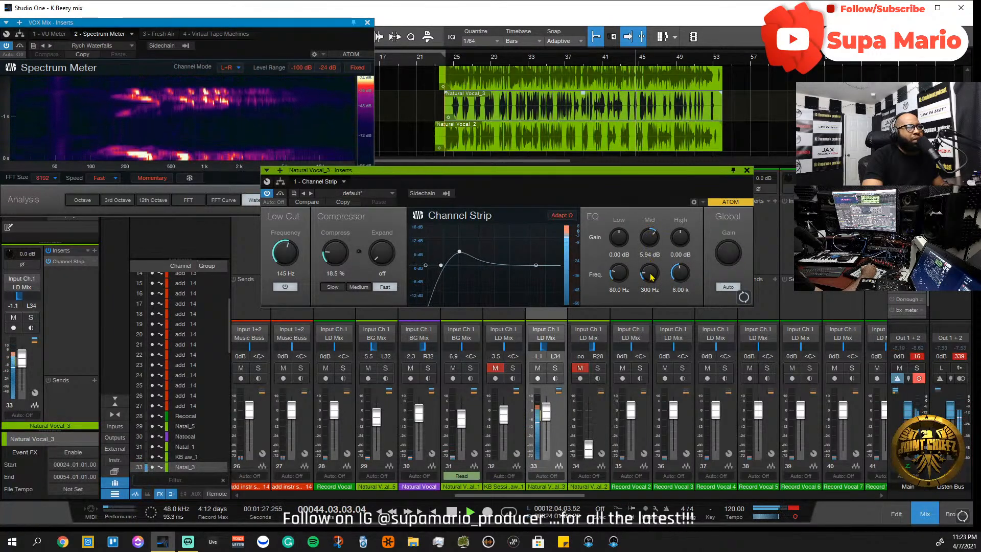
left_click_drag(650, 275, 650, 272)
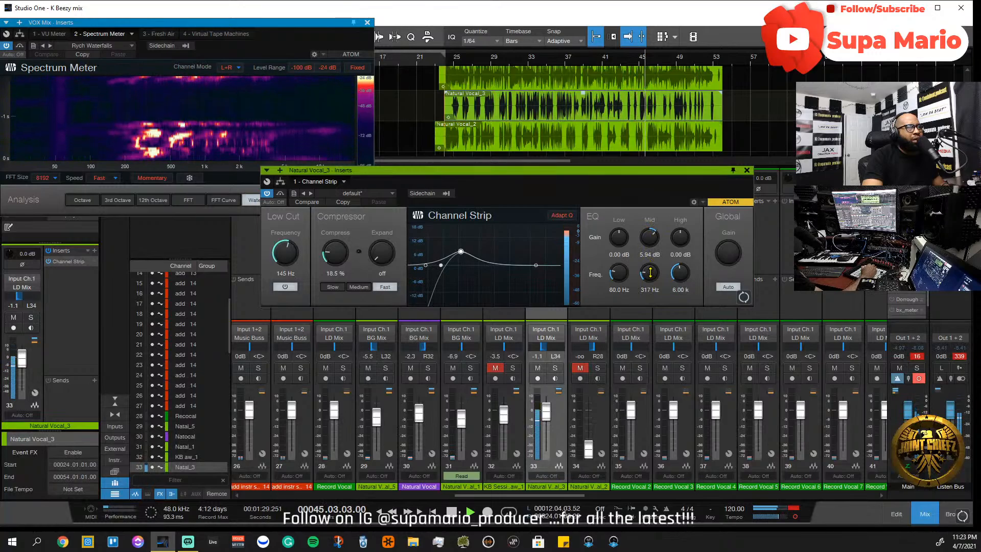
scroll(650, 272, "down", 1)
scroll(652, 238, "up", 5)
left_click_drag(652, 238, 650, 255)
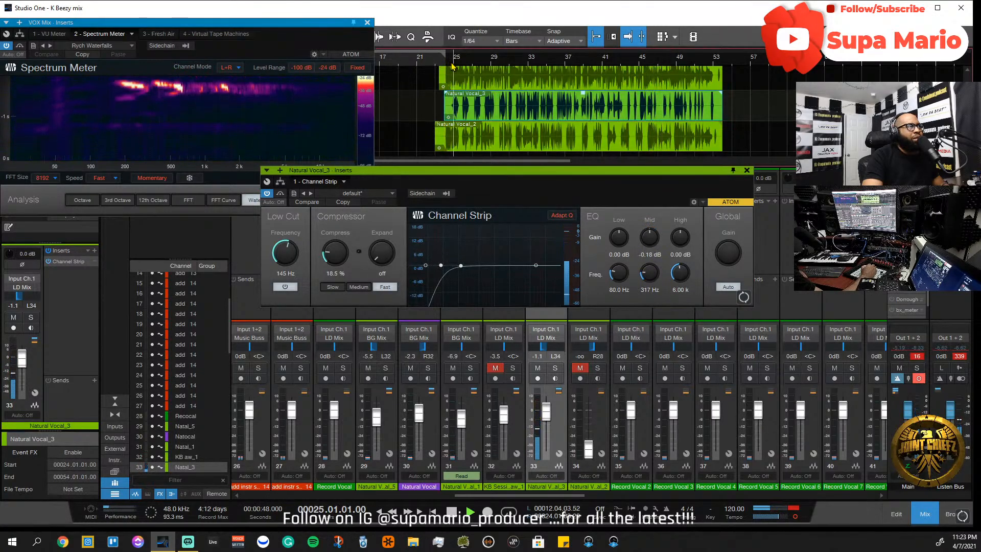
mouse_move(648, 247)
left_mouse_down()
mouse_move(647, 233)
mouse_move(649, 254)
left_mouse_up()
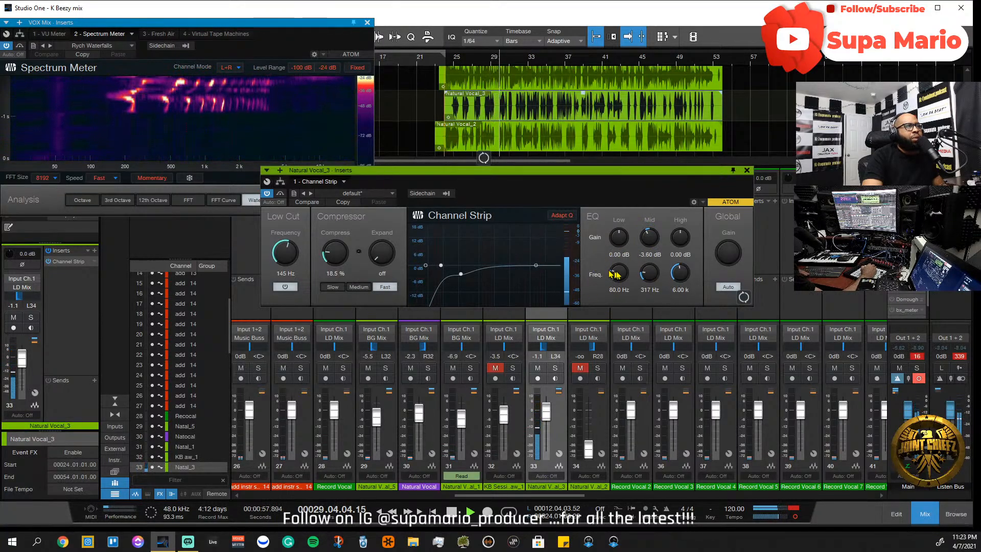
key("space")
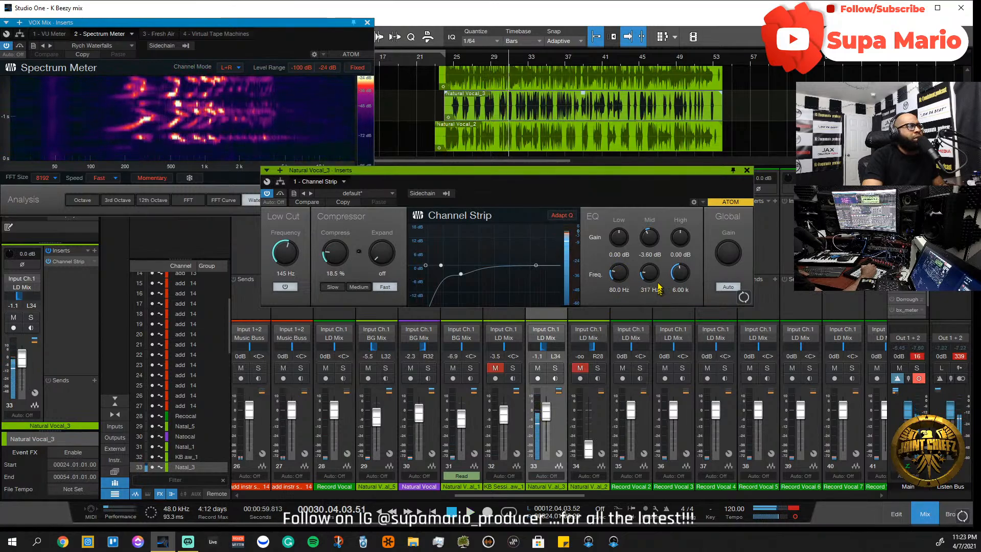
- Boost Natural Vocal_3's high EQ band by 1.62 dB at 4.18 kHz during playback
key("space")
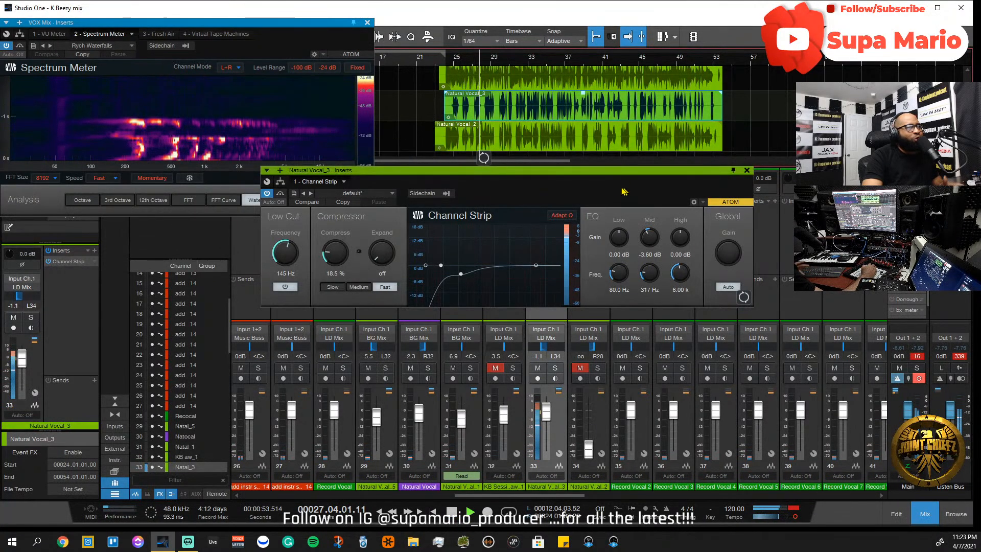
left_click_drag(677, 273, 680, 280)
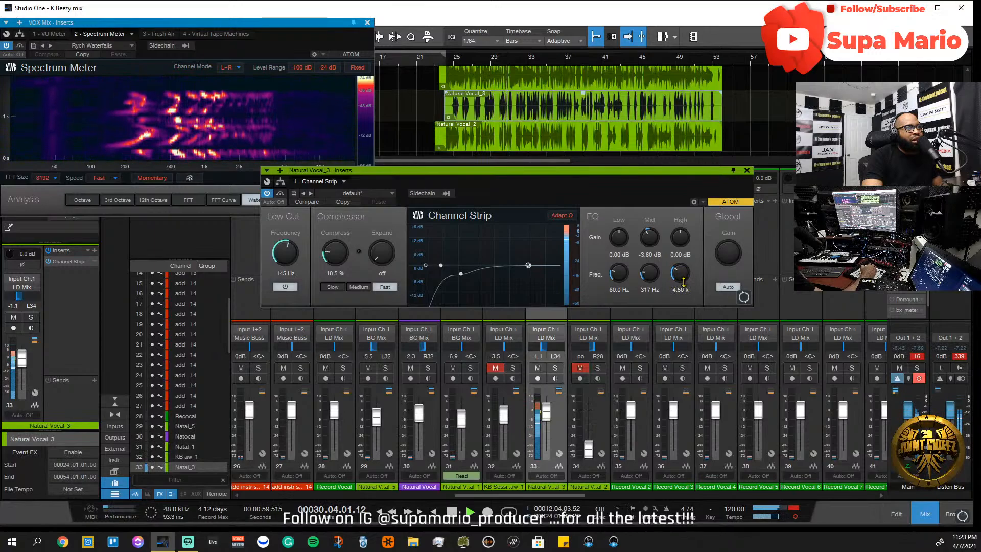
left_click_drag(683, 281, 684, 282)
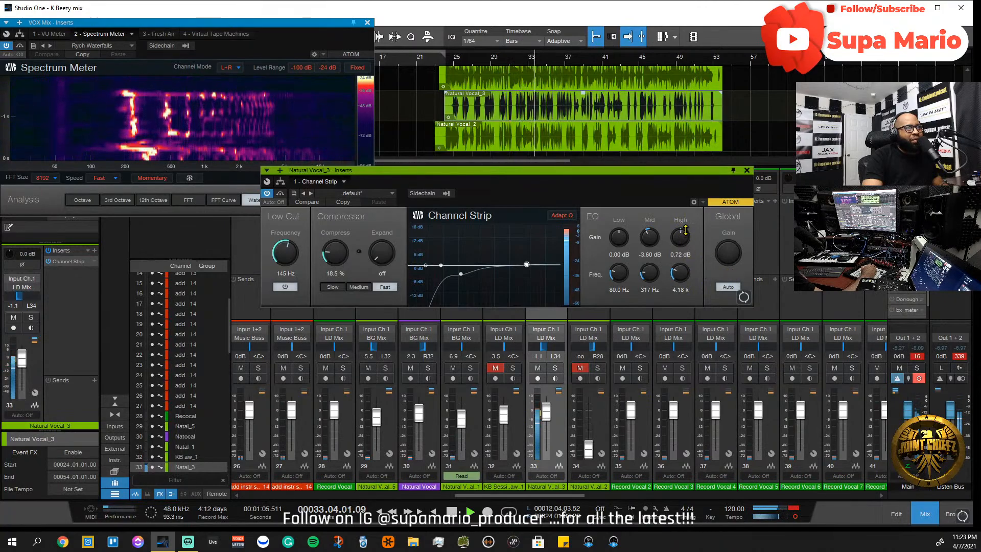
left_click_drag(685, 231, 685, 230)
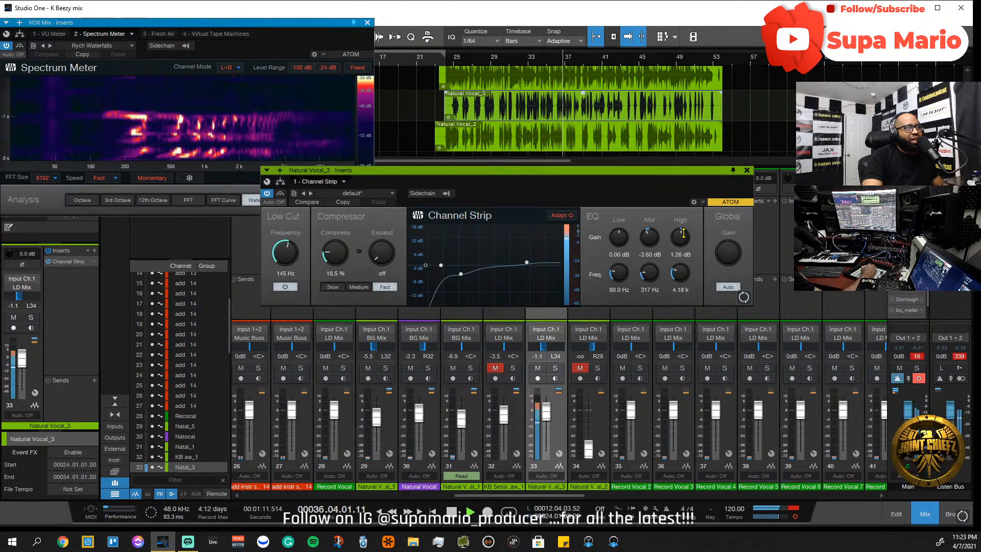
left_click_drag(683, 234, 684, 233)
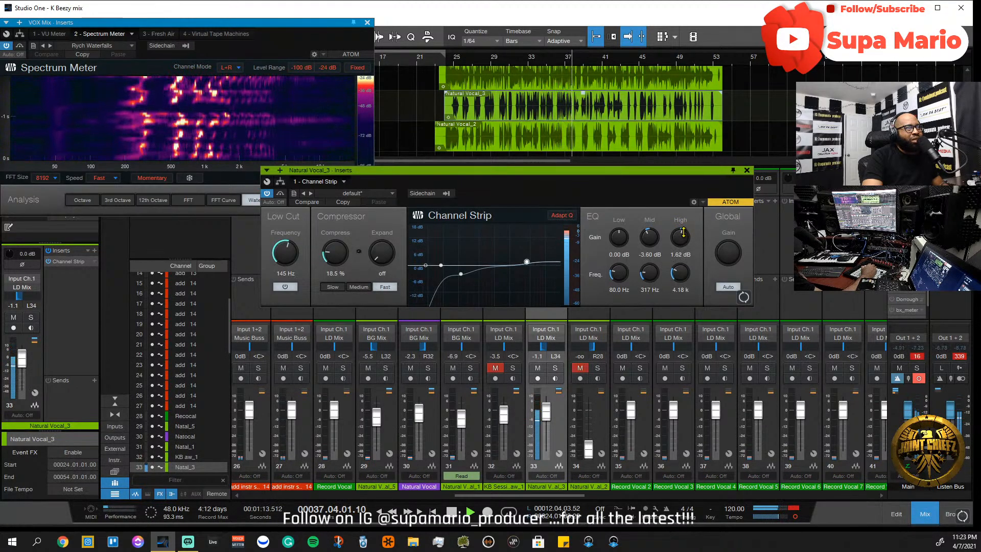
- Compare the vocal's sound with the Channel Strip's Adapt Q off and on during playback, leaving it on
left_click(561, 215)
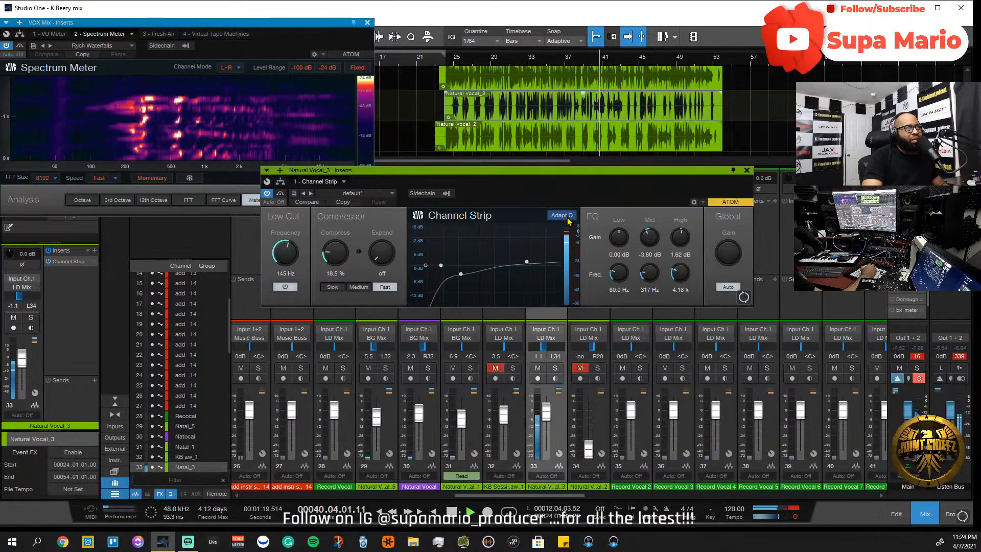
left_click(561, 215)
left_click(561, 215)
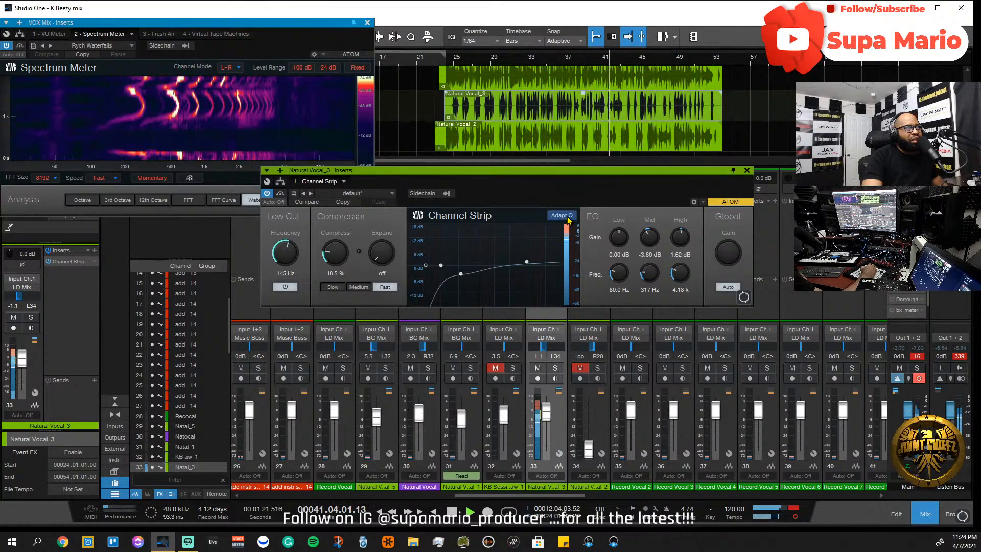
left_click(568, 218)
left_click(568, 219)
left_click(569, 218)
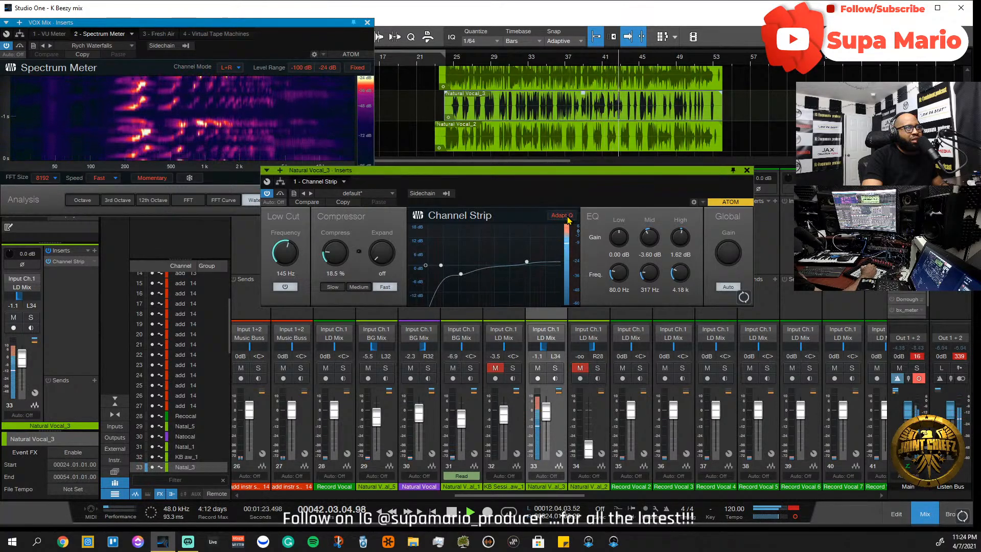
- Audition Natural Vocal_3 in solo, restart playback from about bar 24 and unsolo it to hear the full mix
left_click(555, 368)
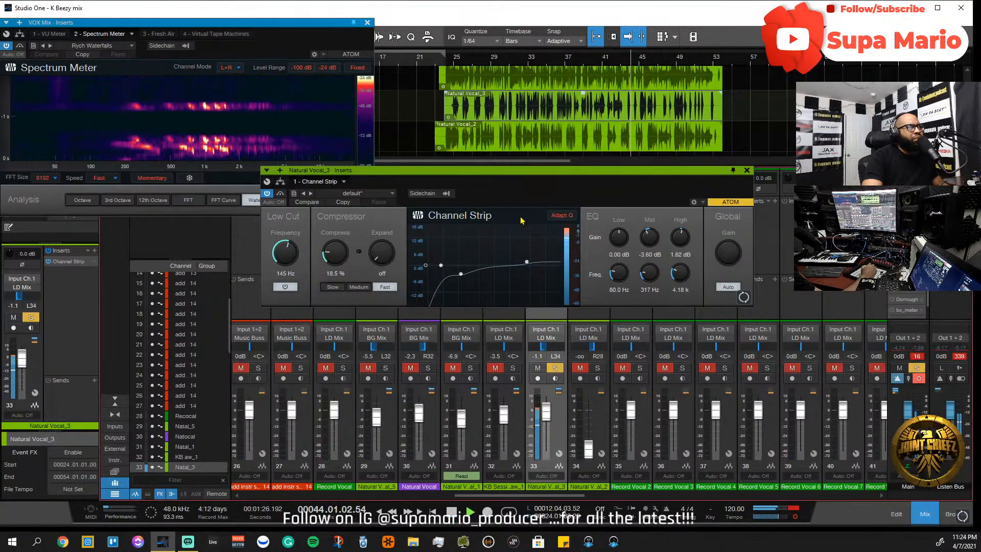
left_click(448, 59)
left_click(556, 369)
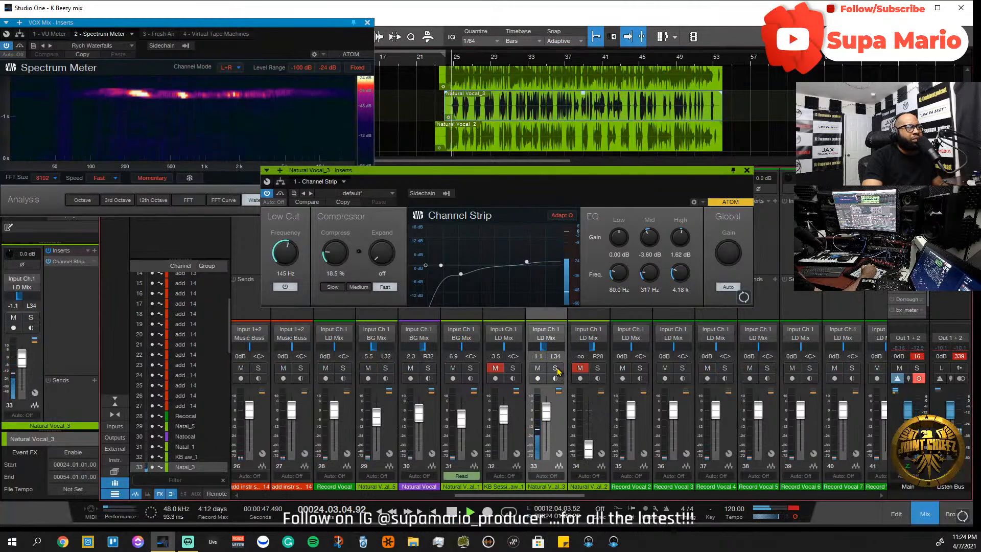
- Unmute the vocal on channel 32 and balance it at -2.9 dB against Natural Vocal_3 at -9.2 dB
left_click(494, 368)
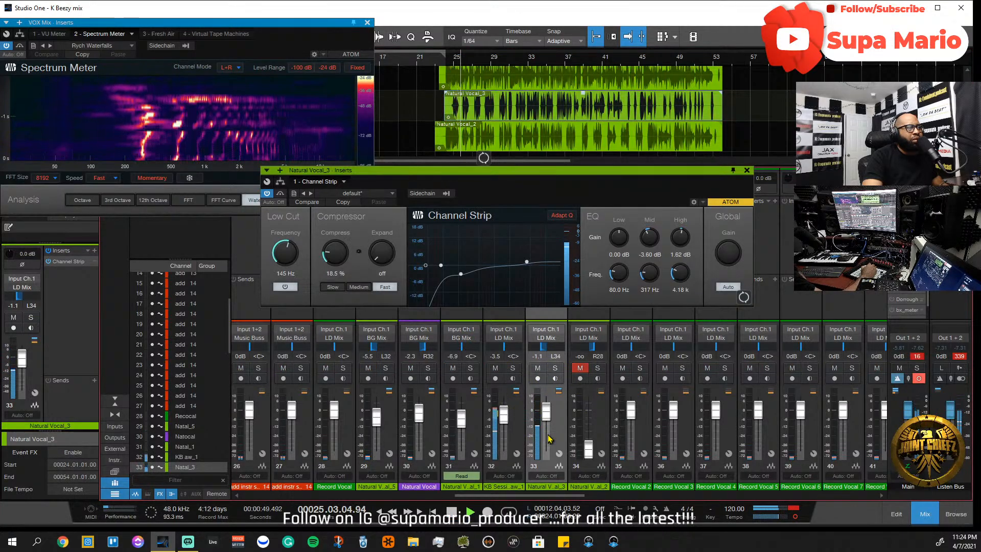
left_click_drag(549, 412, 551, 430)
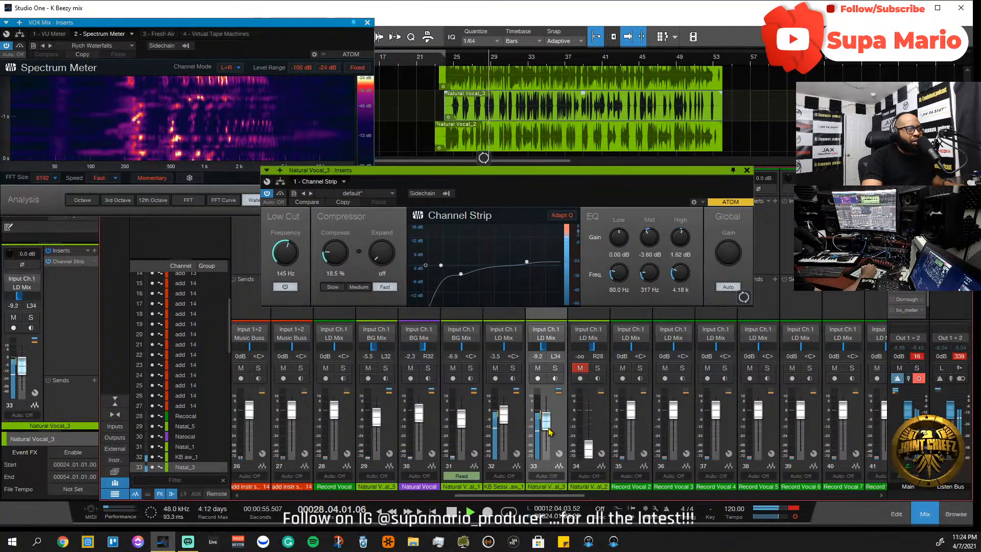
left_click(512, 368)
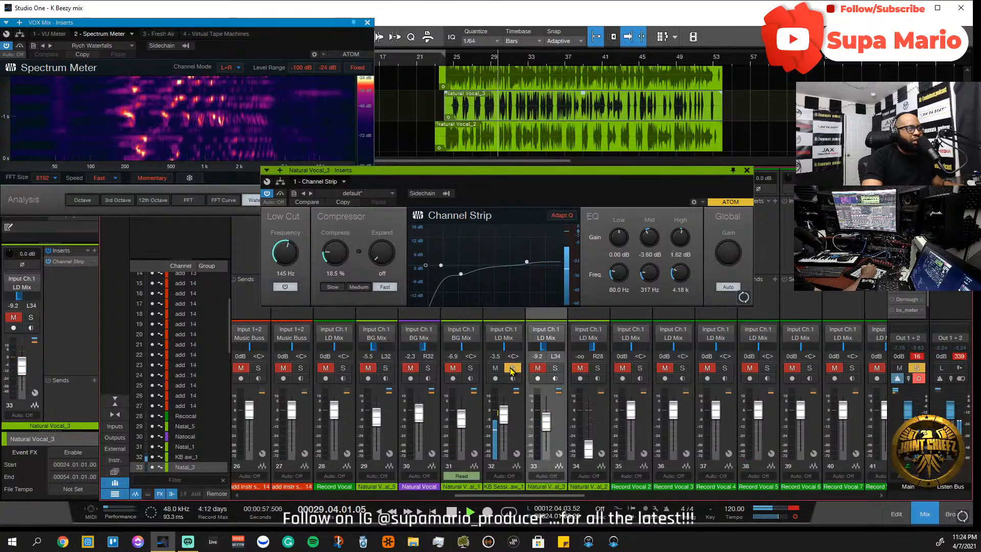
left_click(512, 369)
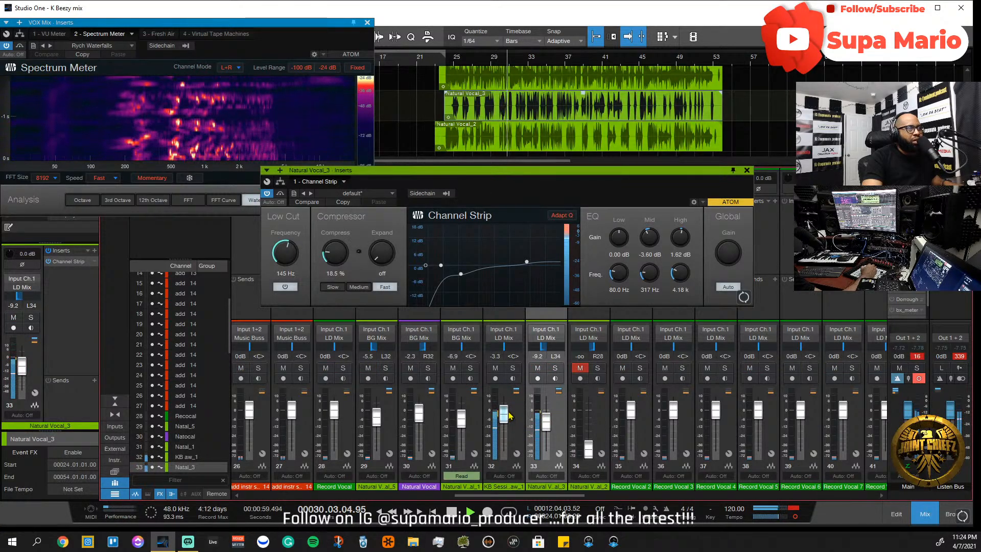
left_click_drag(508, 413, 509, 412)
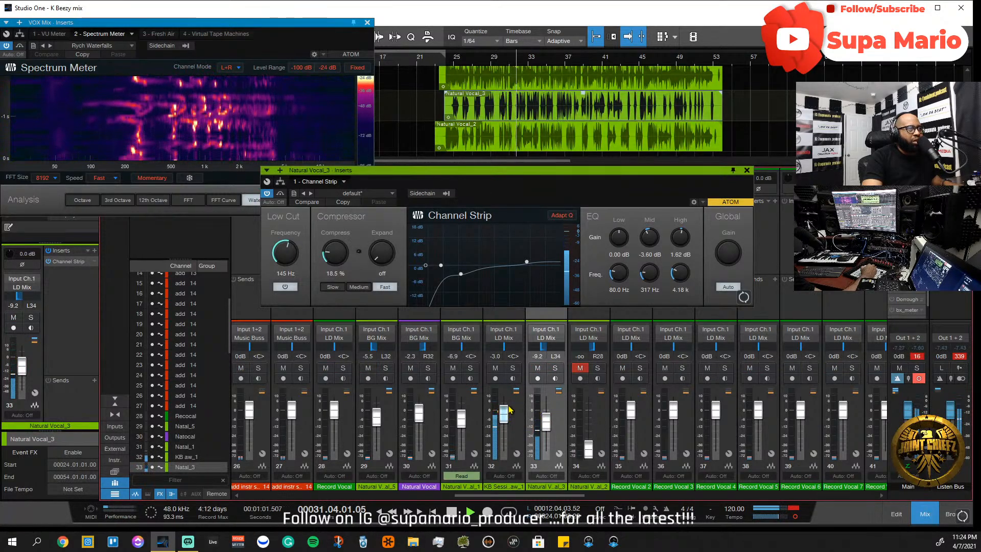
- Compare playback with Natural Vocal_3 muted and unmuted, and lower its level to -10.6 dB
left_click(537, 368)
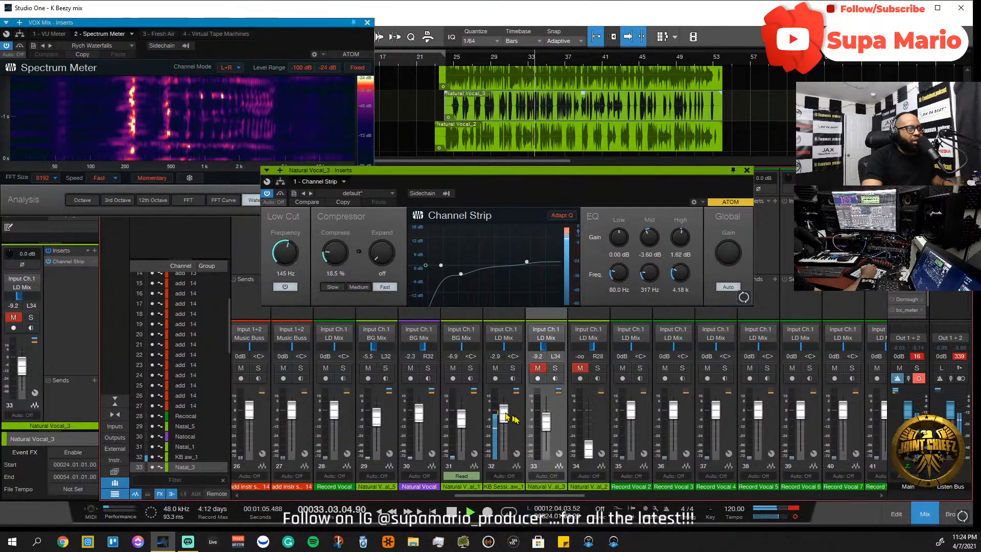
left_click(537, 368)
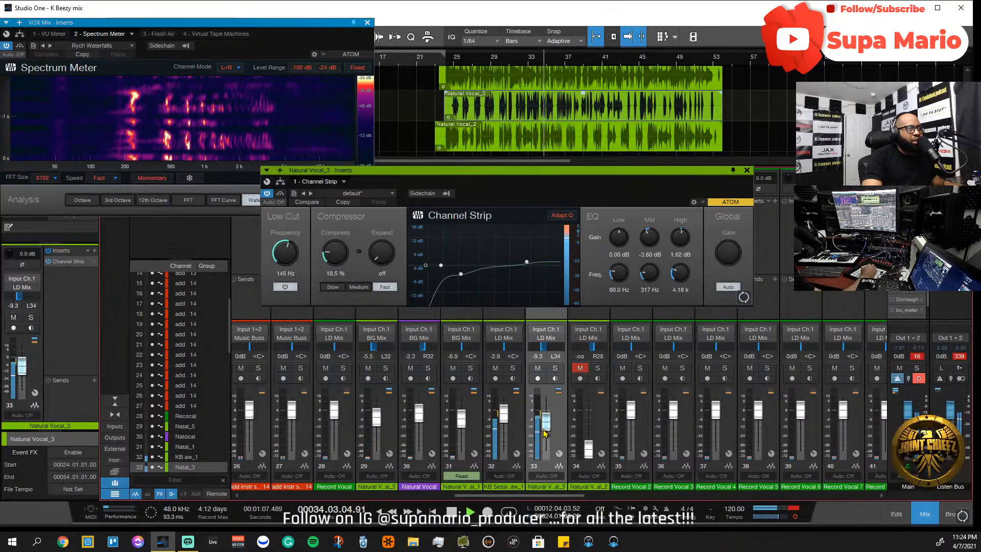
left_click_drag(544, 433, 549, 428)
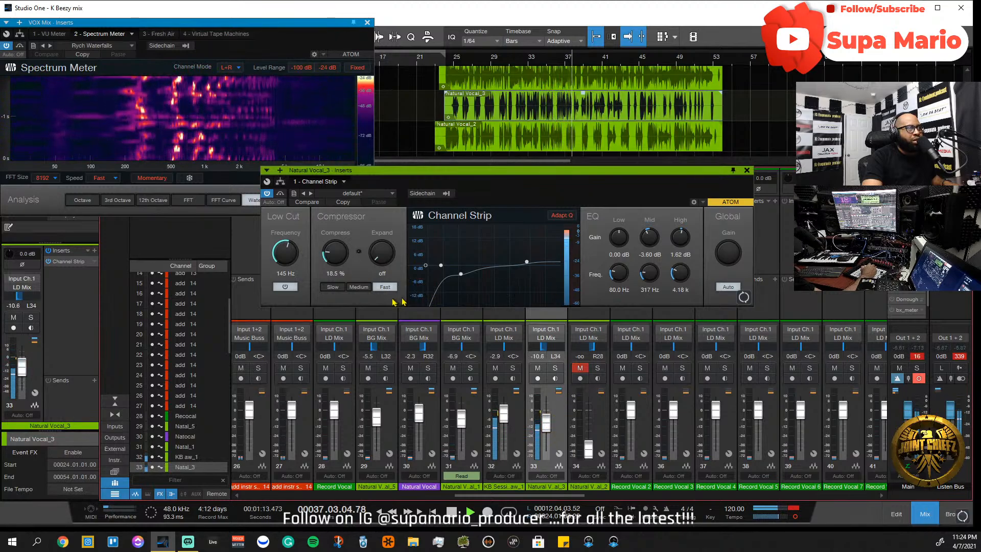
- Raise the Channel Strip low-cut frequency of Natural Vocal_3 to 365 Hz while the channel is soloed, and unsolo it
left_click(551, 368)
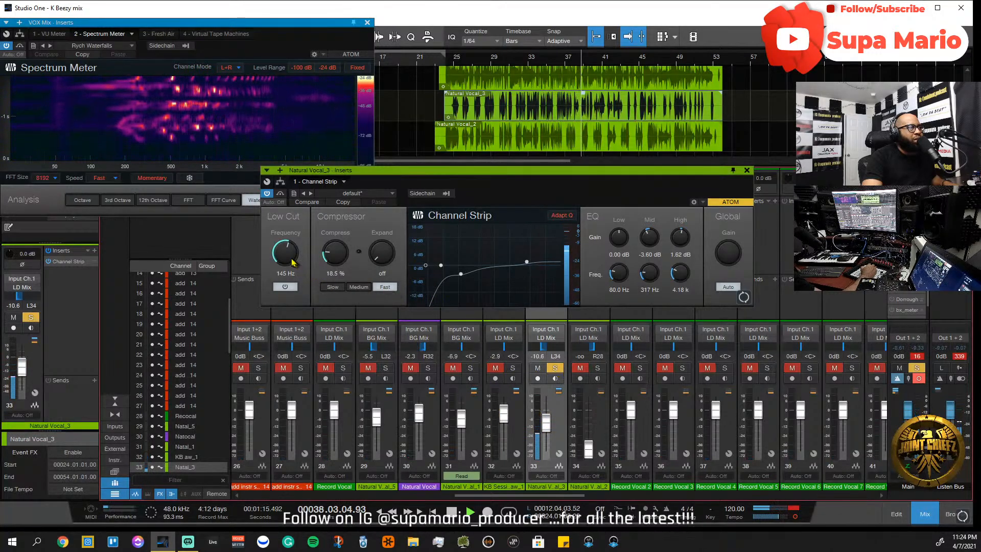
left_click_drag(293, 262, 293, 219)
left_click(555, 368)
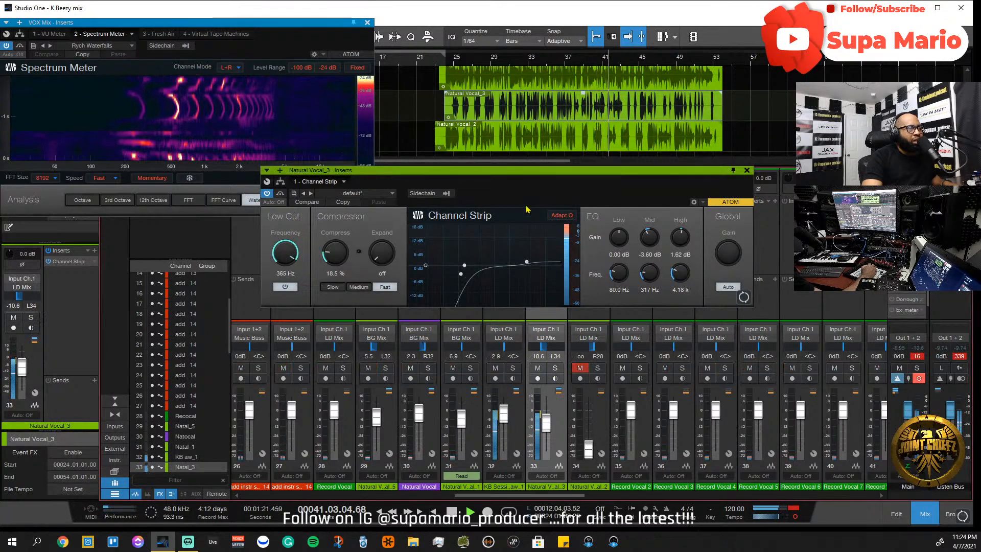
- Replay from about bar 24, setting Natural Vocal_3's level to -9.9 dB and its low-cut frequency to 318 Hz
left_click(450, 61)
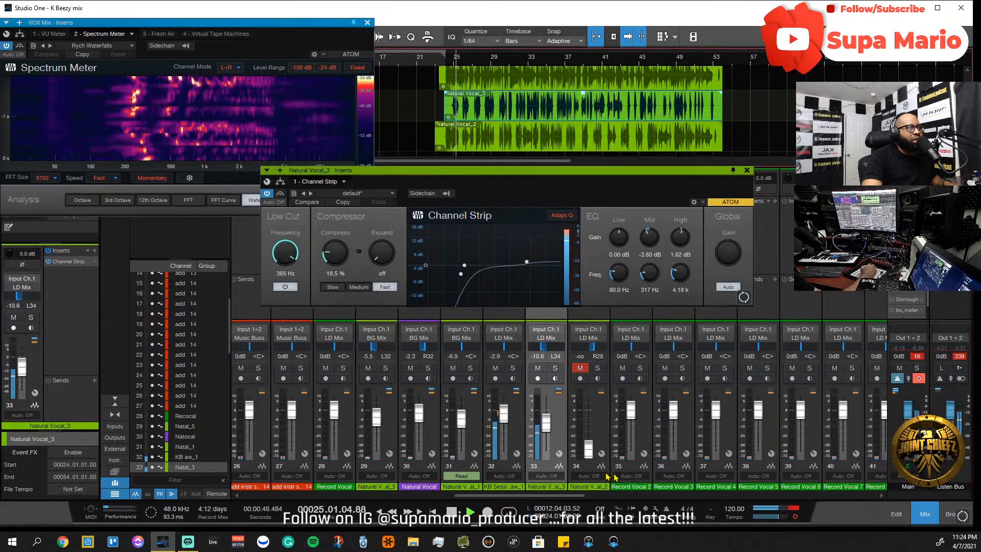
left_click_drag(546, 423, 547, 422)
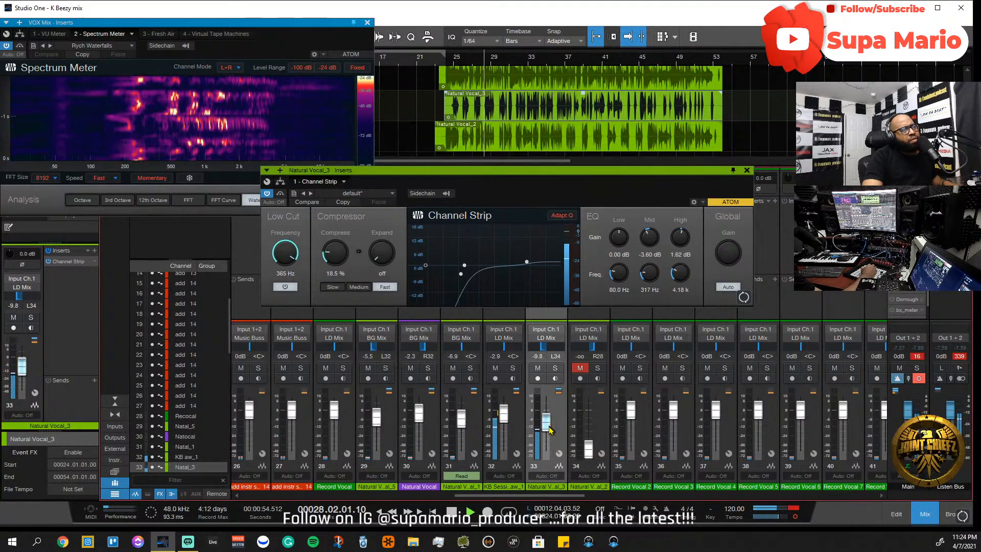
left_click_drag(548, 424, 549, 424)
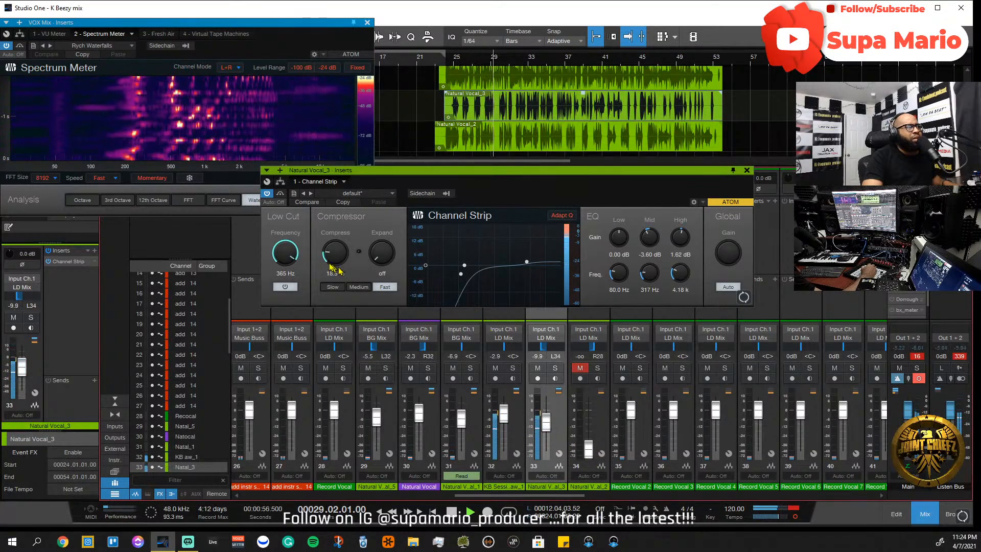
left_click_drag(297, 256, 299, 264)
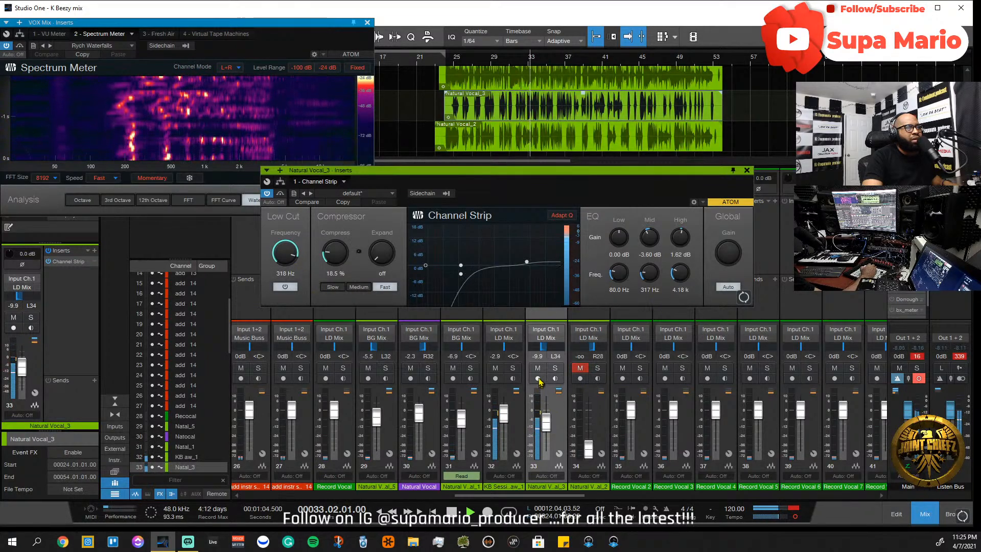
- Unmute and solo Natural Vocal_2, and raise its level to -7.3 dB
left_click(581, 368)
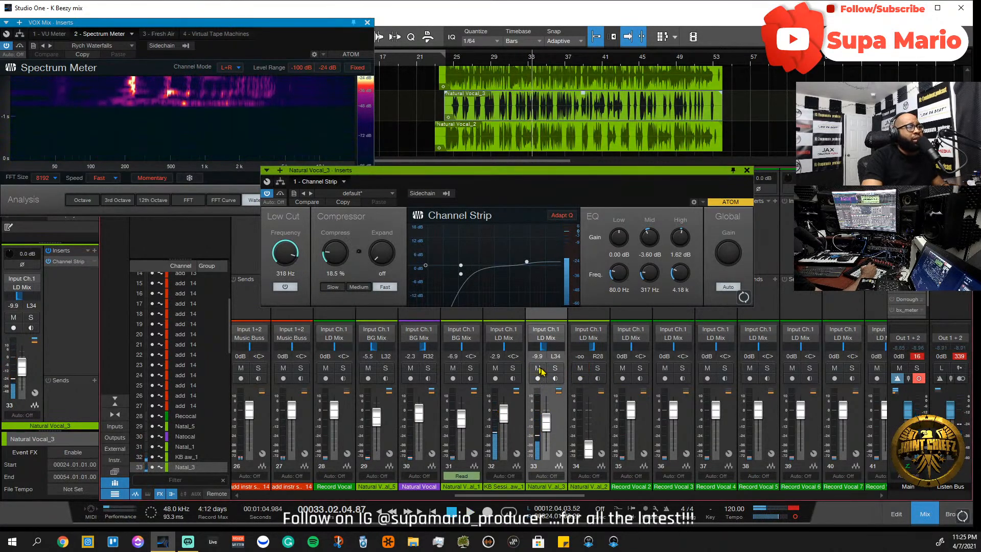
left_click(598, 368)
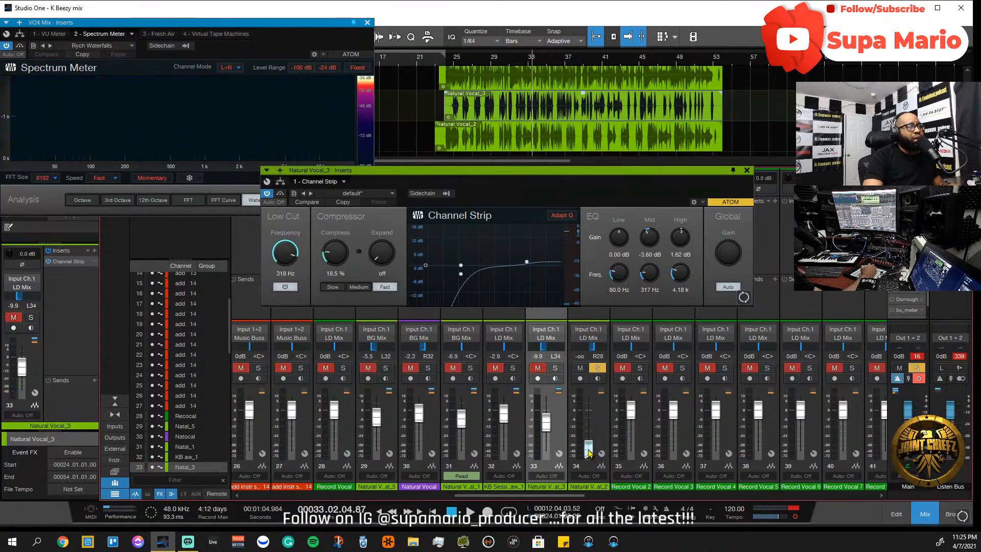
left_click_drag(588, 450, 590, 419)
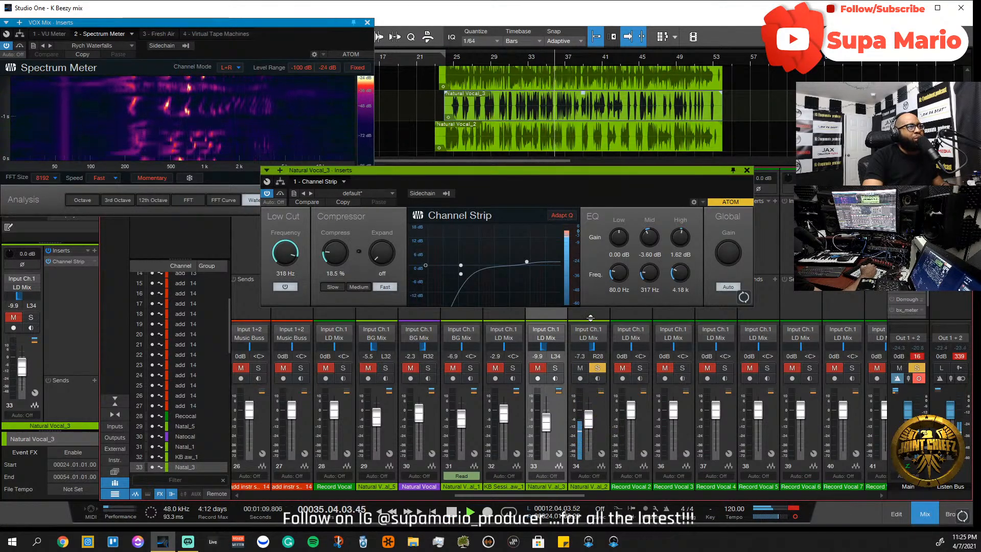
- Move the Natural Vocal_2 channel ahead of Natural Vocal_3 and copy Natural Vocal_3's Channel Strip insert onto it
left_click(598, 398)
left_click_drag(559, 406, 547, 397)
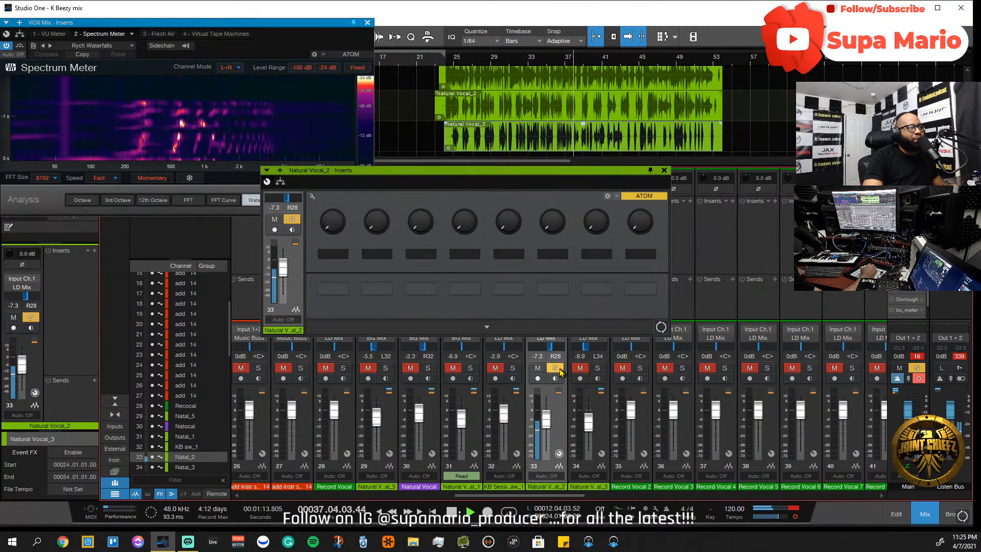
left_click(664, 170)
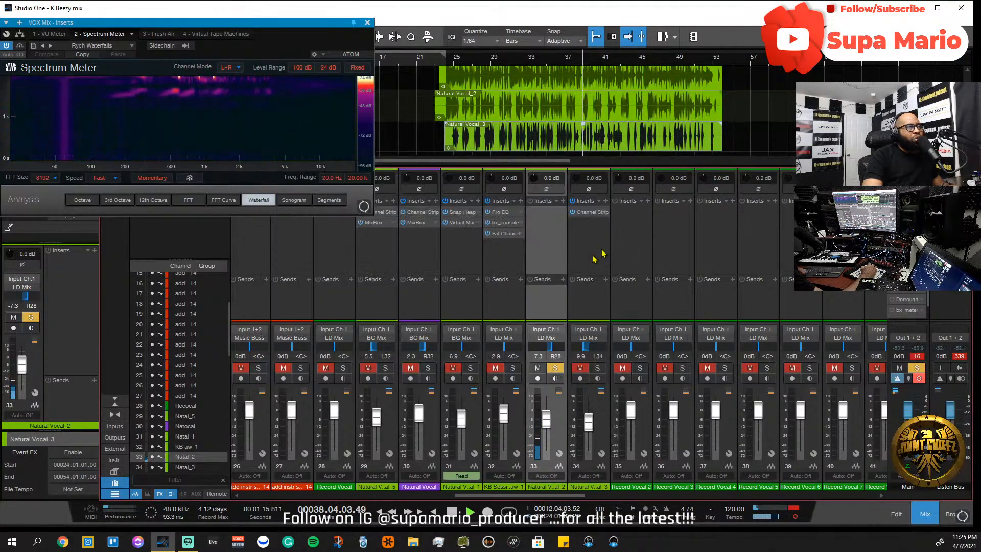
left_click_drag(583, 218, 544, 212)
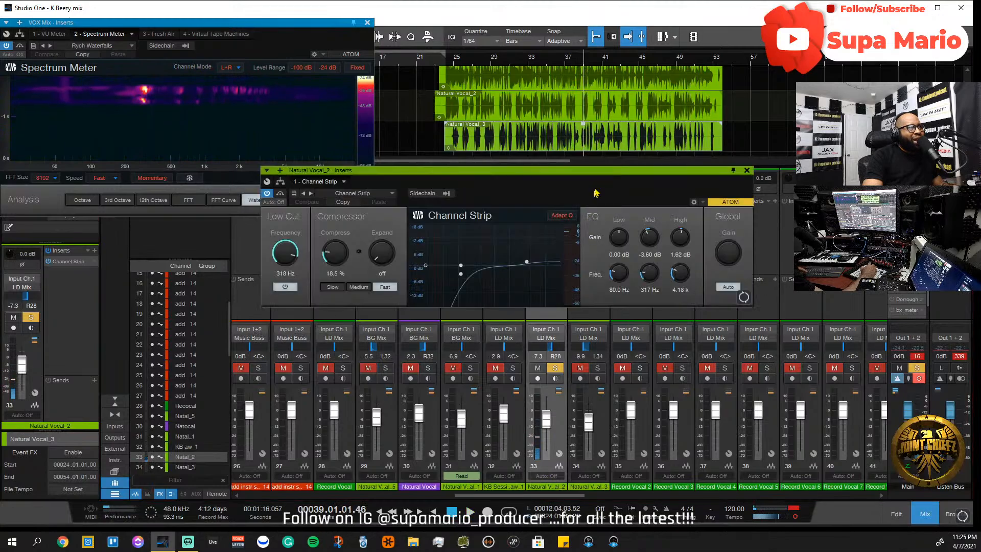
left_click_drag(701, 279, 691, 262)
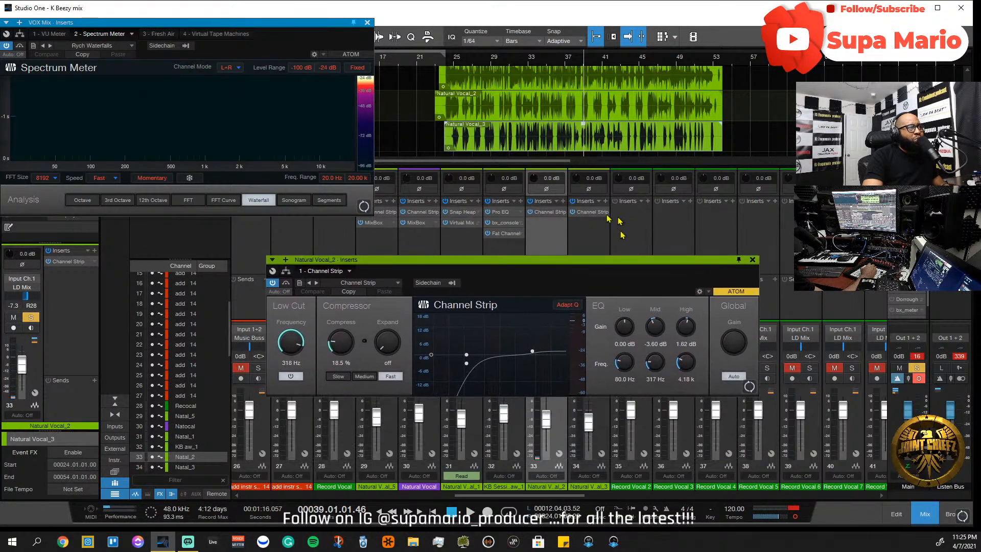
left_click_drag(542, 261, 460, 174)
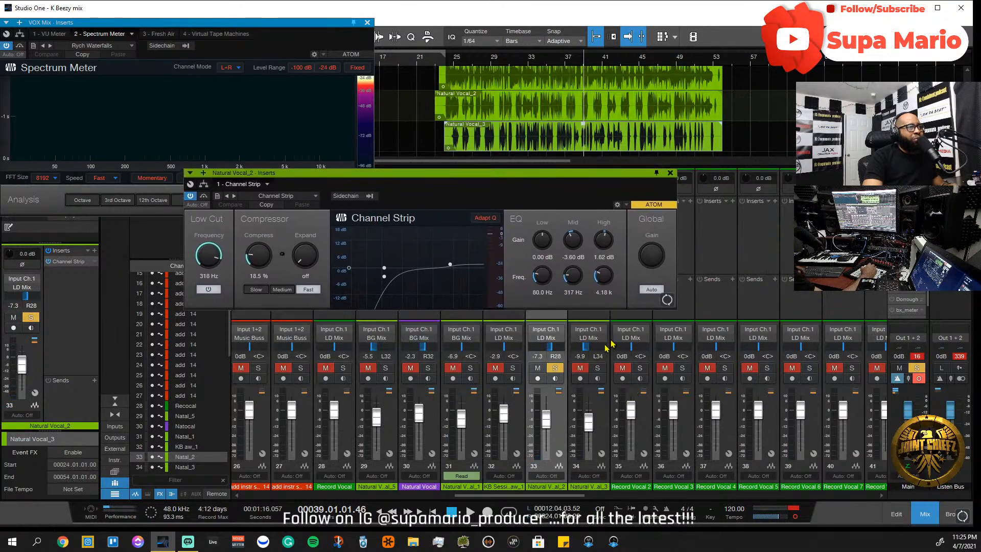
- Play both soloed backing vocals from bar 24 and lower Natural Vocal_2's low-cut frequency to 147 Hz
left_click(452, 64)
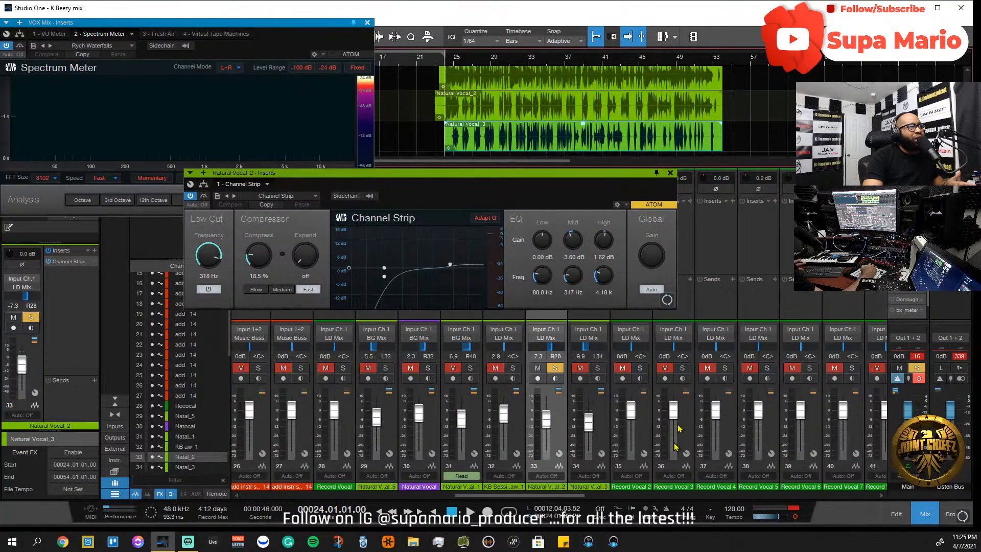
left_click(581, 368)
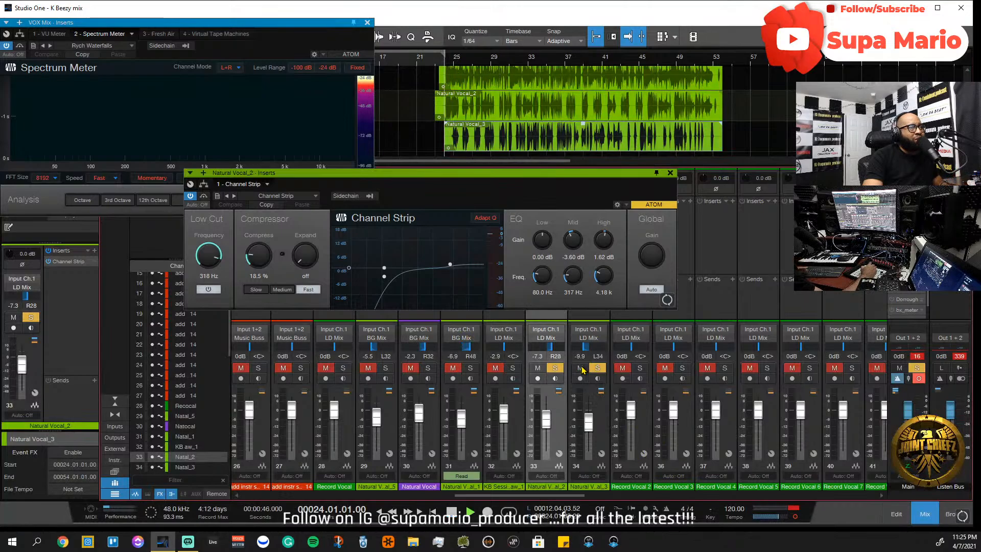
key("space")
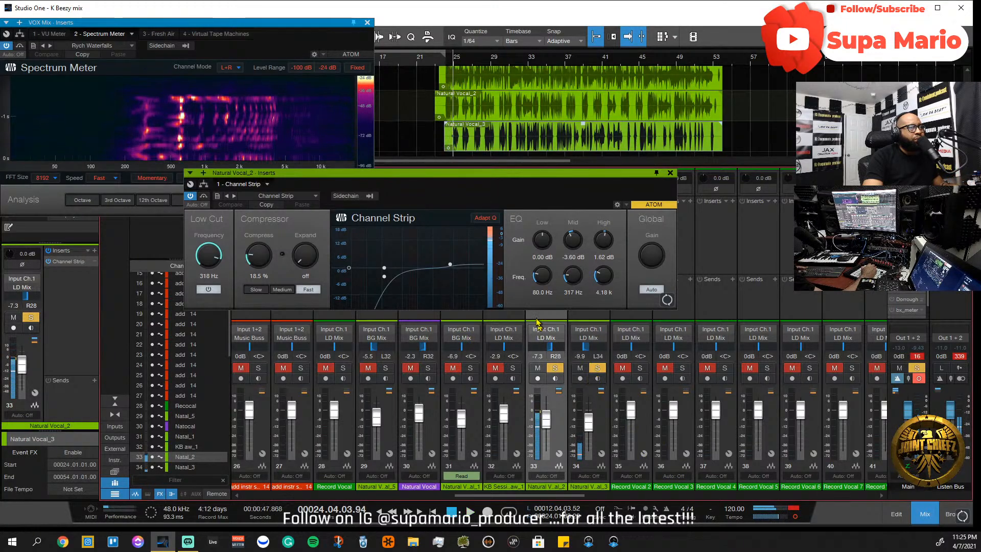
left_click_drag(209, 256, 219, 299)
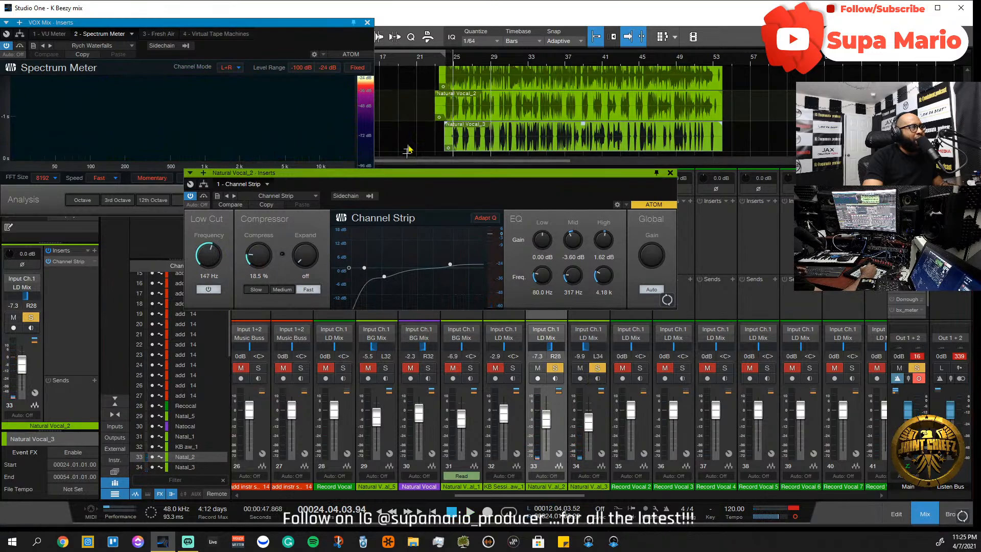
- Unsolo both backing vocals, mute Natural Vocal_3, and lower Natural Vocal_2 to -10.6 dB against the lead
left_click(596, 370)
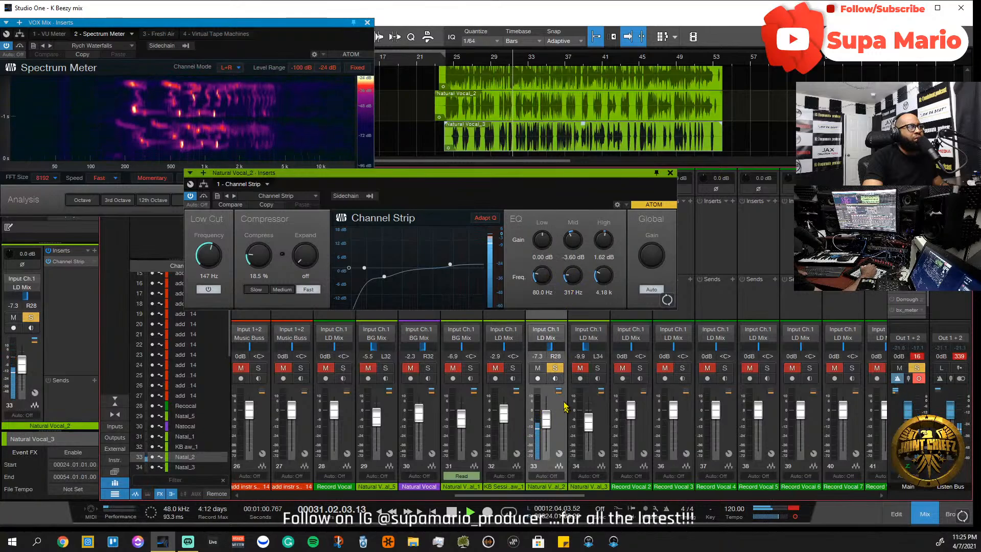
left_click(556, 369)
left_click(580, 368)
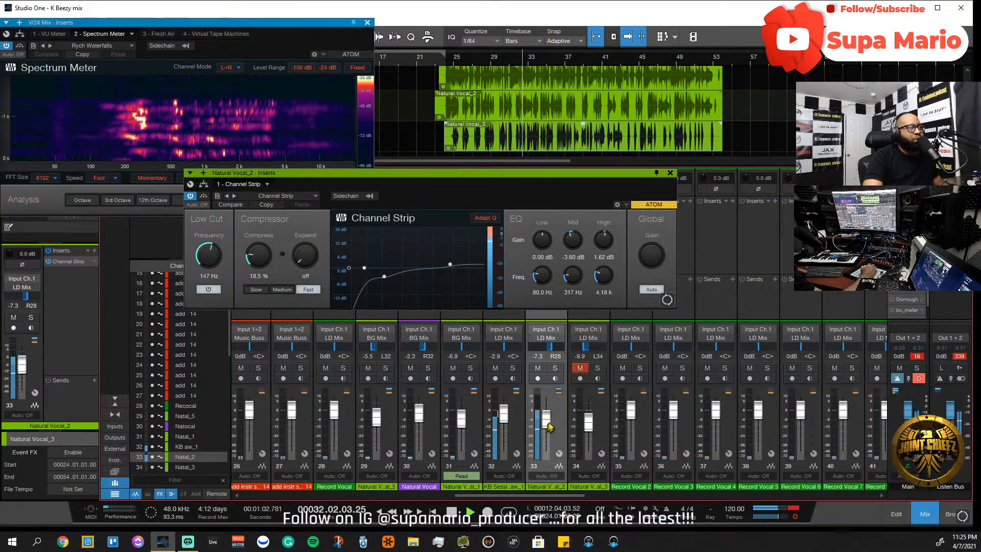
left_click_drag(549, 424, 550, 412)
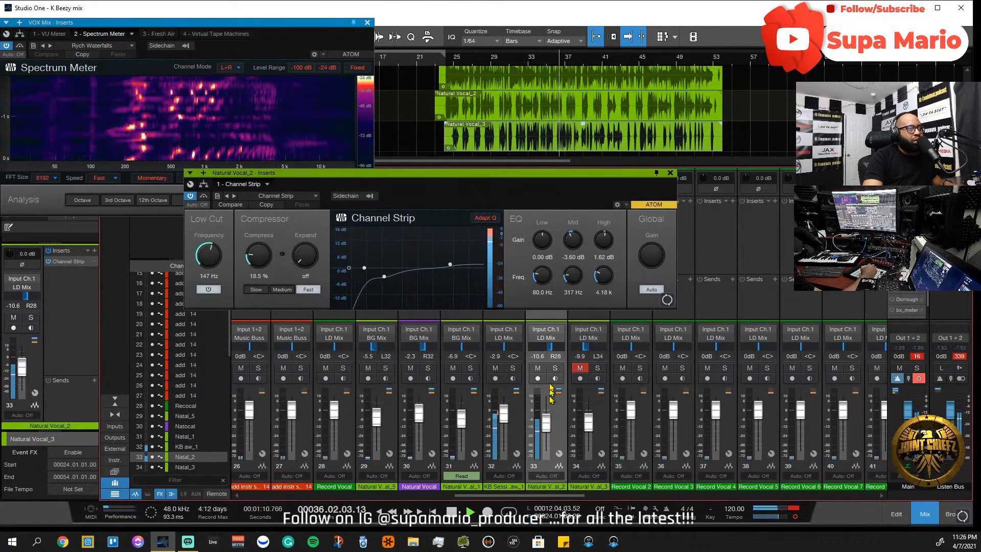
- Set Natural Vocal_2's pan to R34 and its level to -10.3 dB, and unmute Natural Vocal_3
left_click_drag(551, 352, 552, 354)
scroll(552, 352, "up", 3)
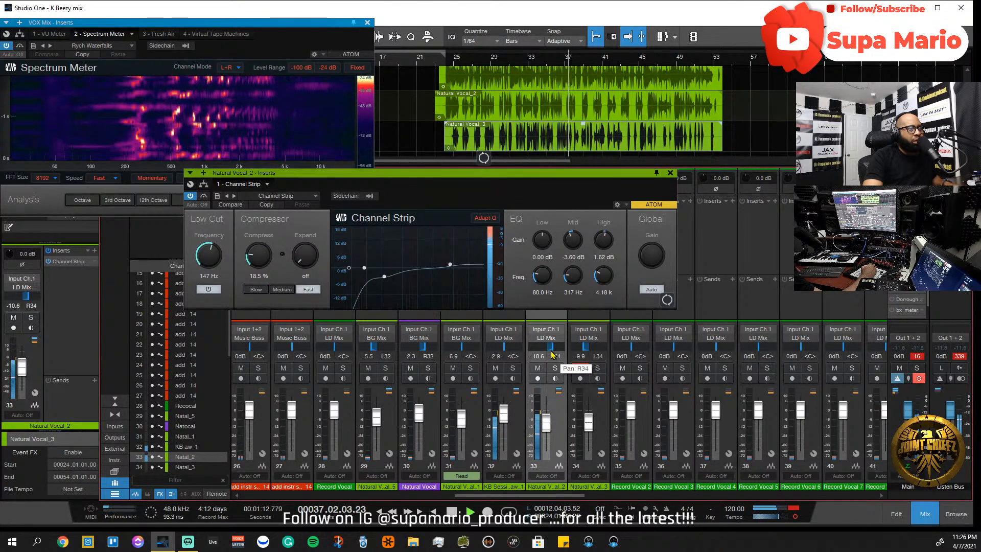
scroll(551, 354, "up", 1)
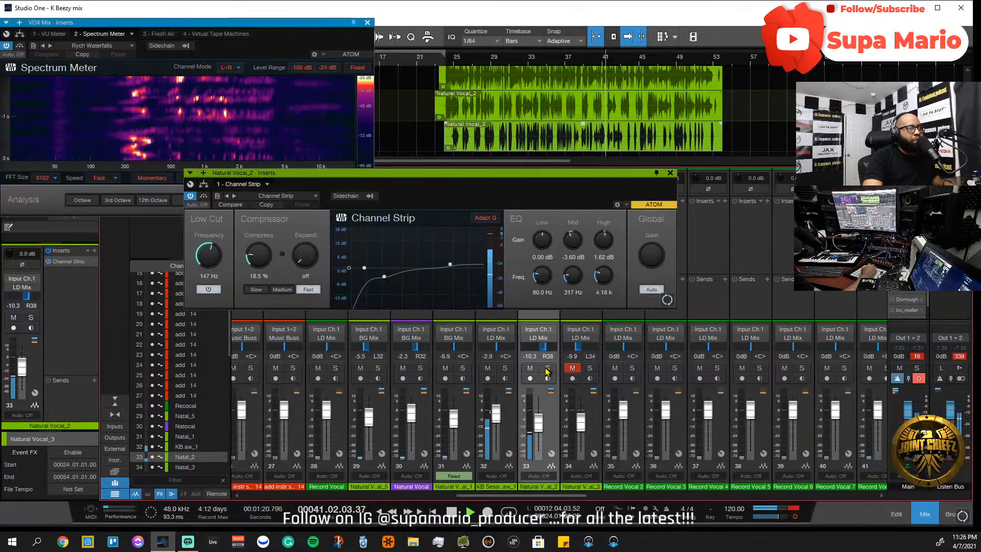
scroll(543, 352, "down", 2)
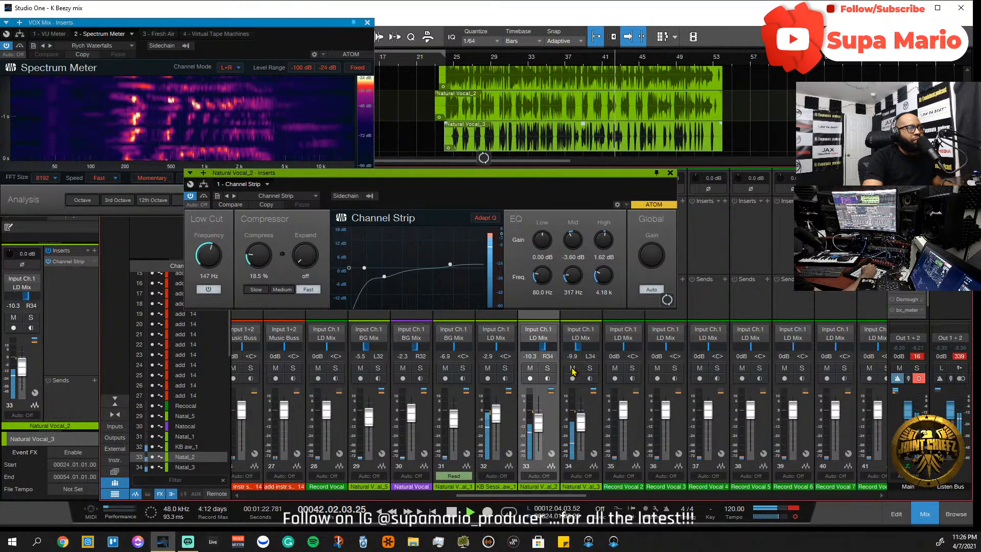
- Raise Natural Vocal_3 to -9.1 dB, replay the section from about bar 24, and close the Channel Strip window
left_click_drag(581, 422, 581, 420)
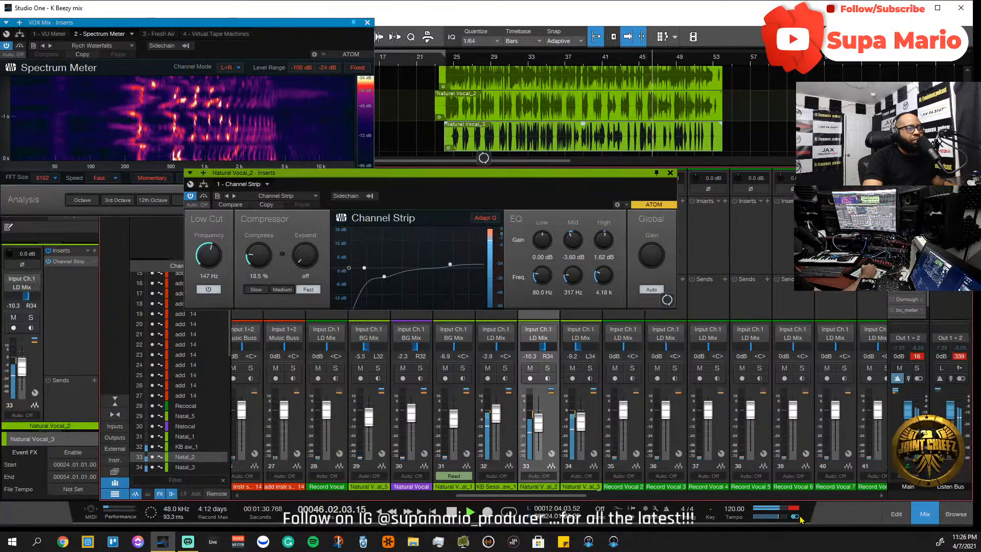
left_click(447, 63)
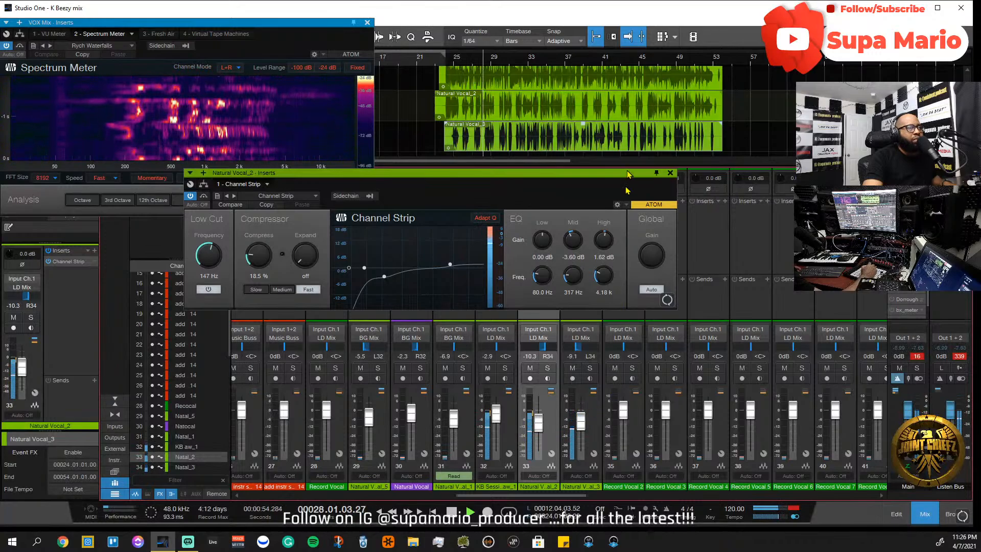
key("space")
left_click(671, 174)
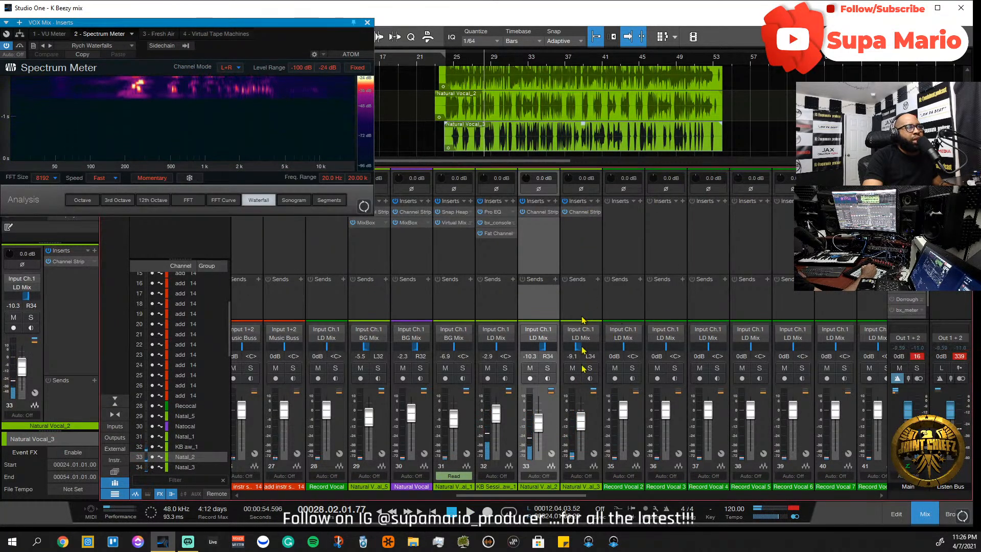
- Solo Natural Vocal_3 and play it from about bar 24
left_click(597, 418)
left_click(590, 368)
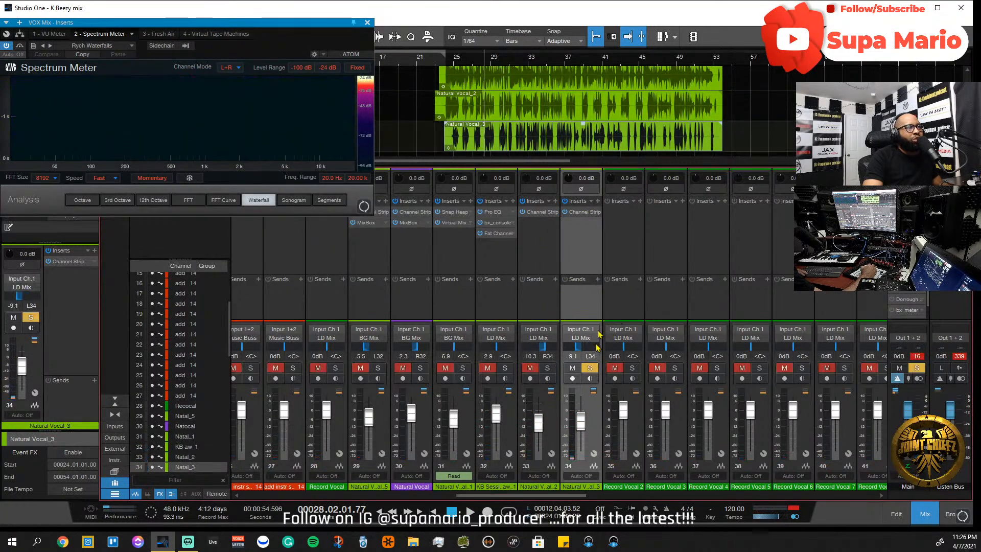
left_click(446, 57)
key("space")
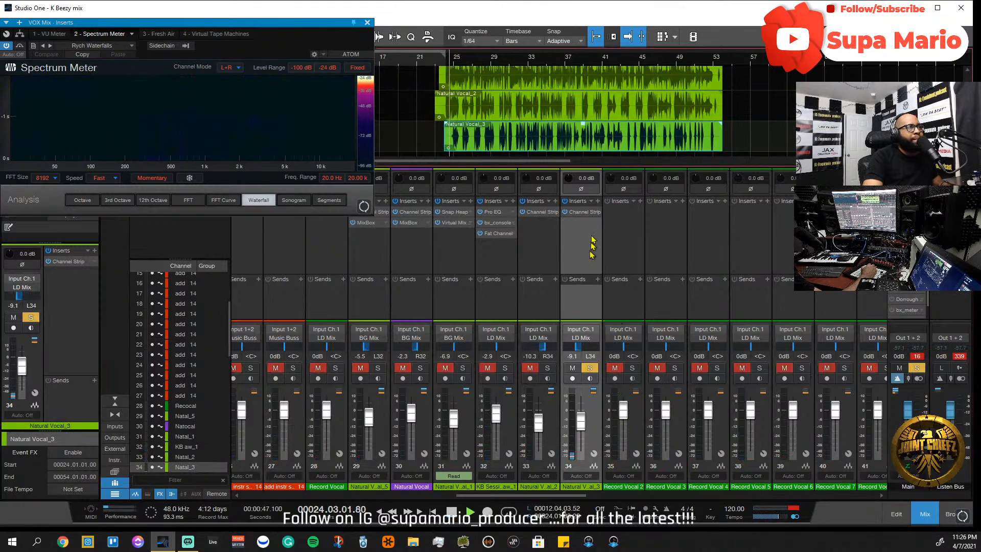
- Stop playback and add MixBox from the recent plug-ins as the second insert on Natural Vocal_3
left_click(597, 201)
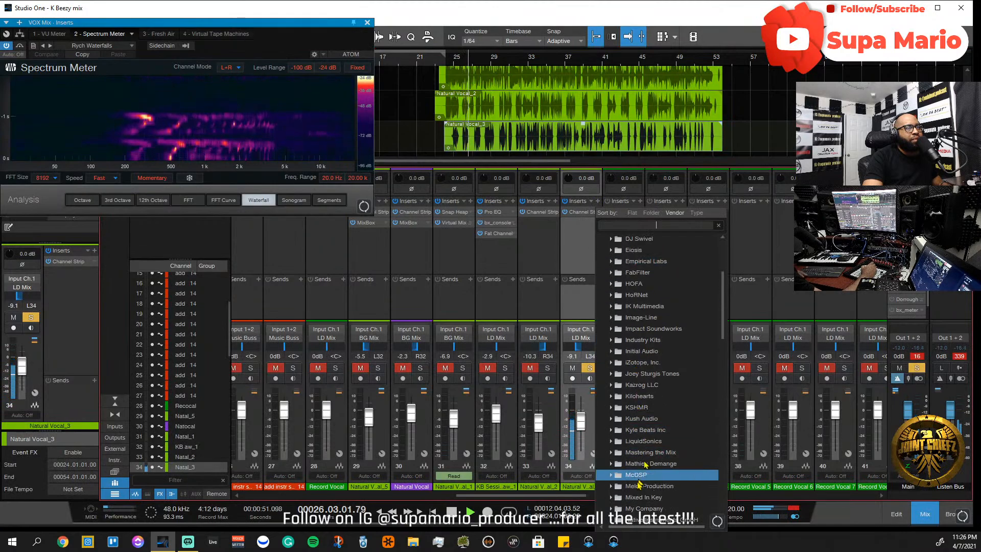
left_click(570, 261)
key("space")
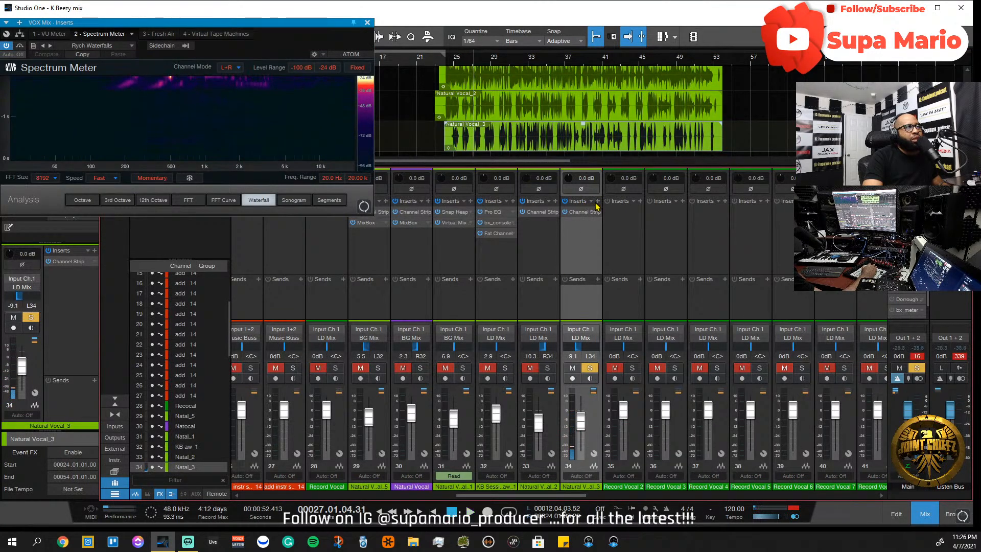
left_click(597, 202)
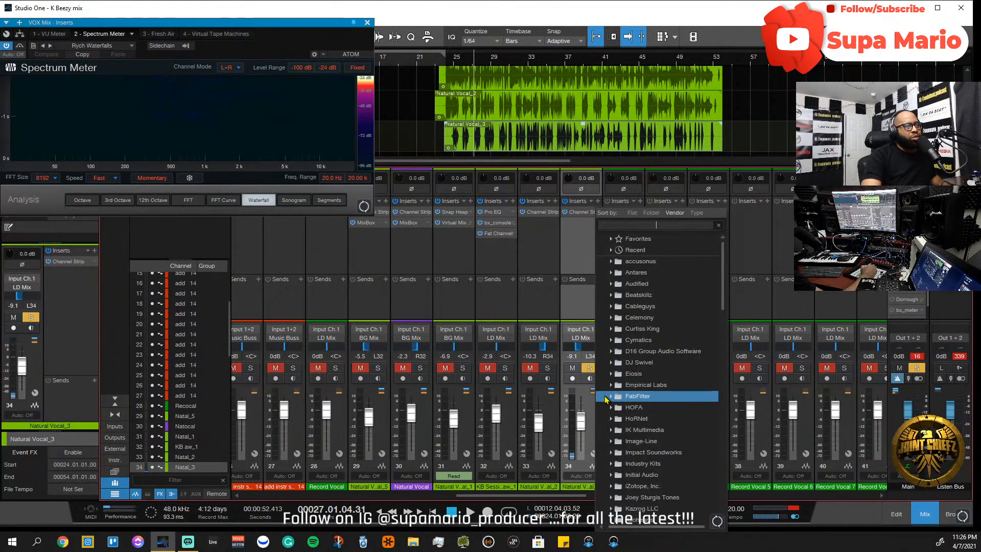
left_click(633, 252)
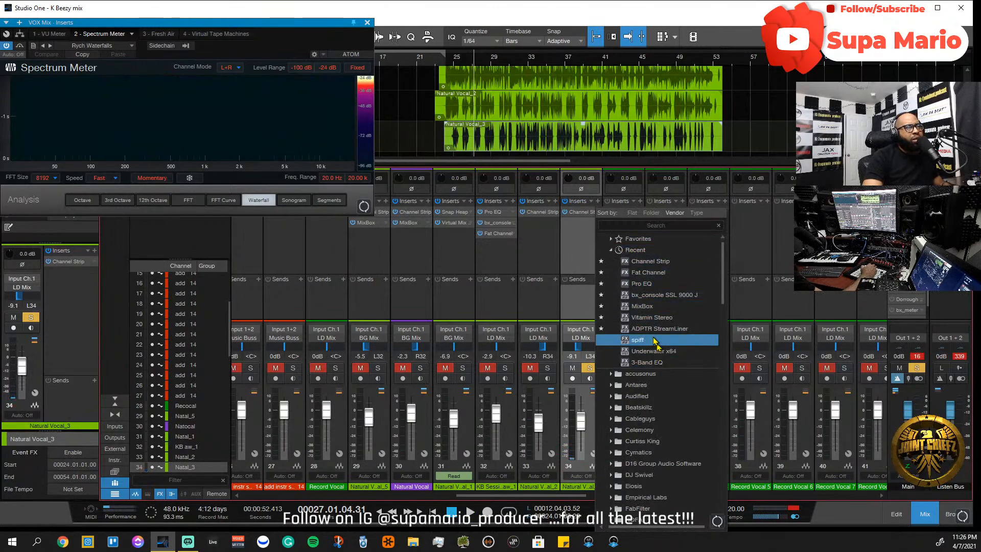
left_click(642, 305)
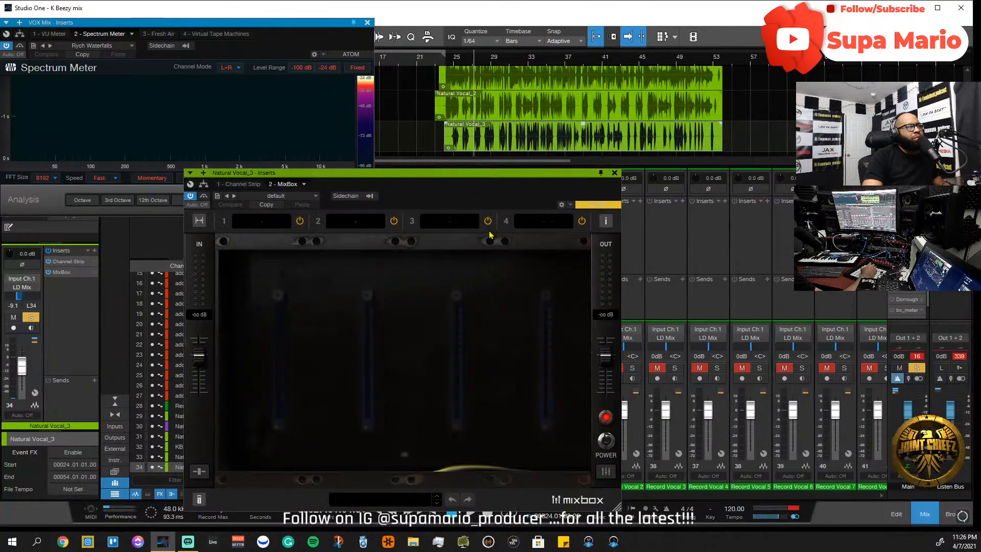
- Try the Filter-O module in MixBox's first slot and play the soloed vocal through it
left_click(269, 223)
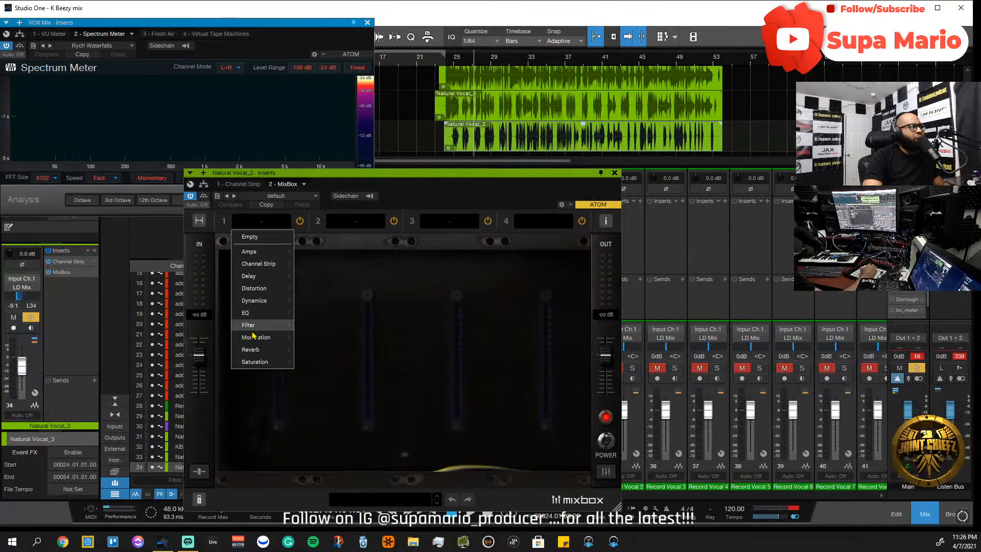
mouse_move(259, 326)
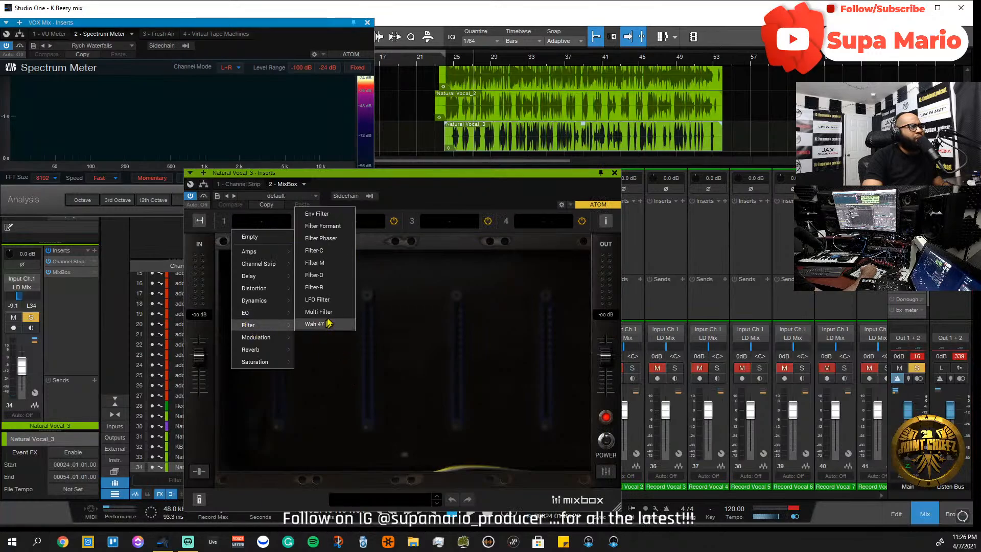
left_click(329, 275)
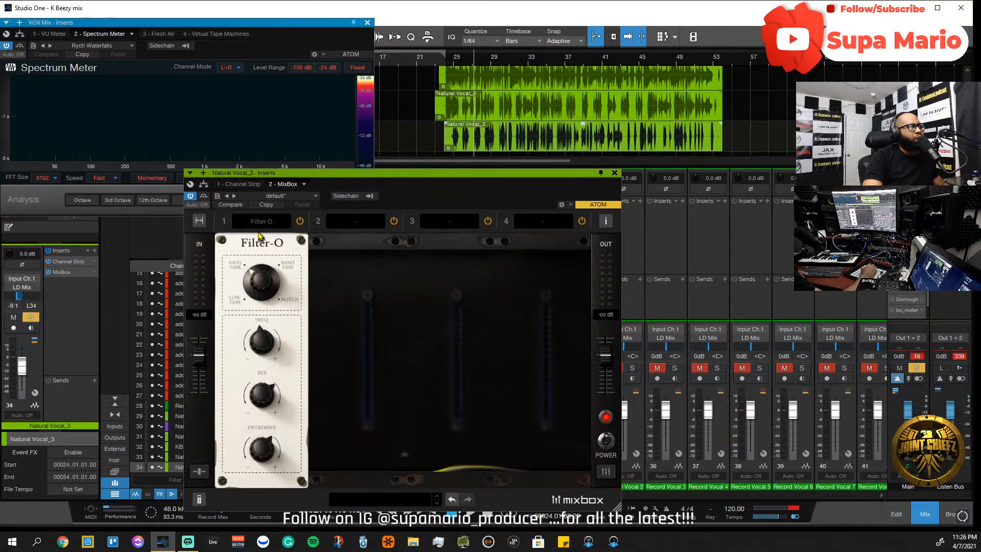
key("space")
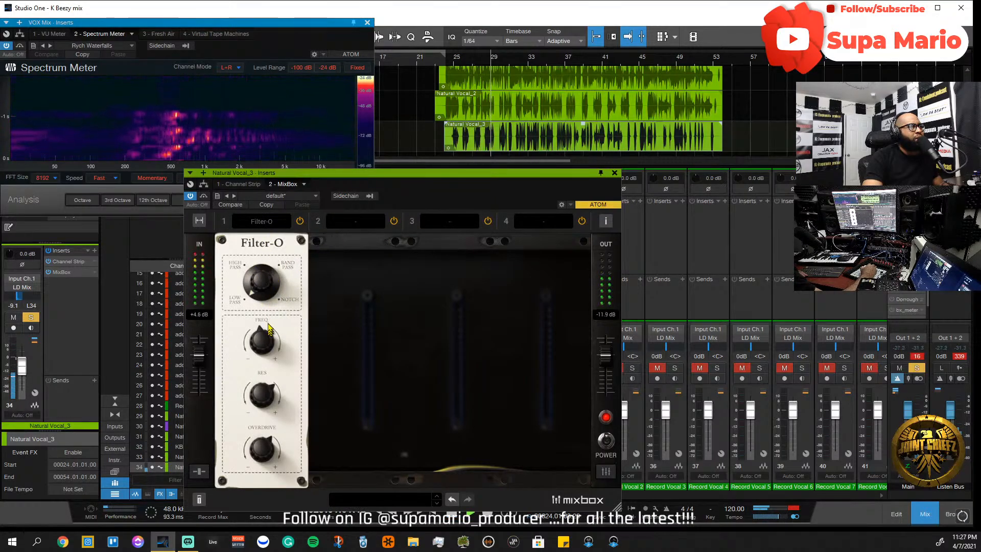
- Audition the Wah 47 and Multi Filter modules in MixBox's first slot during playback
left_click(262, 220)
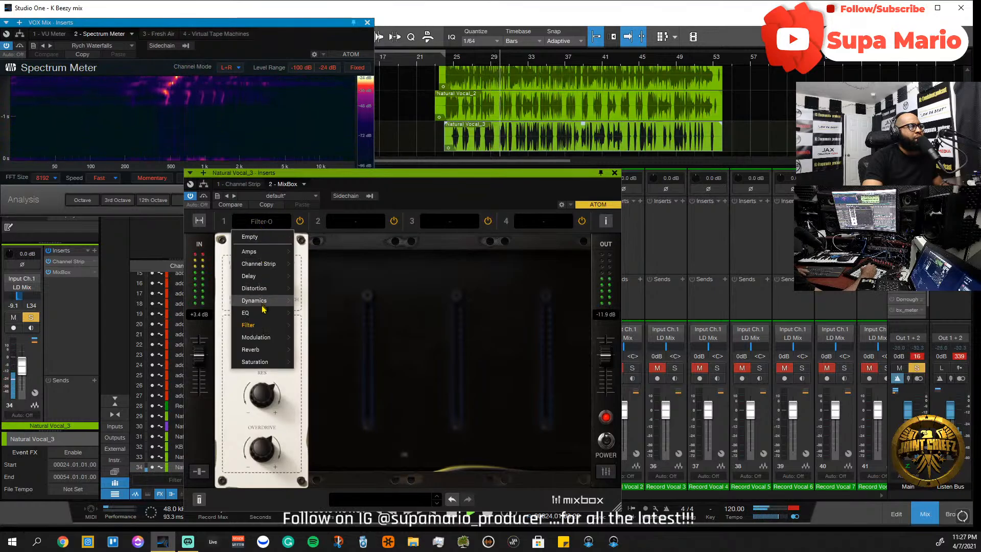
mouse_move(271, 325)
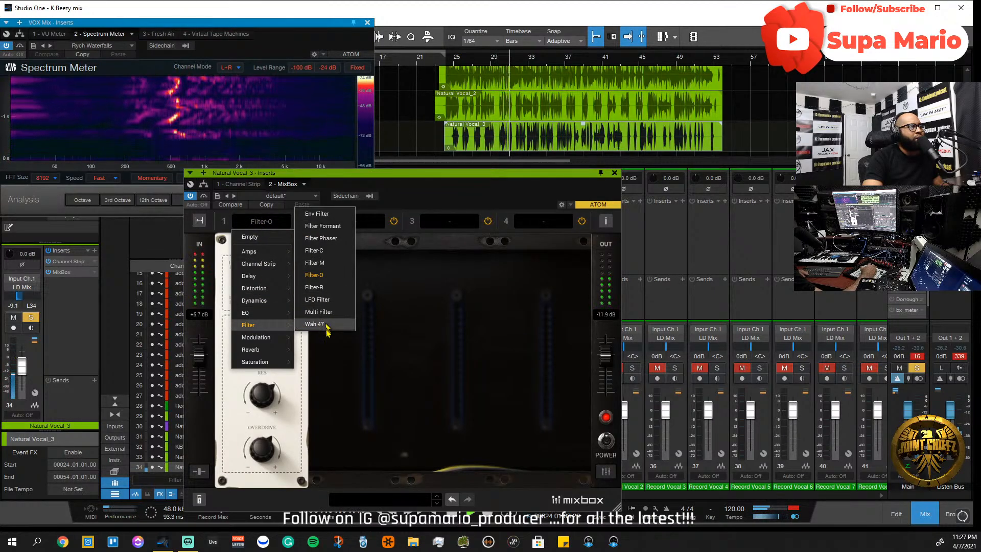
left_click(326, 326)
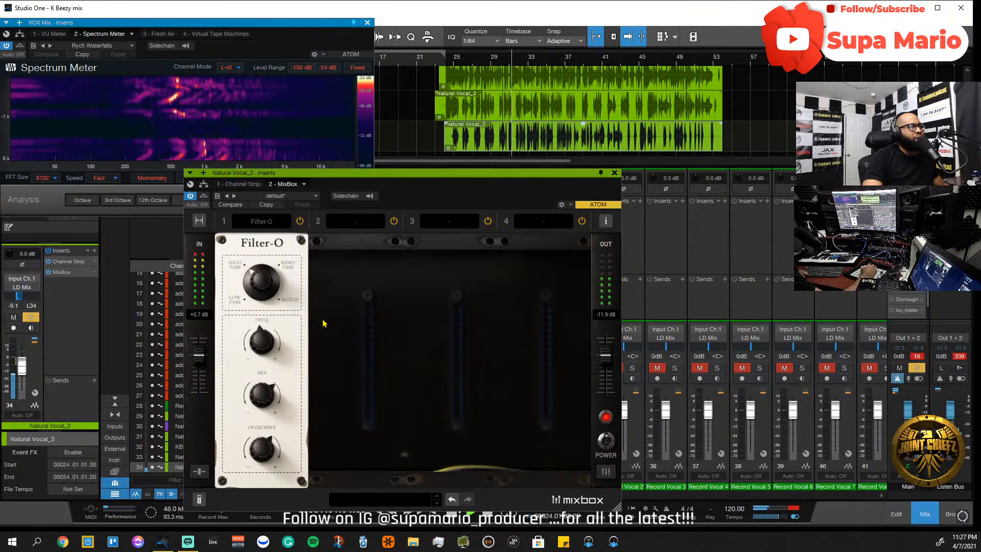
left_click(262, 221)
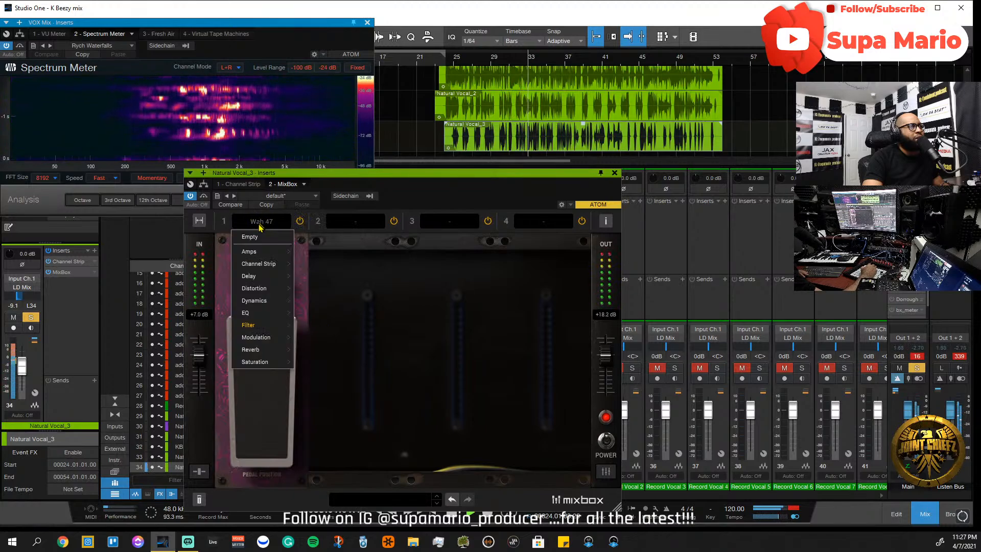
mouse_move(273, 356)
mouse_move(278, 327)
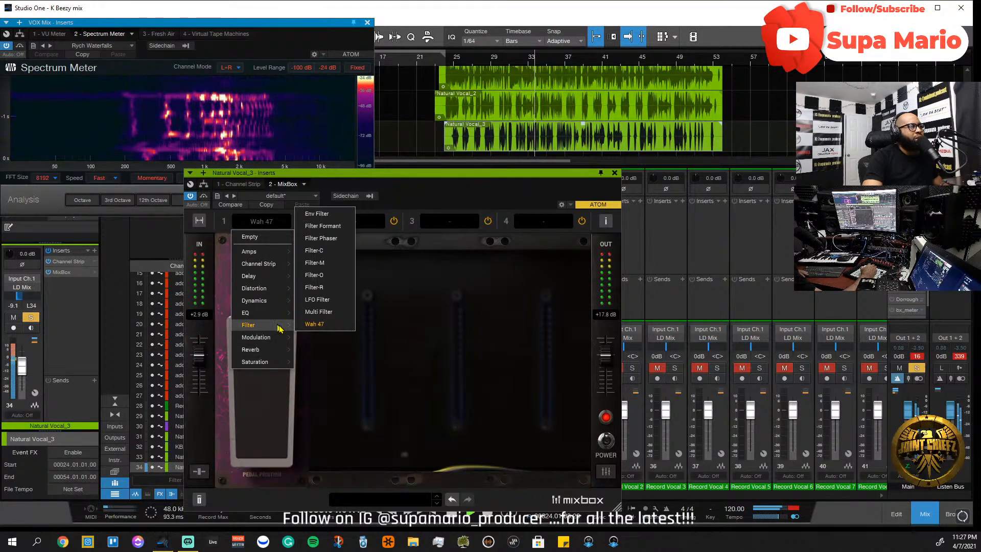
left_click(320, 314)
- Try the Filter Formant module in MixBox's first slot with its Morph lowered to 17
left_click(264, 222)
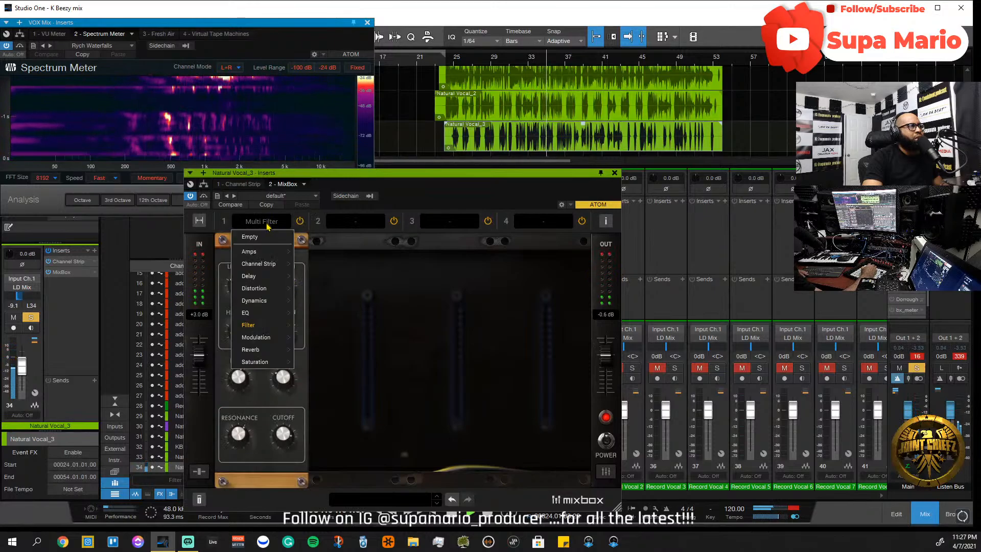
mouse_move(271, 301)
mouse_move(278, 325)
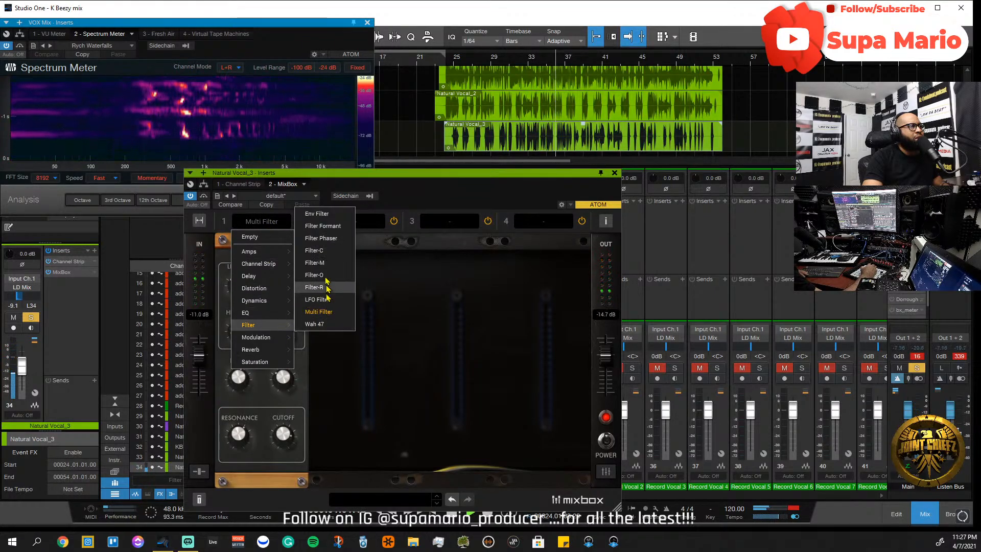
left_click(322, 226)
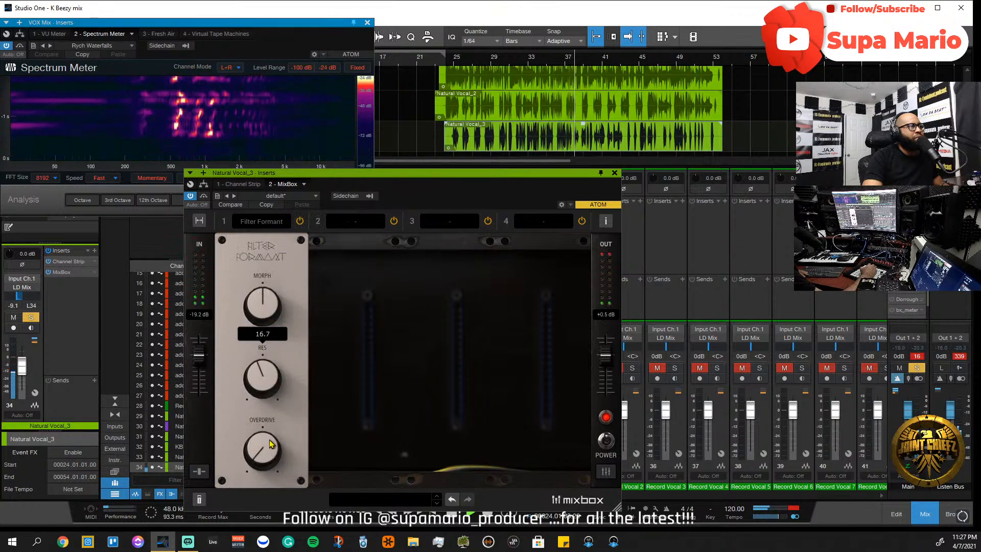
left_click_drag(261, 302, 265, 335)
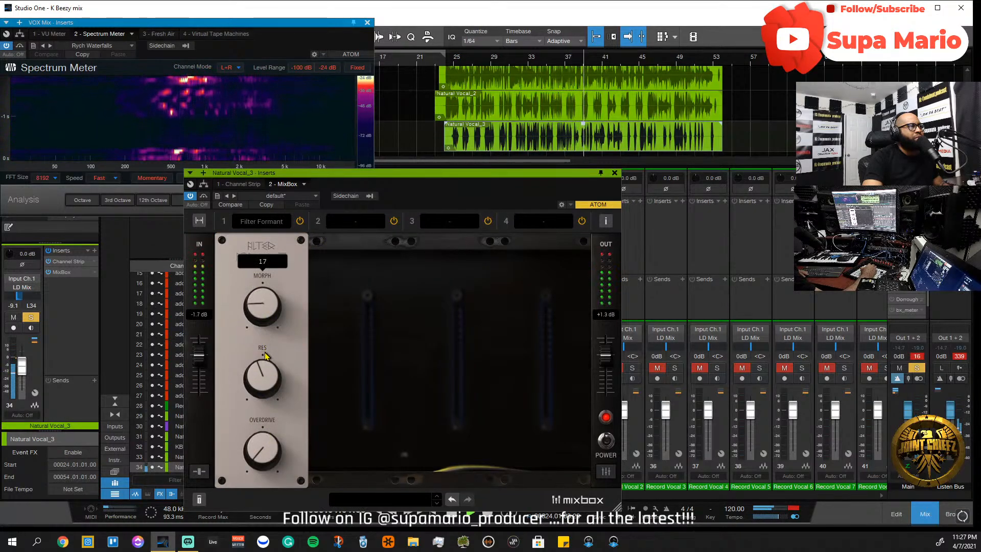
- Load Env Filter in MixBox's first slot and sweep its cutoff down to 219 Hz
left_click(258, 222)
mouse_move(275, 325)
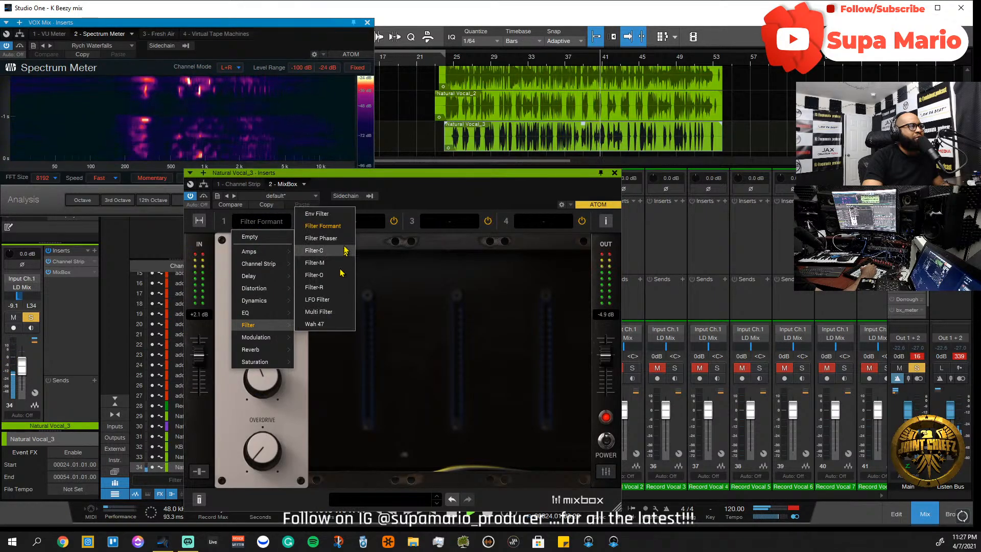
left_click(327, 213)
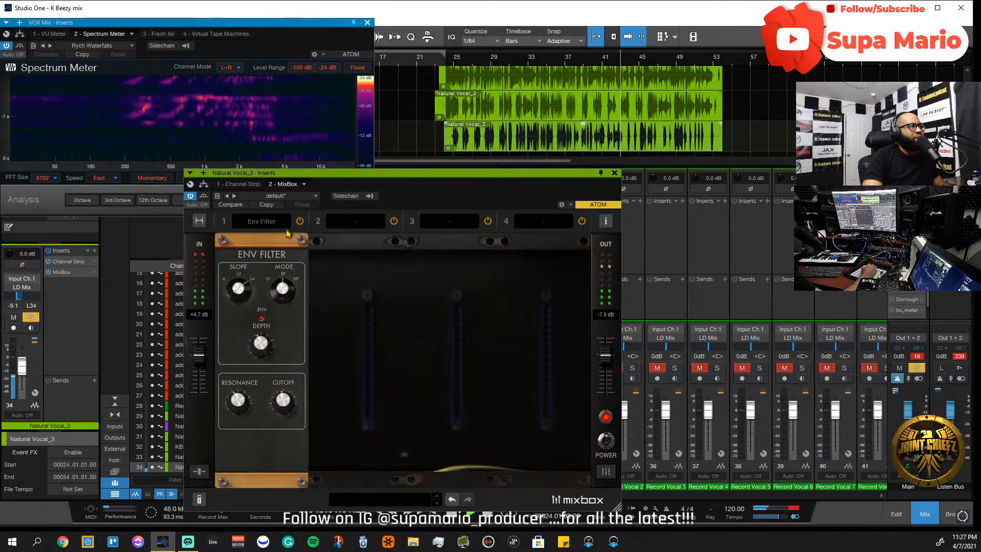
mouse_move(268, 350)
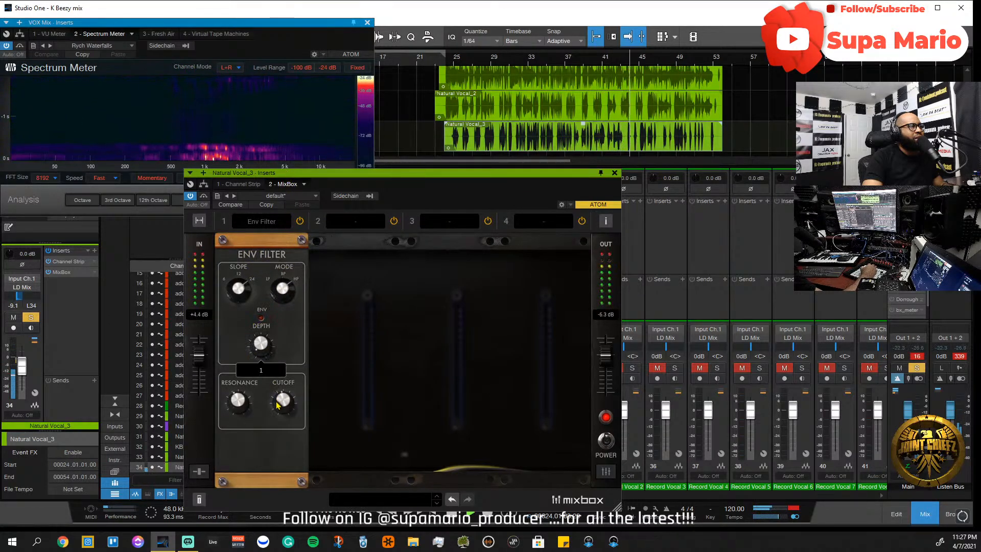
left_click_drag(276, 404, 272, 359)
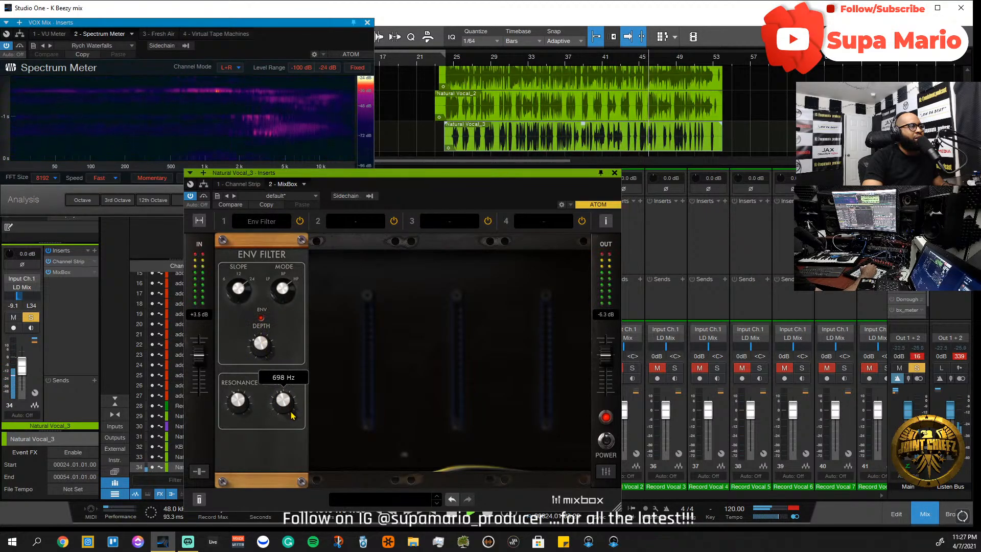
left_click_drag(289, 411, 296, 434)
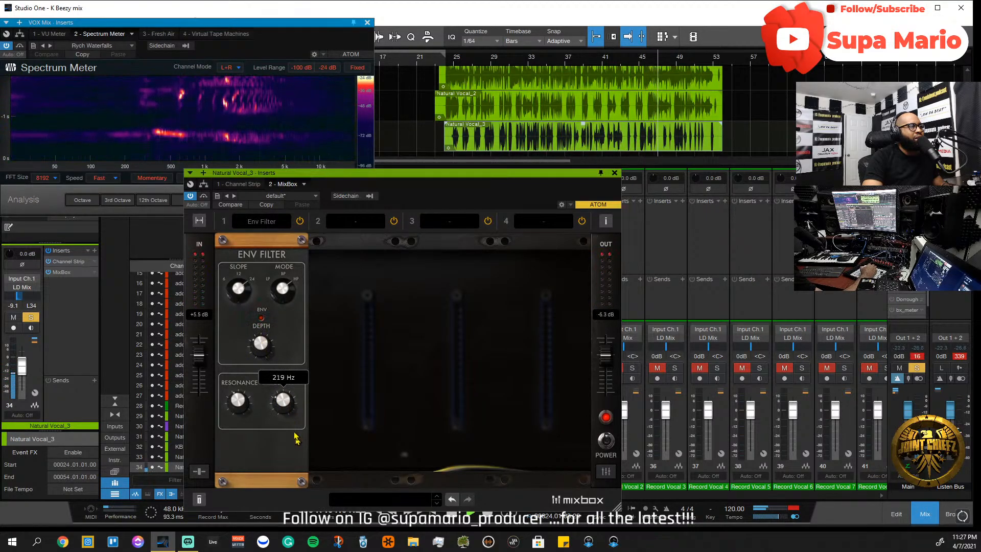
- Lower the Env Filter's depth, set its resonance to 0.5, and reduce its cutoff to 164 Hz
left_click_drag(263, 347, 267, 401)
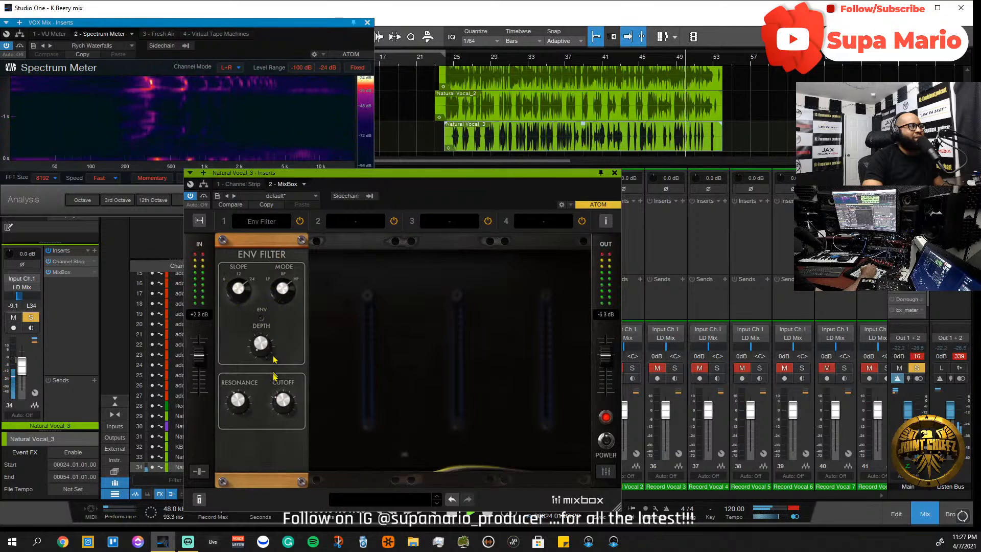
left_click_drag(239, 400, 248, 421)
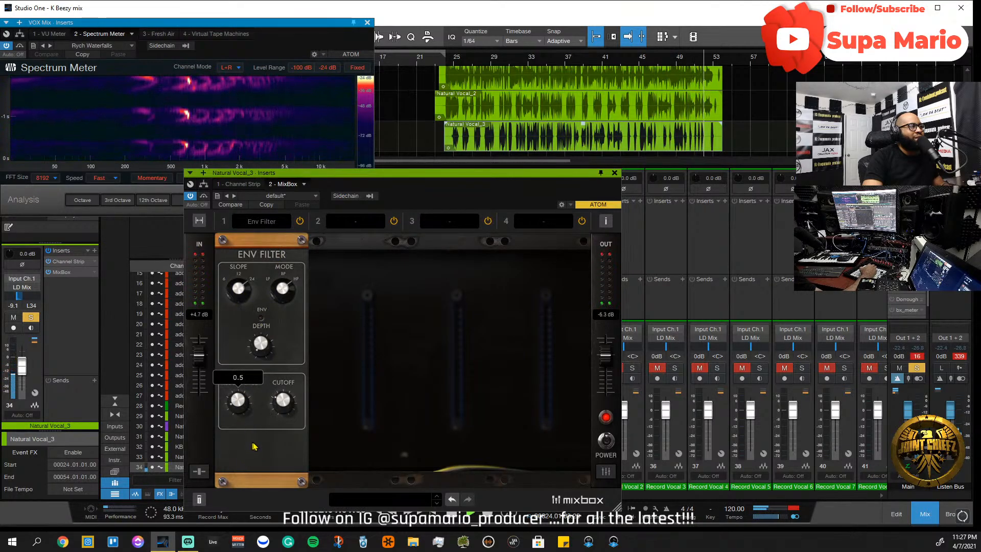
mouse_move(285, 406)
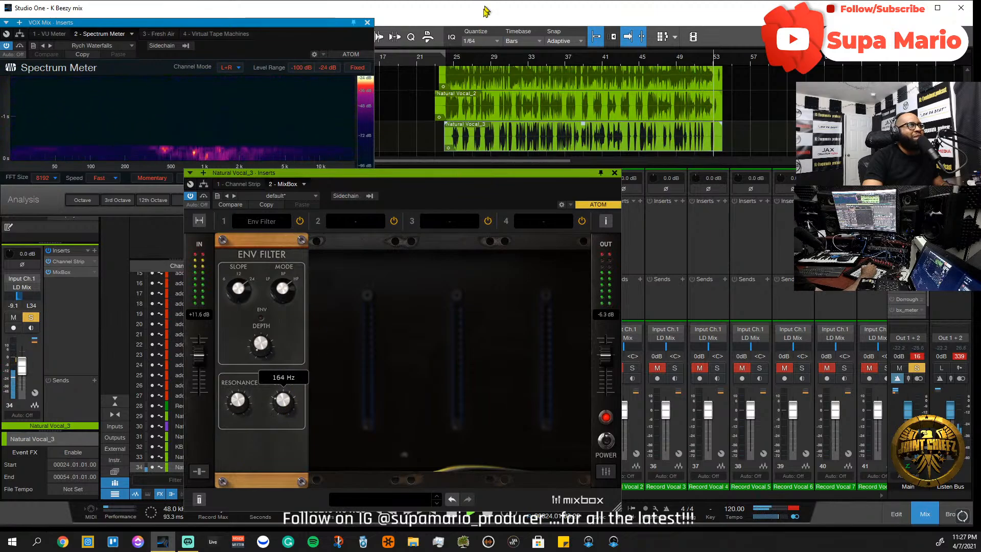
- Replay from about bar 24 and set the Env Filter's cutoff to 157 Hz and depth to 0
left_click(446, 59)
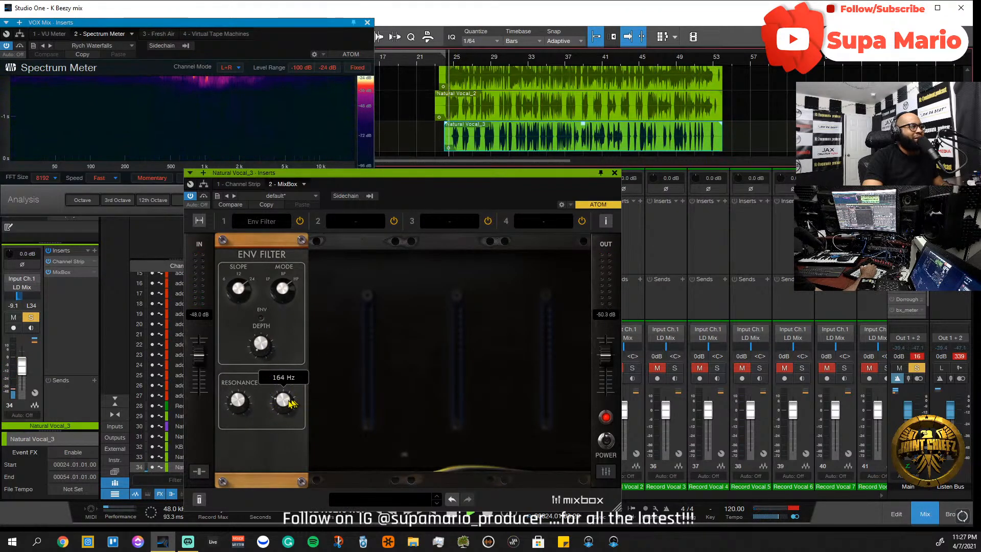
left_click_drag(292, 404, 284, 415)
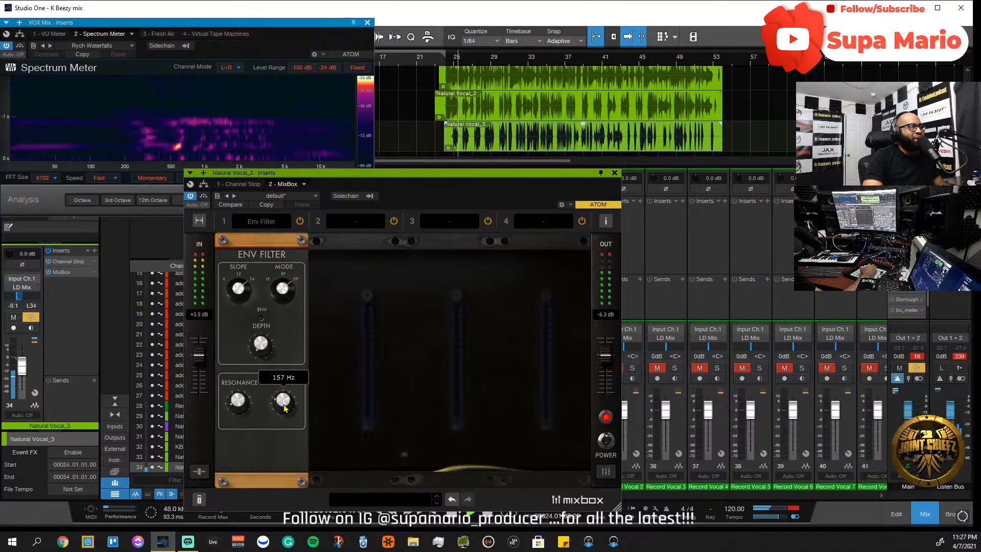
left_click_drag(261, 343, 262, 326)
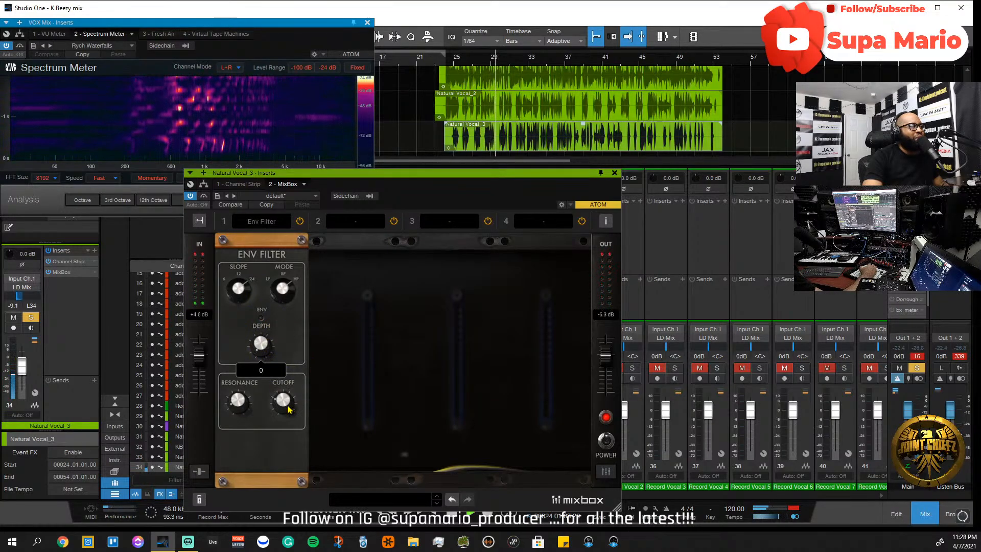
- Try an Env Filter depth of 8, pause and resume playback, and return the depth to 0
mouse_move(289, 403)
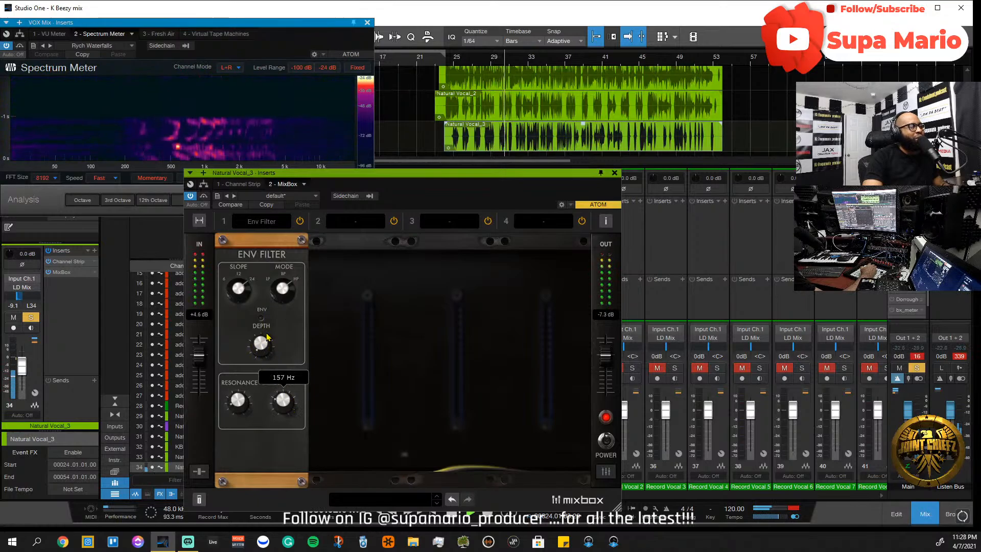
mouse_move(265, 338)
left_click_drag(266, 328, 269, 315)
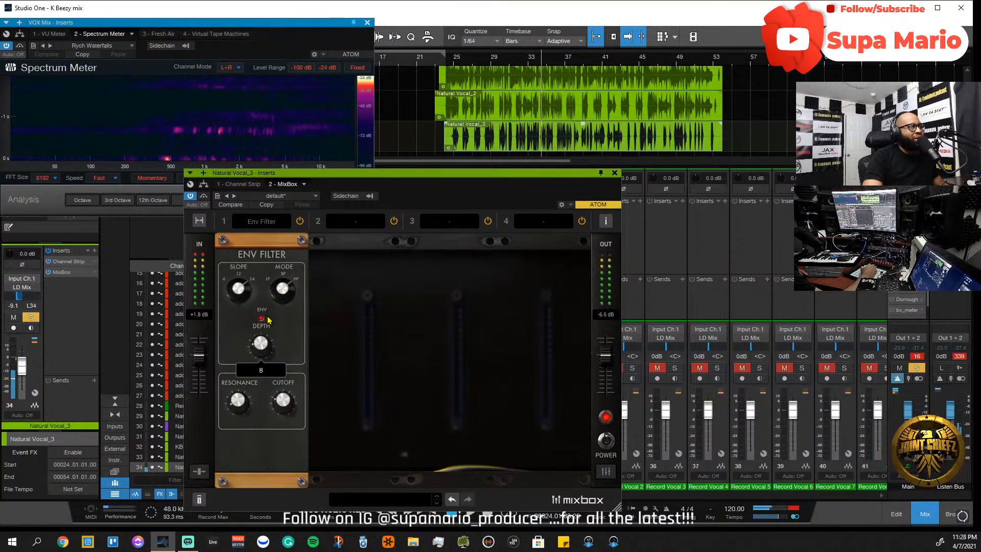
key("space")
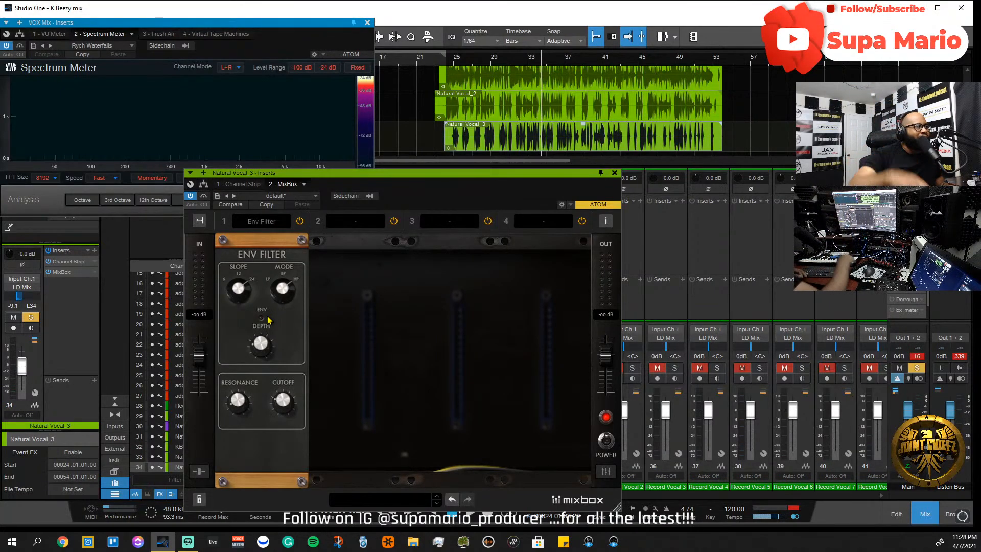
key("space")
mouse_move(265, 366)
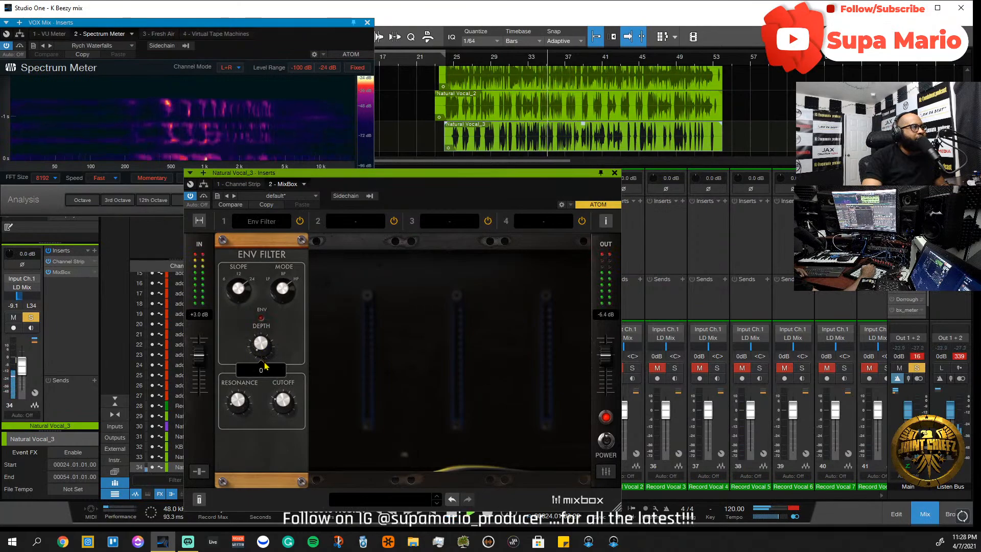
- Set the Env Filter's depth to 2 and stop playback
mouse_move(266, 366)
left_mouse_down()
mouse_move(269, 352)
mouse_move(278, 371)
mouse_move(275, 361)
left_mouse_up()
key("space")
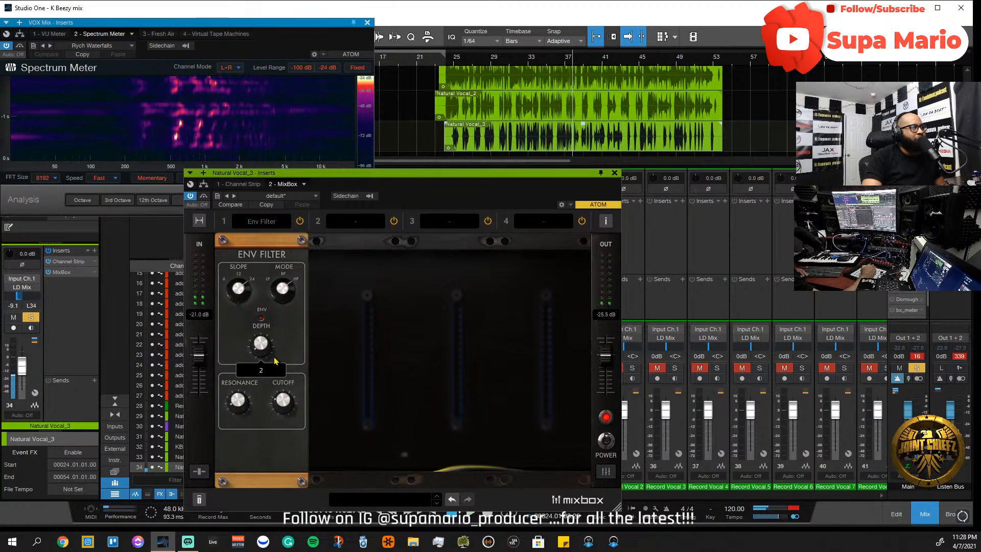
- Try Overscream in MixBox's second slot, adjusting its drive and setting its level to 7.3 during playback
left_click(369, 221)
mouse_move(373, 288)
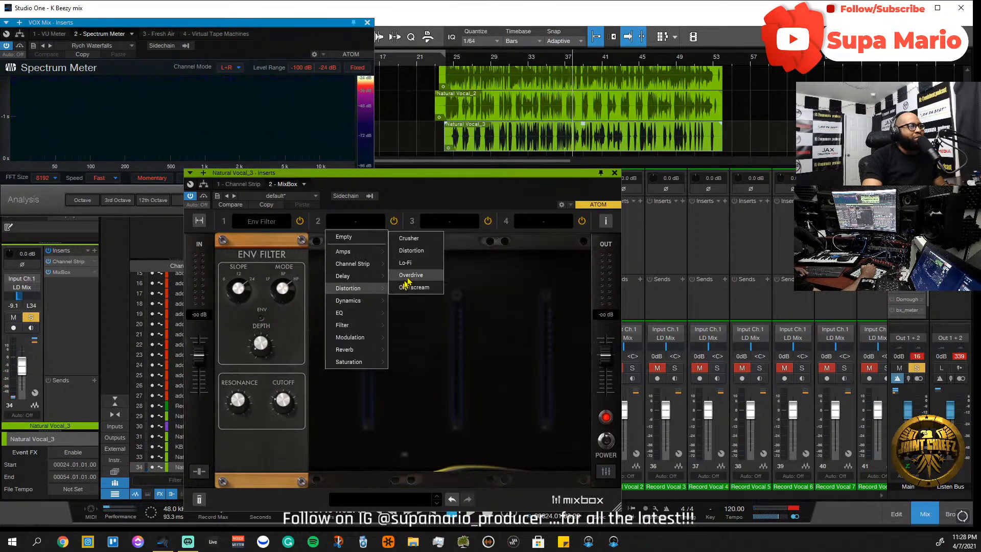
left_click(412, 287)
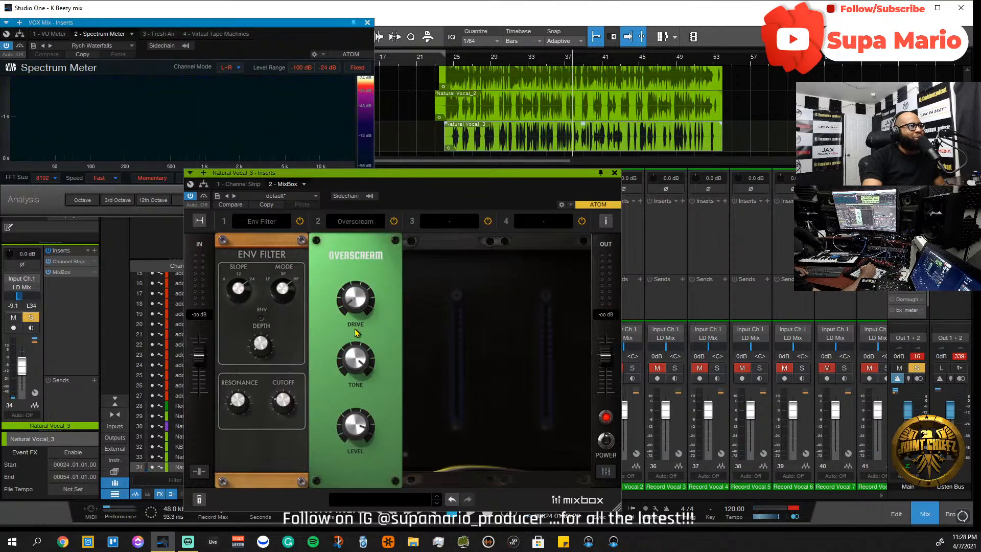
left_click_drag(367, 300, 366, 275)
left_click_drag(357, 318, 357, 259)
left_click_drag(352, 429, 361, 342)
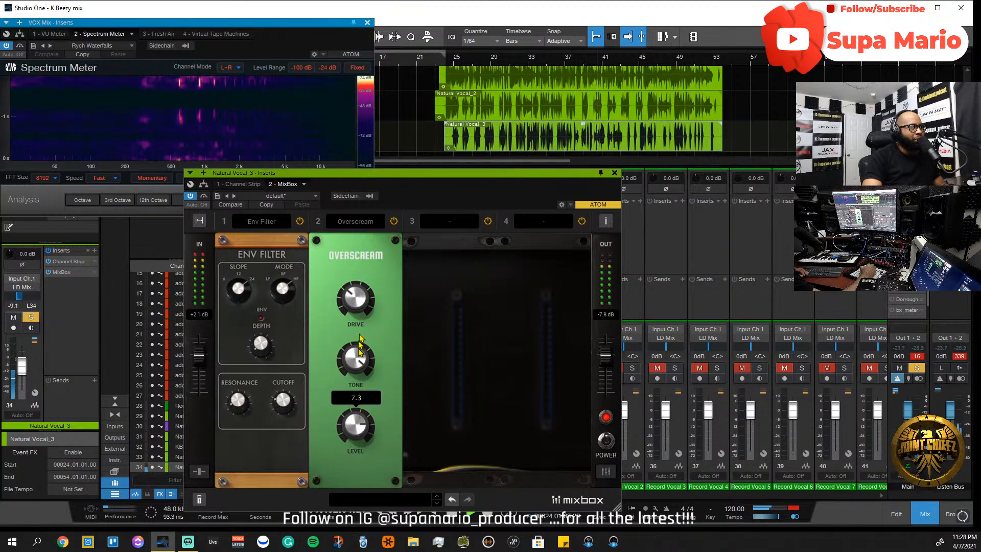
- Replace Overscream with Distortion in MixBox's second slot and switch its mode to Clip 1
left_click(360, 231)
mouse_move(360, 288)
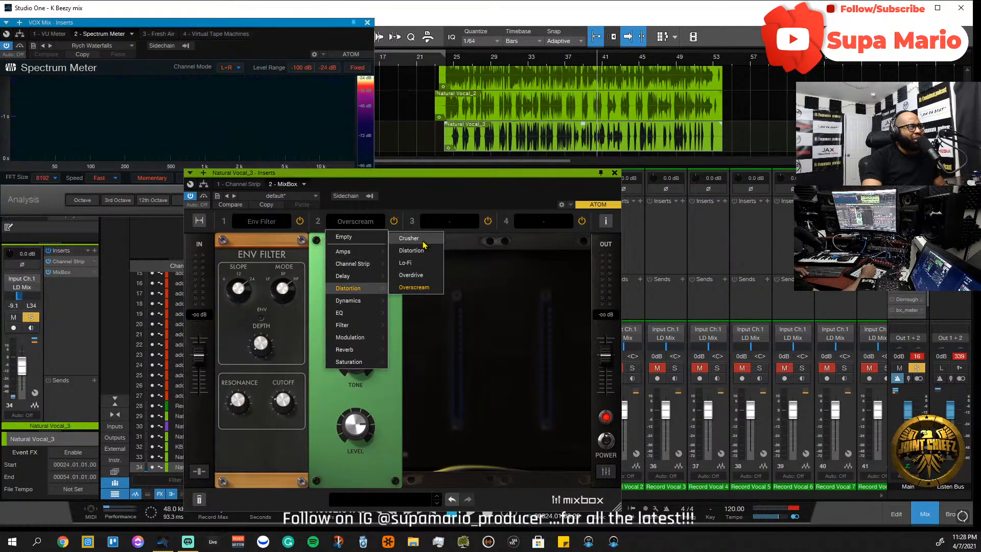
left_click(419, 249)
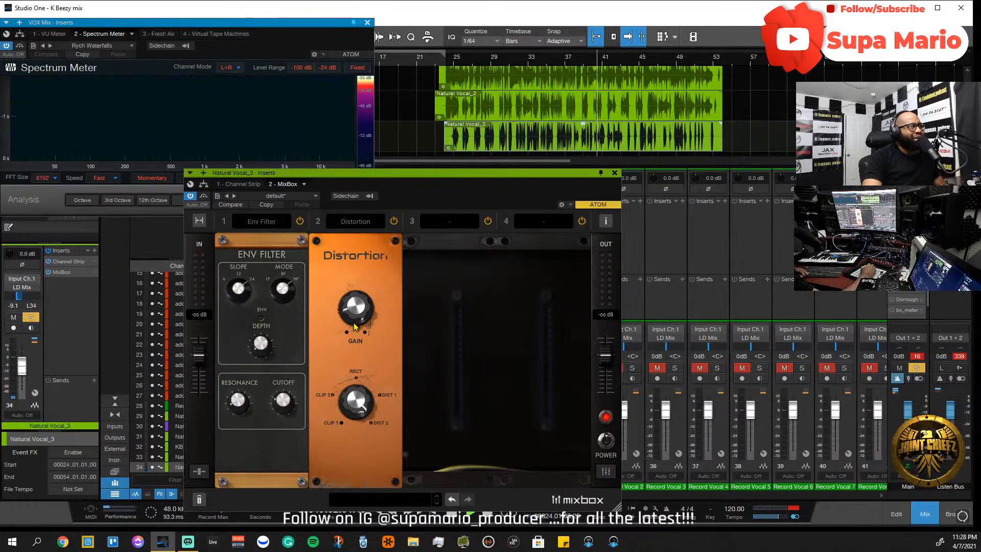
key("space")
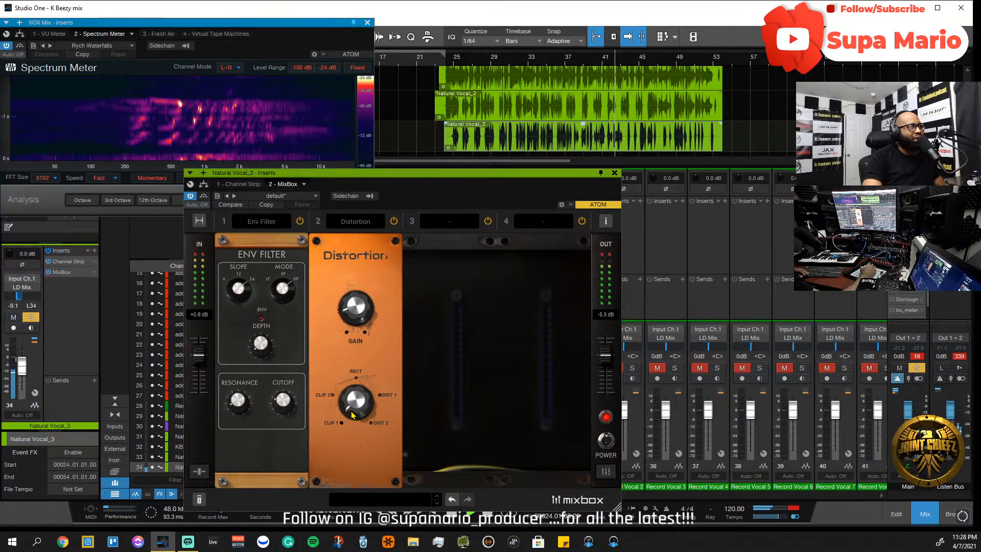
key("space")
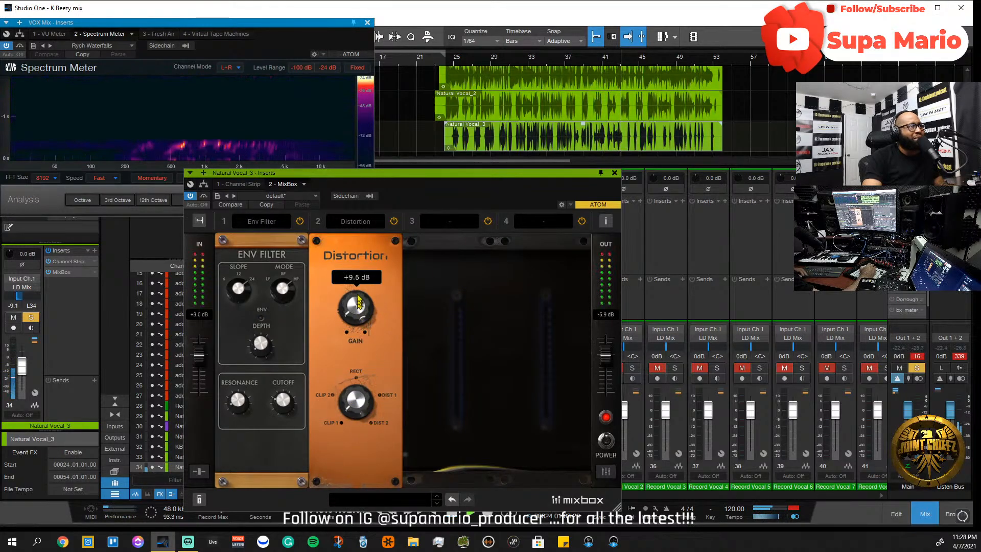
- Sweep the Distortion's gain while replaying from about bar 24 and settle it at +14.6 dB
left_click_drag(359, 303, 363, 219)
left_click_drag(365, 319, 367, 282)
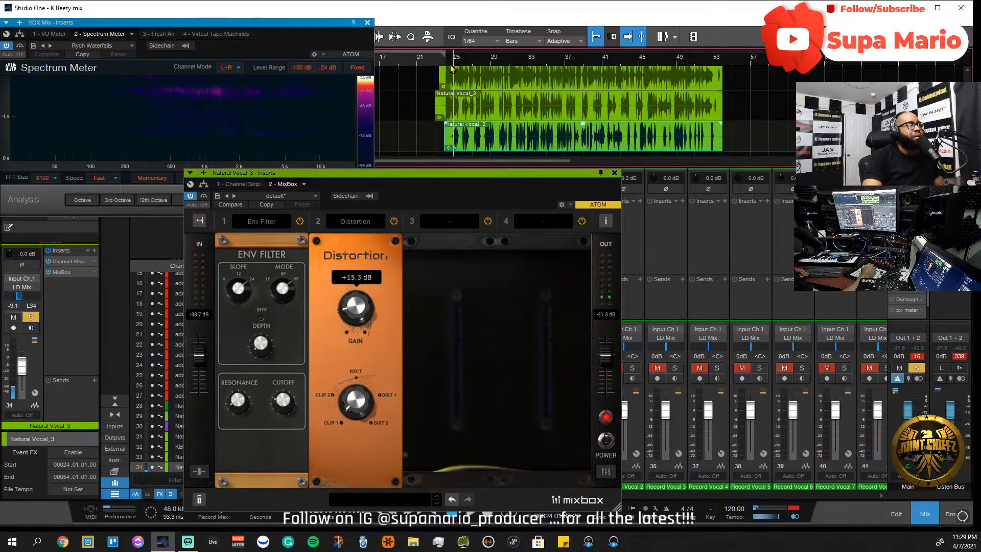
left_click_drag(360, 320, 365, 330)
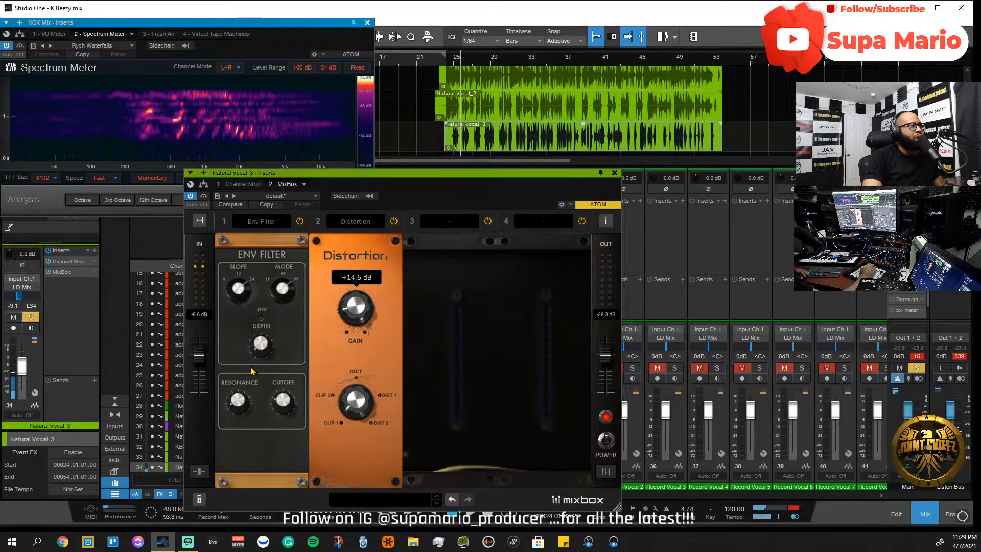
- Show MixBox's dry/wet mix sliders, set the Distortion's mix to 13%, and raise MixBox's output level
left_click(199, 473)
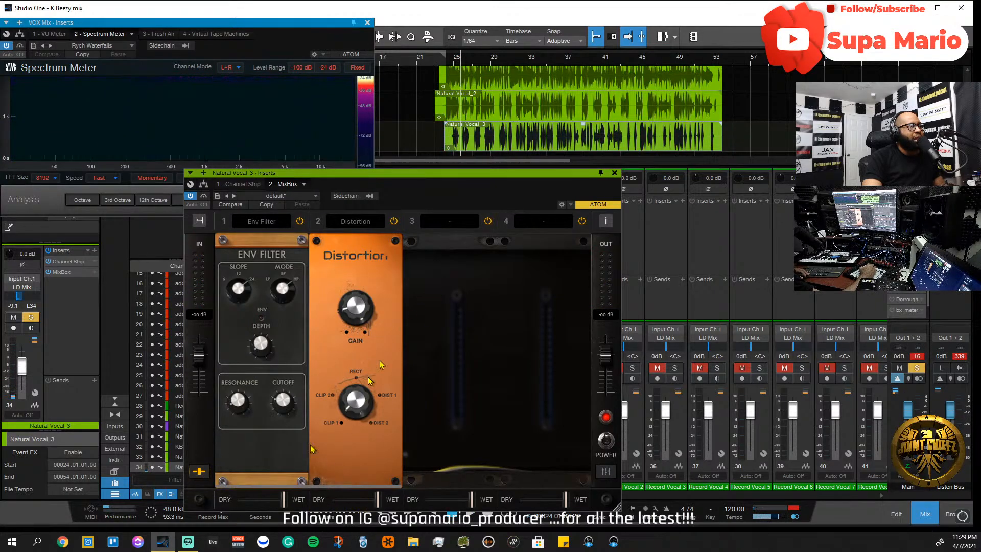
left_click_drag(377, 499, 331, 499)
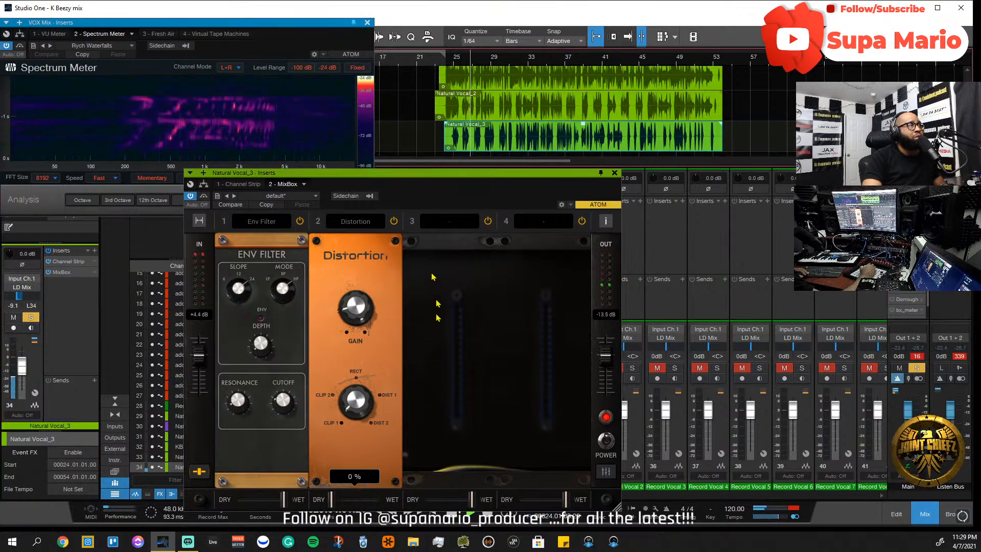
left_click_drag(349, 496, 345, 502)
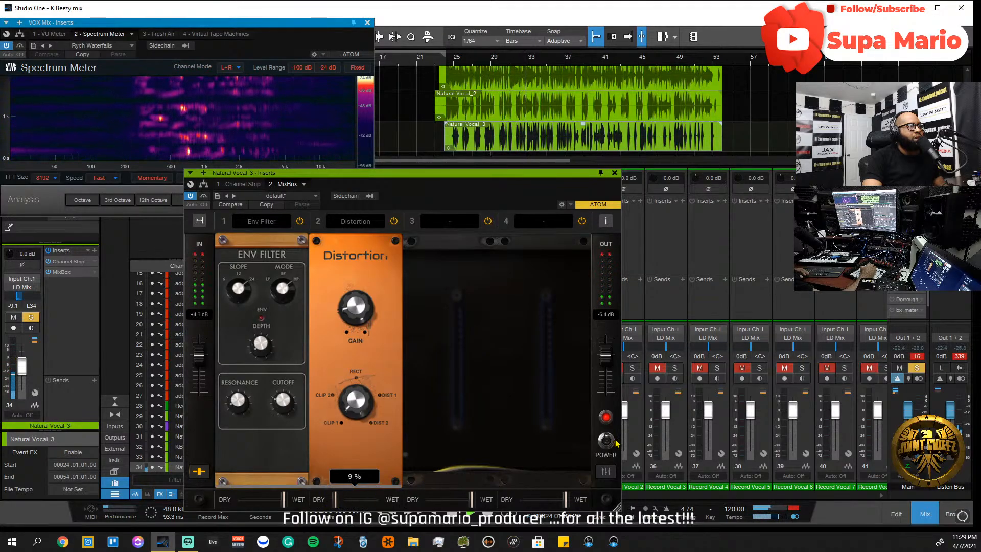
mouse_move(607, 354)
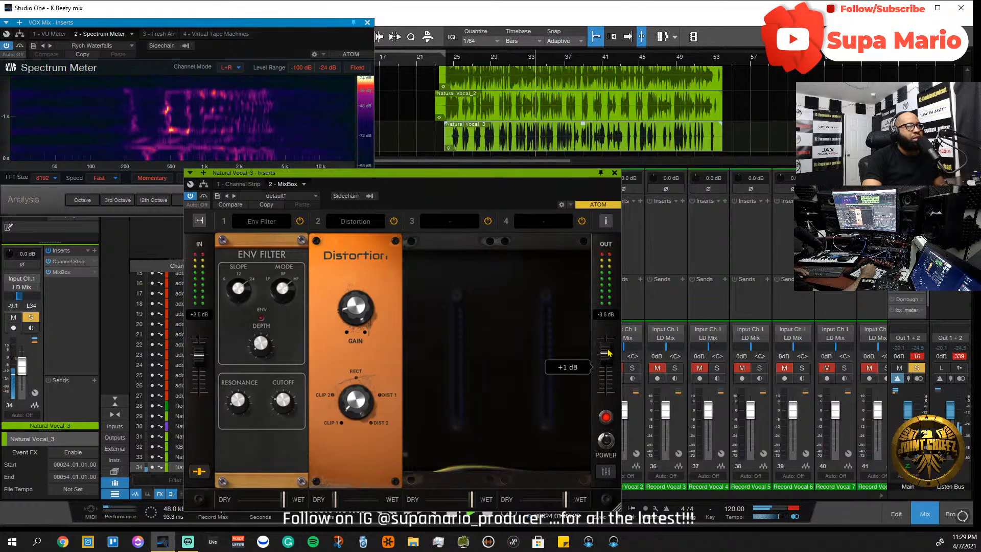
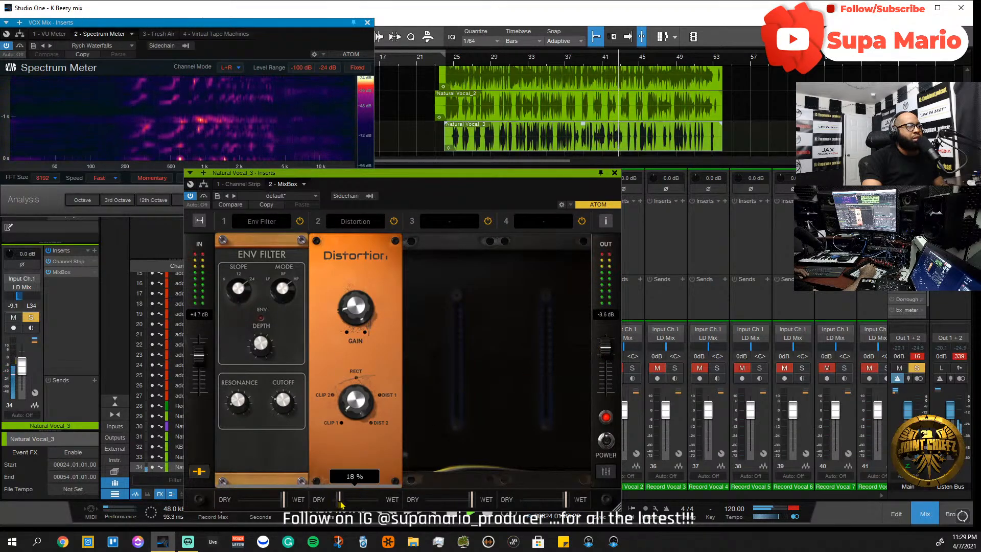
left_click_drag(336, 504, 339, 504)
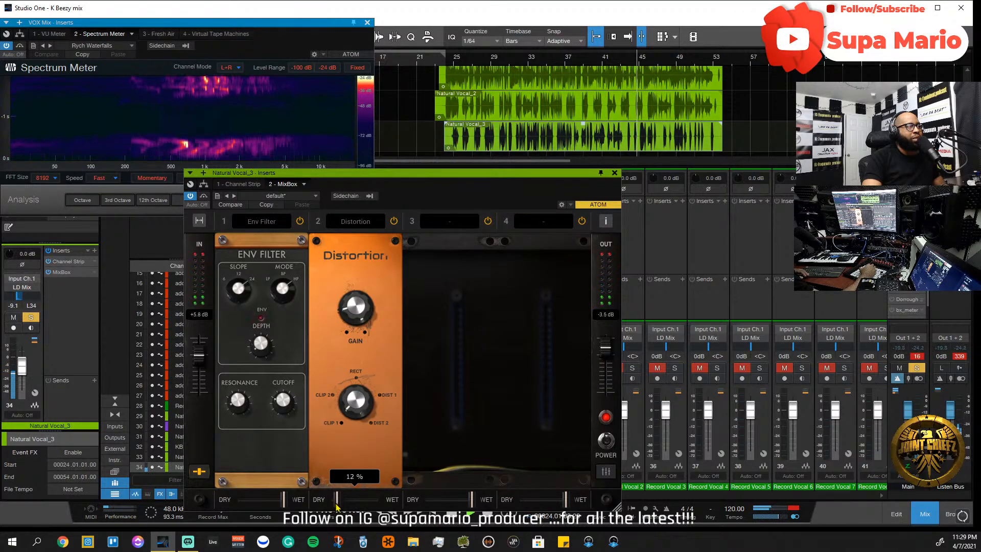
left_click_drag(337, 507, 338, 505)
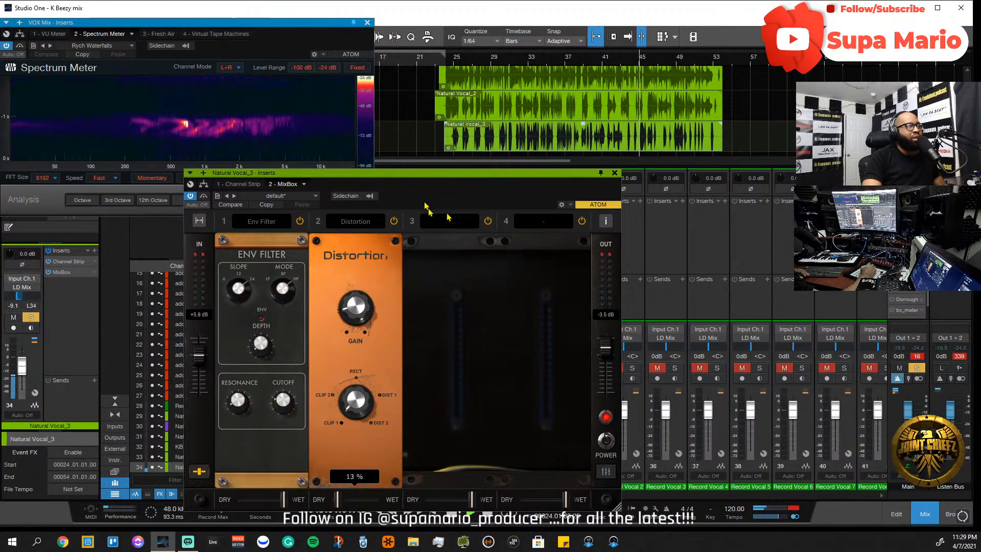
- Compare Natural Vocal_3 with MixBox bypassed and re-enabled, and close the effect window
left_click(606, 443)
left_click(607, 445)
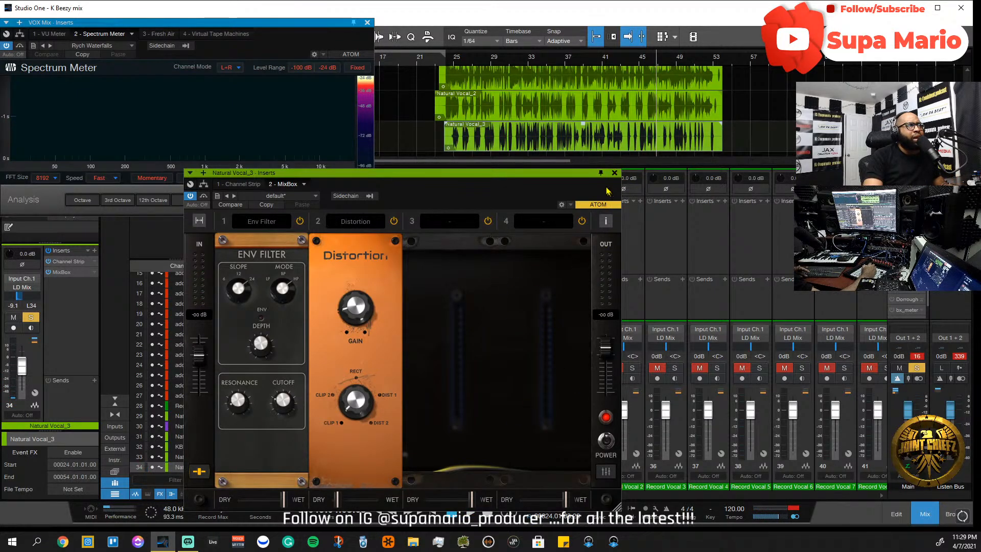
left_click(615, 173)
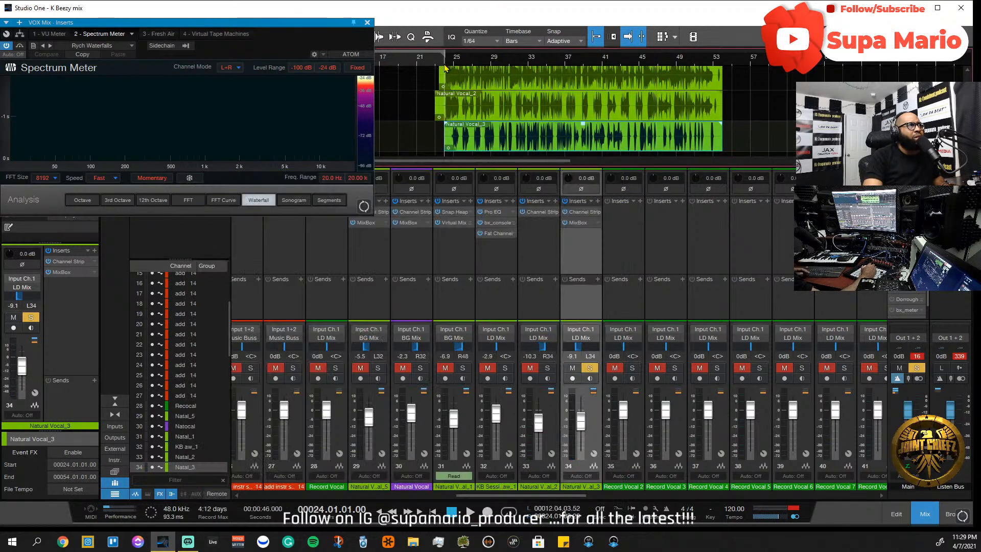
- Replay from bar 24, unsolo Natural Vocal_3, and raise its level to -8.8 dB in the full mix
key("space")
left_click(589, 368)
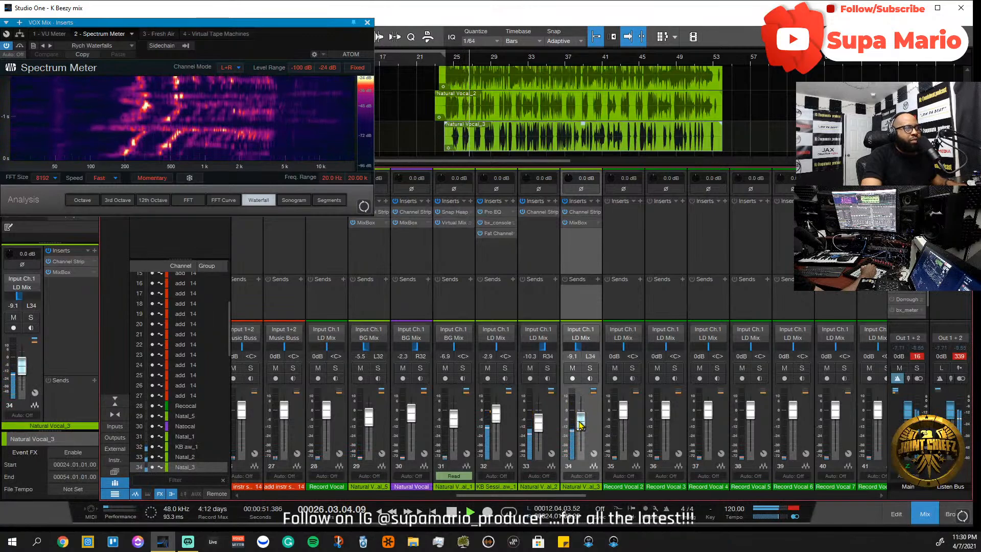
left_click_drag(581, 424, 581, 424)
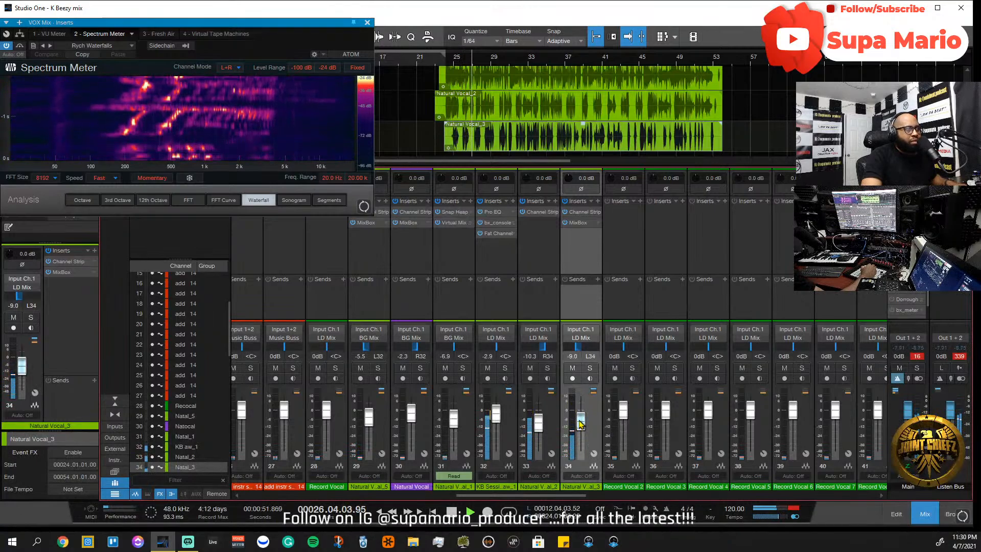
- Set the high EQ gain to 2.52 dB in Natural Vocal_3's Channel Strip
left_click(584, 211)
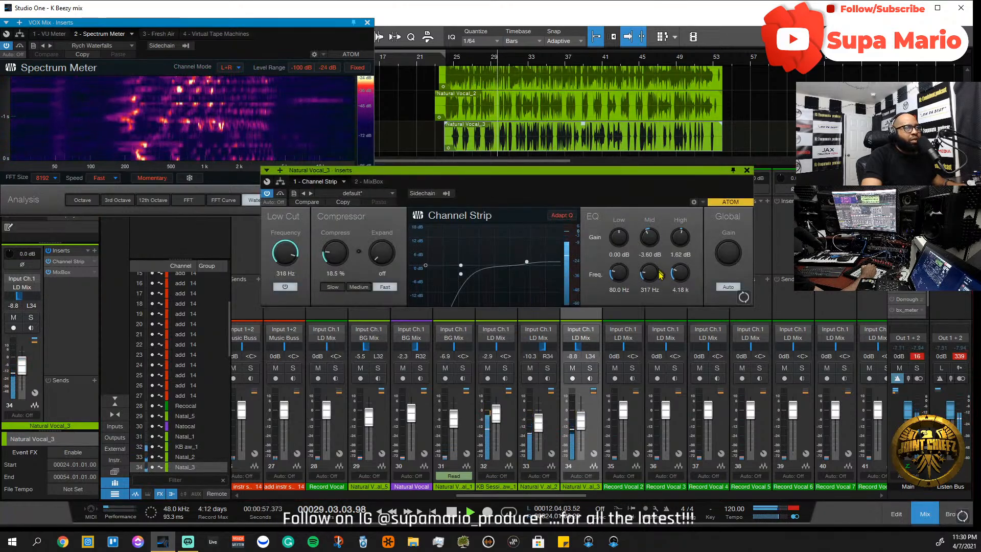
left_click_drag(680, 239, 680, 235)
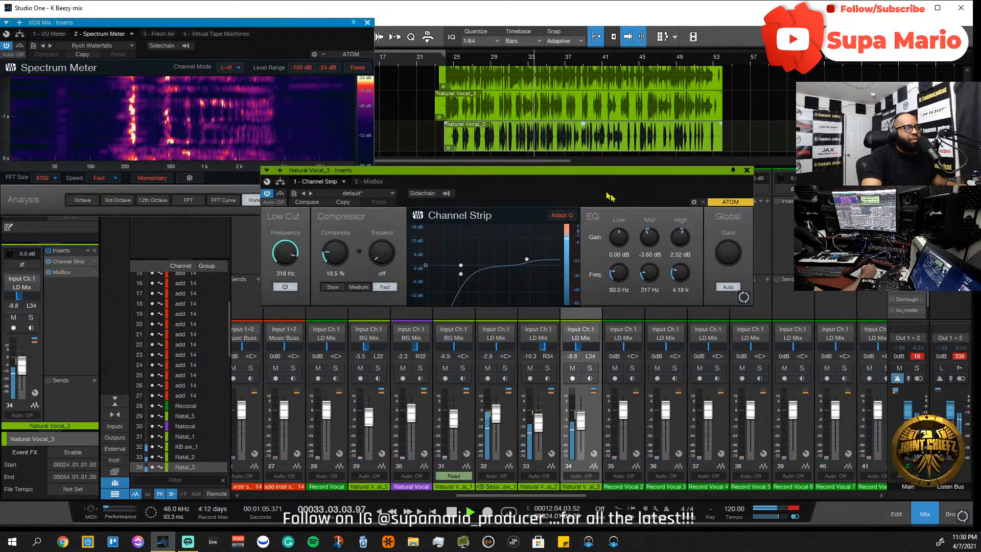
- Load Parametric EQ in the third slot of Natural Vocal_3's MixBox and set its band 2 frequency to 4.11 kHz
left_click(364, 181)
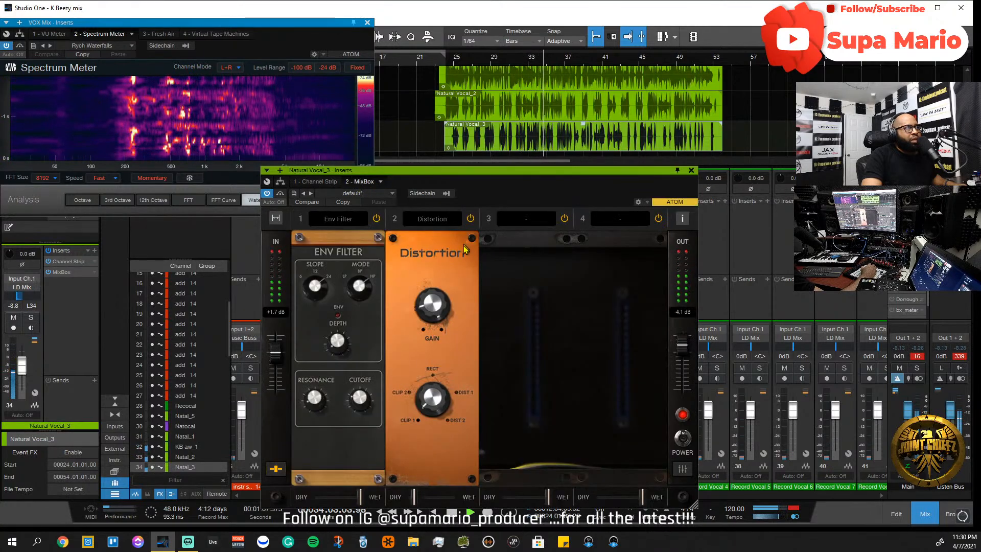
left_click(526, 219)
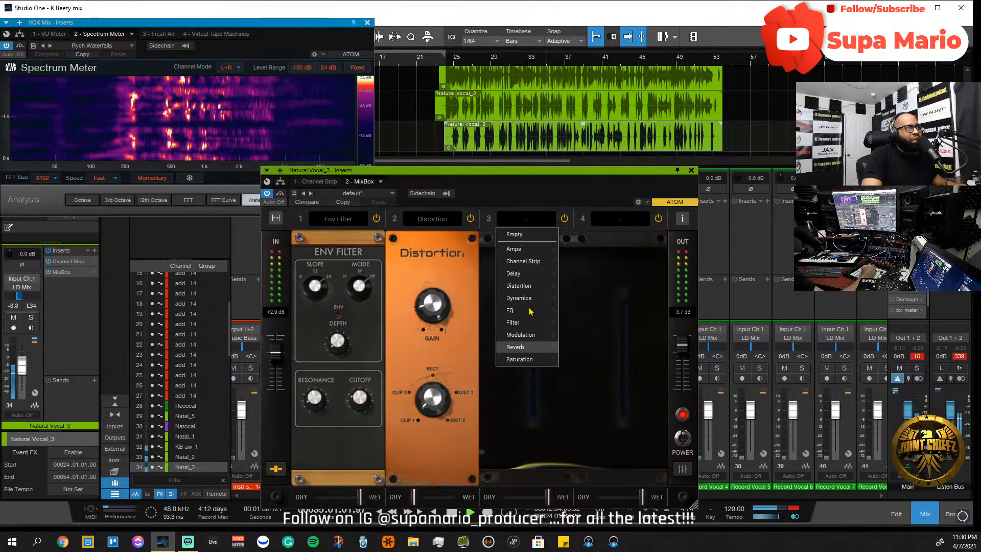
mouse_move(532, 310)
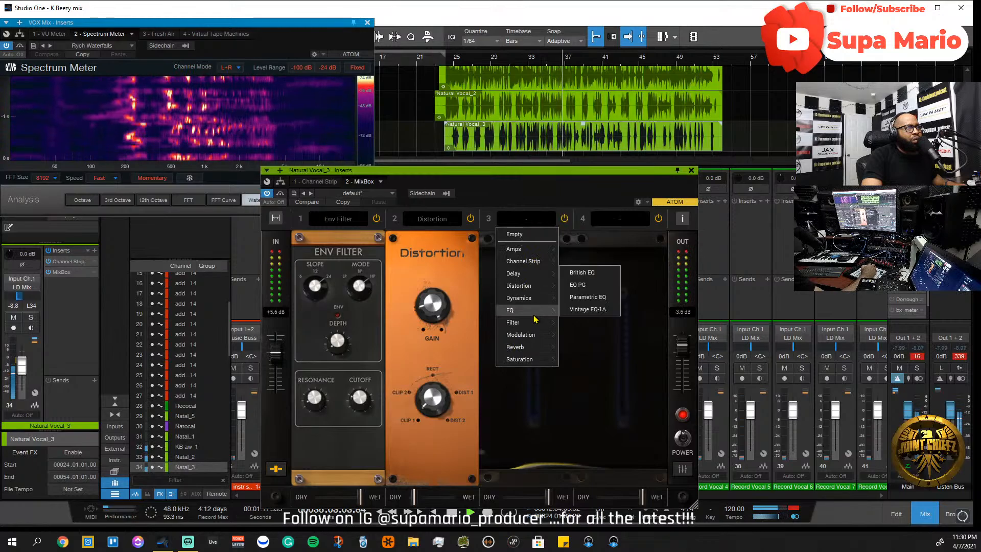
left_click(592, 302)
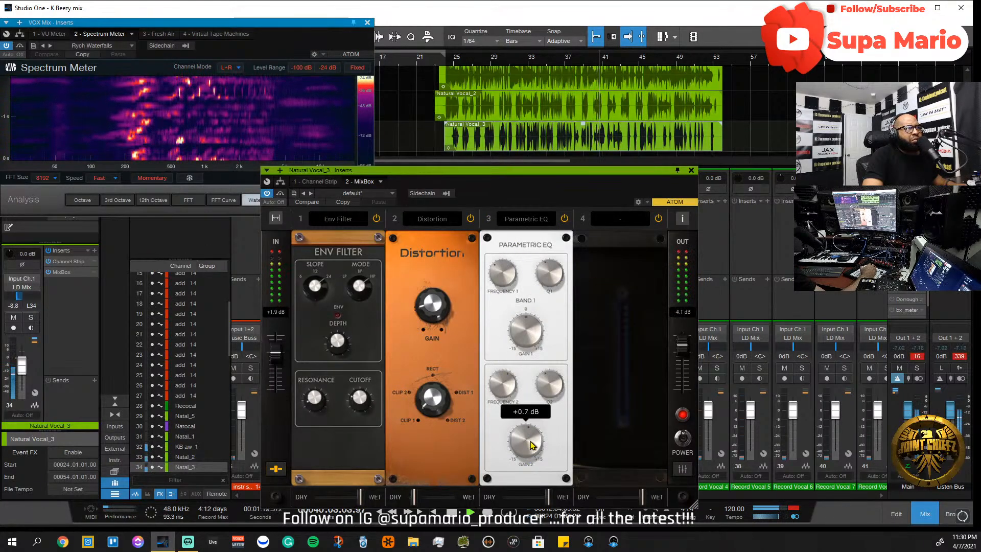
mouse_move(506, 383)
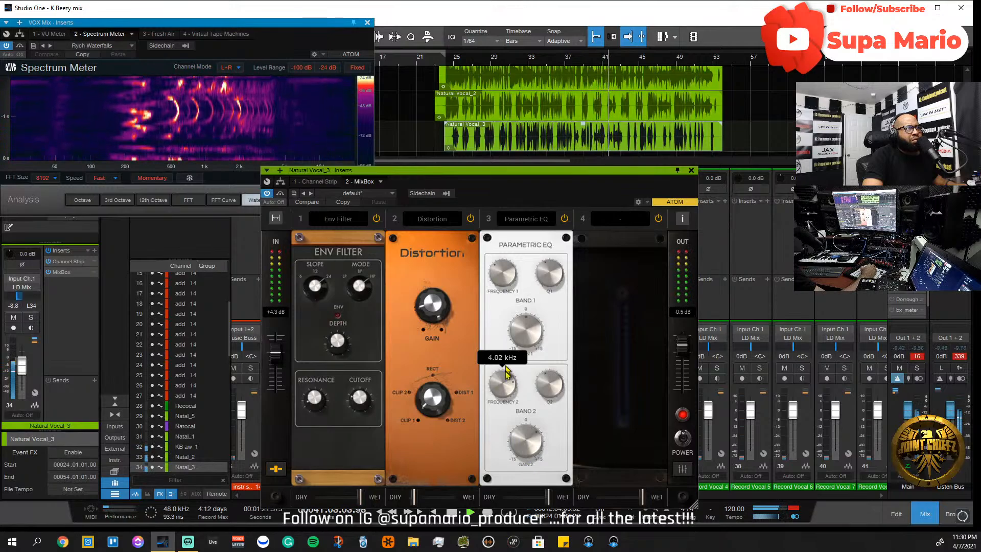
mouse_move(504, 383)
left_mouse_down()
mouse_move(500, 418)
mouse_move(503, 372)
left_mouse_up()
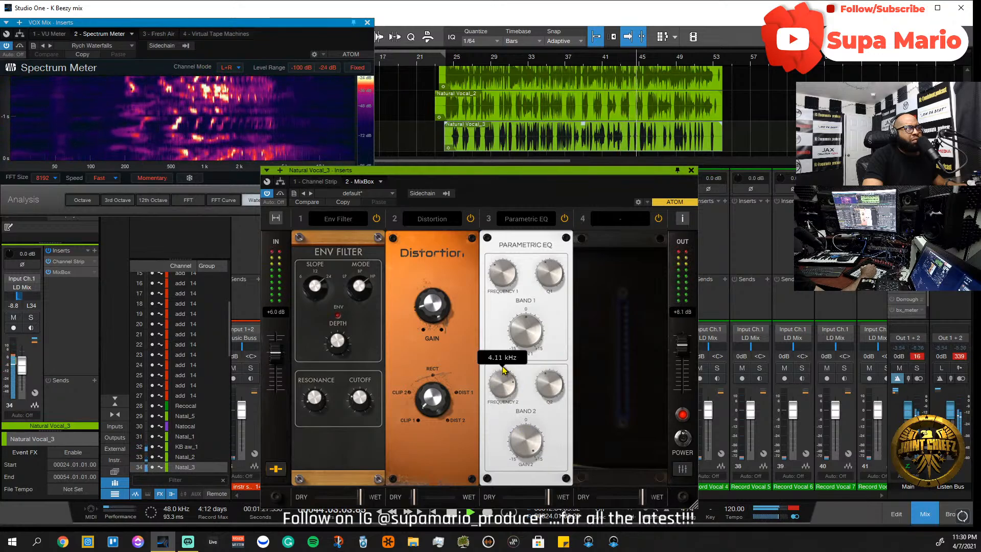
- Set the Parametric EQ's band 2 Q to 2.88 and its gain to +9.2 dB, and close MixBox
left_click_drag(556, 383, 552, 347)
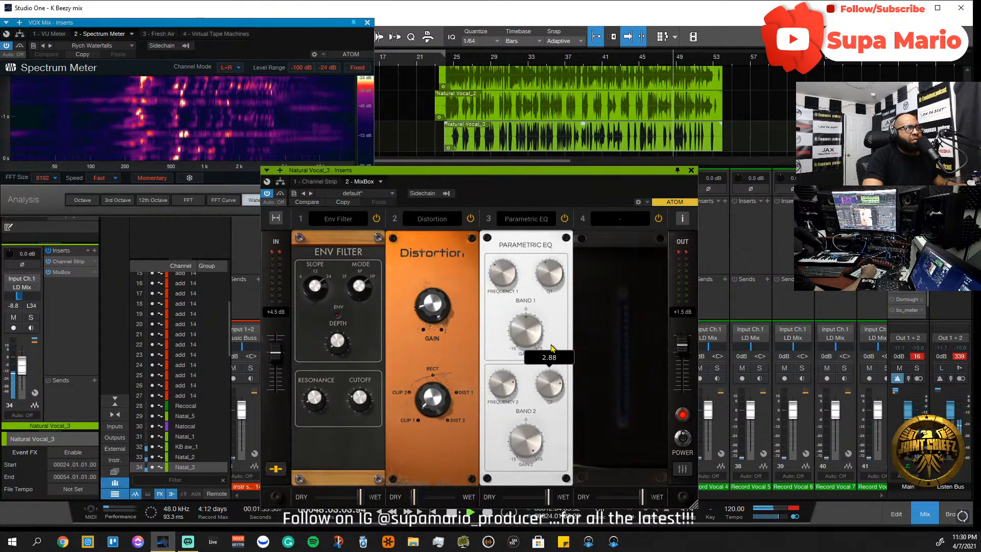
left_click_drag(541, 434, 540, 494)
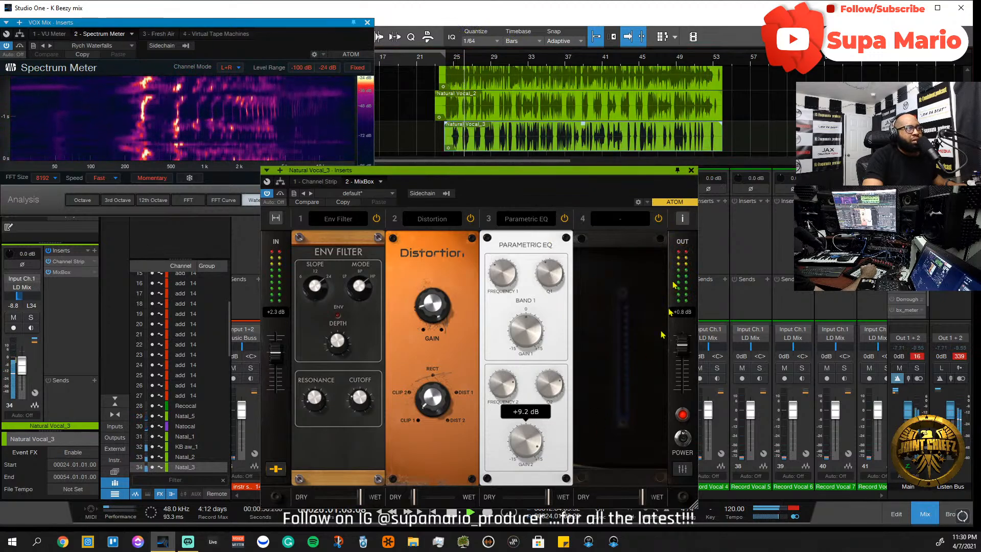
left_click(691, 170)
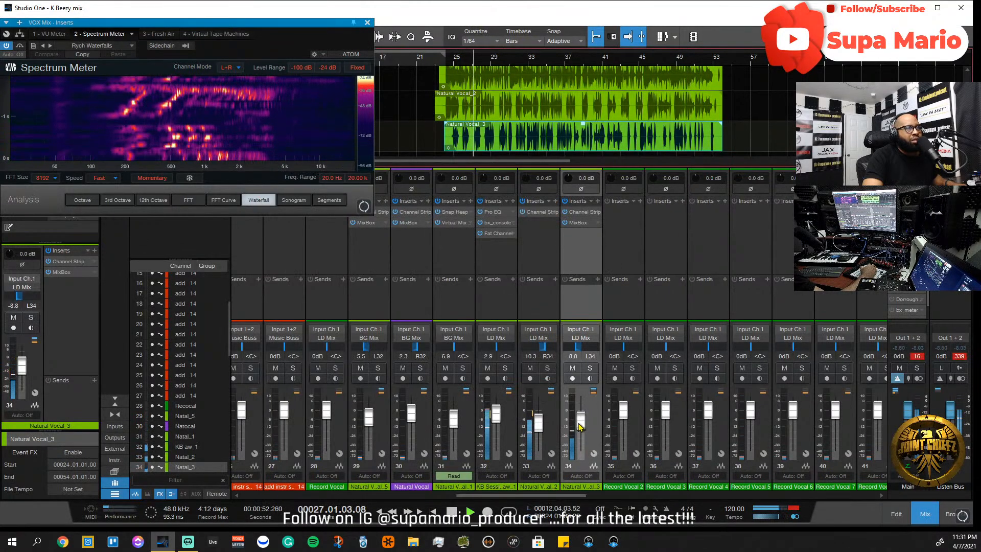
- Lower Natural Vocal_3's level to -9.5 dB and pan it to L23
left_click_drag(580, 427, 581, 430)
left_click_drag(579, 348, 580, 310)
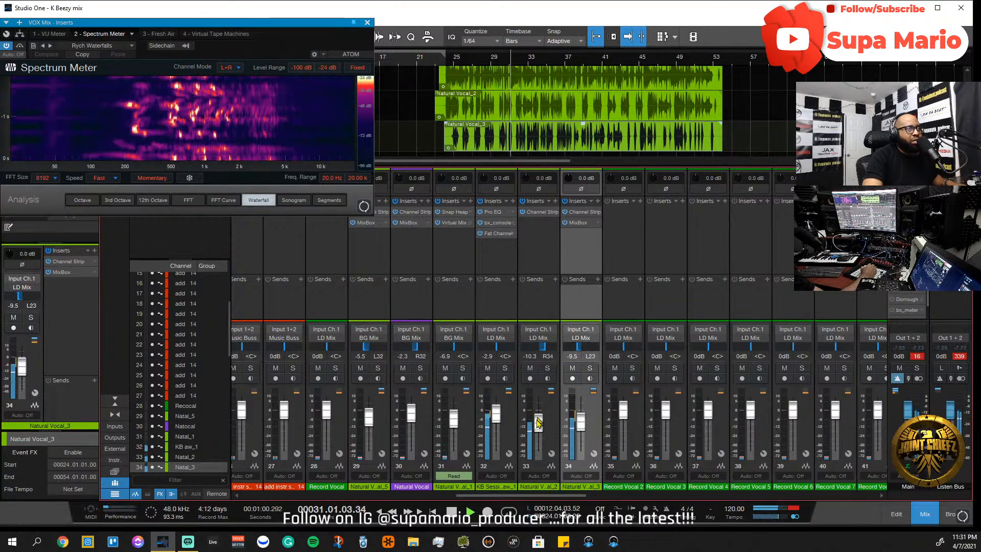
- Set Natural Vocal_2 to -9.7 dB and R14 with Natural Vocal_3 temporarily muted, and unmute Natural Vocal_3 at -9.2 dB and L18
left_click_drag(543, 350, 544, 436)
left_click(572, 368)
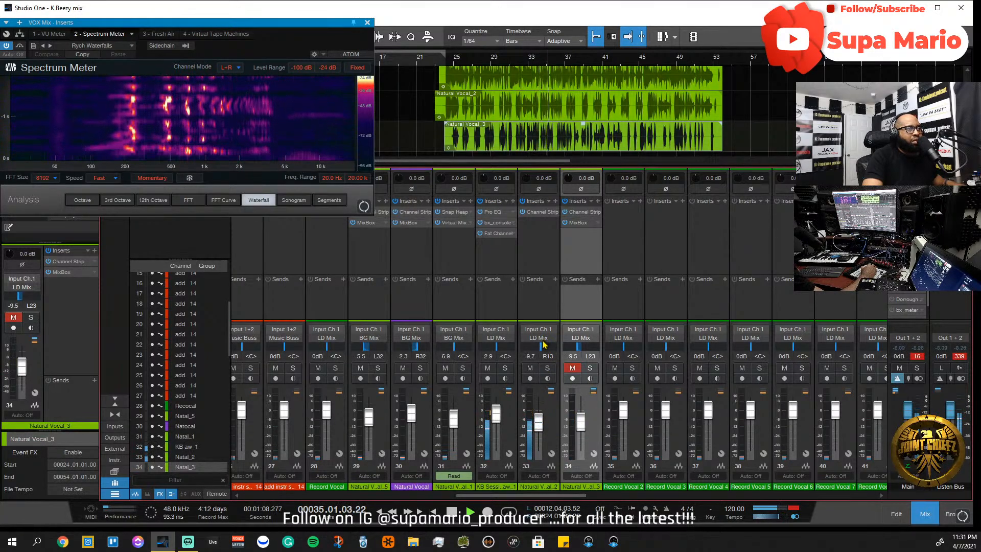
left_click_drag(543, 350, 582, 353)
left_click(572, 369)
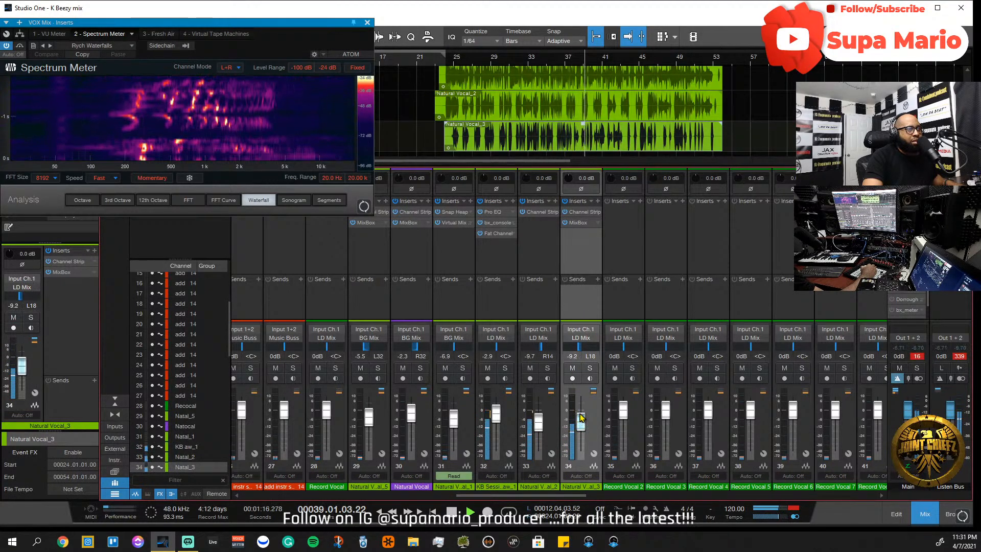
- Lower Natural Vocal_3's level to -11.4 dB, open the Listen Bus's VSX monitoring plug-in clear of that channel, and resume playback
left_click_drag(579, 427, 583, 398)
key("space")
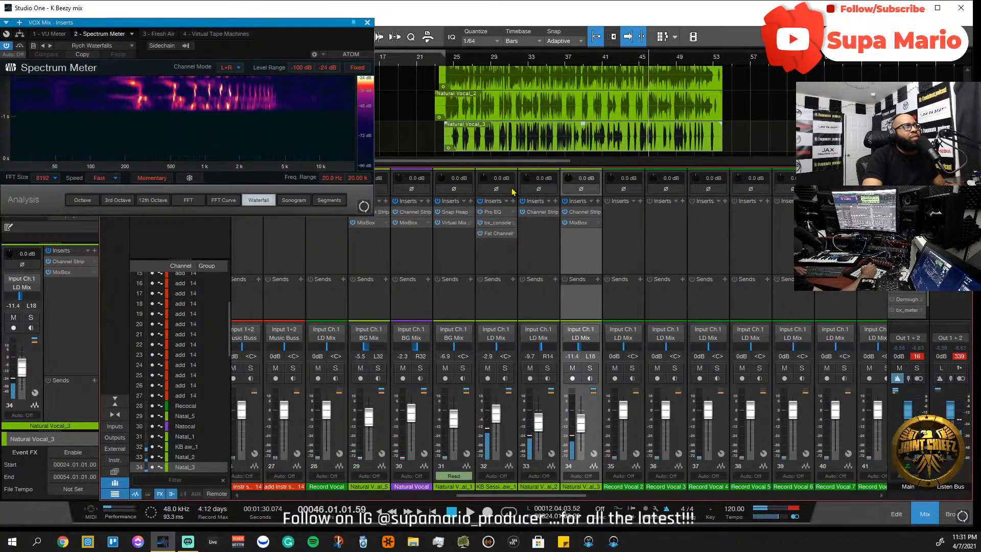
key("F11")
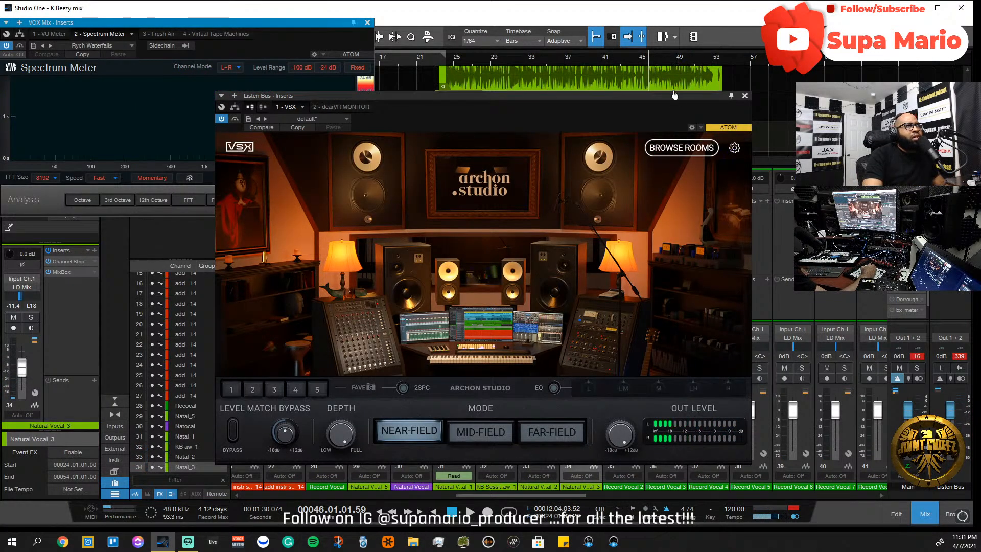
left_click_drag(673, 102, 476, 166)
key("space")
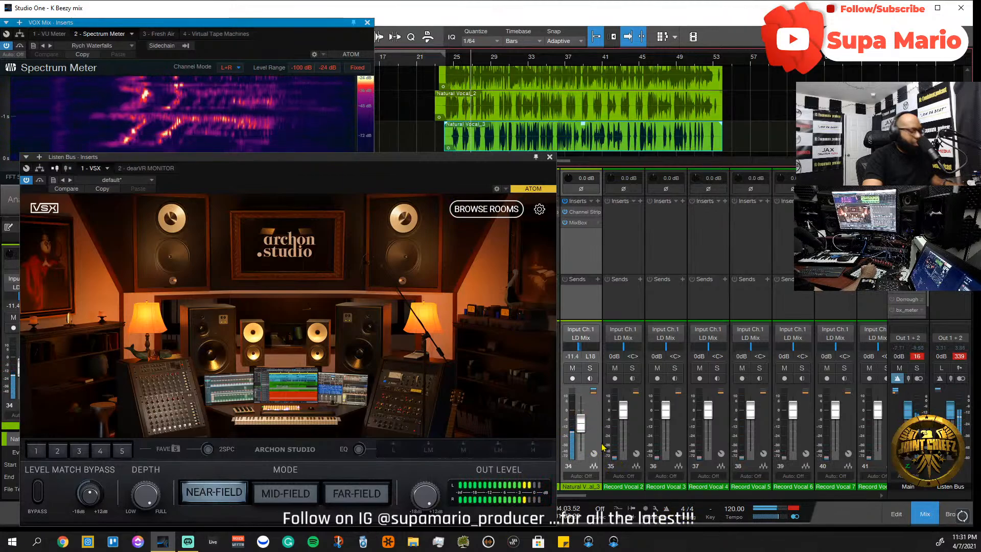
- Set Natural Vocal_3's level to -10.6 dB while auditioning VSX in near-field, mid-field and far-field modes, leave it on far-field and close VSX
left_click_drag(583, 427, 584, 421)
left_click(796, 517)
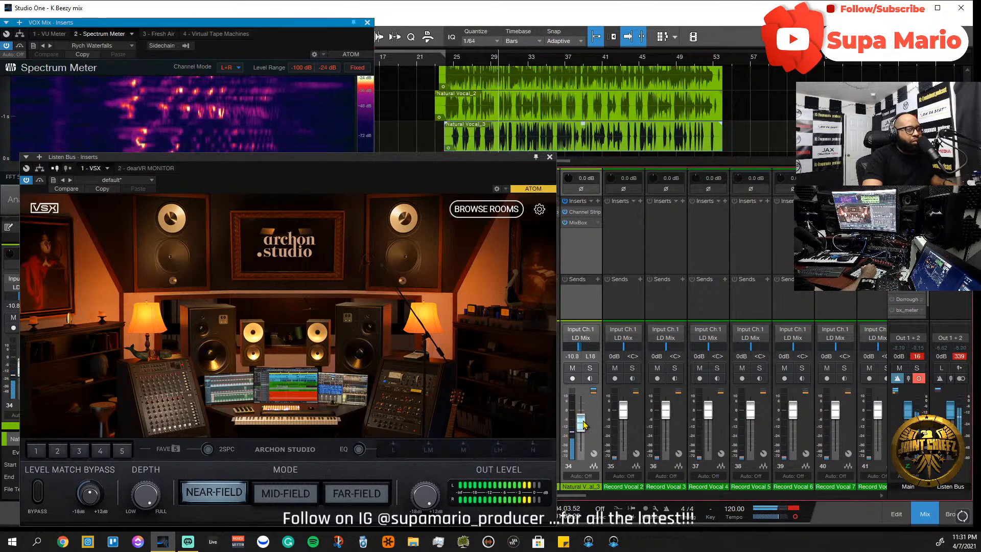
left_click_drag(584, 424, 584, 424)
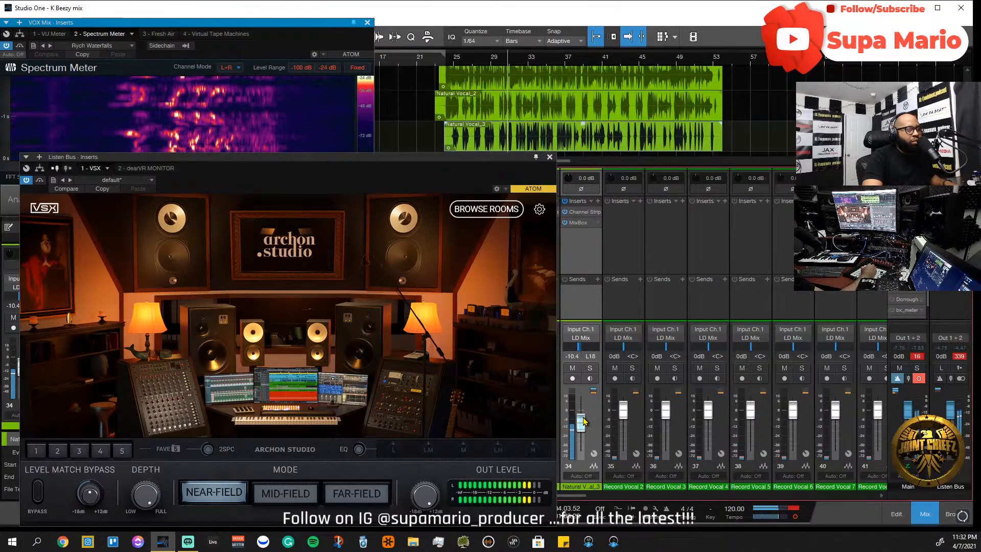
scroll(583, 421, "up", 1)
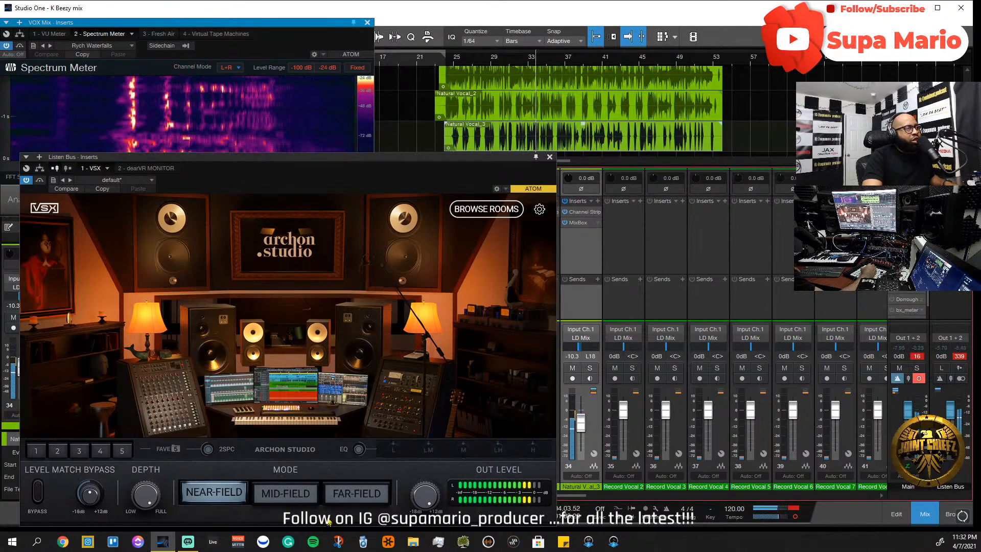
left_click(300, 495)
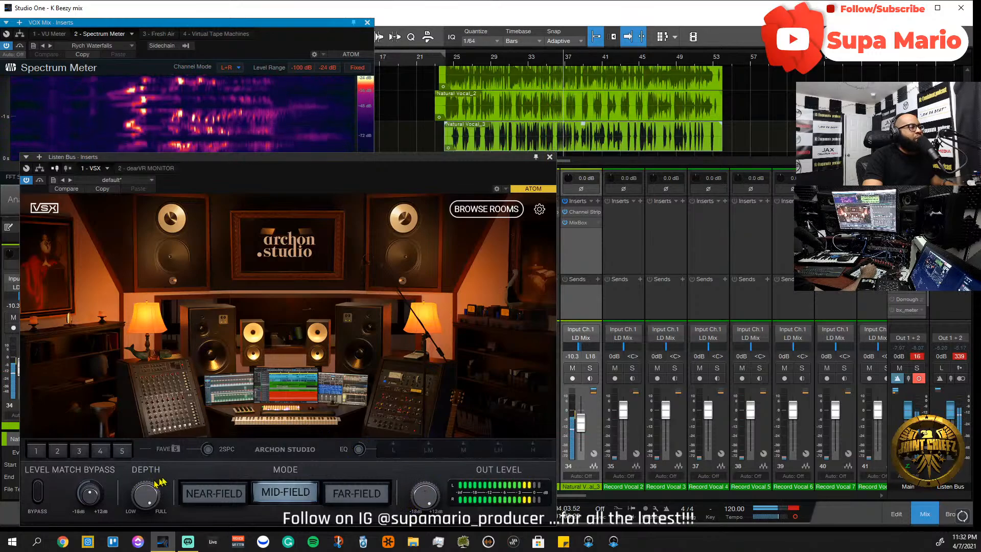
left_click(336, 495)
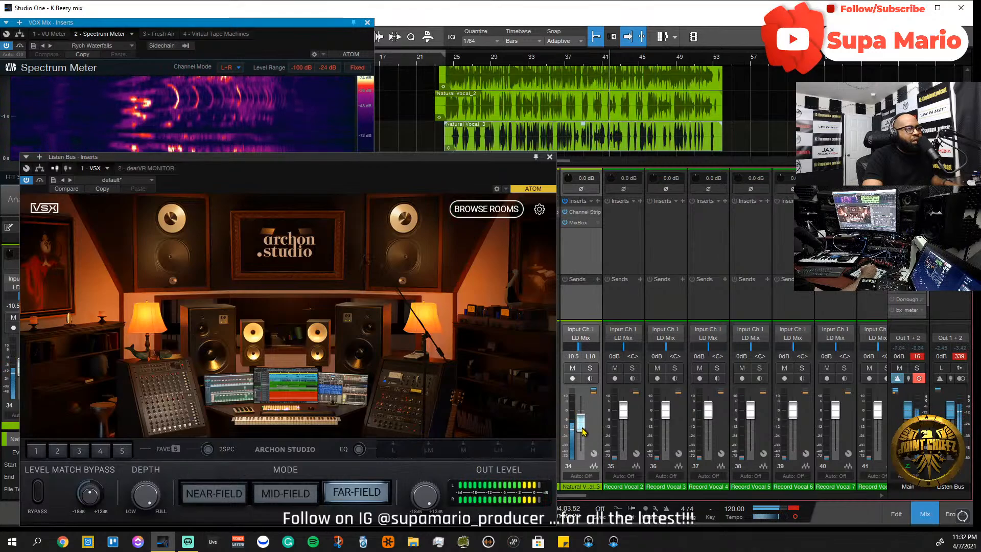
left_click_drag(583, 432, 584, 435)
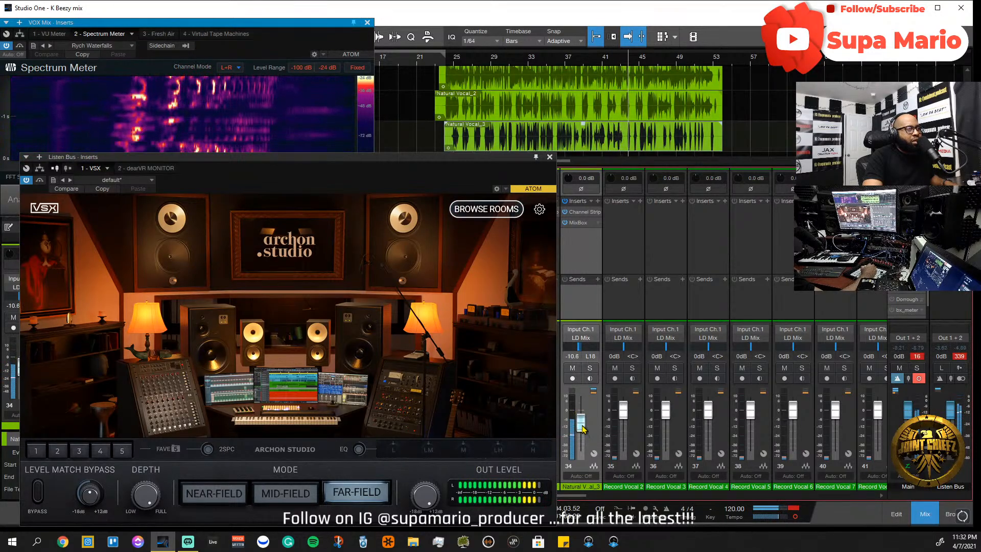
left_click(550, 156)
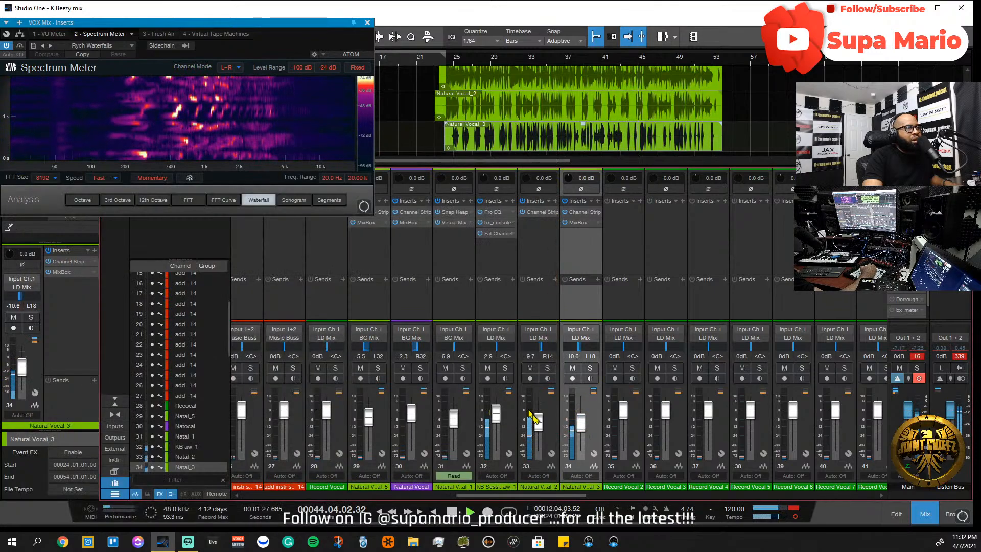
- Raise KB Session Raw_1 and Natural Vocal_2 together to -2.7 dB and -9.6 dB, and solo both channels
left_click(496, 416)
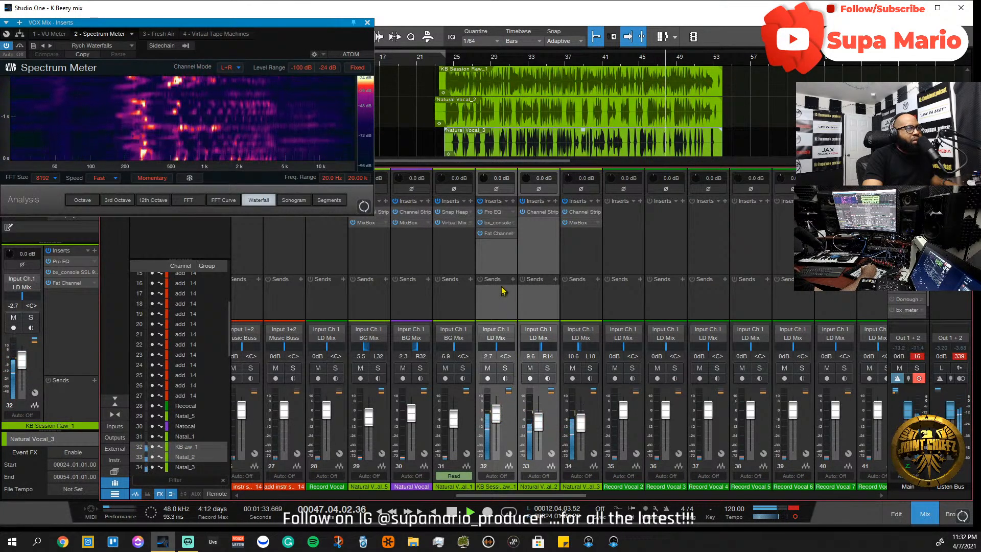
left_click(505, 369)
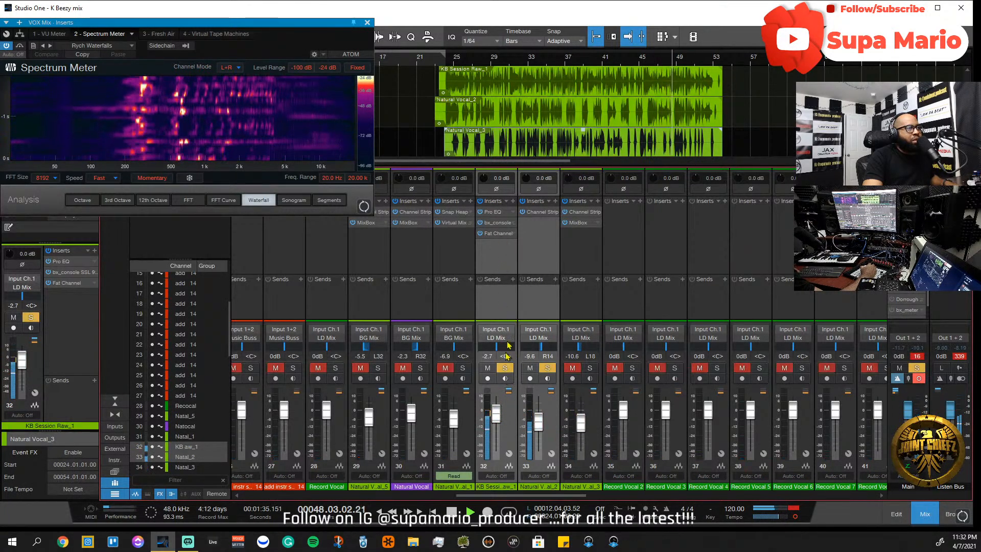
- In the Fat Channel equalizer on KB Session Raw_1, set the LF band to 199.1 Hz with +1.20 dB gain
left_click(496, 223)
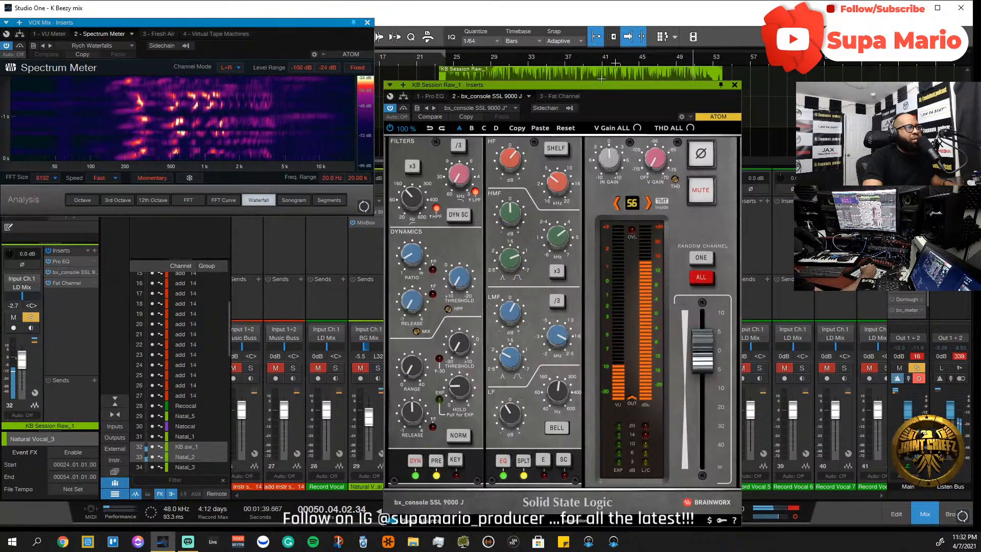
left_click(565, 96)
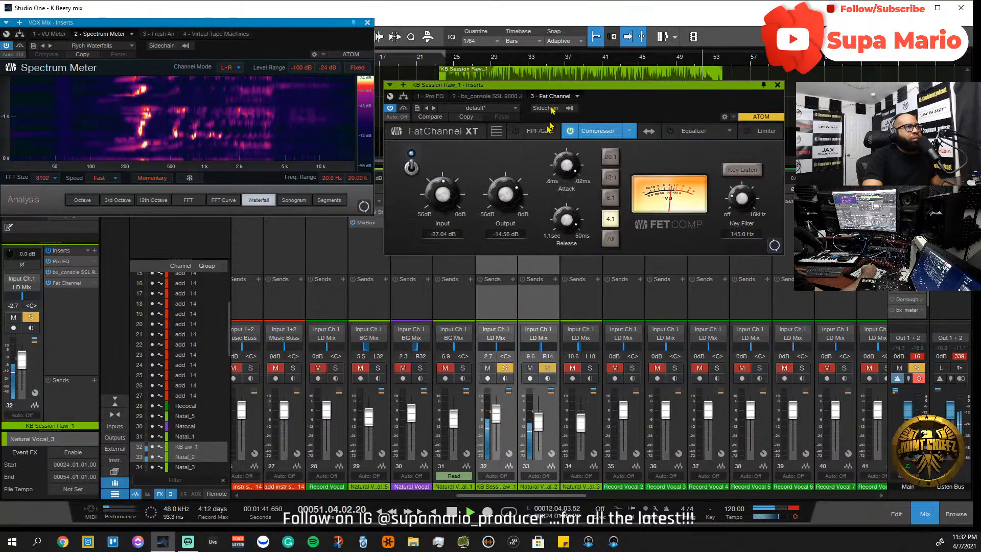
left_click(694, 133)
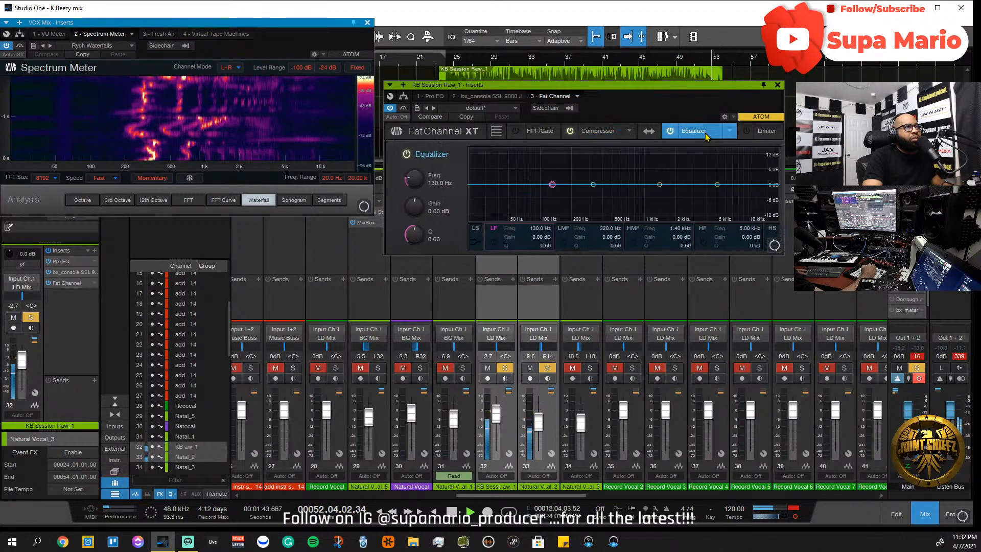
left_click_drag(465, 89, 565, 115)
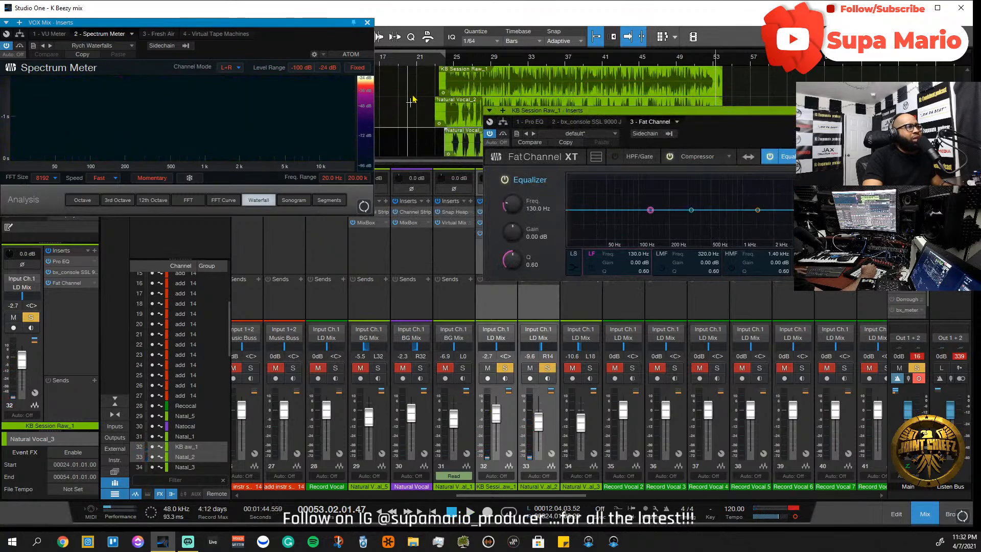
key("space")
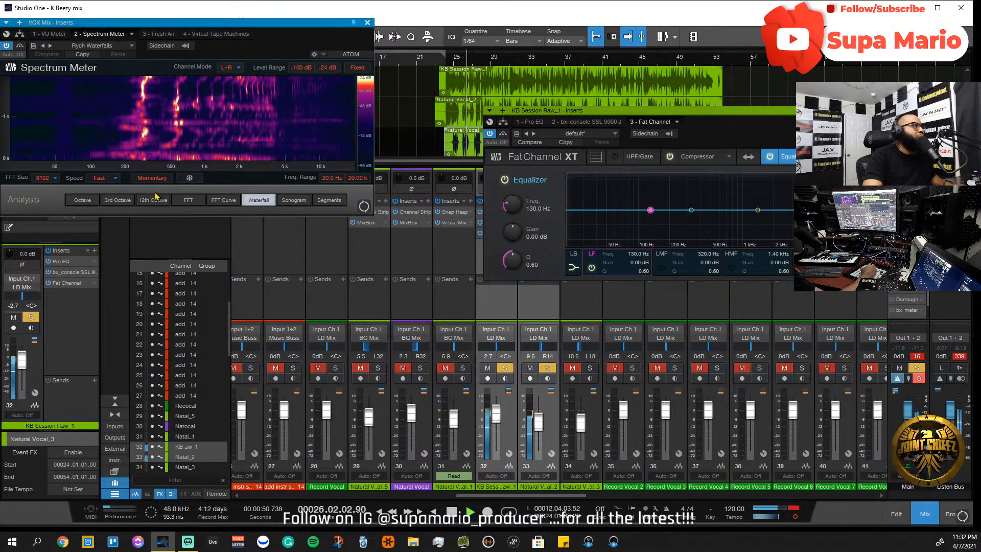
mouse_move(126, 158)
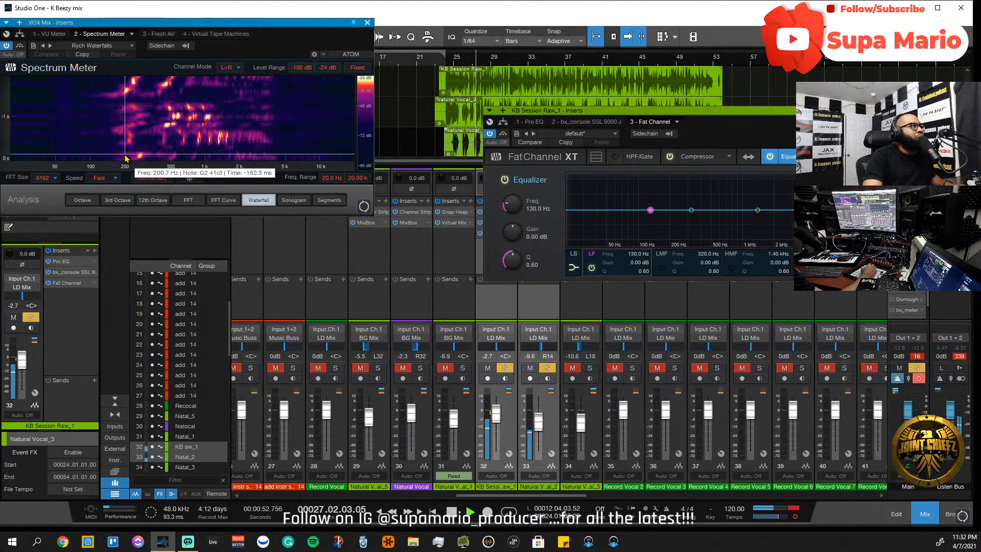
left_click_drag(638, 254, 638, 252)
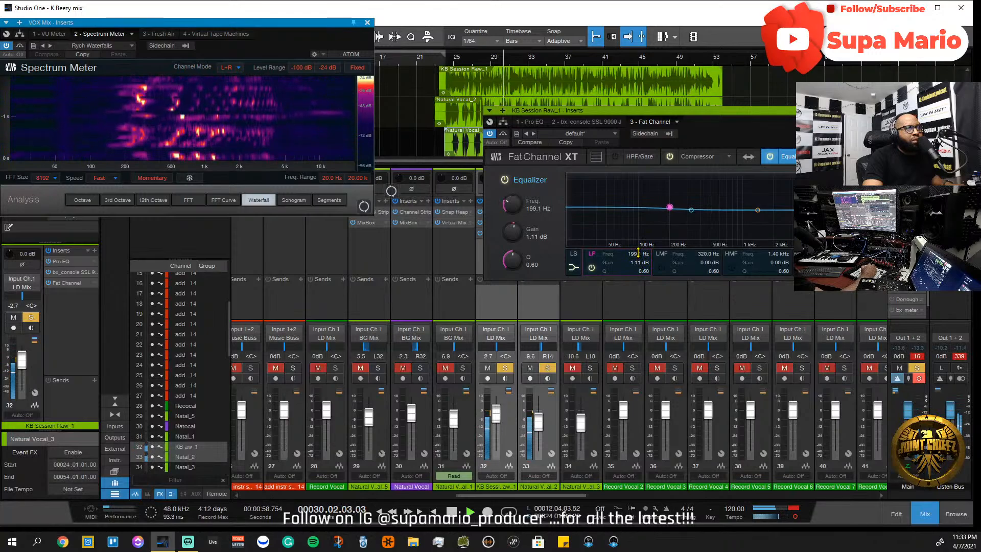
- Raise KB Session Raw_1's LF gain to +2.14 dB, checking it soloed and with Natural Vocal_2 and Natural Vocal_3 temporarily muted, and close Fat Channel
left_click(548, 368)
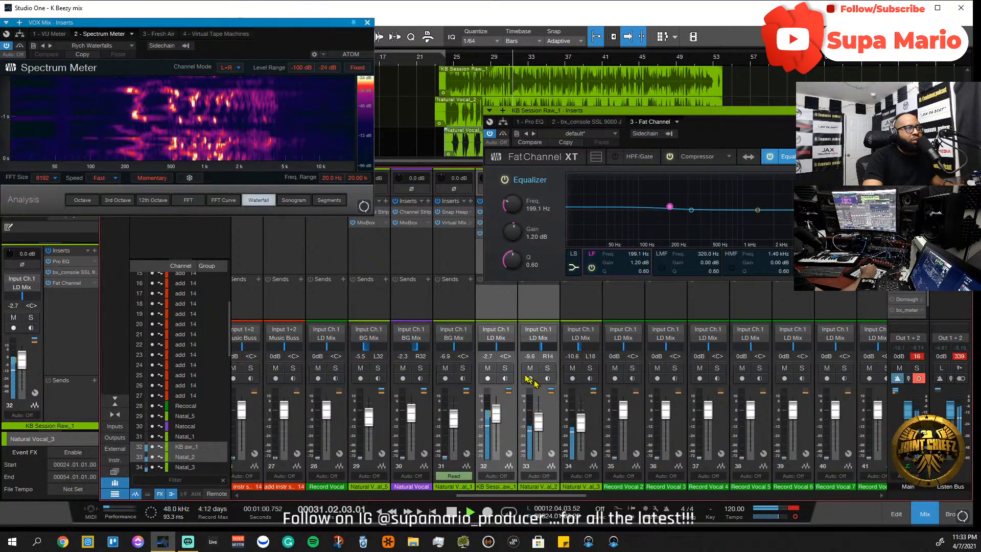
left_click(509, 370)
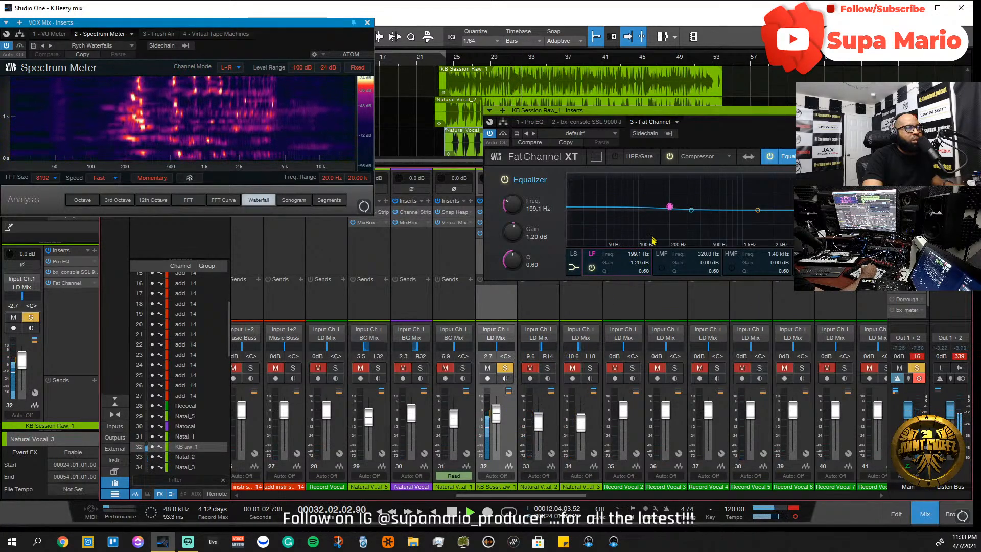
left_click_drag(636, 267, 638, 252)
left_click(507, 368)
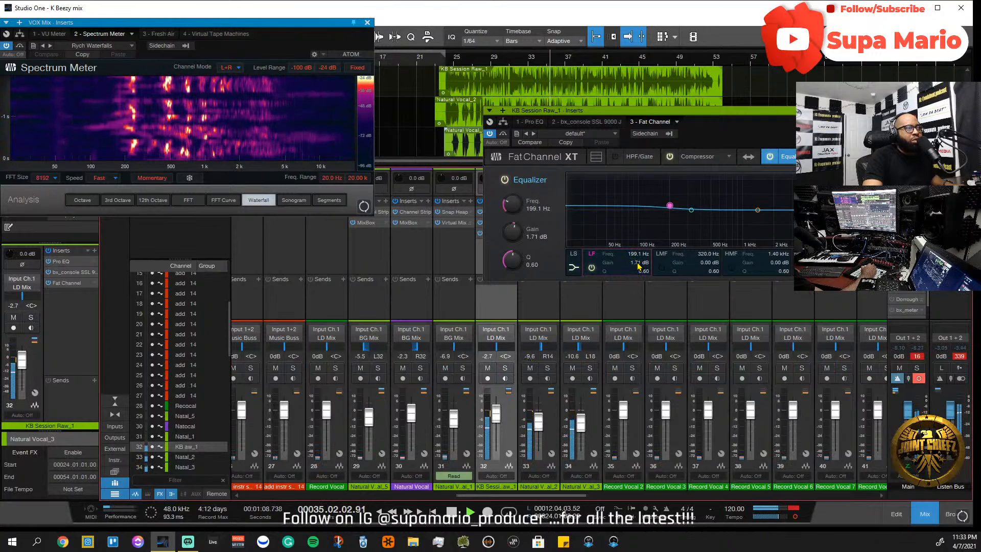
left_click(530, 368)
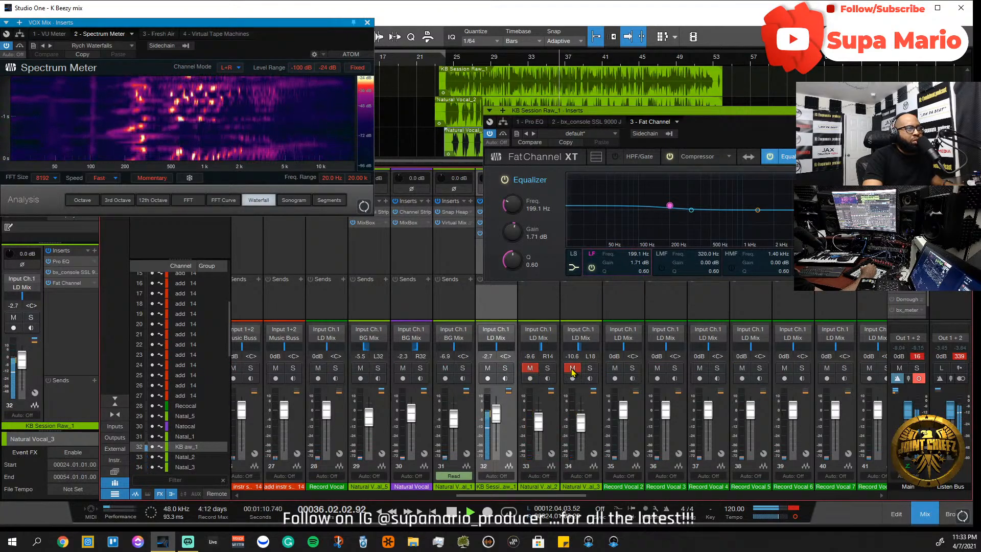
left_click_drag(637, 268, 636, 262)
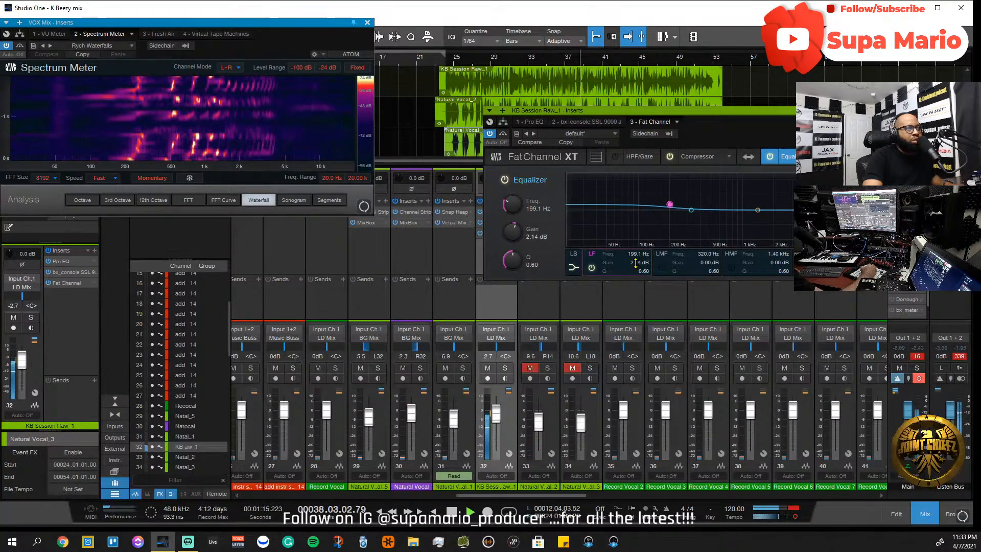
left_click(530, 368)
left_click(573, 368)
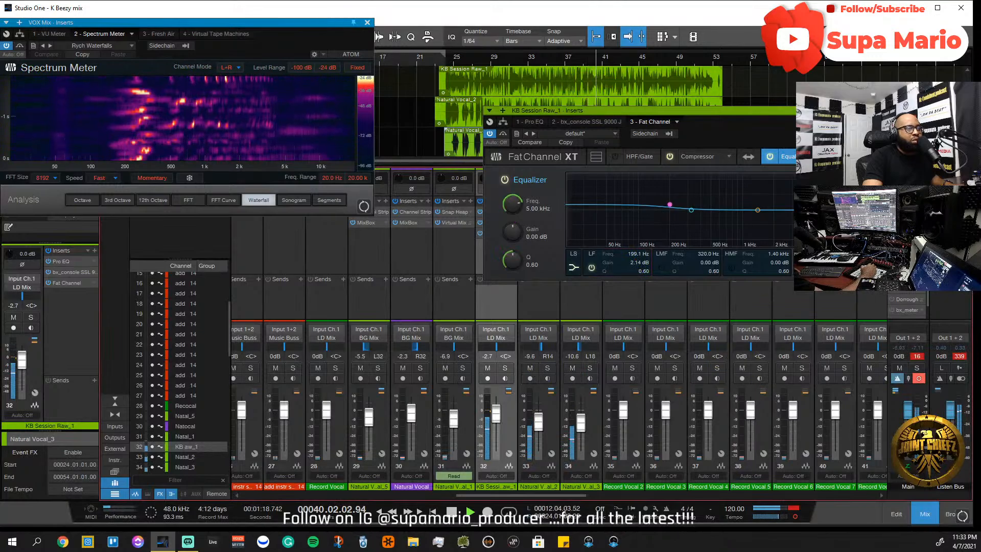
left_click(891, 110)
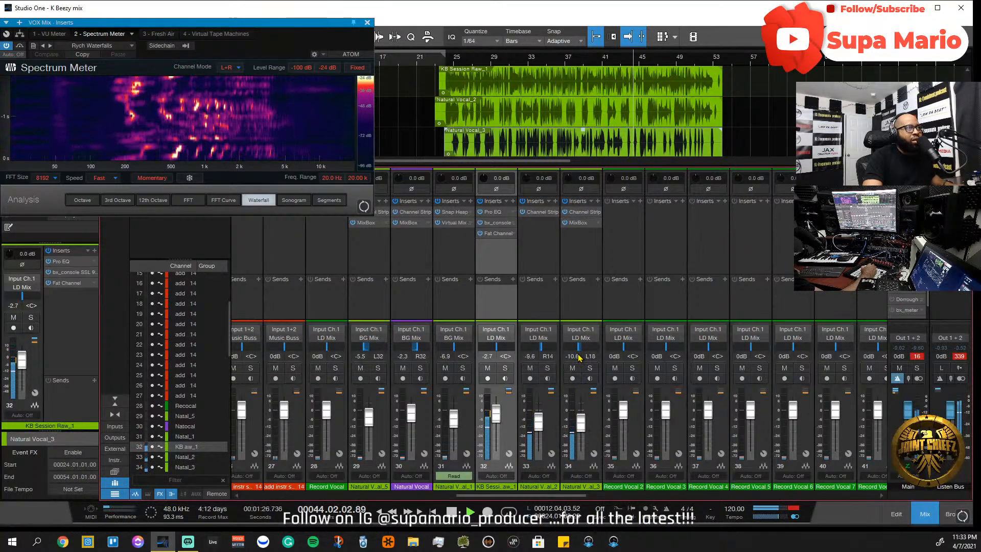
- Center Natural Vocal_3's pan and move the playhead back to bar 21, with the VSX window closed
mouse_move(581, 351)
left_mouse_down()
mouse_move(584, 368)
mouse_move(598, 327)
mouse_move(585, 352)
left_mouse_up()
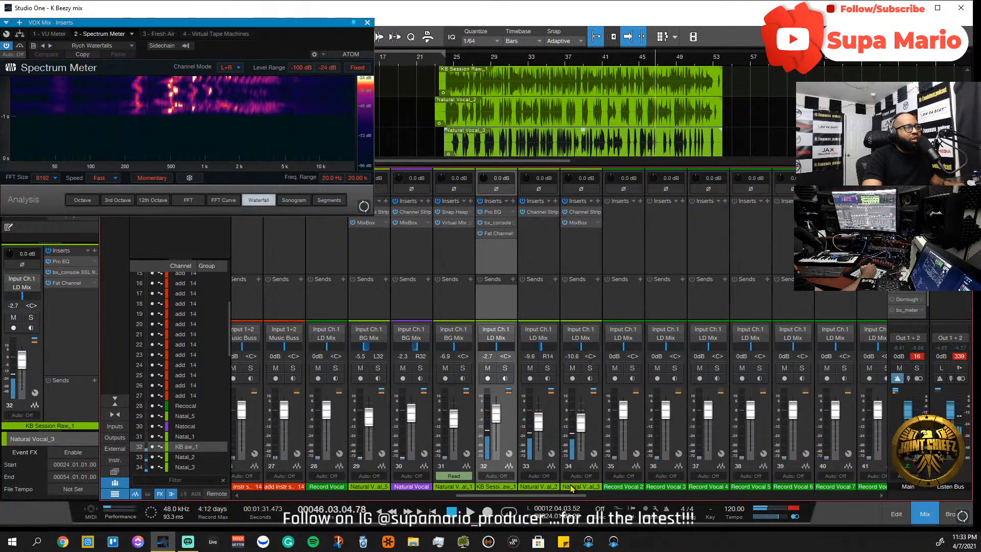
left_click(435, 67)
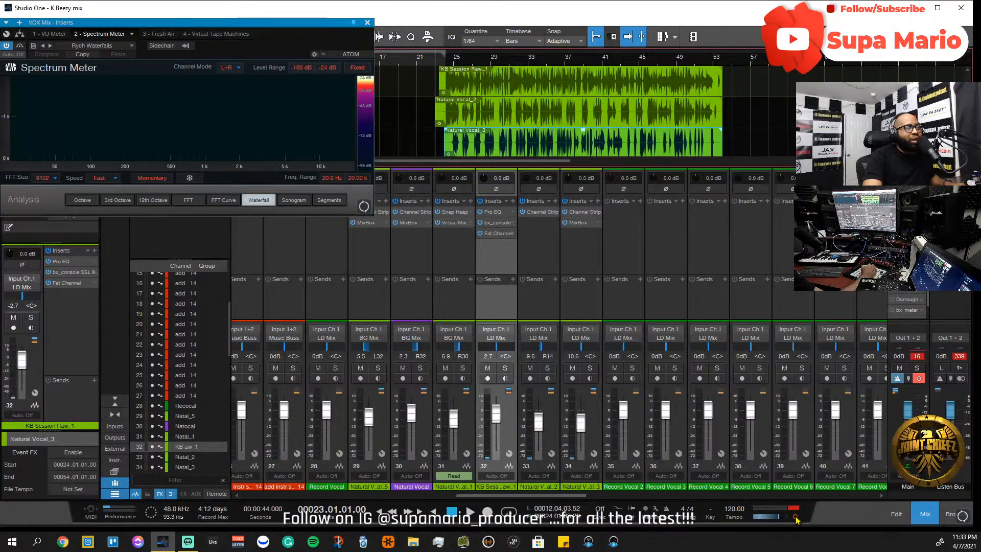
left_click(581, 347)
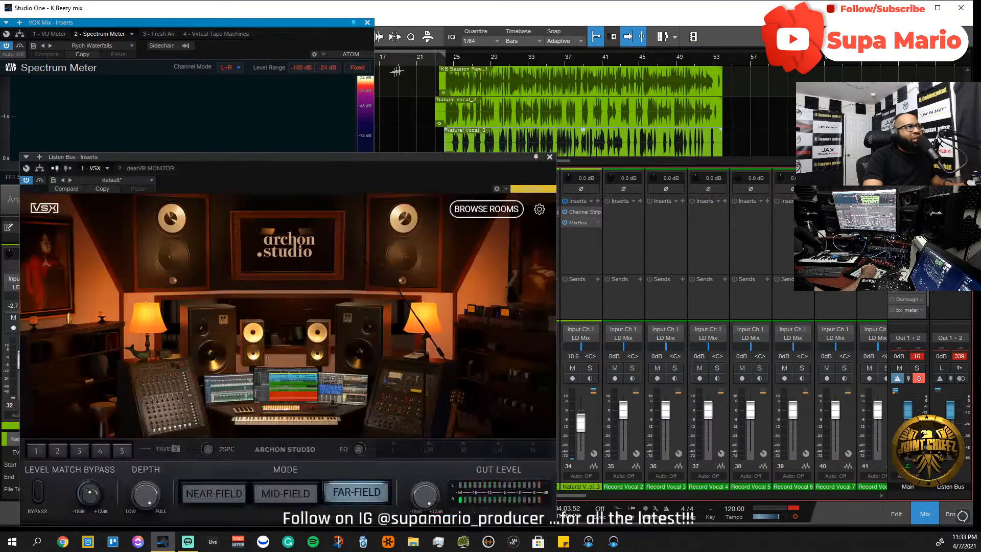
left_click(417, 59)
left_click(550, 158)
left_click(551, 157)
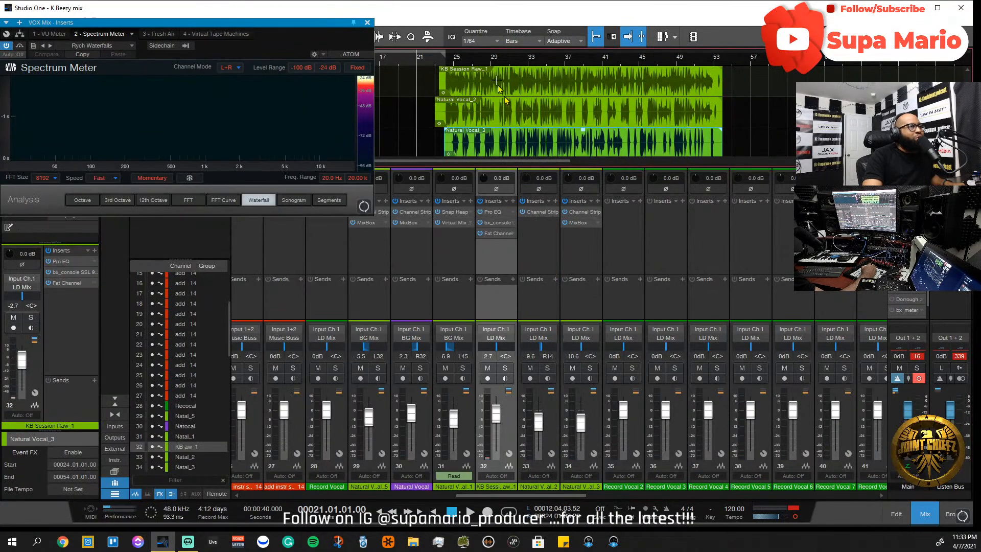
- Set Natural Vocal_3's automation mode to Touch and automate its pan to L17 during playback from bar 21
left_click(581, 476)
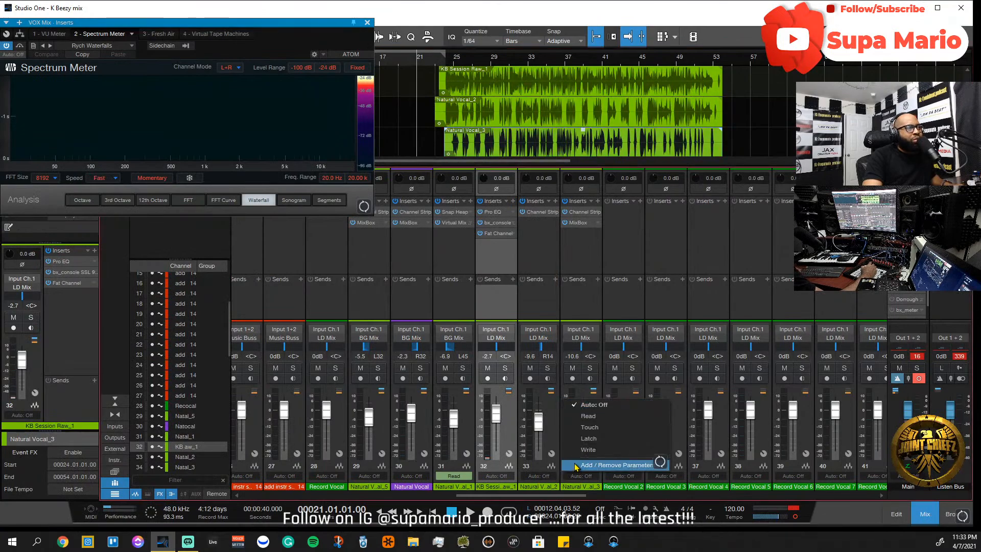
left_click(603, 427)
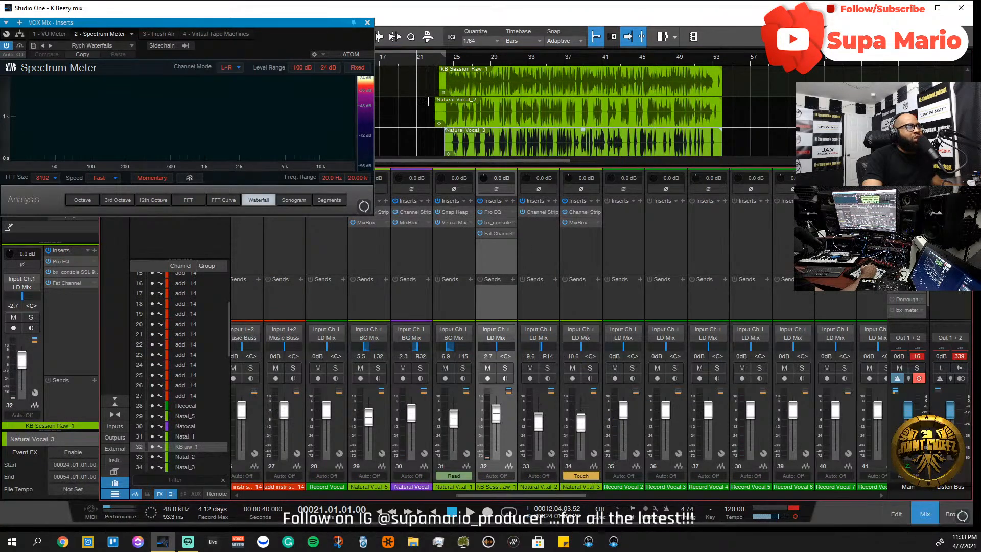
key("space")
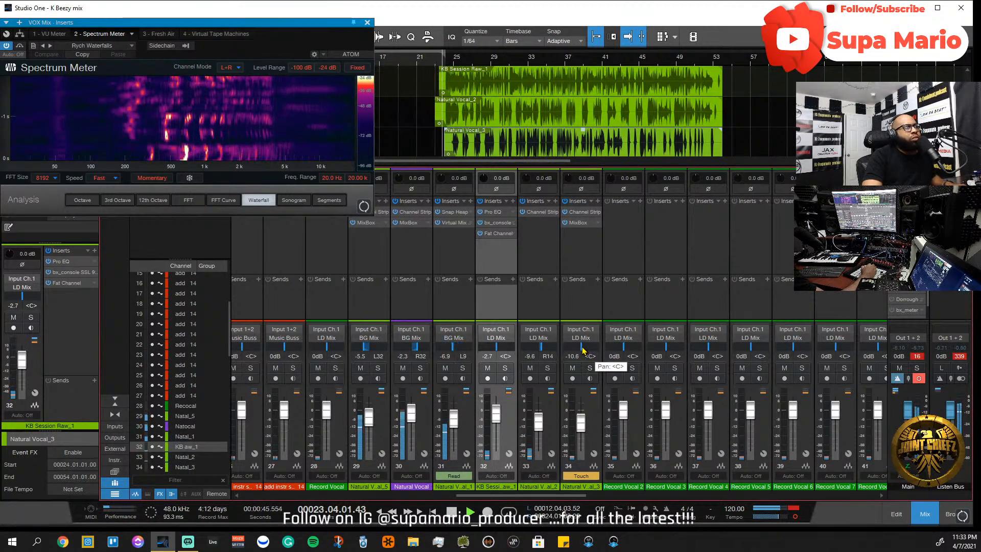
mouse_move(583, 352)
left_mouse_down()
mouse_move(576, 373)
mouse_move(590, 311)
mouse_move(583, 367)
mouse_move(585, 349)
left_mouse_up()
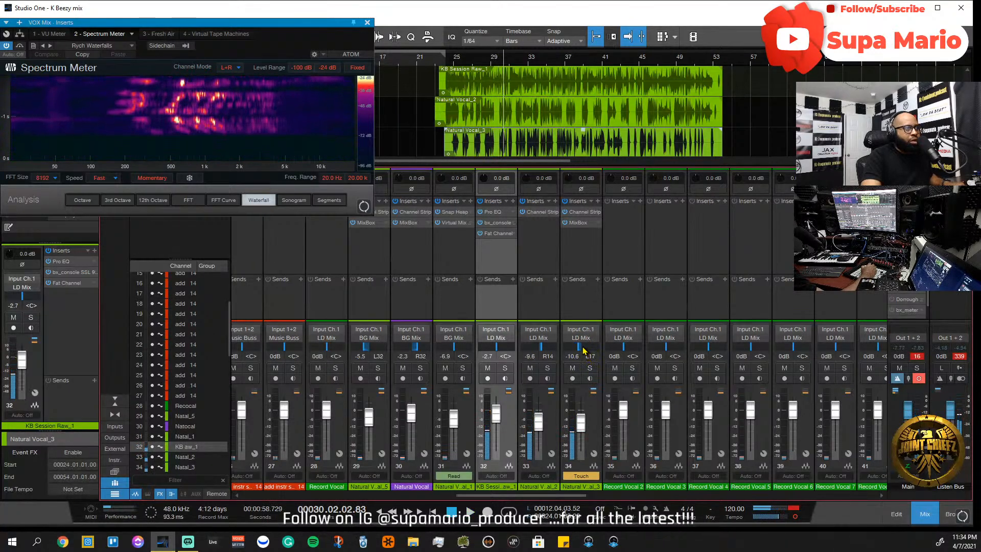
left_click(584, 348, "ctrl")
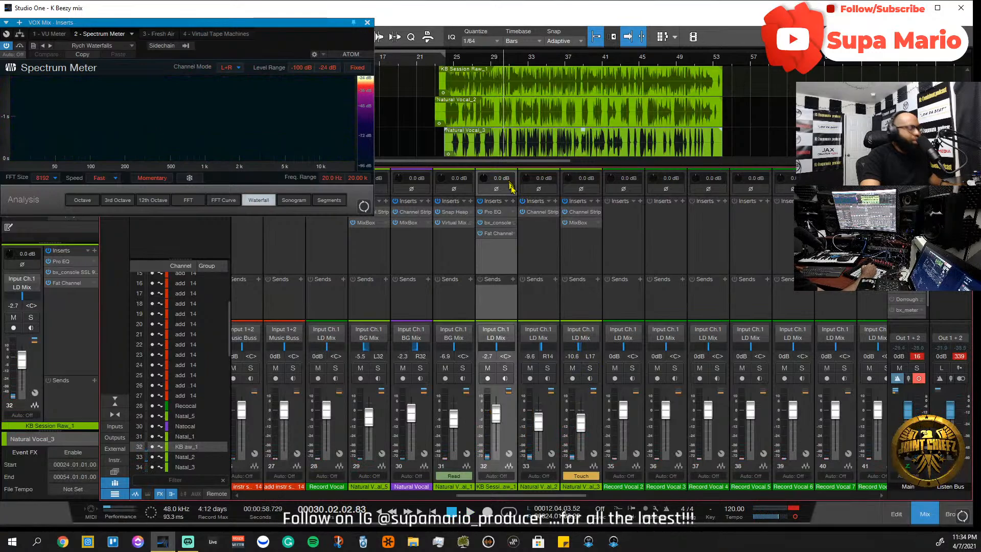
- Automate left and right pan moves on Natural Vocal_3 during playback from bar 23, restarting the pass once
left_click(439, 63)
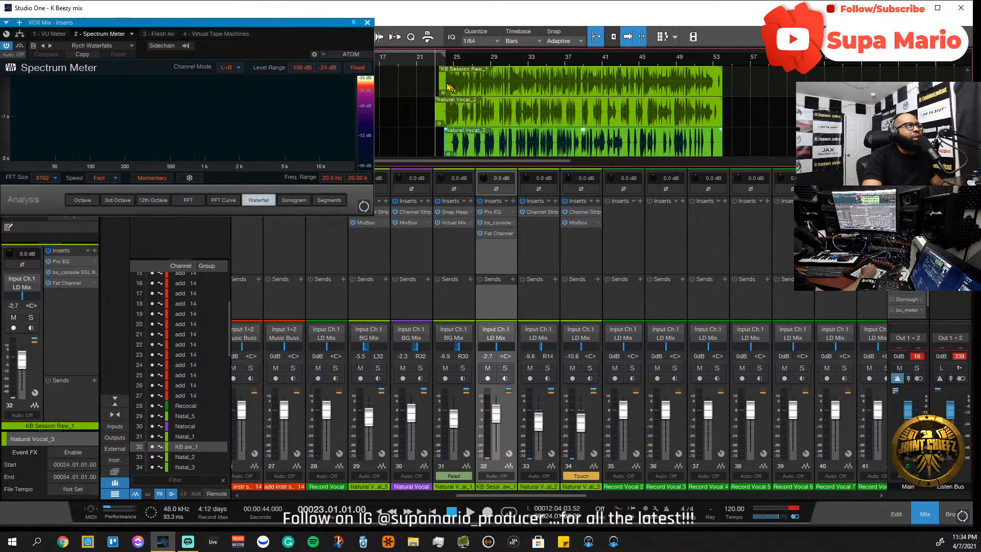
key("space")
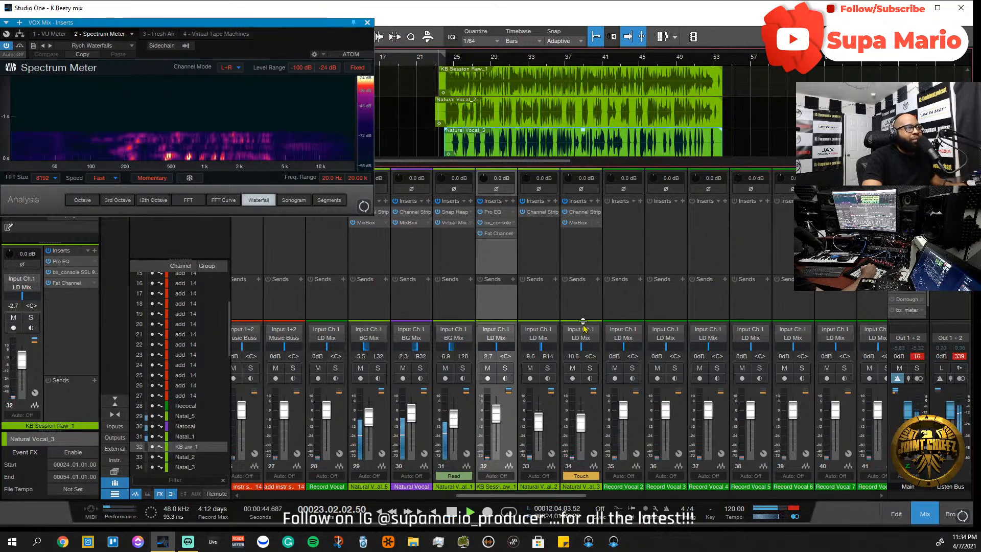
mouse_move(587, 350)
left_mouse_down()
mouse_move(589, 339)
mouse_move(590, 397)
mouse_move(588, 380)
left_mouse_up()
left_click(590, 403)
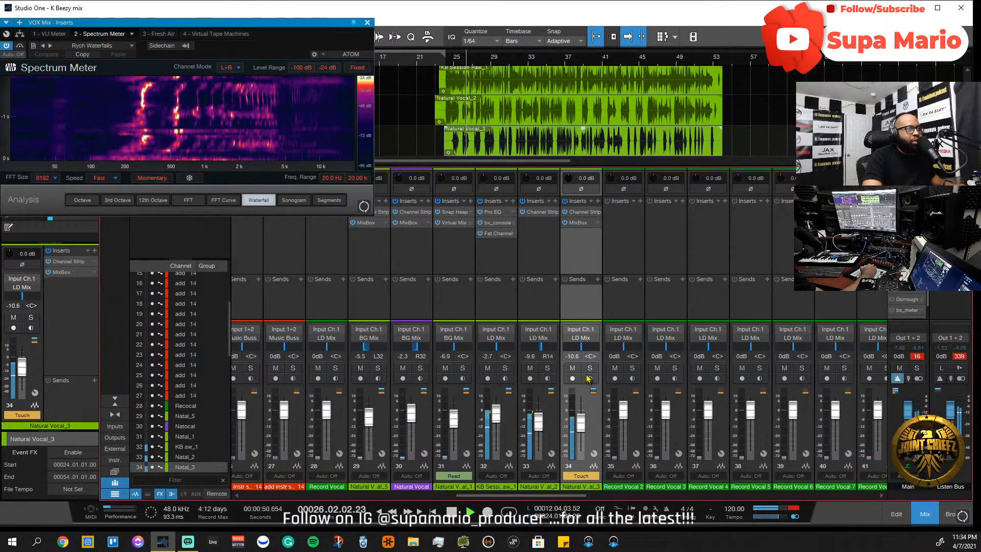
key("space")
left_click(435, 60)
key("space")
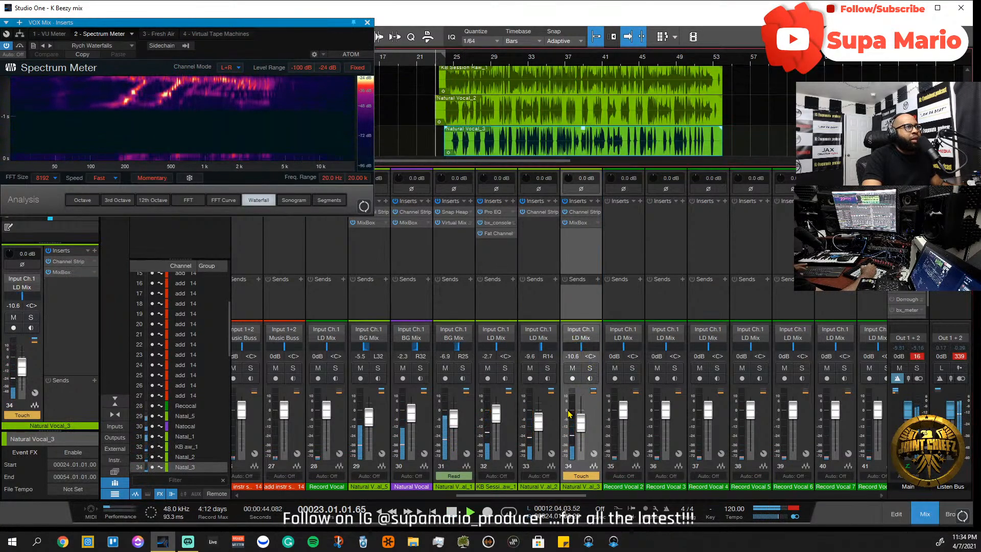
left_click_drag(587, 353, 608, 353)
- Continue writing alternating left and right pan moves on Natural Vocal_3 during playback from bar 31 to the end of its clip
left_click(513, 60)
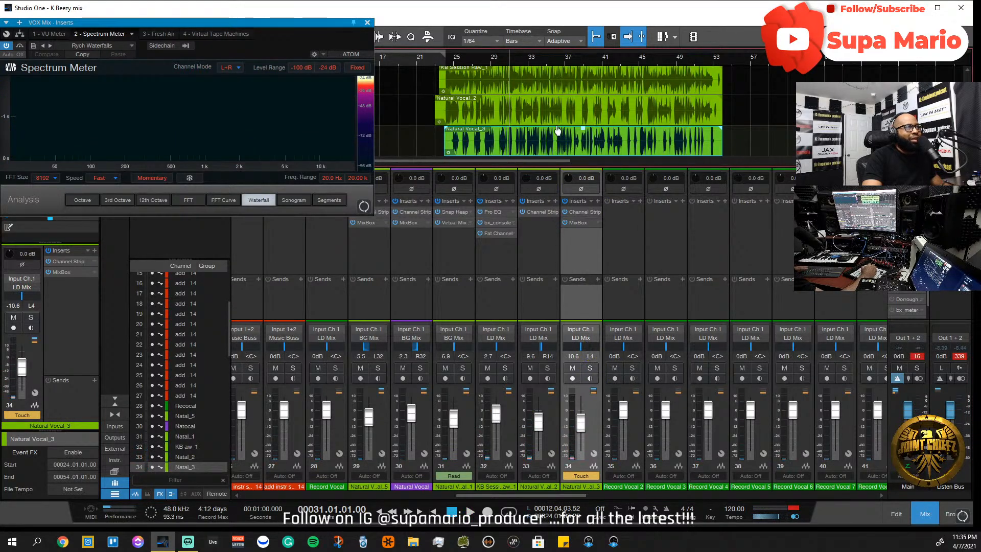
scroll(545, 54, "up", 3)
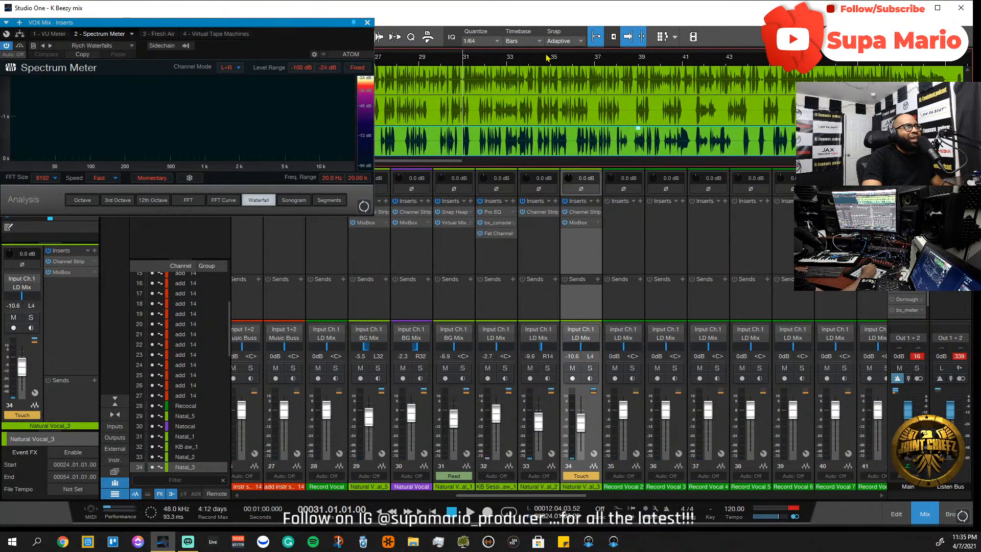
scroll(546, 57, "down", 2)
key("space")
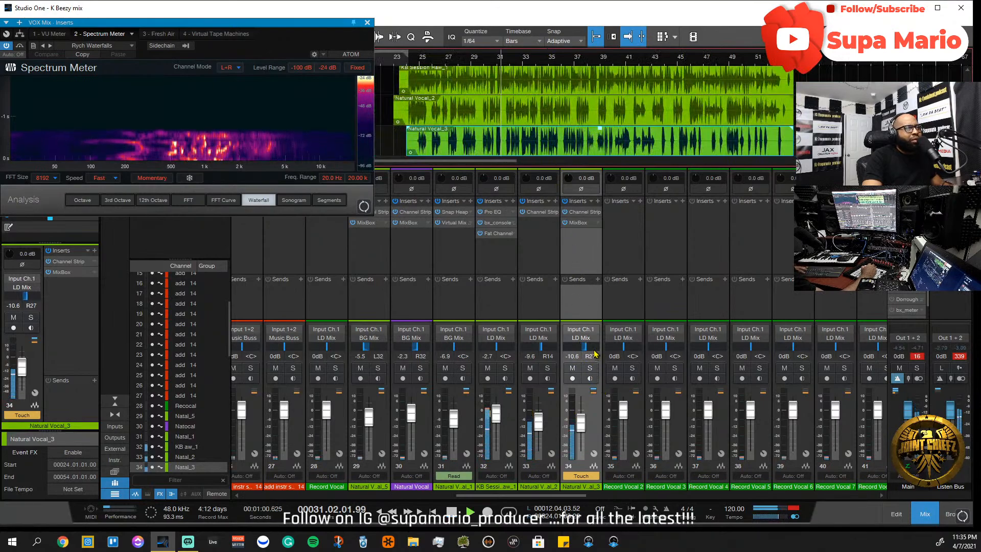
mouse_move(589, 354)
left_mouse_down()
mouse_move(582, 398)
mouse_move(592, 336)
mouse_move(594, 396)
mouse_move(595, 336)
mouse_move(597, 398)
mouse_move(597, 341)
left_mouse_up()
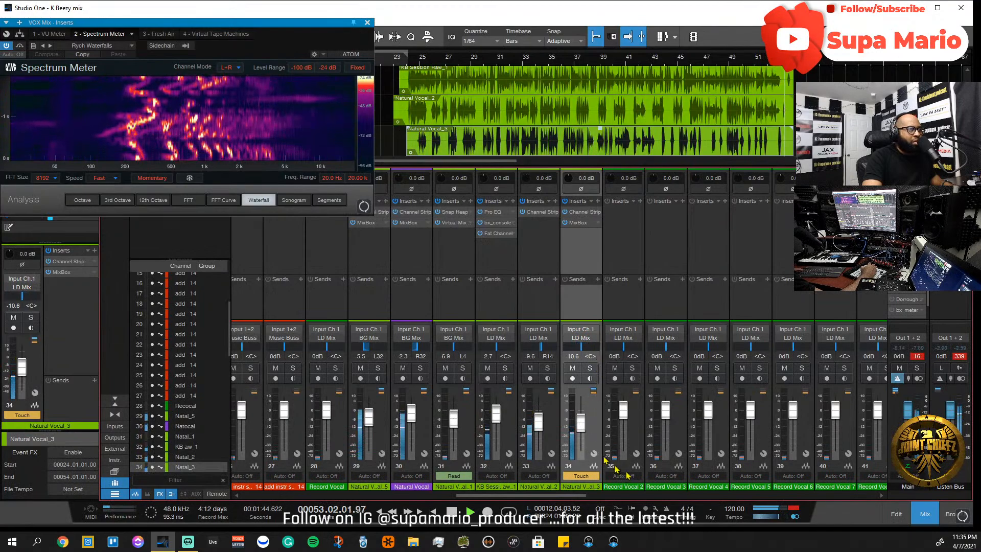
- Write further left and right pan moves on Natural Vocal_3 during playback from beat 2 of bar 40
left_click(619, 59)
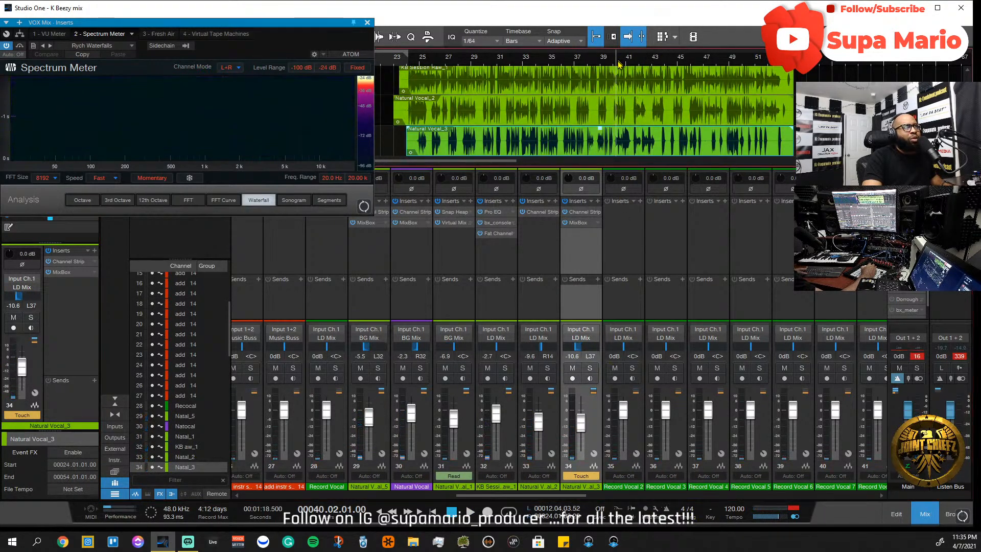
key("space")
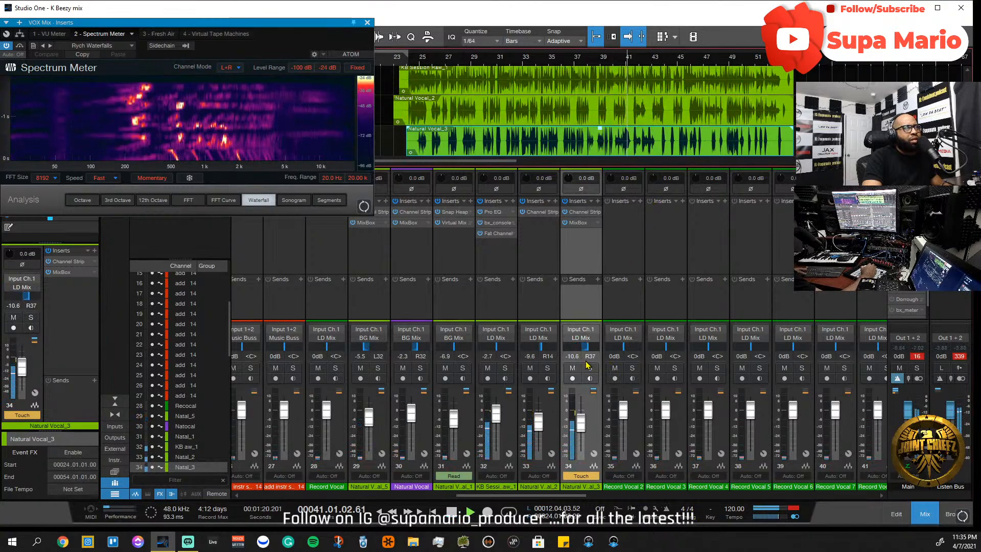
left_click_drag(590, 352, 597, 389)
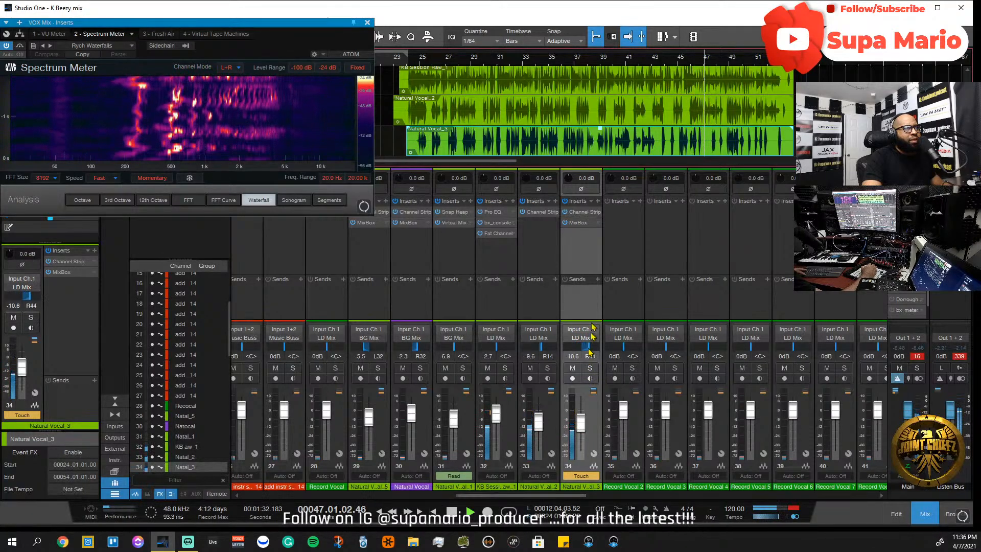
- Rewrite Natural Vocal_3's pan moves around bars 45 to 47 and set its automation mode to Read
left_click(681, 57)
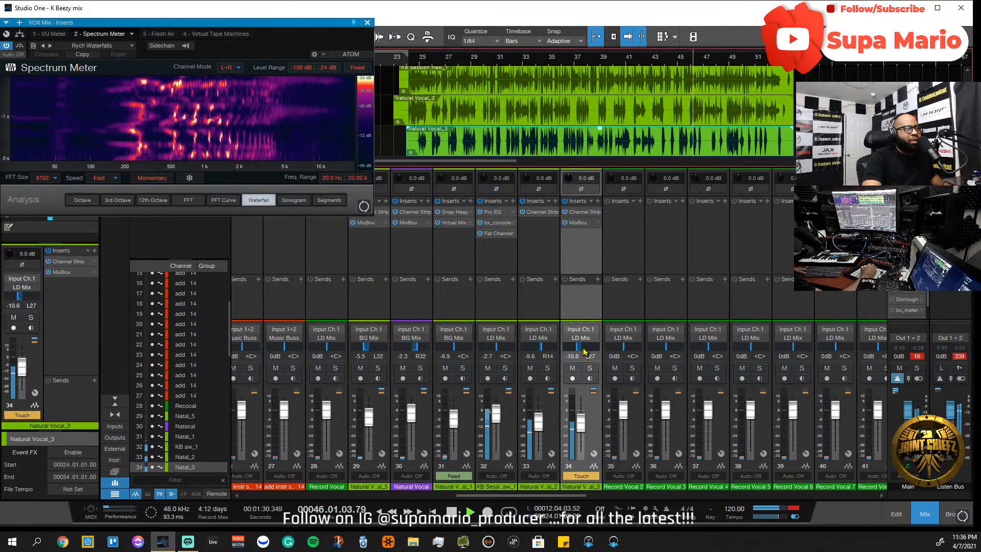
left_click_drag(585, 352, 587, 326)
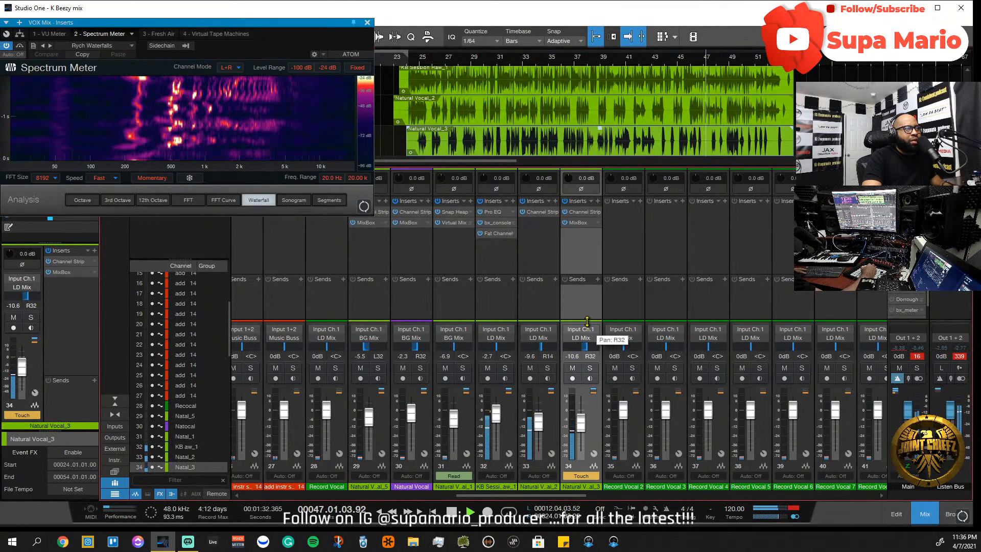
left_click(683, 57)
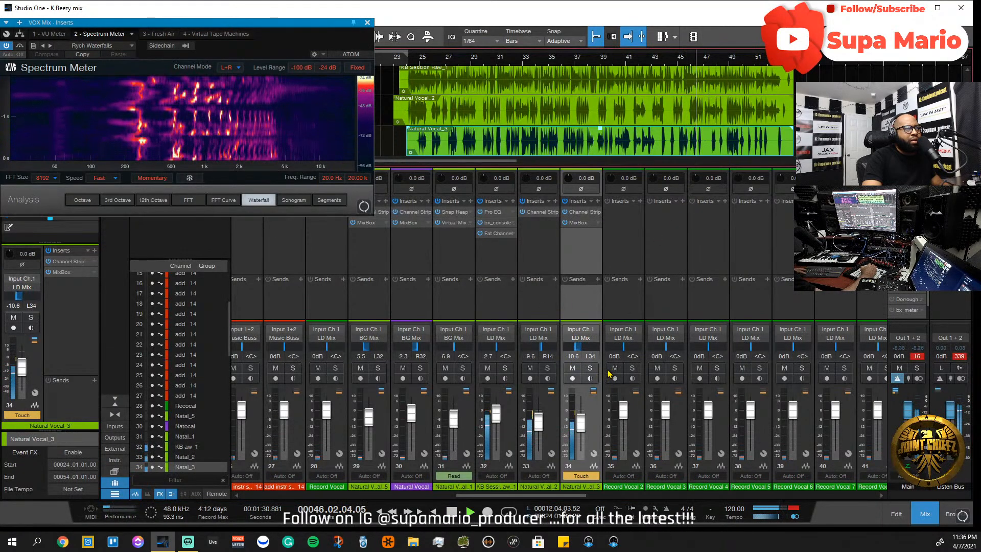
left_click(589, 477)
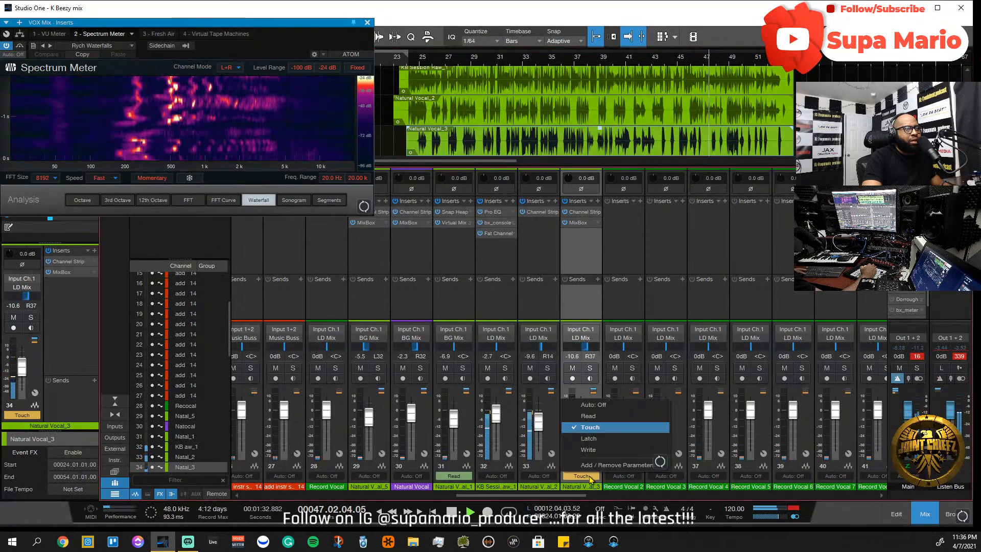
left_click(596, 416)
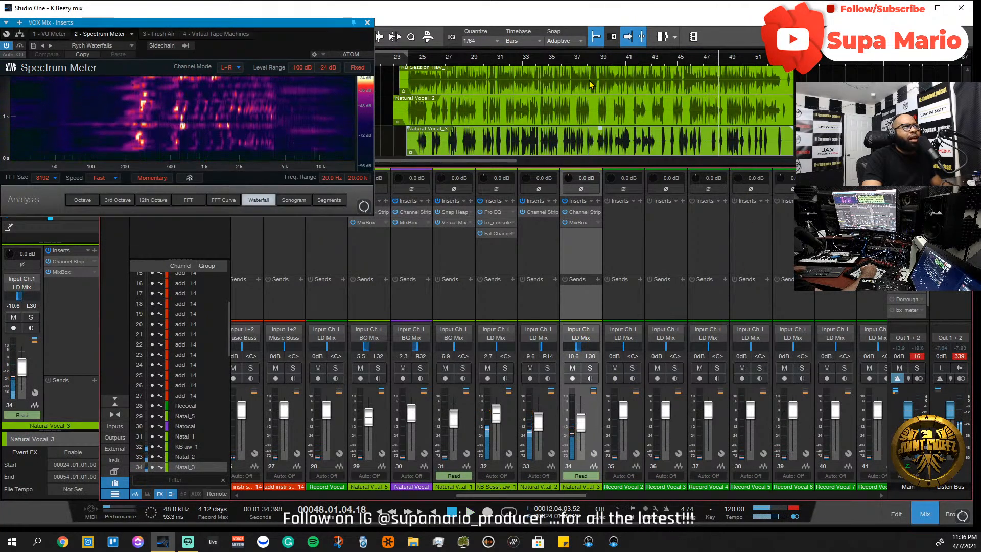
- While playing from bar 24, set Natural Vocal_3's level to -11.7 dB and its MixBox Env Filter wet mix to 75%
left_click(419, 58)
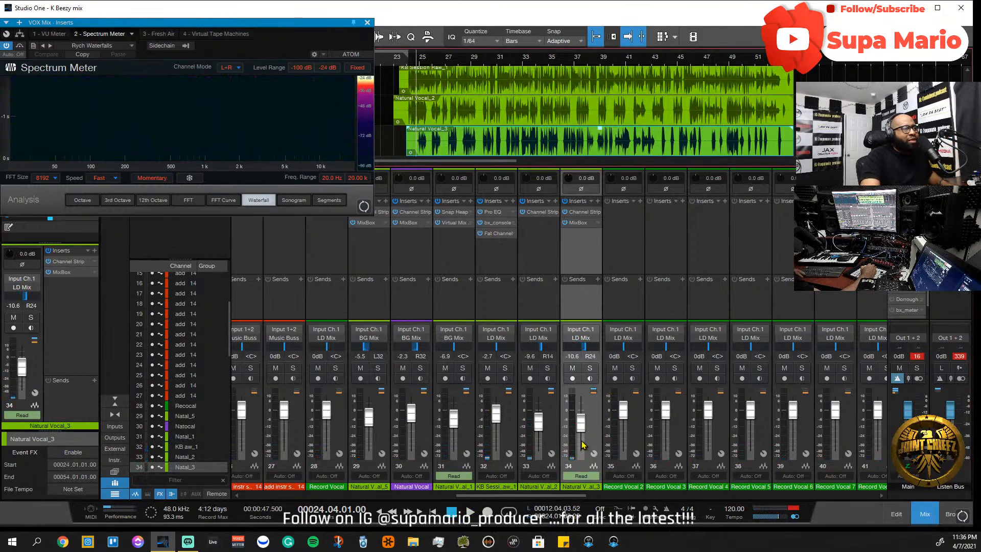
key("space")
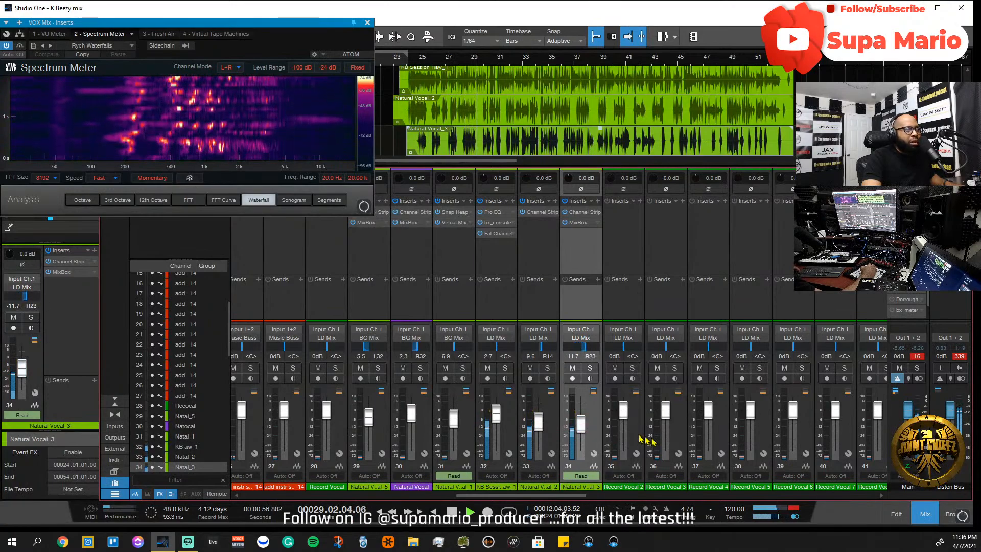
left_click(576, 223)
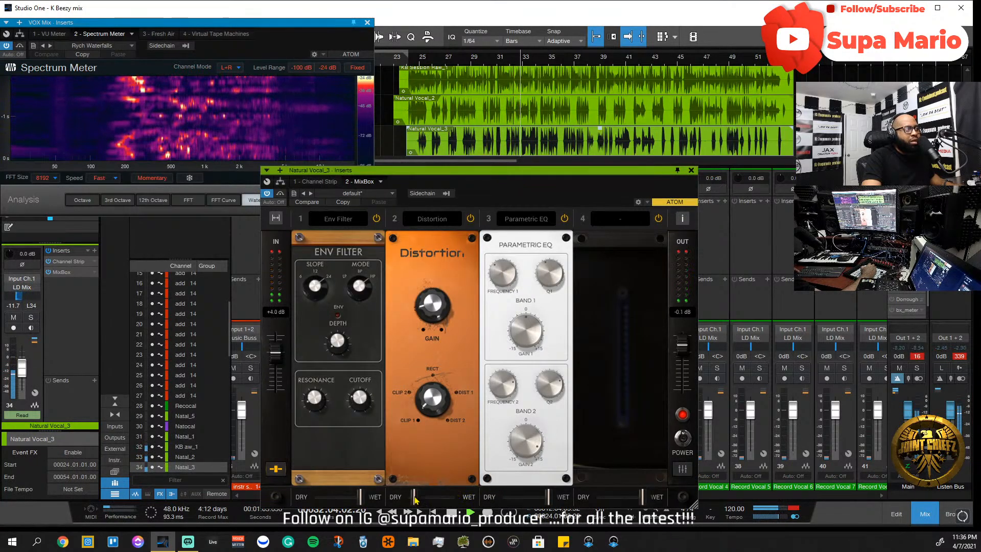
mouse_move(350, 500)
left_mouse_down()
mouse_move(310, 501)
mouse_move(346, 501)
left_mouse_up()
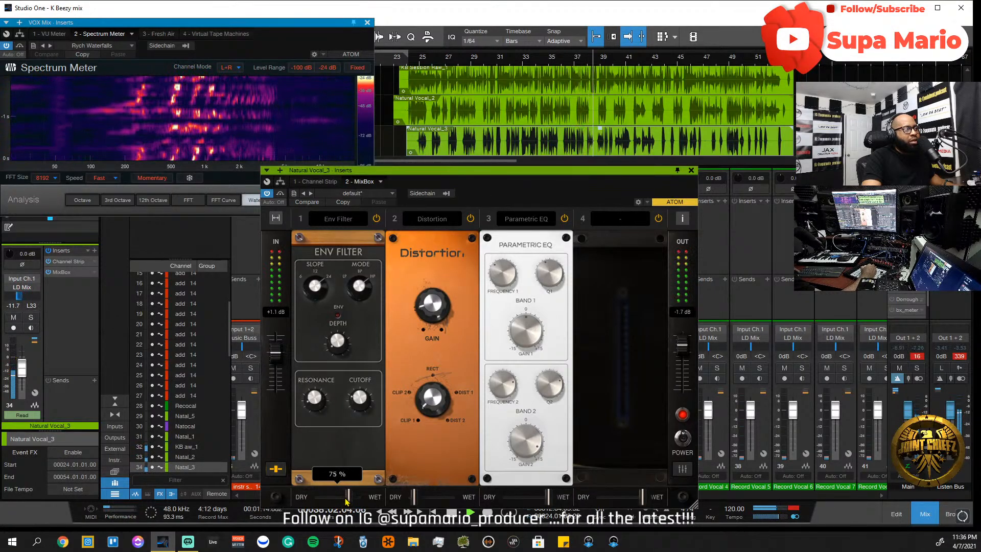
left_click(692, 171)
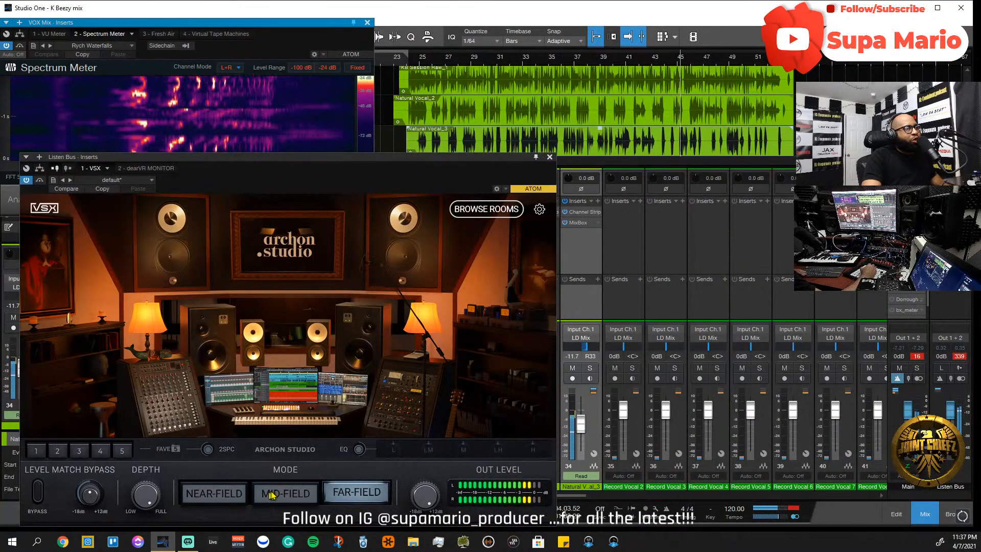
- Audition the mix in VSX's Mid-Field and Near-Field modes, leave Near-Field active, and close VSX
left_click(277, 492)
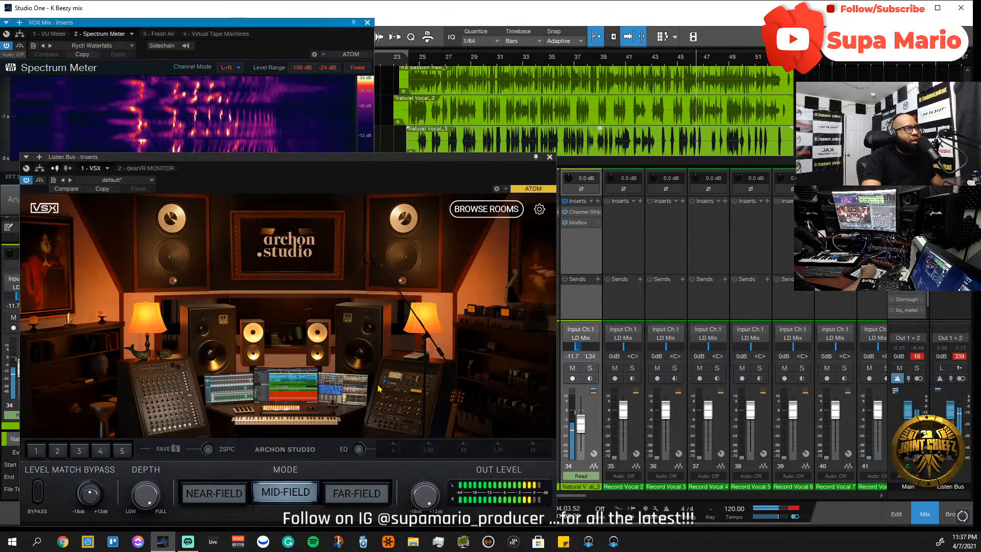
left_click(242, 497)
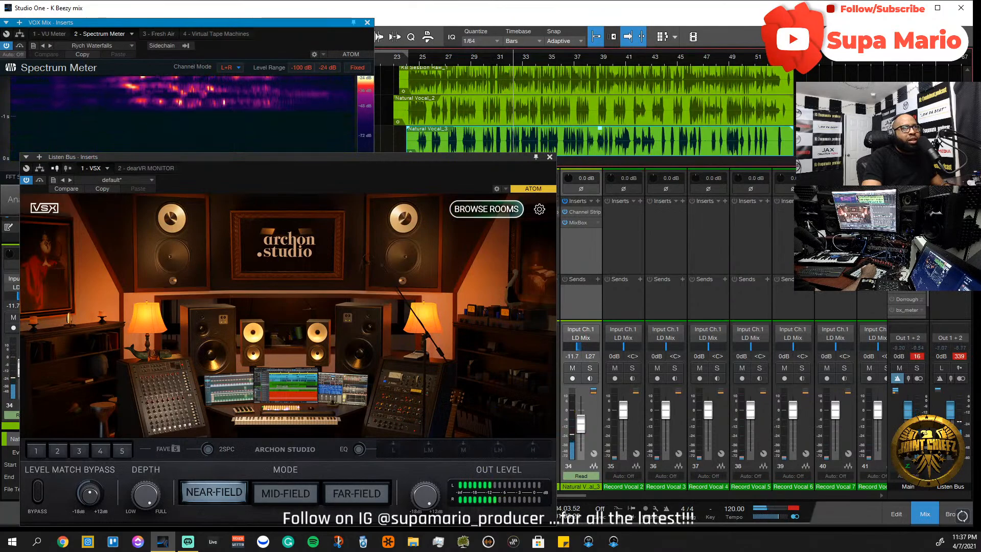
left_click(715, 224)
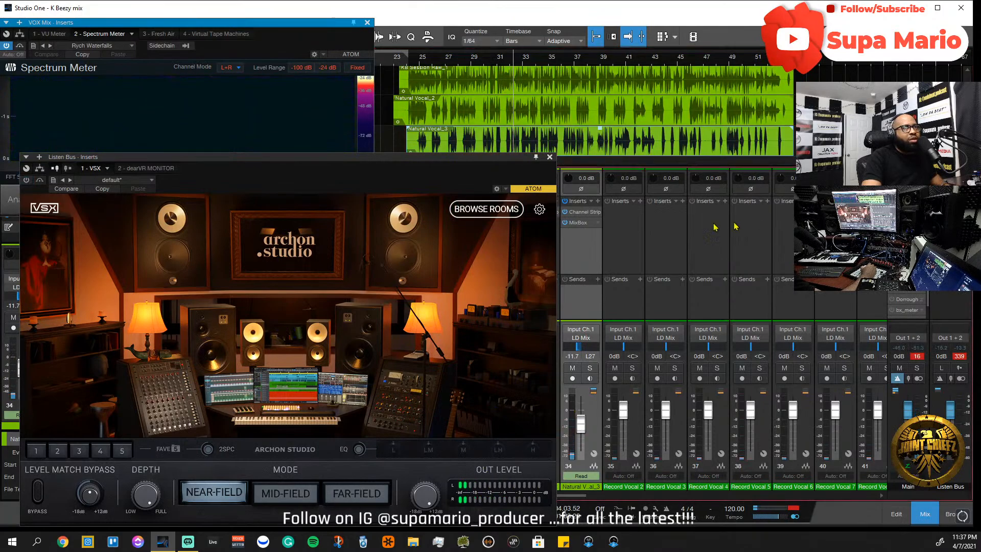
left_click(550, 157)
- Play the vocals from bar 24 while reviewing the effects and bus channels in the mixer and the arrangement's vocal clips
left_click(412, 62)
key("space")
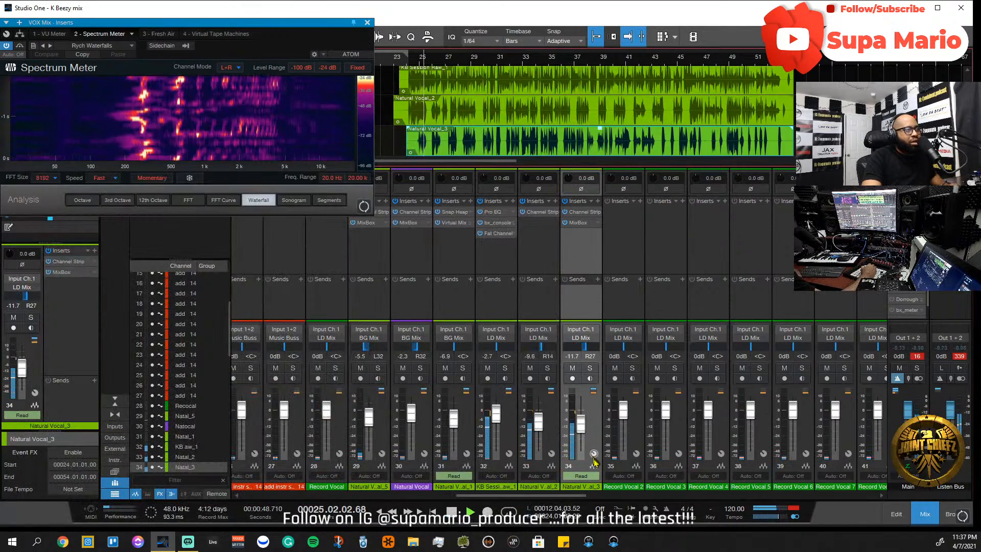
left_click_drag(540, 496, 826, 499)
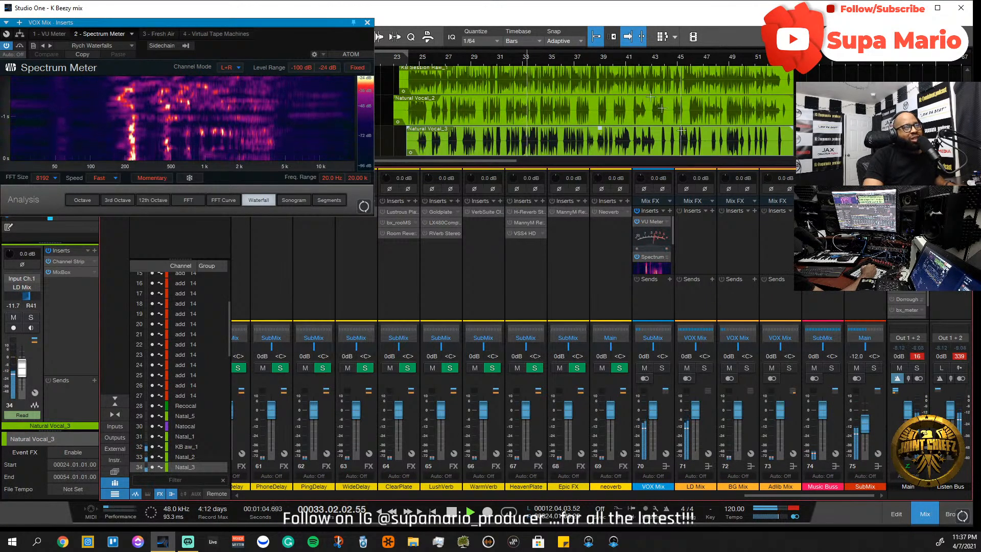
scroll(663, 61, "down", 3)
scroll(619, 121, "up", 2)
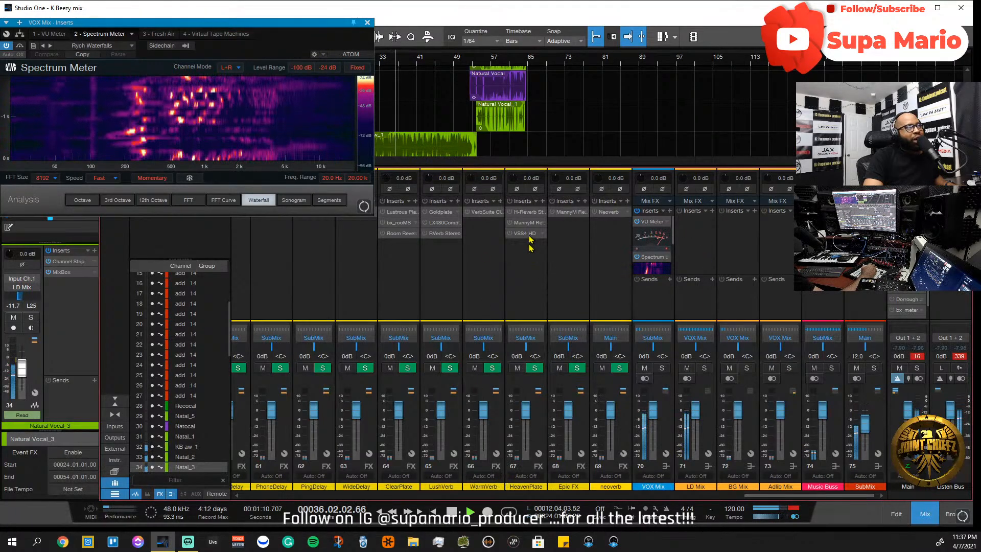
scroll(537, 60, "up", 2)
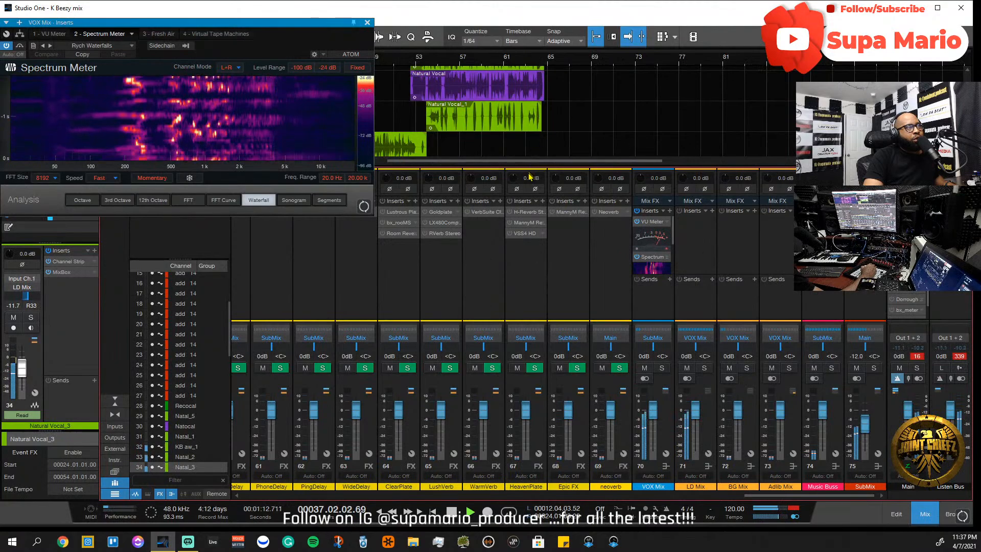
left_click_drag(531, 161, 396, 160)
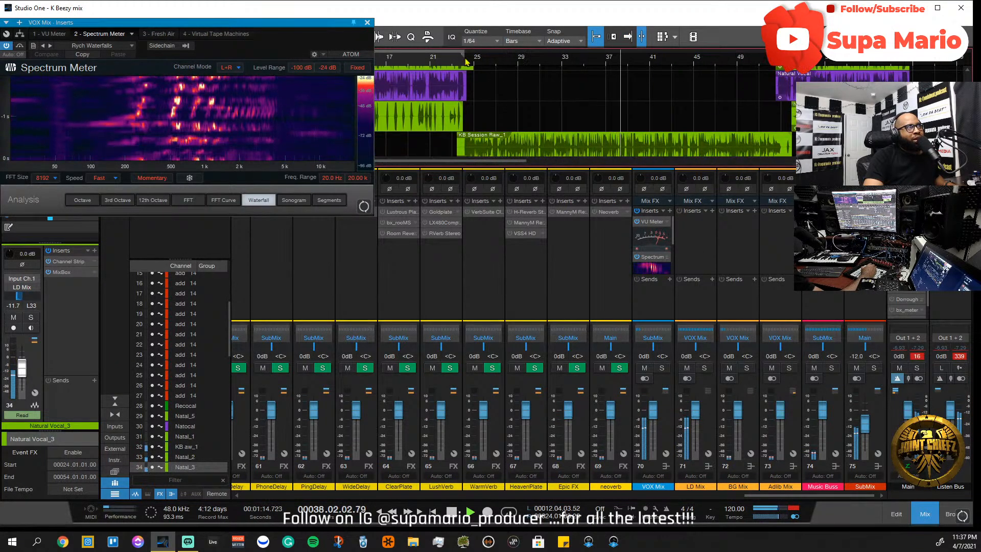
scroll(466, 62, "down", 2)
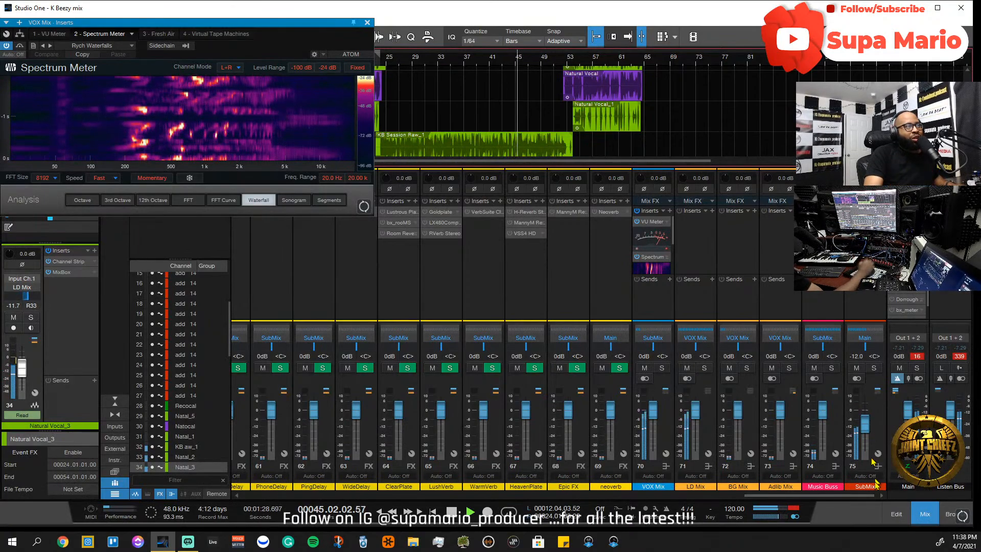
- Move the Spectrum Meter window off the arrangement tracks and set SubMix's level to -11.5 dB during playback from bar 7
key("space")
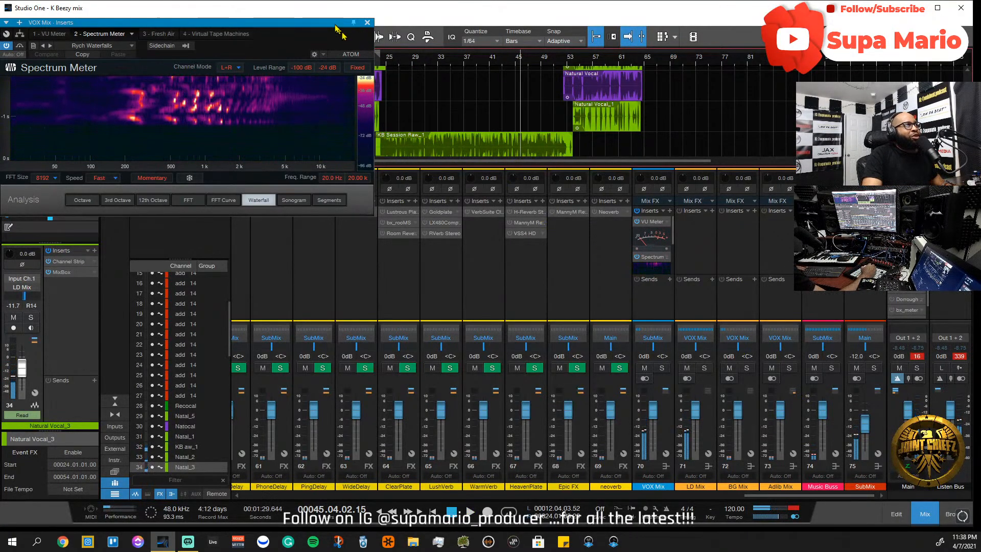
left_click_drag(336, 26, 325, 163)
left_click(272, 63)
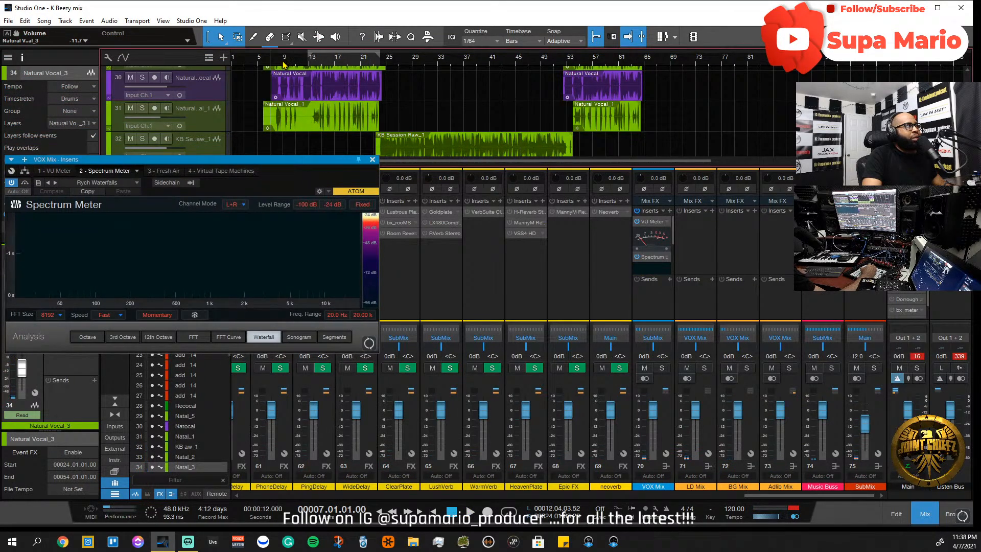
key("space")
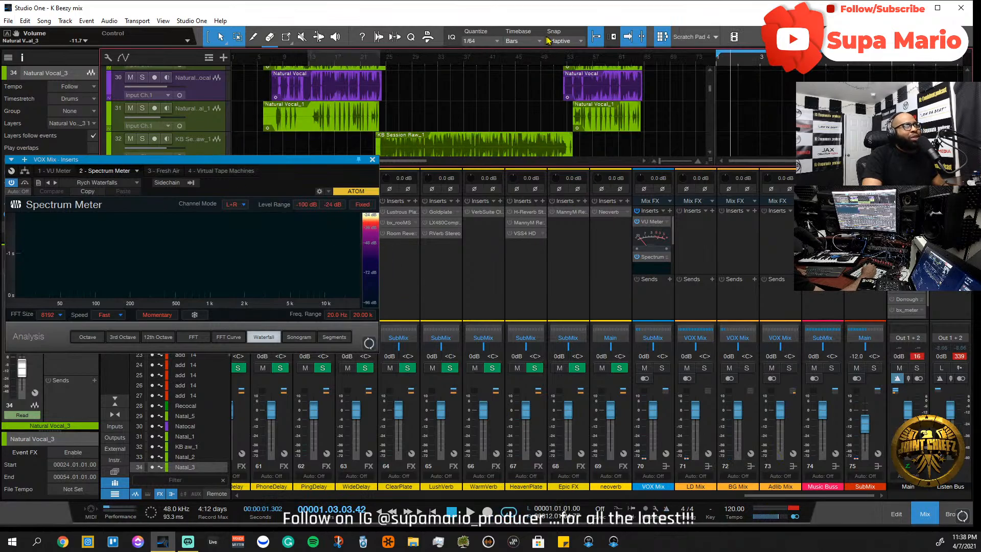
left_click(662, 39)
key("space")
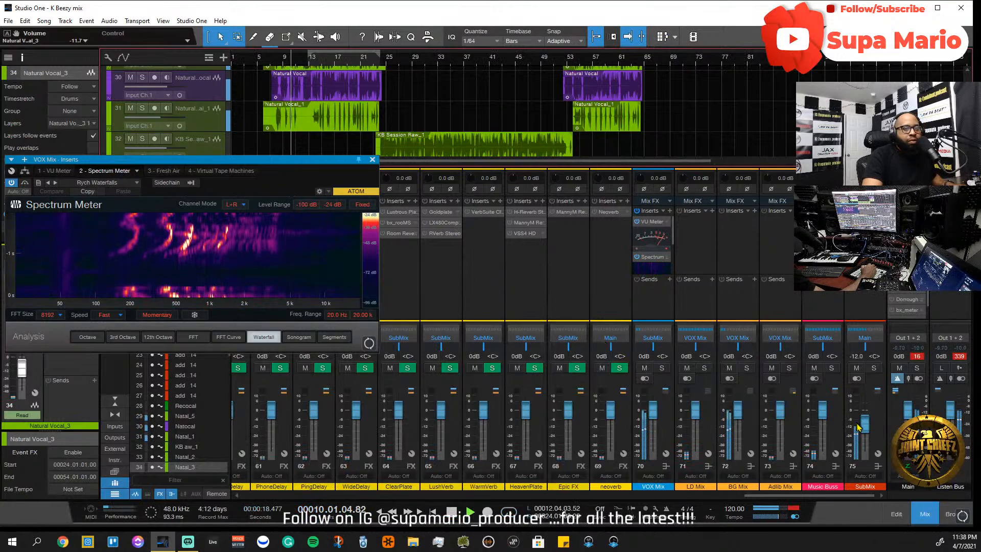
left_click_drag(866, 420, 866, 419)
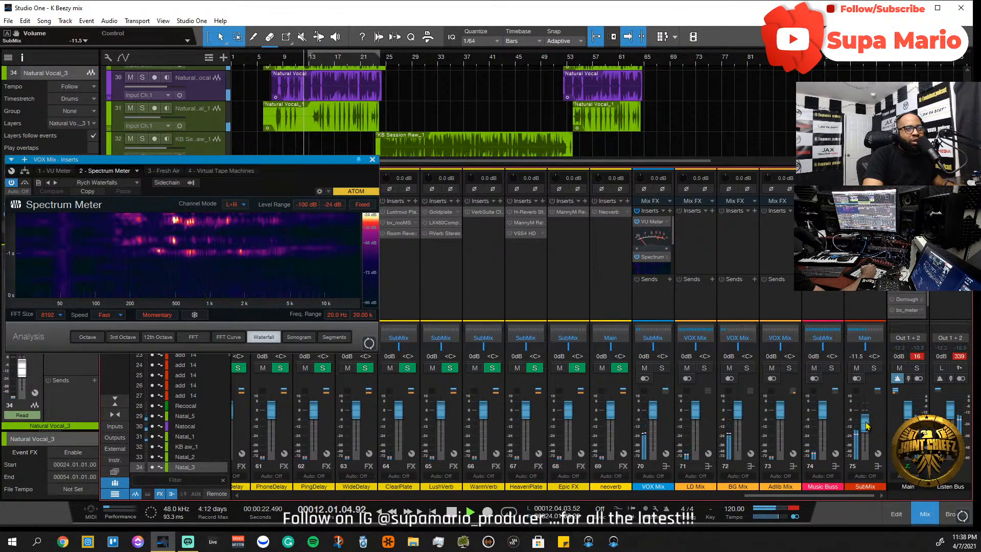
- Set SubMix's level to -12.0 dB, open Main's bx_meter over the arrangement tracks, and enable it during playback
left_click_drag(866, 429, 866, 427)
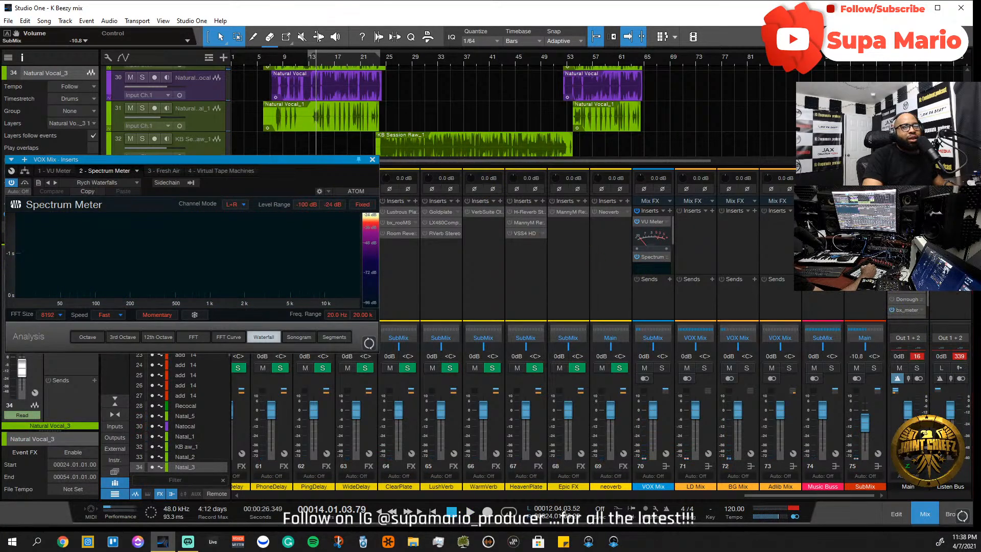
left_click_drag(980, 67, 158, 59)
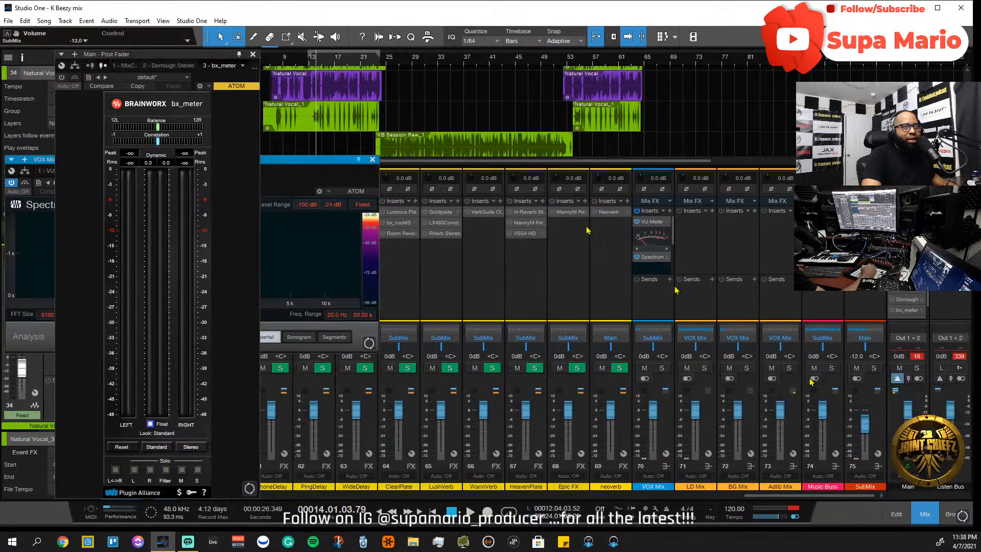
key("space")
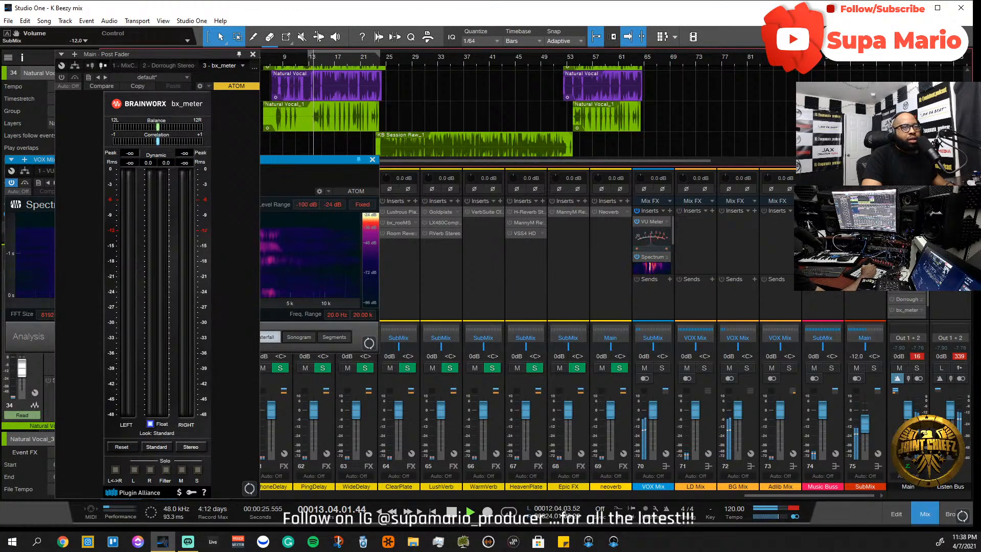
left_click(891, 311)
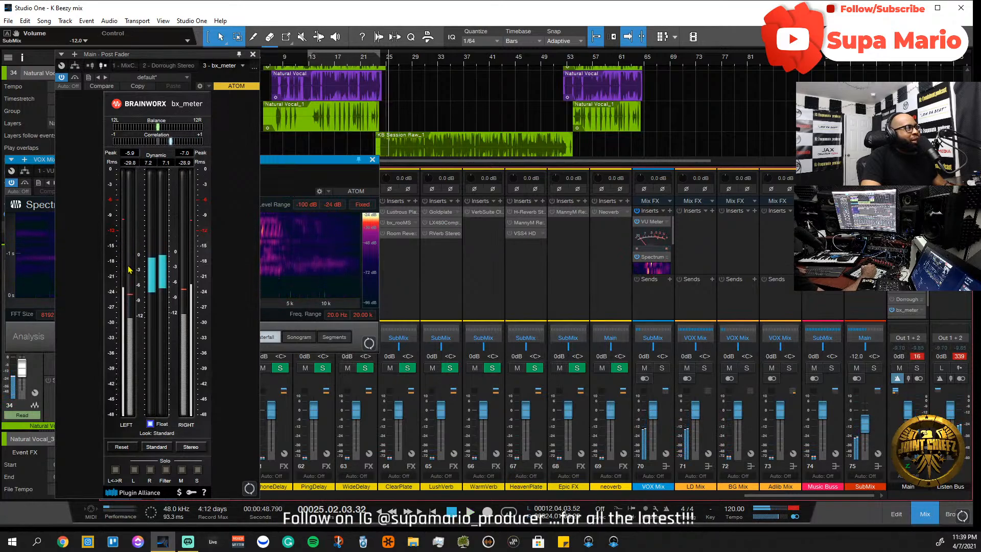
- Audition the mix from bar 24 and from about bar 12 with bx_meter open, and set SubMix's level to -5.7 dB
key("space")
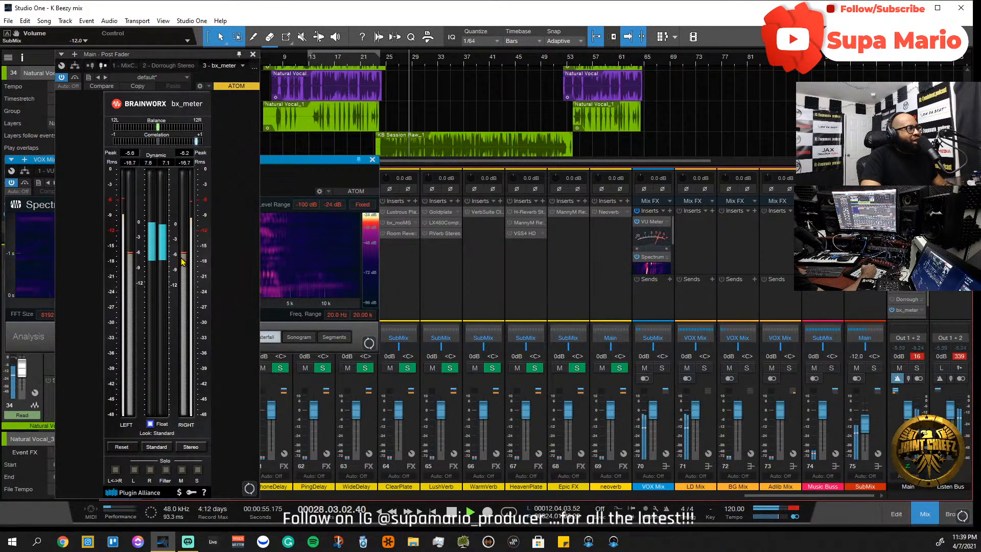
key("space")
left_click(378, 62)
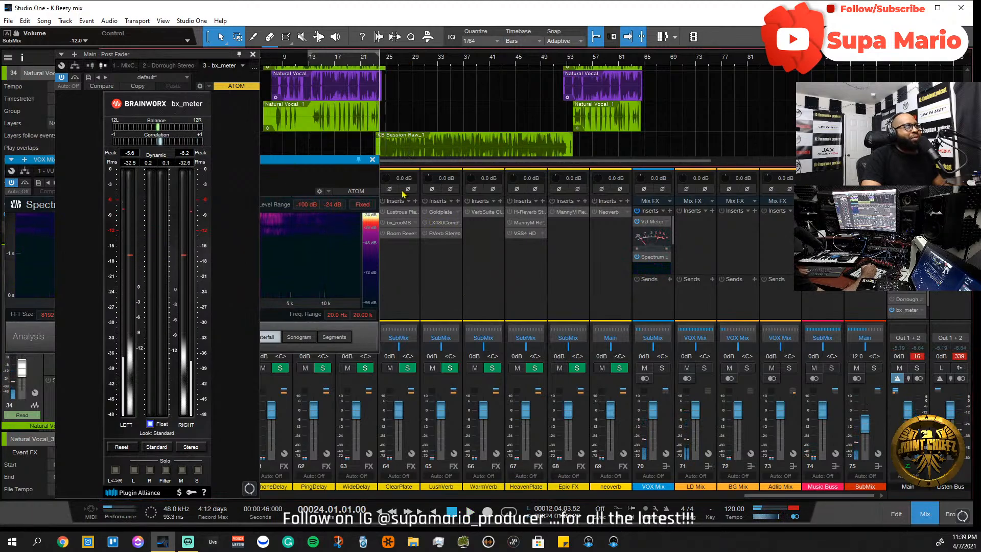
key("space")
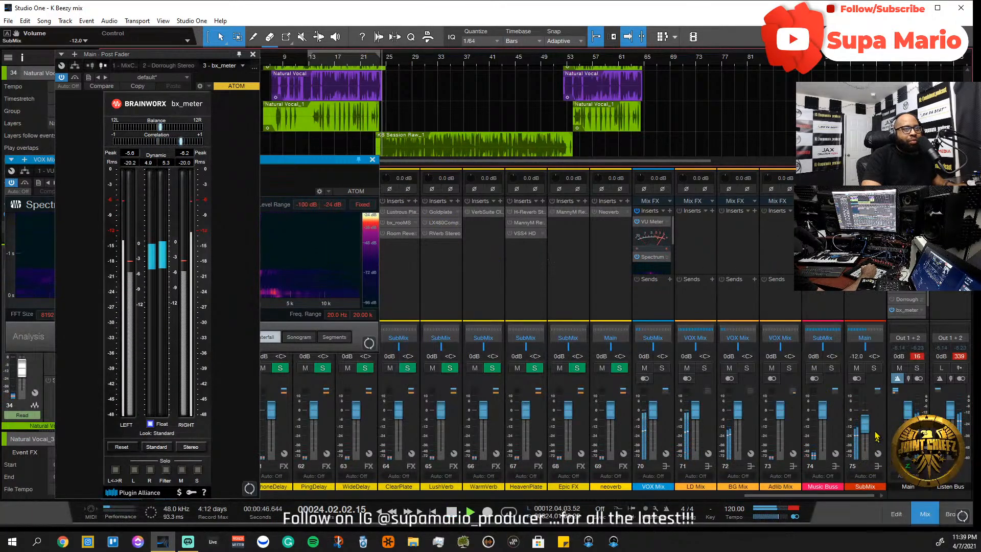
left_click(308, 64)
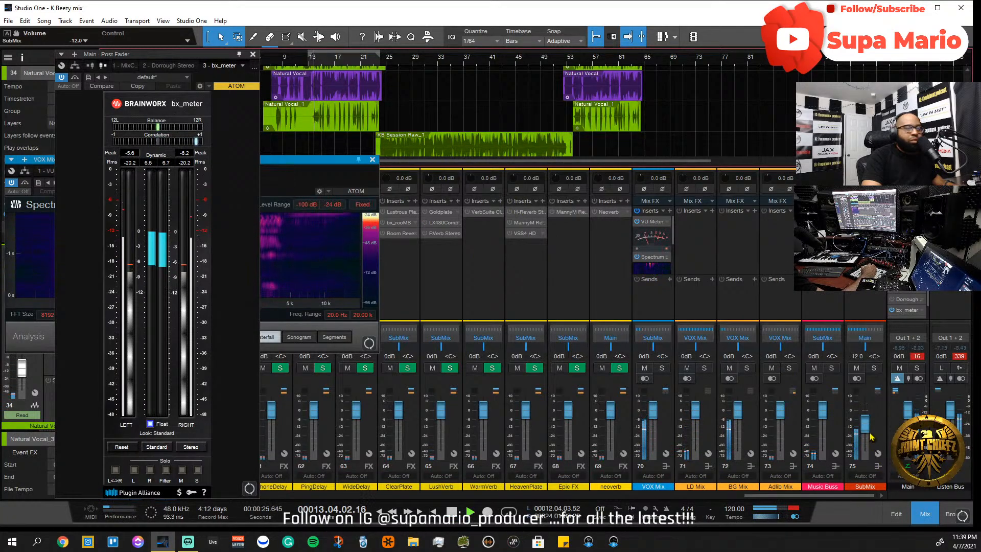
left_click_drag(865, 430, 865, 375)
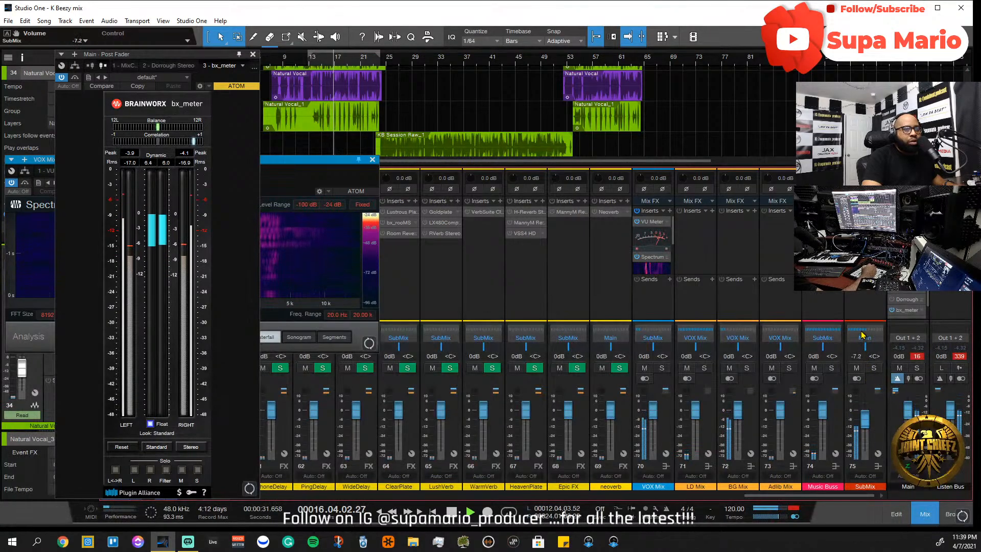
left_click_drag(869, 418, 872, 388)
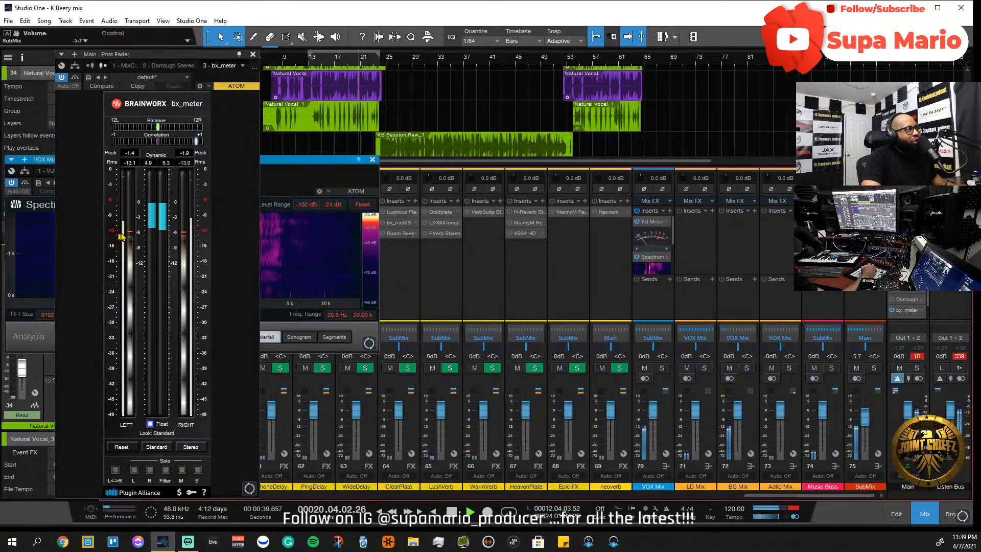
- Reset bx_meter's peak reading, clear the Main and Listen Bus clip indicators, and close the bx_meter and Spectrum Meter windows
left_click(136, 156)
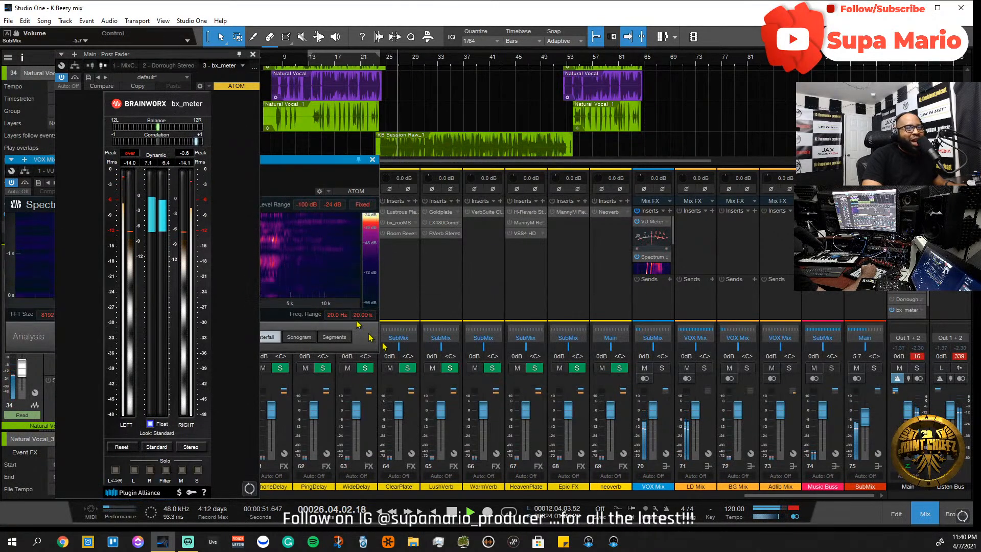
left_click(917, 356)
left_click(960, 357)
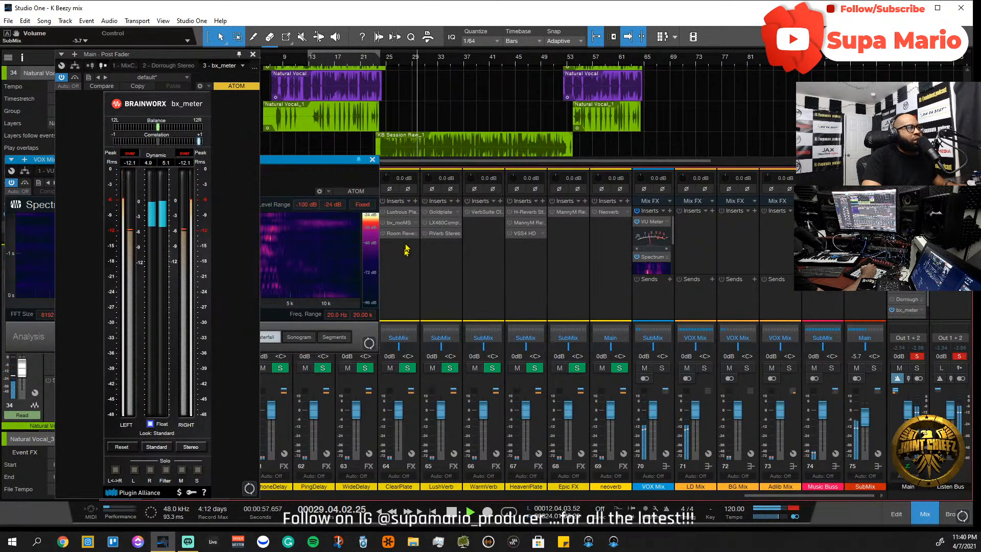
left_click(253, 54)
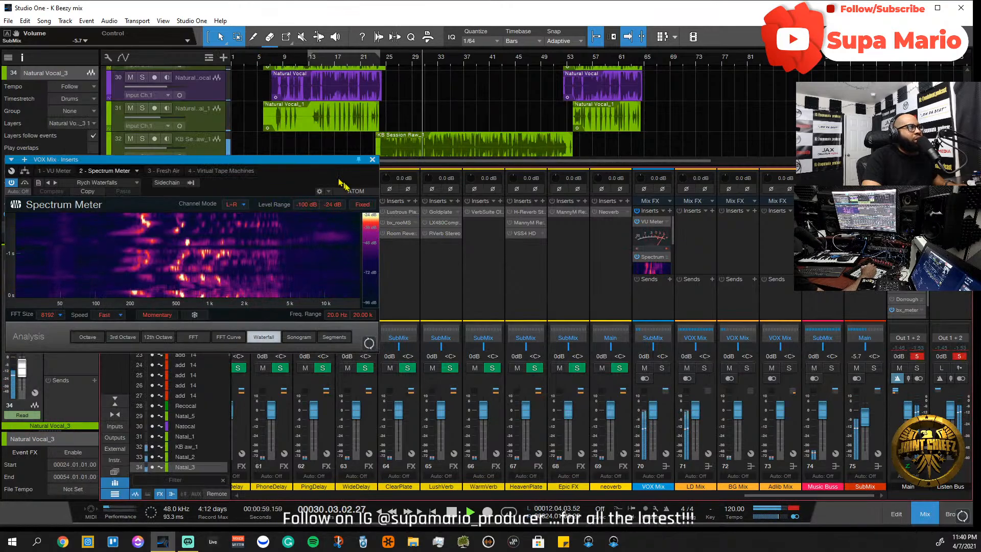
left_click(372, 159)
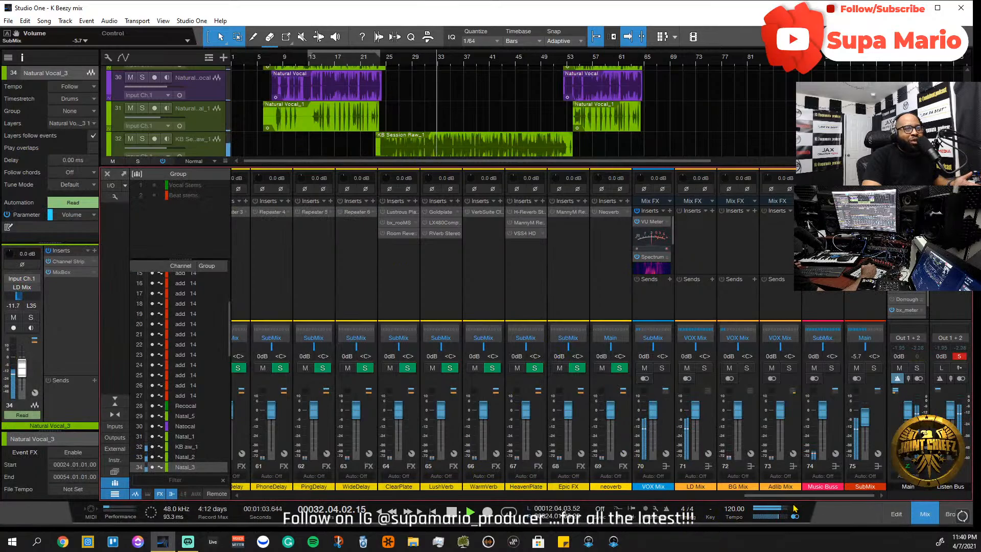
- Select the KB Session Raw_1, Natural Vocal_2 and Natural Vocal_3 channels and compare them with their inserts bypassed and re-enabled during playback
left_click_drag(795, 495, 495, 492)
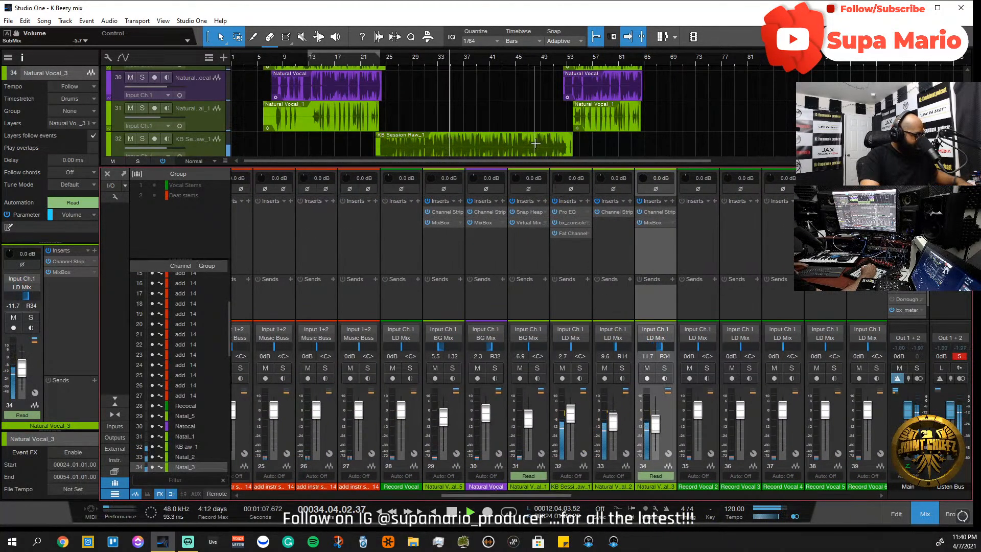
key("F3")
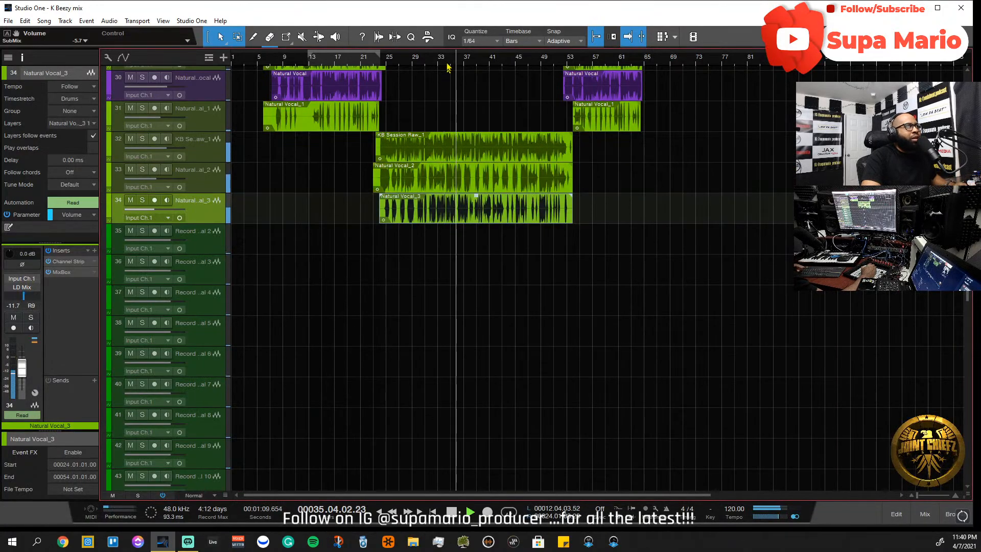
scroll(453, 62, "down", 1)
scroll(477, 199, "up", 2)
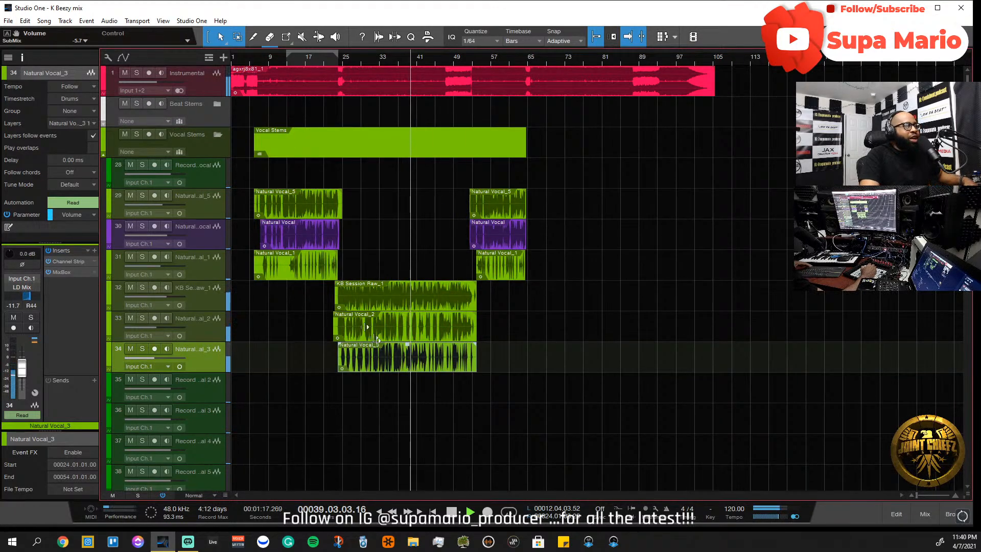
key("F3")
left_click(592, 442)
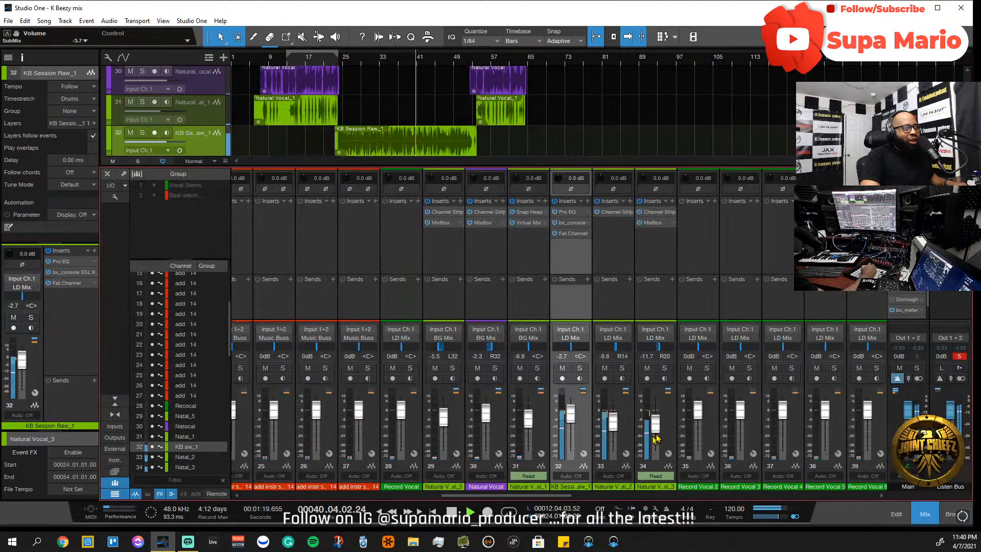
left_click(669, 418)
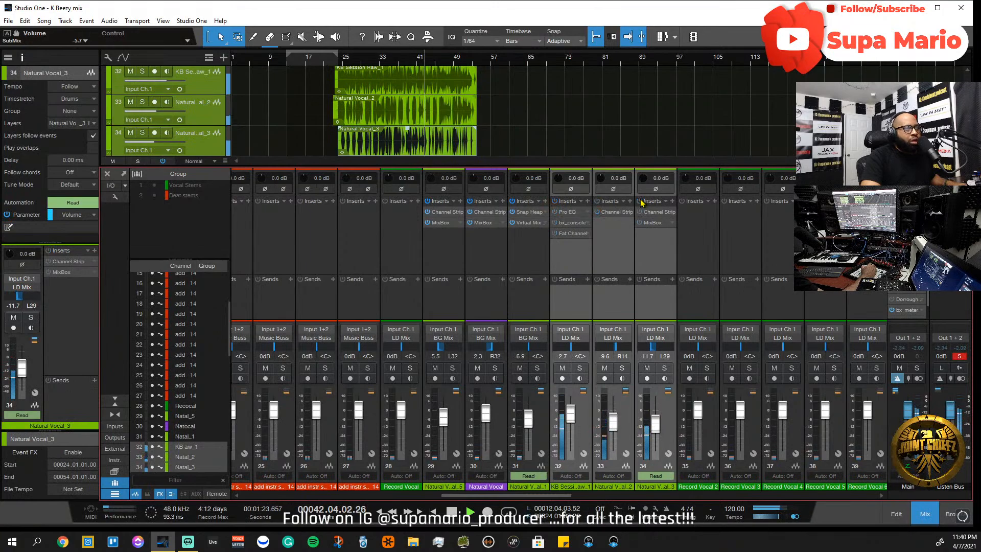
scroll(510, 119, "up", 1)
scroll(509, 119, "down", 1)
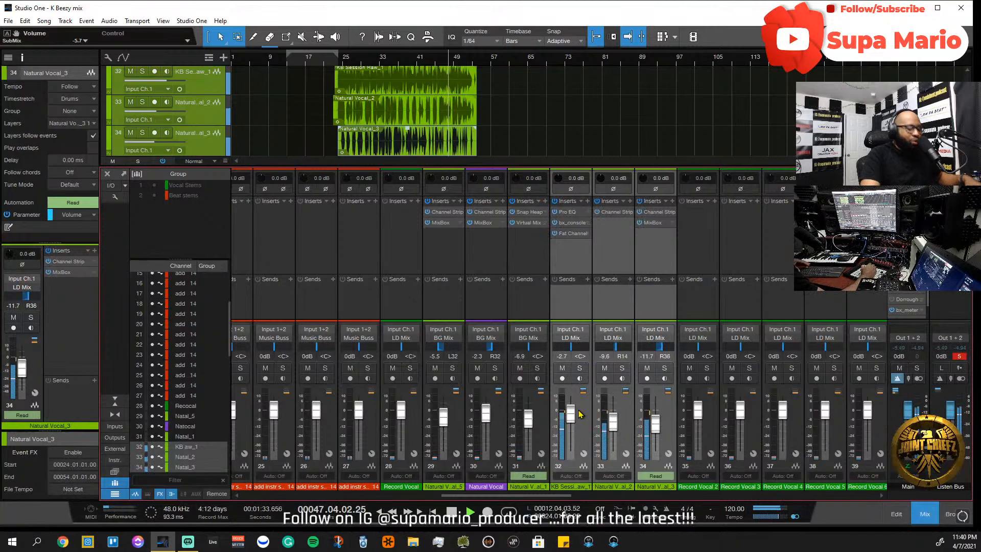
- Select the Natural Vocal_5, Natural Vocal and Natural Vocal_1 channels and compare them with their inserts bypassed and re-enabled during playback
key("F3")
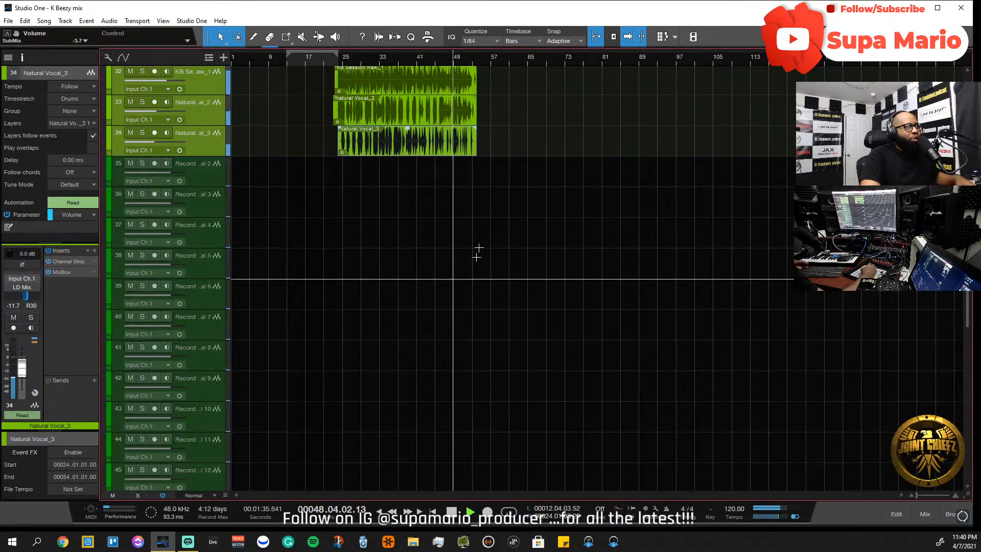
scroll(491, 230, "up", 10)
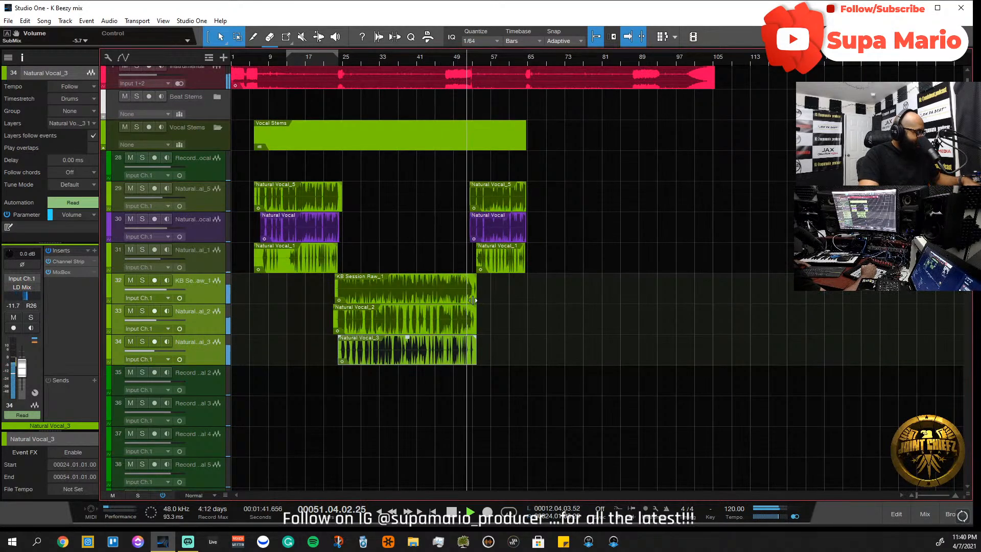
key("F3")
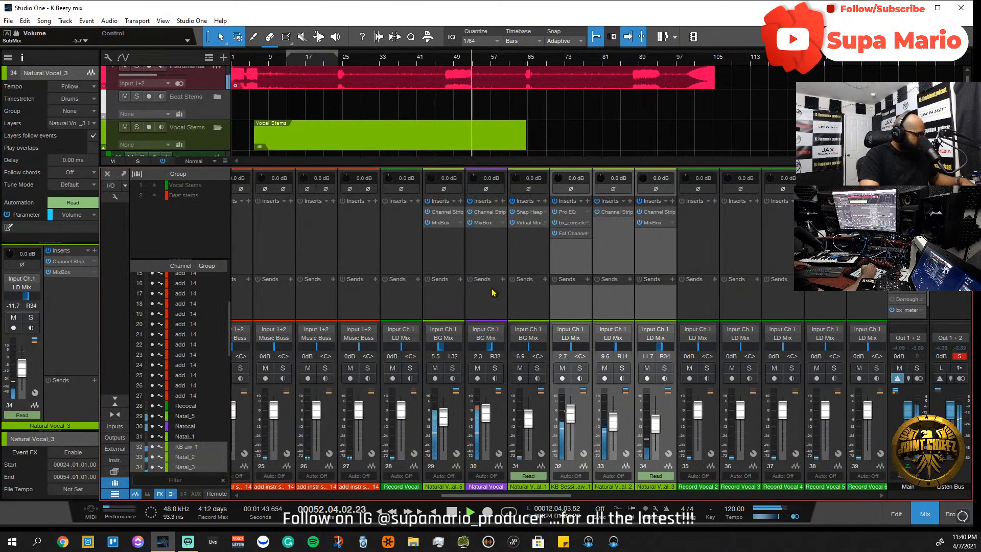
key("F3")
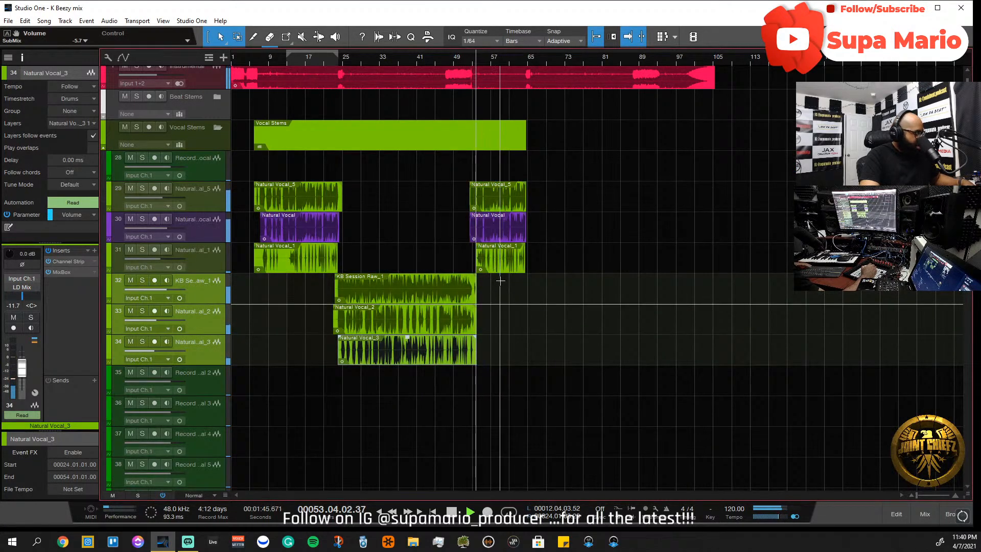
key("F3")
left_click(520, 348)
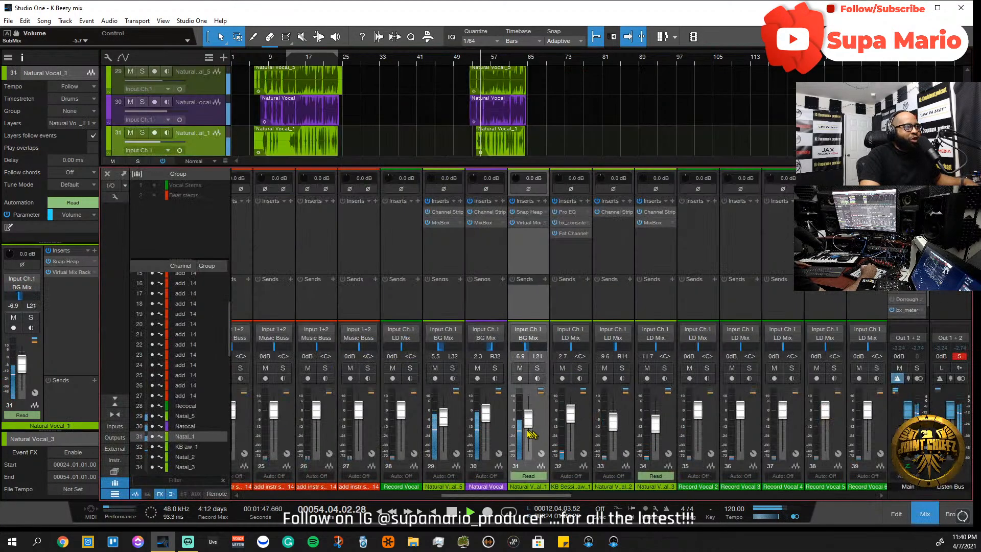
left_click(437, 441, "shift")
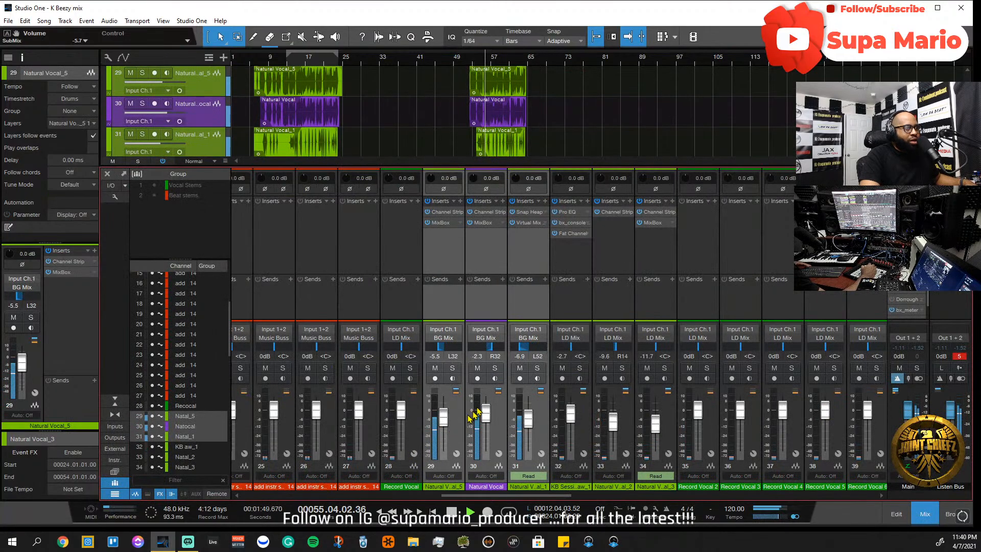
left_click(513, 204)
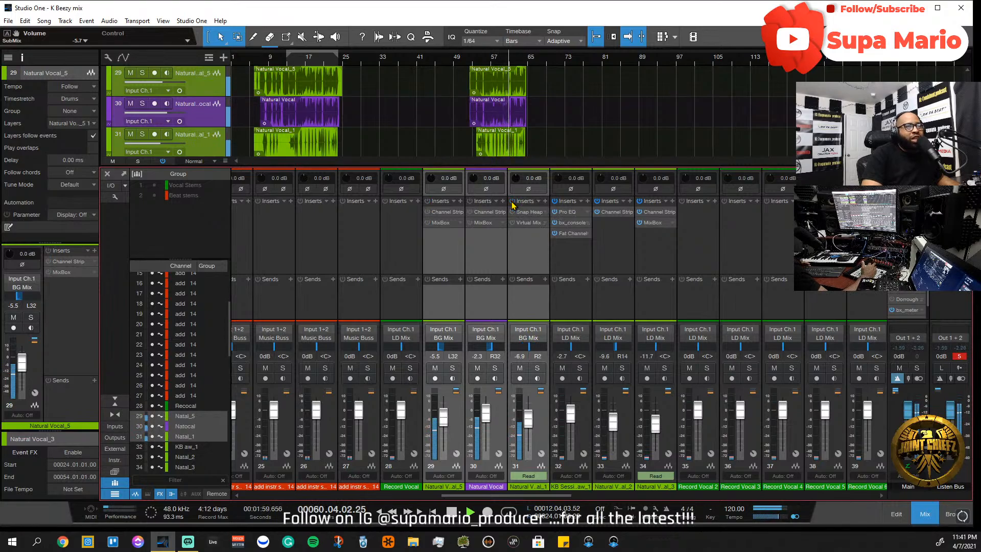
left_click(513, 204)
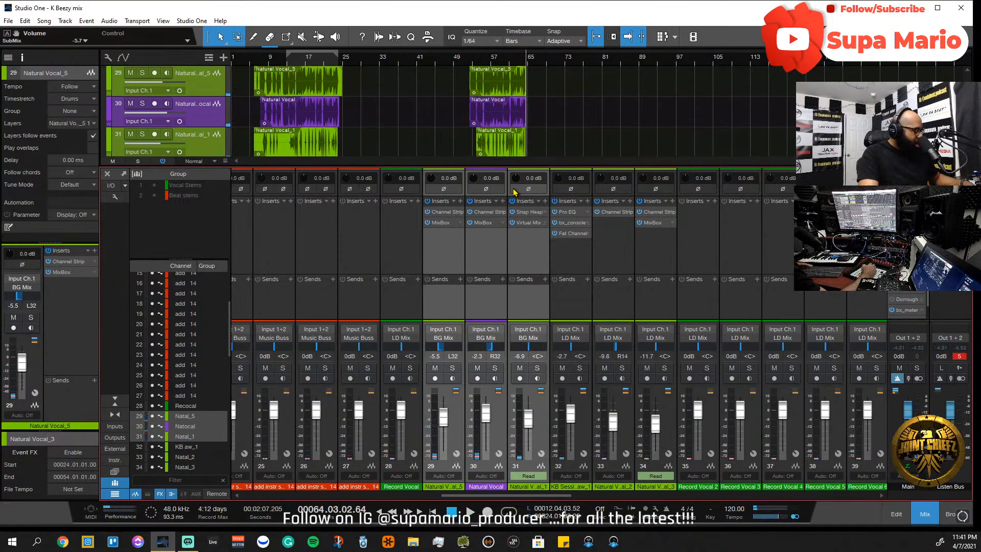
- Play the mix from bar 25 while reviewing the vocal clips in the arrangement and the effects and bus channels in the mixer
key("F3")
scroll(557, 255, "up", 3)
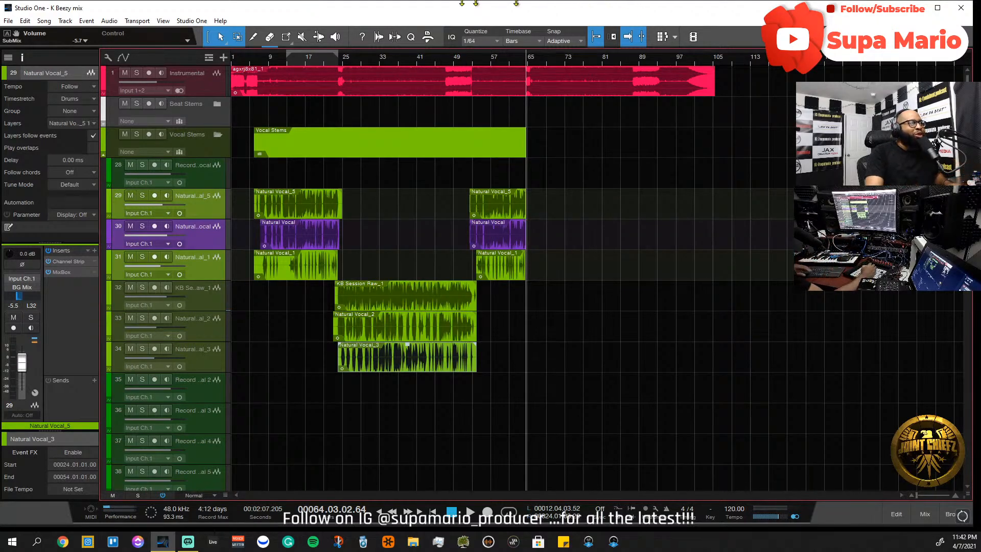
left_click(351, 64)
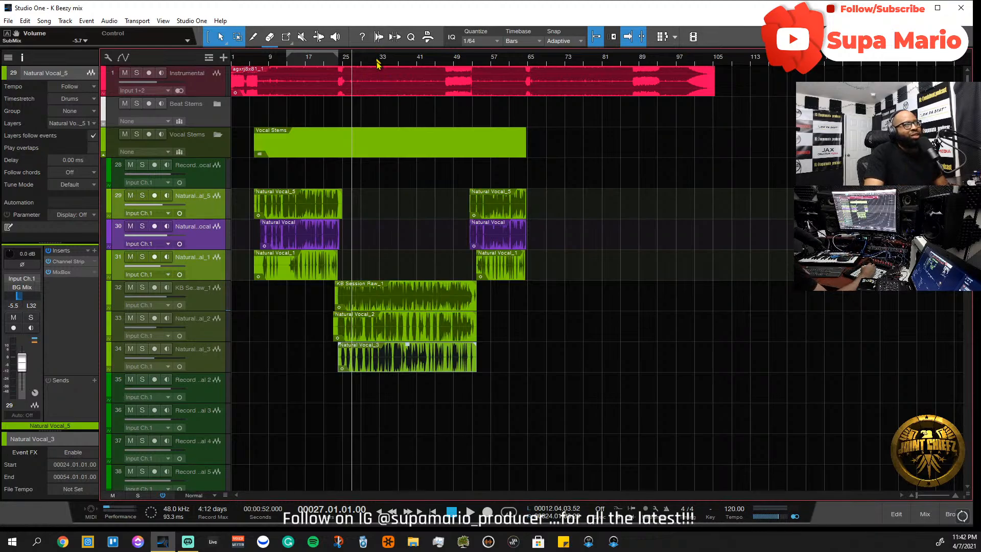
scroll(385, 288, "up", 3)
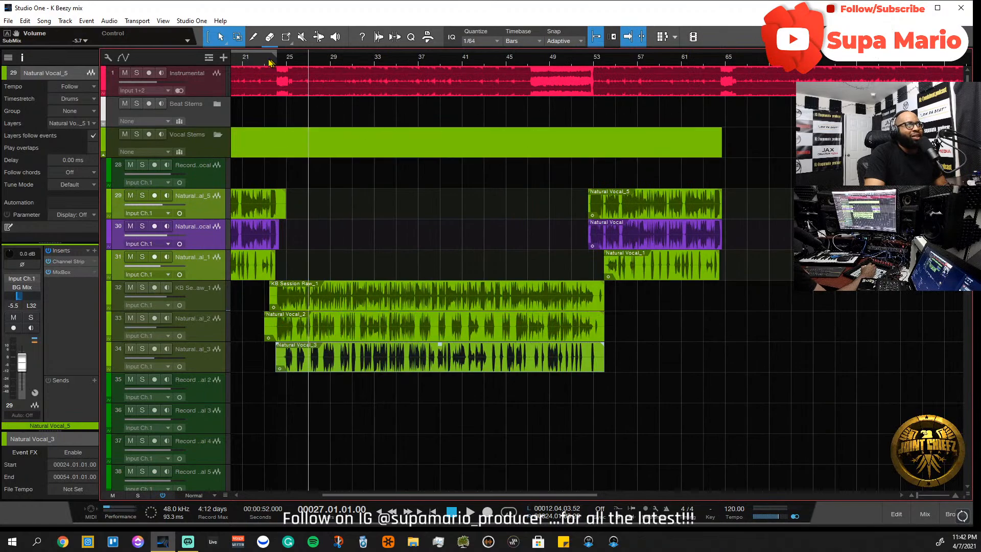
left_click(289, 62)
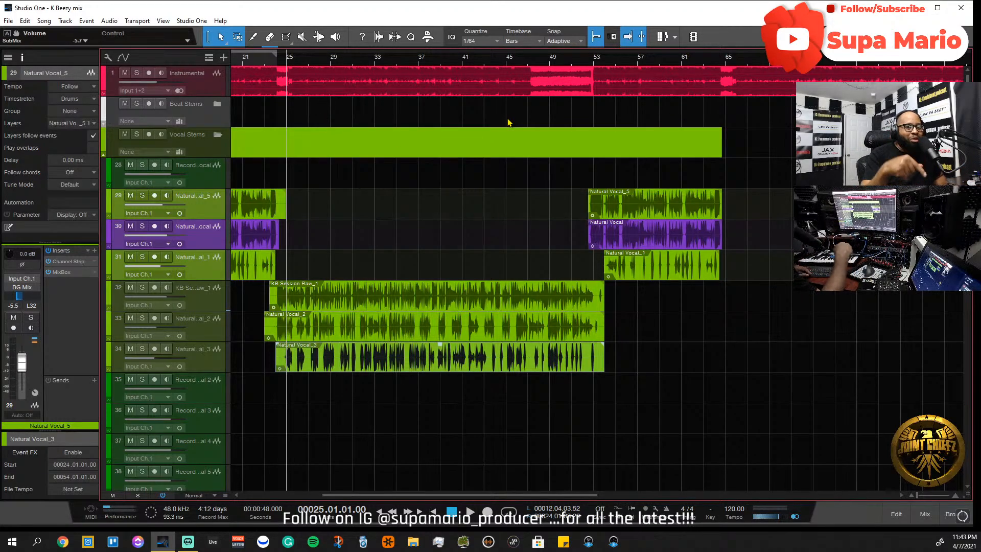
key("space")
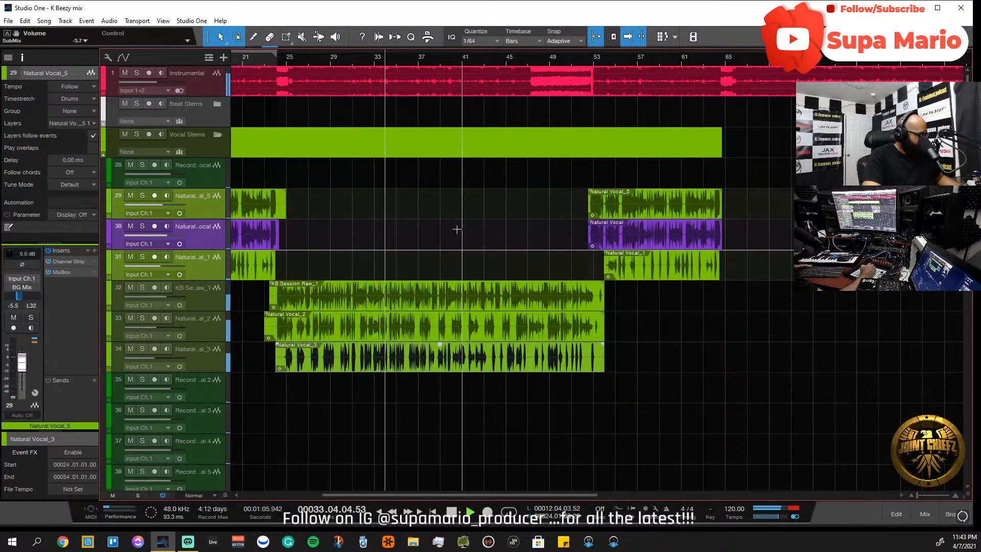
key("F3")
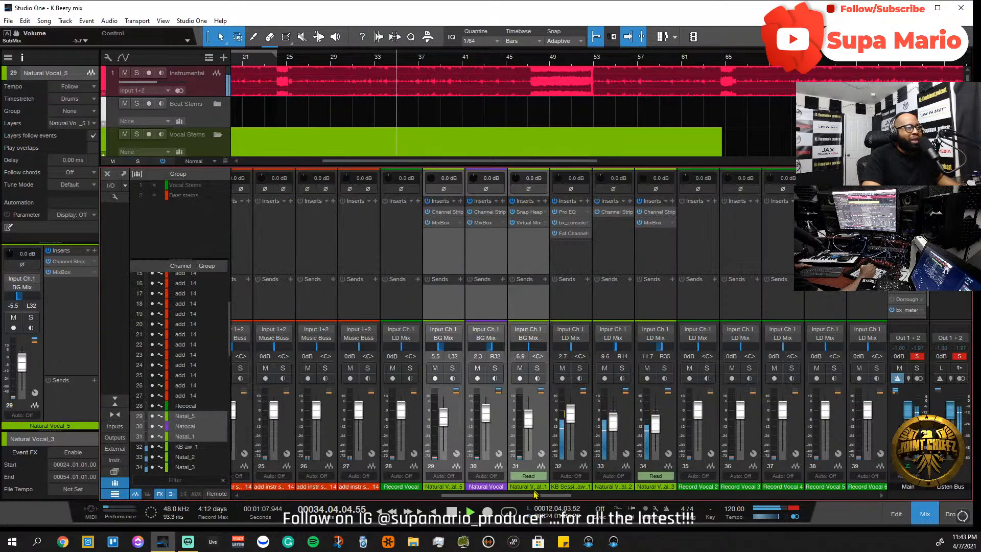
left_click_drag(536, 494, 912, 498)
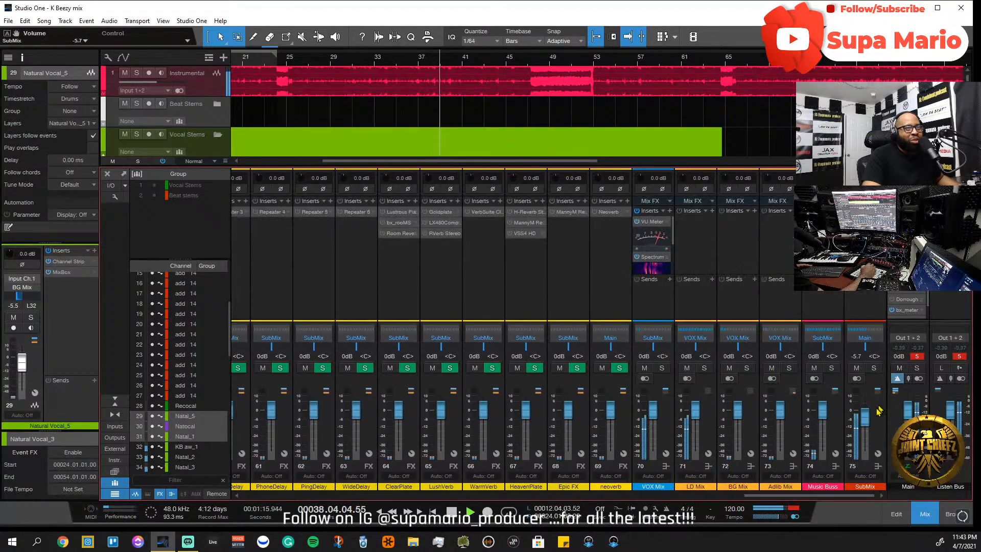
- Raise the SubMix level to -0.7 dB, hide the mixer and listen to the vocal sections up to bar 58
left_click_drag(869, 421, 868, 416)
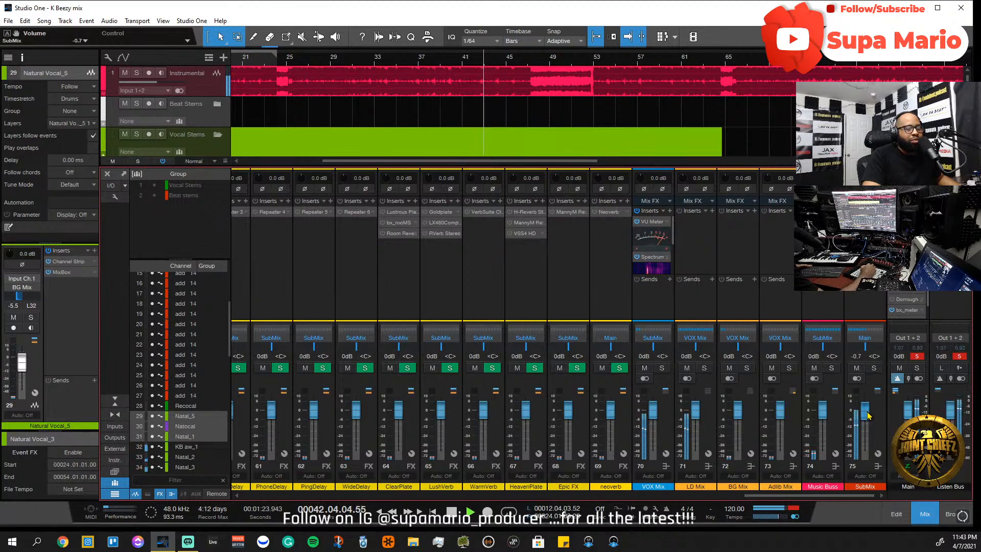
left_click_drag(869, 416, 868, 416)
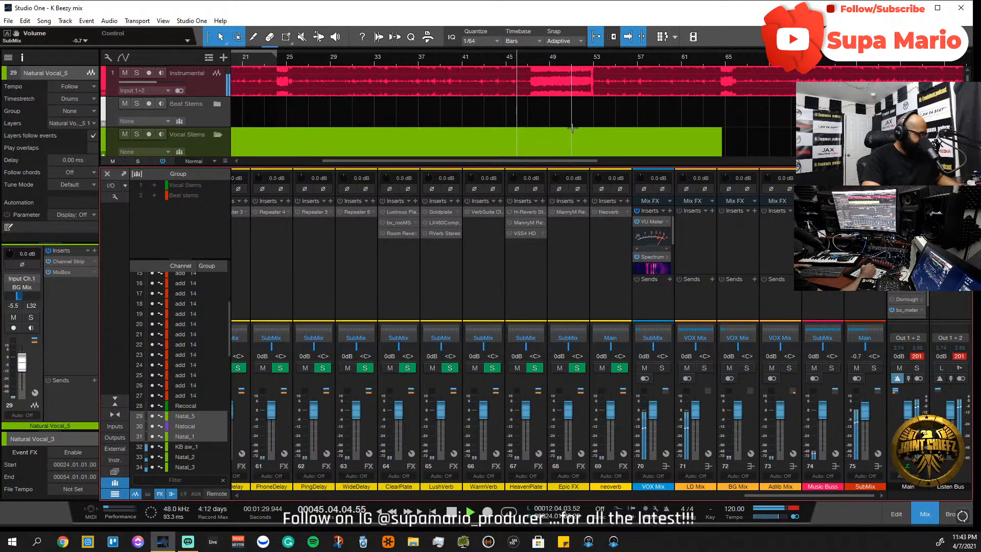
key("F3")
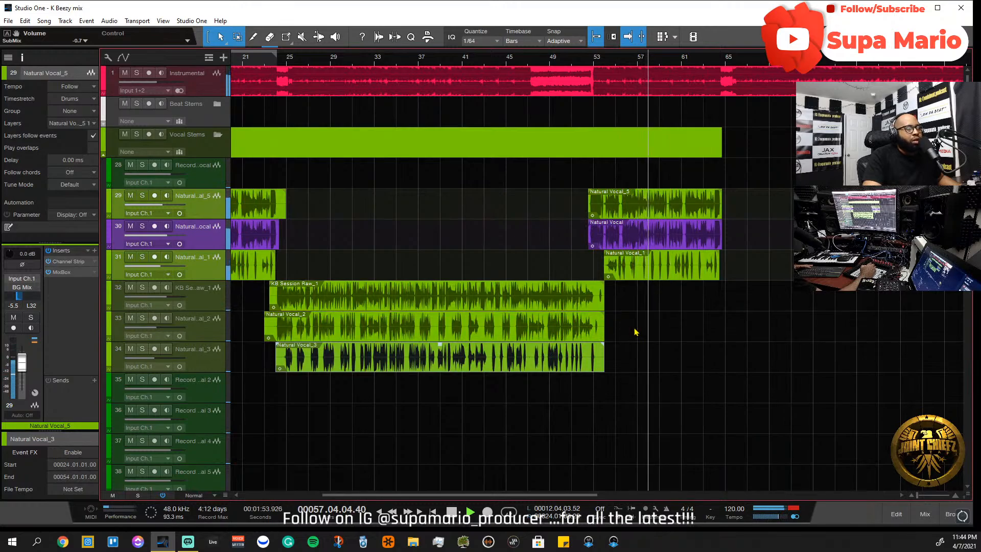
key("space")
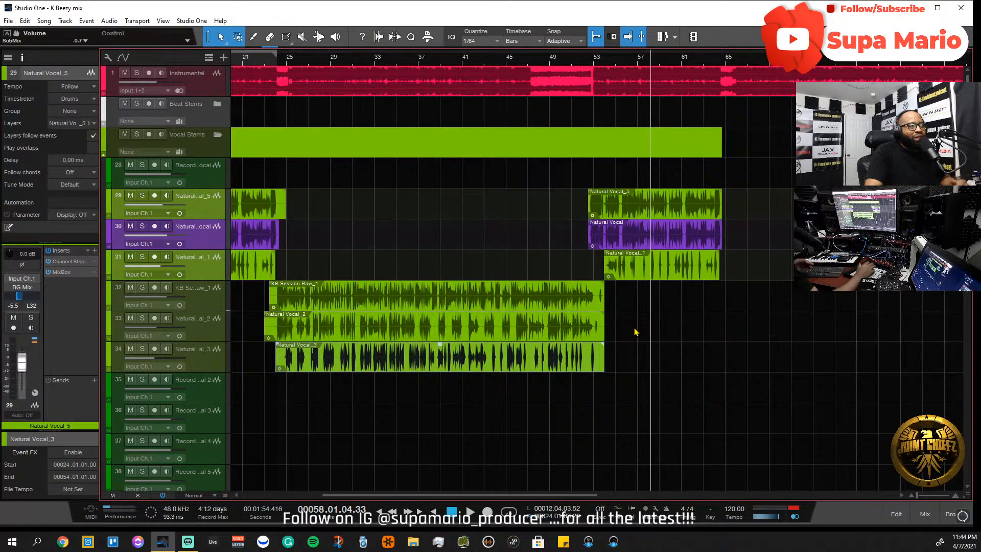
- Save the K Beezy mix song and close all open documents
left_click(8, 21)
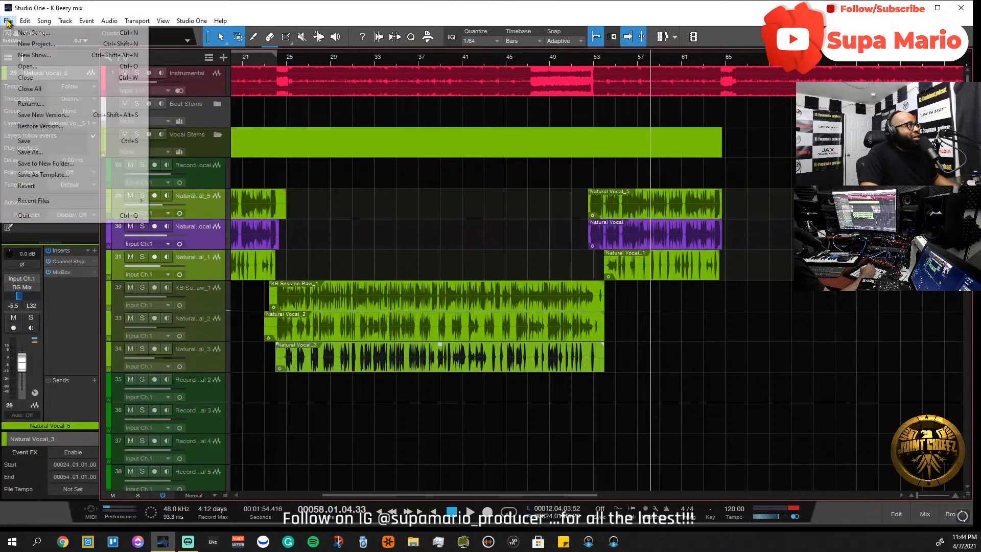
left_click(35, 141)
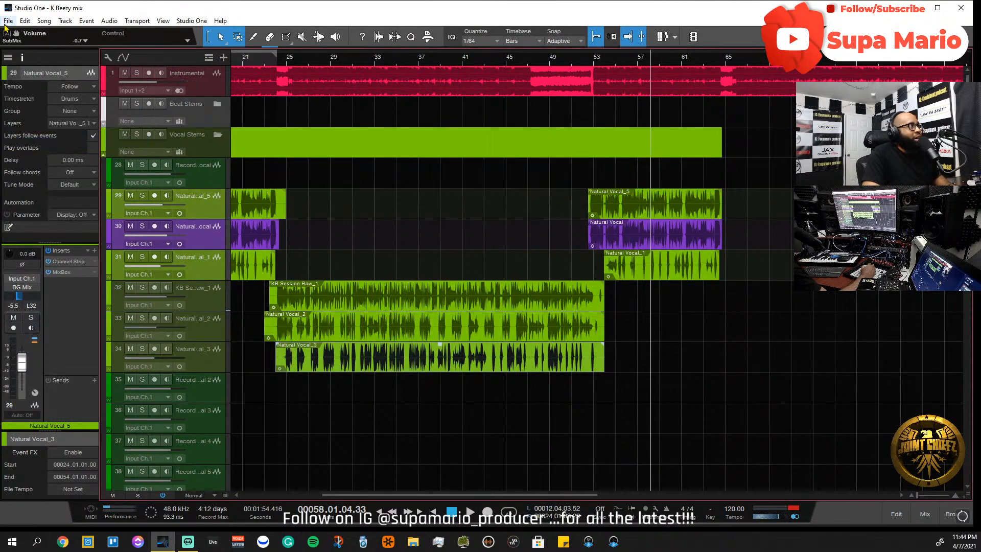
left_click(9, 23)
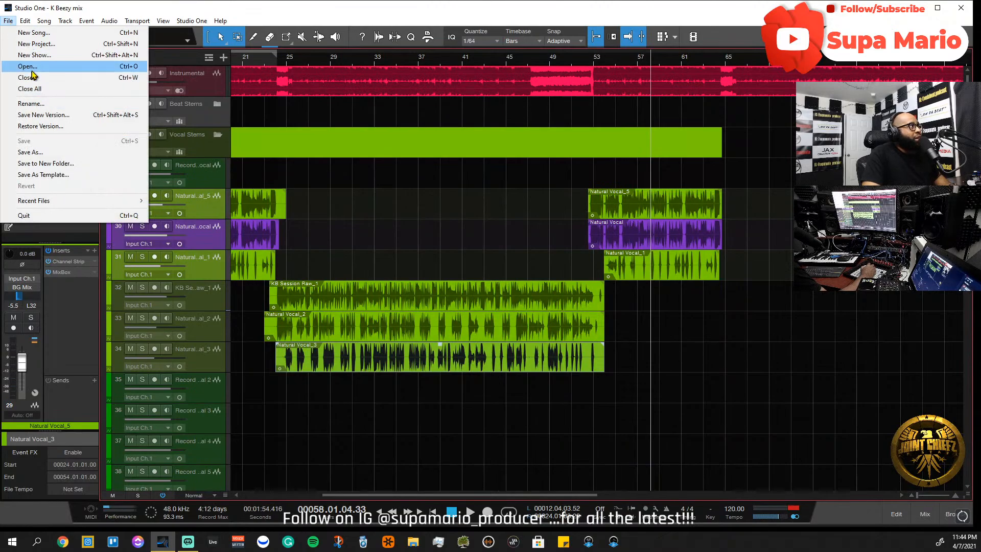
left_click(31, 88)
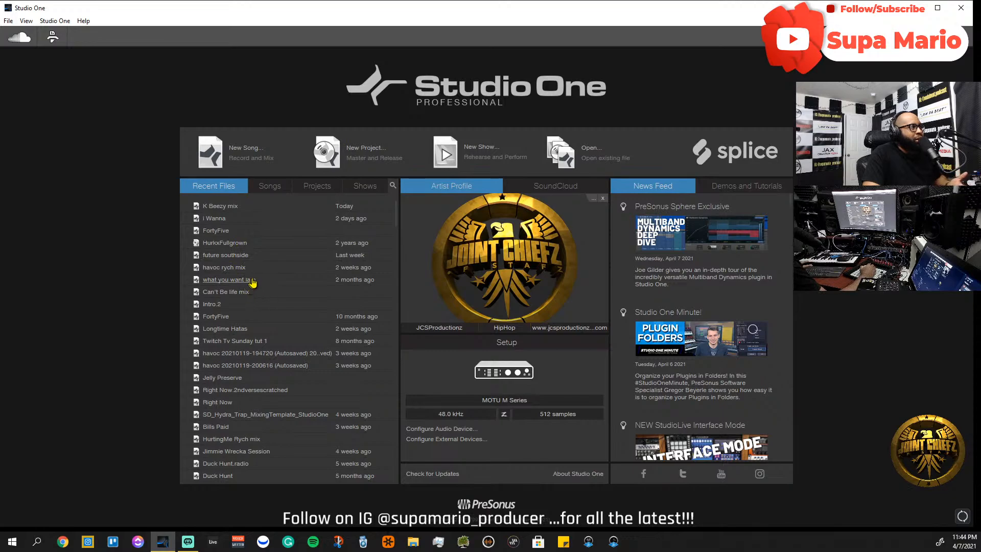
- Open the recent song Longtime Hatas and play a short passage from bar 43
left_click(242, 332)
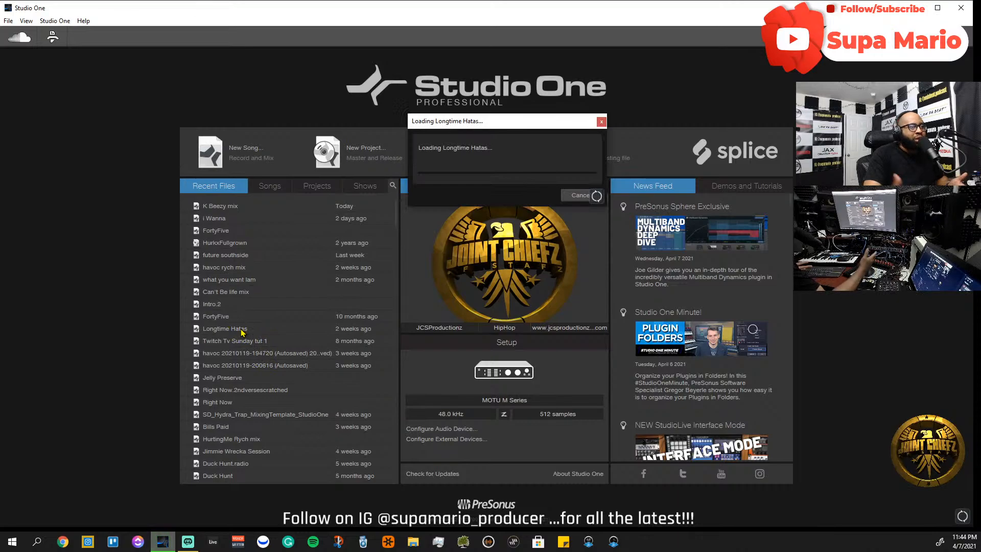
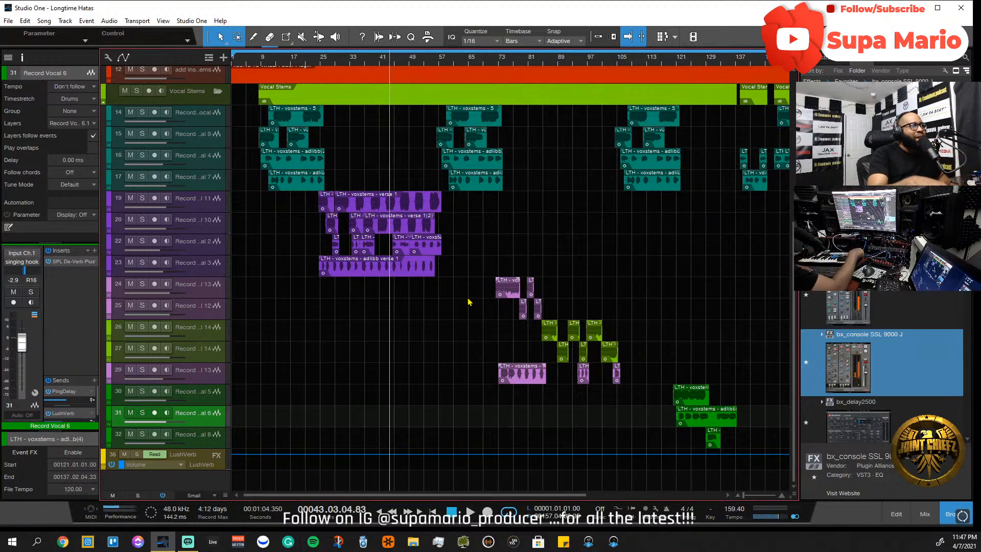
key("space")
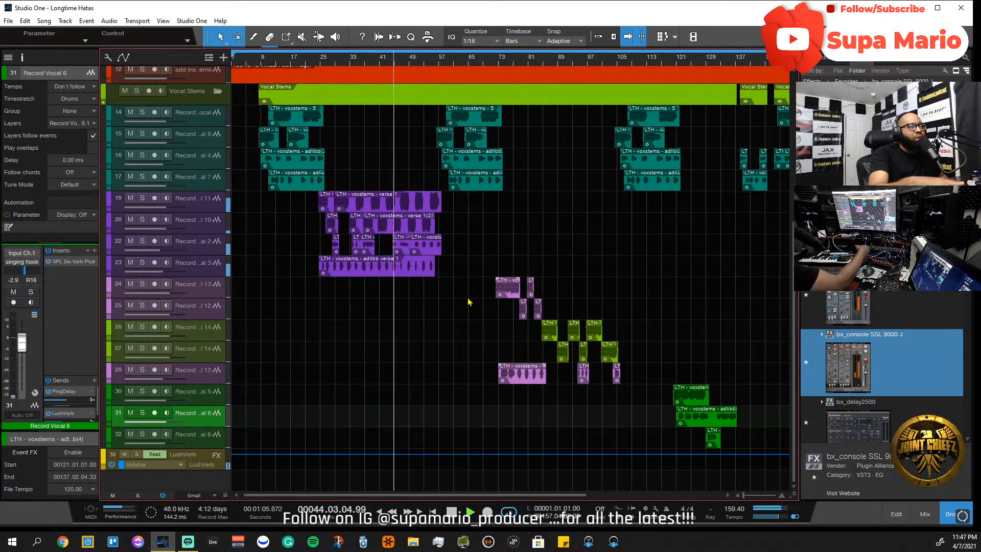
key("space")
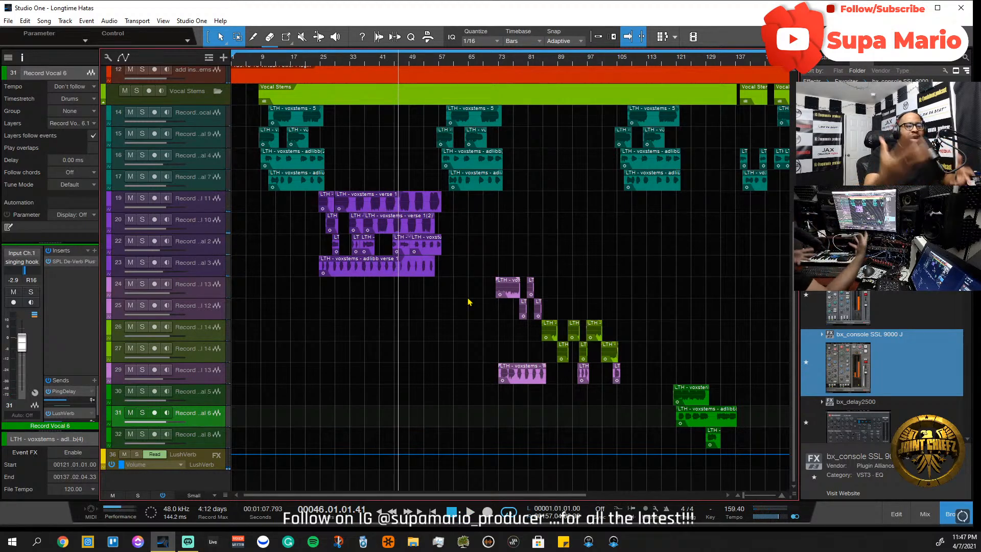
- Close Longtime Hatas without saving its changes and open the recent song i Wanna
left_click(8, 21)
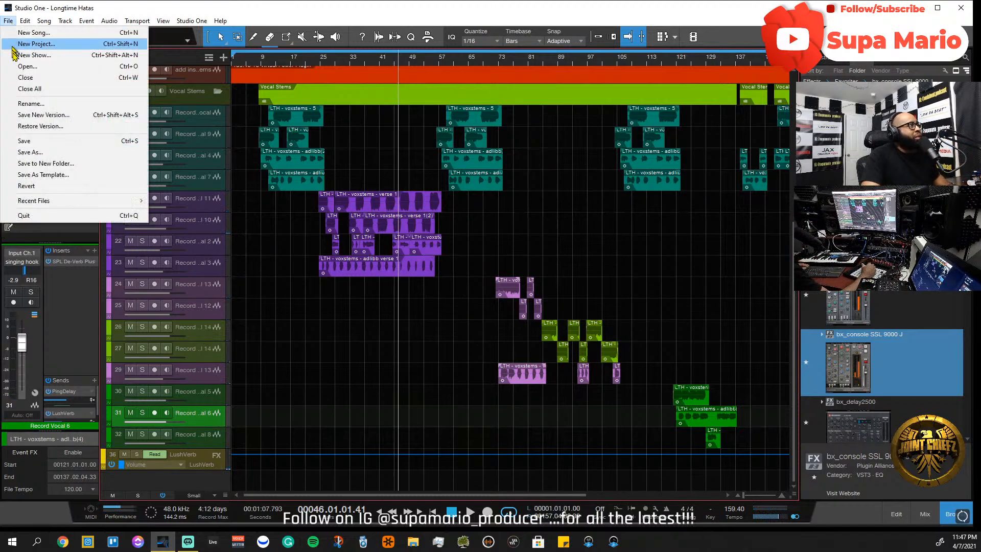
left_click(40, 78)
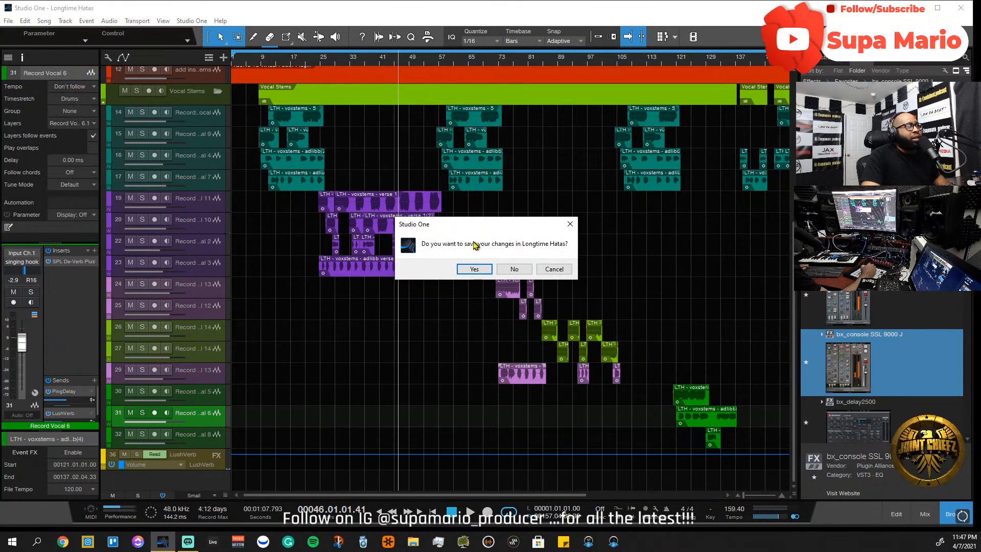
left_click(511, 269)
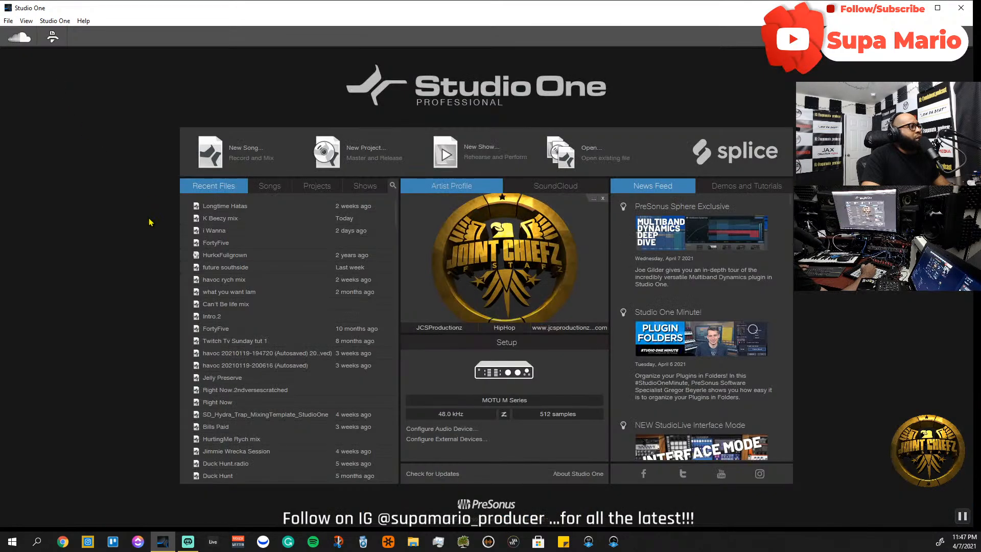
left_click(216, 230)
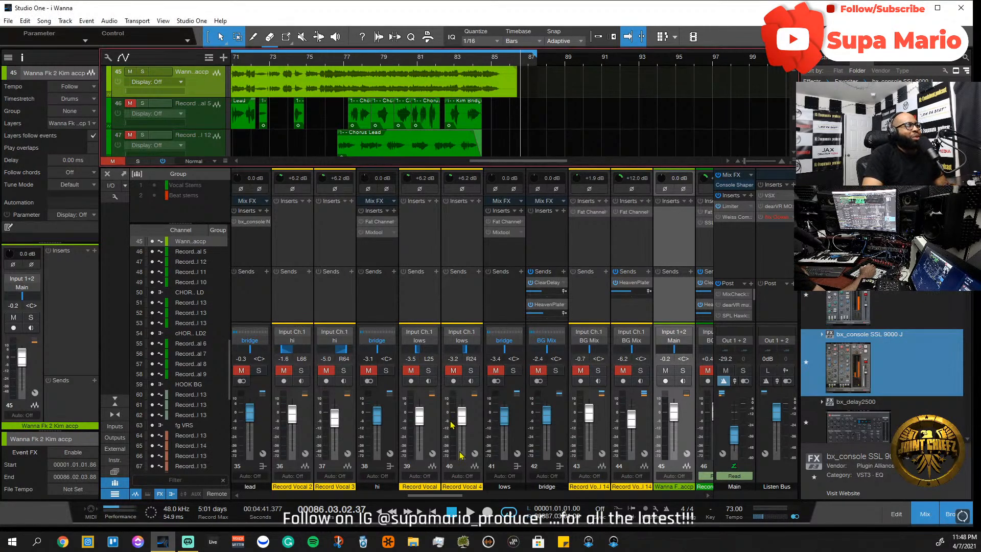
- Play the i Wanna song from bar 8 while examining the chorus and verse vocal tracks, and stop at bar 13
left_click_drag(444, 495, 411, 496)
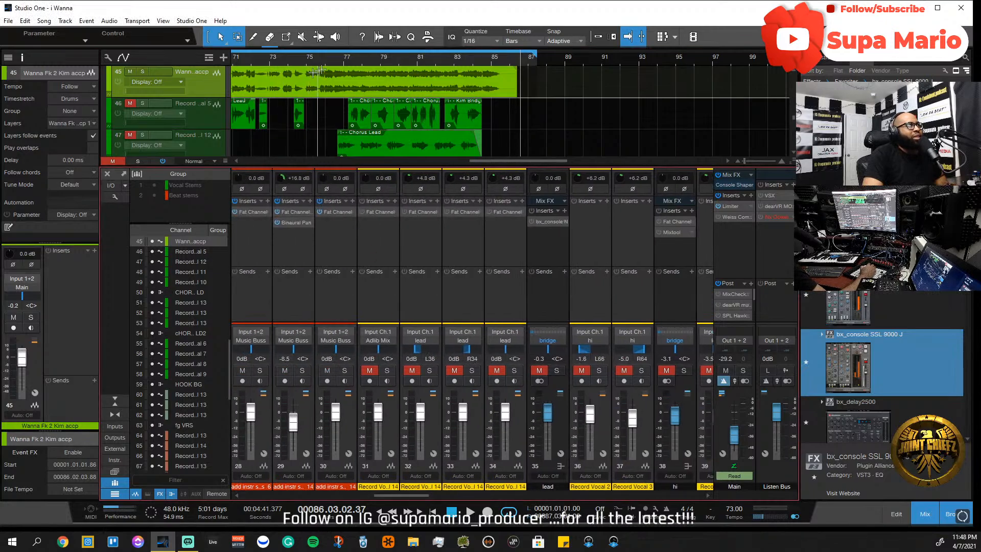
left_click_drag(485, 162, 234, 155)
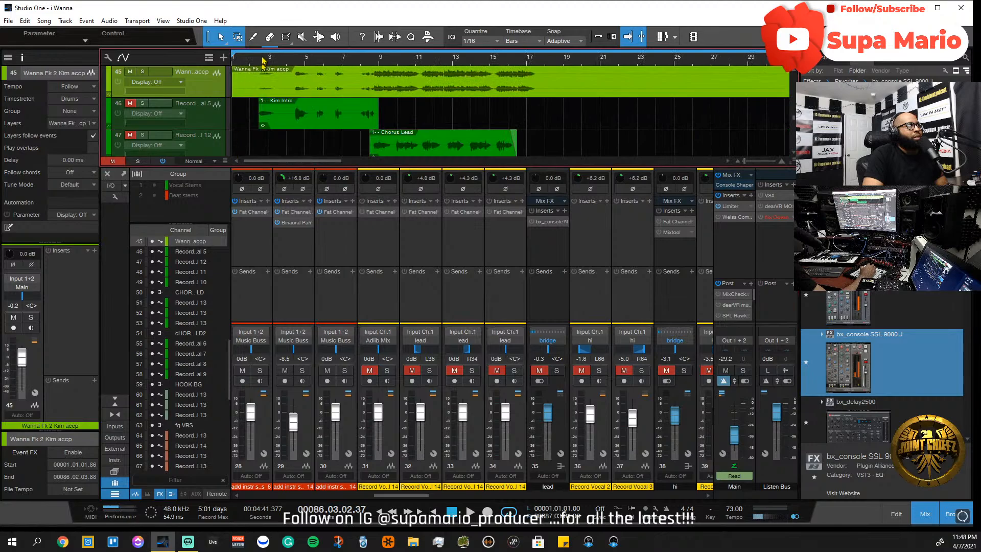
left_click(363, 62)
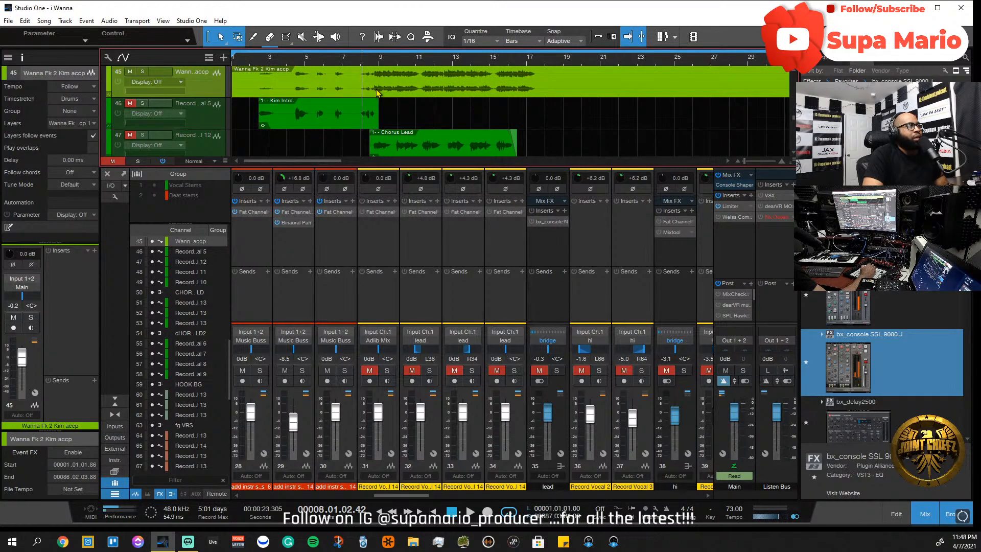
key("space")
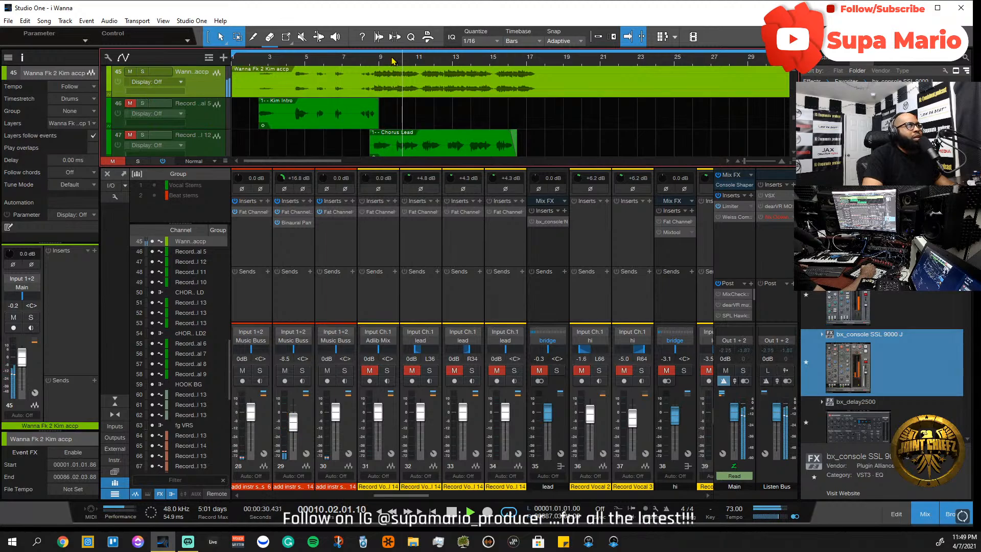
key("w")
scroll(437, 101, "down", 5)
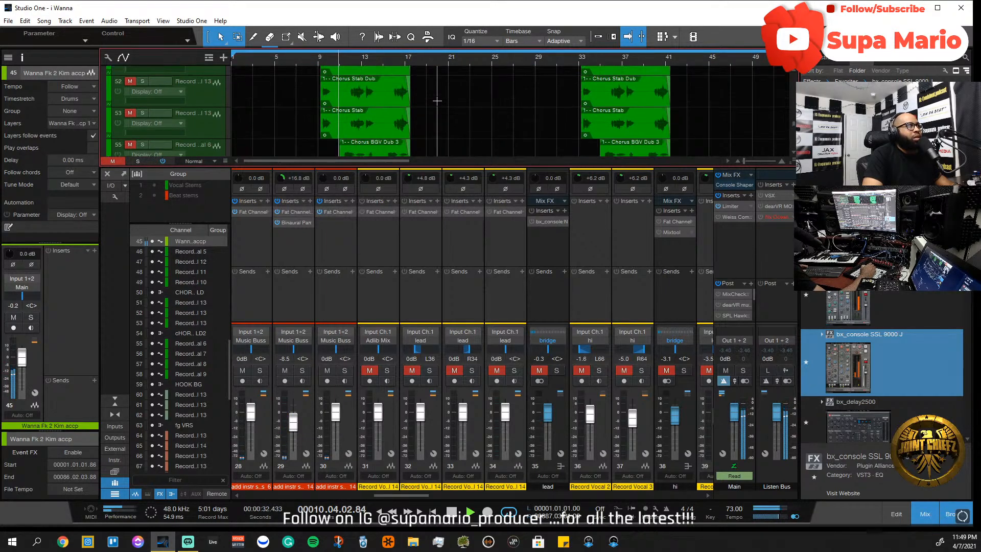
scroll(437, 101, "down", 1)
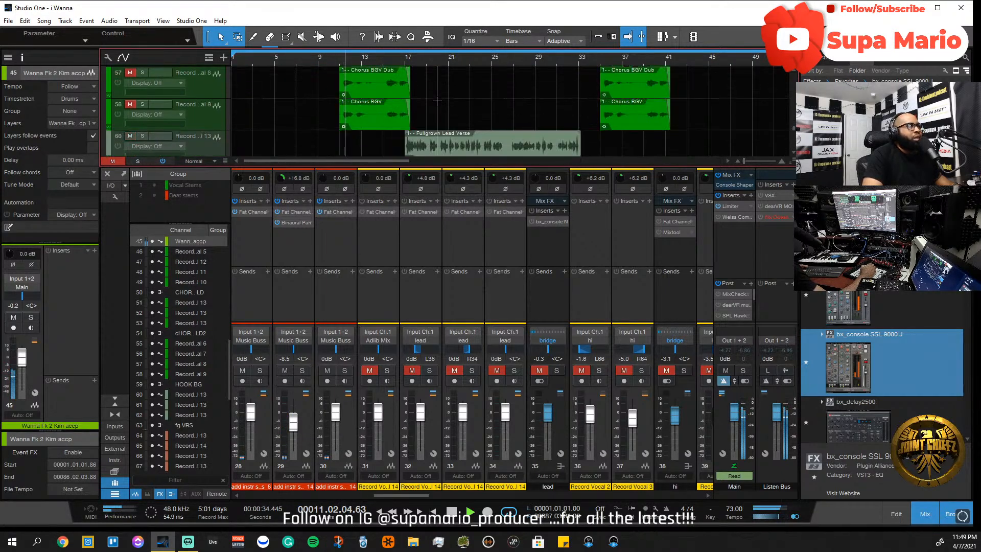
scroll(437, 101, "up", 4)
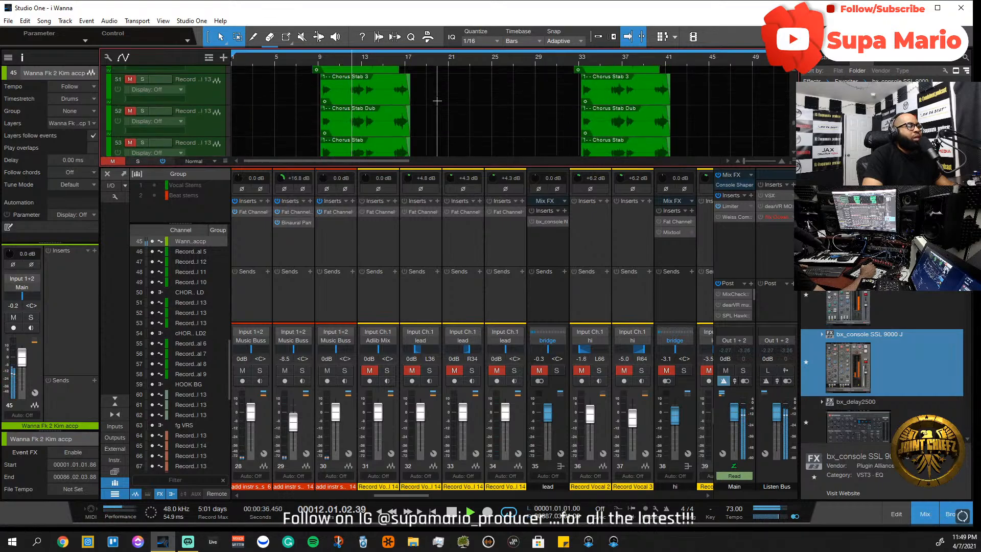
scroll(437, 101, "up", 2)
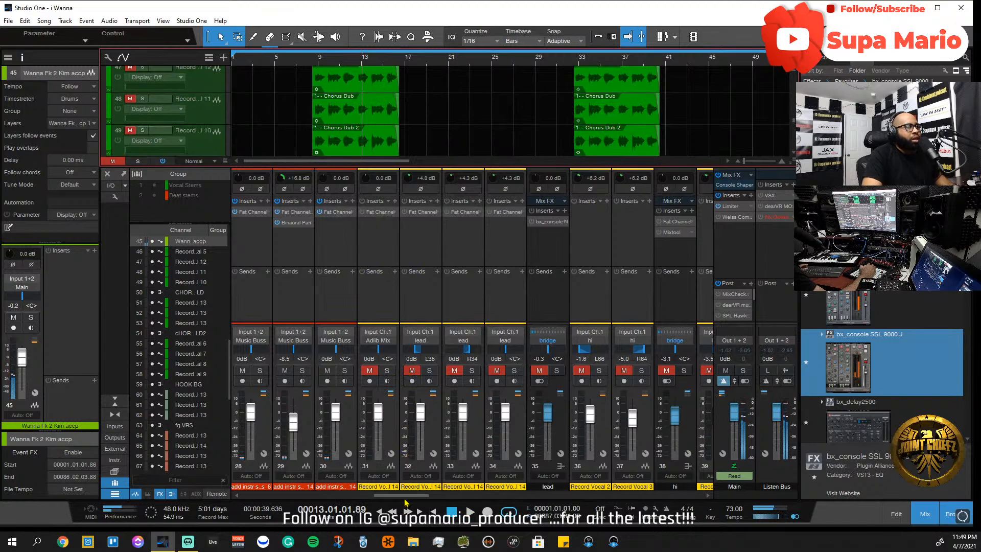
- Mute the full-length accompaniment on track 45, just above the chorus vocal tracks
left_click_drag(404, 496, 247, 496)
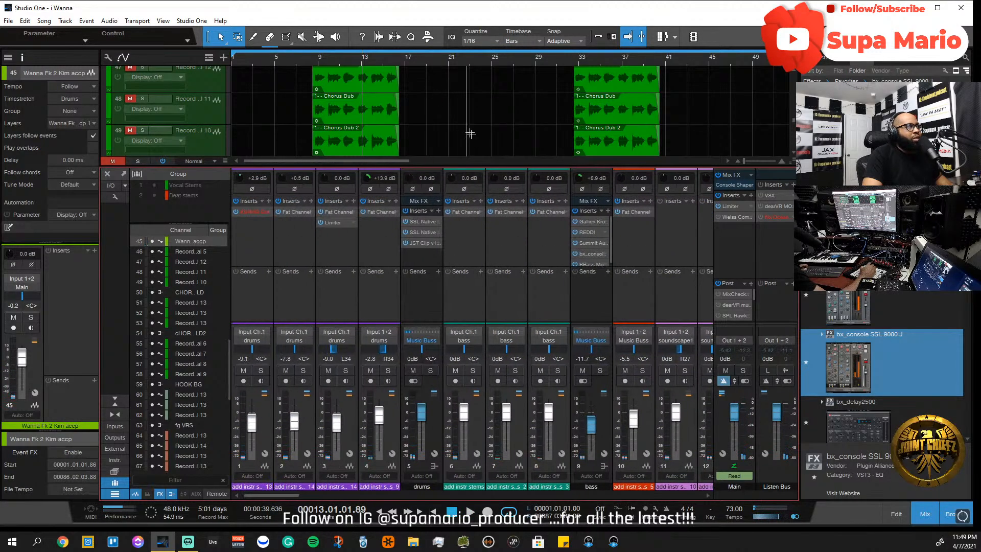
scroll(474, 127, "up", 3)
scroll(474, 127, "down", 2)
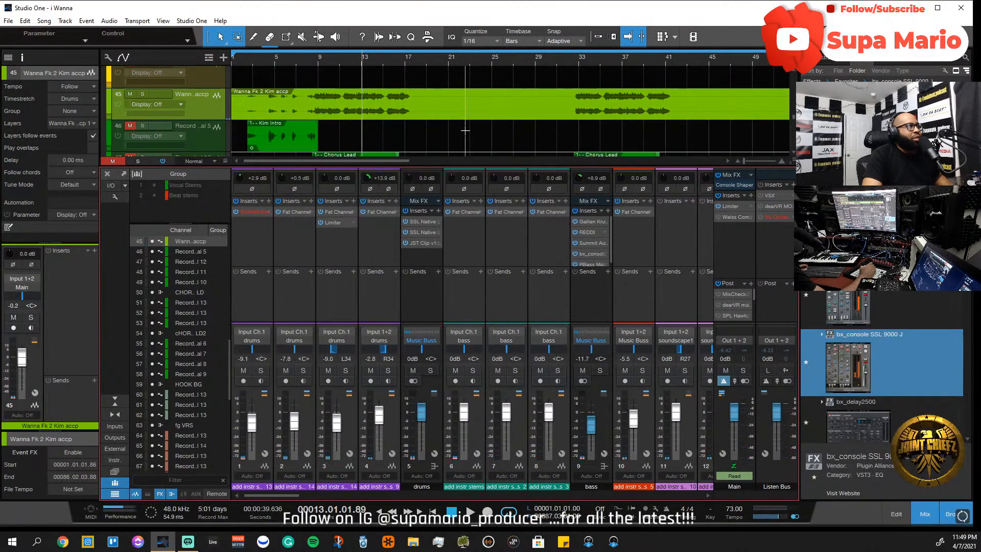
left_click(131, 95)
scroll(207, 142, "down", 2)
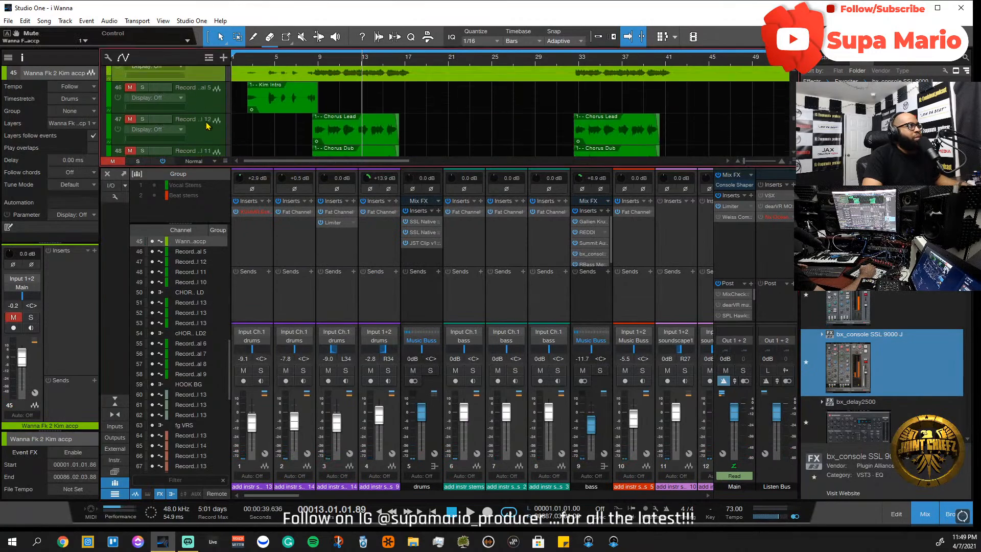
- Select the run of green chorus vocal tracks from Record Vocal 5 through Record Vocal 9
left_click(209, 103)
scroll(209, 104, "down", 7)
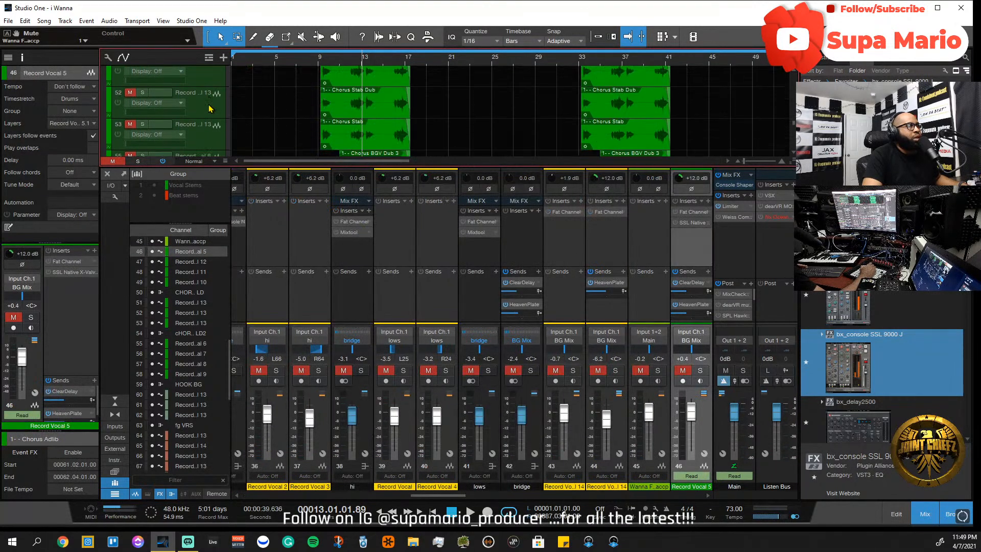
scroll(210, 109, "down", 5)
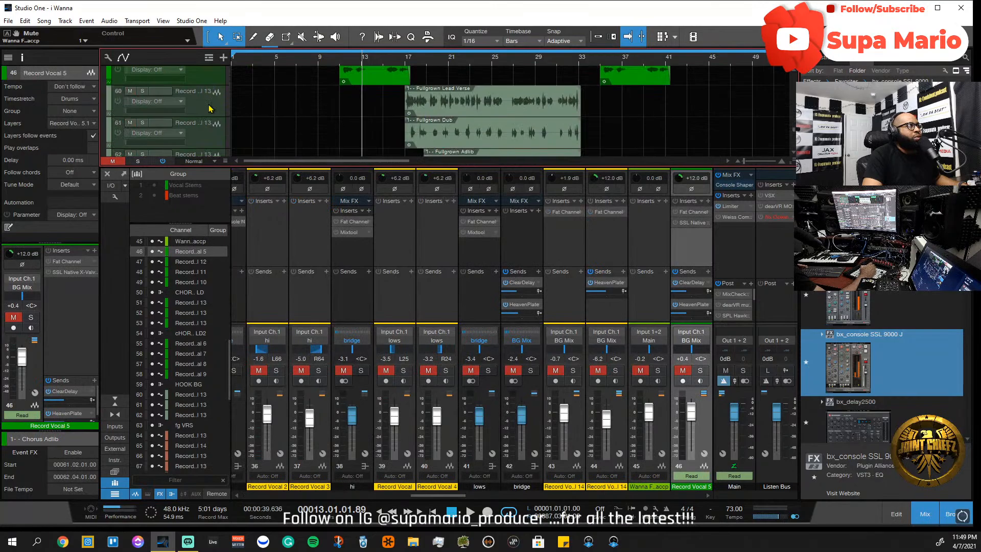
left_click(210, 109)
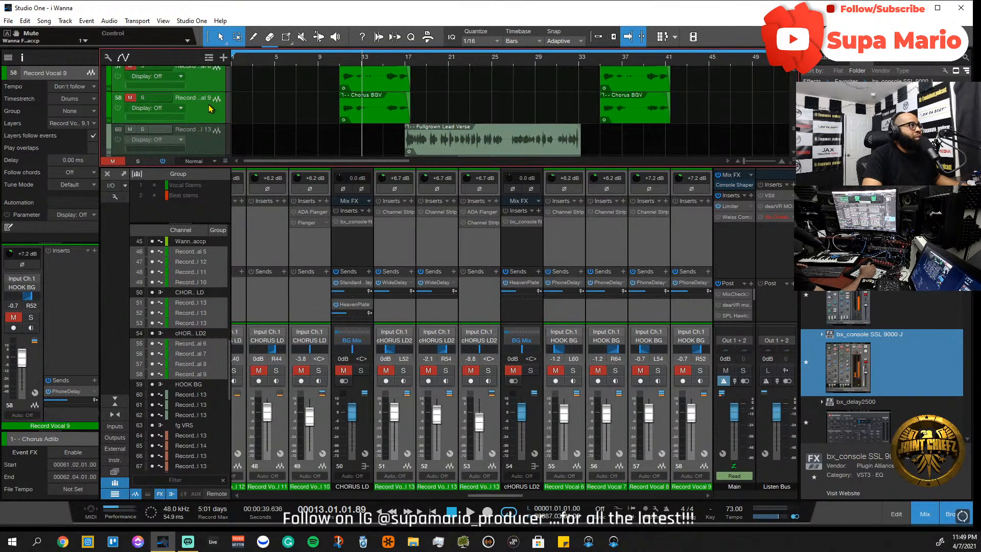
- Select the mixer channels from track 31 through the HOOK BG bus and unmute them all together
scroll(460, 497, "left", 5)
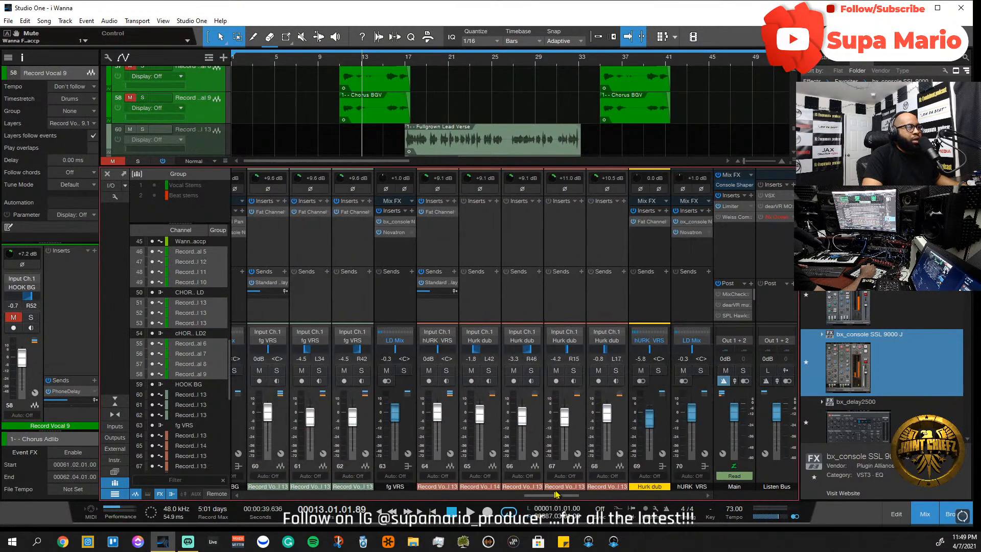
scroll(460, 499, "left", 8)
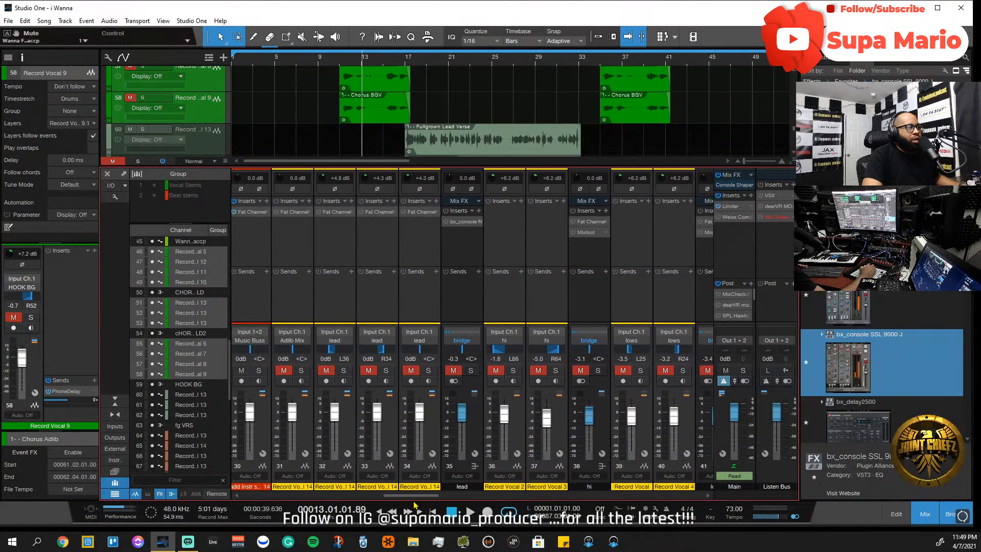
left_click(342, 443)
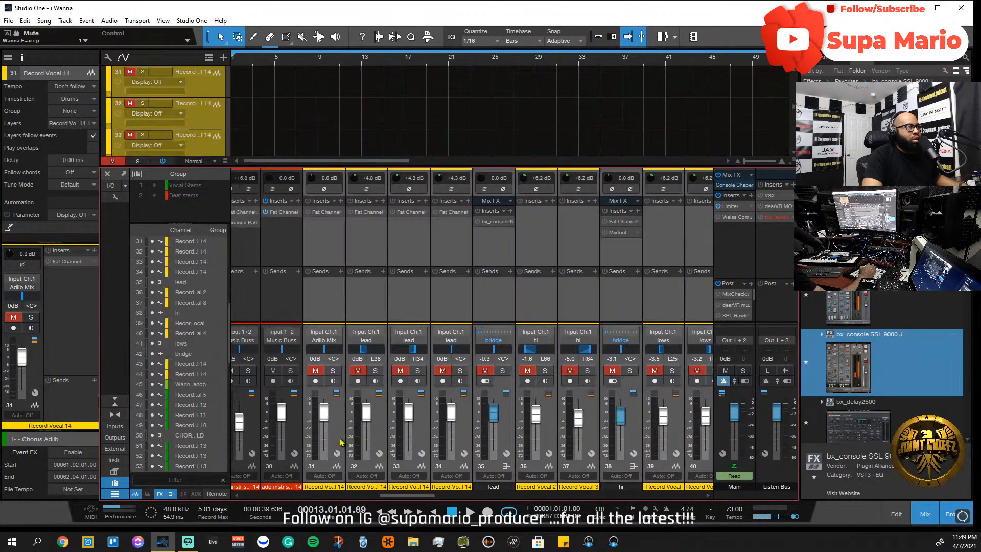
scroll(521, 495, "right", 20)
scroll(522, 494, "left", 3)
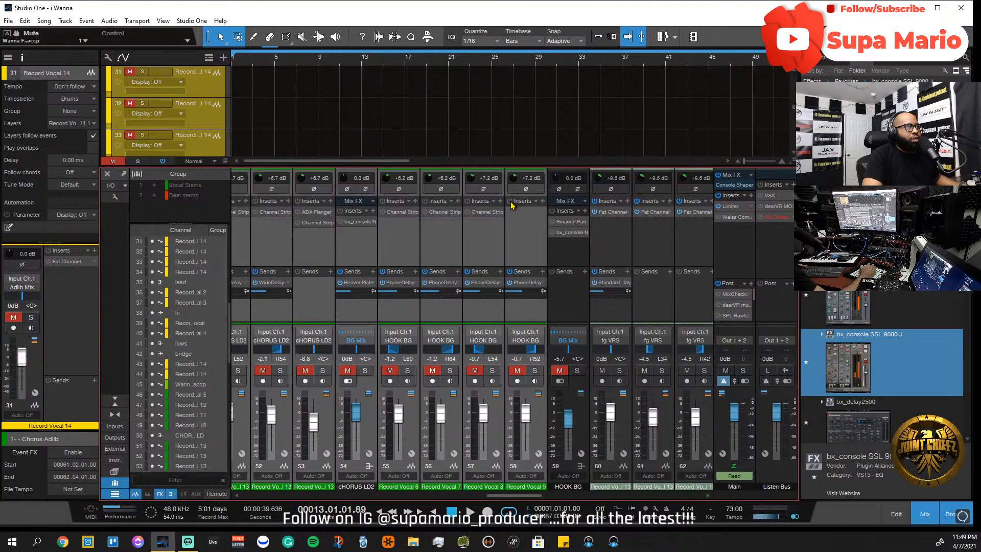
left_click(512, 223)
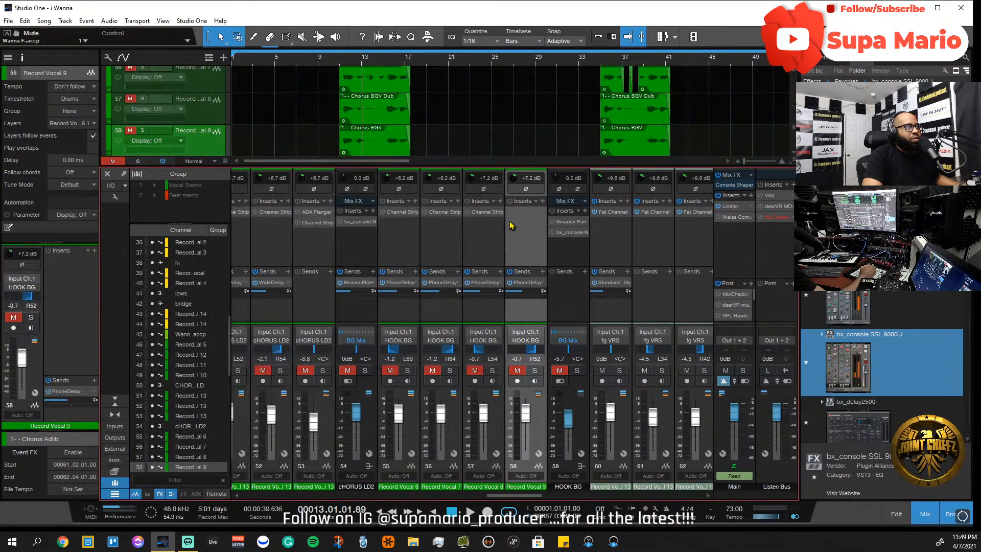
scroll(518, 498, "right", 1)
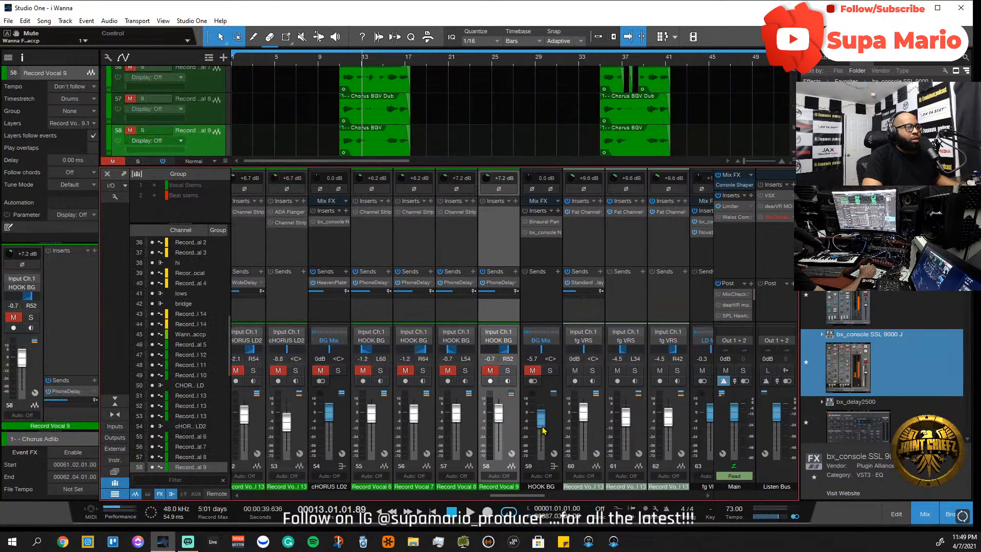
left_click_drag(520, 498, 424, 461)
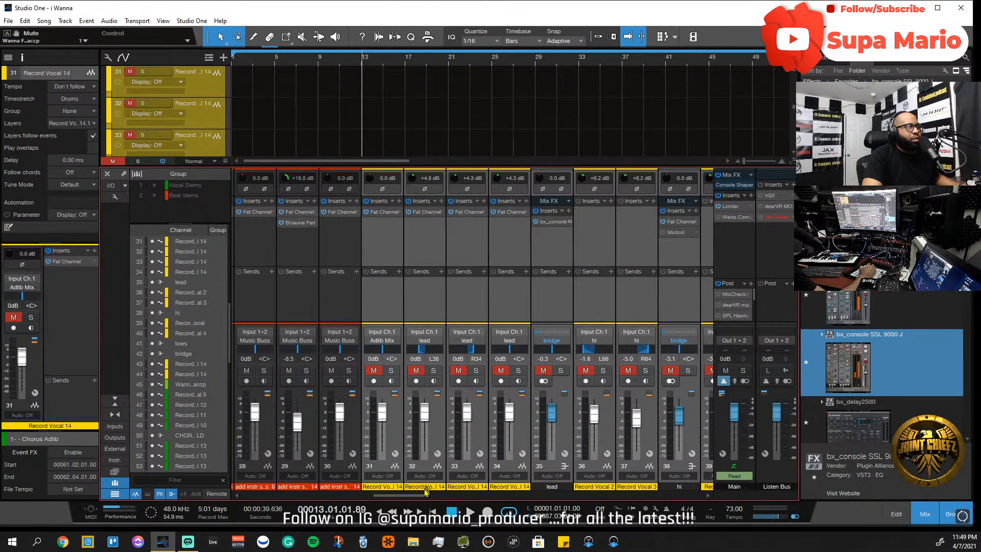
left_click_drag(425, 490, 527, 480)
left_click(511, 371)
- Try to mute the full-length accompaniment on track 45, just above the chorus vocals
scroll(476, 133, "up", 10)
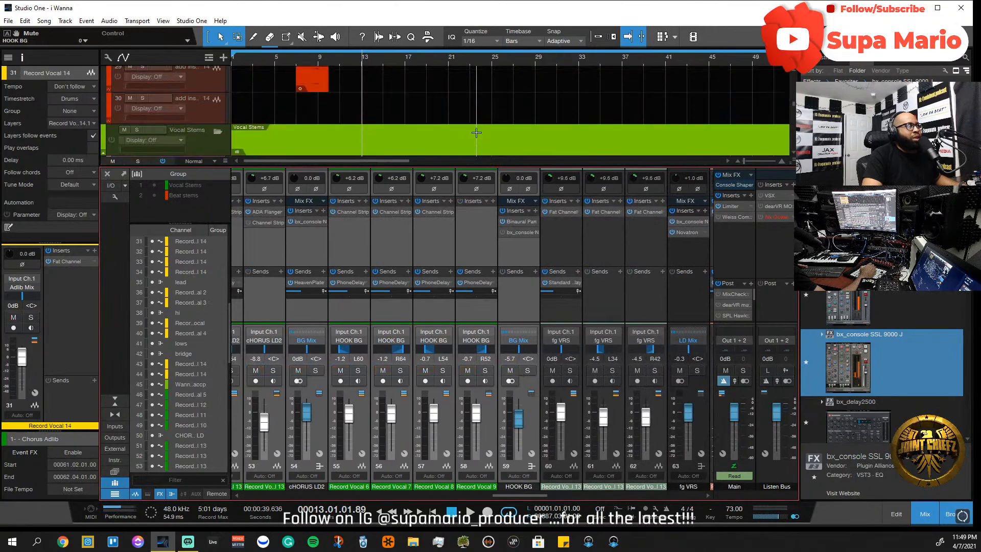
scroll(477, 132, "up", 5)
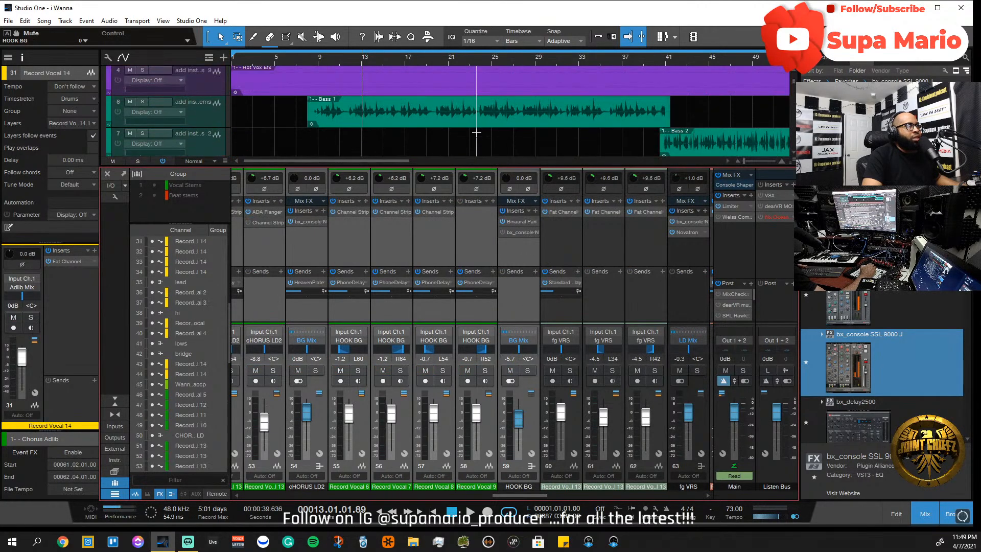
scroll(476, 133, "down", 15)
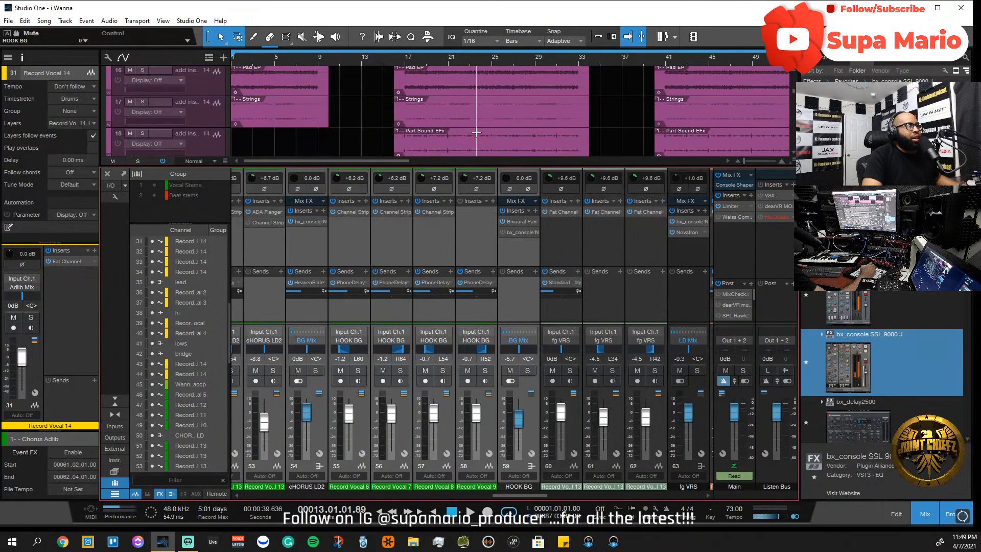
scroll(476, 133, "down", 7)
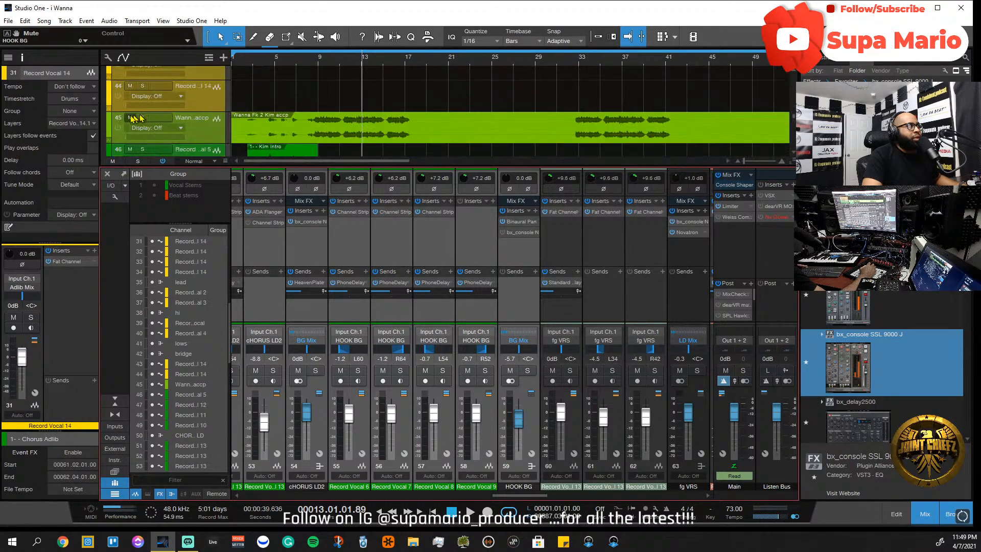
left_click(131, 118)
- Select the channels from the HOOK BG bus back to track 31 and unmute the whole range
left_click(538, 430)
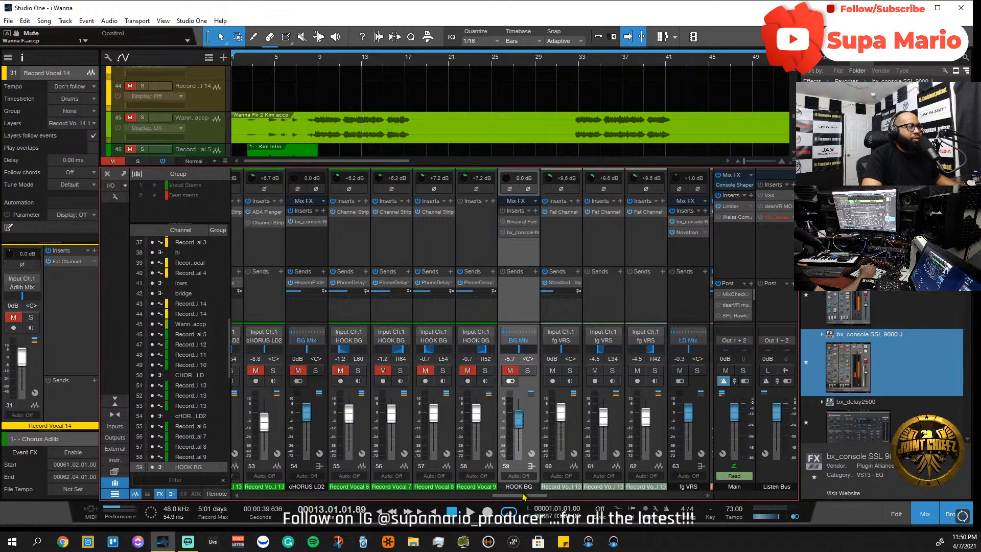
left_click_drag(521, 496, 407, 499)
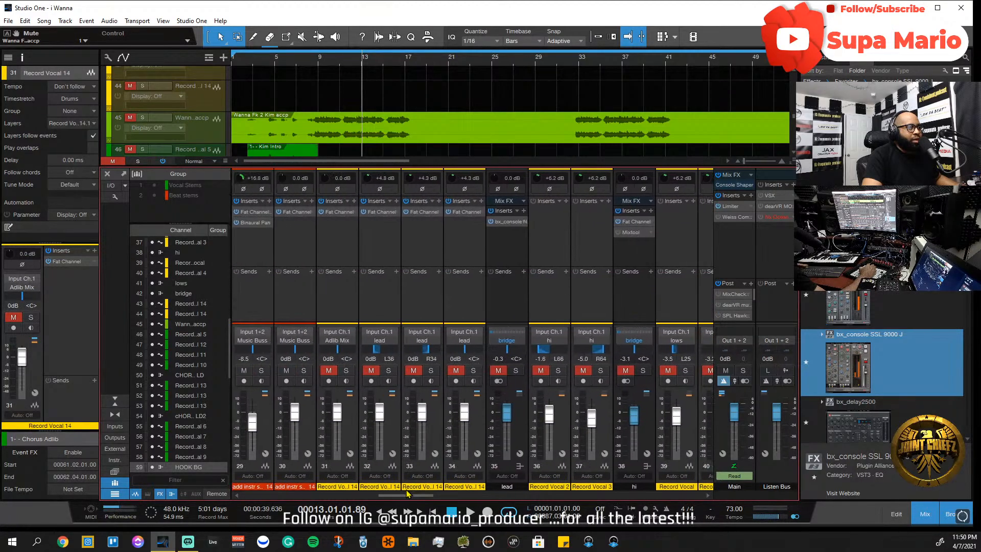
left_click(348, 422, "shift")
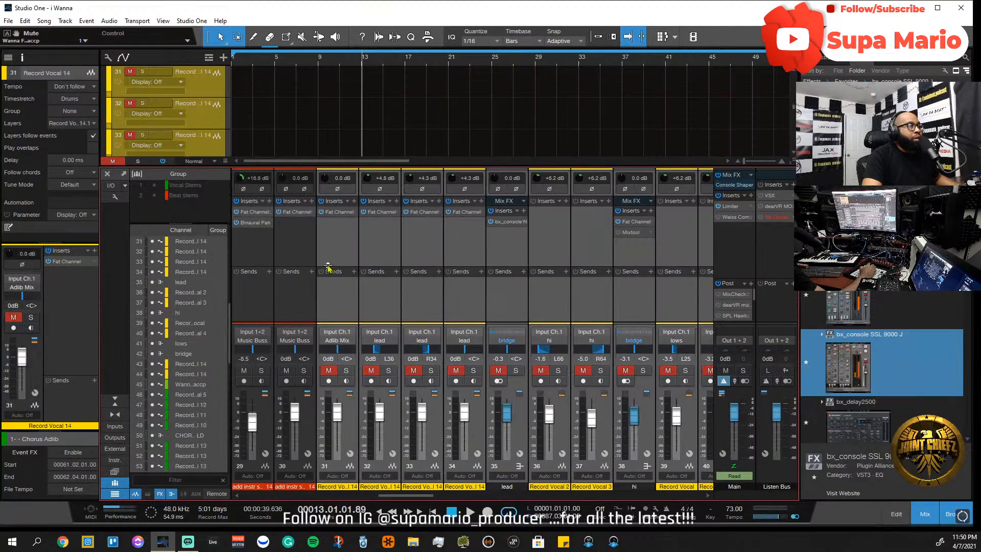
left_click(324, 375)
left_click_drag(381, 498, 502, 497)
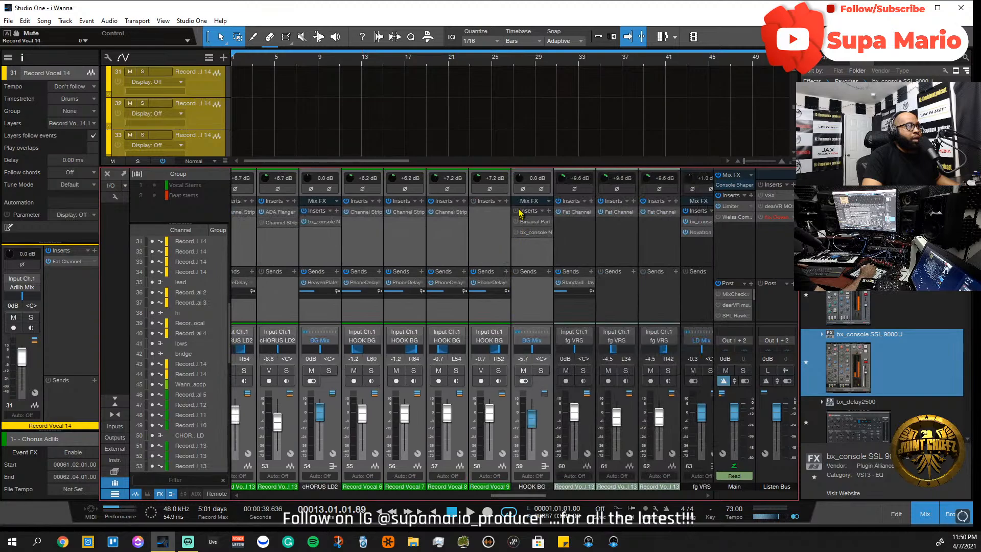
- Reduce the channel selection to Record Vocal 9 and mute only the full-length accompaniment on track 45
left_click(518, 246)
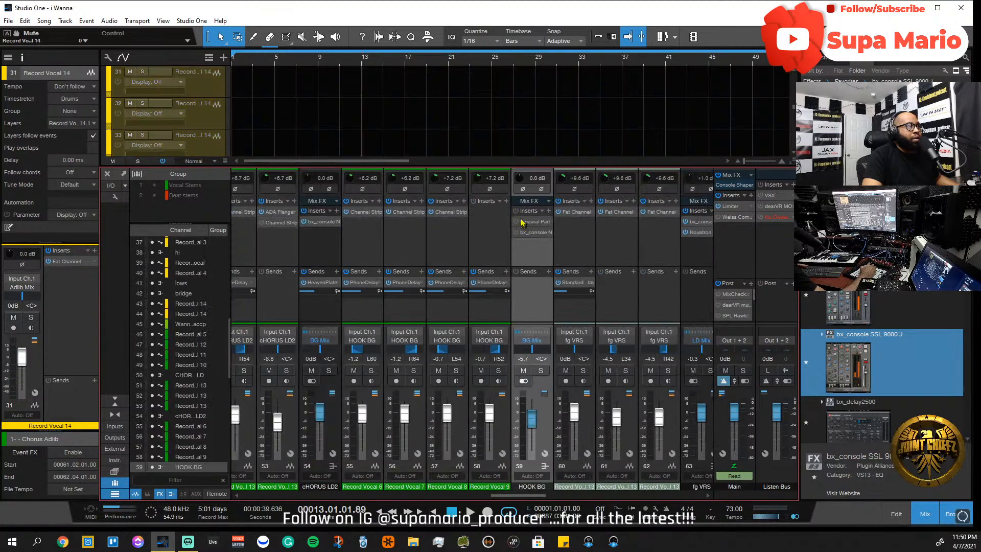
left_click(473, 207)
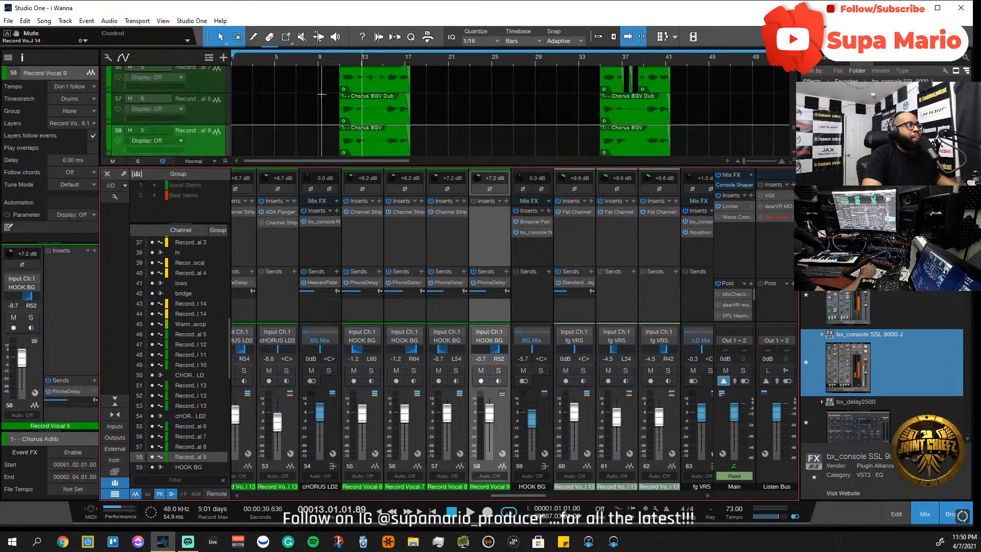
scroll(342, 109, "up", 10)
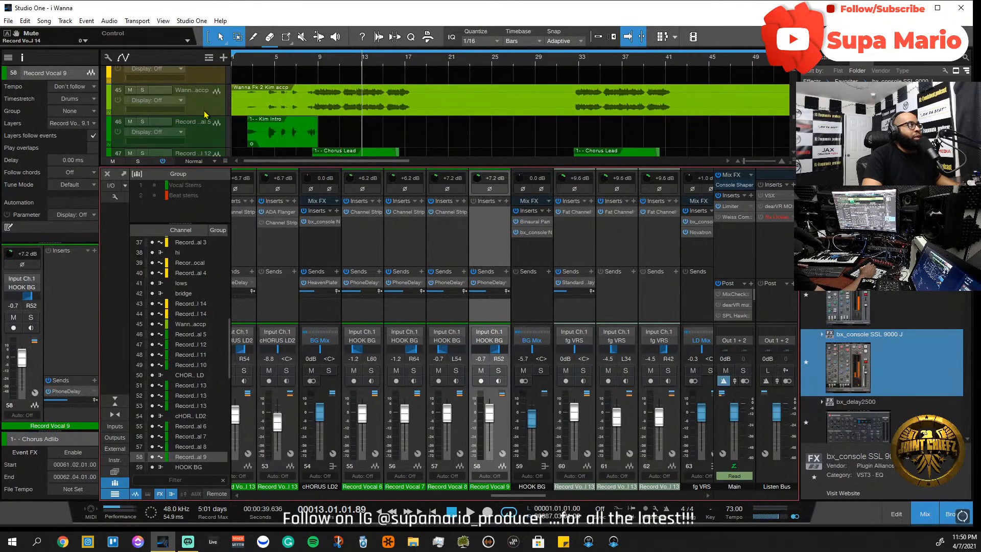
left_click(130, 90)
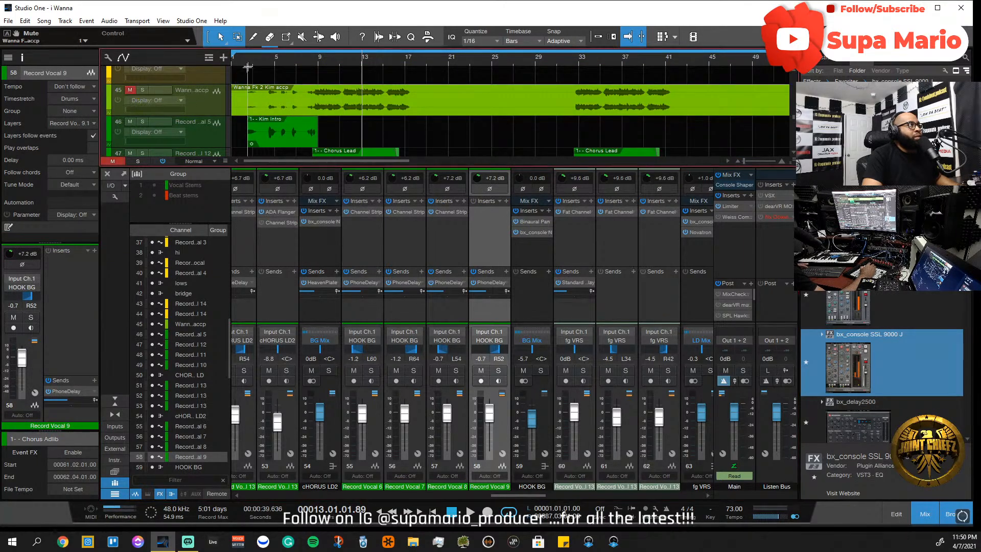
- Examine the chorus lead, dub, stab and background layers and the verse vocal clips in the arrangement
scroll(301, 86, "down", 3)
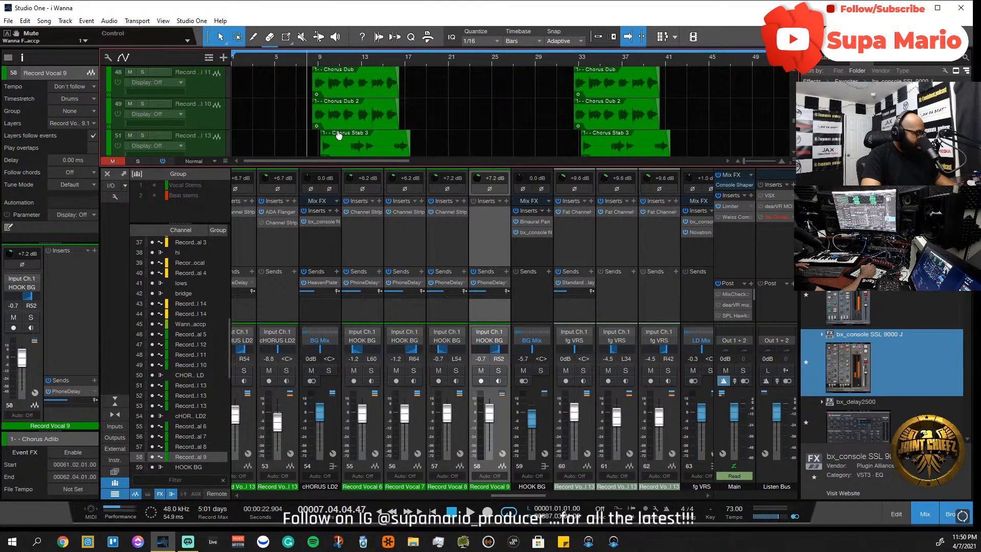
scroll(333, 70, "up", 4)
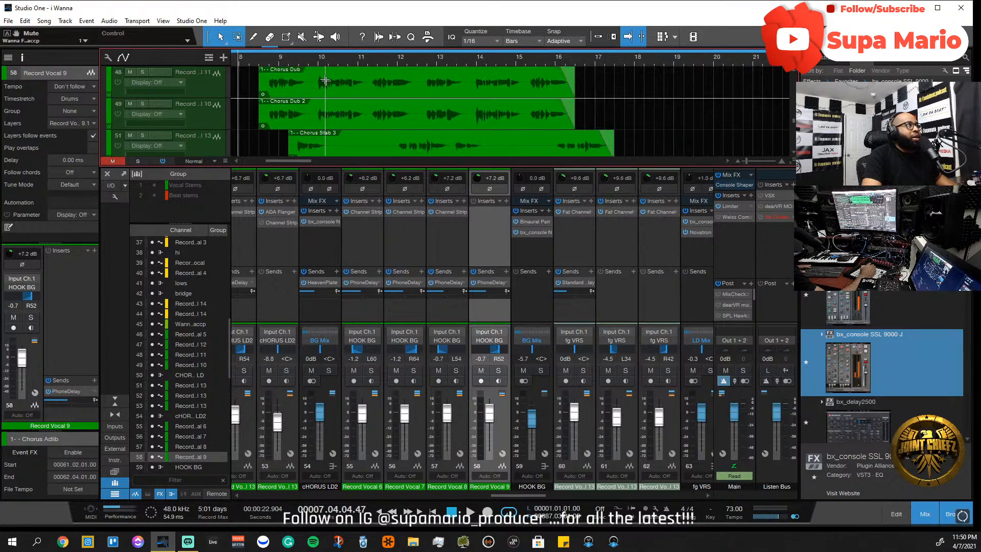
scroll(406, 67, "down", 5)
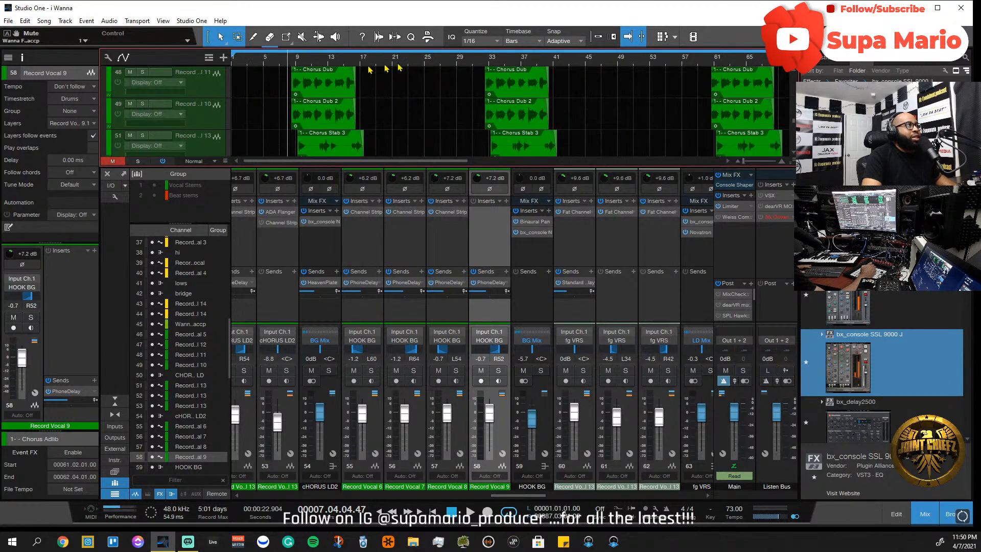
scroll(360, 99, "down", 5)
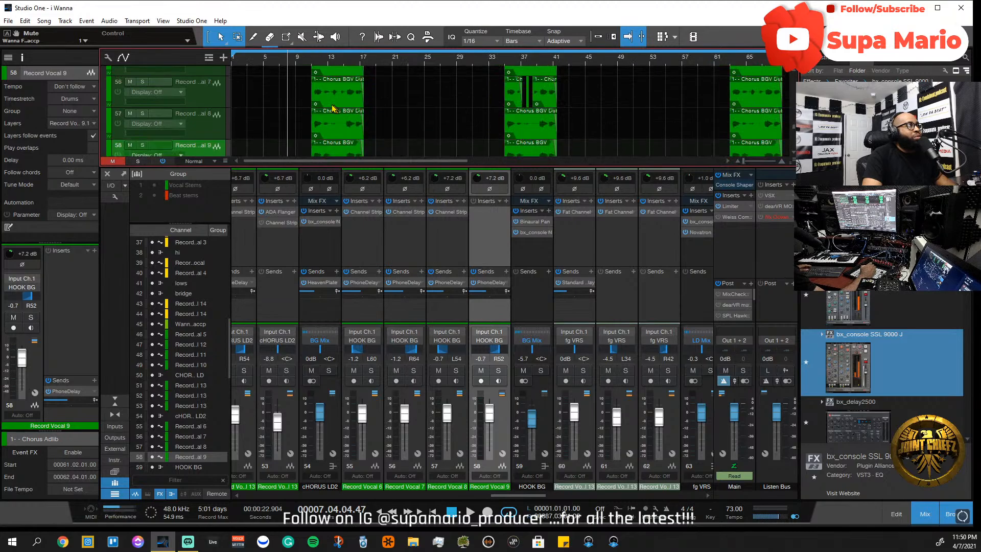
scroll(359, 100, "down", 2)
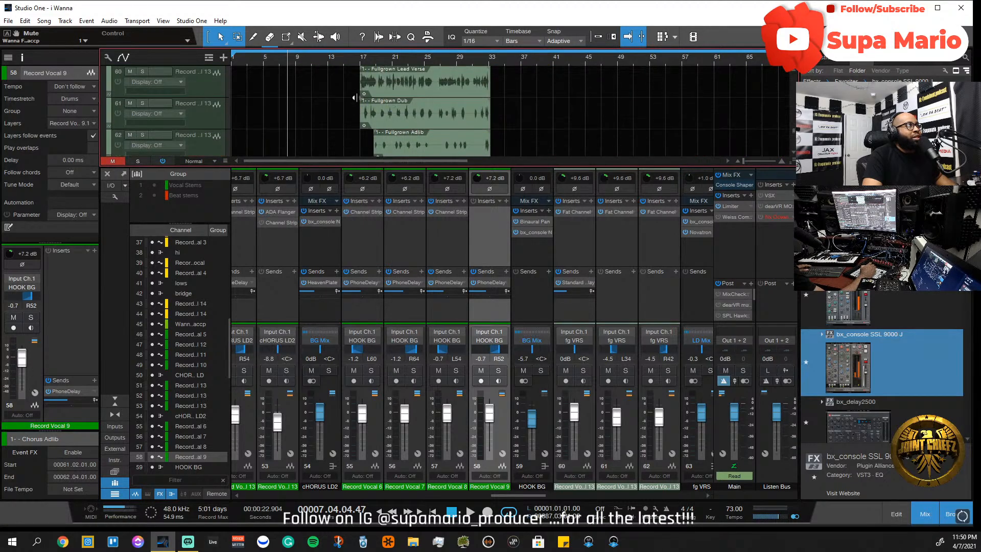
scroll(437, 90, "down", 3)
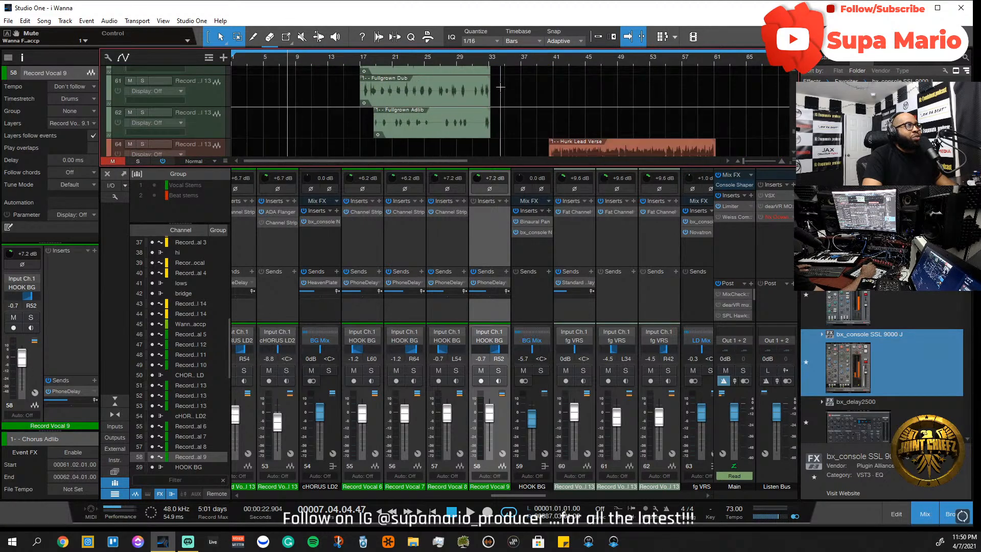
scroll(361, 75, "up", 5)
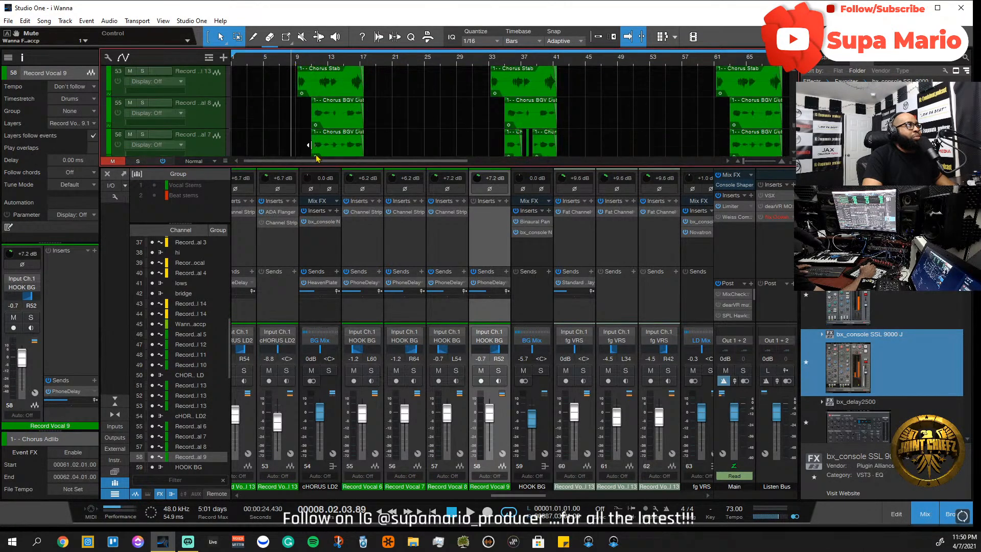
- Play the song from bar 8 while examining the CHORUS LD and chorus LD2 vocal channels and their buses in the mixer
key("space")
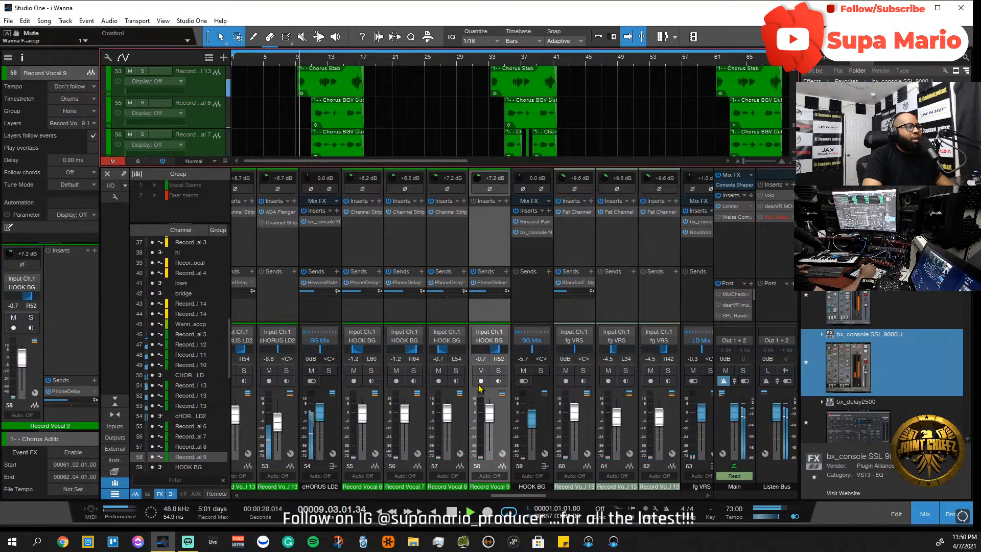
left_click_drag(512, 495, 469, 499)
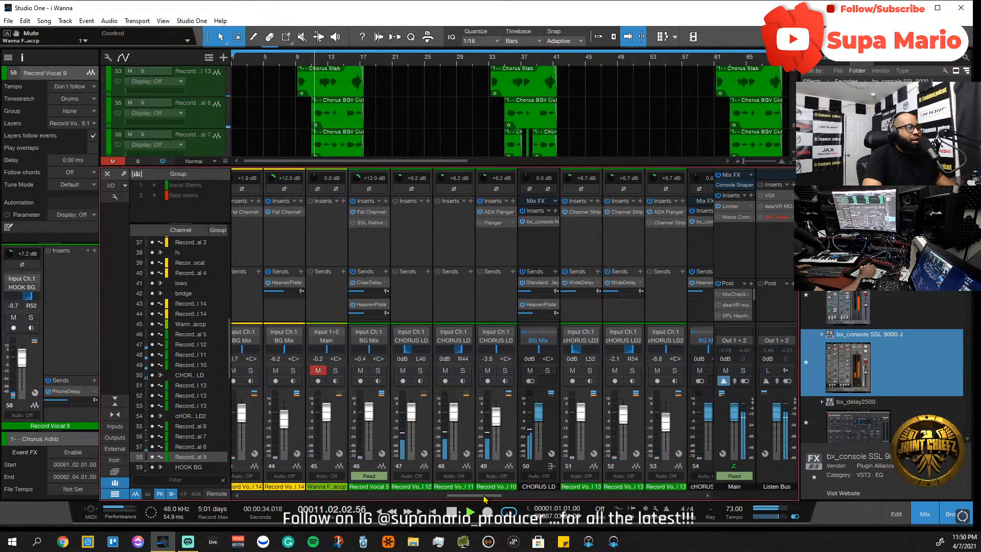
left_click_drag(484, 498, 490, 500)
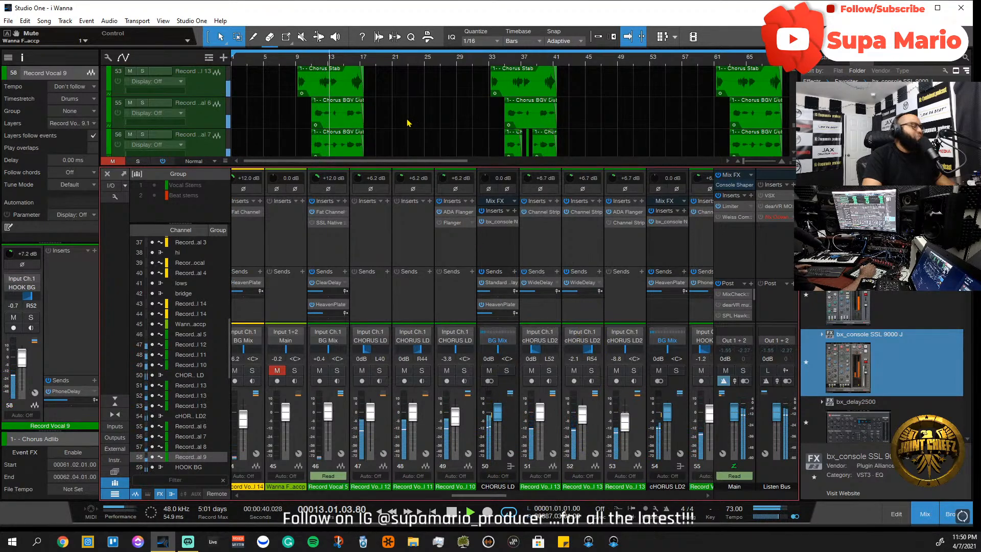
- Hide the mixer and examine the full stack of chorus and verse vocal tracks, stopping playback at bar 20
key("F3")
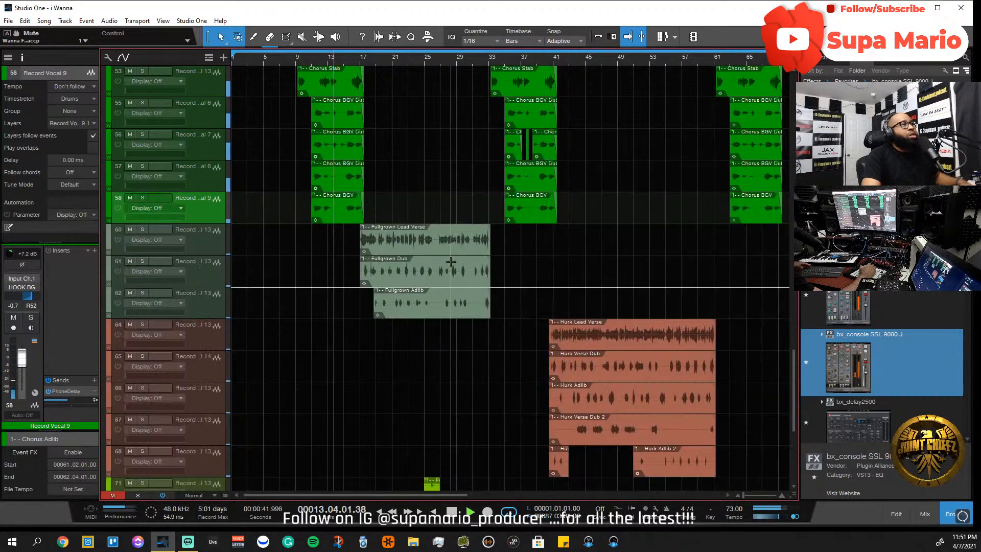
scroll(451, 262, "up", 5)
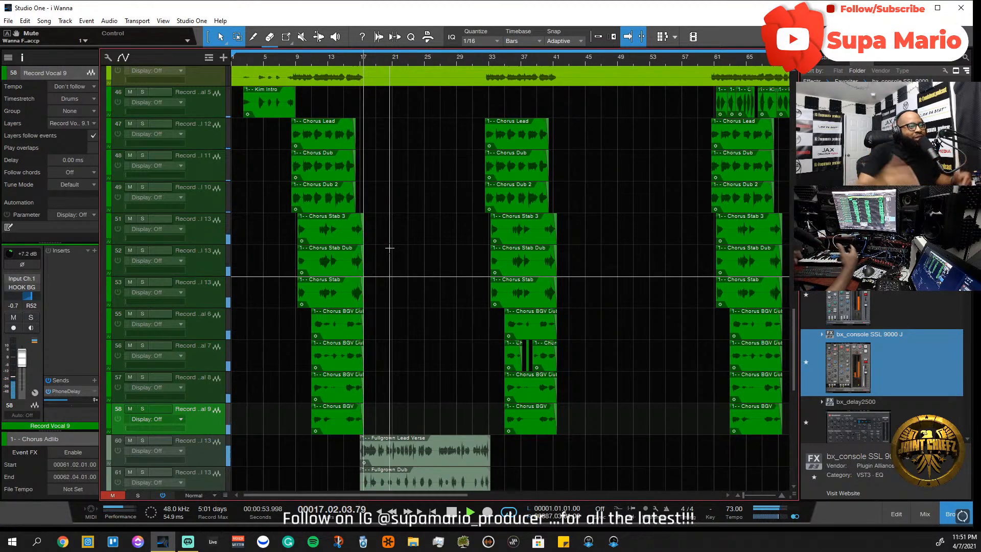
scroll(451, 332, "down", 5)
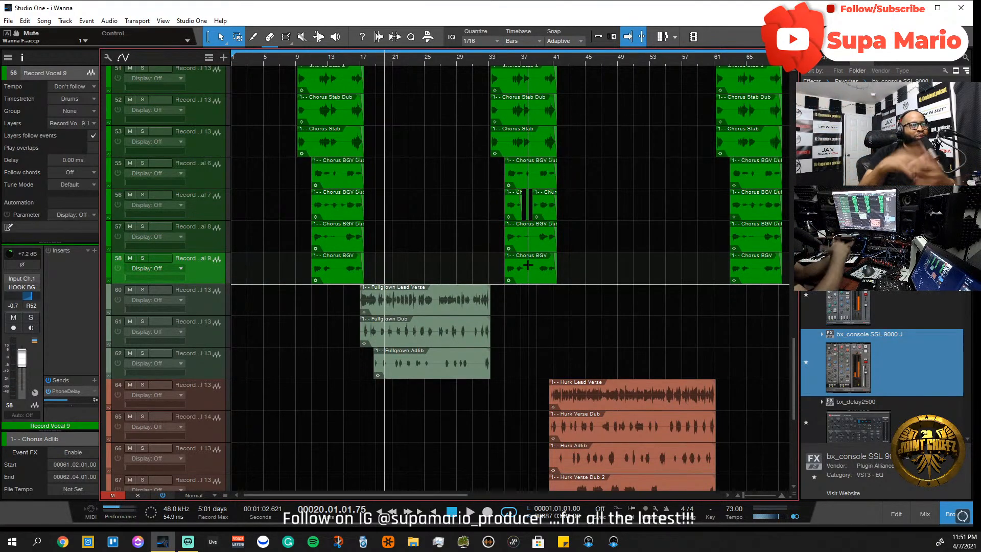
scroll(458, 248, "up", 4)
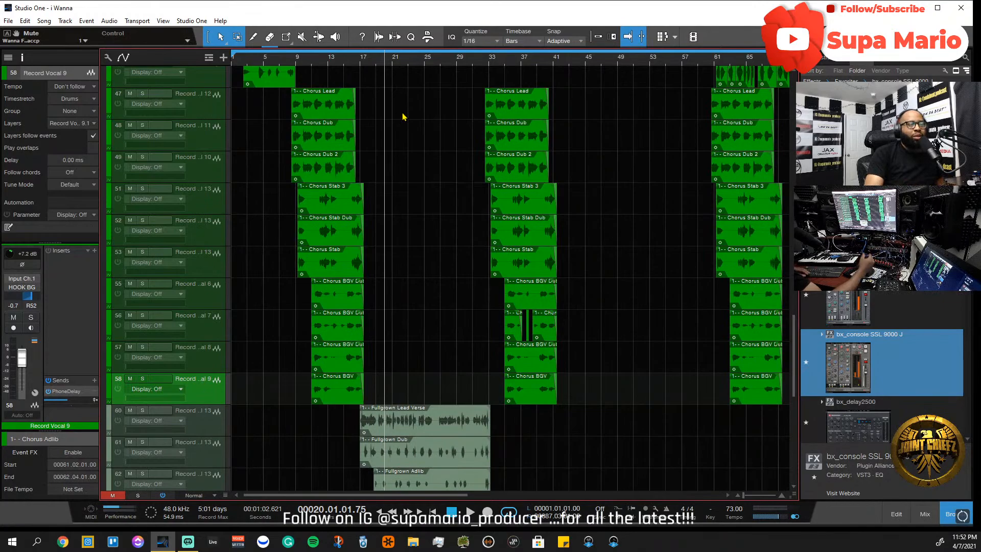
scroll(473, 307, "down", 3)
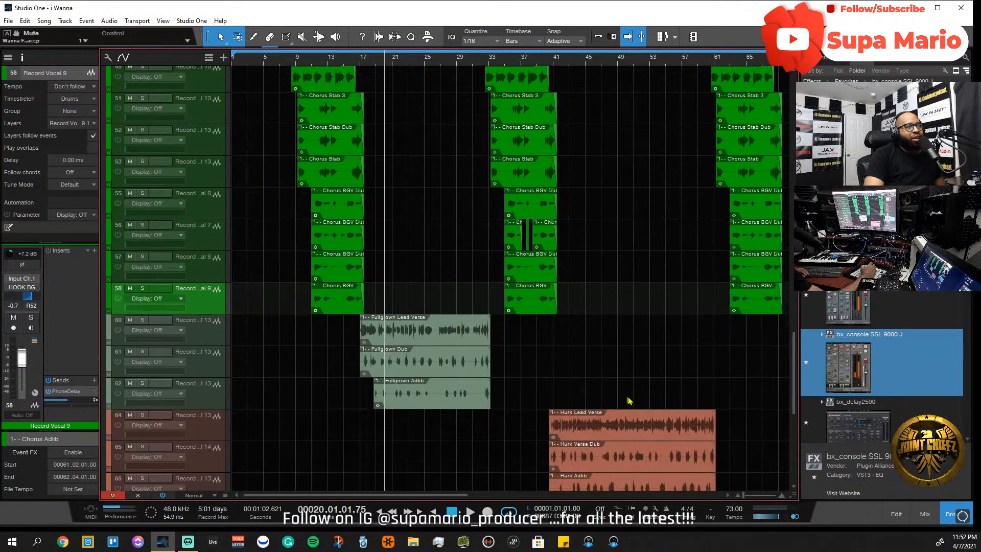
scroll(629, 402, "down", 3)
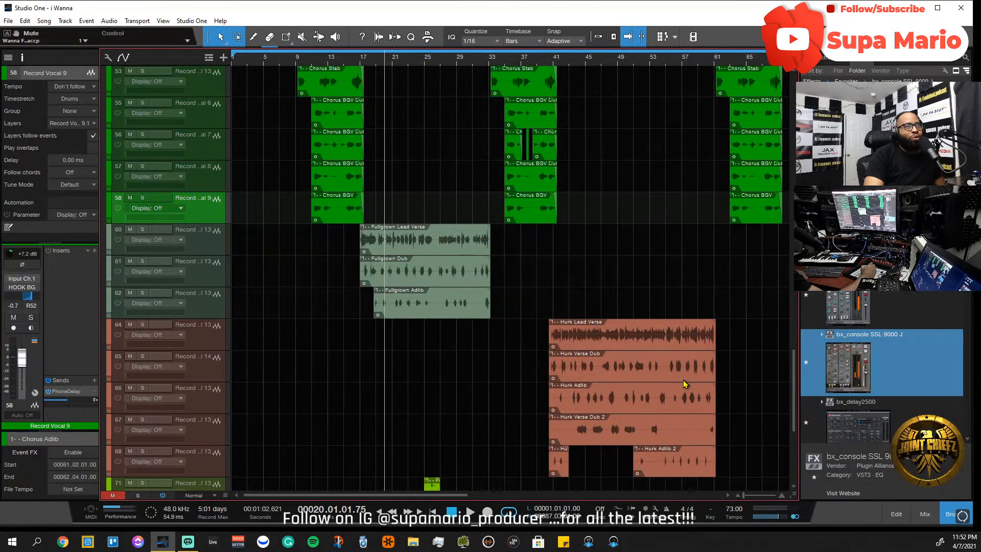
- Examine the verse and chorus vocal stacks and briefly play the second chorus from bar 32
scroll(684, 377, "up", 1)
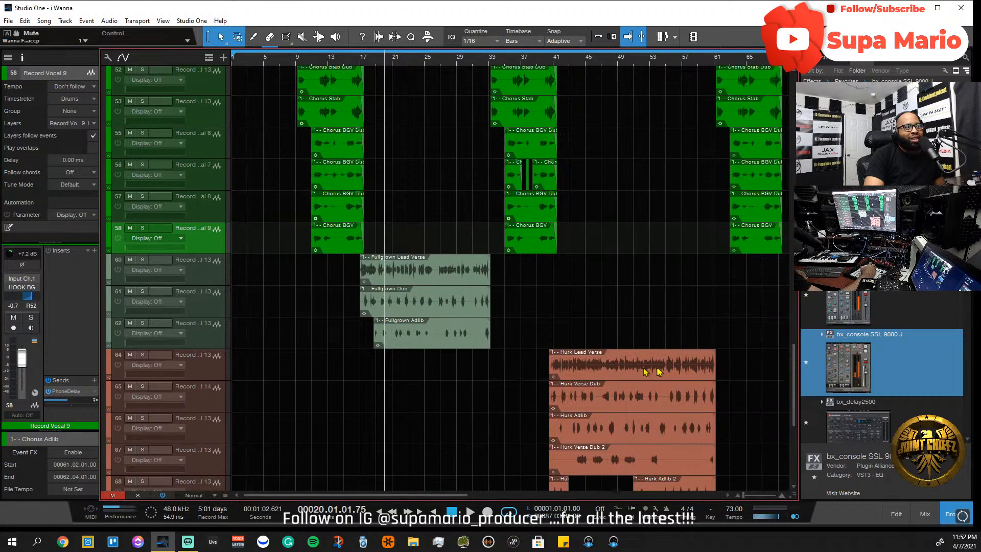
scroll(659, 372, "up", 7)
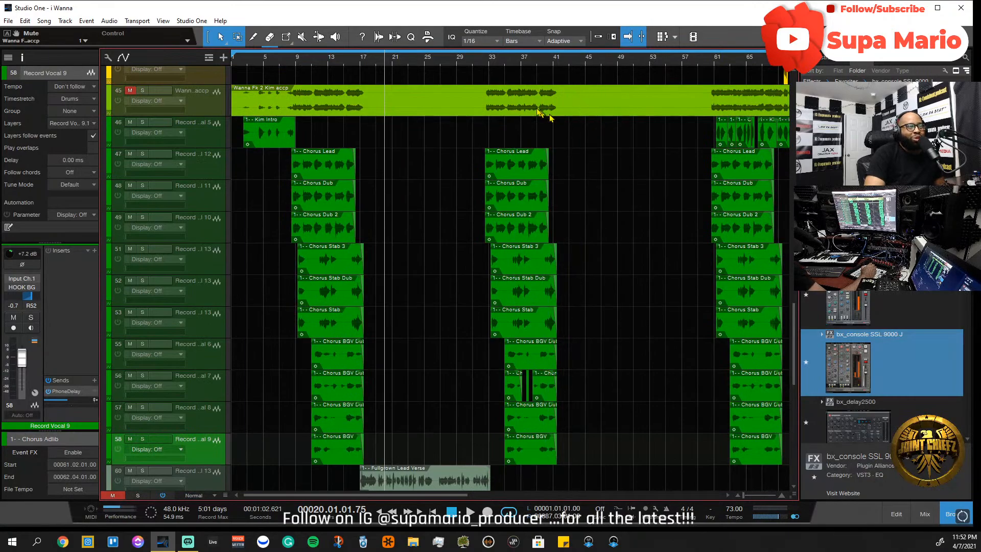
left_click(487, 80)
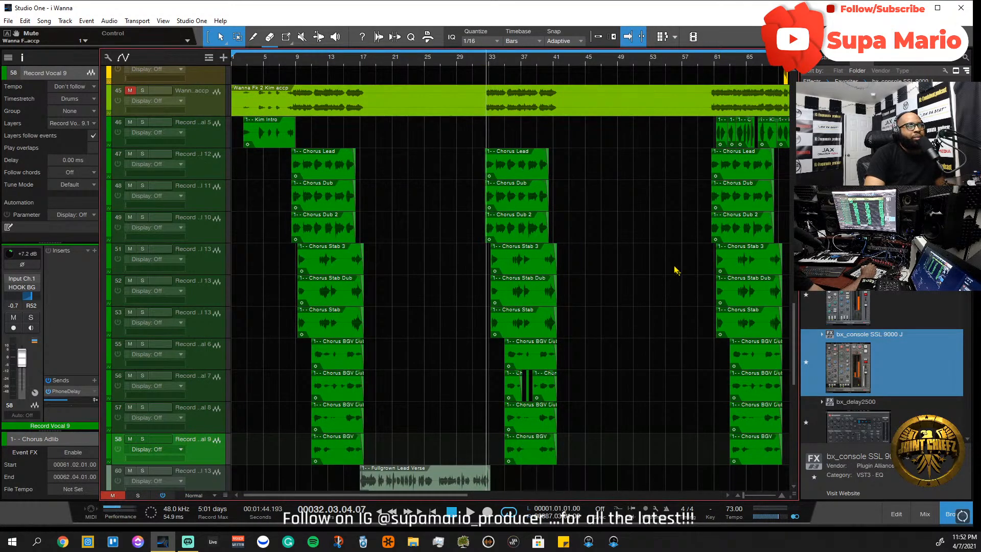
scroll(666, 269, "down", 3)
scroll(666, 269, "up", 4)
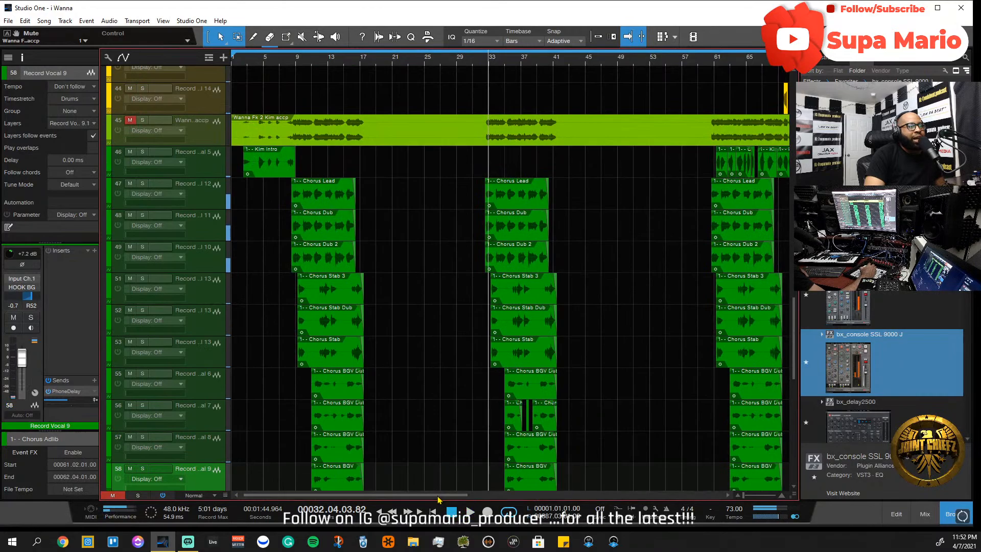
- Play the song from bar 69 and zoom in on the bridge lead, dub and background vocal clips
left_click_drag(439, 500, 507, 499)
scroll(636, 121, "up", 8)
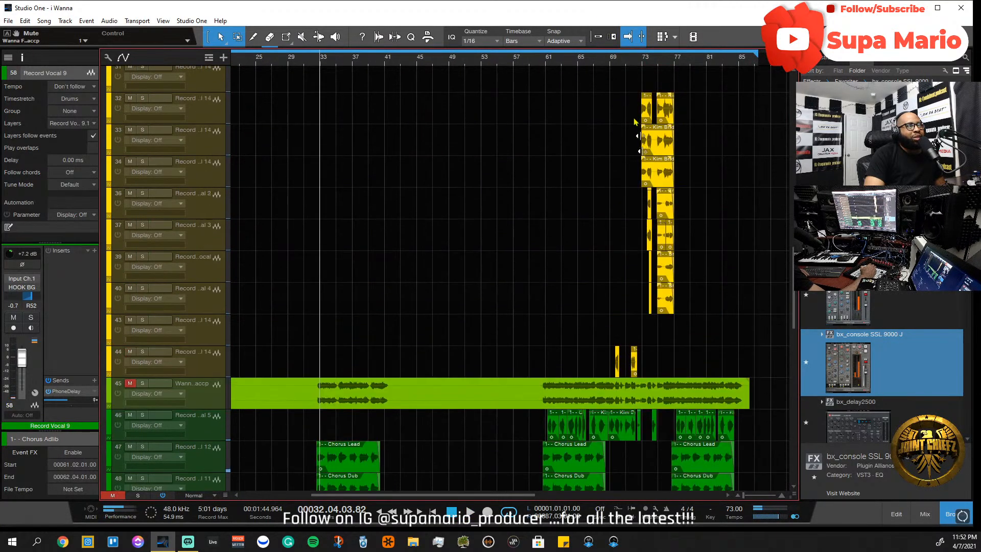
left_click(613, 62)
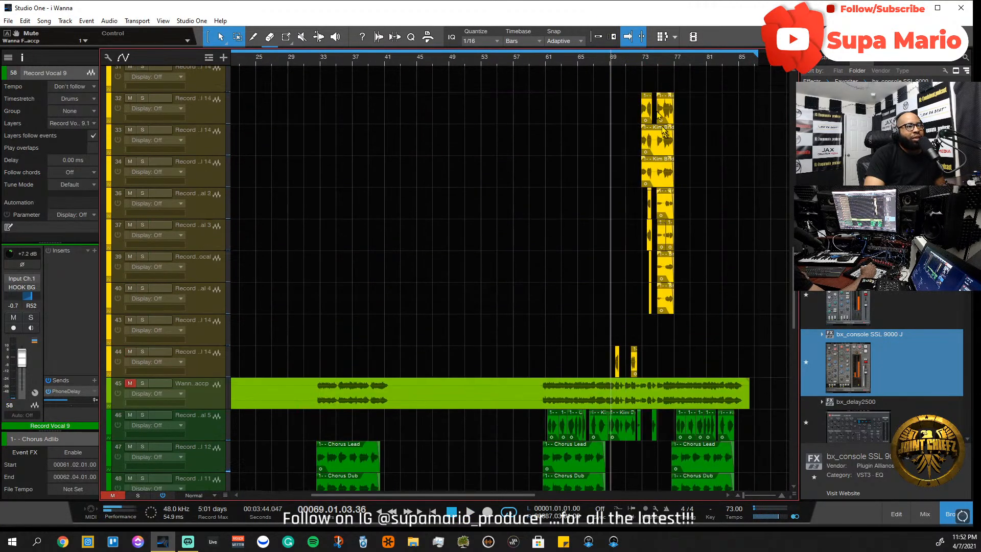
key("space")
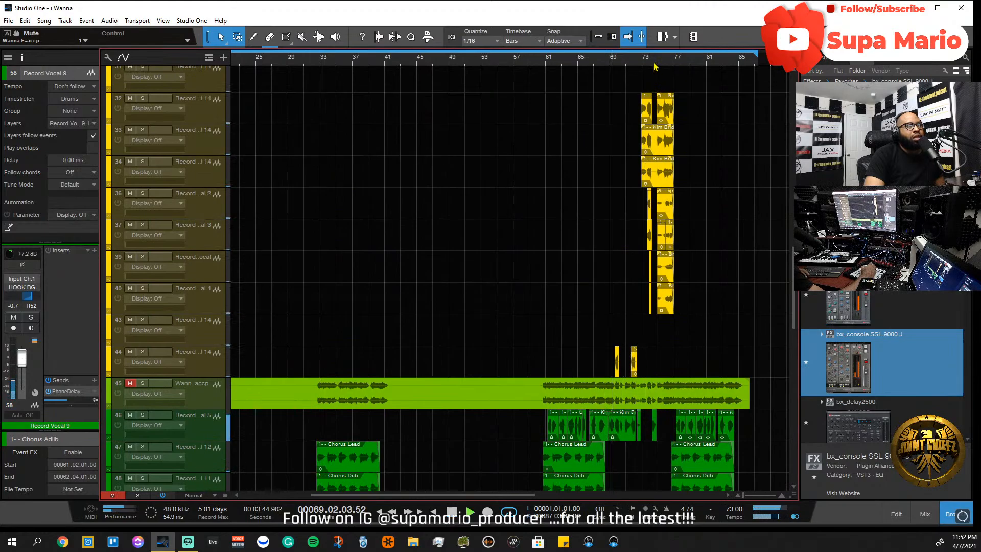
scroll(656, 63, "up", 5)
scroll(442, 335, "down", 3)
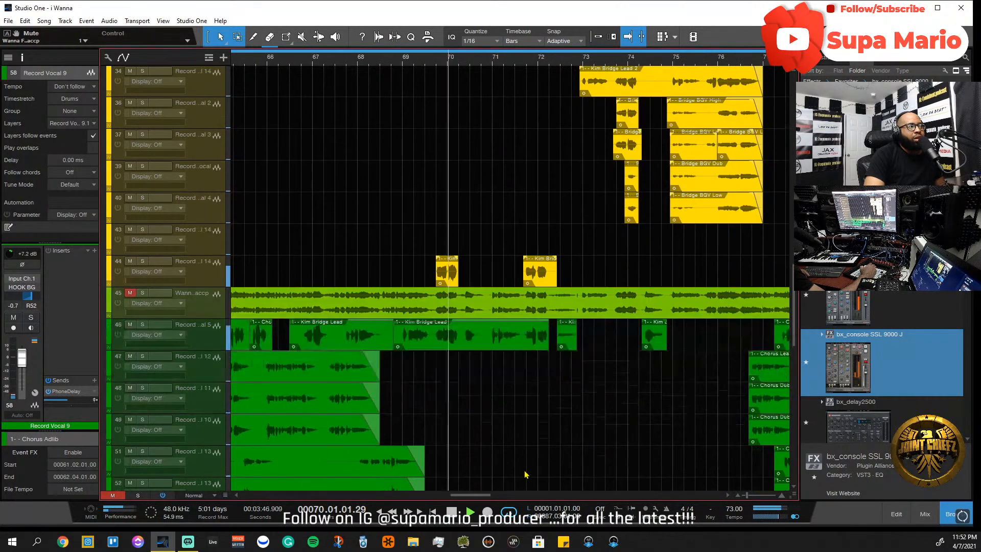
- Select the bridge lead clip near bar 69 and the short lead dub clip near bar 72 on track 46 during playback
left_click(441, 335)
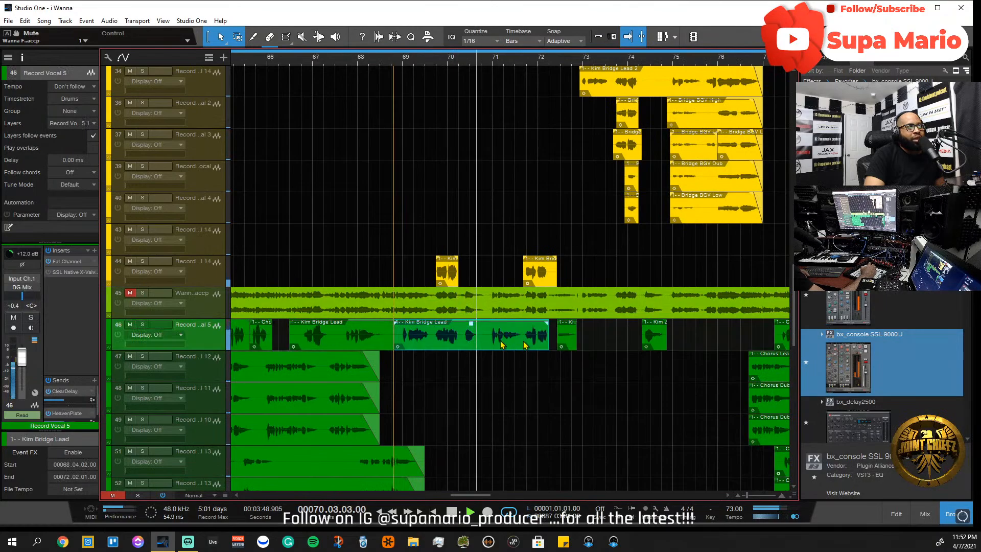
scroll(595, 466, "down", 2)
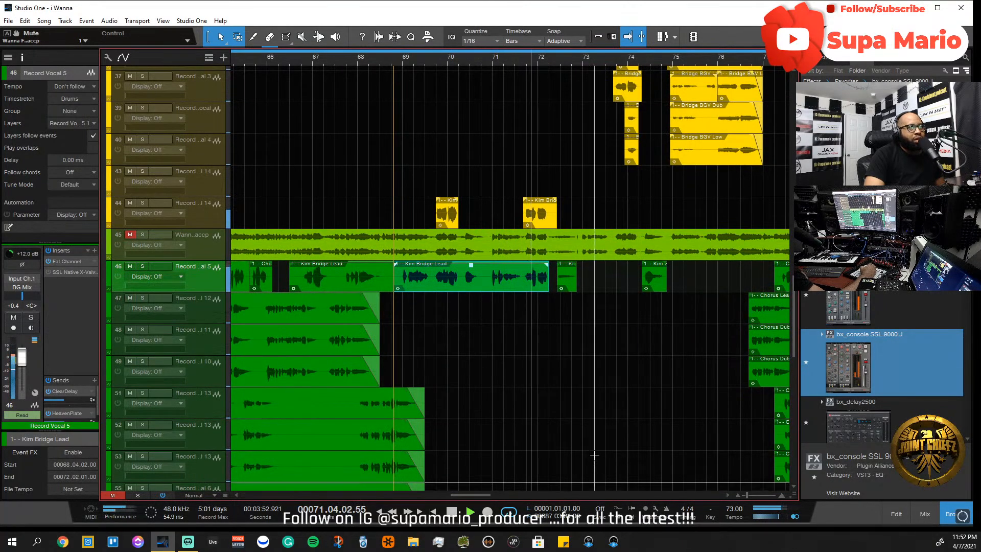
scroll(630, 402, "up", 5)
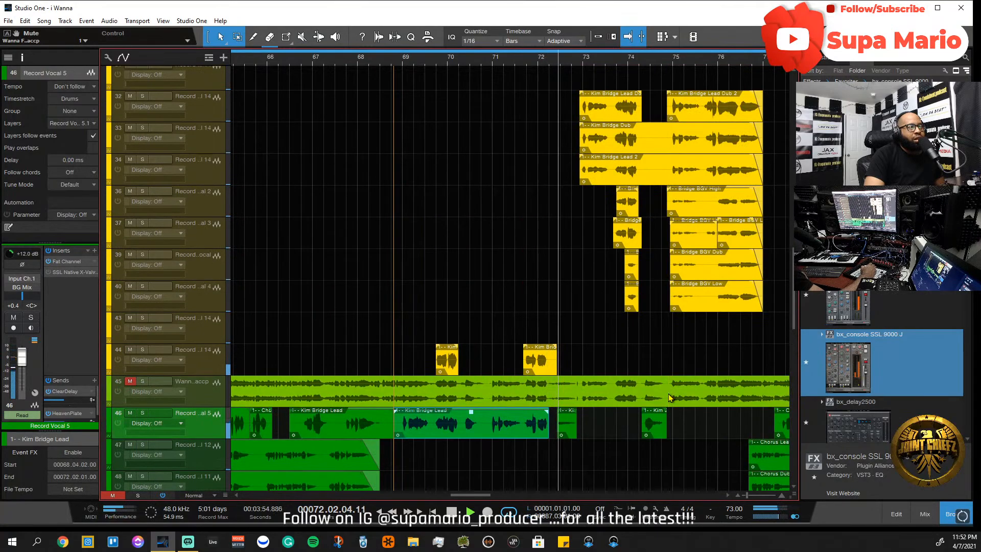
left_click(568, 416)
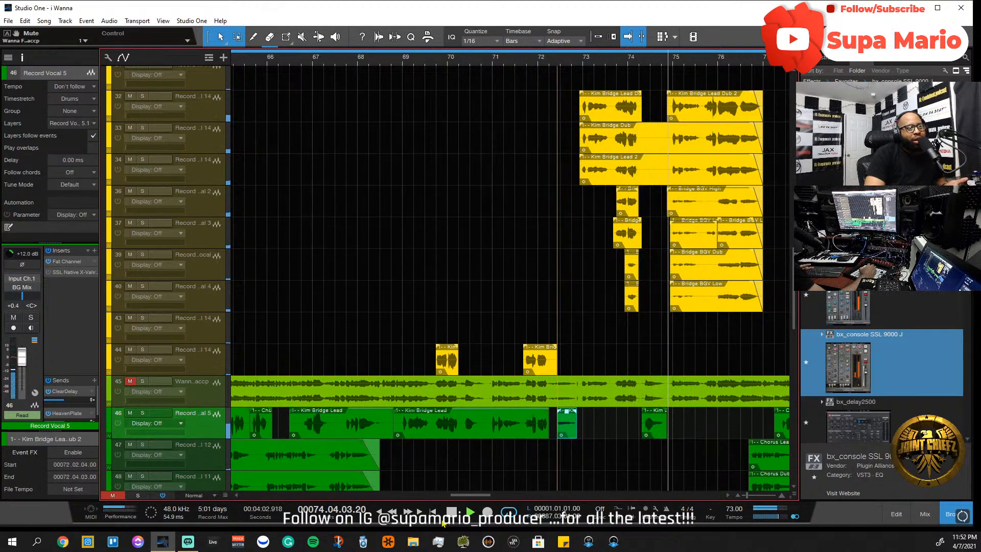
- Follow playback through the bridge backgrounds and the final chorus lead, stab and BGV layers, and stop it after bar 85
left_click_drag(470, 496, 491, 496)
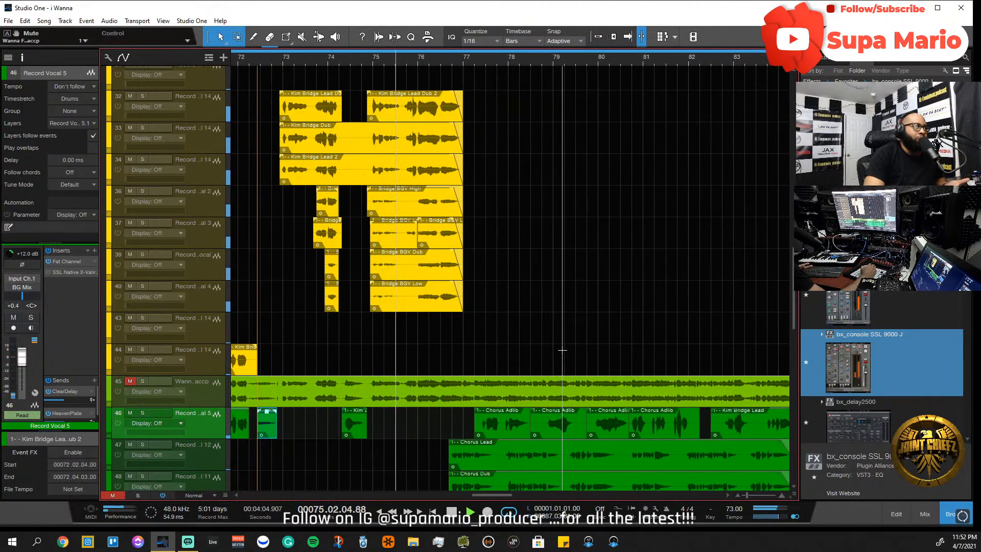
scroll(563, 355, "down", 4)
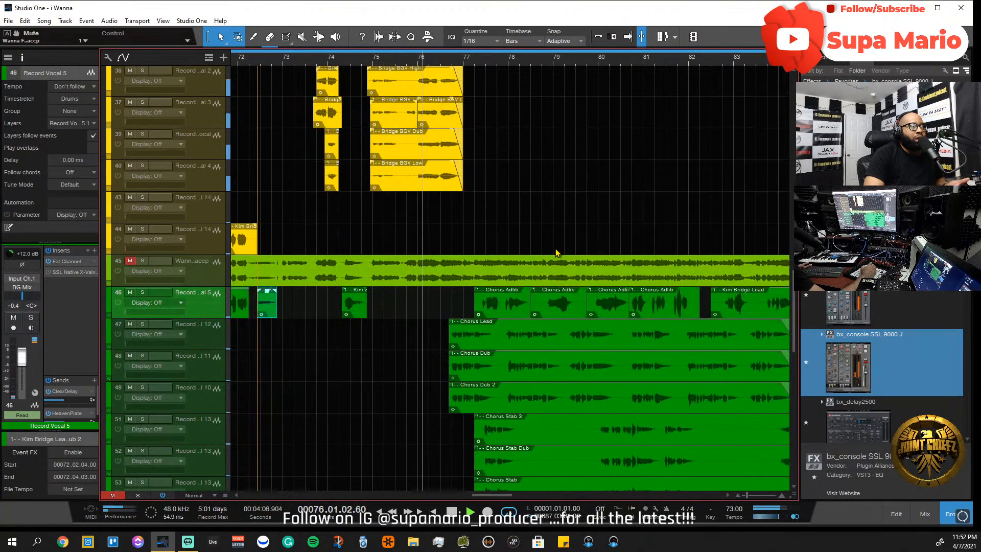
scroll(501, 220, "up", 2)
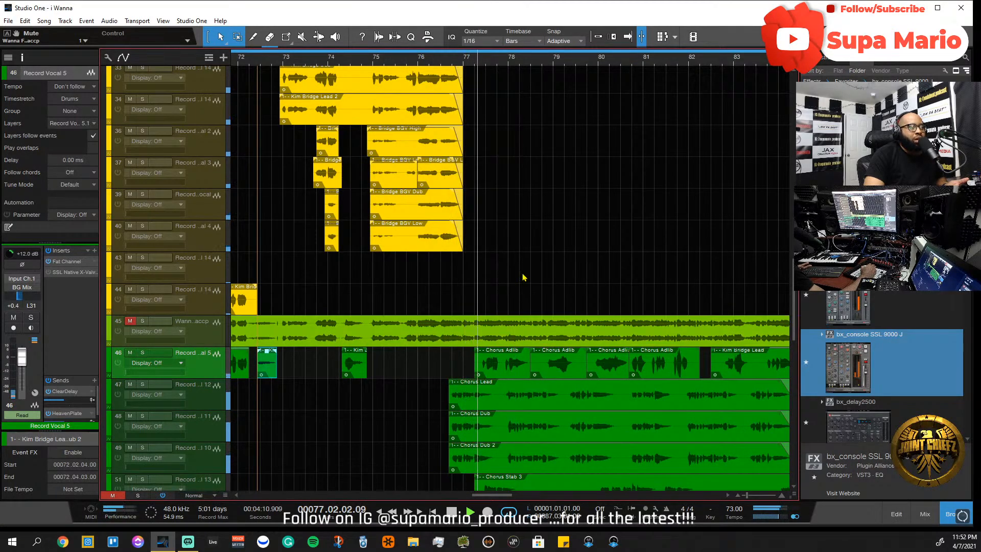
scroll(521, 278, "down", 2)
scroll(519, 358, "down", 5)
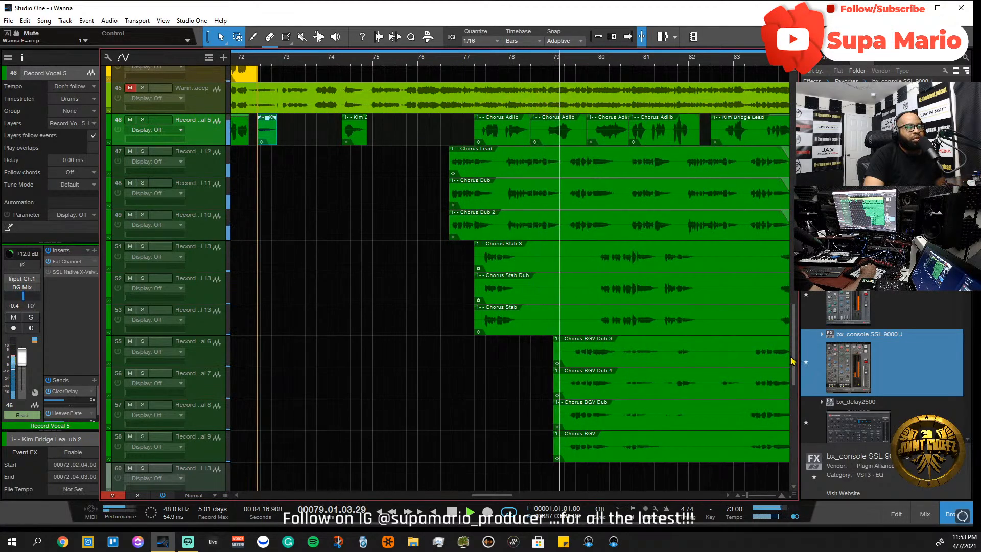
left_click_drag(493, 495, 499, 497)
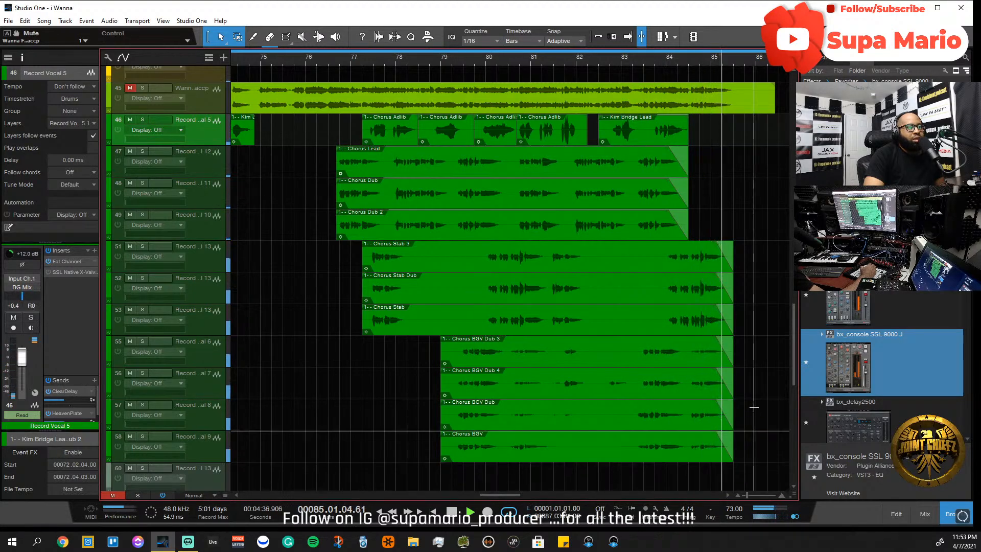
key("f")
key("space")
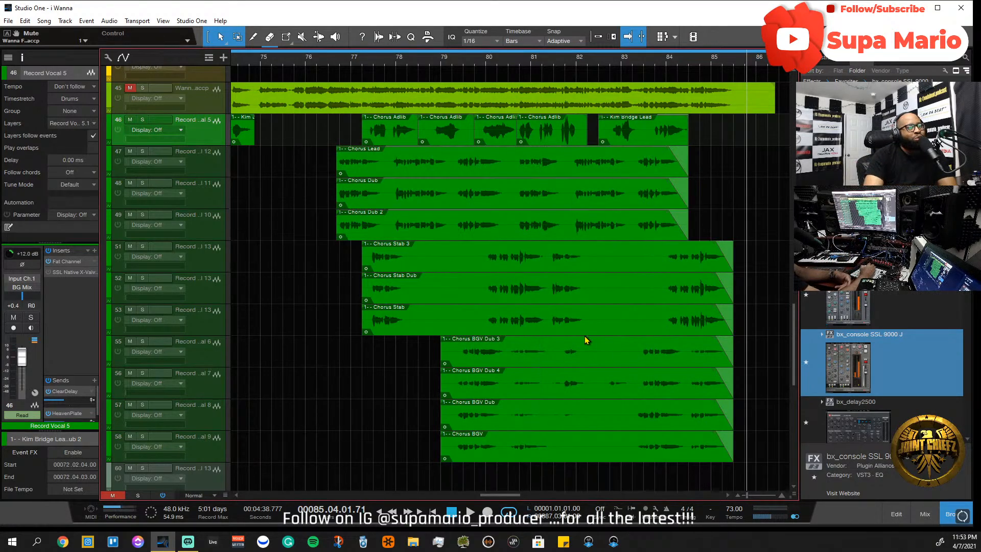
- Examine the full-length beat stems from kicks, snares and bass through the pads, strings, leads and bells
scroll(618, 302, "up", 5)
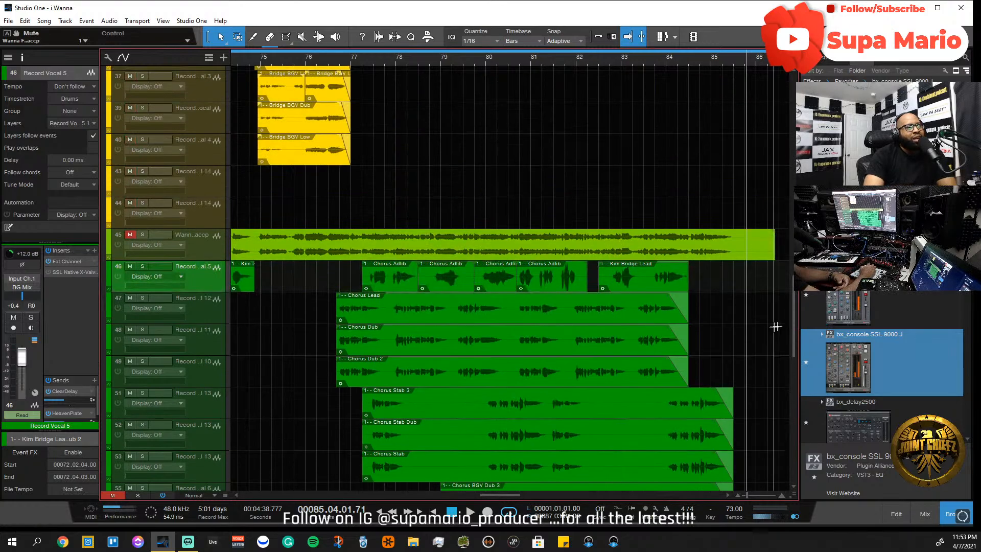
left_click_drag(794, 329, 680, 15)
scroll(665, 57, "down", 6)
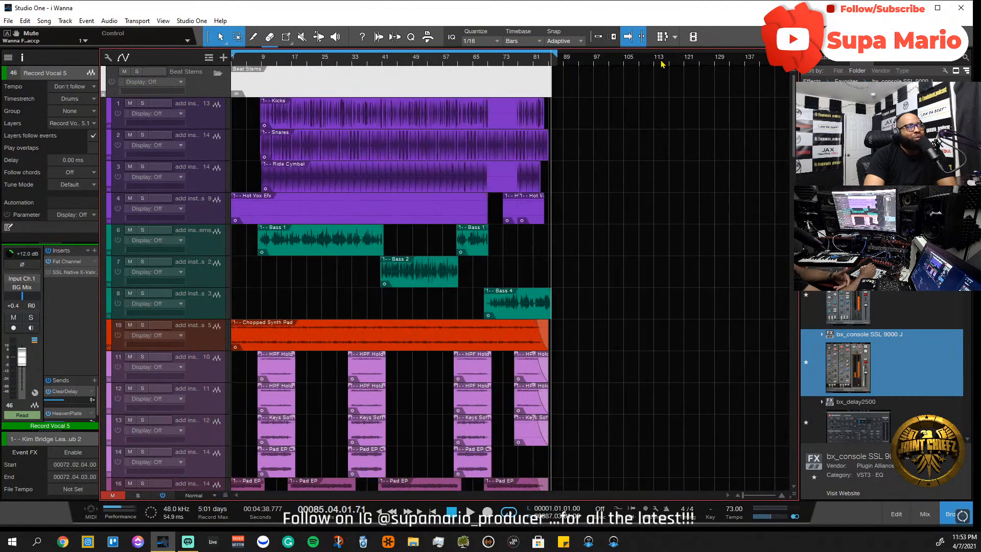
scroll(613, 189, "down", 6)
scroll(607, 228, "down", 9)
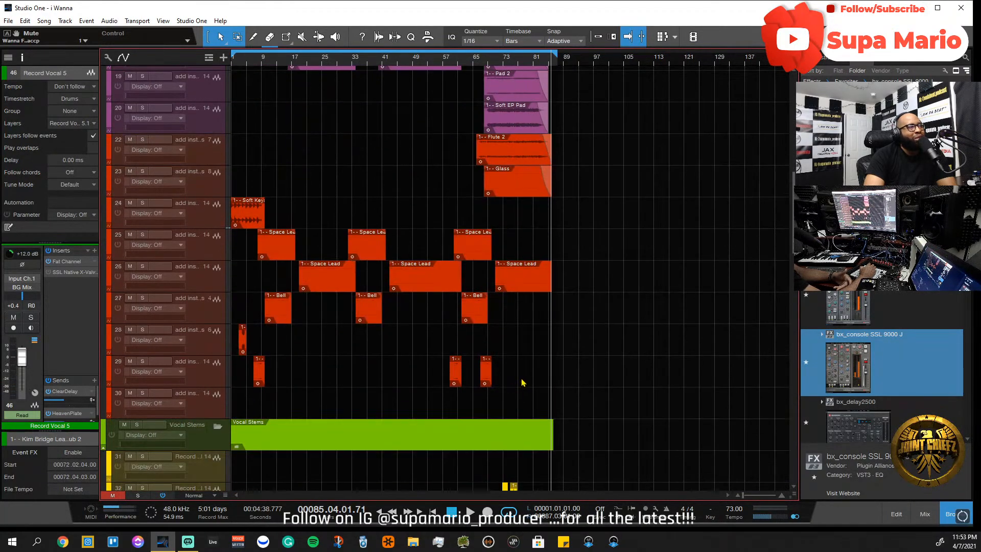
scroll(688, 324, "up", 10)
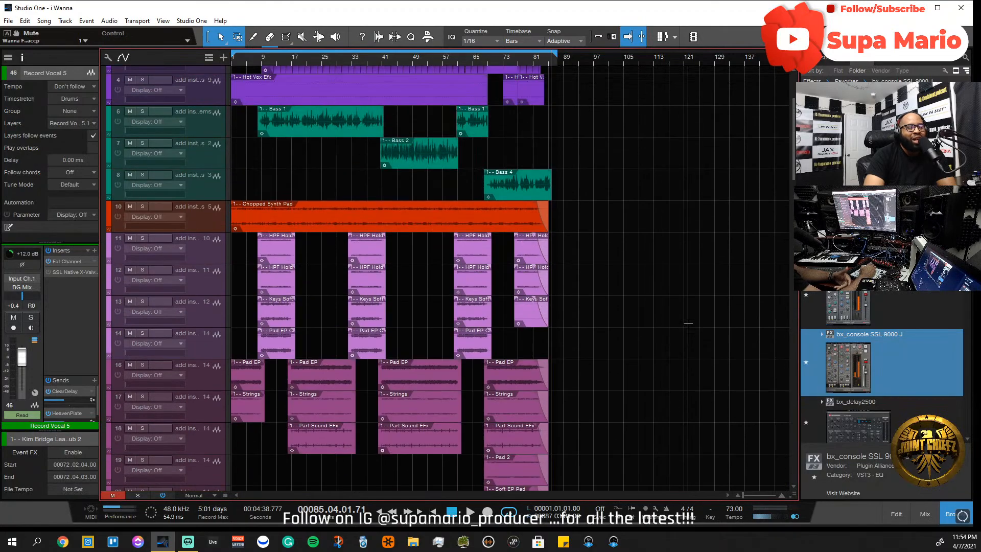
scroll(688, 323, "up", 4)
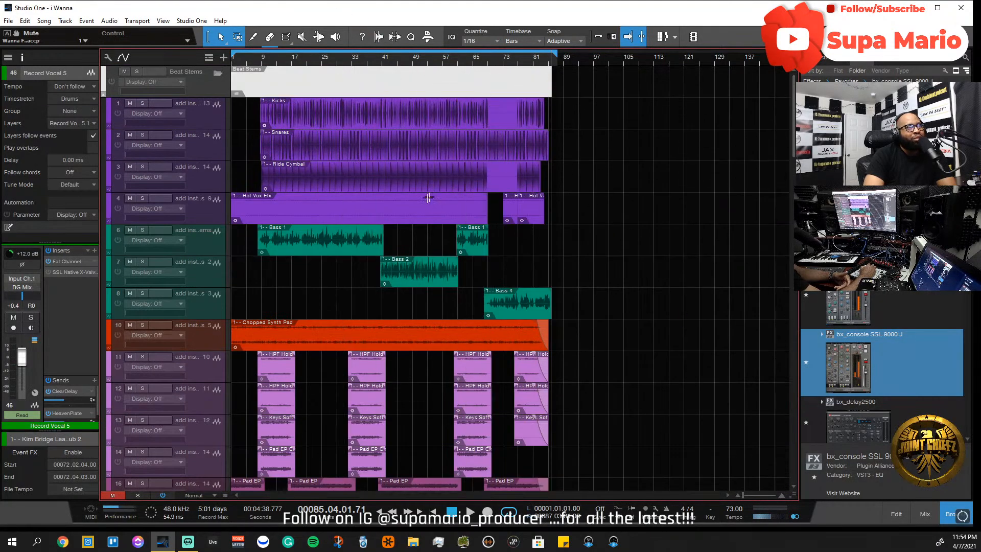
scroll(680, 227, "down", 3)
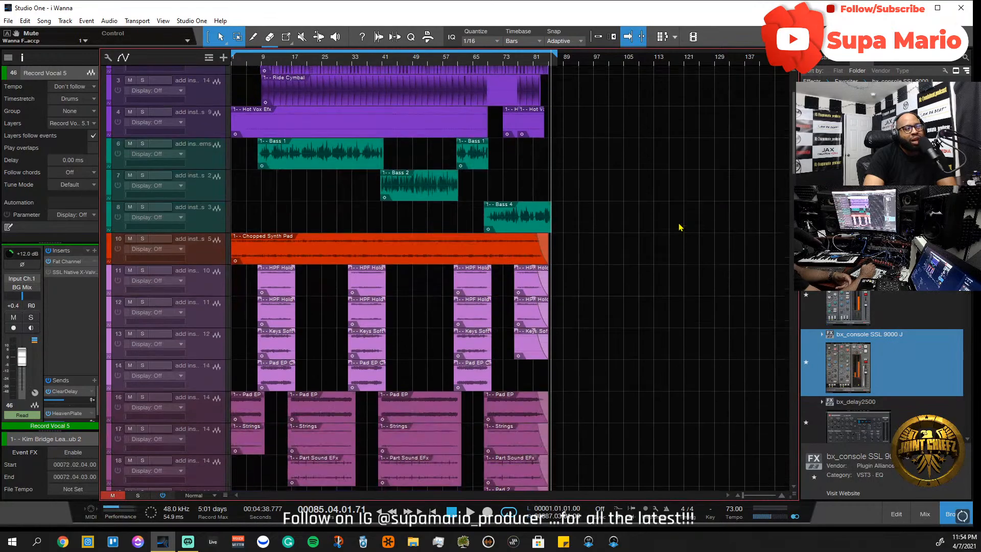
- Compare the vocal stem tracks for the bridge and choruses with the pad, string and lead instrument tracks
scroll(679, 227, "down", 20)
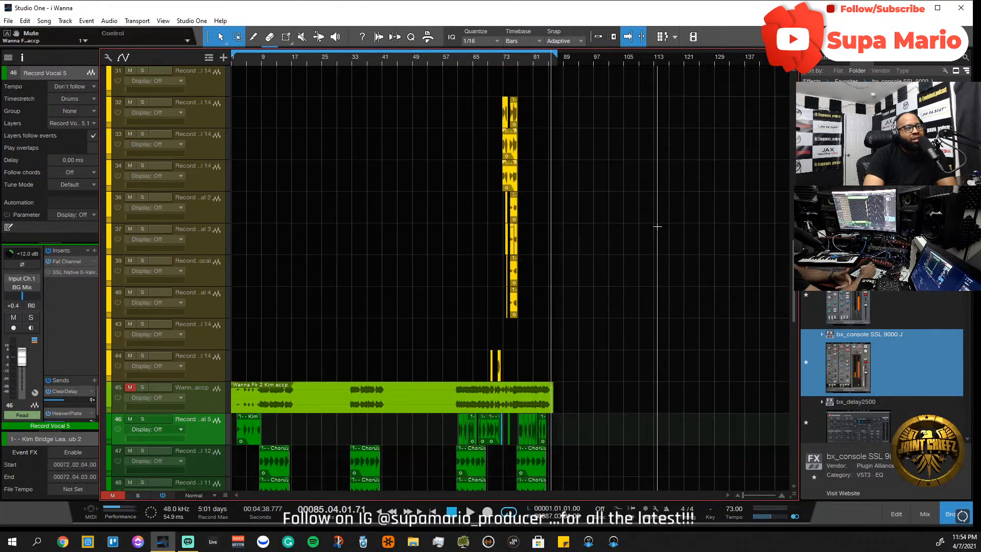
scroll(659, 230, "down", 3)
scroll(550, 208, "up", 12)
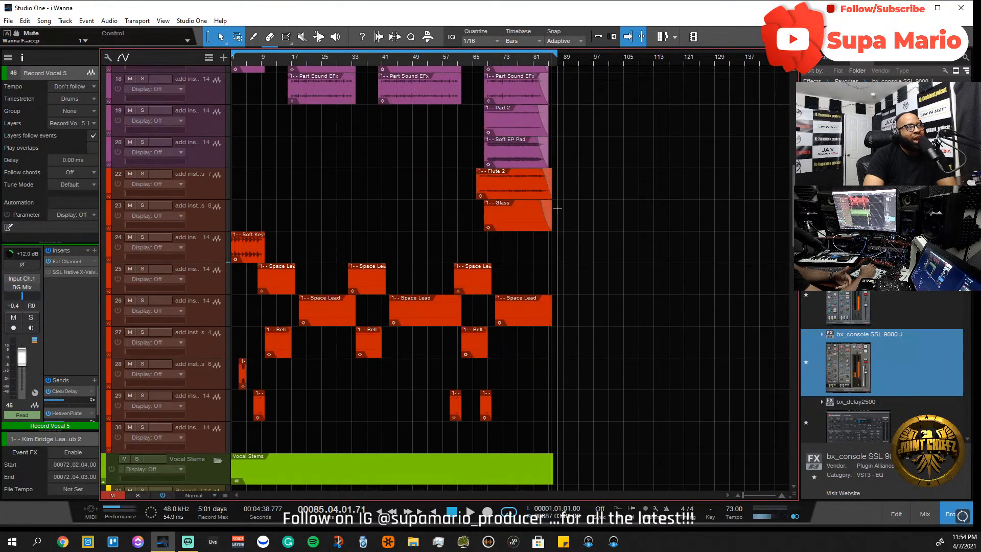
scroll(557, 208, "up", 8)
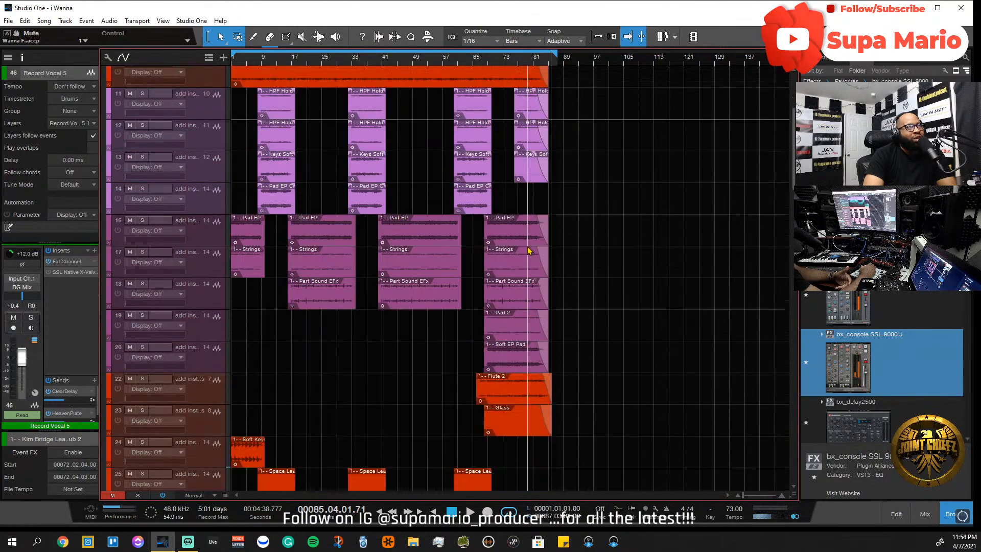
scroll(529, 251, "down", 20)
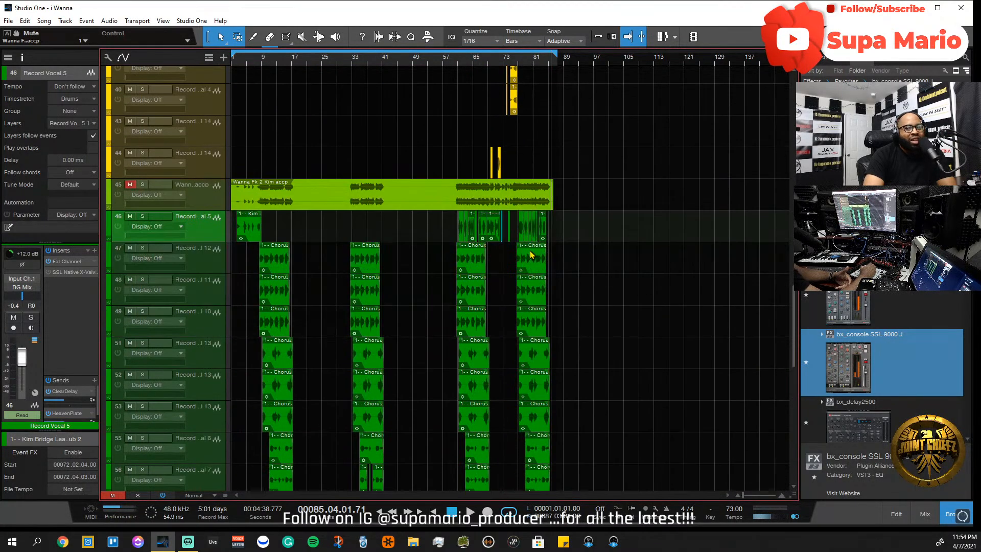
scroll(531, 255, "down", 3)
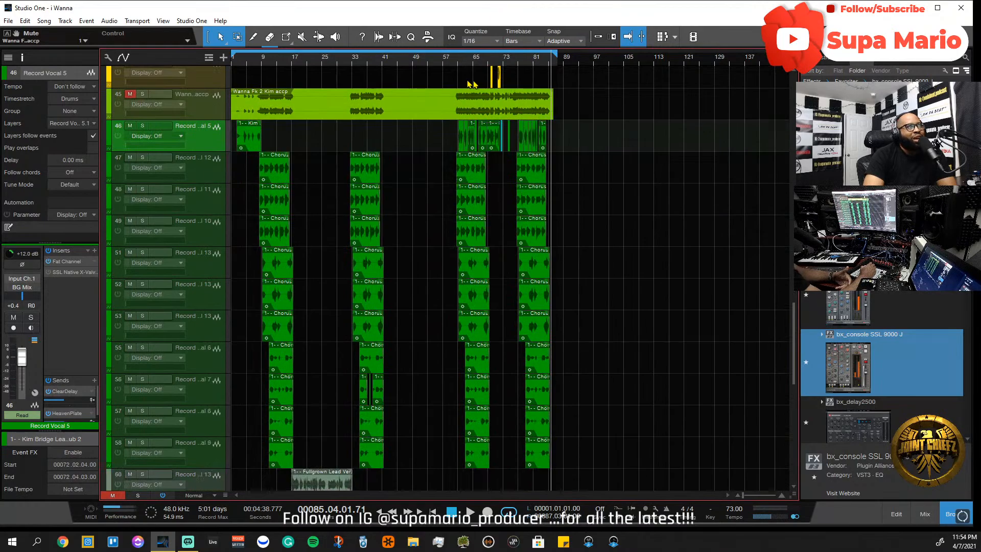
- Examine the third, second and first chorus vocal stacks up close, along with the verse clips below them
scroll(462, 69, "up", 5, "ctrl")
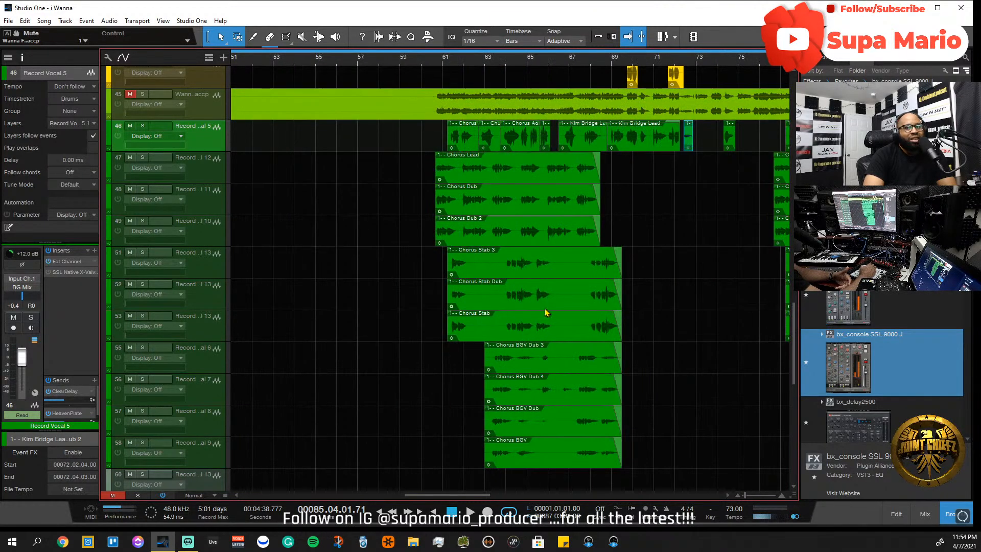
scroll(546, 313, "down", 5)
left_click_drag(434, 494, 383, 495)
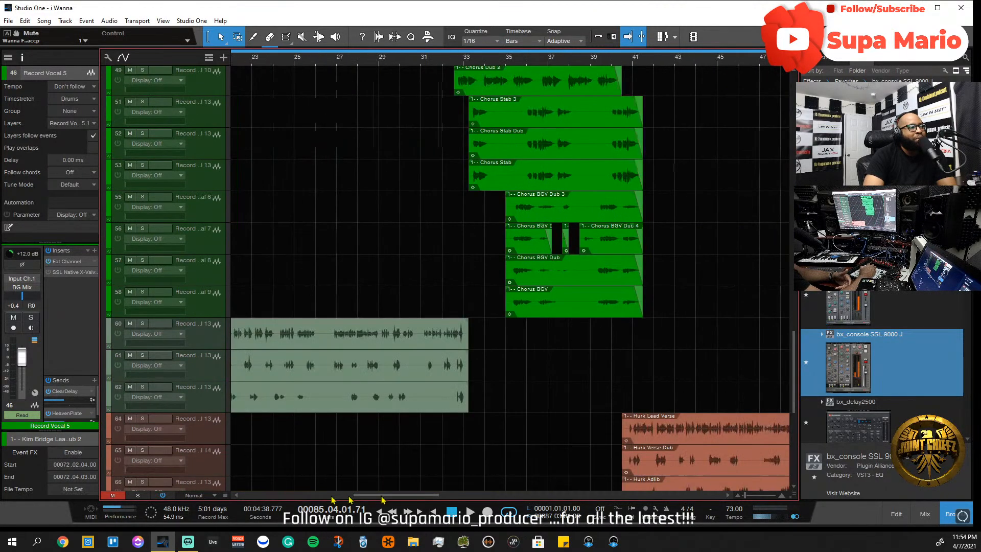
scroll(500, 349, "up", 5)
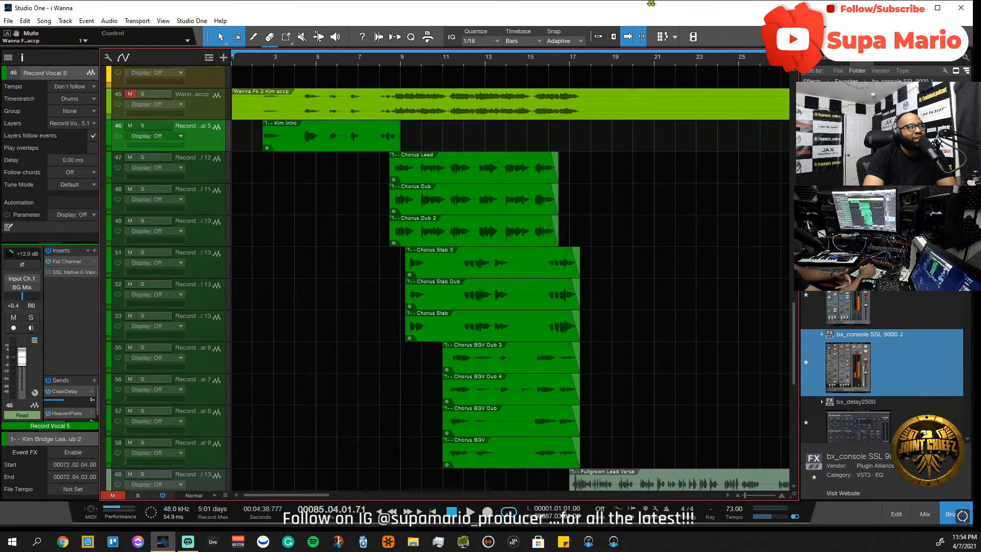
scroll(625, 64, "down", 5)
scroll(555, 254, "down", 9)
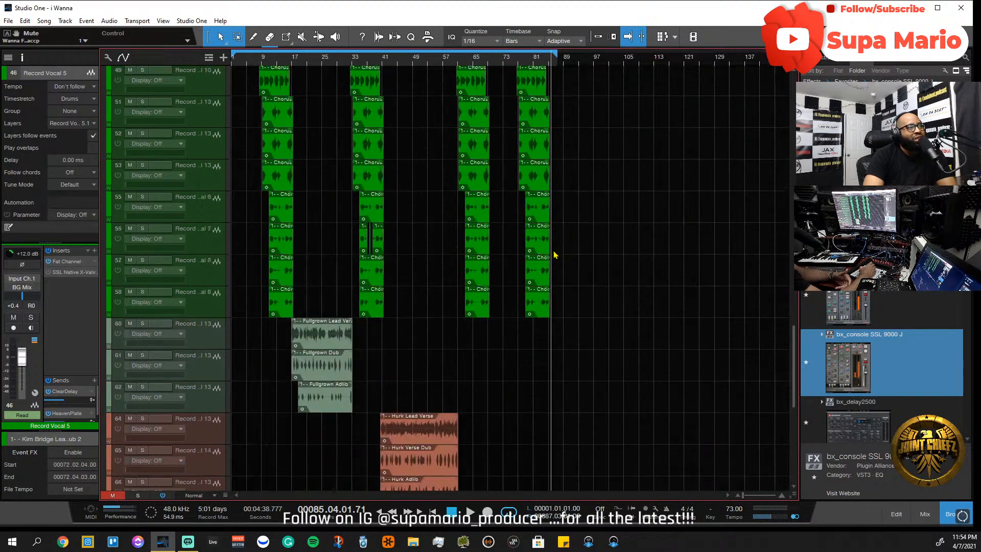
- Return to the pad and lead instrument tracks and display the mixer below the arrangement
left_click_drag(796, 378, 750, 155)
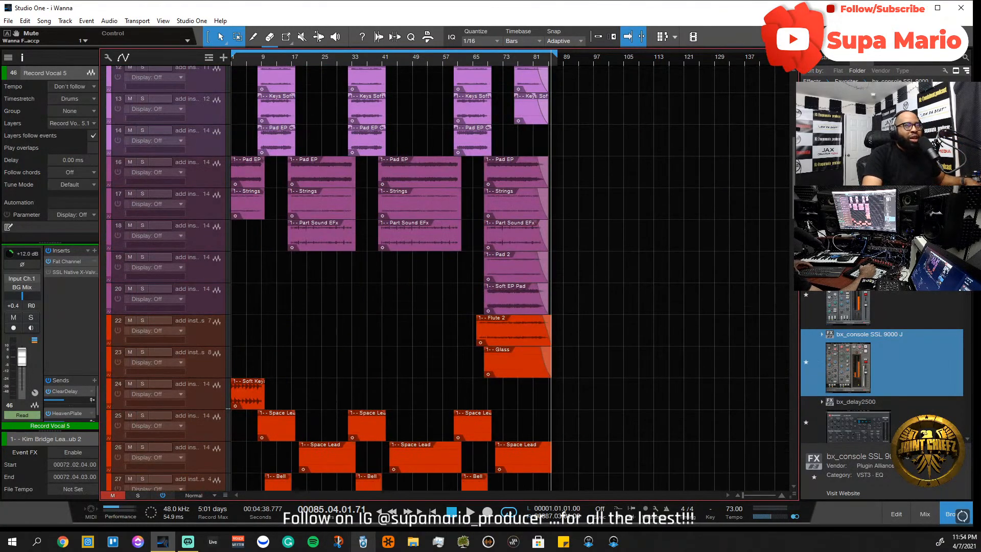
key("F3")
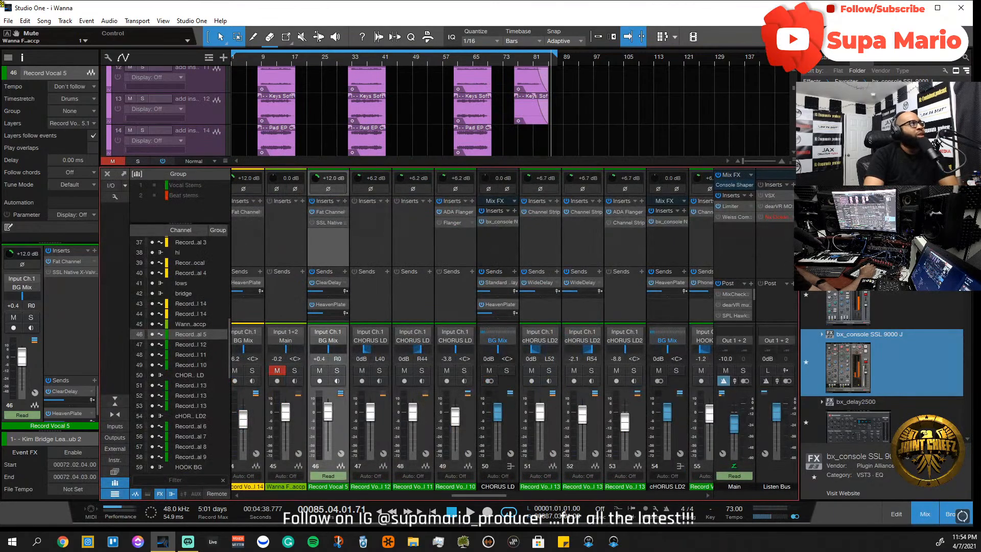
left_click(9, 21)
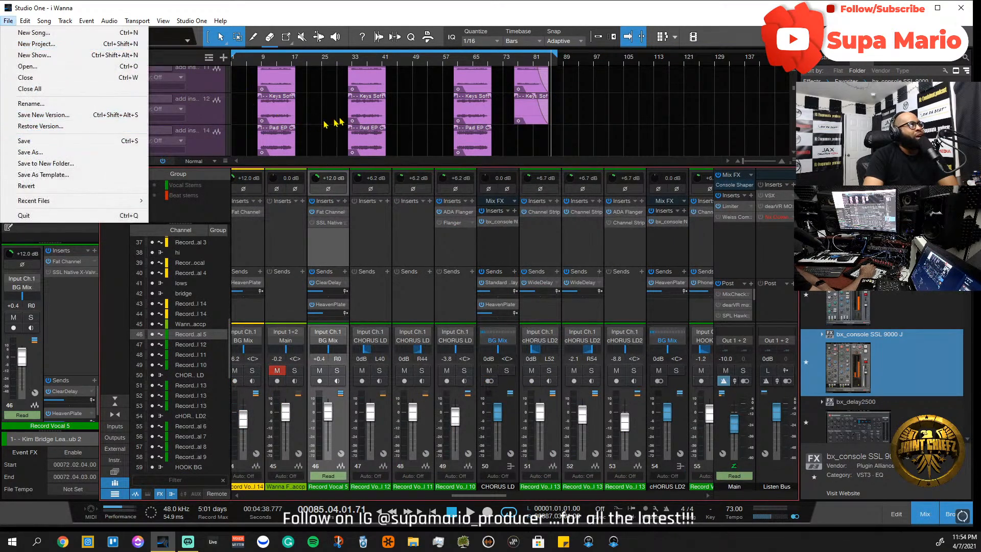
left_click(366, 131)
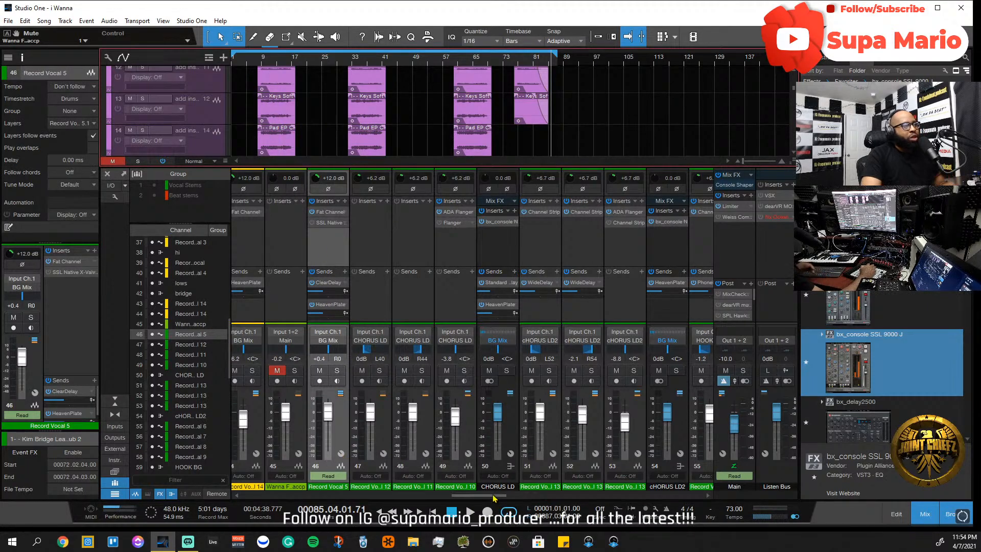
- Solo the Music Buss channel and audition it from about bar 4 with the Main fader lowered to about -44 dB
left_click_drag(500, 496, 713, 495)
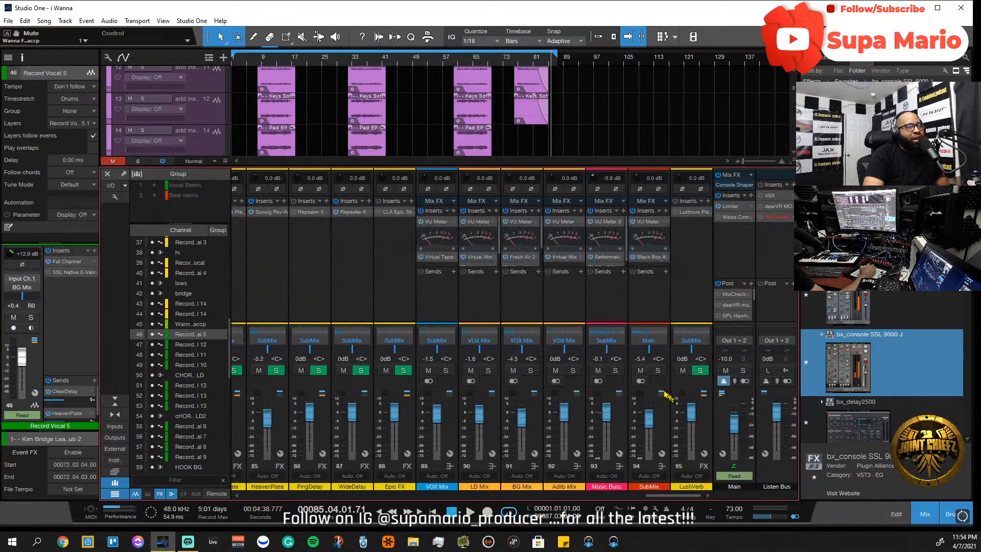
left_click(616, 371)
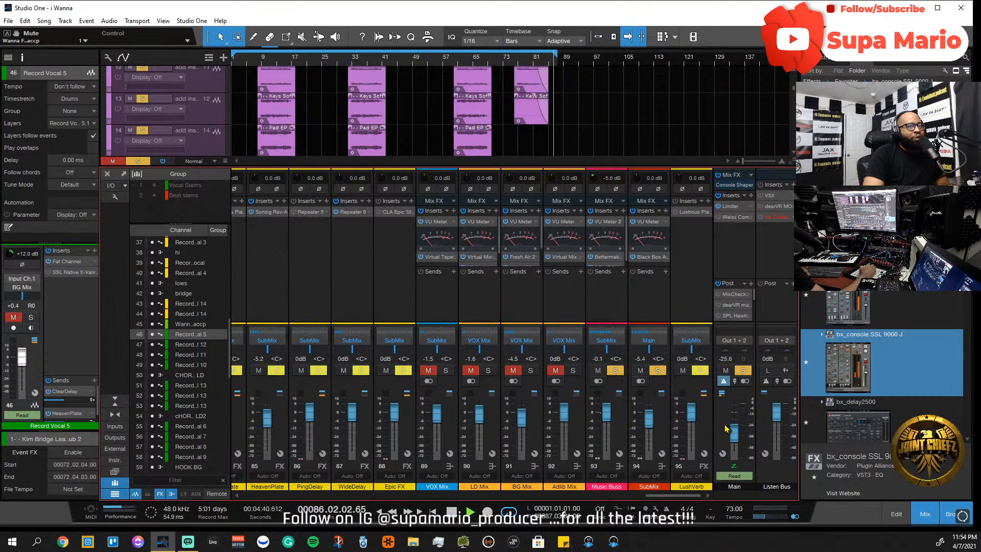
left_click(245, 62)
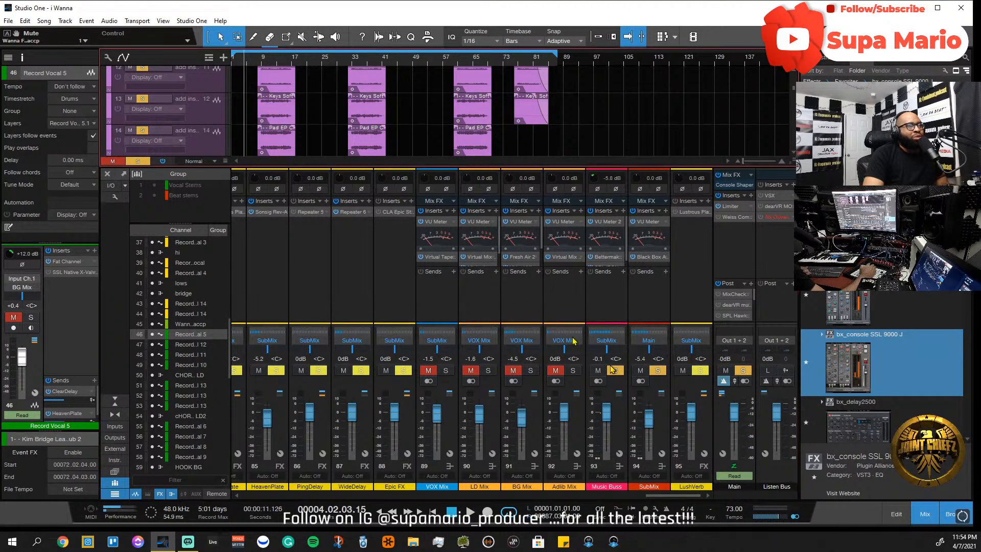
key("space")
left_click_drag(732, 420, 733, 432)
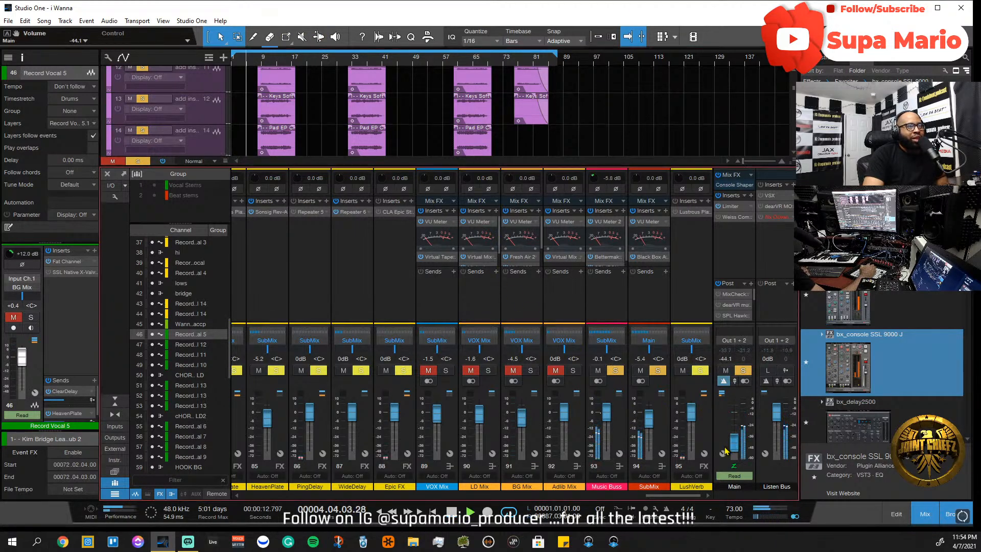